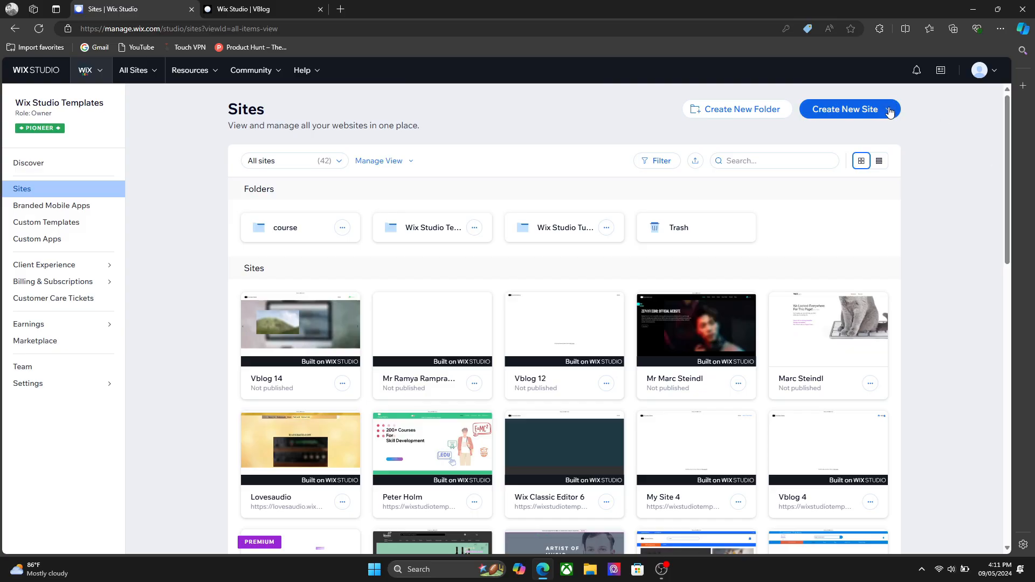
Start a new site from a Studio template, browse the responsive template gallery and preview the Toy Store template
click(888, 109)
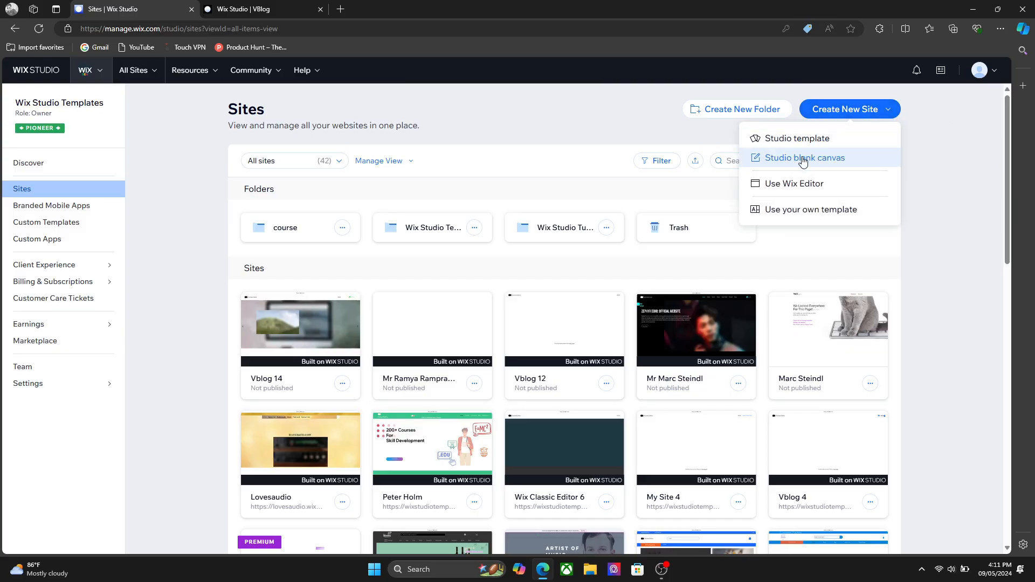
click(796, 140)
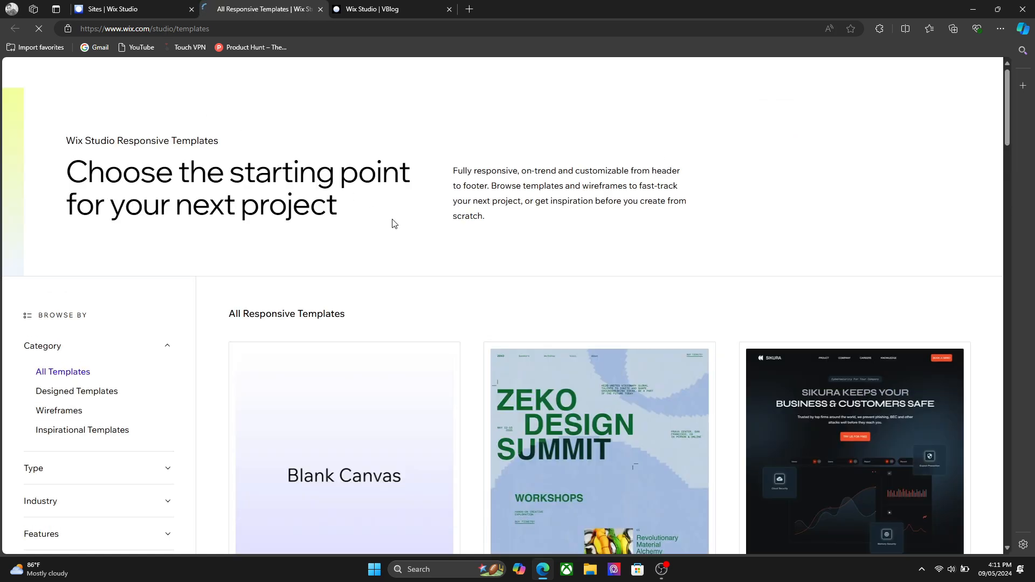
scroll(225, 122, down, 3)
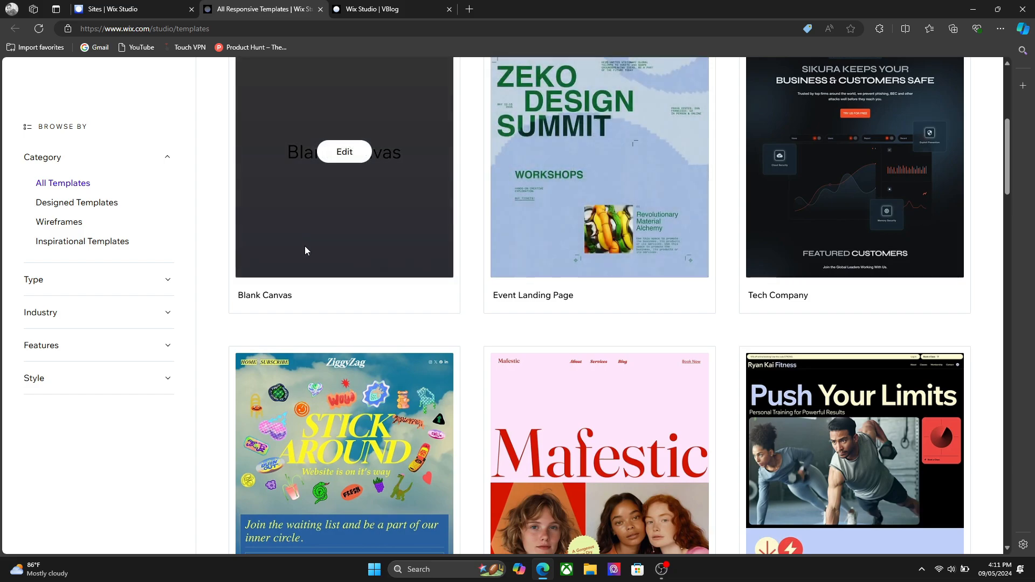
drag(1007, 189, 997, 319)
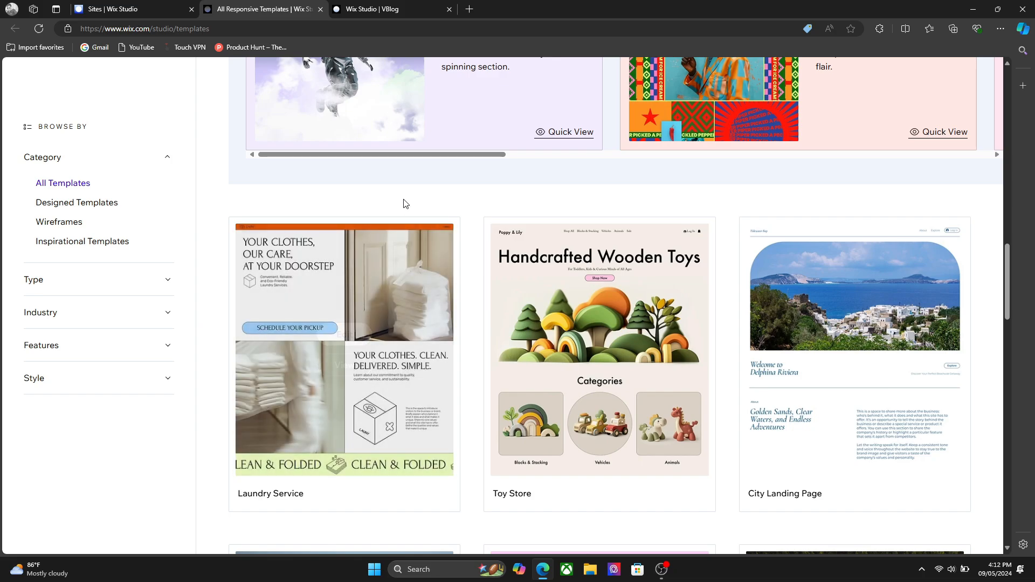
mouse_move(593, 349)
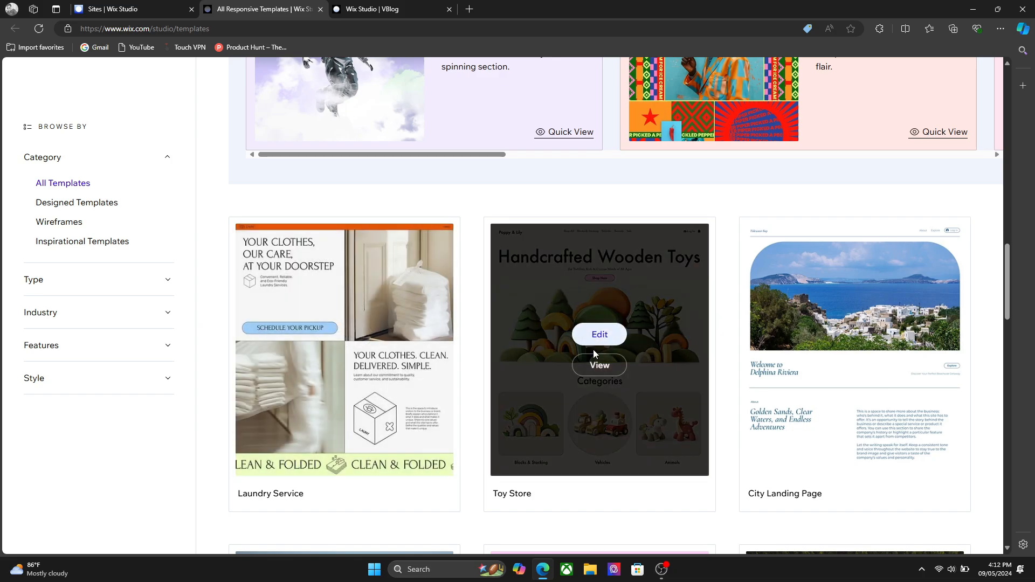
click(599, 366)
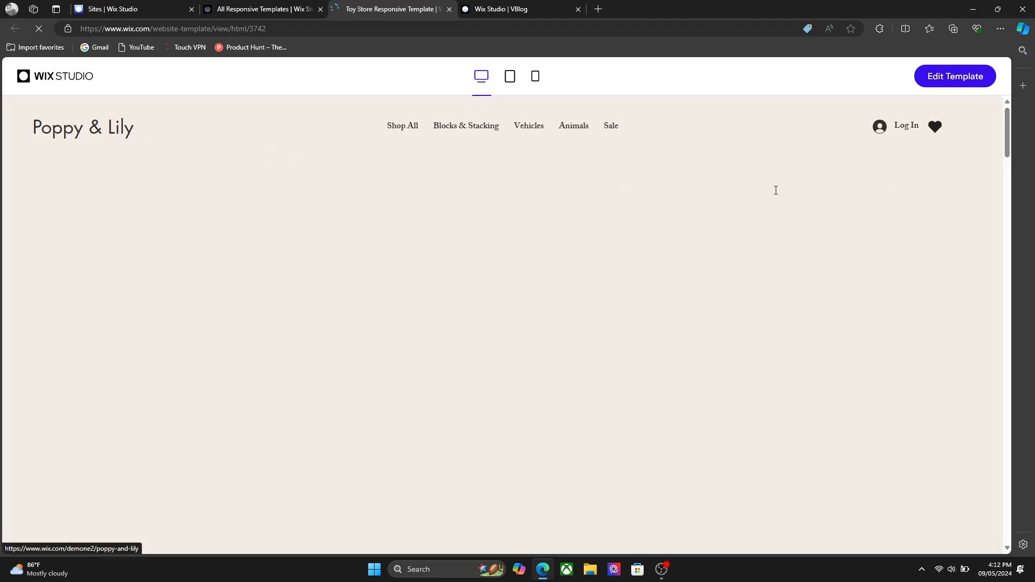
Open the Poppy & Lily demo site of the Toy Store template in its own browser tab and copy its web address
right_click(122, 132)
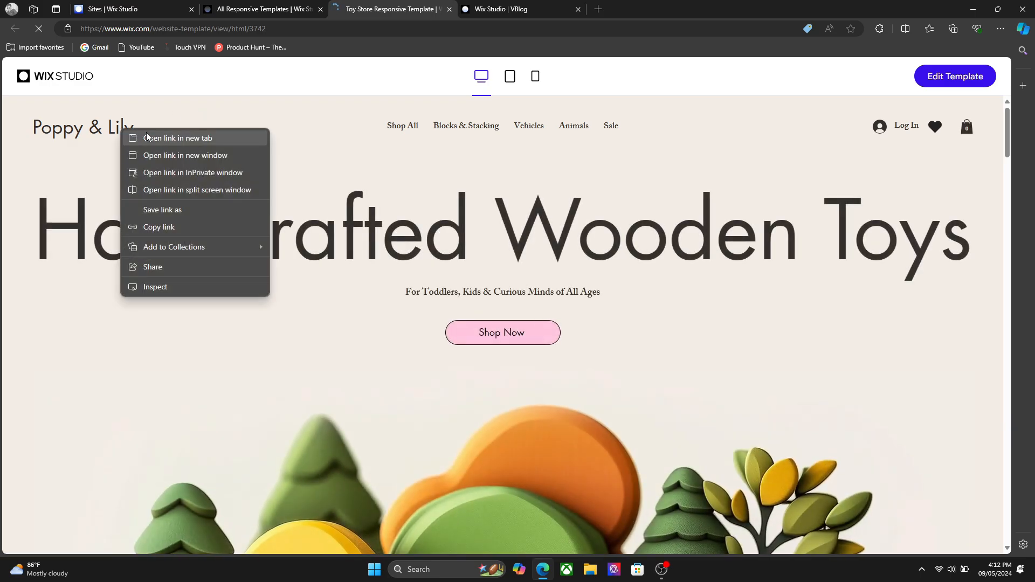
click(149, 138)
click(483, 5)
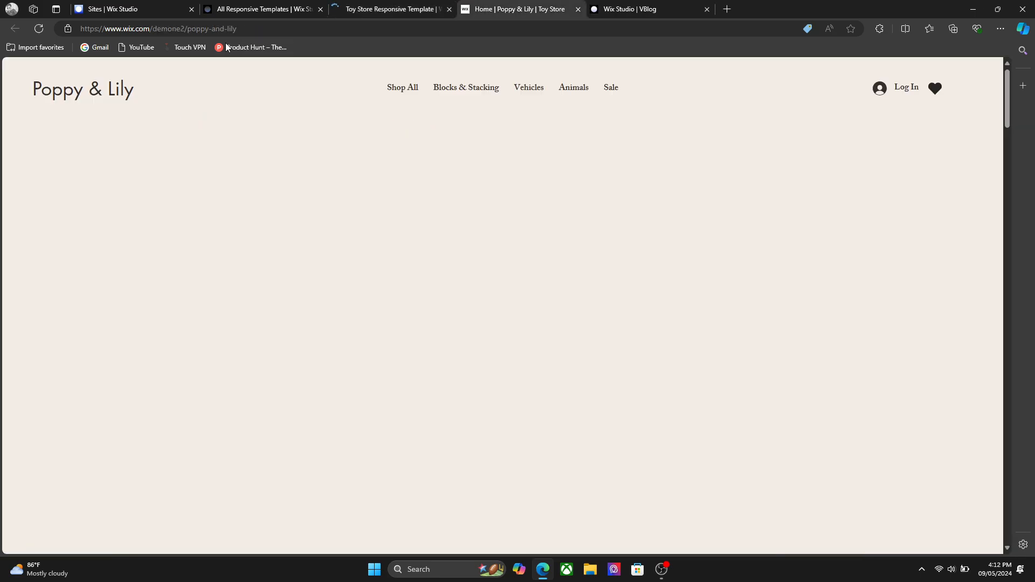
right_click(184, 29)
click(231, 150)
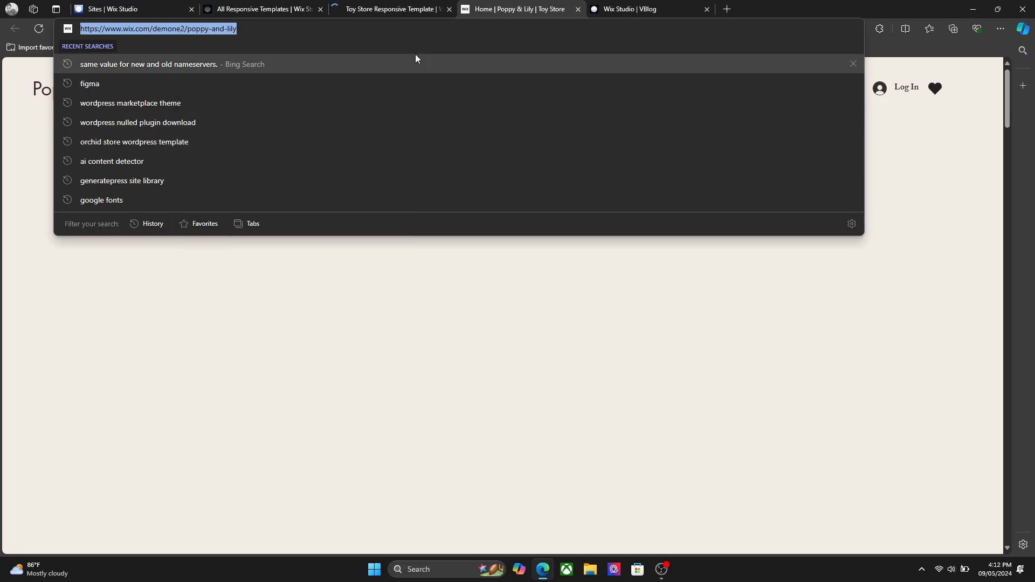
key(Escape)
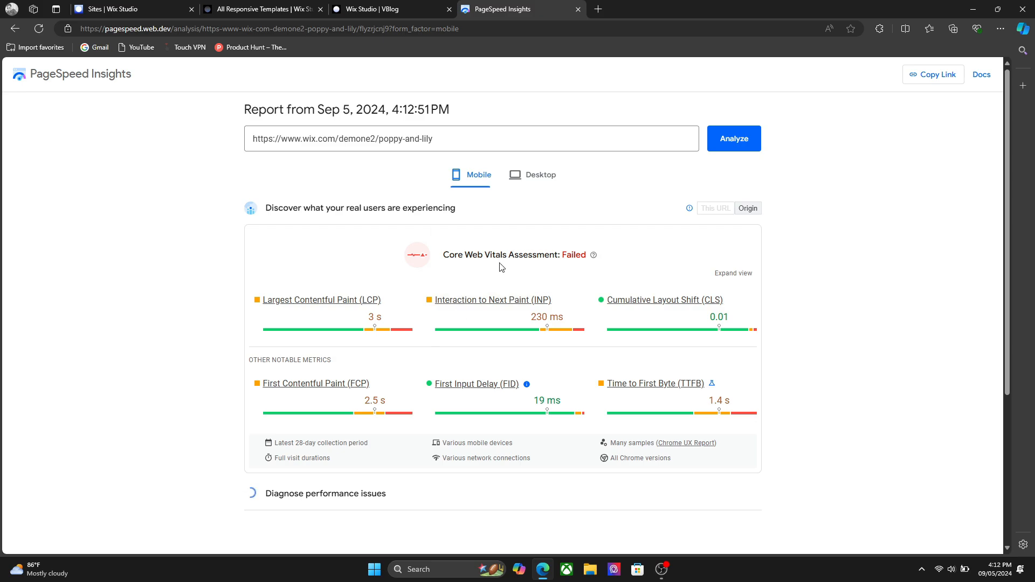
Examine the mobile and desktop performance results in the PageSpeed Insights report for the Poppy & Lily site, and close the report
scroll(482, 294, down, 3)
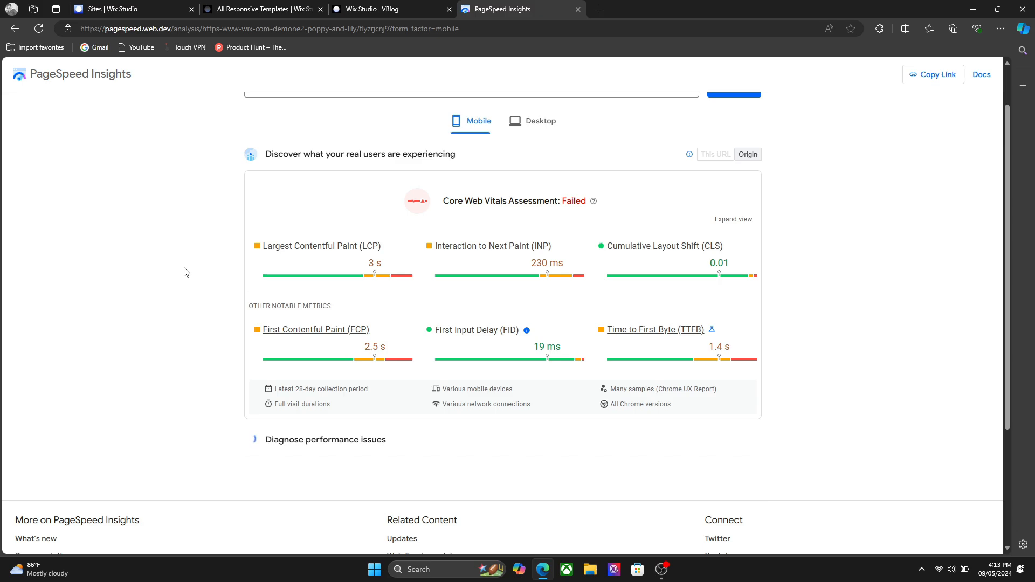
scroll(184, 272, down, 3)
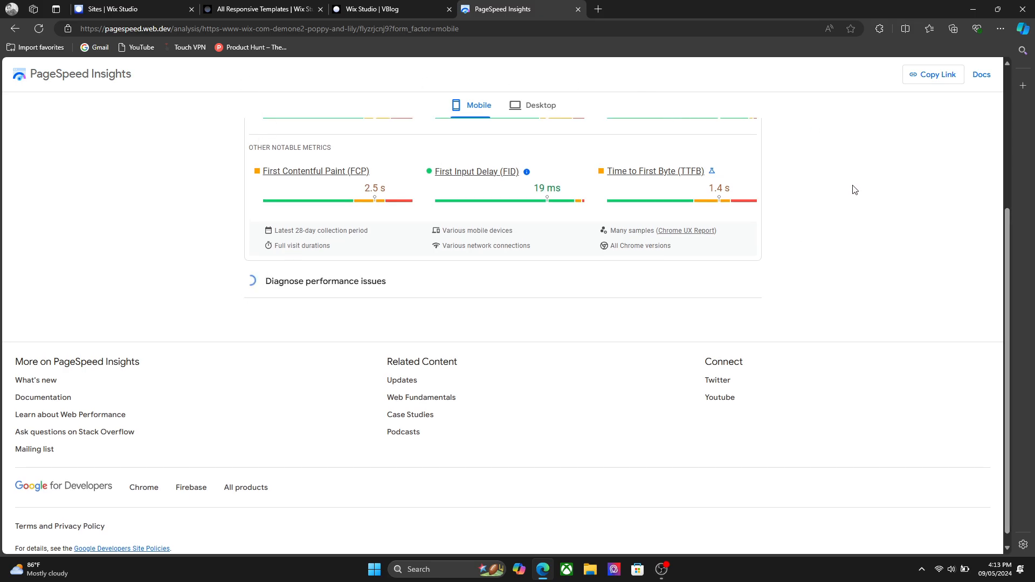
click(326, 3)
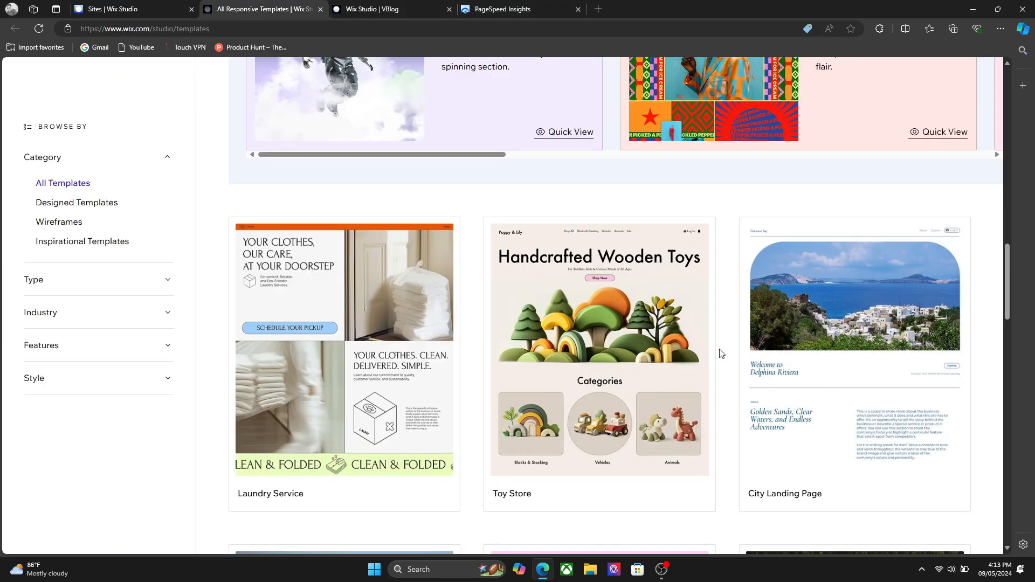
click(501, 9)
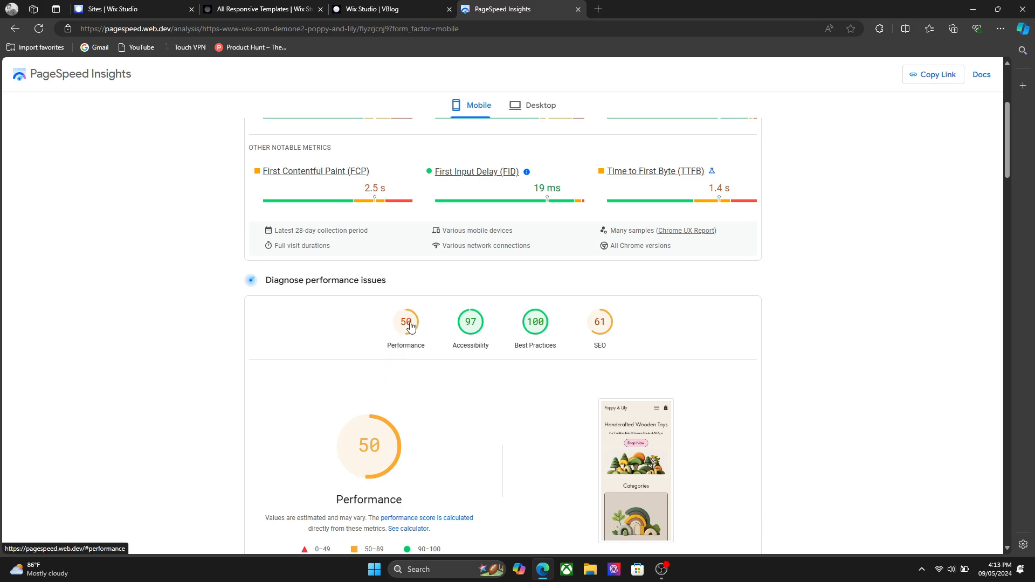
click(536, 108)
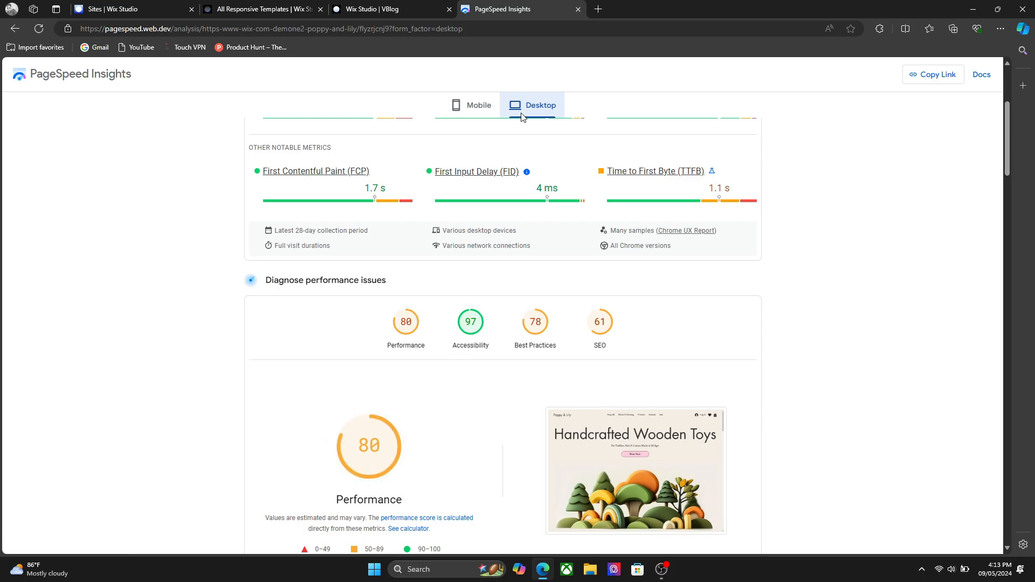
click(577, 9)
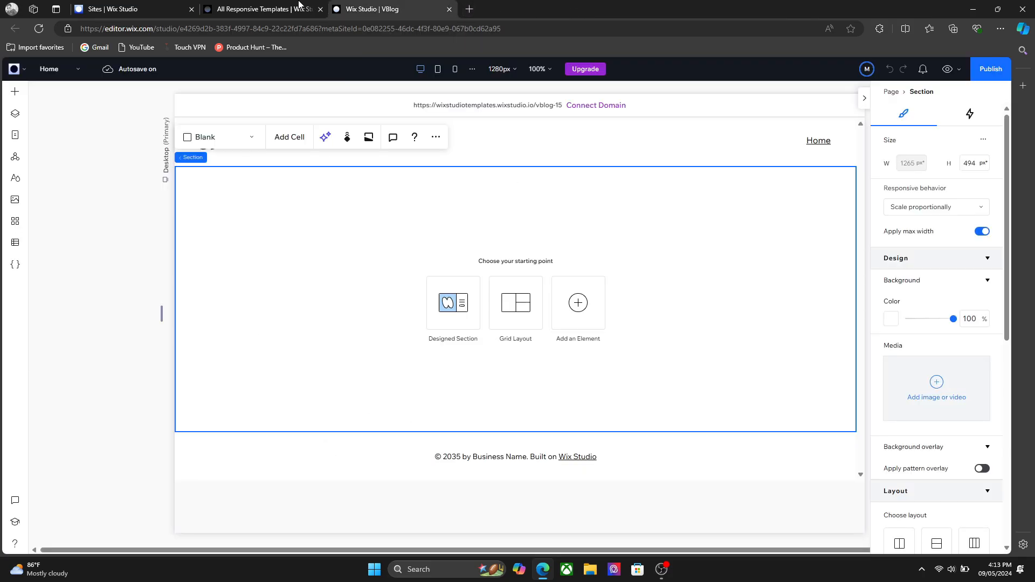
Close the template gallery to return to the VBlog site editor, and collapse the section's settings panel
click(299, 5)
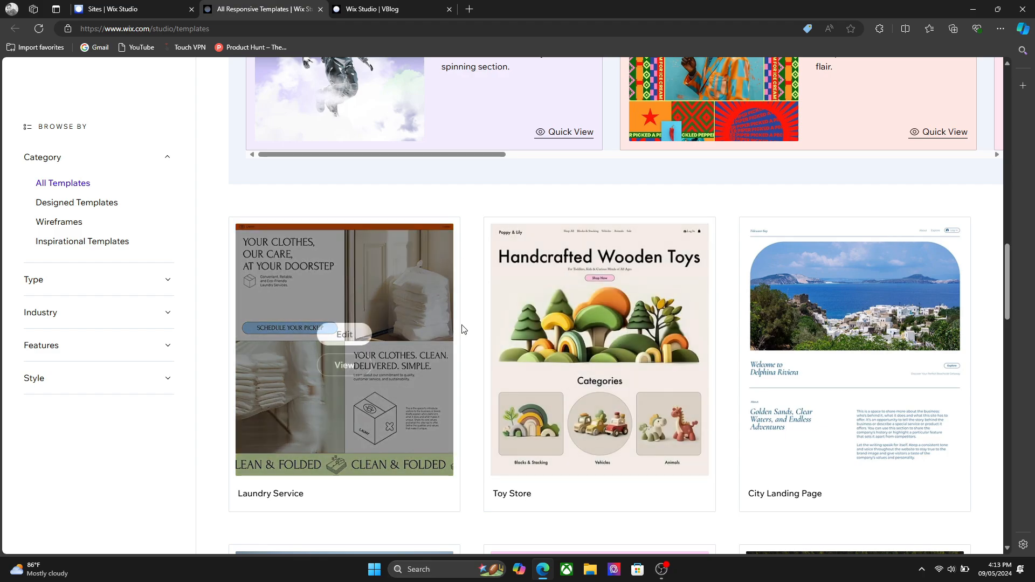
mouse_move(647, 370)
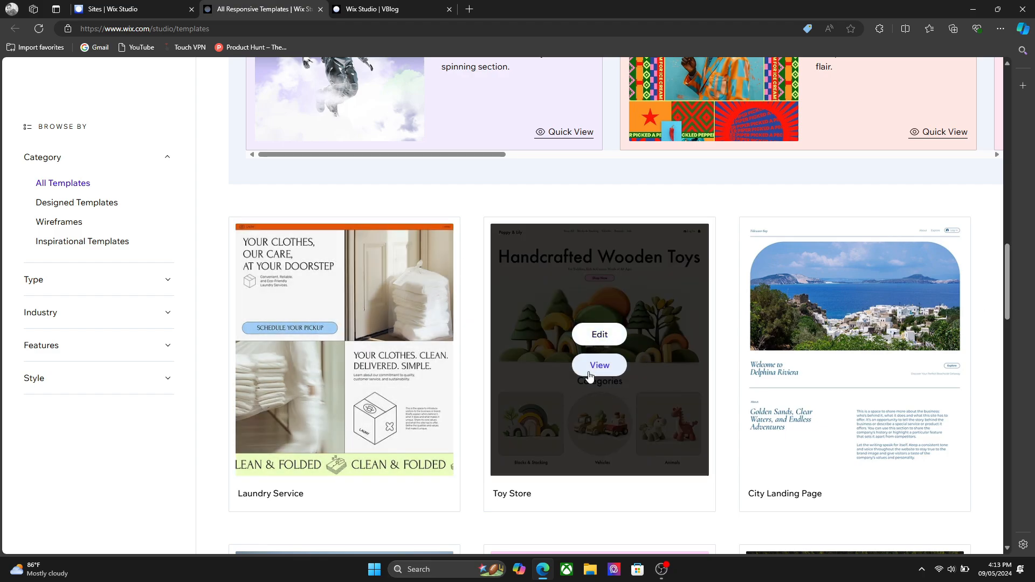
click(320, 9)
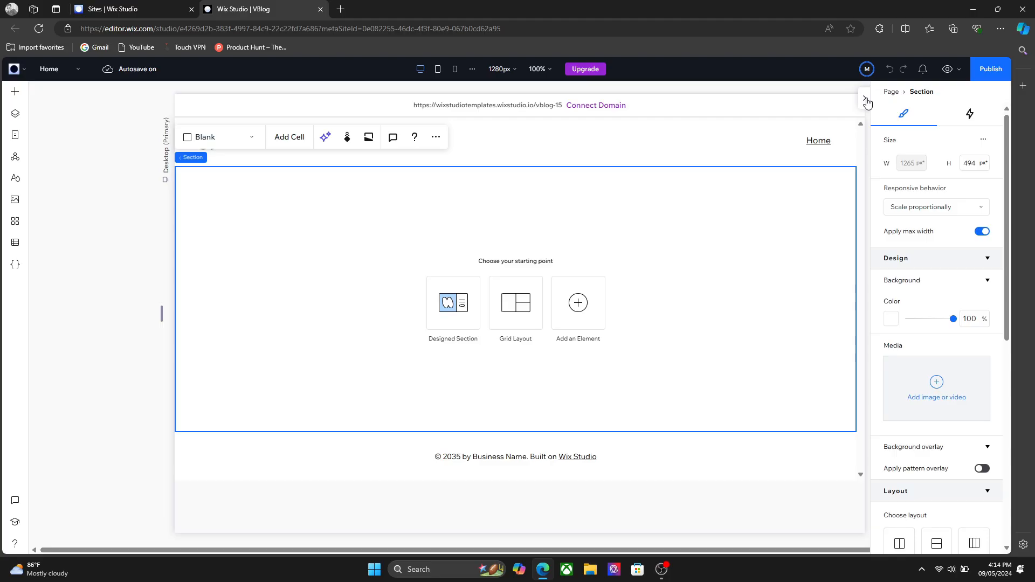
click(866, 102)
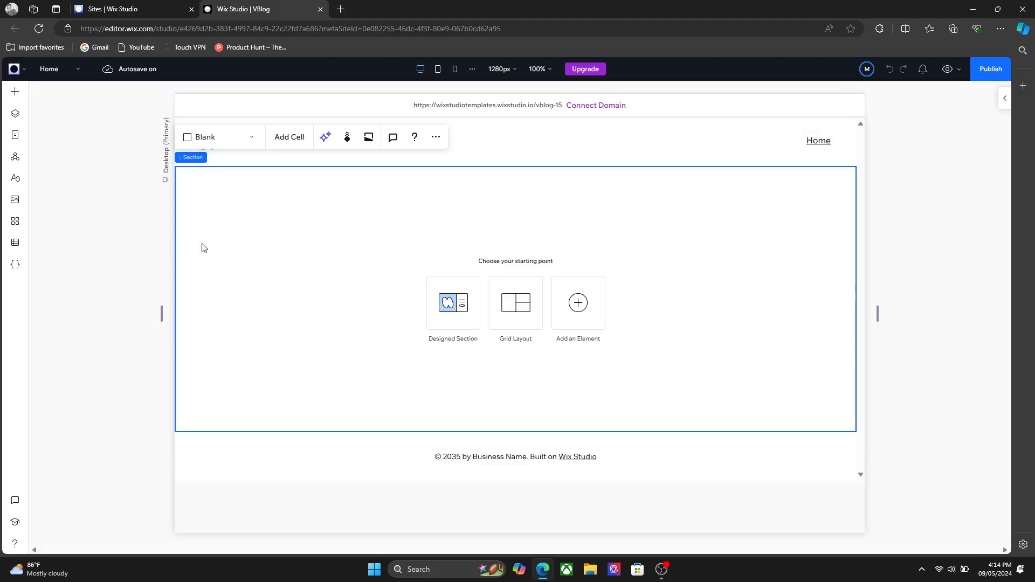
Review the site-wide typography, color, max width and page transition styles, and return to the color styles
click(15, 178)
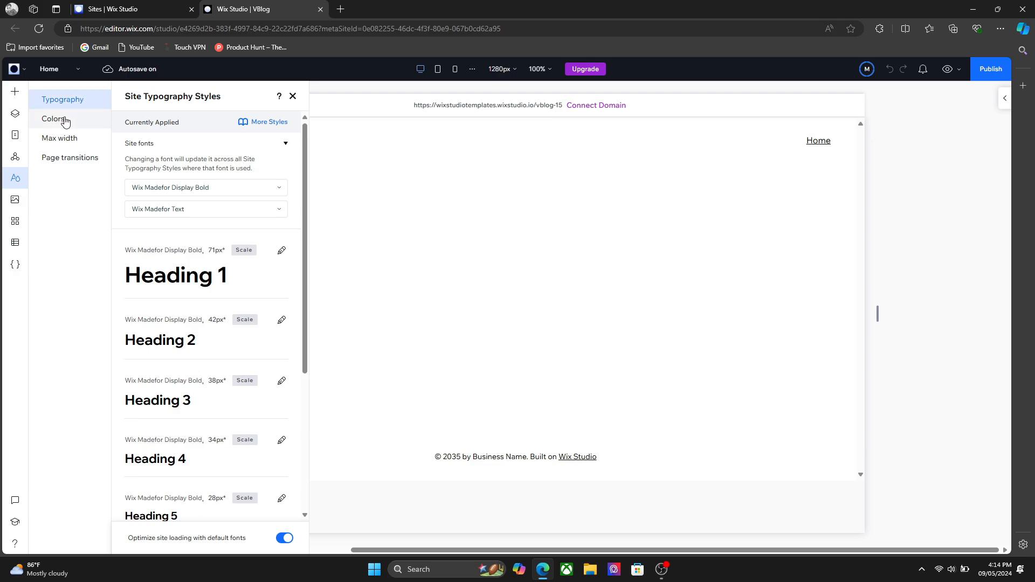
click(63, 119)
click(64, 137)
click(60, 156)
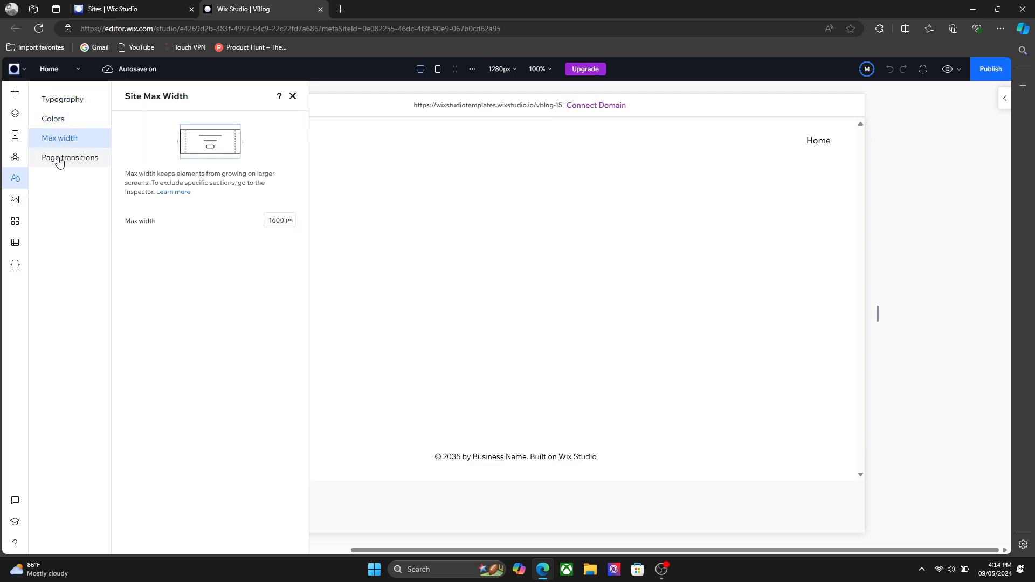
click(76, 120)
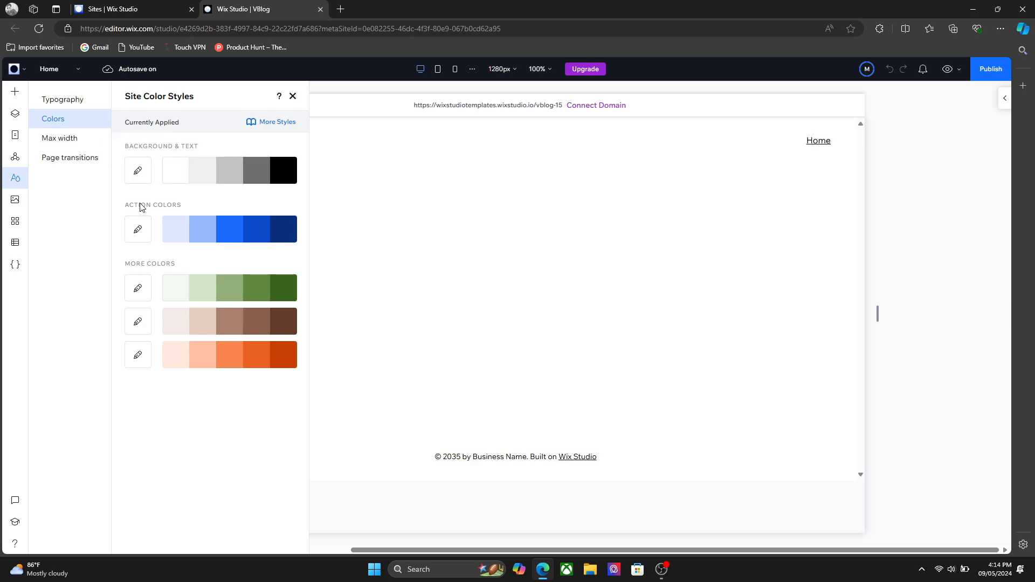
Try red #C52424 for the whole Background & Text palette and #FF0808 for its lightest shade, cancelling both changes
click(145, 173)
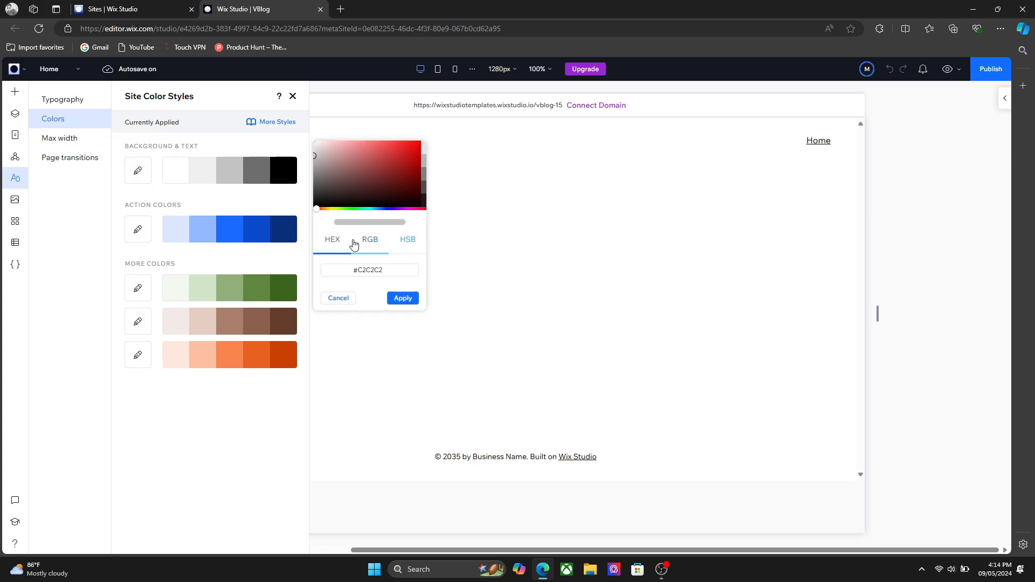
click(402, 155)
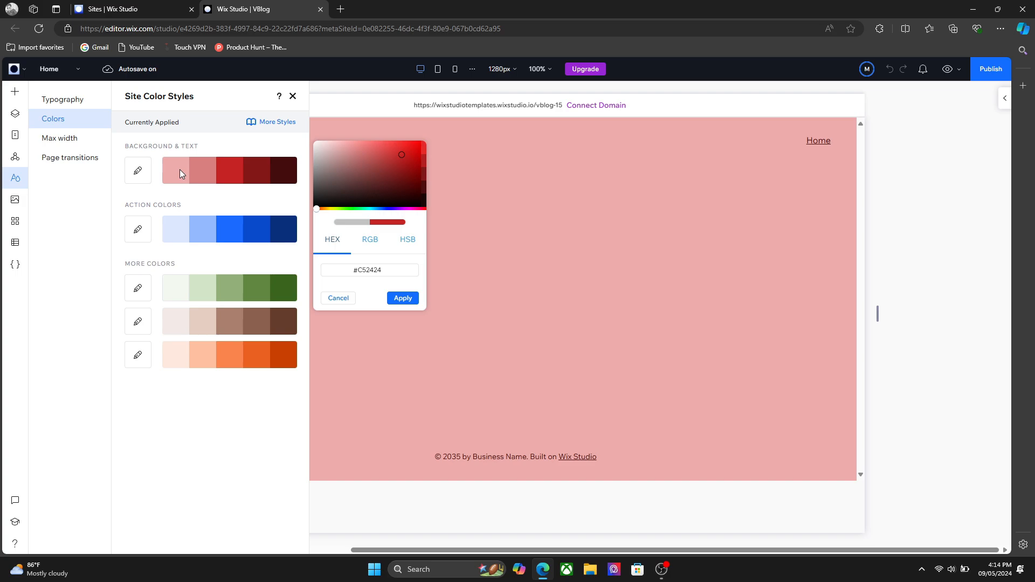
click(338, 299)
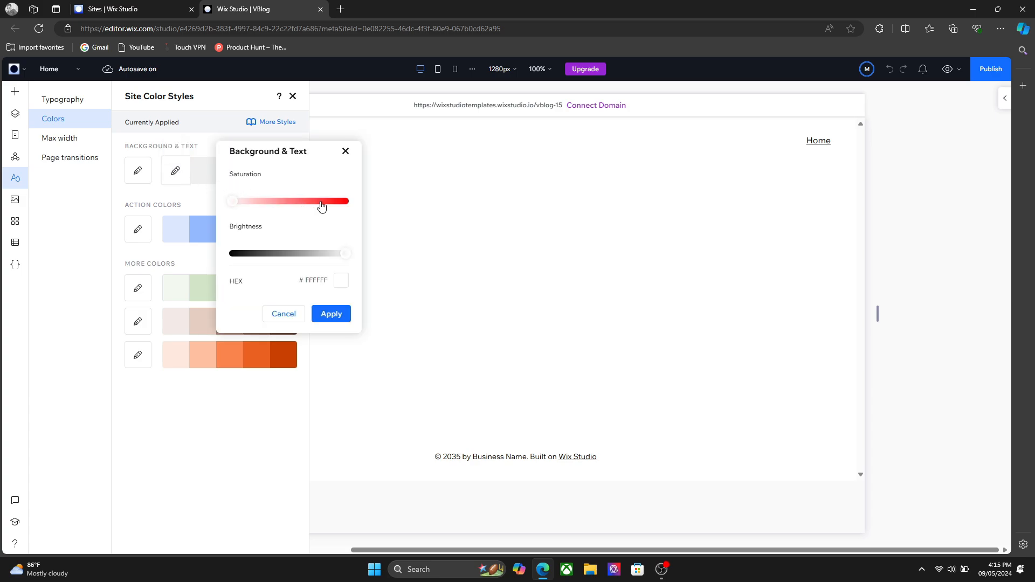
drag(335, 201, 346, 203)
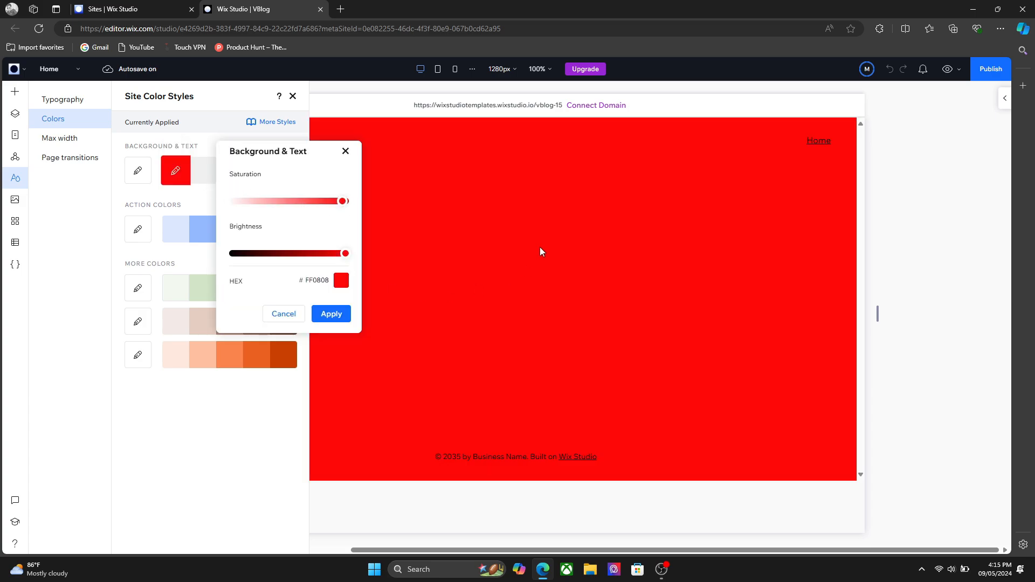
click(282, 314)
Add a container from the Quick Add elements to the blank section of the Home page
click(13, 95)
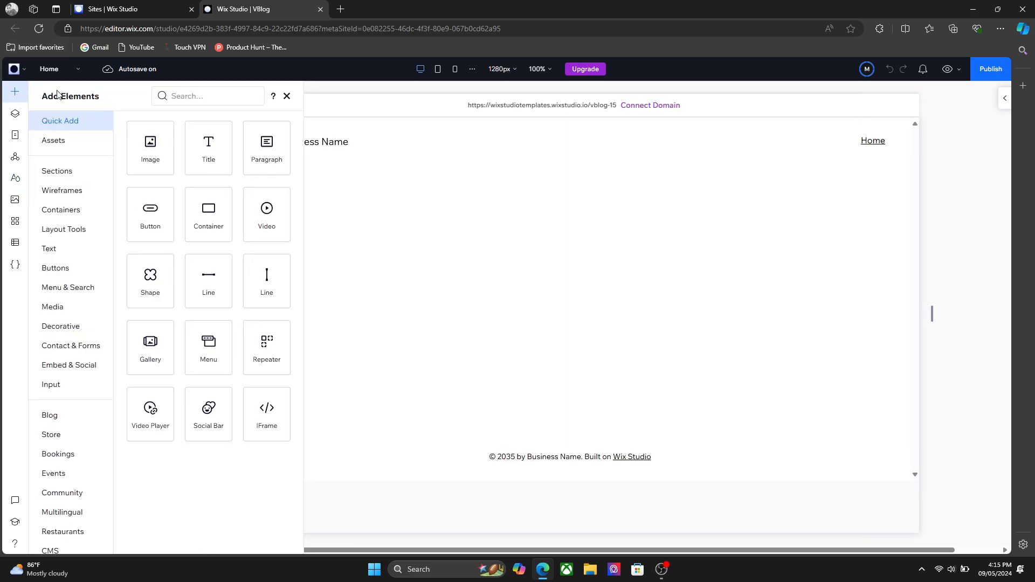
drag(226, 218, 592, 266)
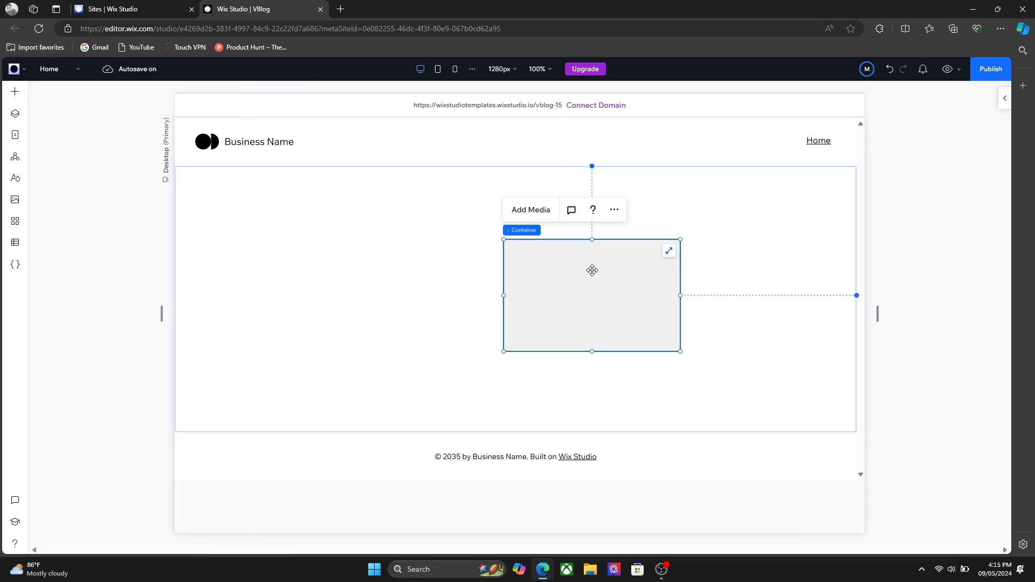
click(15, 92)
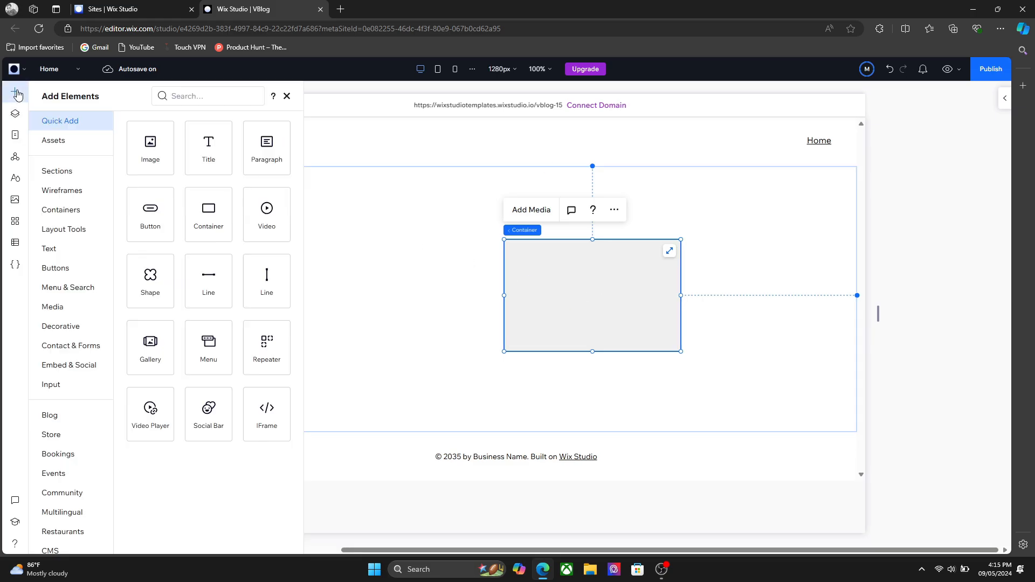
Try red #F00202 for the second Background & Text shade in the site colors and leave without applying it
click(16, 179)
click(202, 178)
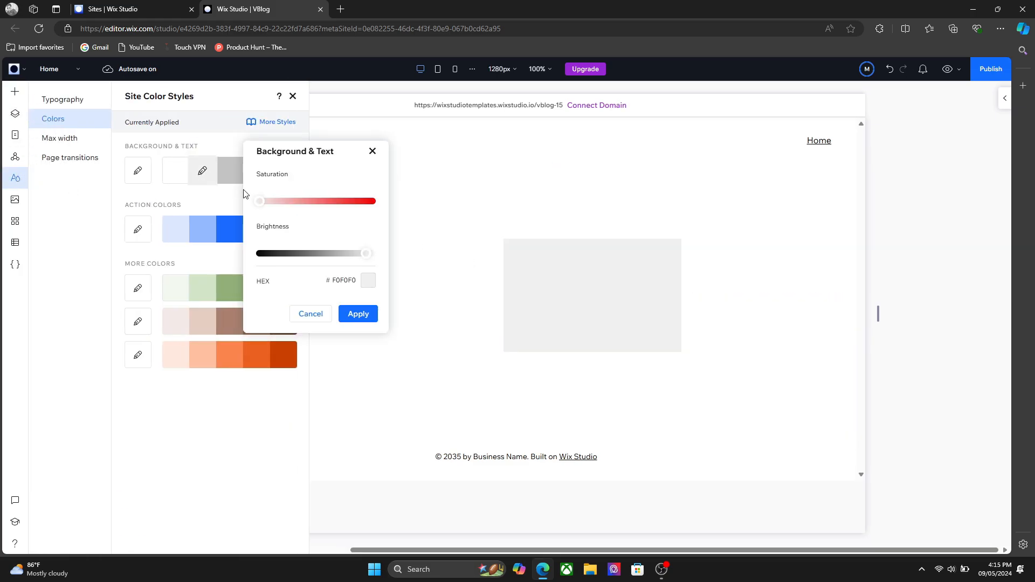
drag(257, 201, 375, 203)
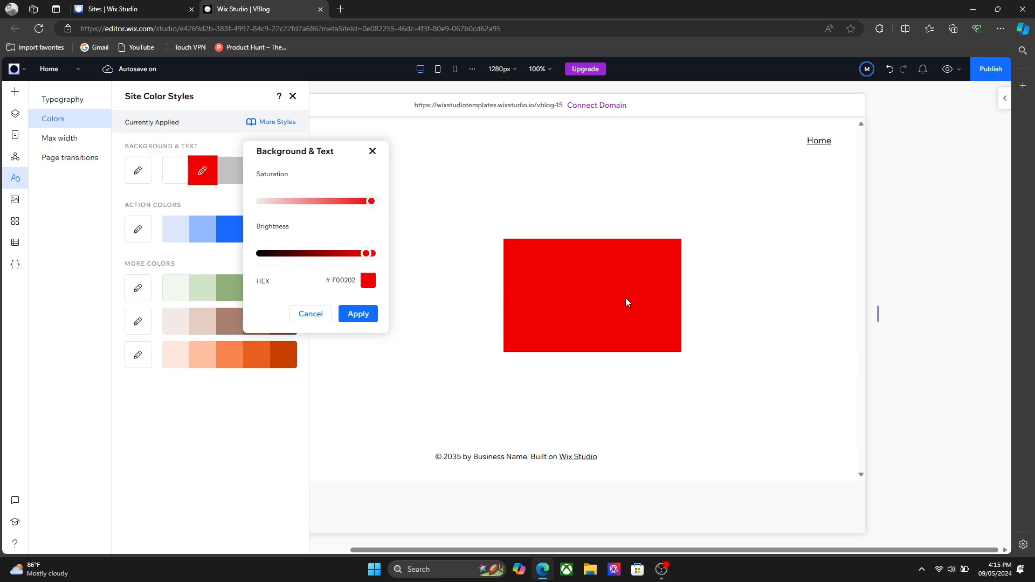
click(580, 265)
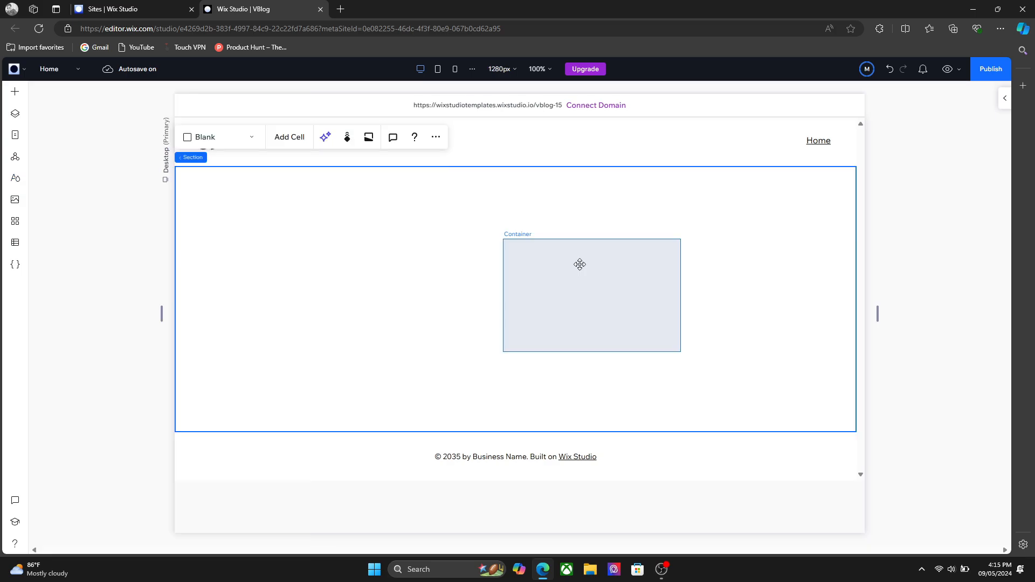
Select the container in the blank section and reopen the site color styles to inspect the palettes
click(579, 264)
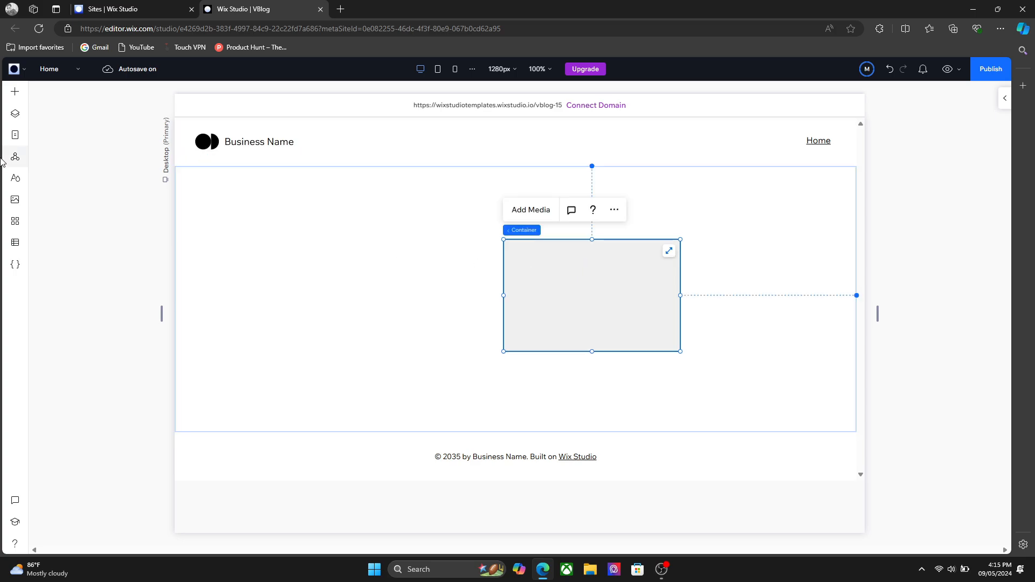
click(14, 177)
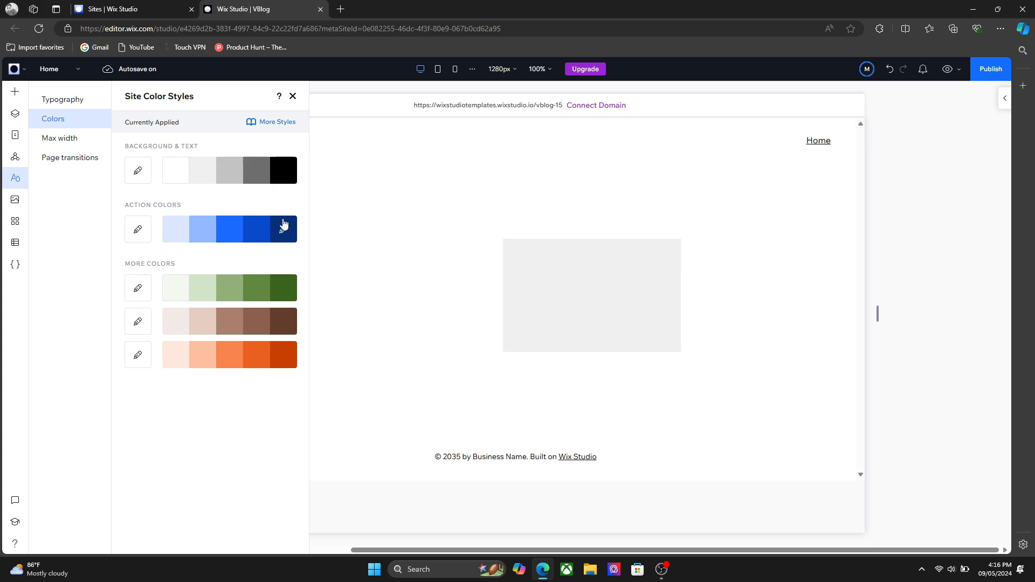
Set the lightest Background & Text shade in the site colors to #051622 and apply it
click(174, 173)
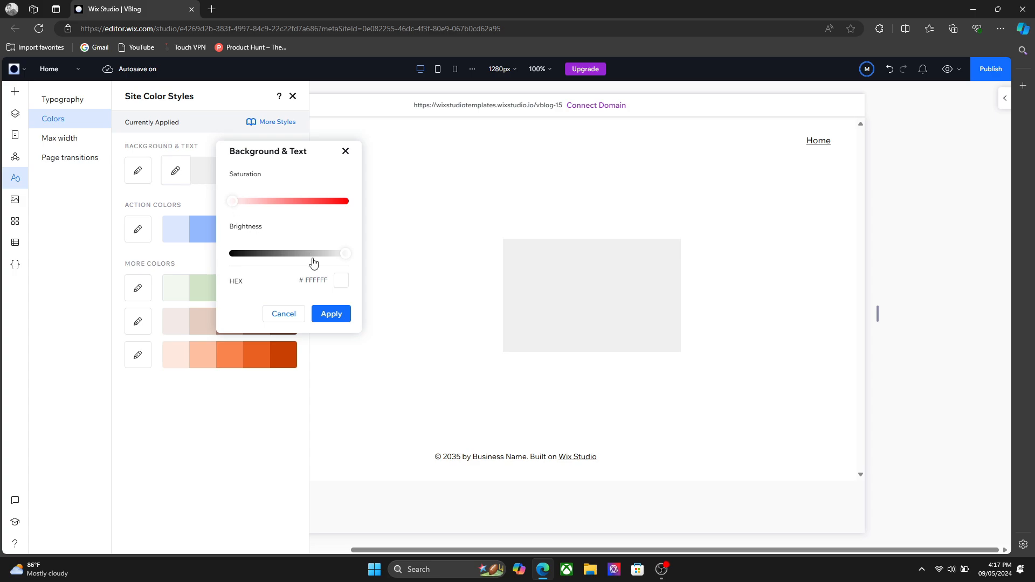
click(340, 282)
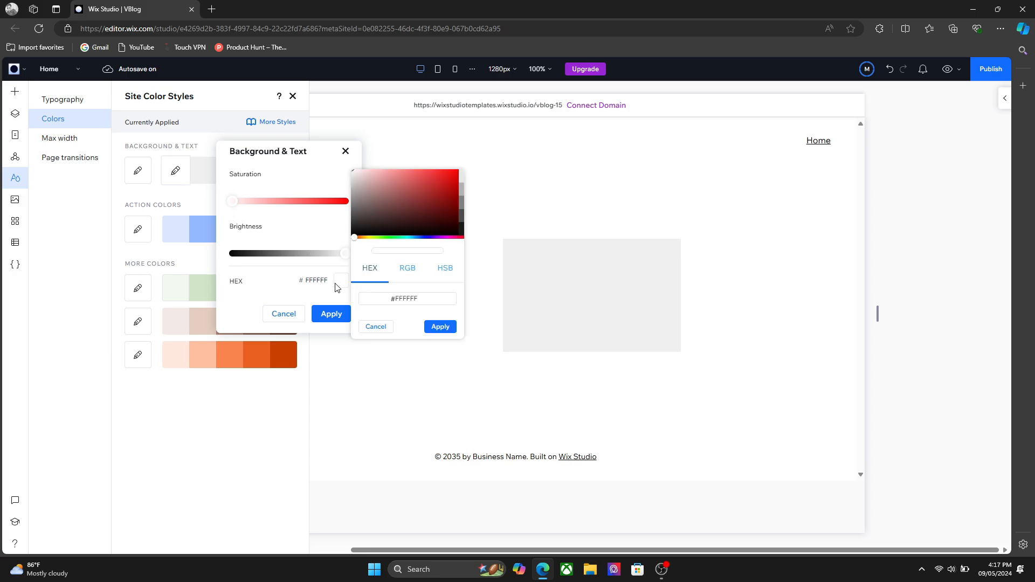
double_click(403, 300)
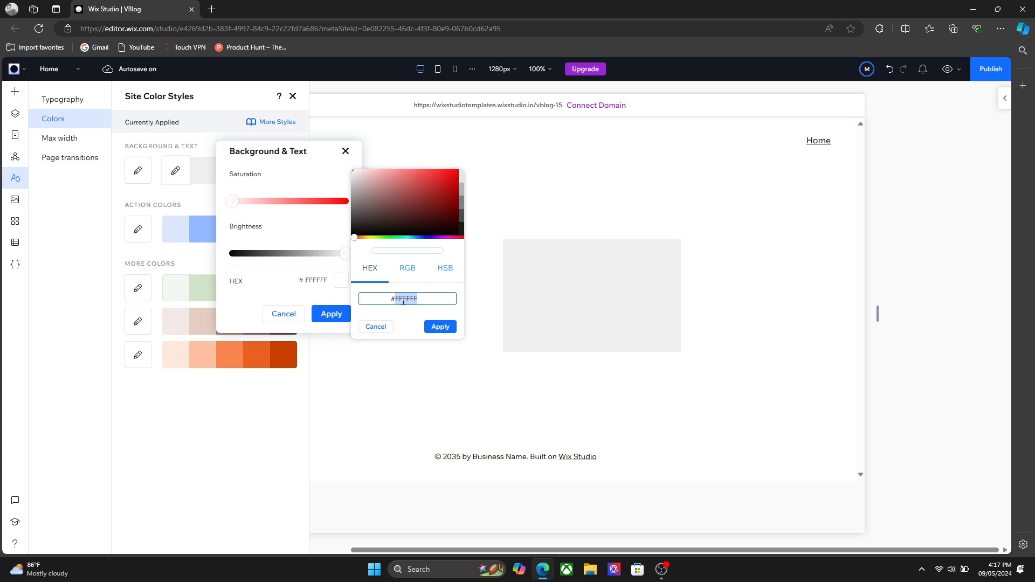
text(0)
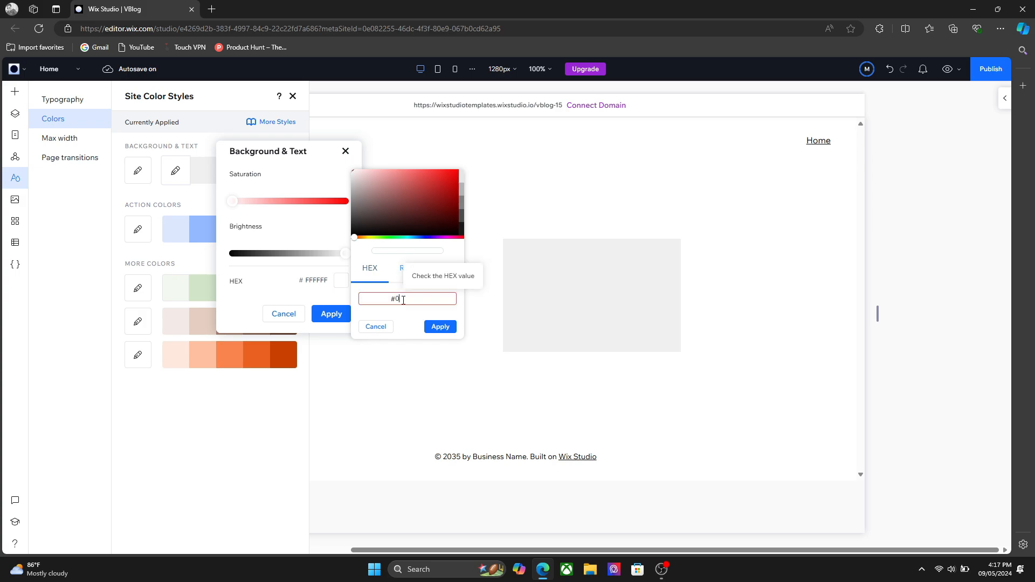
text(51622)
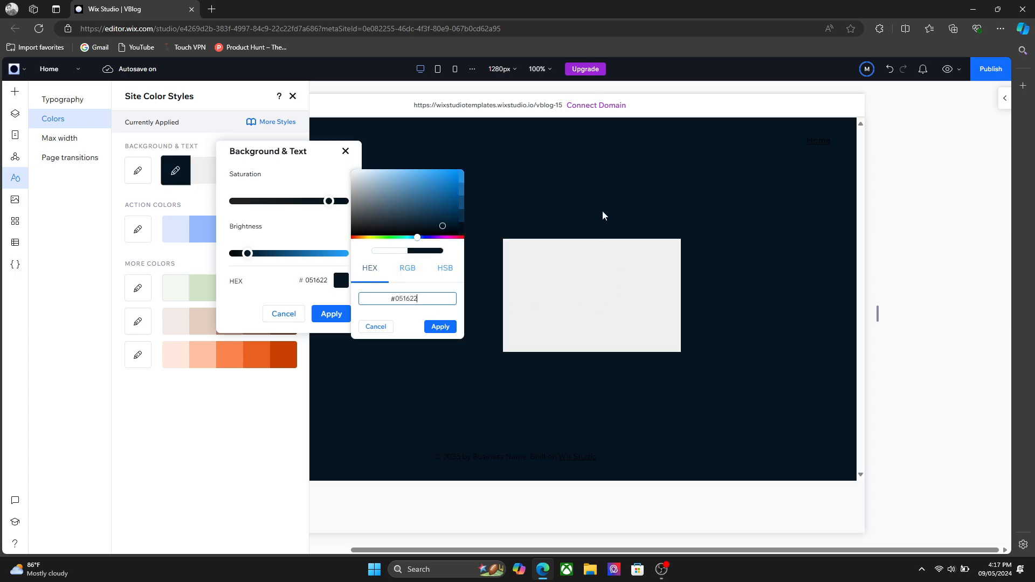
click(440, 326)
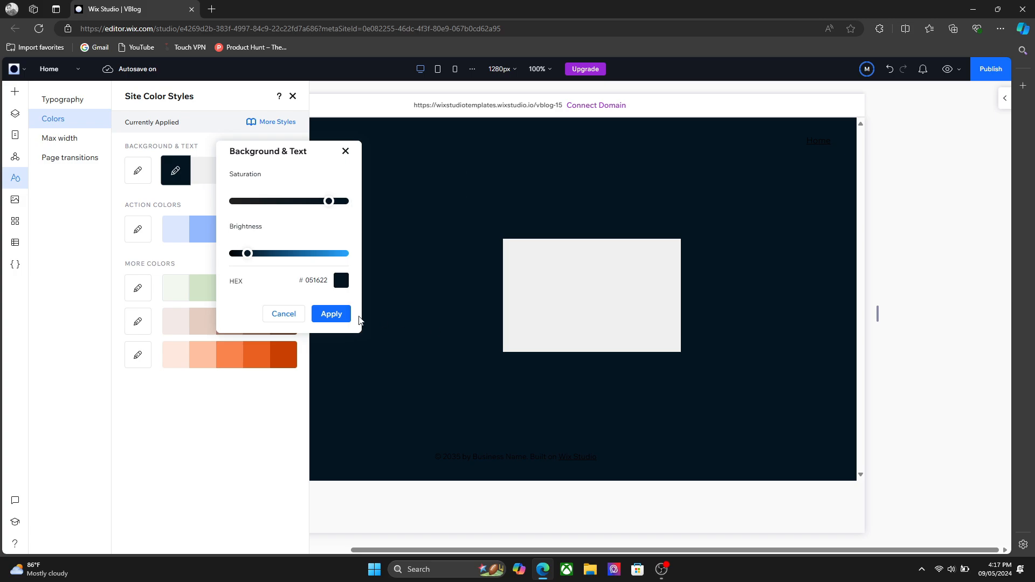
click(331, 313)
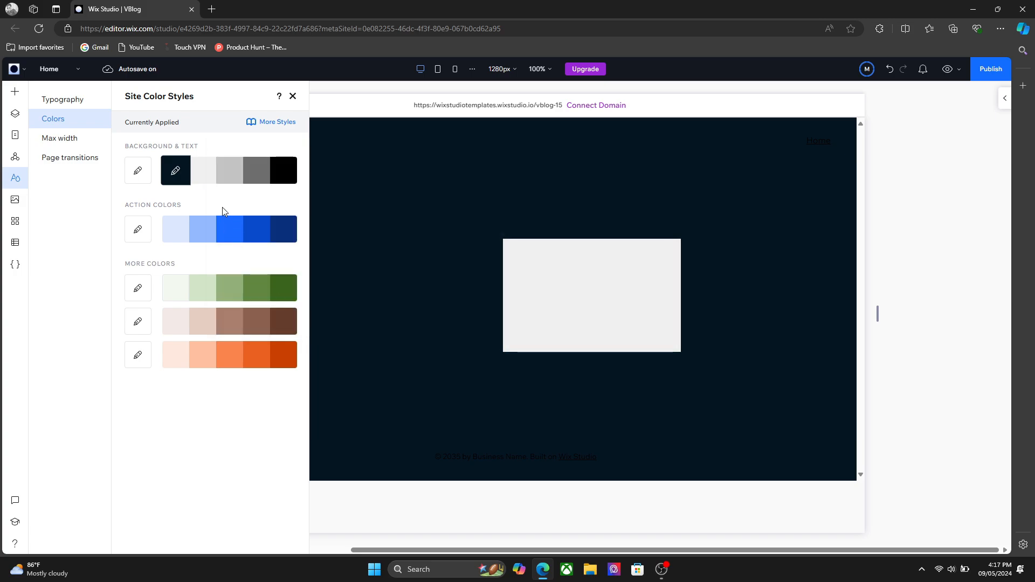
Change the second Background & Text shade, used by the container, to #1BA098
click(203, 178)
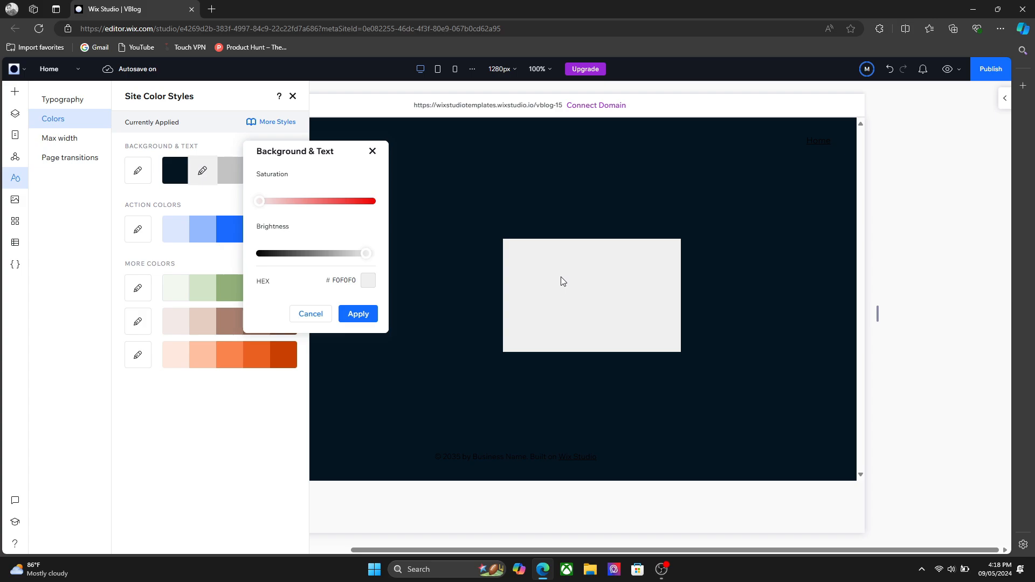
click(368, 281)
double_click(435, 298)
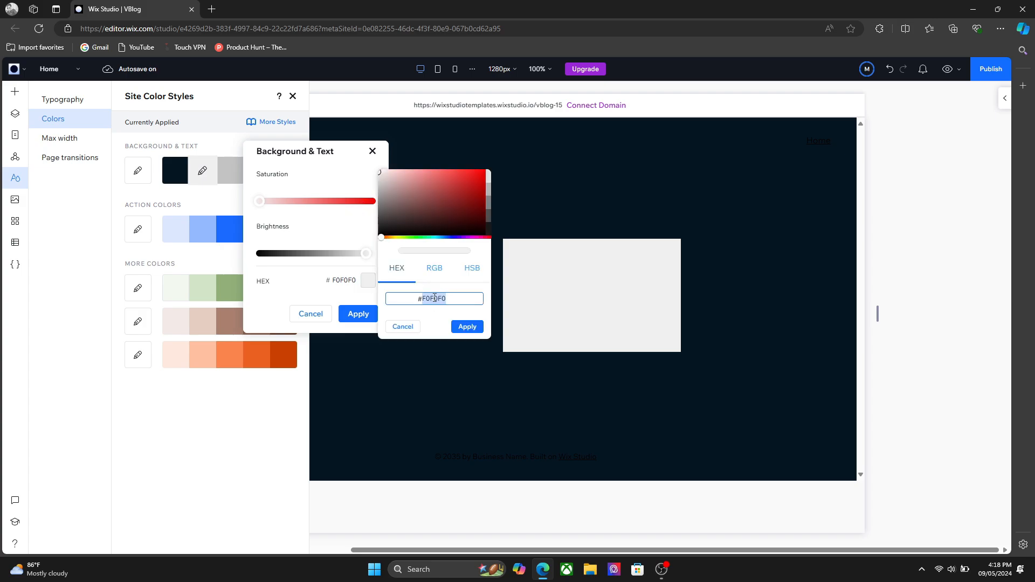
text(1ba)
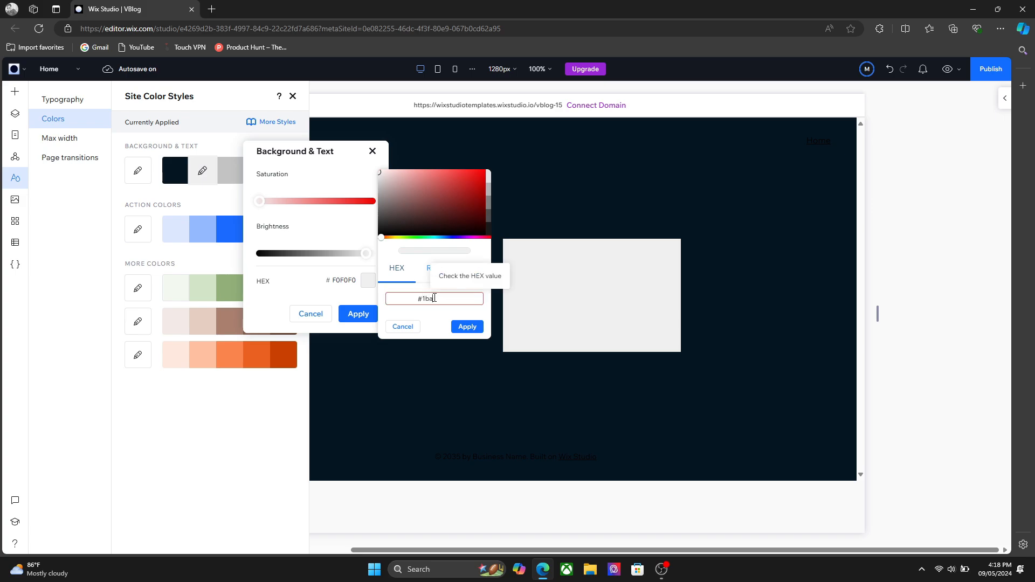
text(098)
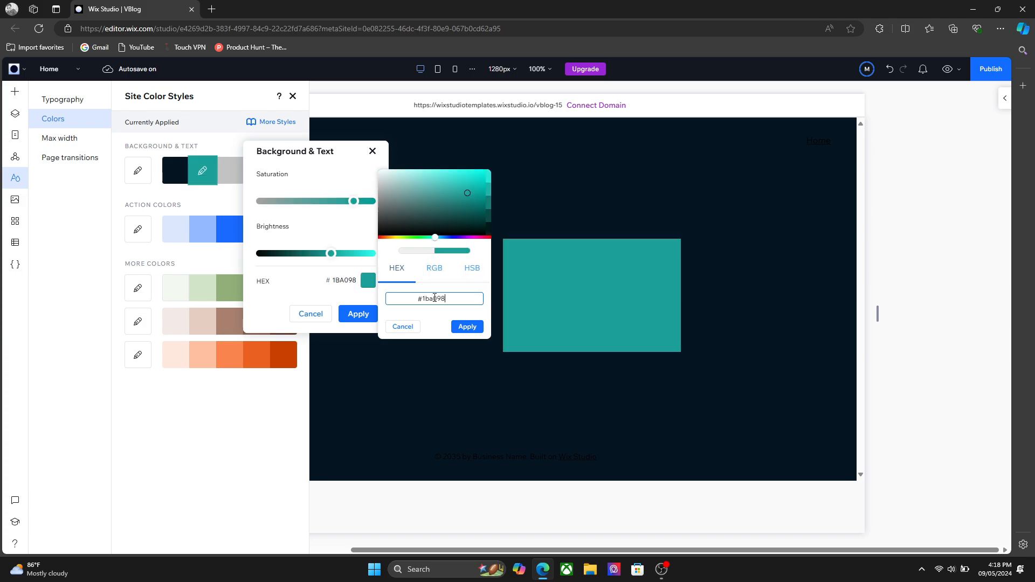
click(467, 326)
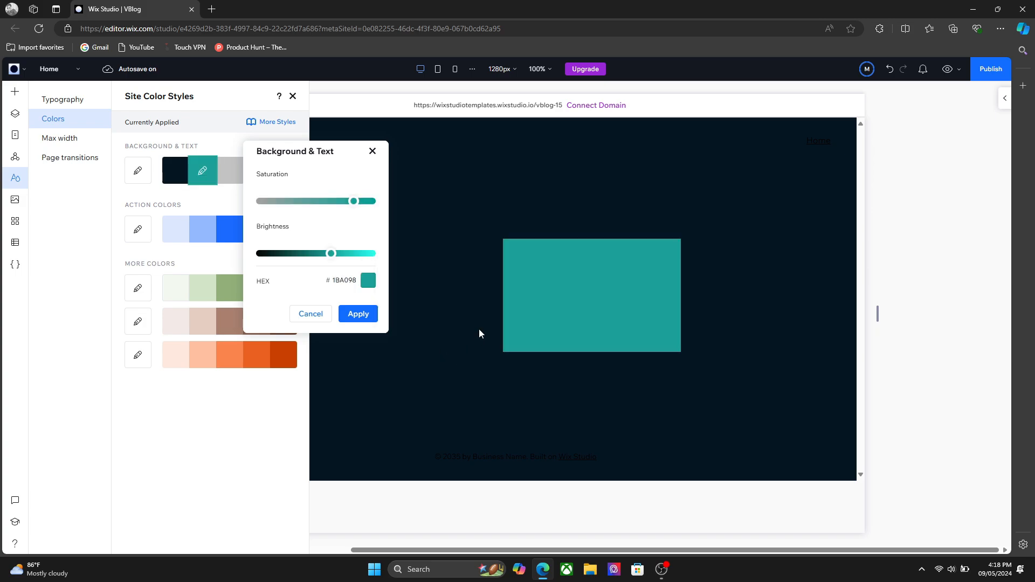
Try #DEB922 and #DEB992 as the second Background & Text shade
click(367, 284)
double_click(446, 299)
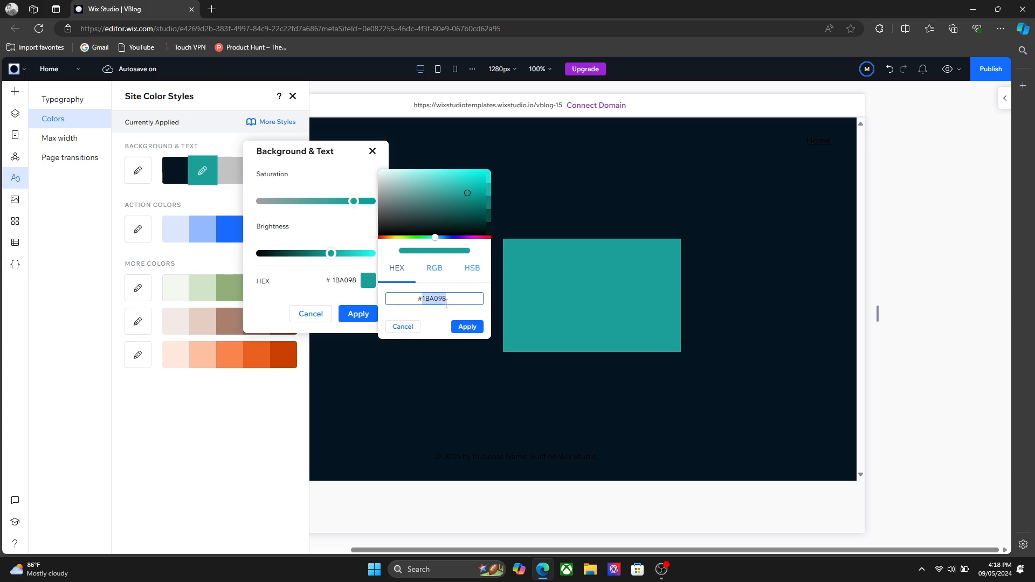
text(0)
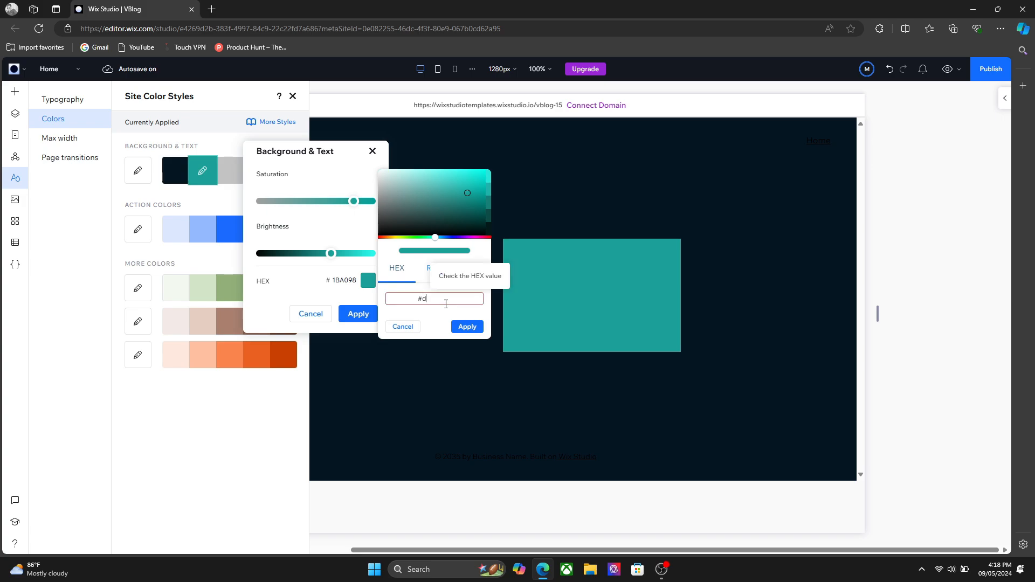
text(#deb922)
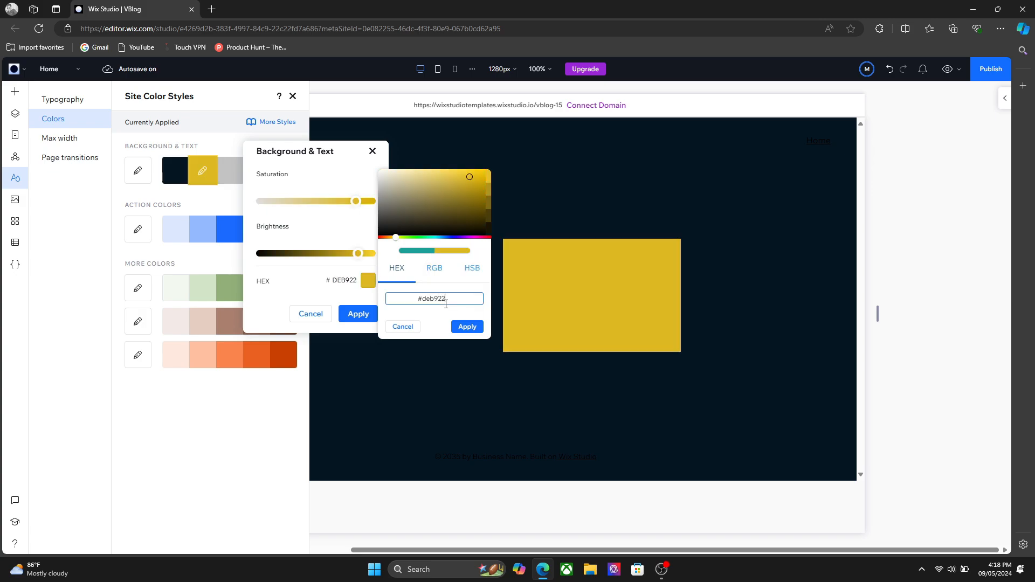
key(BackSpace)
key(BackSpace)
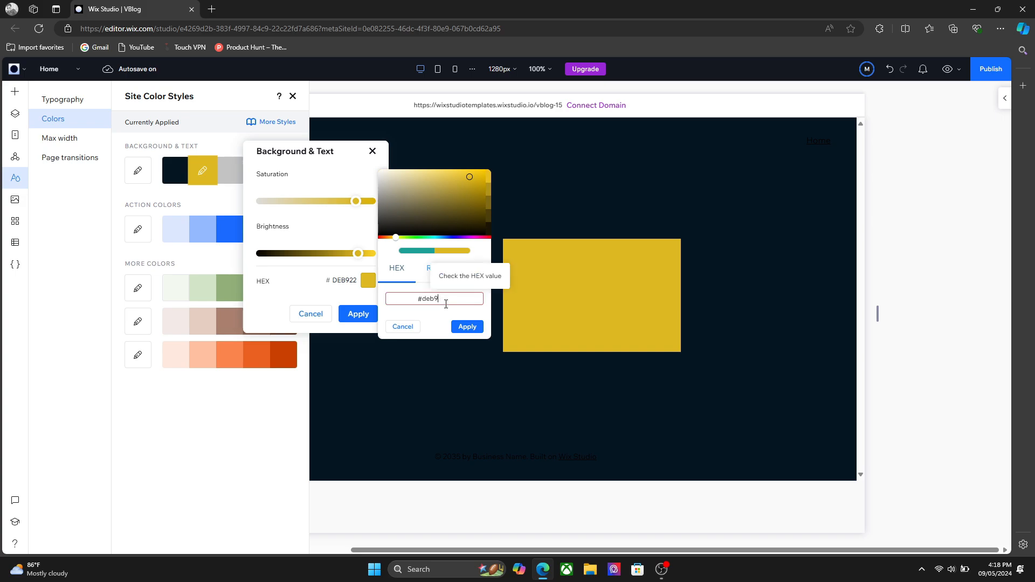
text(92)
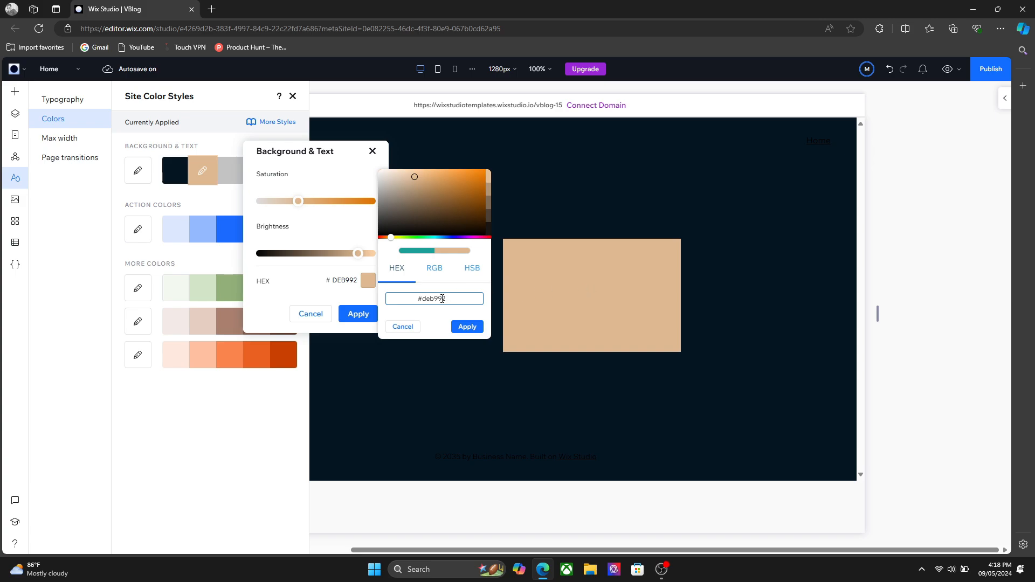
Return the second Background & Text shade to #1BA098 and apply it to the site
double_click(464, 300)
text(1)
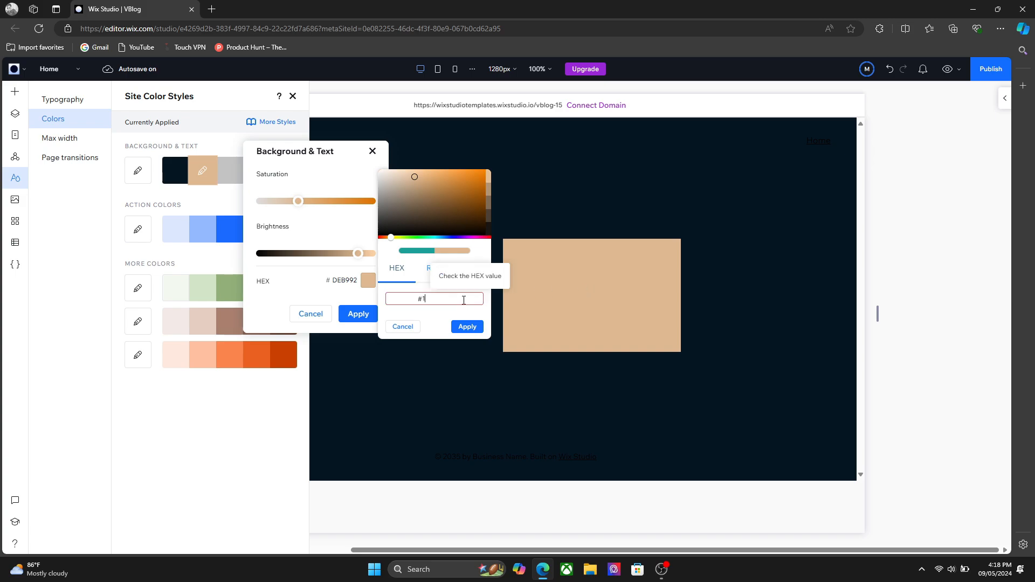
text(ba098)
click(466, 327)
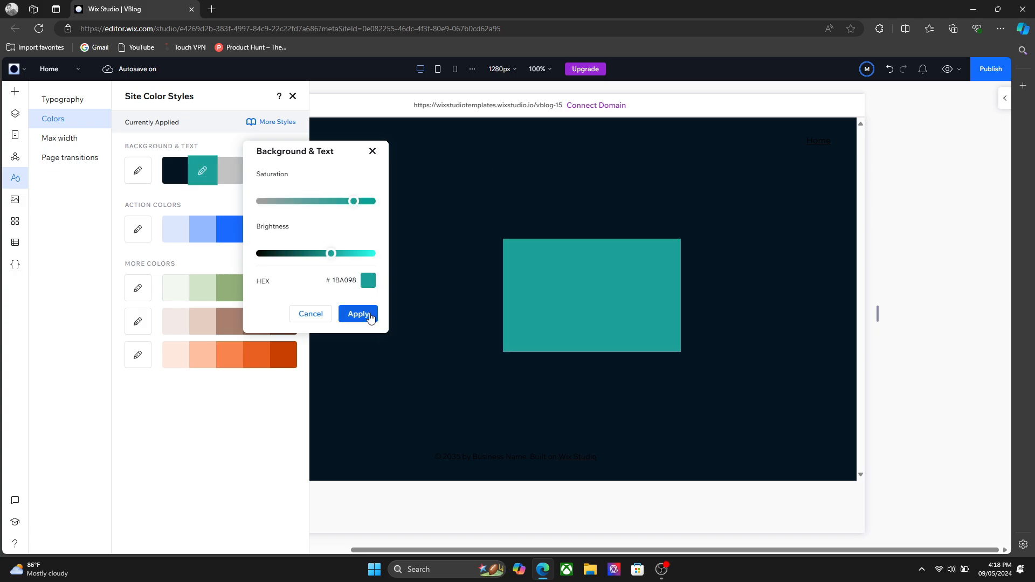
click(366, 314)
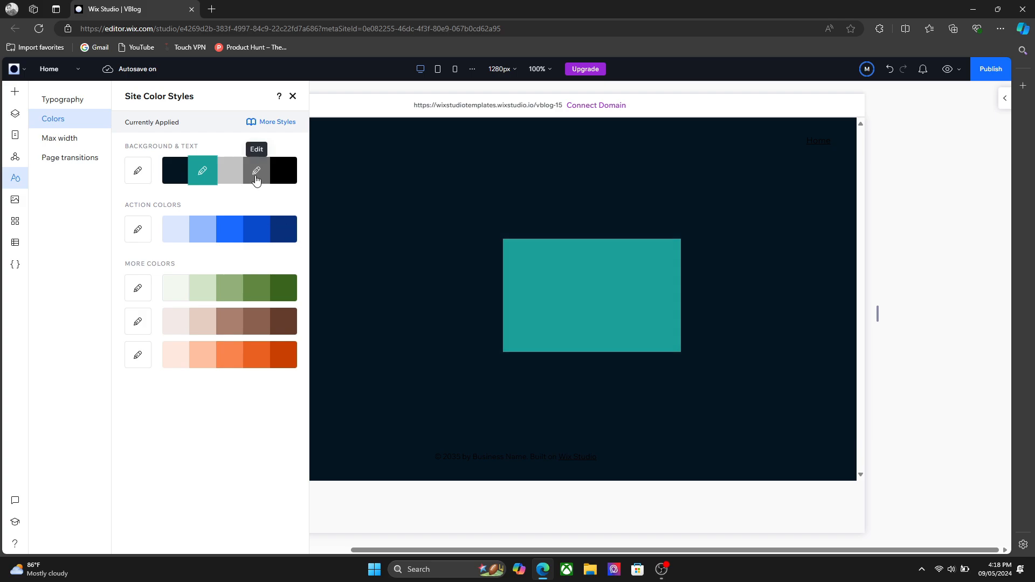
Set the base color of the whole Action Colors palette to #DEB992 and apply it
click(229, 228)
click(140, 236)
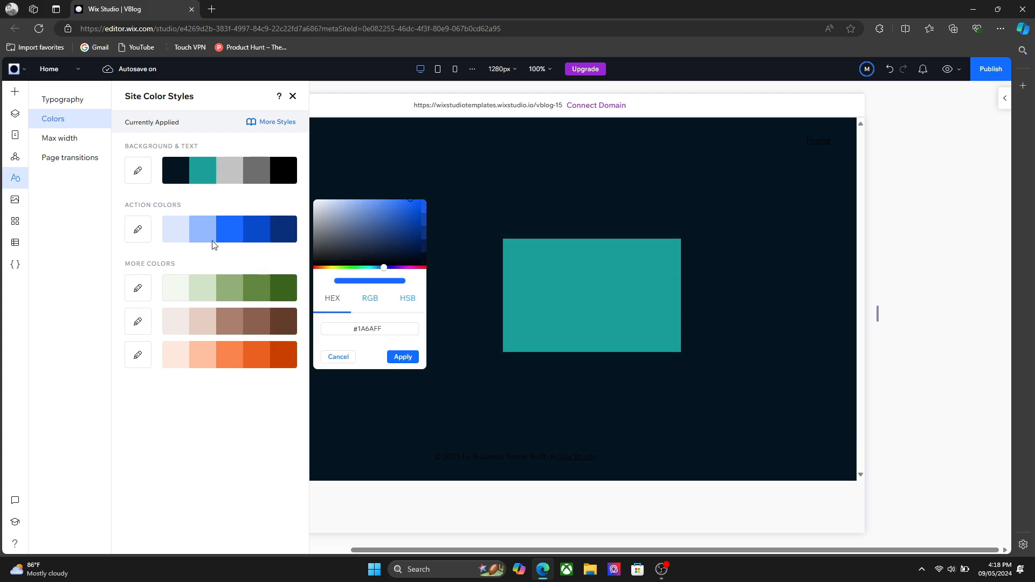
double_click(385, 330)
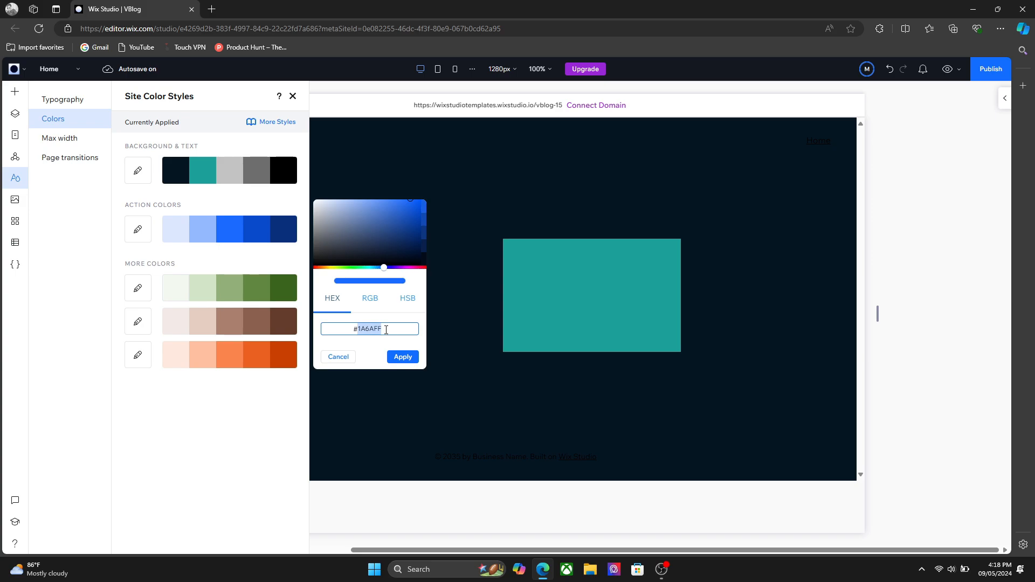
text(de)
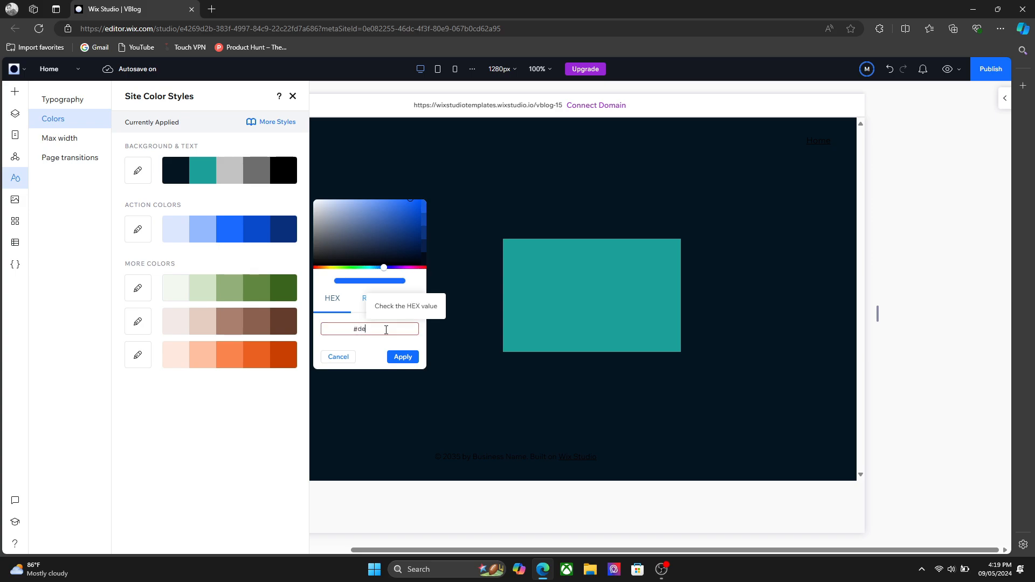
text(b992)
click(402, 356)
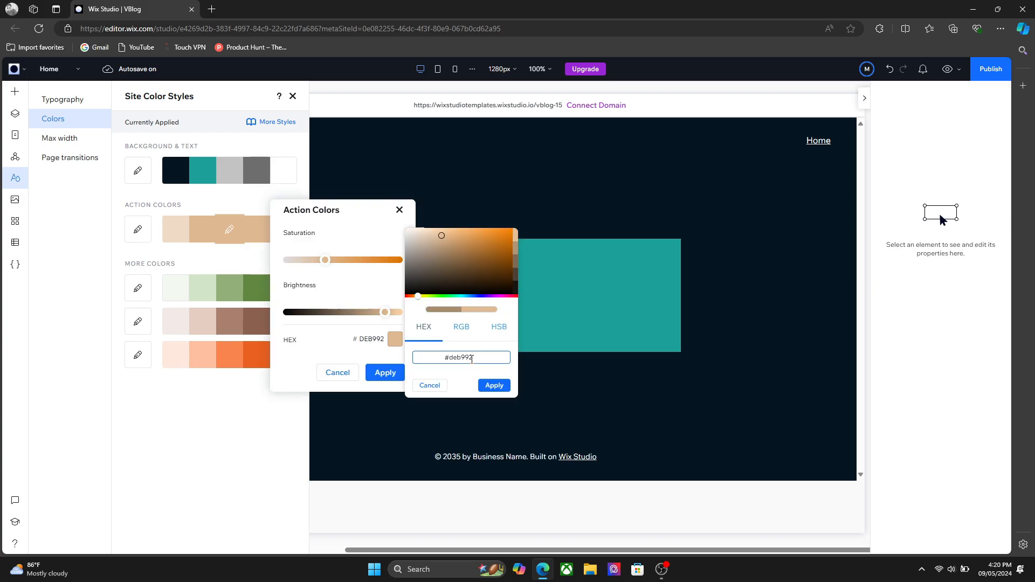
Apply #DEB992 to the middle Action Colors shade and close the site color styles
click(492, 386)
click(385, 372)
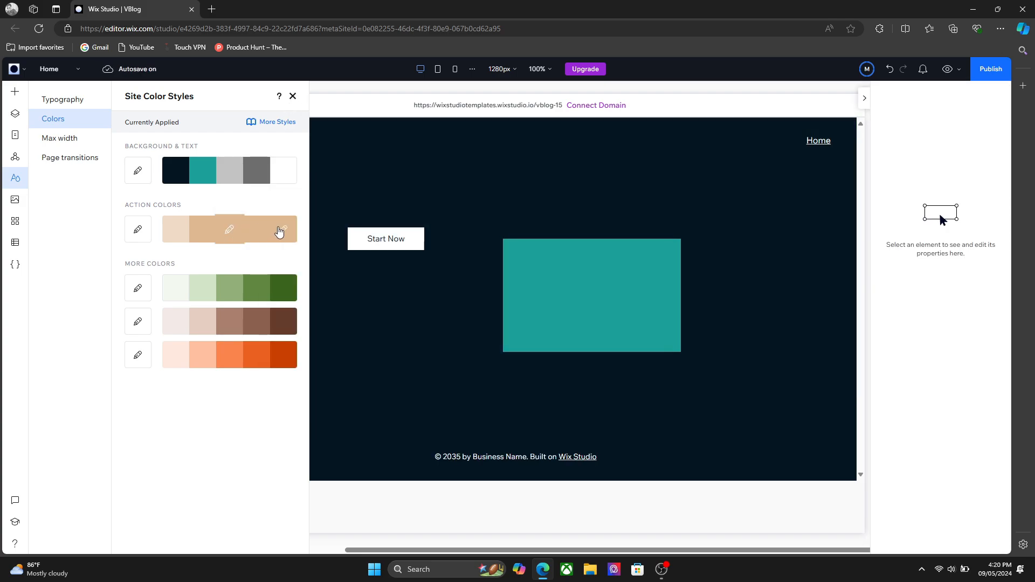
click(292, 96)
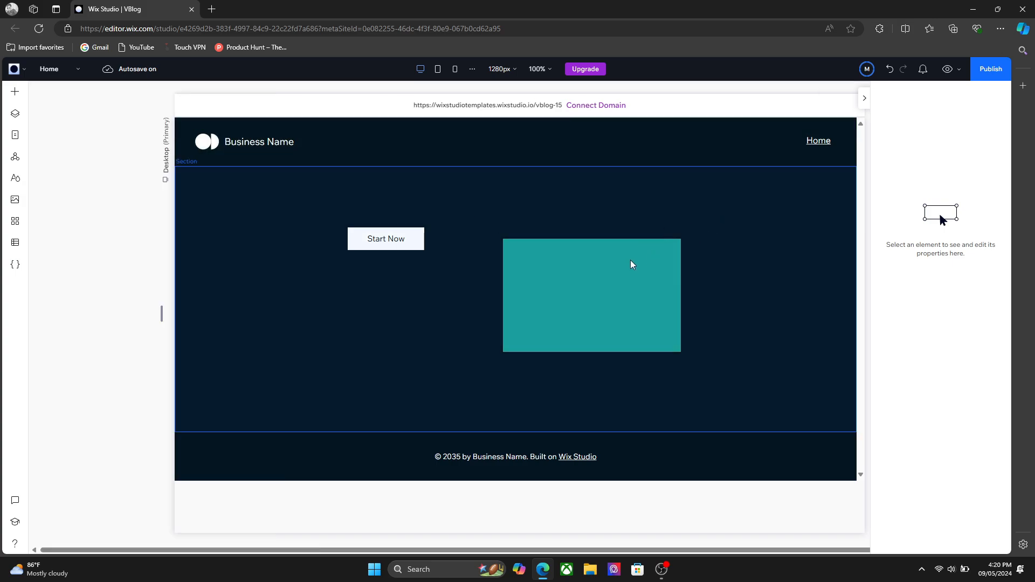
In the site typography styles, set Heading 1's maximum text size to 48 px and its minimum to 42 px
click(599, 280)
click(15, 177)
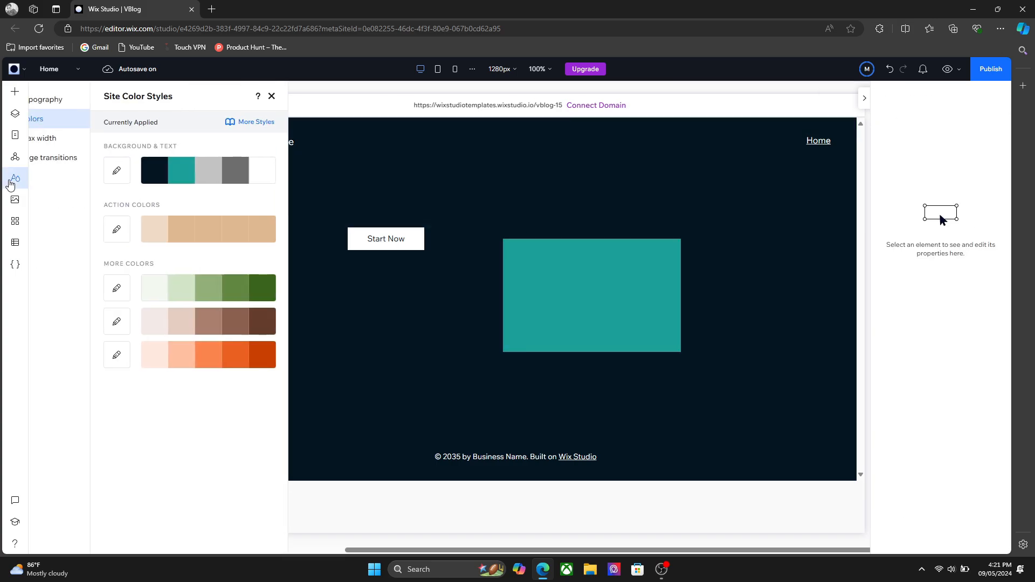
click(71, 105)
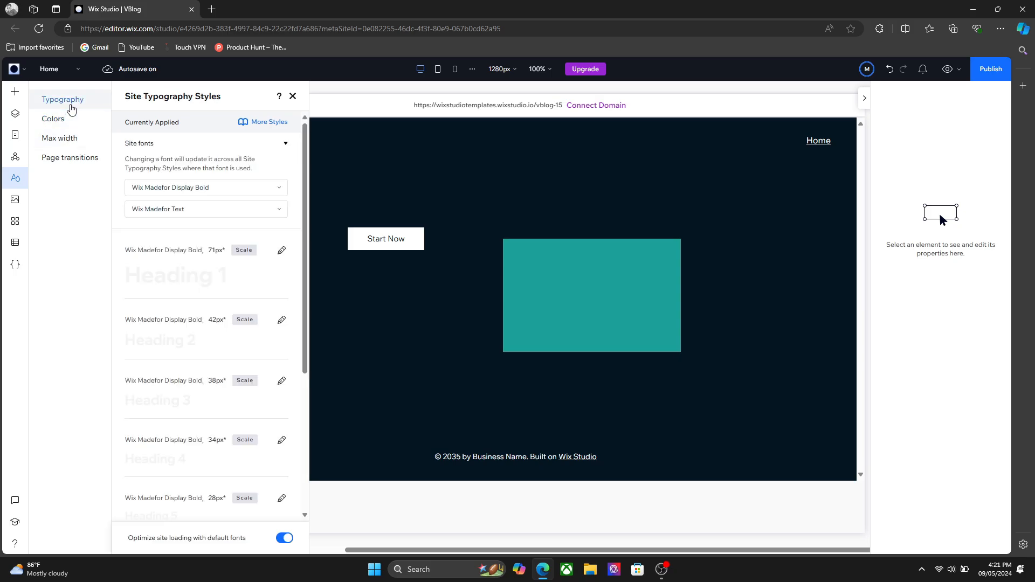
click(281, 251)
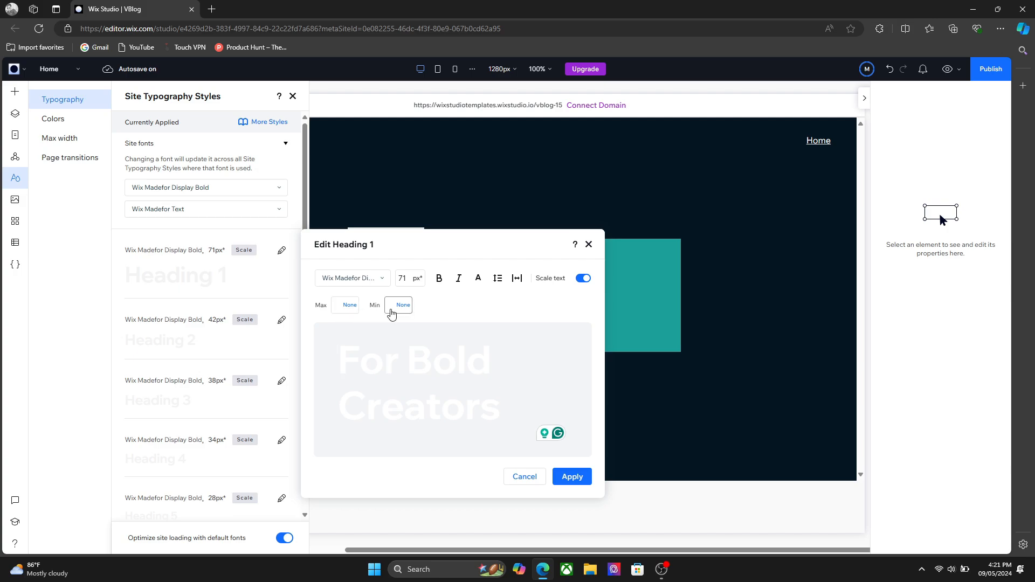
click(340, 307)
text(48)
click(392, 305)
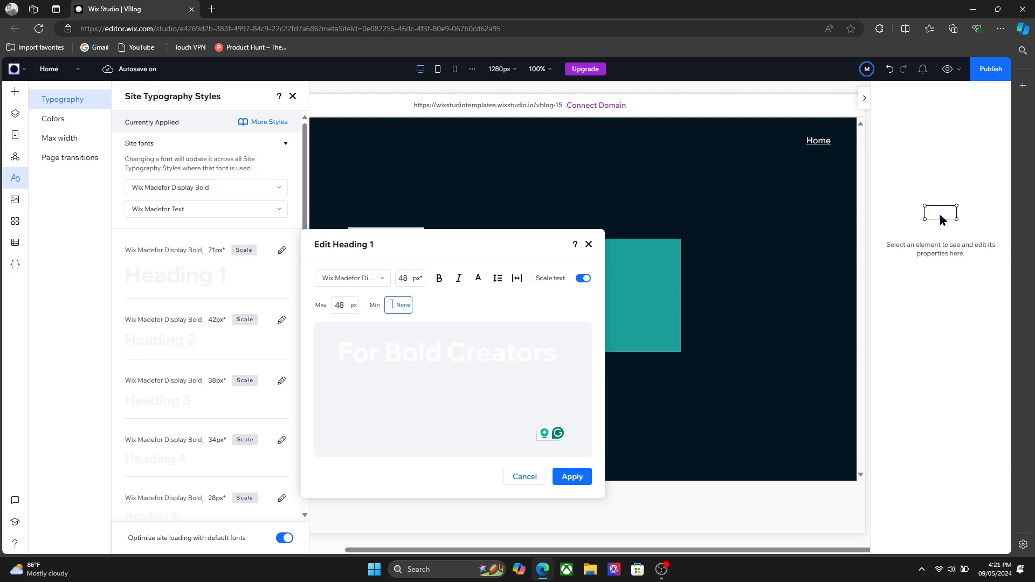
text(42)
click(445, 309)
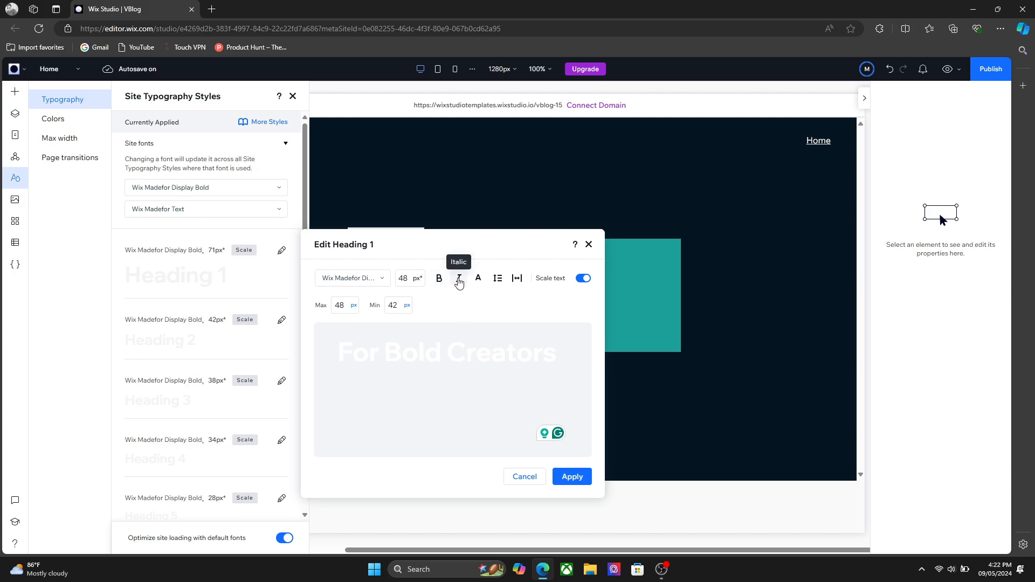
Change the Heading 1 font to Sora
click(332, 278)
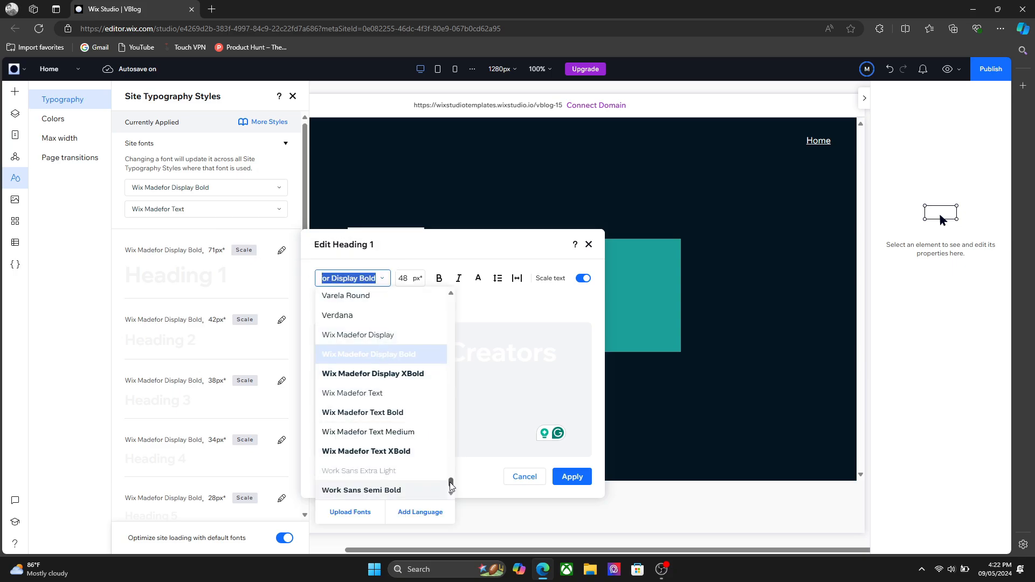
drag(451, 487, 451, 472)
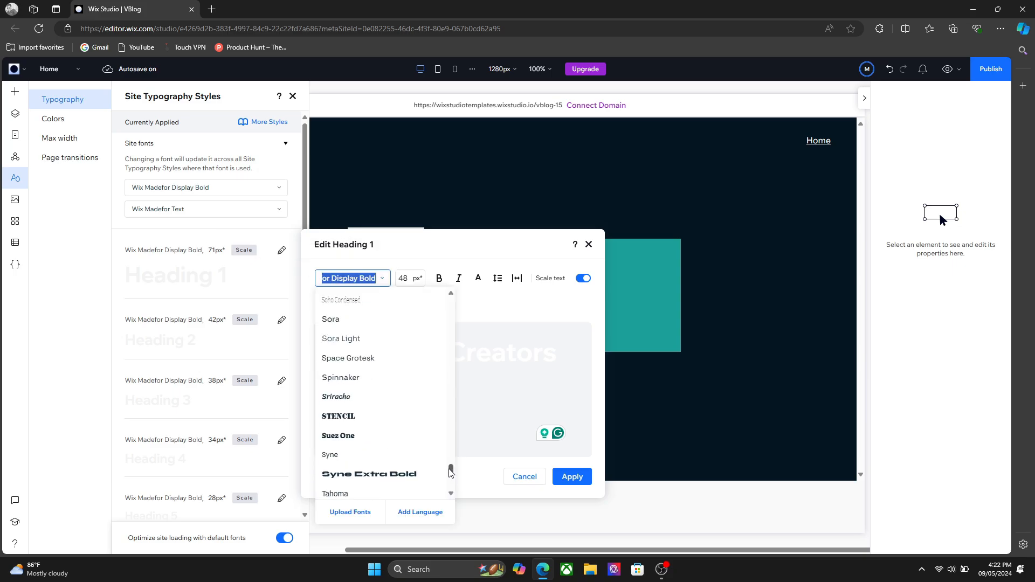
click(363, 322)
Change the Heading 1 font to Poppins Medium and apply the style
click(370, 281)
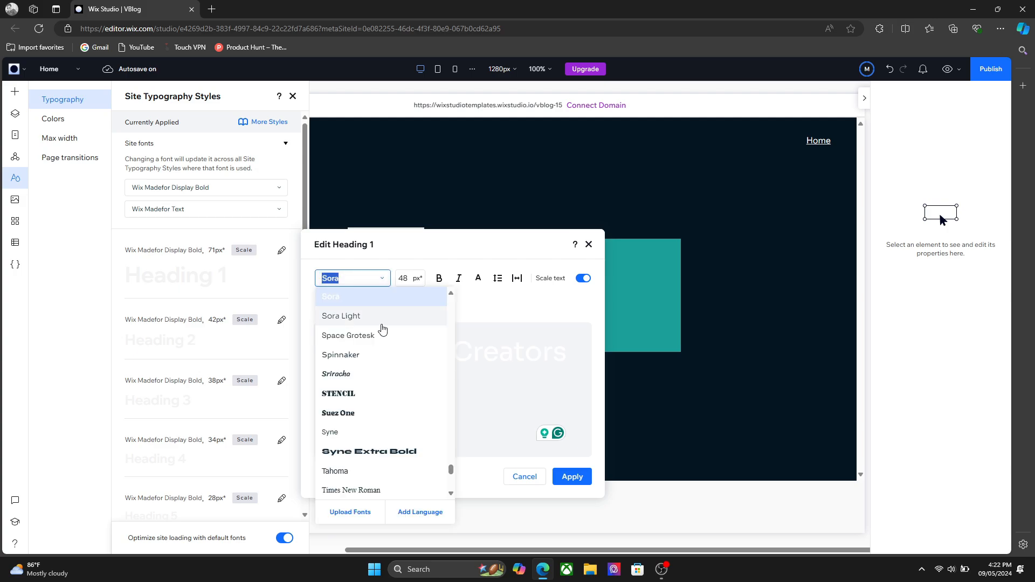
text(M)
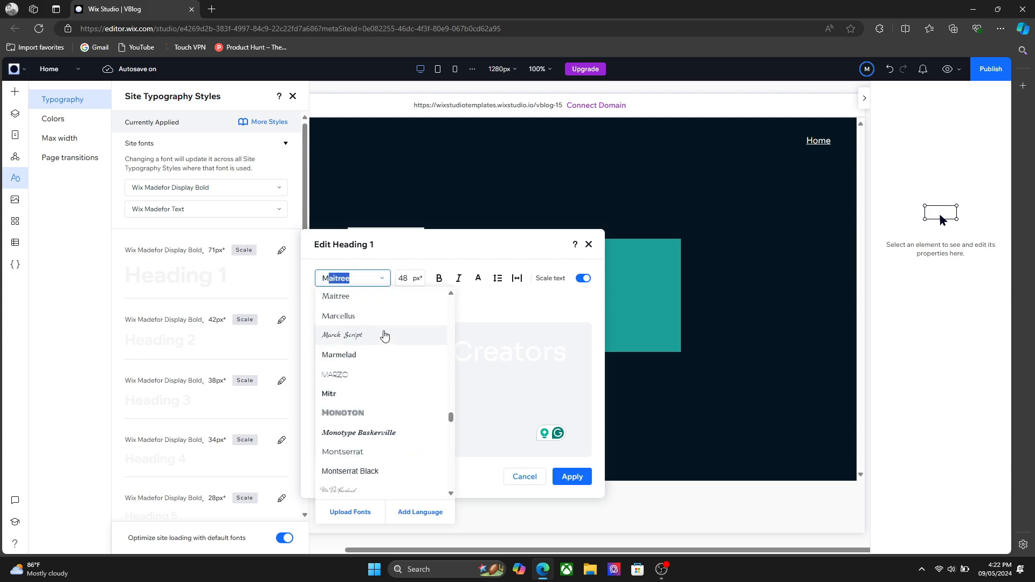
key(BackSpace)
key(BackSpace)
text(Poppins Mediu)
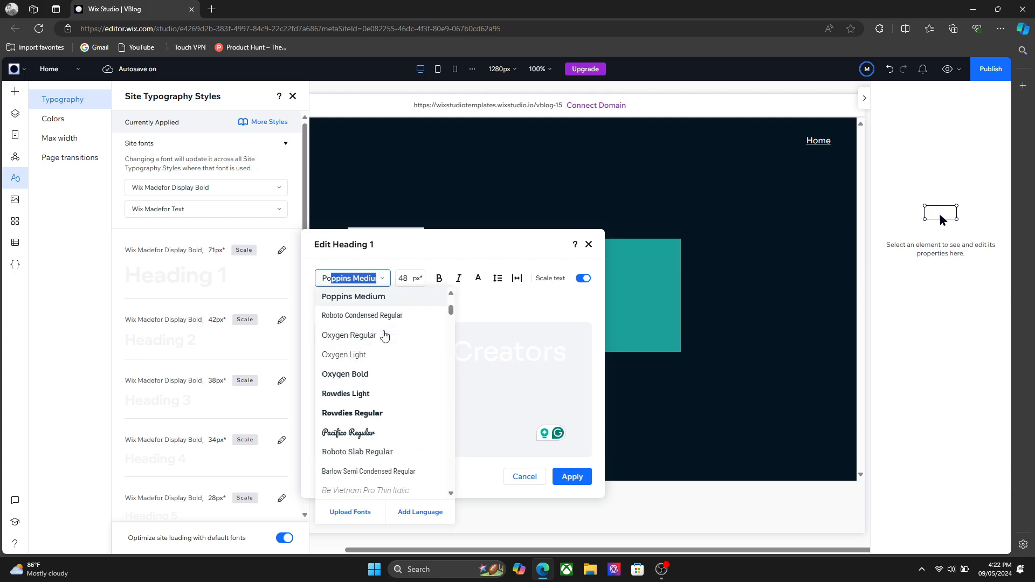
click(399, 298)
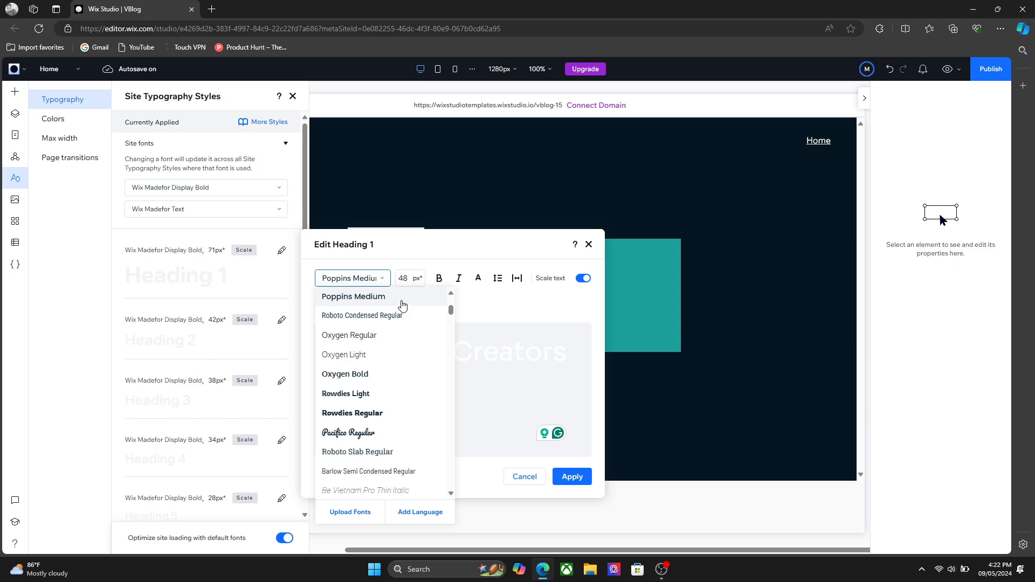
click(573, 477)
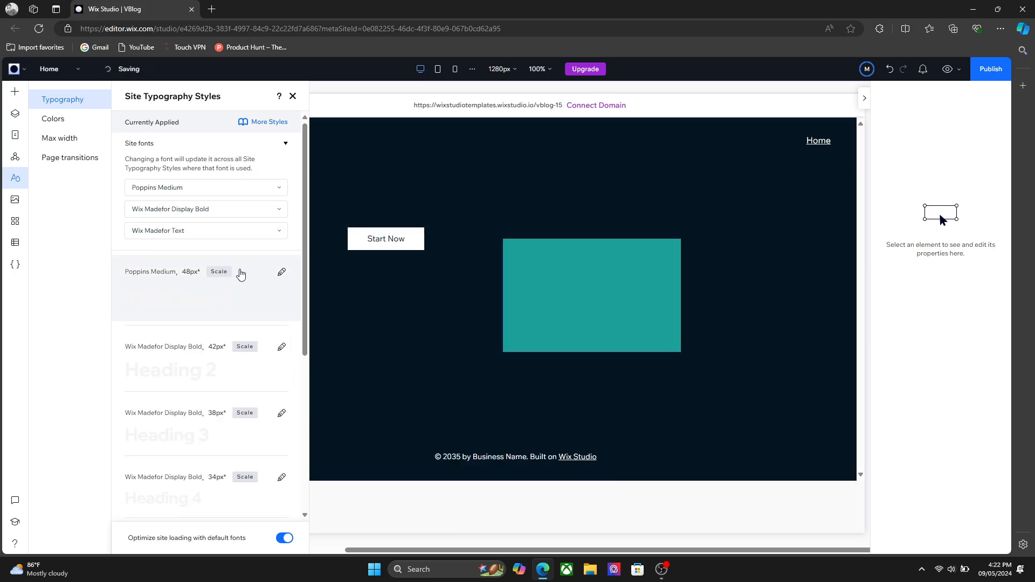
Open the Heading 2 typography style and change its font to Poppins Medium
click(282, 348)
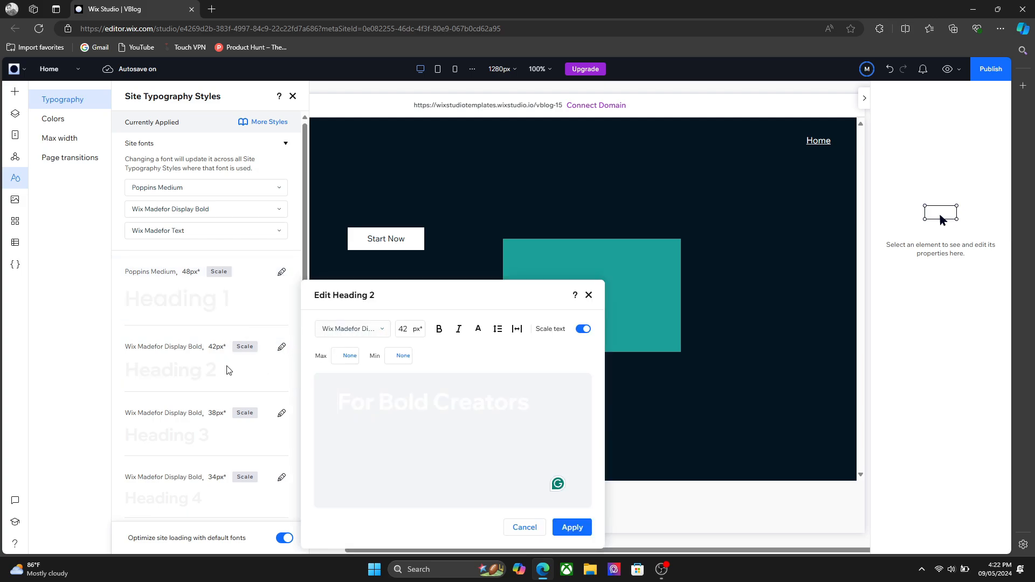
click(373, 331)
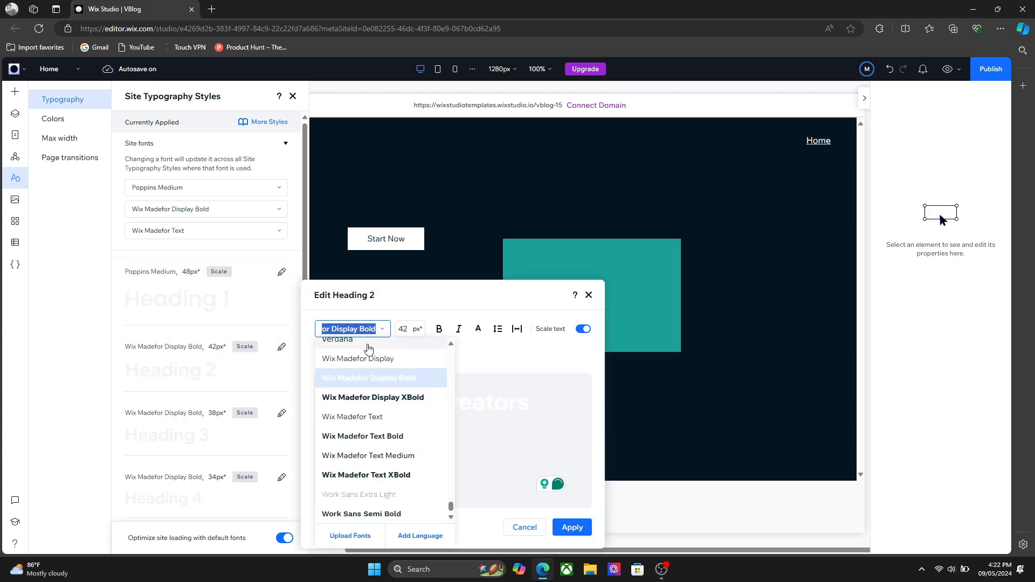
scroll(369, 349, up, 2)
text(Poppins Mediu)
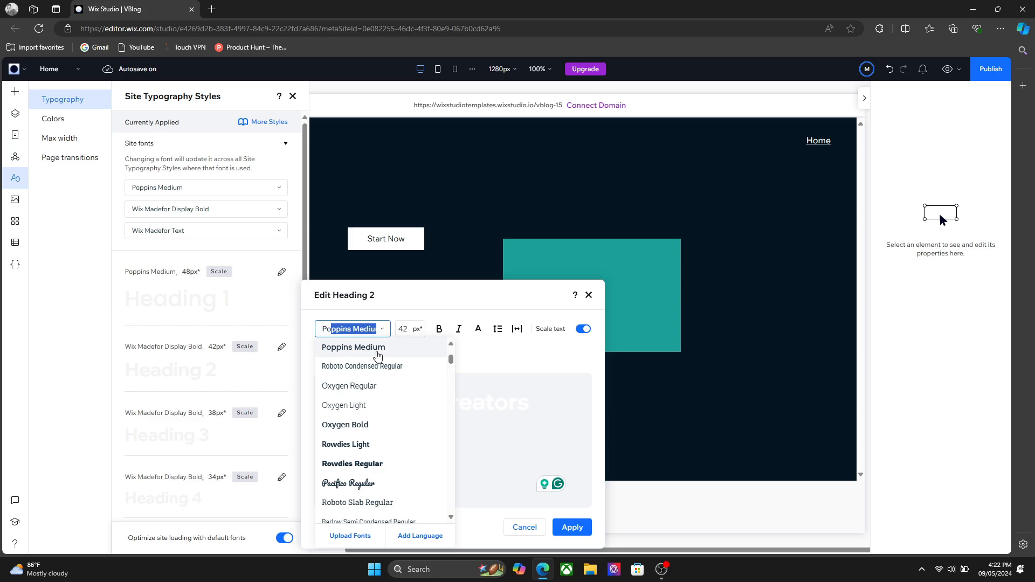
click(378, 356)
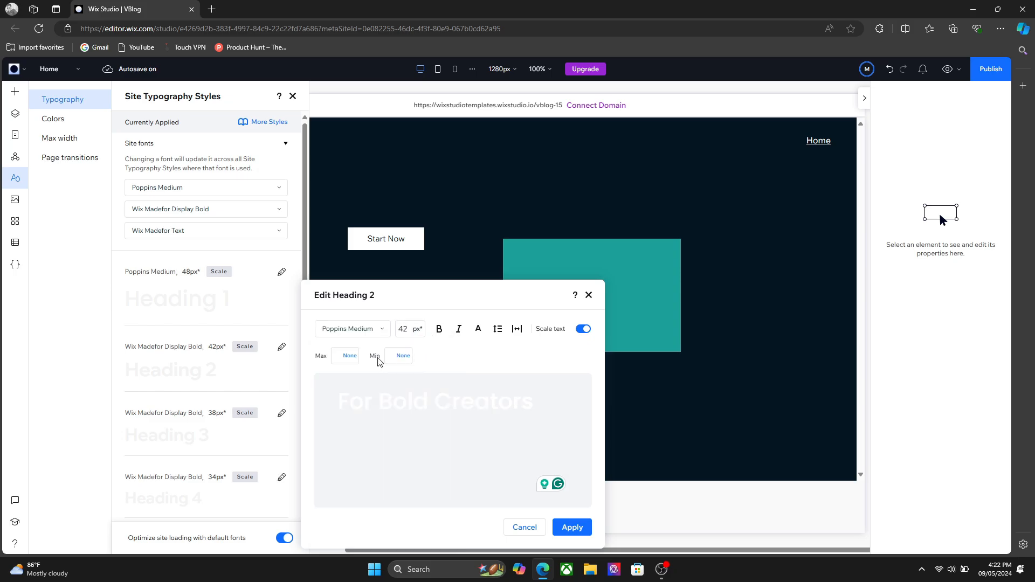
Set Heading 2's maximum text size to 38 px, fill in its minimum size, and apply the style
click(336, 358)
click(389, 356)
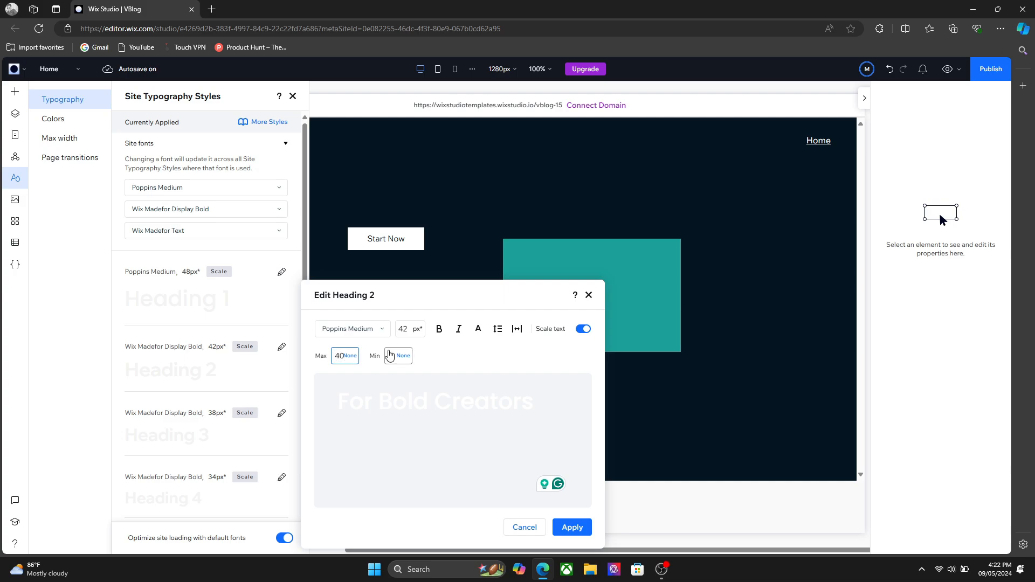
click(338, 357)
text(38)
click(392, 353)
Open the Heading 3 typography style and change its font to Poppins Medium
click(281, 413)
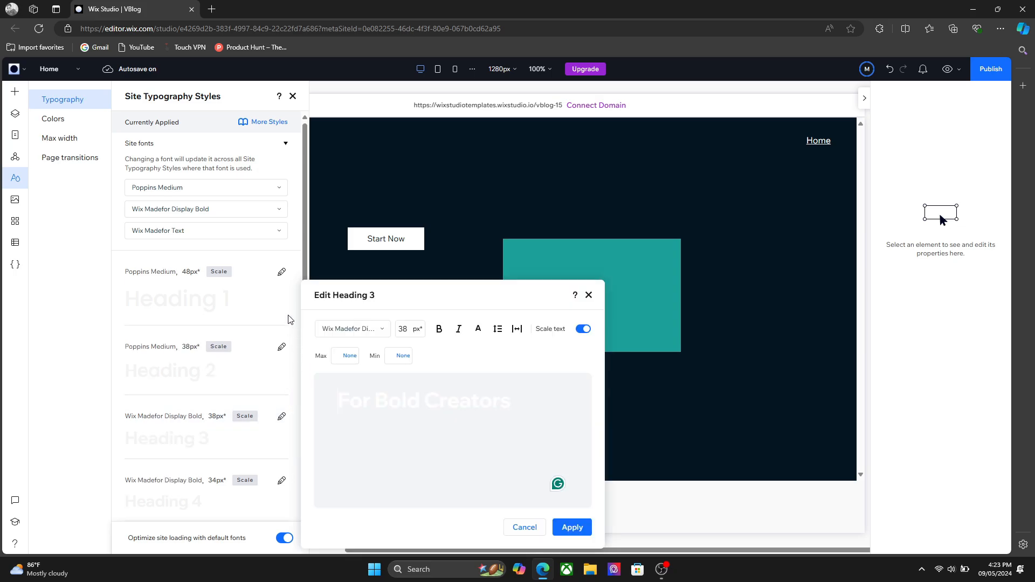
click(341, 334)
text(Poppins Mediu)
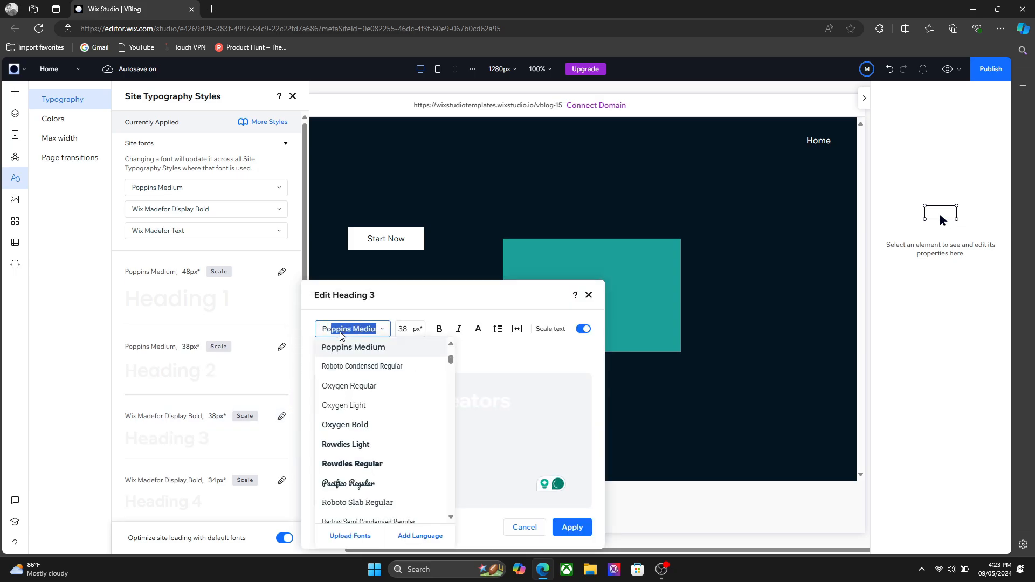
click(356, 347)
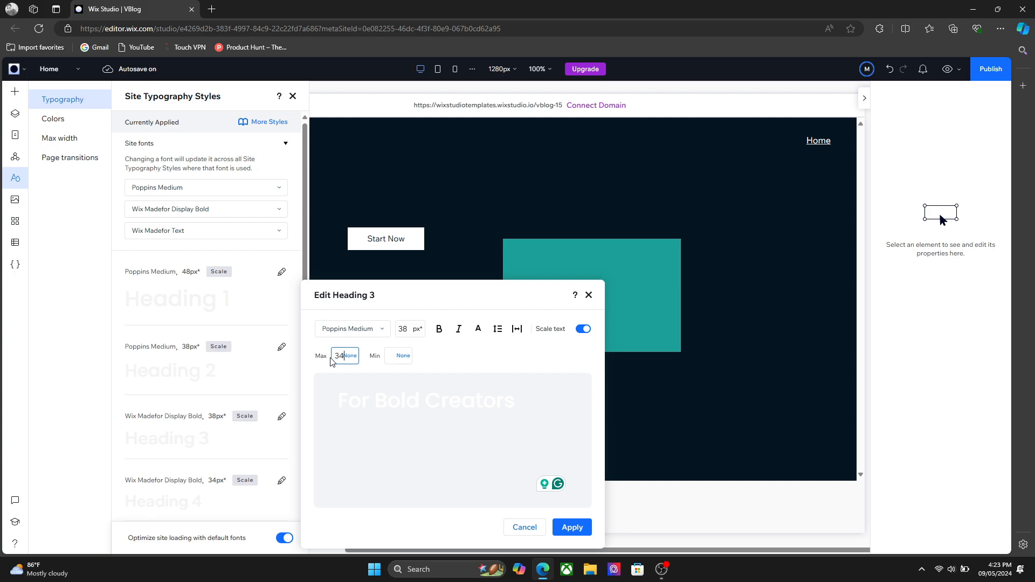
Set Heading 3's maximum text size to 34 px and its minimum to 32 px, and apply the style
click(394, 359)
text(32)
click(577, 531)
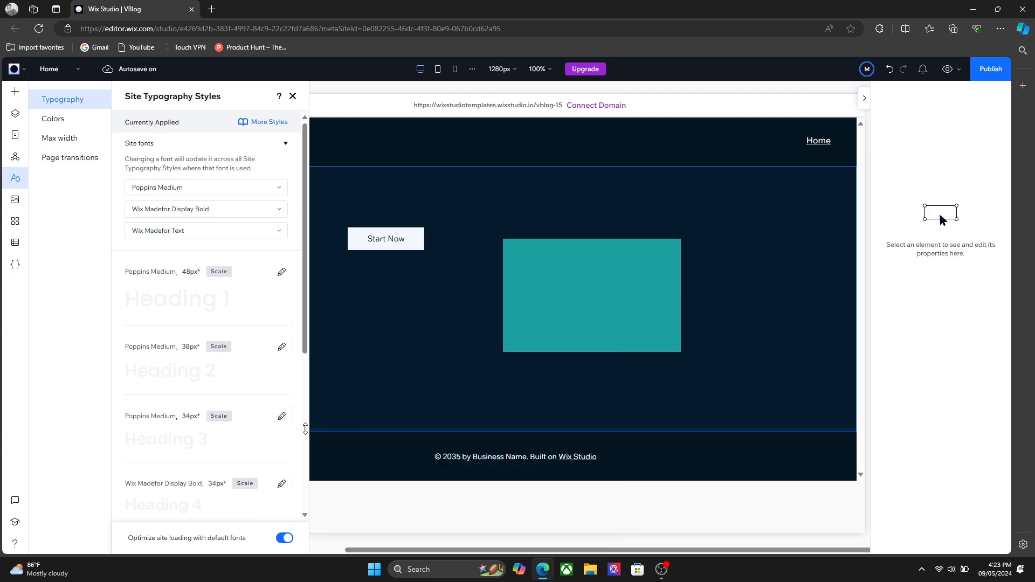
Set Heading 4's maximum text size to 30 px and its minimum to 26 px, and apply the style
scroll(291, 384, down, 1)
scroll(300, 385, down, 1)
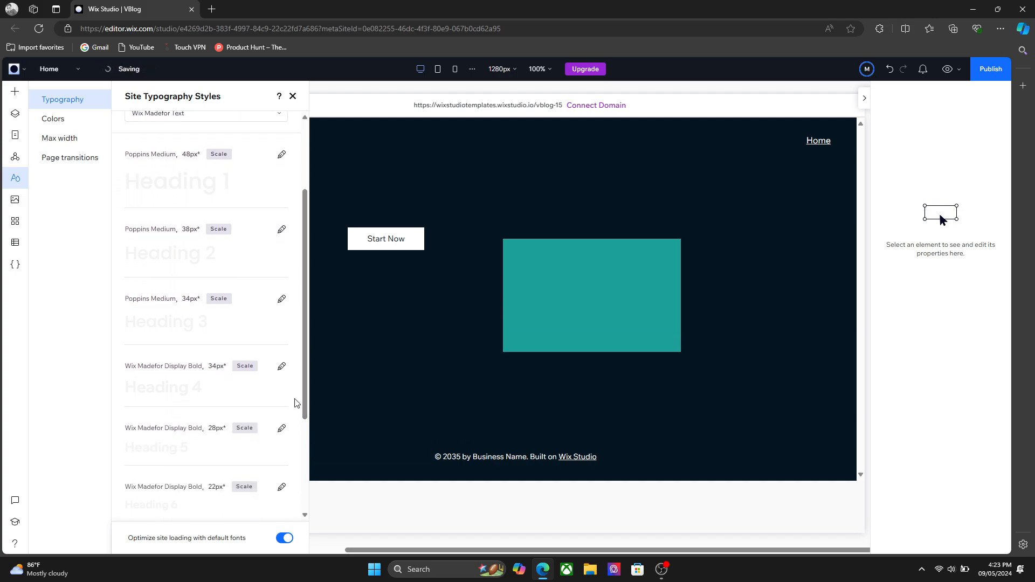
click(281, 366)
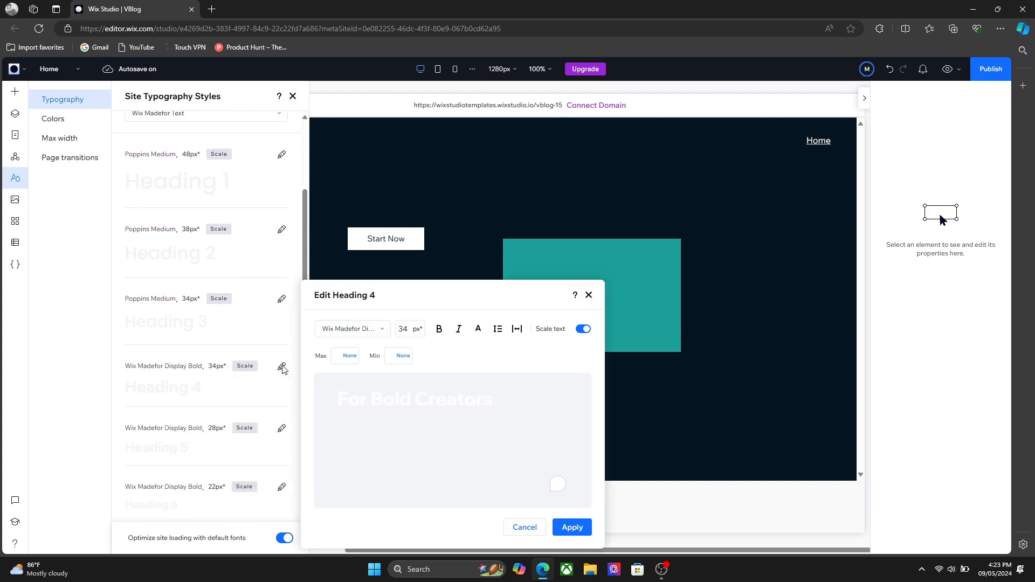
click(343, 356)
click(388, 360)
click(390, 358)
text(26)
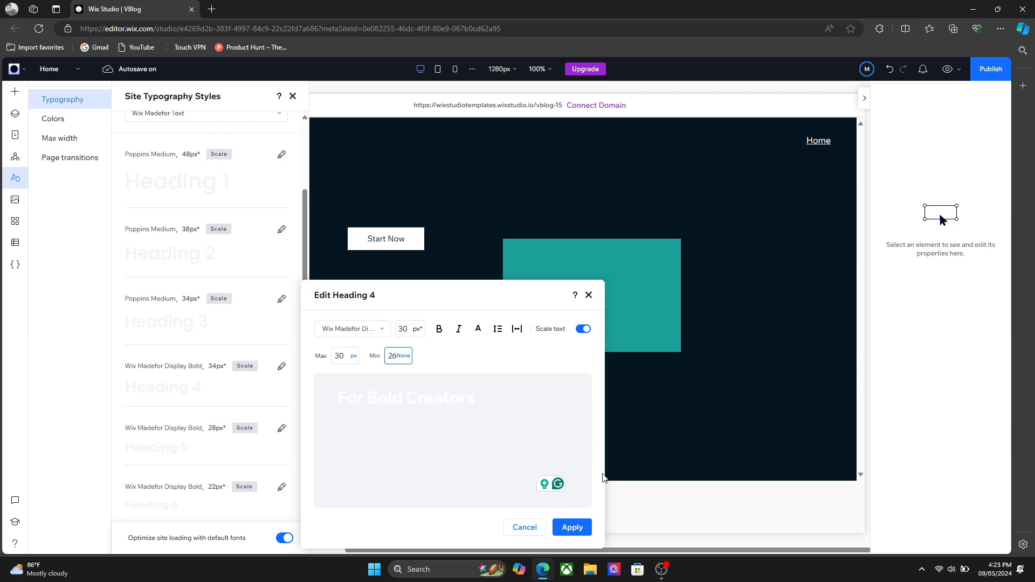
click(572, 527)
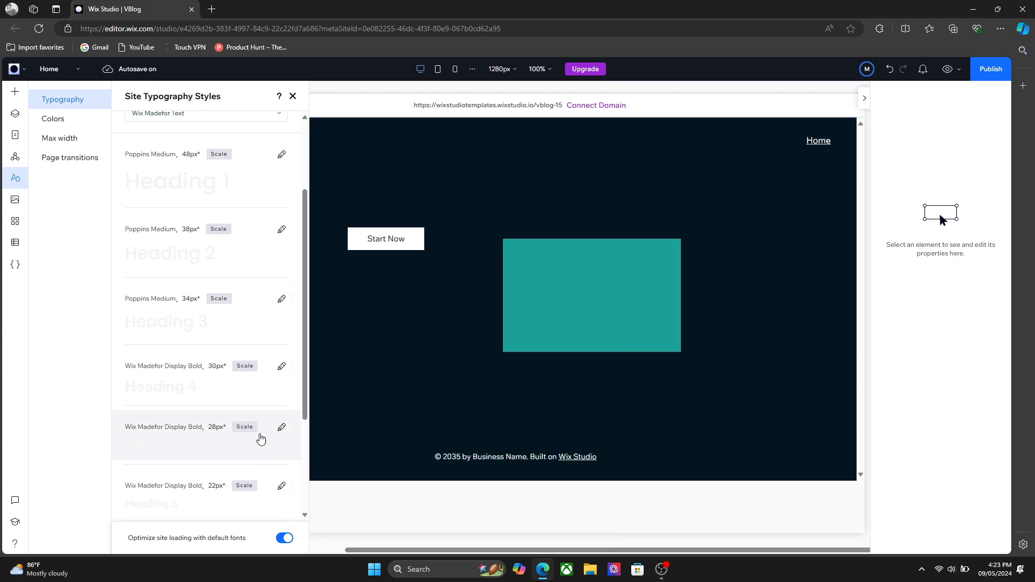
Reopen the Heading 4 style, change its font to Poppins Medium and apply it
click(281, 366)
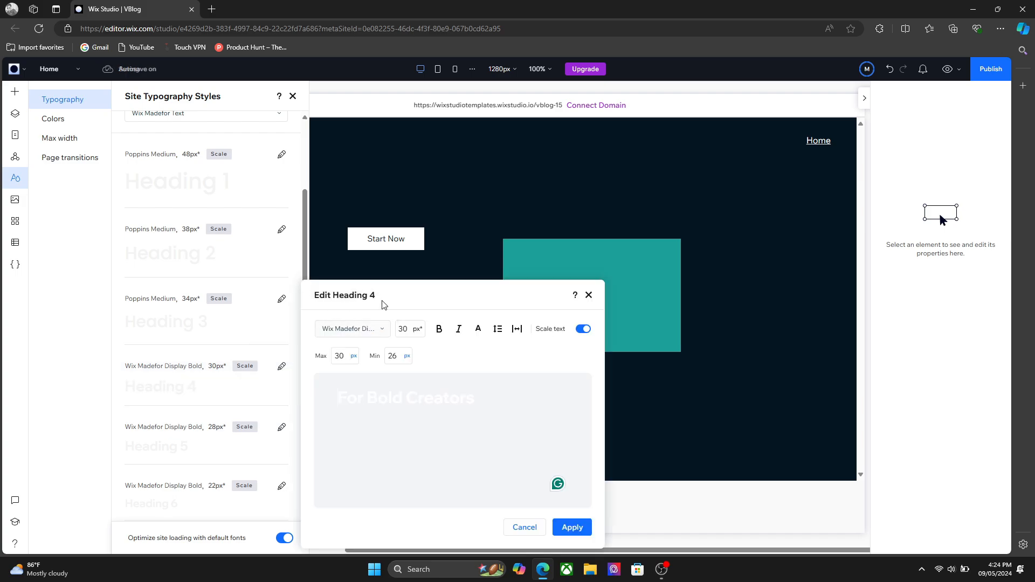
click(354, 329)
text(Poppins Mediu)
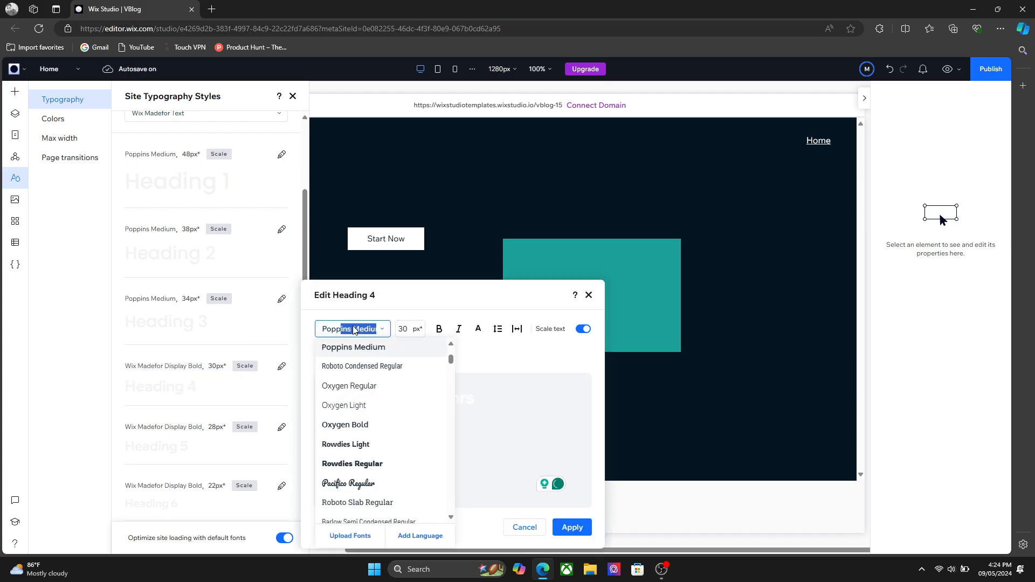
click(374, 347)
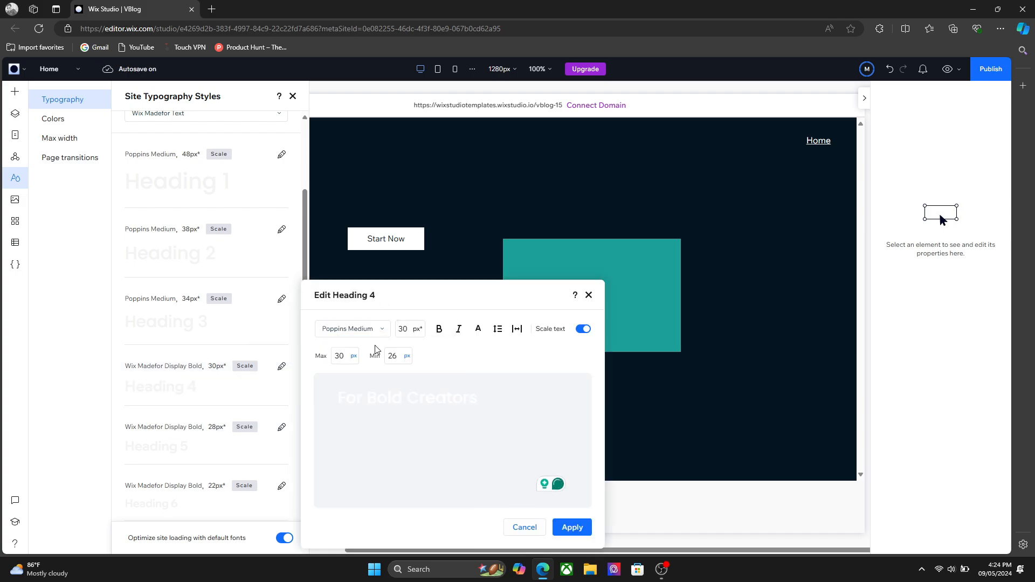
click(565, 523)
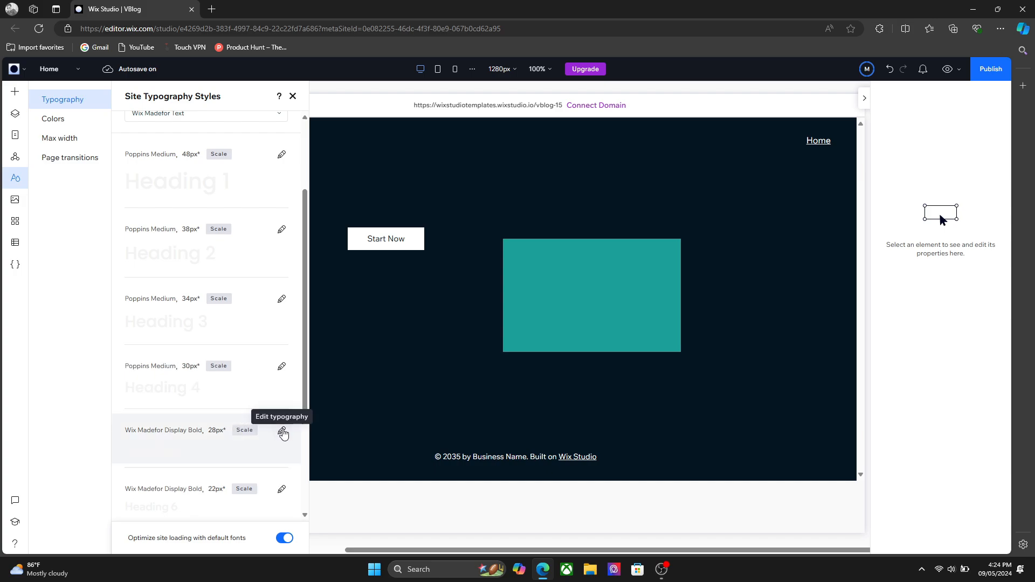
Open the Heading 5 typography style and change its font to Poppins Medium
click(282, 432)
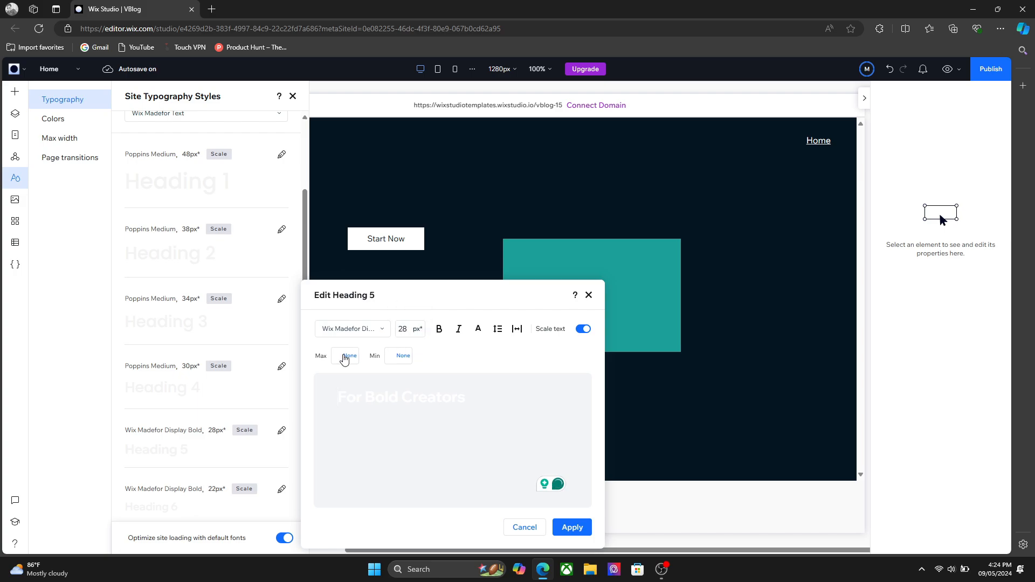
click(362, 333)
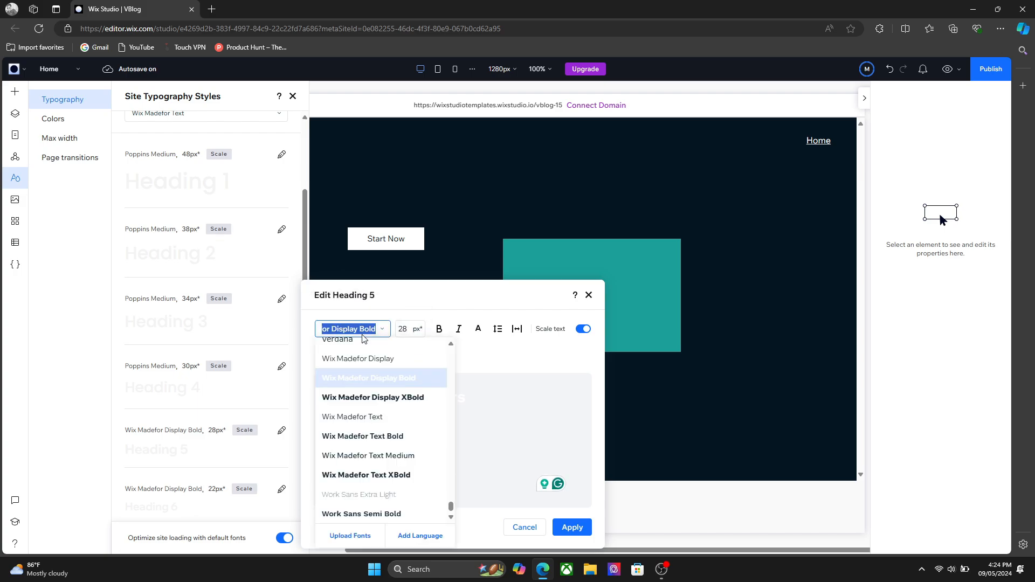
text(Poppins Mediu)
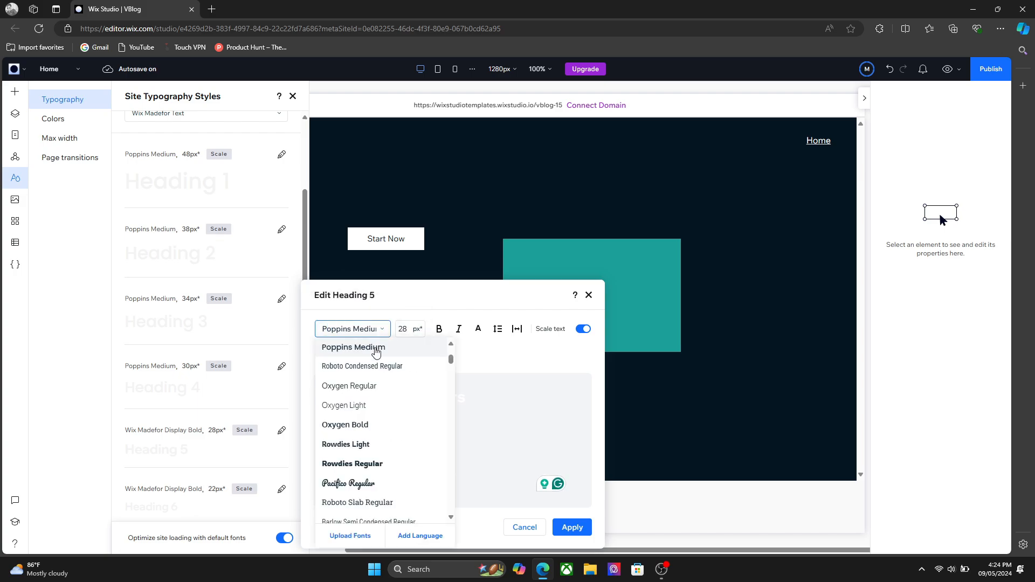
click(375, 348)
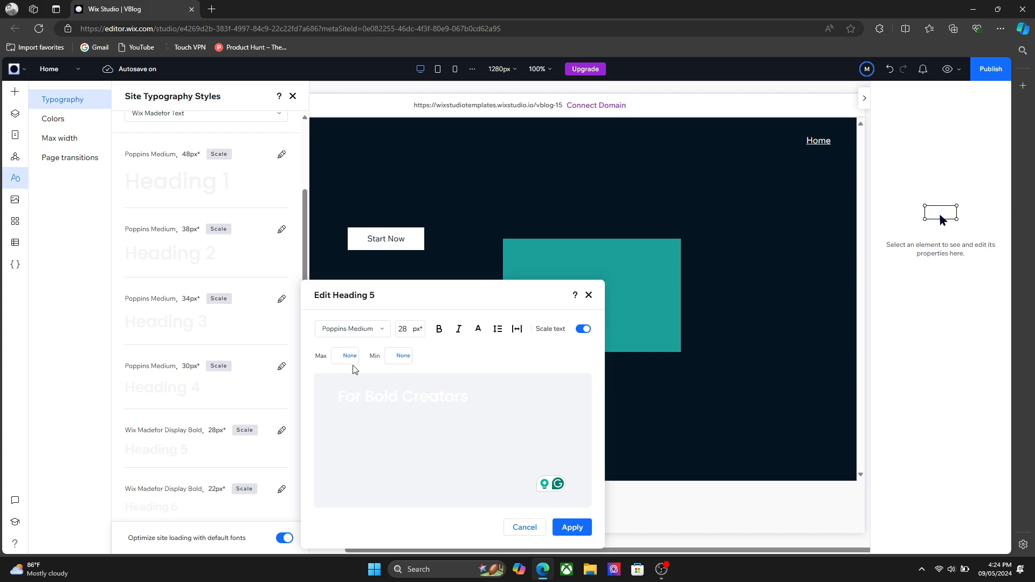
Set Heading 5's maximum text size to 24 px, fill in its minimum size, and apply the style
click(337, 358)
click(389, 353)
click(571, 527)
Open the Heading 6 typography style and change its font to Poppins Medium
scroll(295, 404, down, 2)
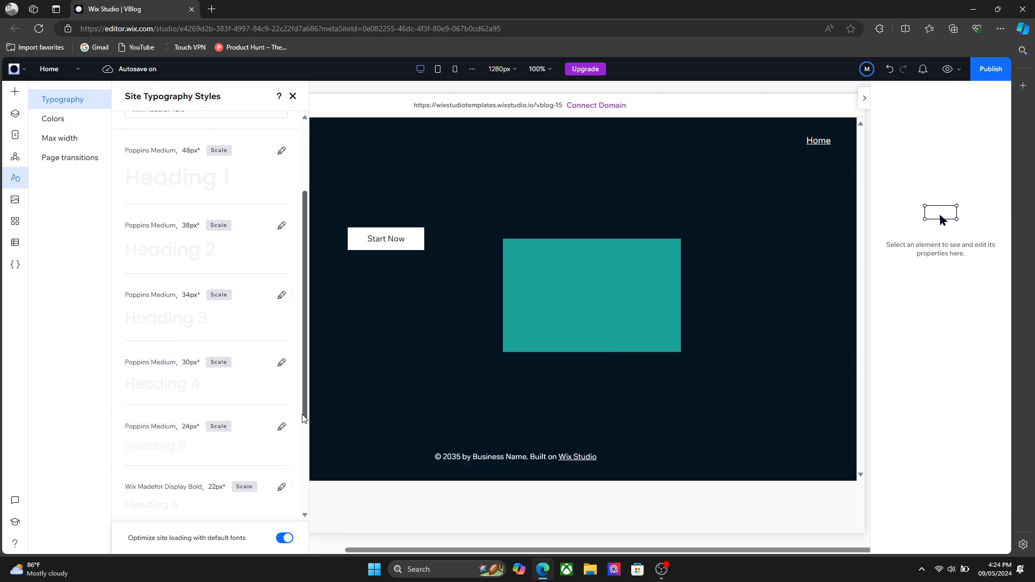
click(282, 408)
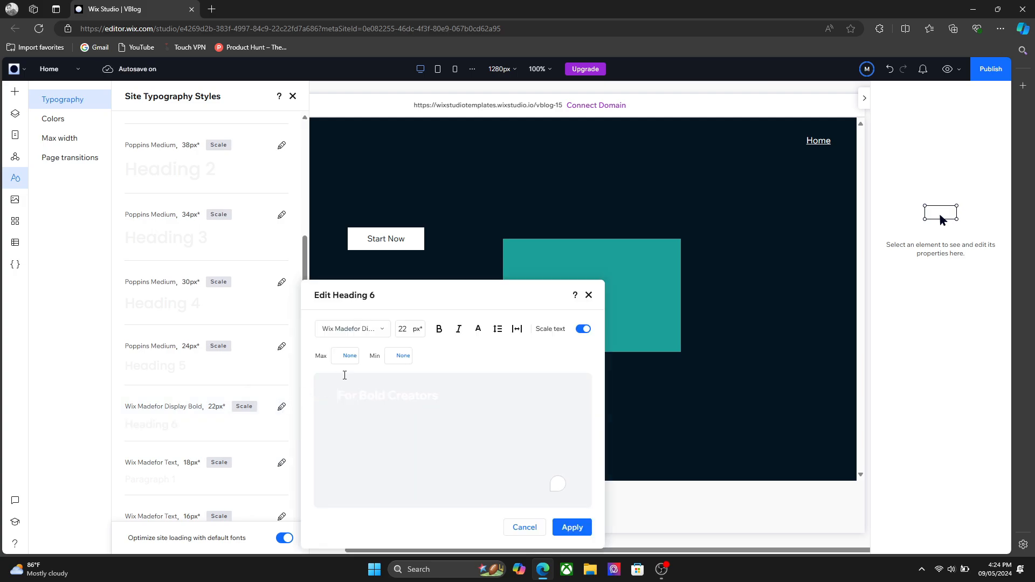
click(350, 330)
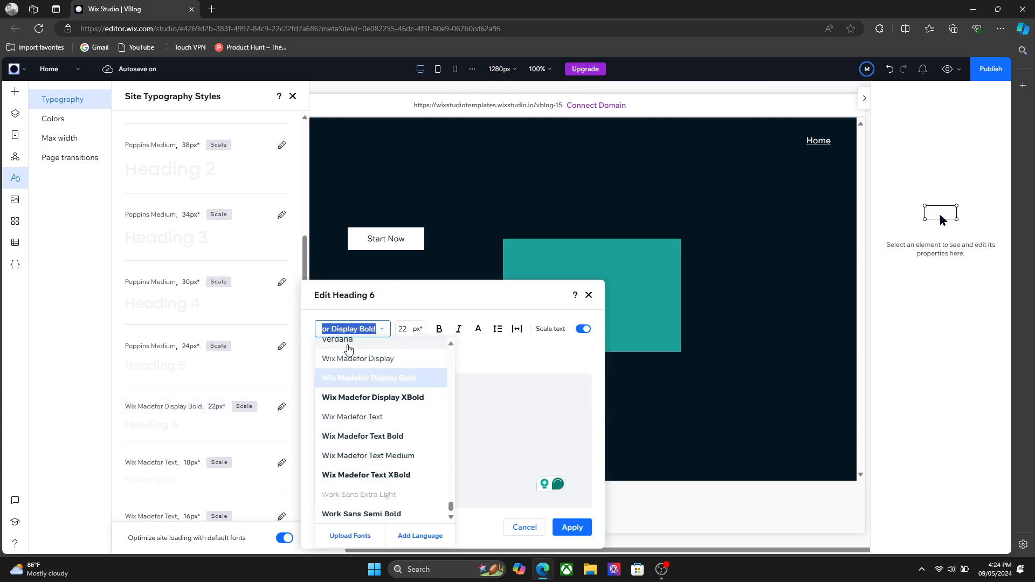
text(Poppins Medium)
click(348, 350)
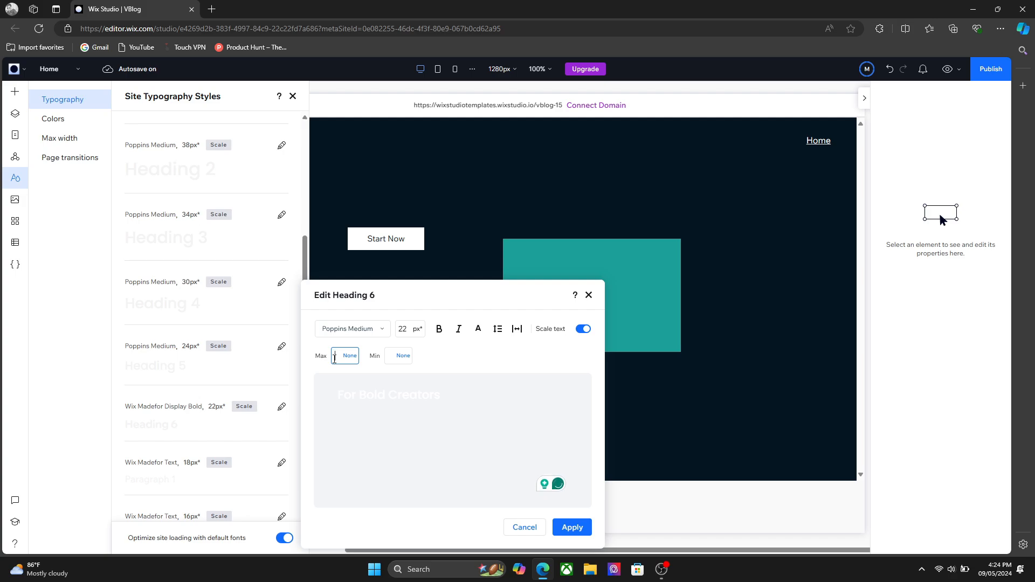
Set both the maximum and minimum text size of Heading 6 to 18 px and apply the style
text(18)
click(386, 356)
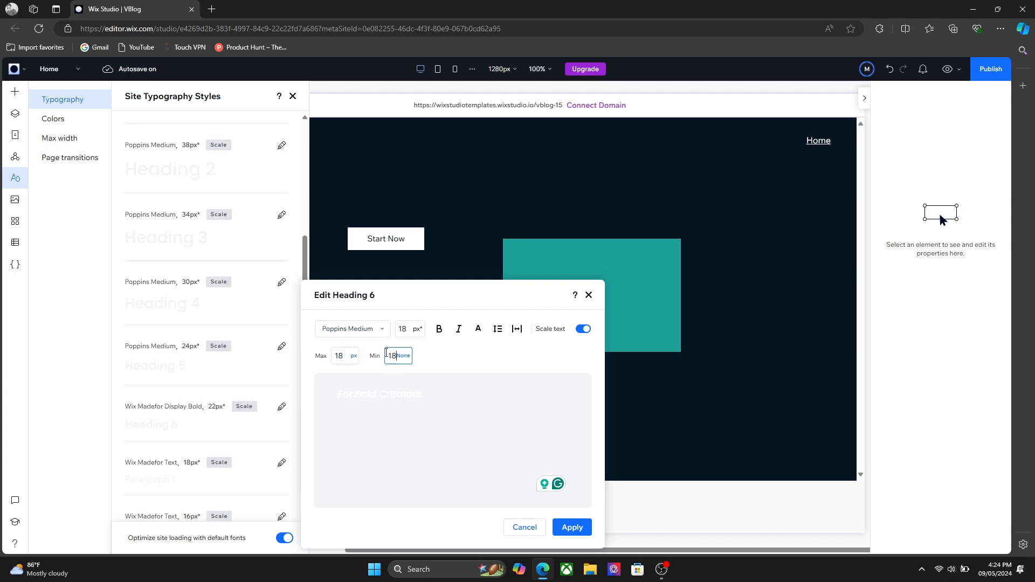
text(18)
key(Return)
click(572, 527)
Set both the maximum and minimum text size of Paragraph 1 to 18 px and apply the style
scroll(302, 356, down, 1)
scroll(291, 358, down, 2)
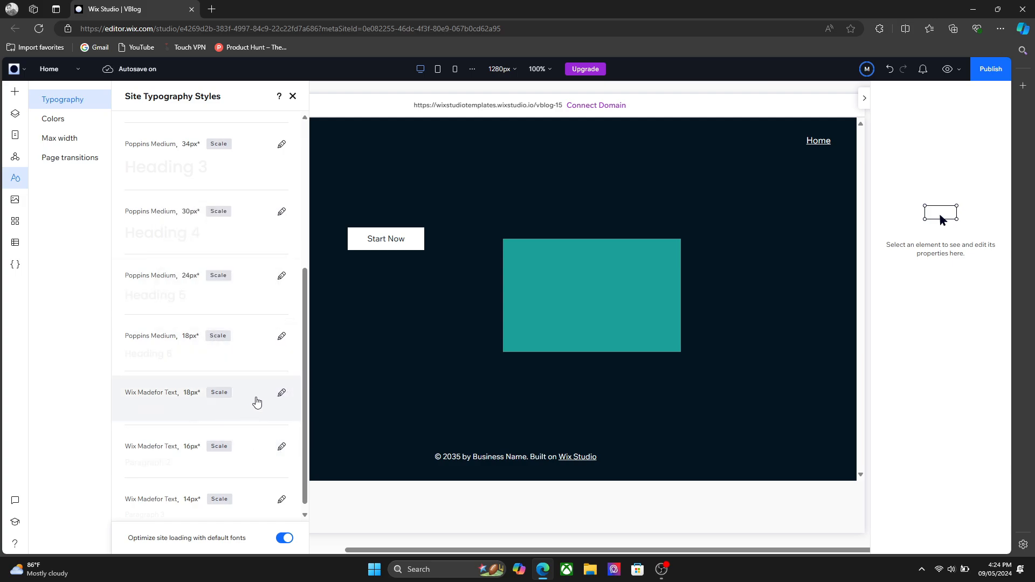
click(282, 393)
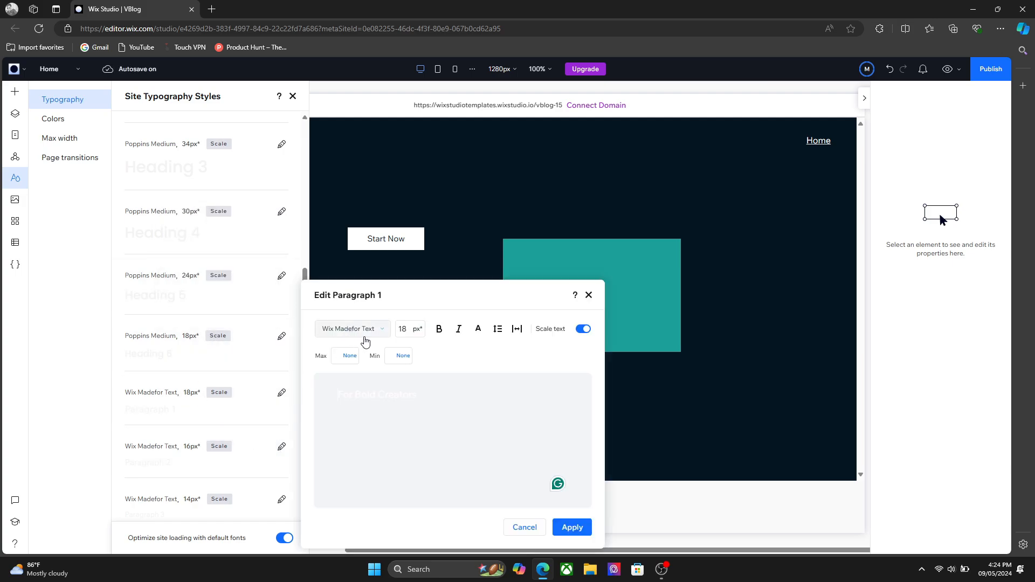
click(340, 358)
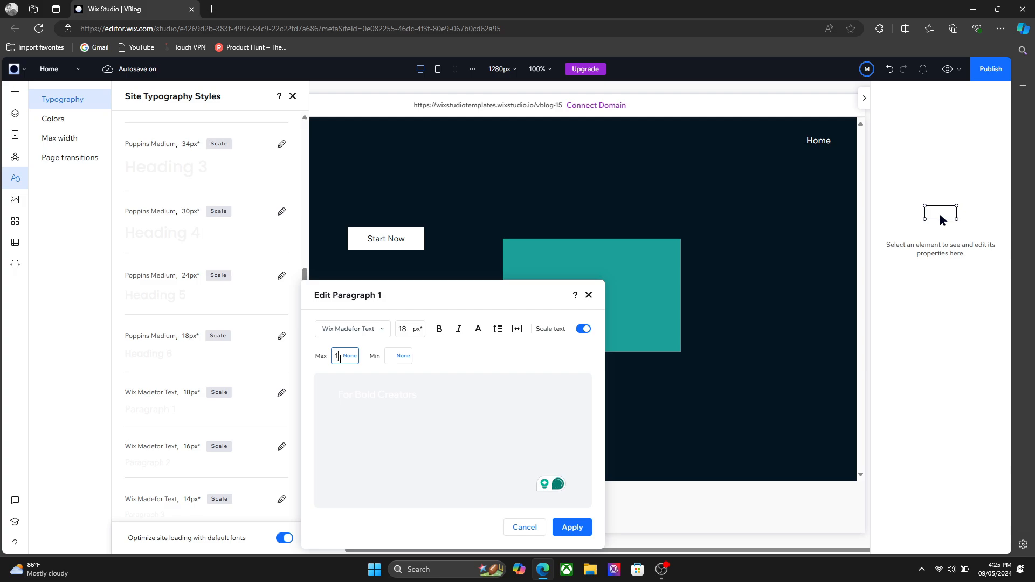
text(18)
click(389, 357)
text(18)
click(470, 365)
click(570, 529)
Set the maximum text size of Paragraph 2 to 16 px, fill in its minimum size, and apply the style
click(282, 447)
click(339, 354)
click(389, 355)
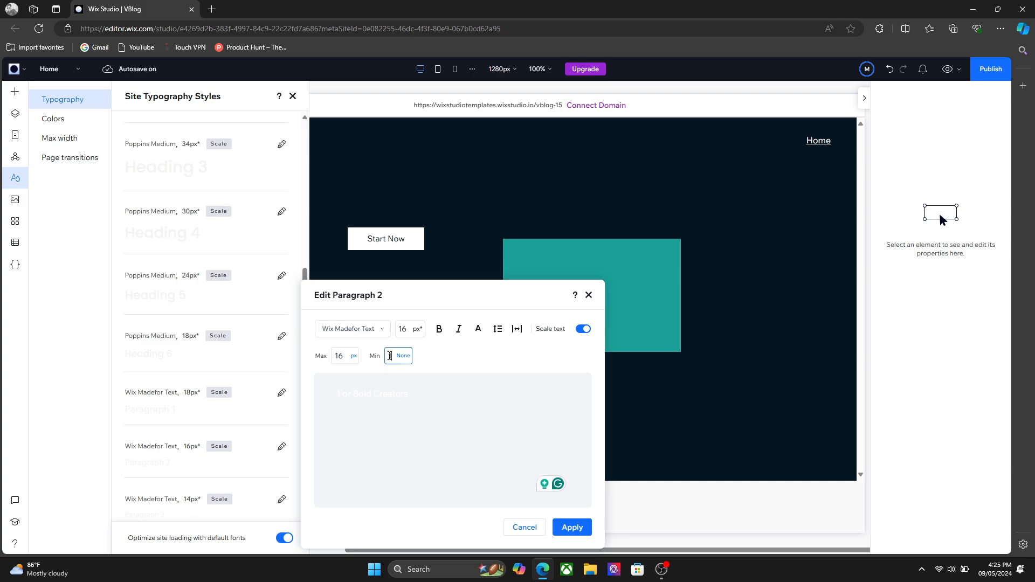
click(571, 527)
Set the maximum text size of Paragraph 3 to 14 px, fill in its minimum size, and apply the style
click(281, 503)
click(343, 358)
text(14)
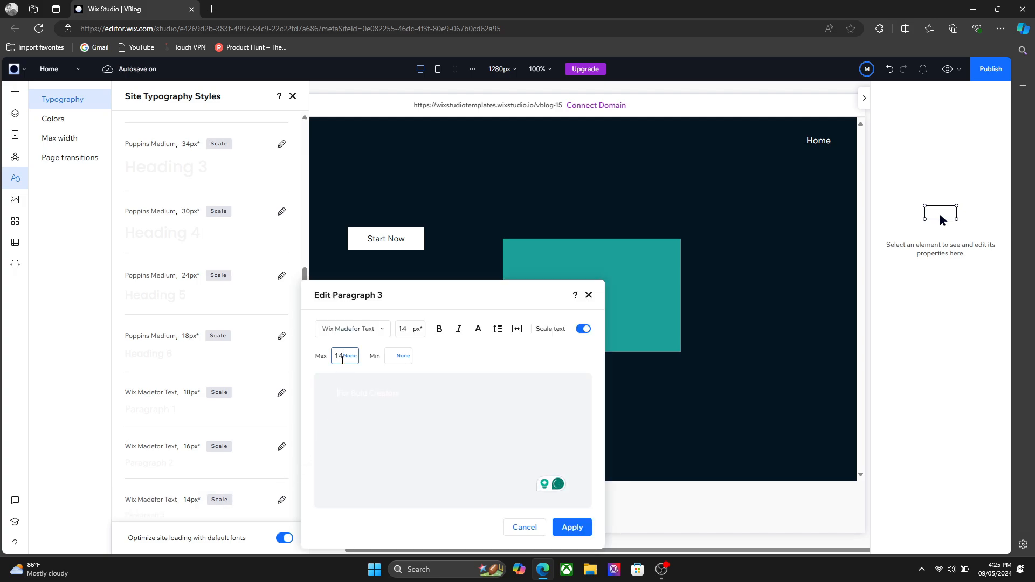
click(391, 351)
click(571, 527)
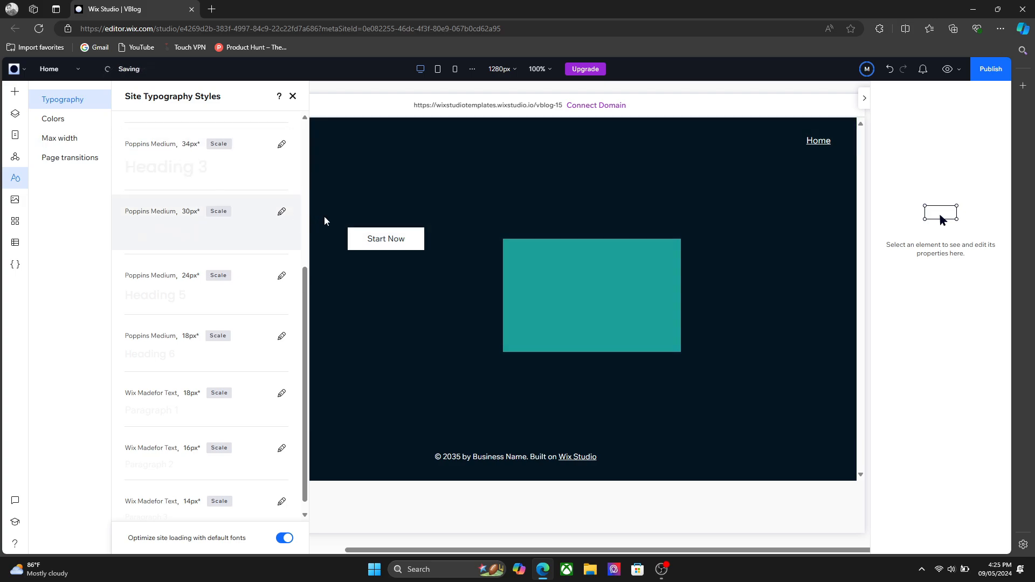
Examine the site's max width setting, and open the page transitions settings
click(77, 142)
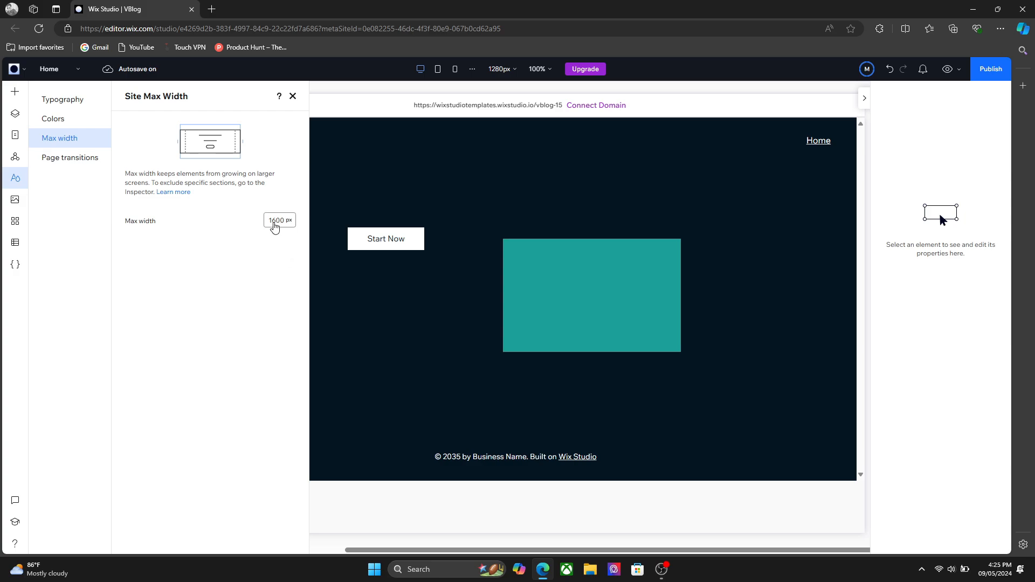
click(274, 226)
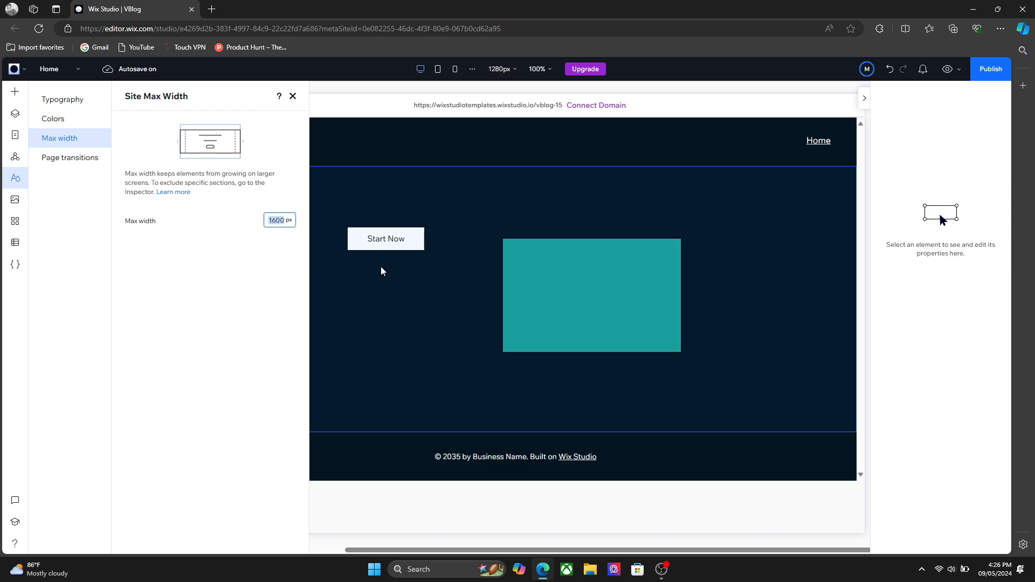
click(278, 275)
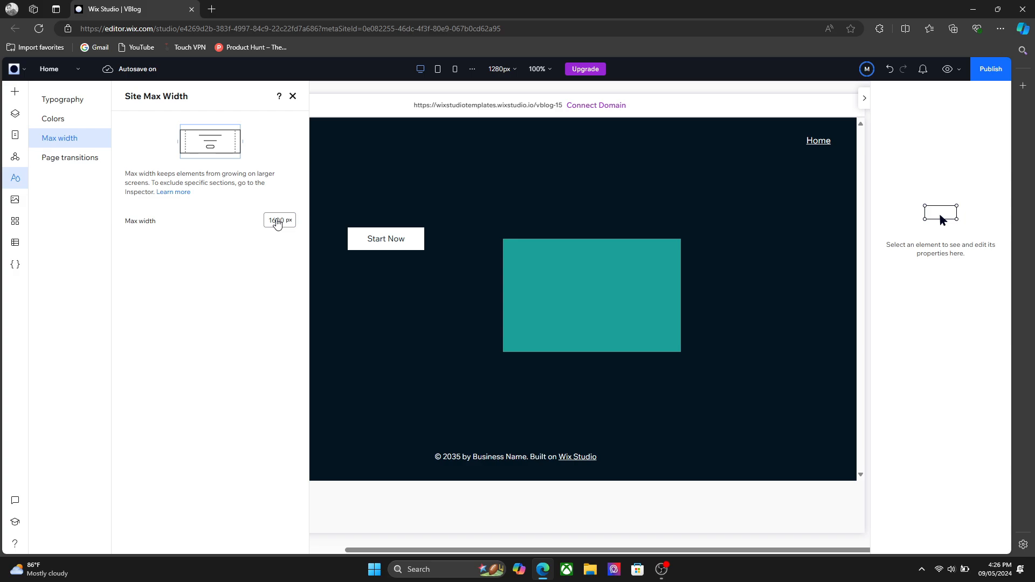
click(277, 221)
click(267, 233)
click(272, 221)
click(277, 226)
double_click(280, 222)
click(85, 166)
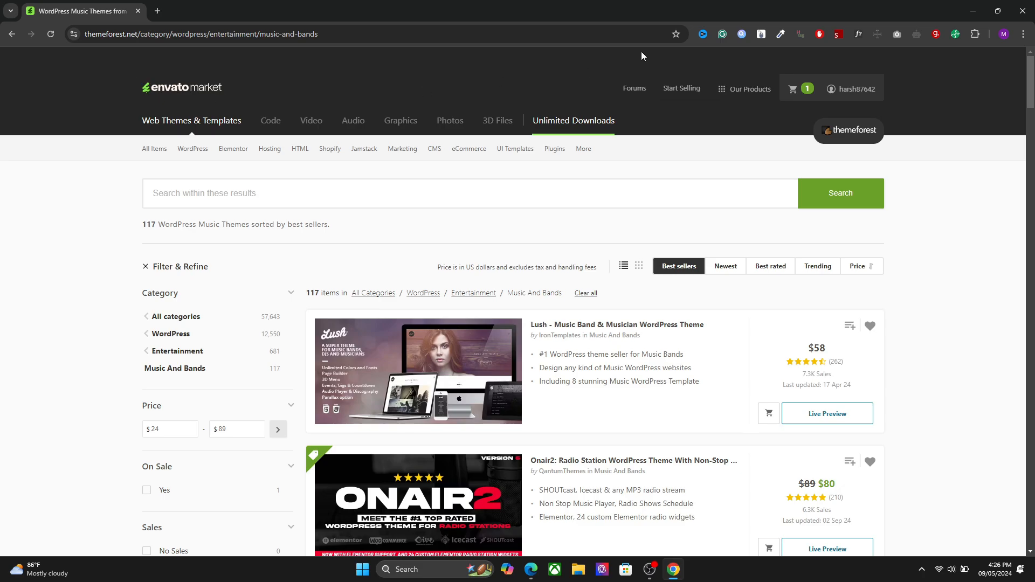
On the ThemeForest page, sample the Search button's color with the eyedropper and identify the Lush theme title's font with WhatFont
click(783, 35)
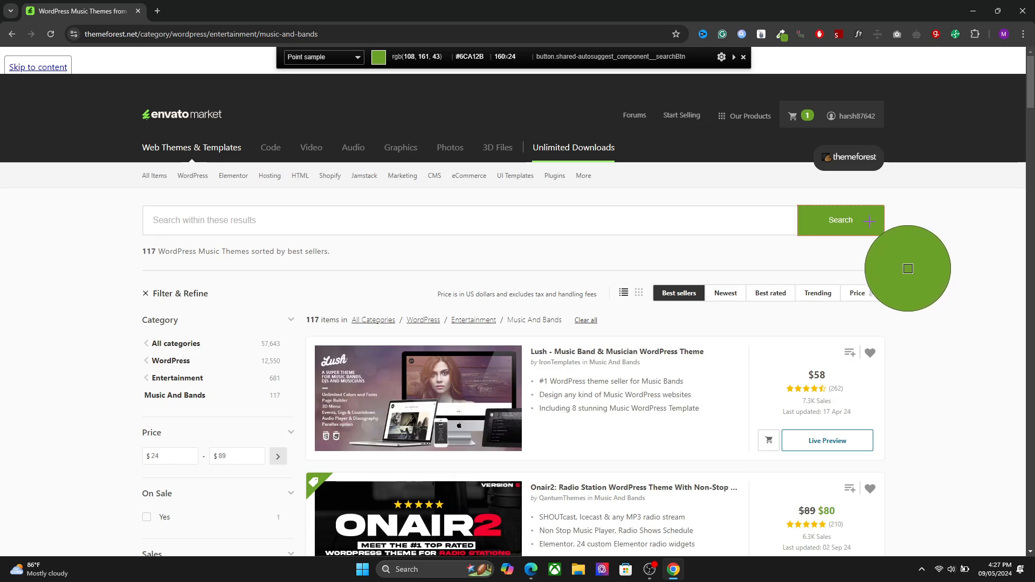
click(868, 221)
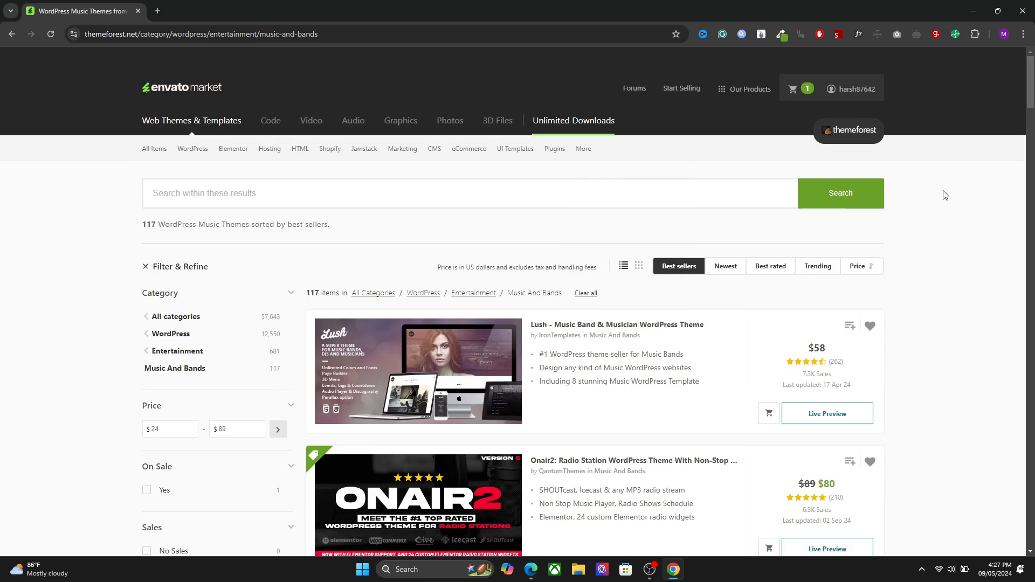
click(856, 36)
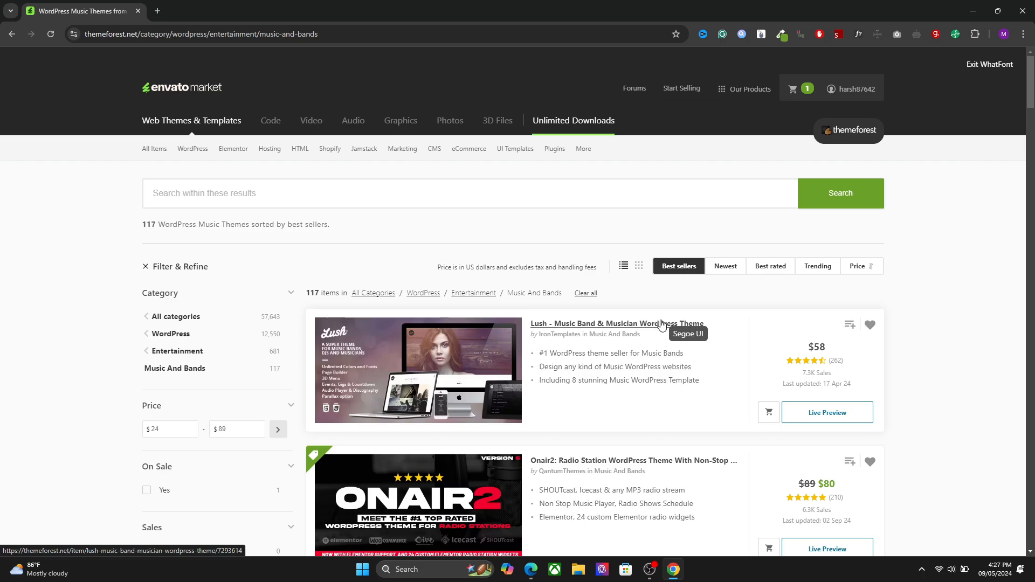
click(658, 327)
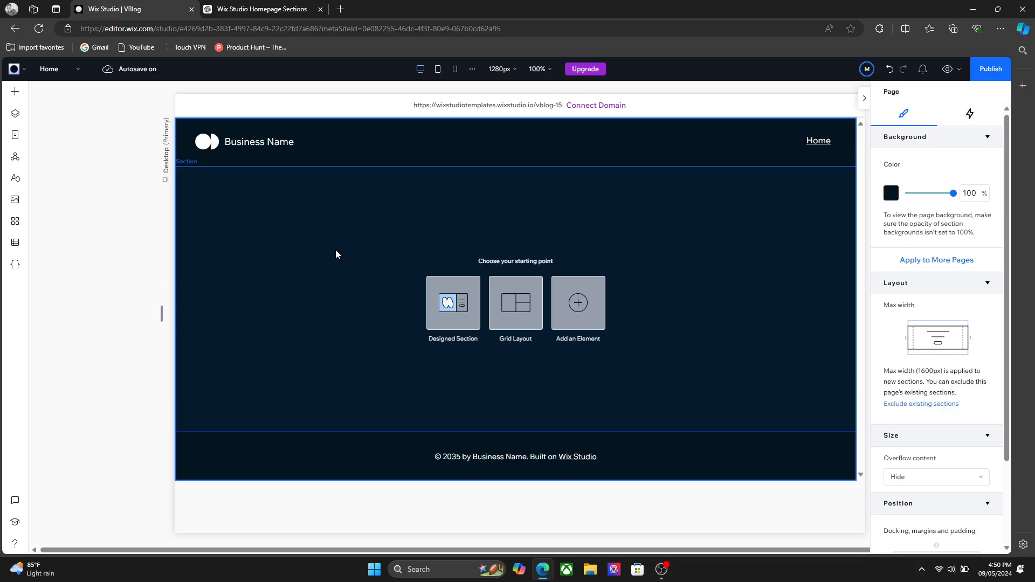
Add the "Get the Glow" slideshow repeater from the layout tools to the blank section below the header
click(336, 250)
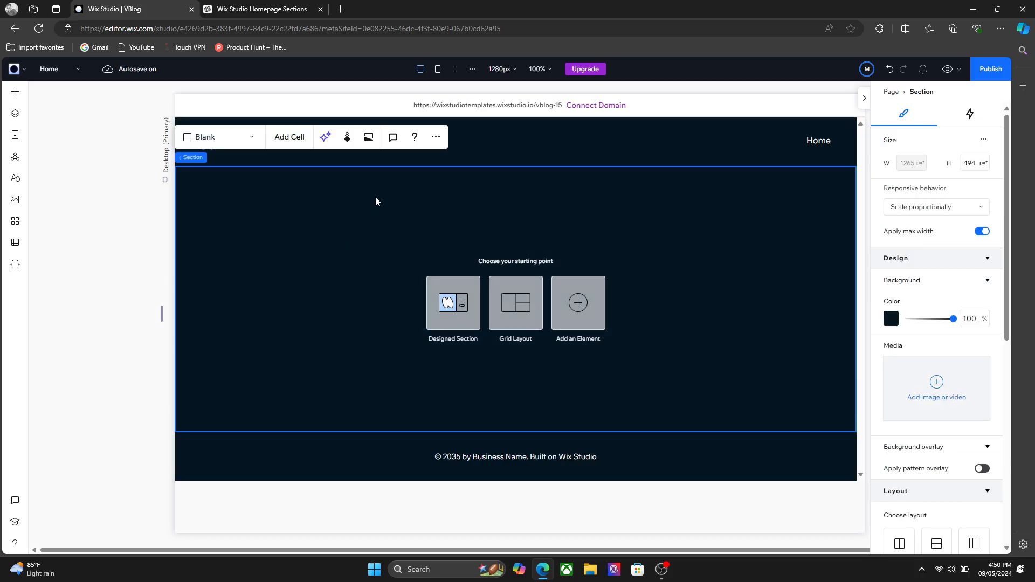
click(18, 96)
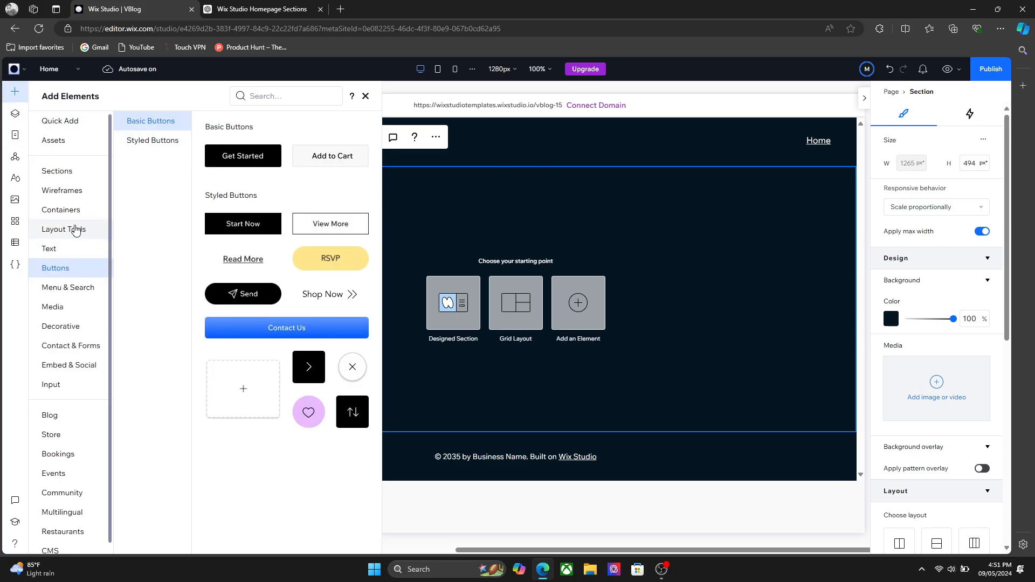
click(75, 230)
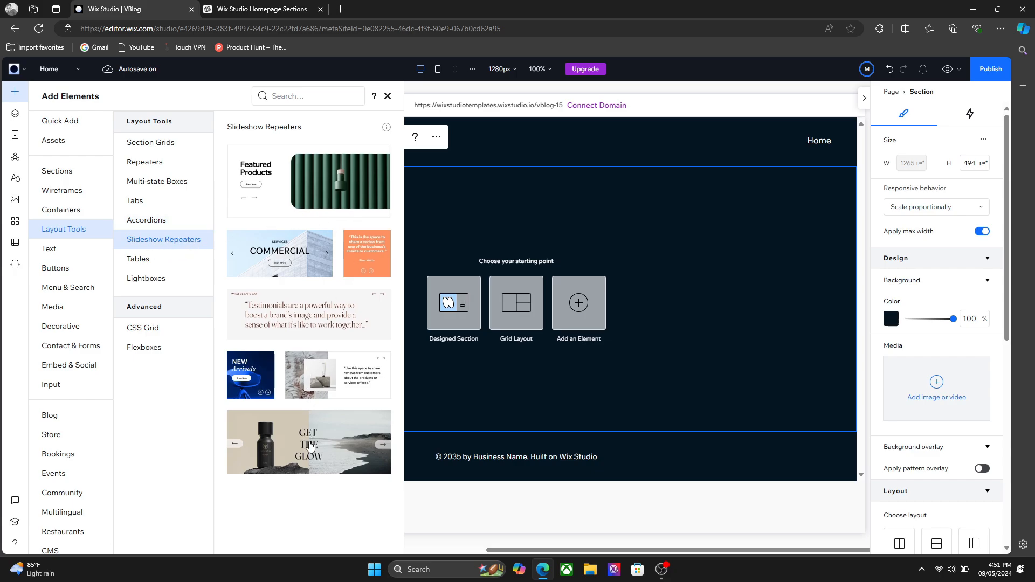
drag(300, 445, 378, 400)
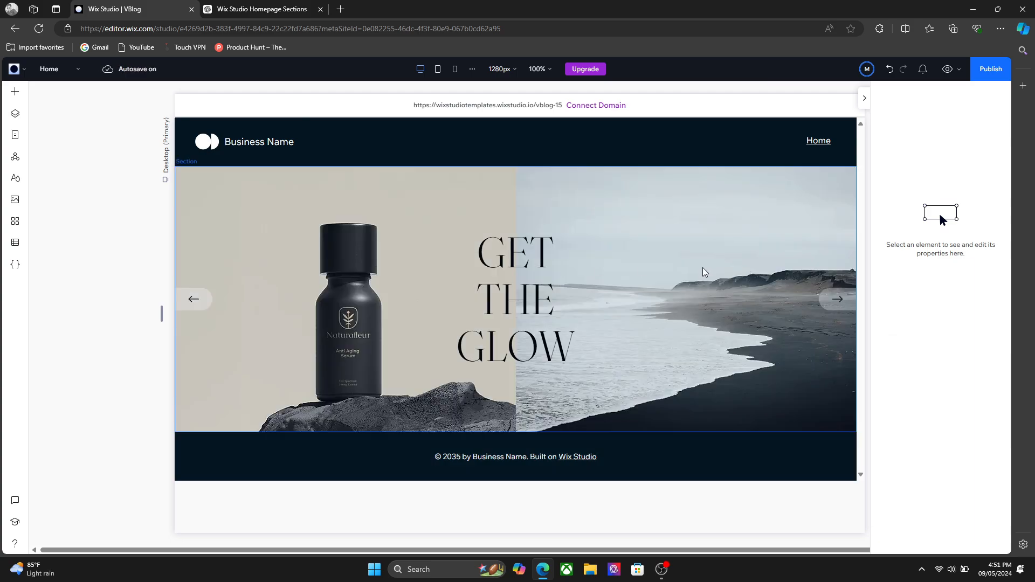
Preview the site on desktop and advance through the slides of the new slideshow
click(703, 267)
click(664, 281)
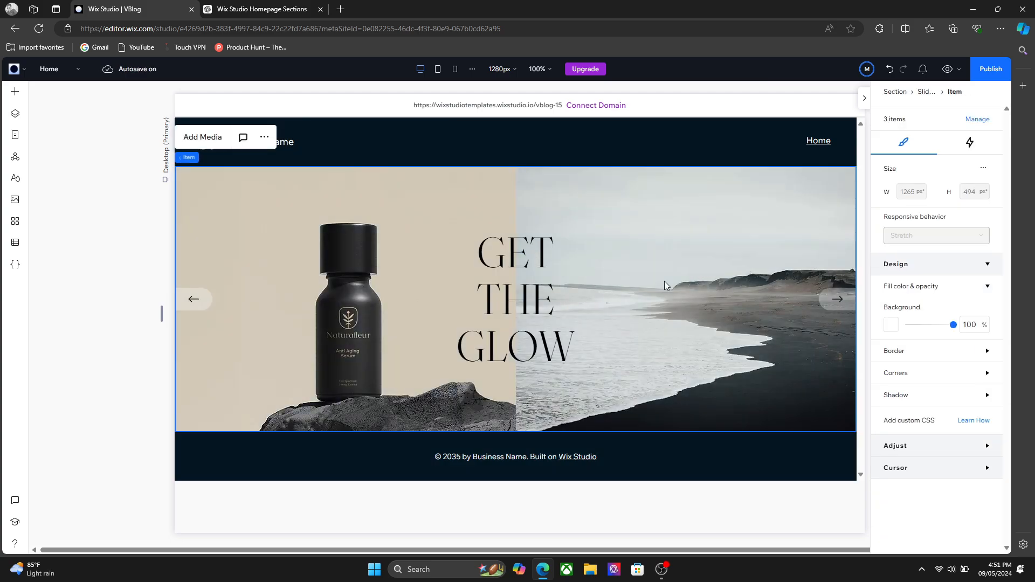
click(947, 70)
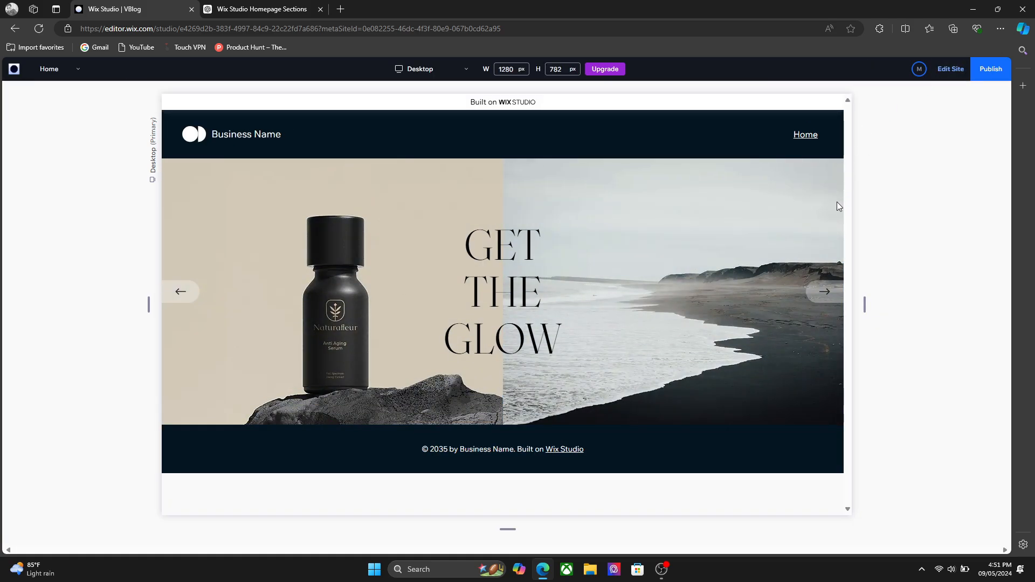
click(823, 297)
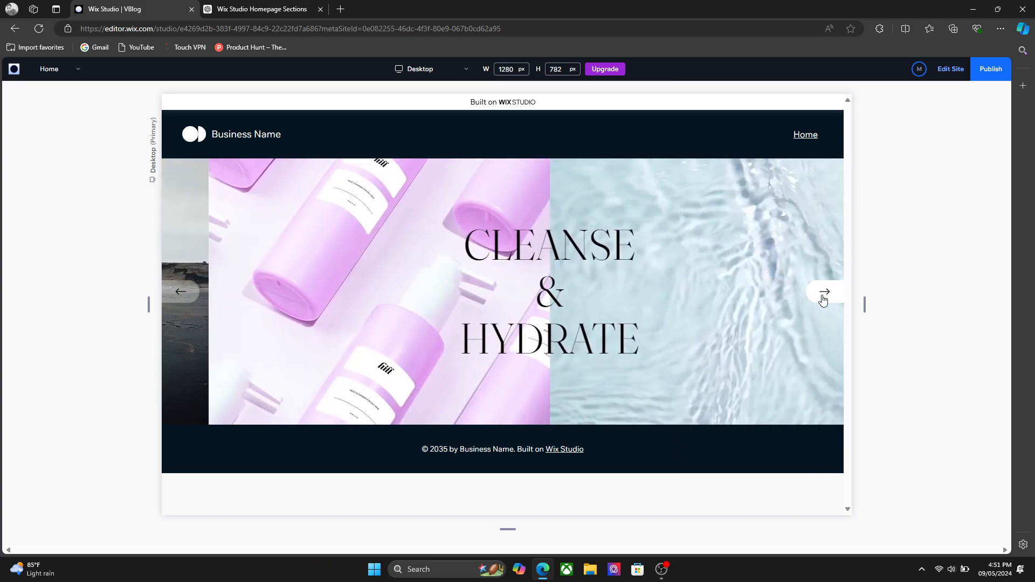
click(823, 298)
click(823, 297)
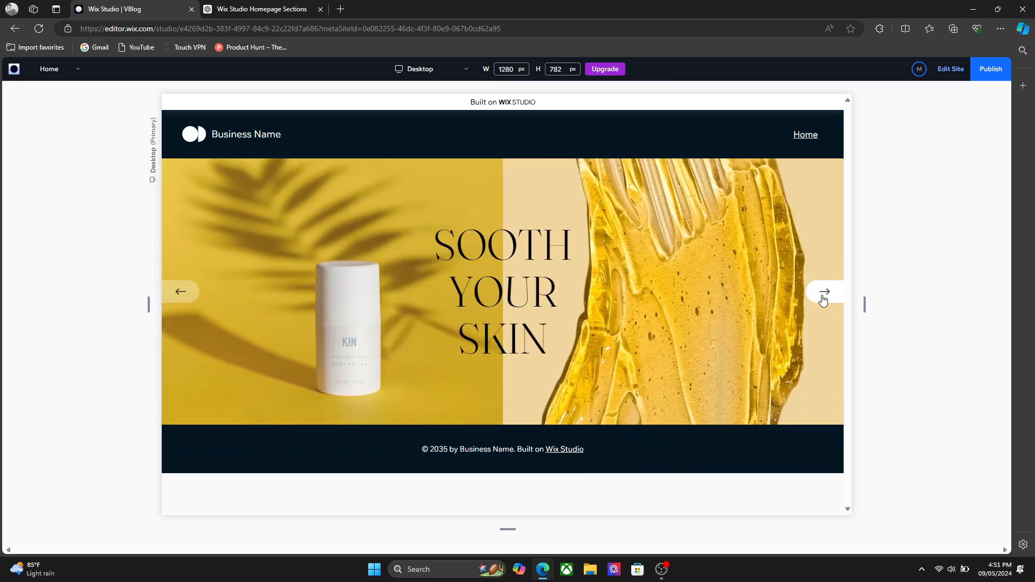
click(823, 298)
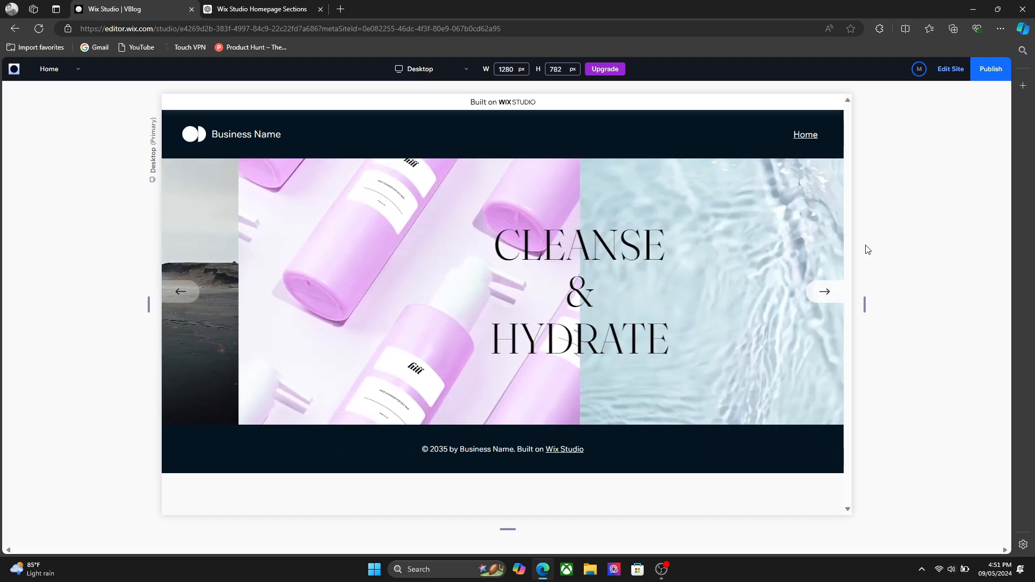
Return to editing the site and dismiss the publish prompt with "Don't ask again" enabled
click(948, 69)
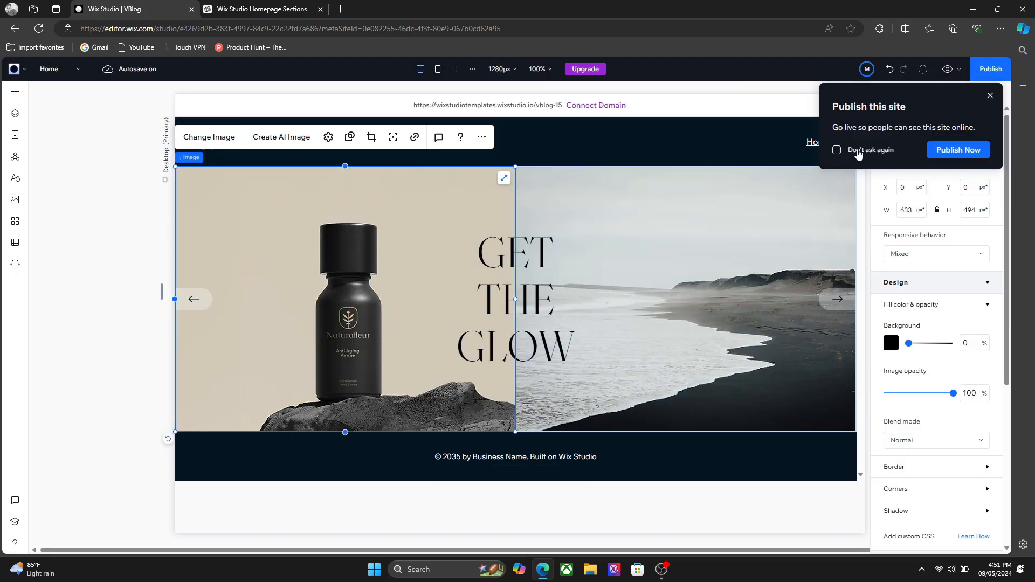
click(837, 150)
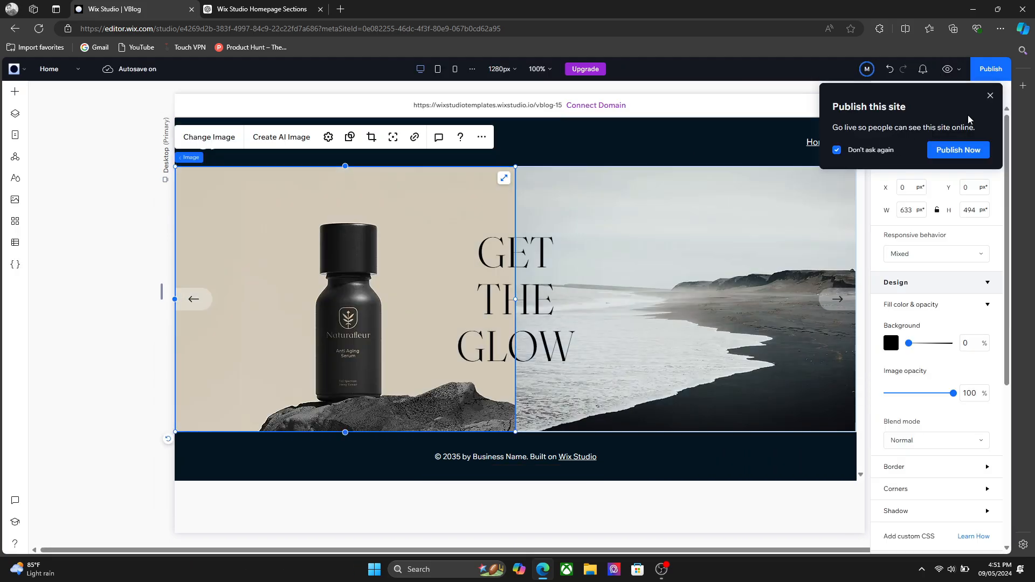
click(990, 96)
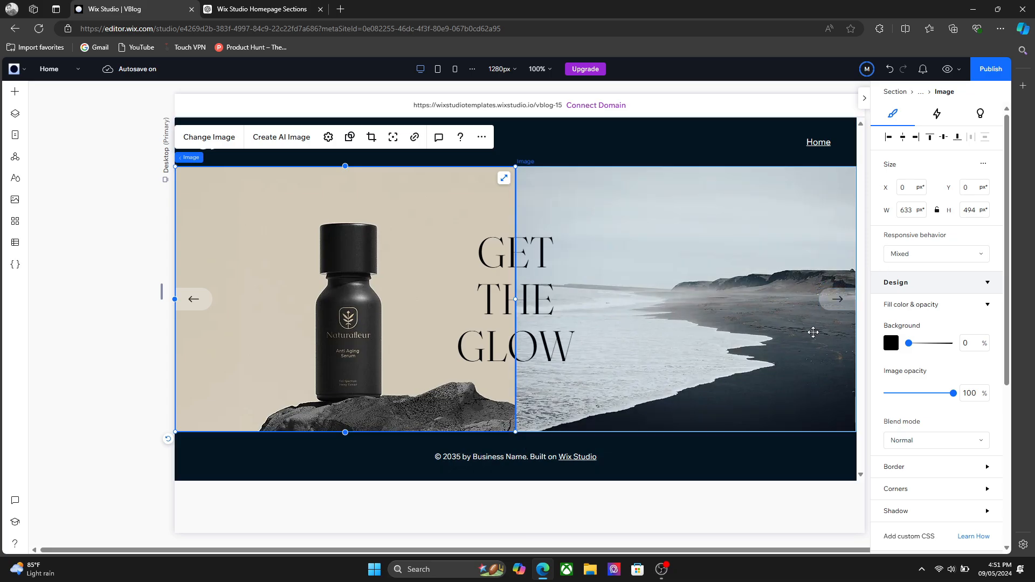
Add a new blank section between the slideshow section and the footer
click(622, 218)
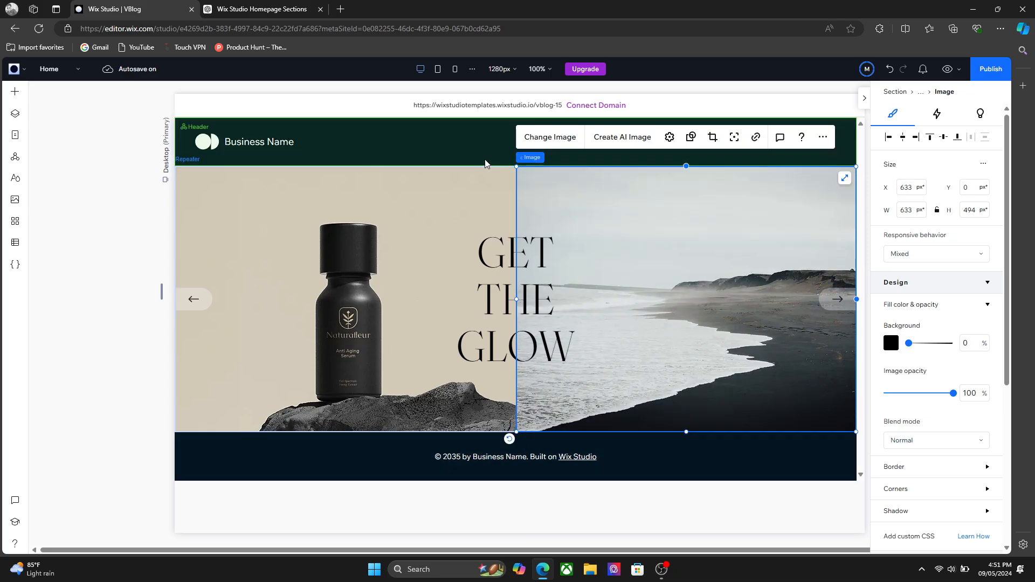
click(486, 158)
click(512, 434)
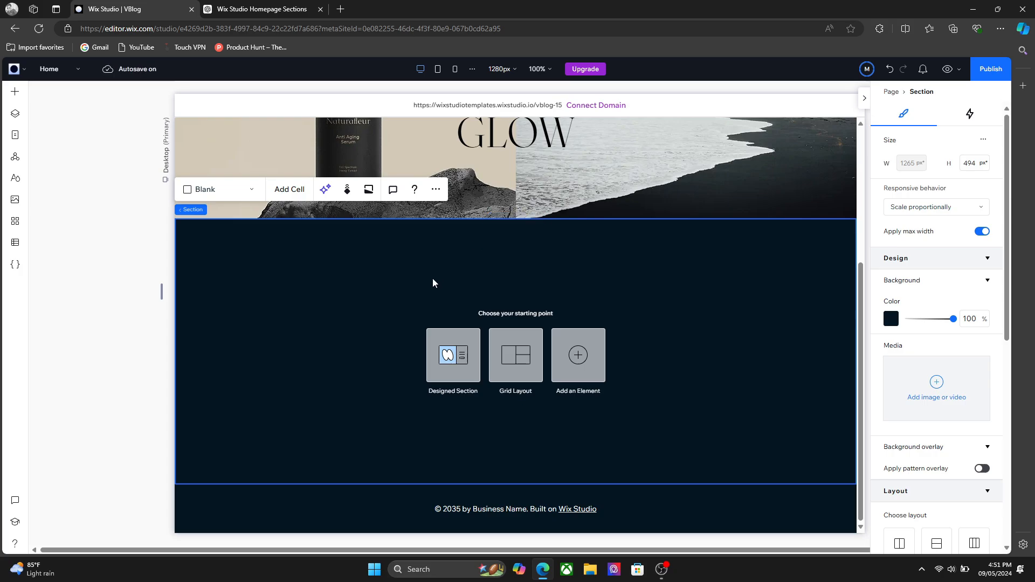
Switch to the ChatGPT homepage outline and copy the section 3 heading "Featured Collections"
click(286, 8)
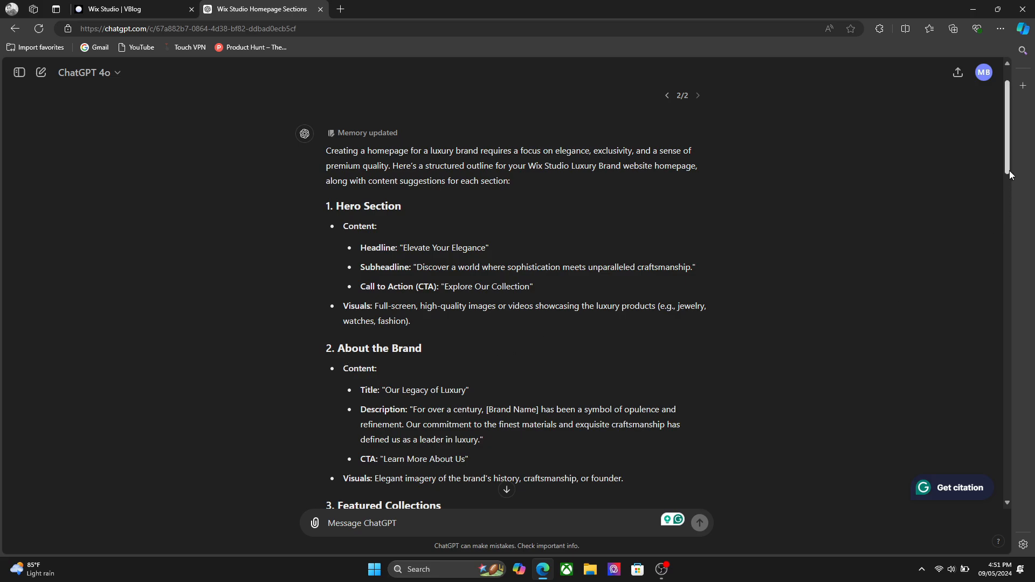
drag(1007, 171, 988, 228)
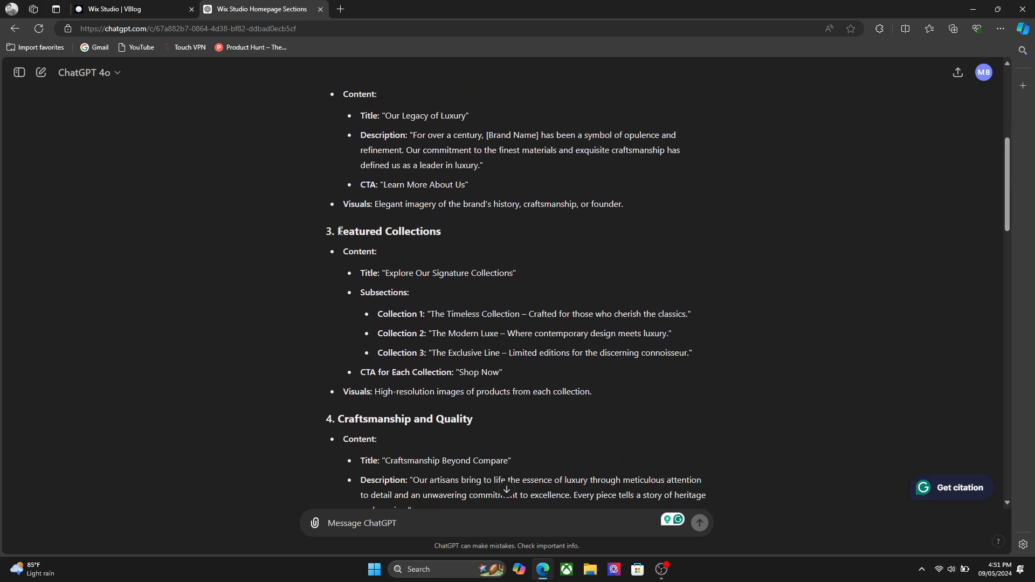
drag(340, 231, 441, 232)
right_click(438, 233)
click(456, 243)
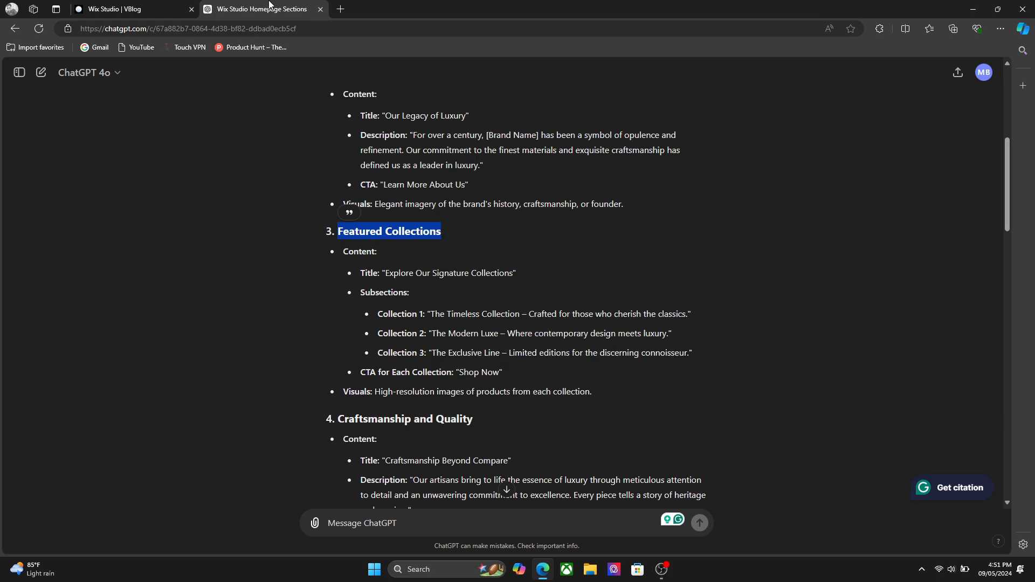
Back in Wix Studio, place a Heading 2 text element near the new section's upper edge, at about X 333, Y 47 px
click(181, 5)
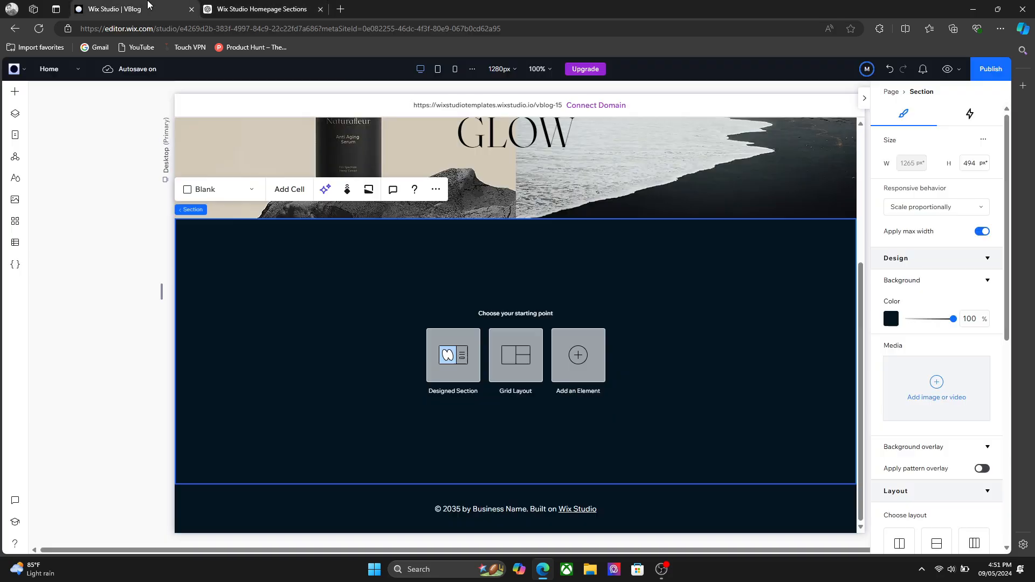
click(12, 95)
click(68, 248)
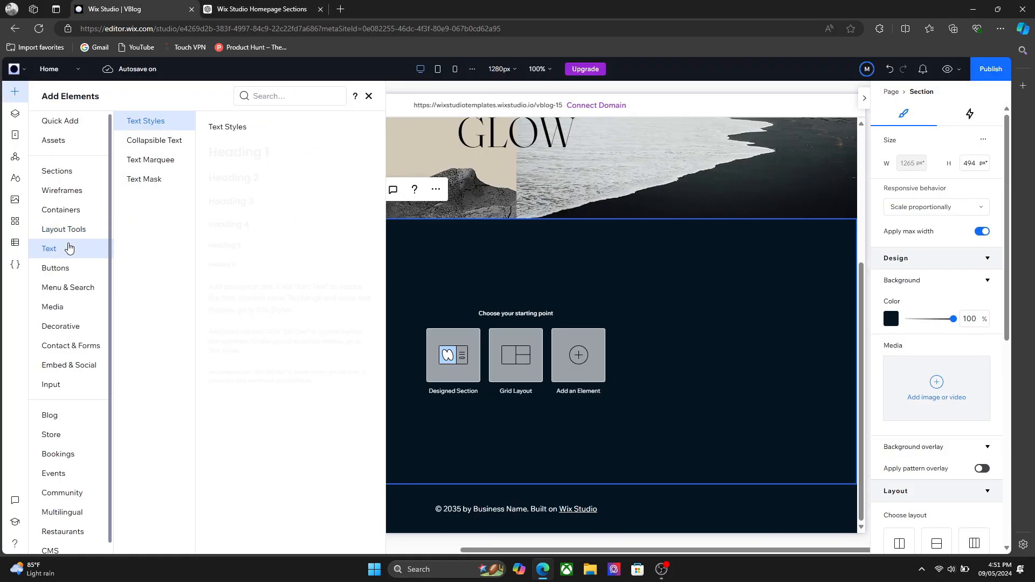
drag(220, 182, 451, 262)
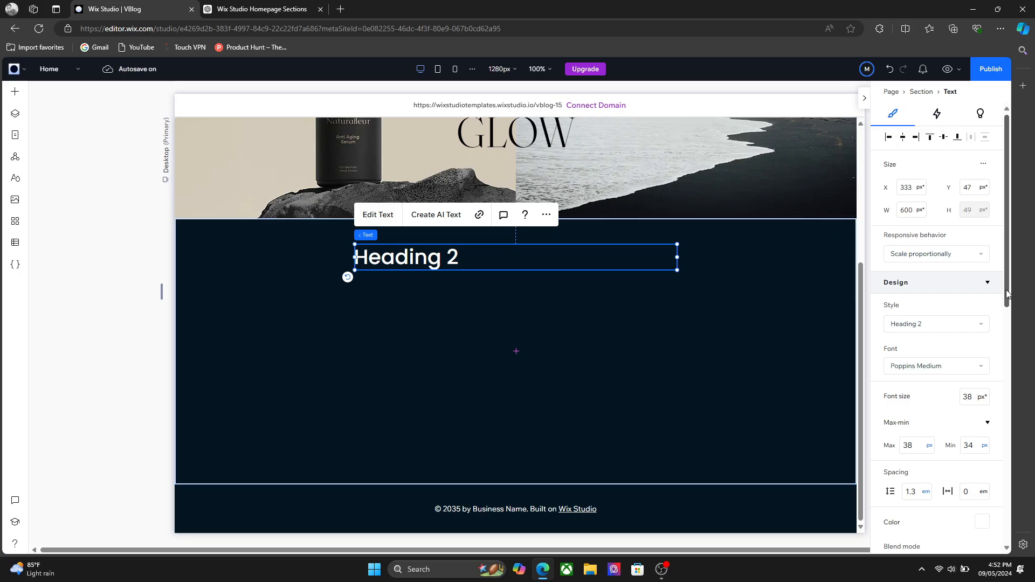
Center-align the Heading 2 text and replace its wording with the copied "Featured Collections"
scroll(986, 432, down, 8)
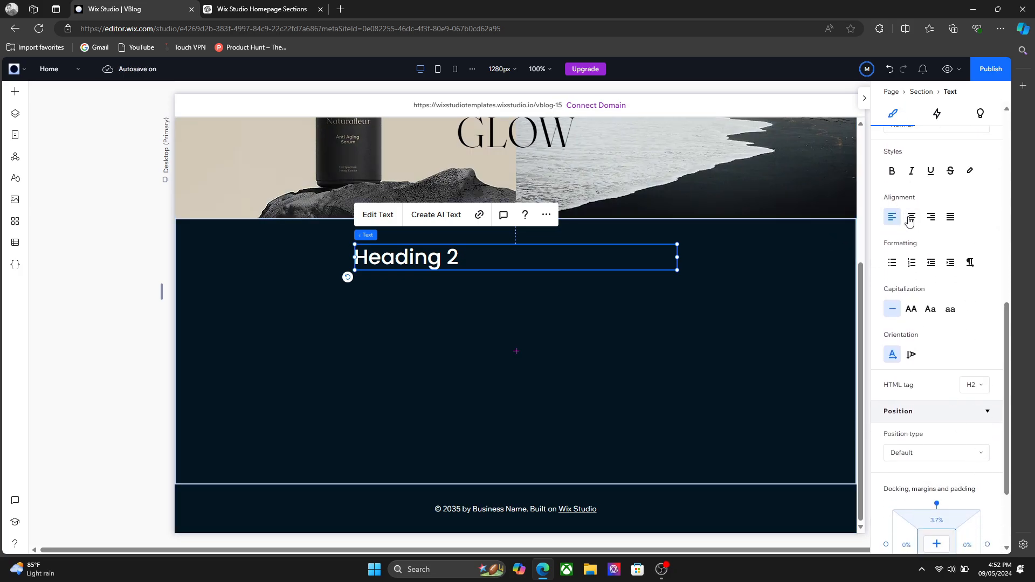
click(911, 216)
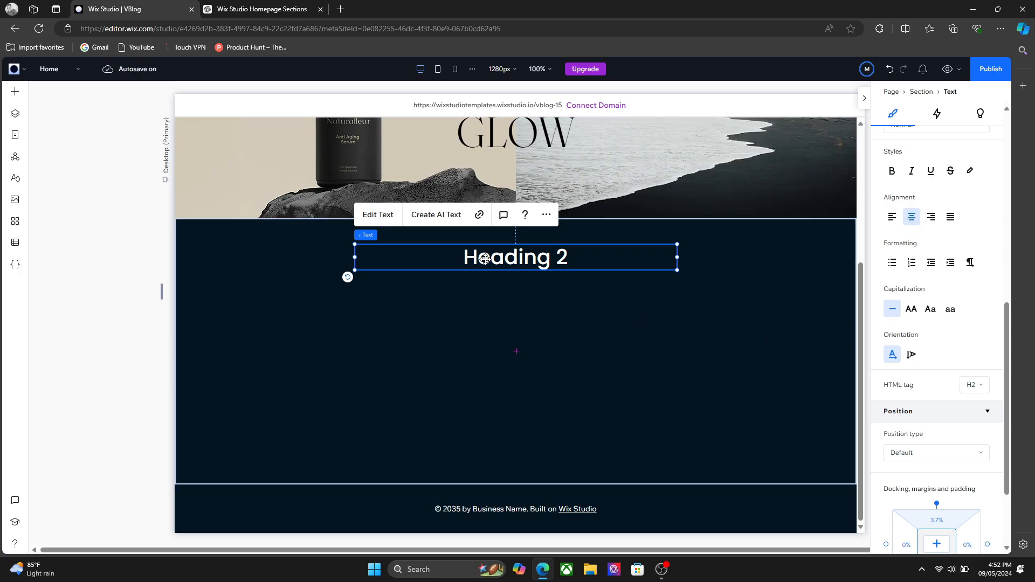
double_click(485, 259)
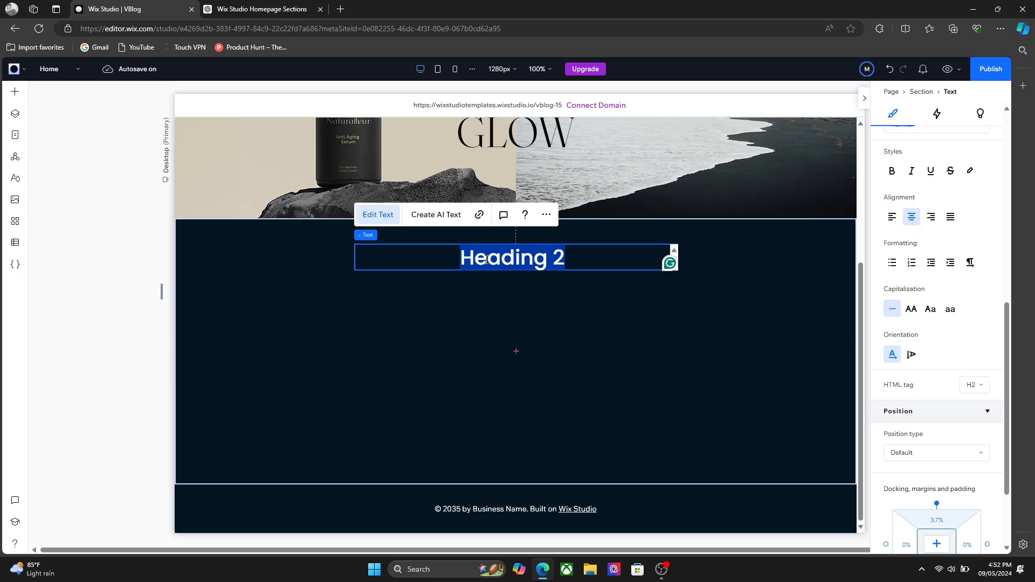
key(ctrl+v)
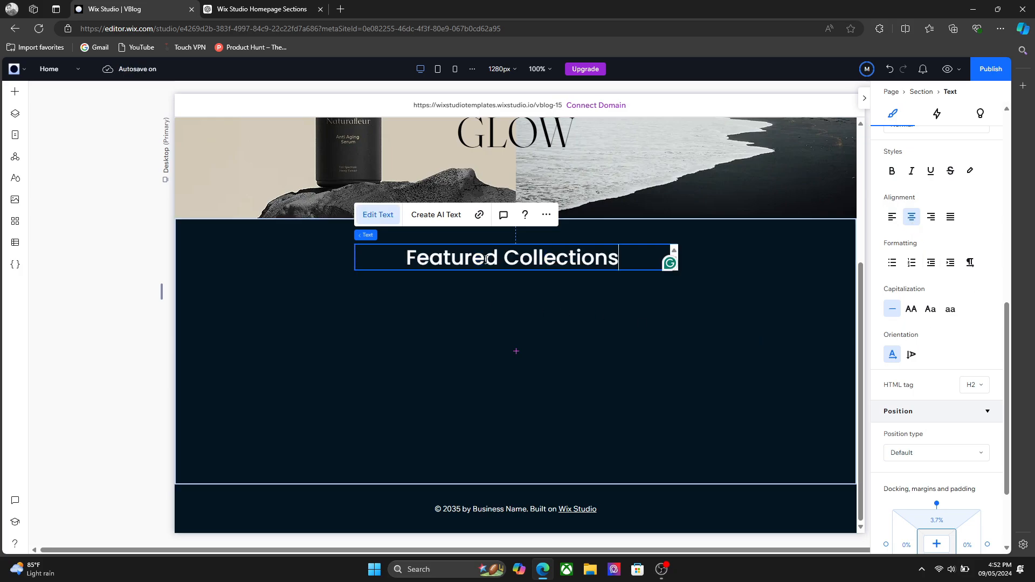
Finish editing the heading and increase the Featured Collections section's height to about 555 px
click(617, 307)
click(555, 261)
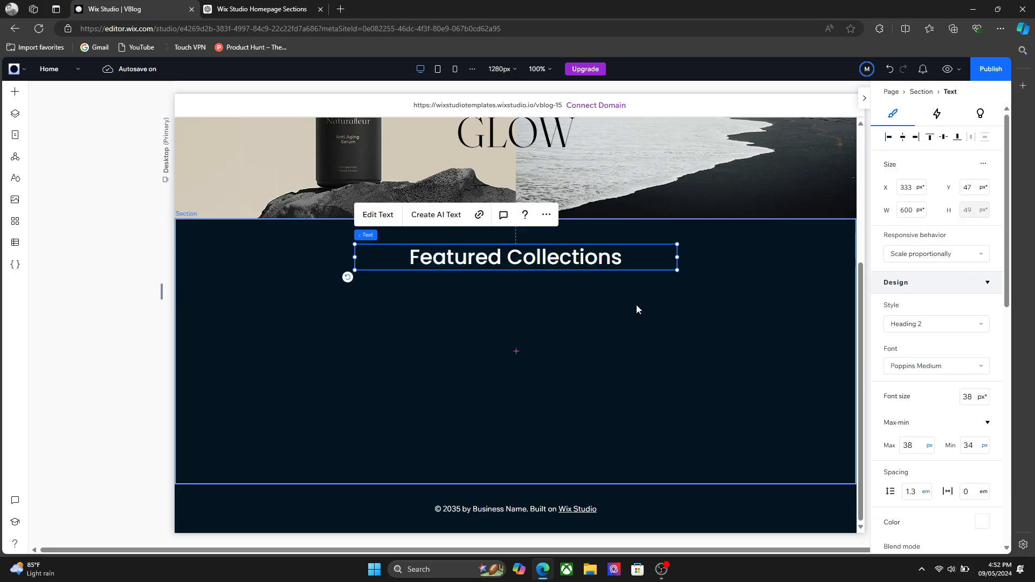
click(690, 482)
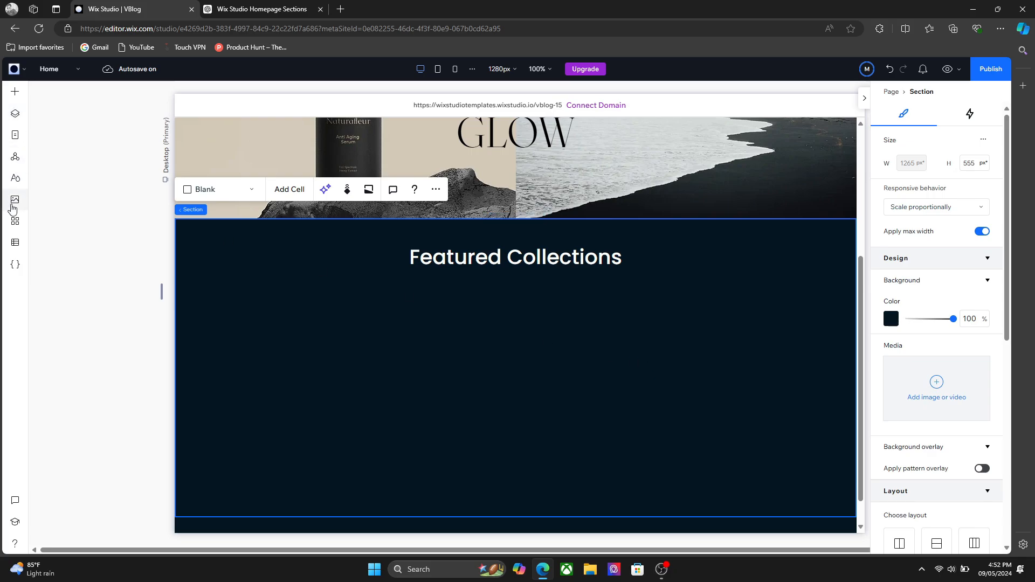
Add the Online Store to the site
click(15, 92)
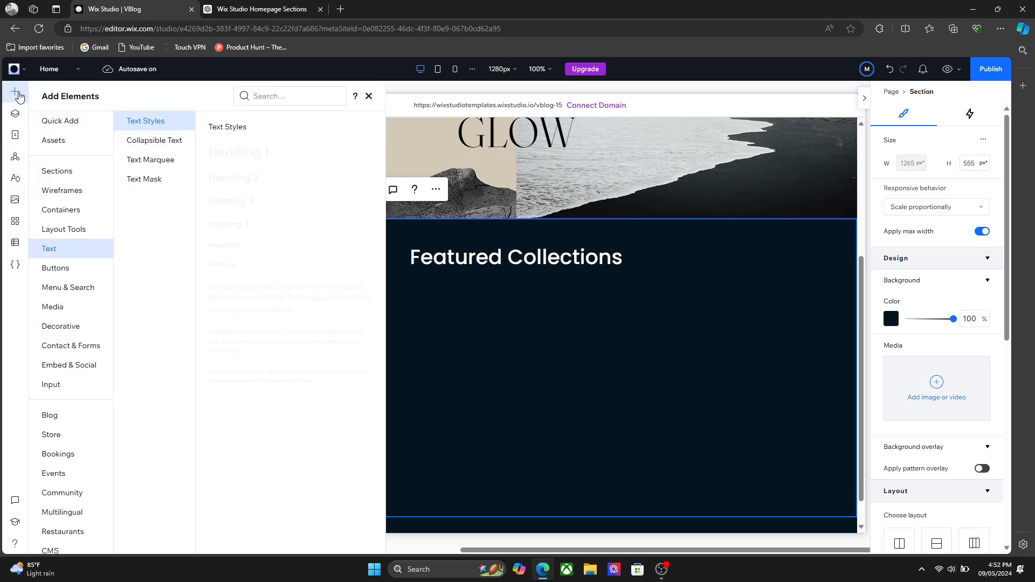
click(54, 434)
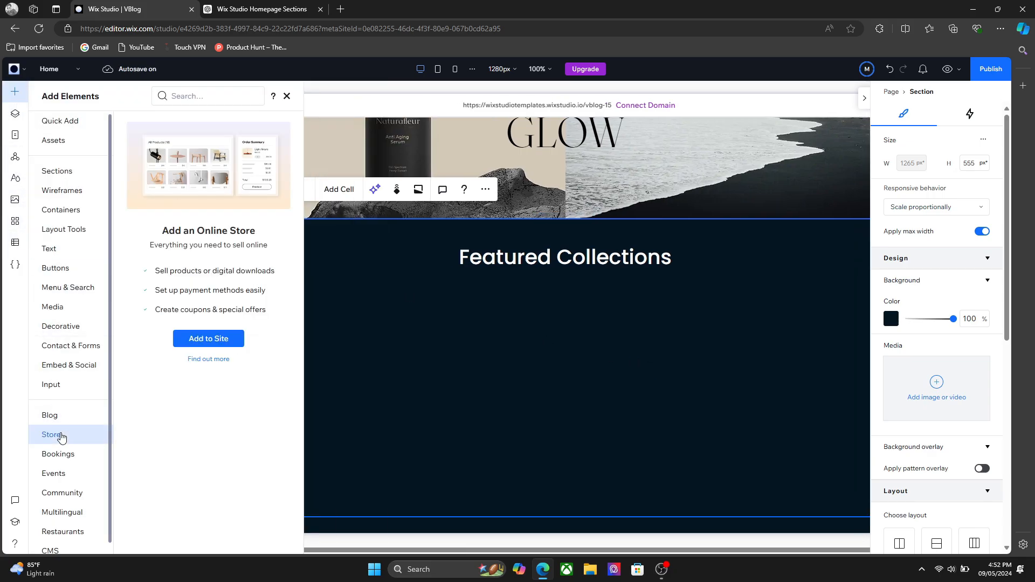
click(208, 339)
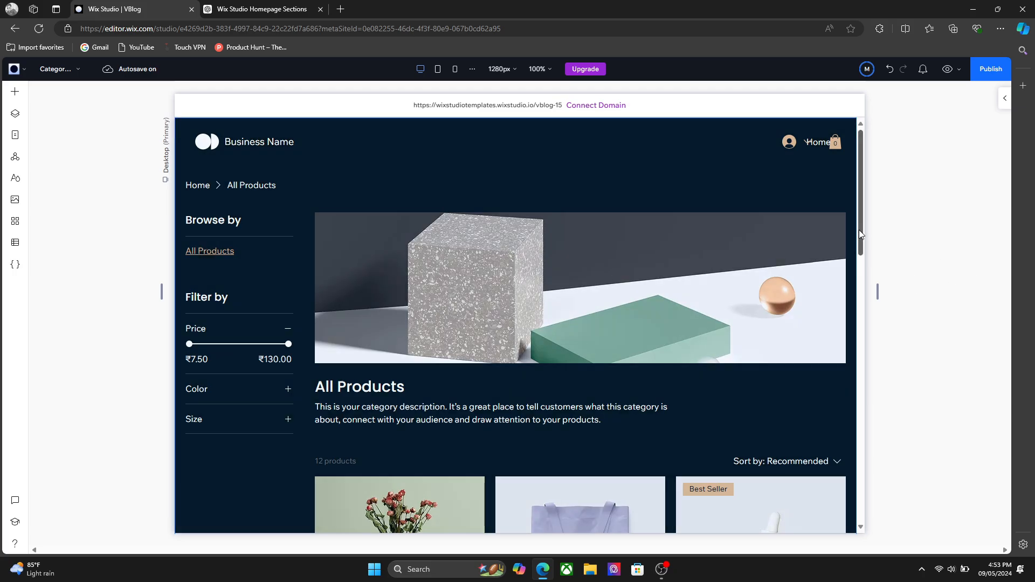
Look over the new store Category Page and return to editing the Home page
mouse_move(858, 230)
mouse_down()
mouse_move(843, 347)
mouse_move(871, 296)
mouse_move(861, 238)
mouse_up()
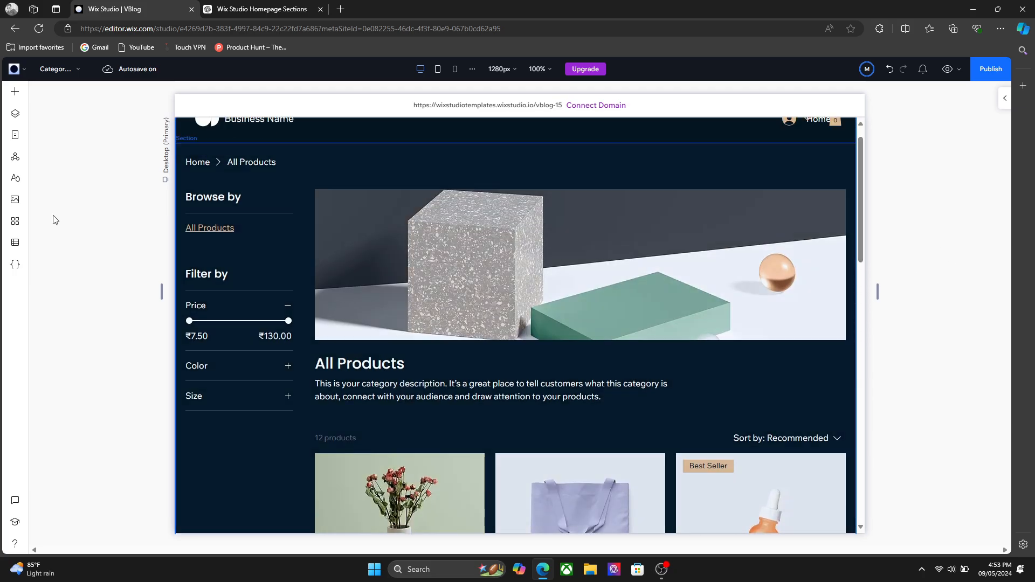
click(17, 134)
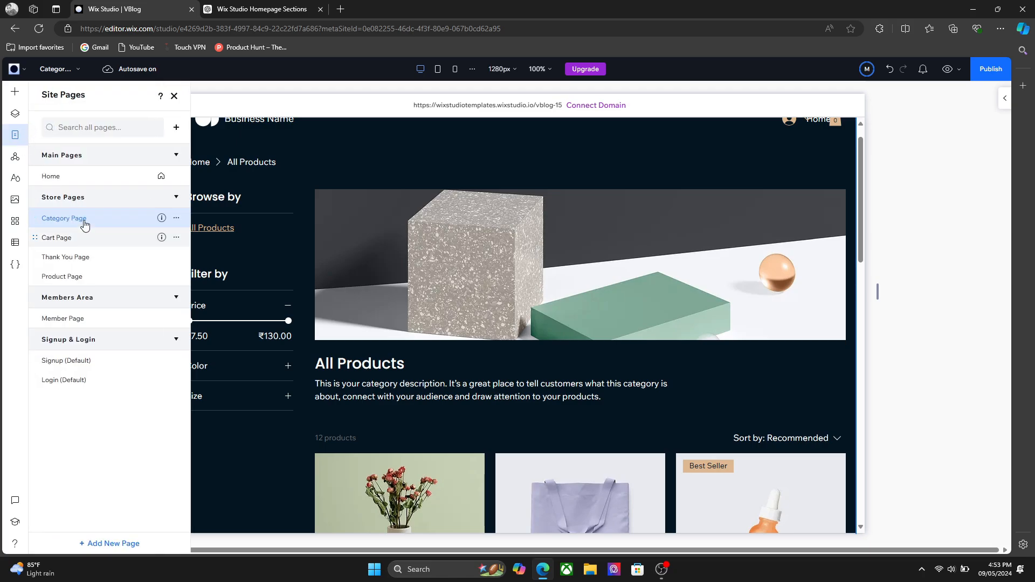
click(82, 185)
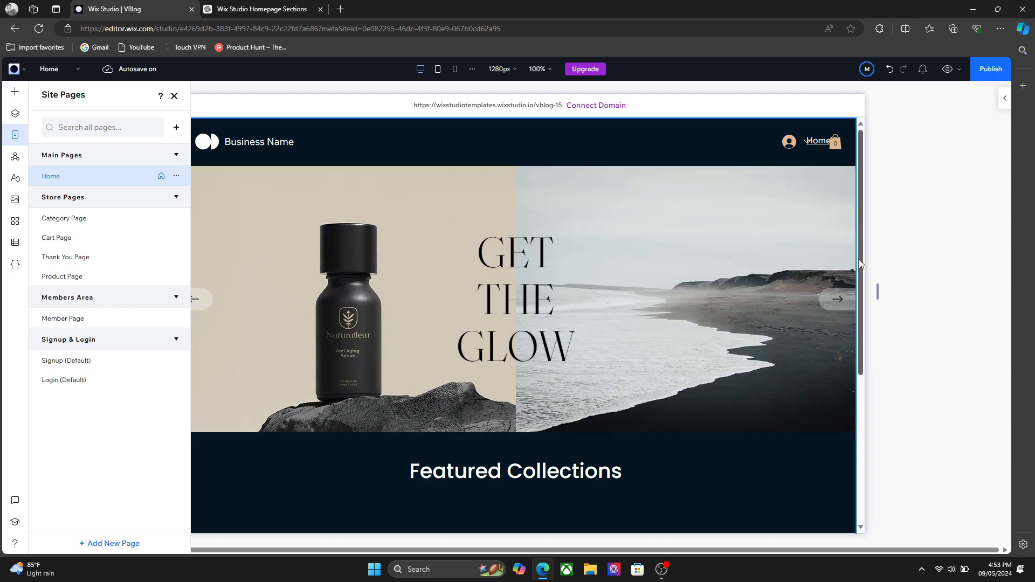
Place a Slider Product Gallery from the Store elements in the section below the Featured Collections heading
drag(859, 259, 819, 399)
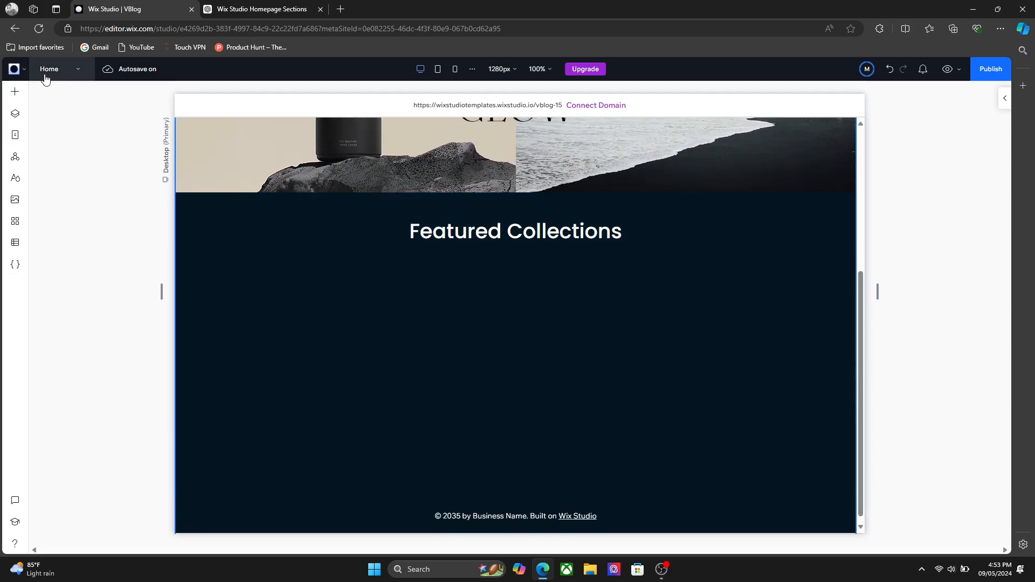
click(16, 93)
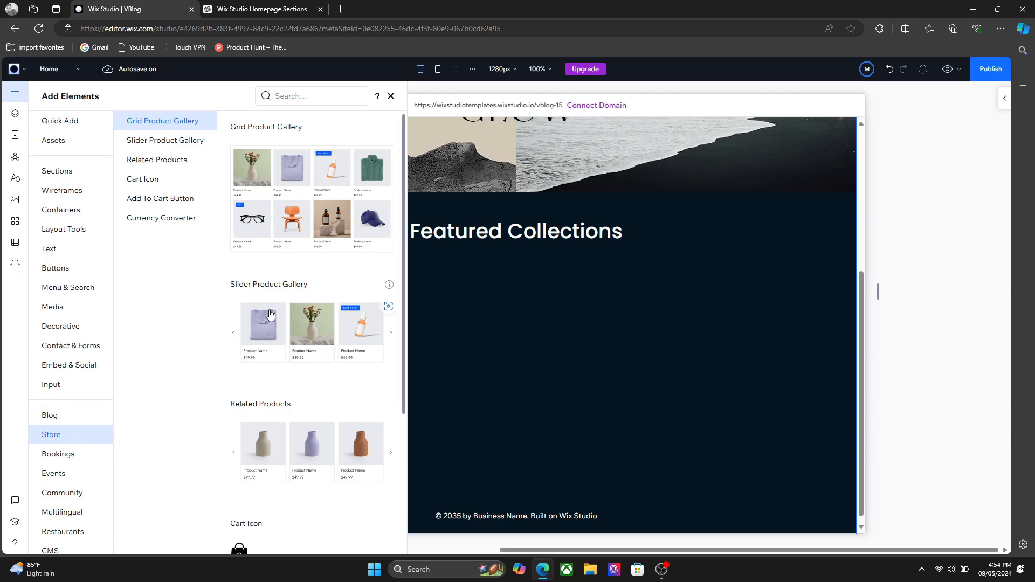
drag(270, 315, 330, 305)
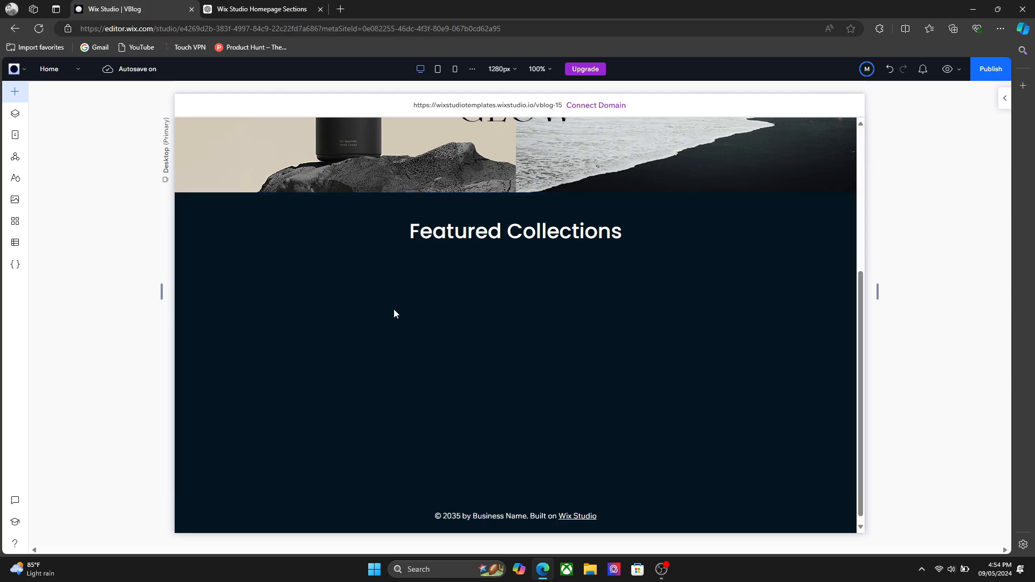
drag(393, 309, 423, 305)
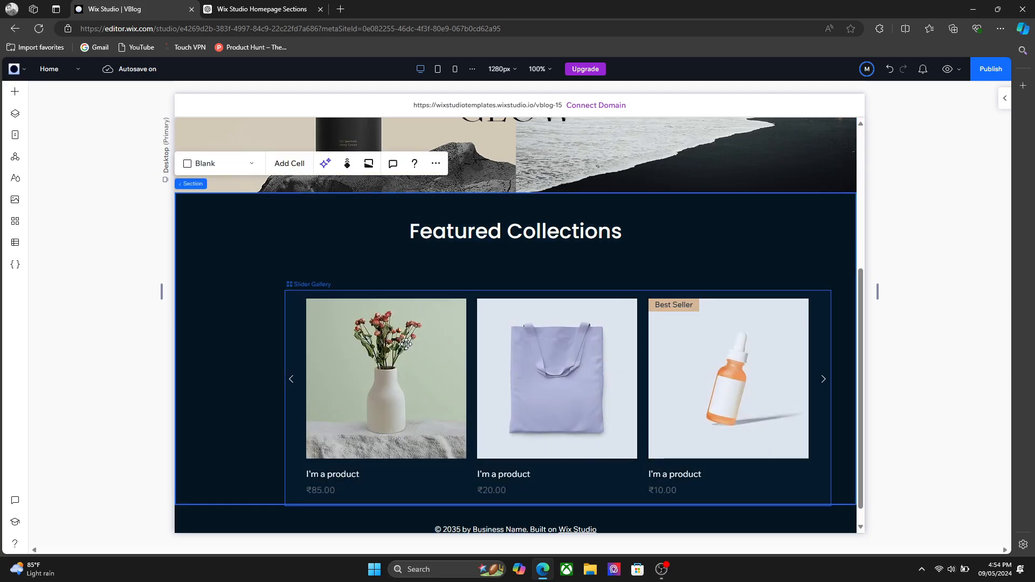
Move the slider gallery up under the heading and stretch both sides to span the section's full width
drag(457, 356, 318, 317)
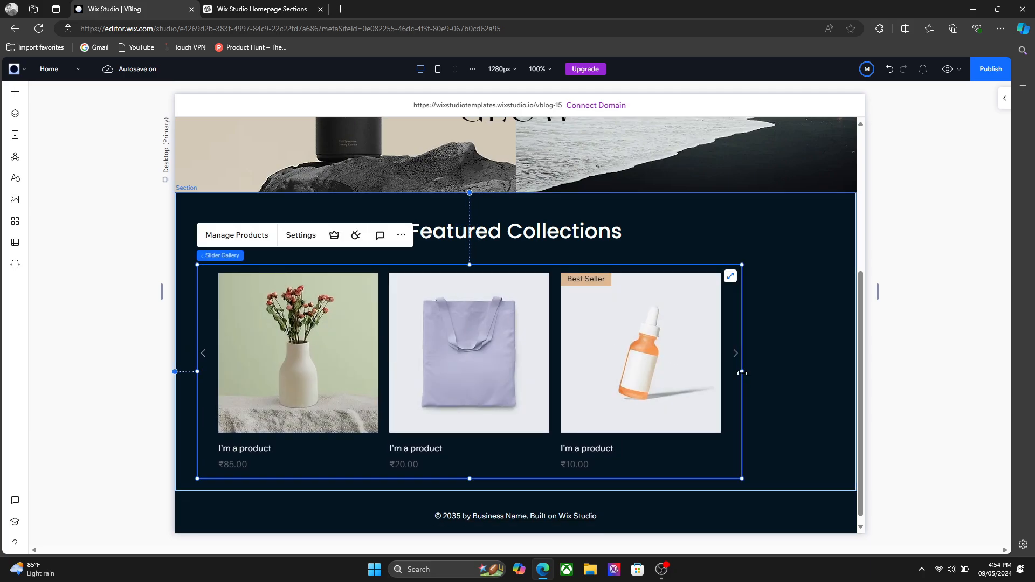
drag(742, 372, 837, 371)
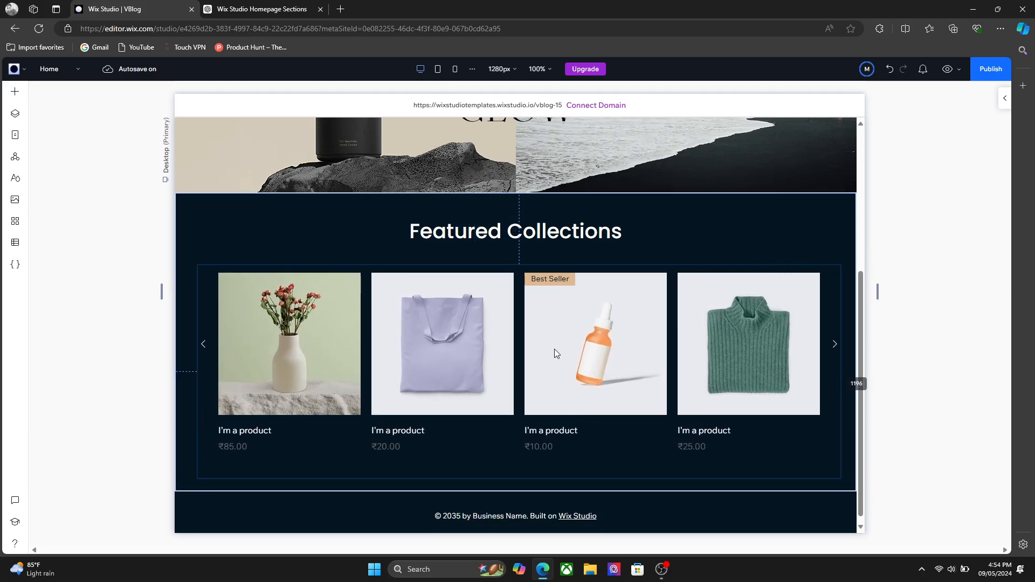
drag(199, 363, 175, 365)
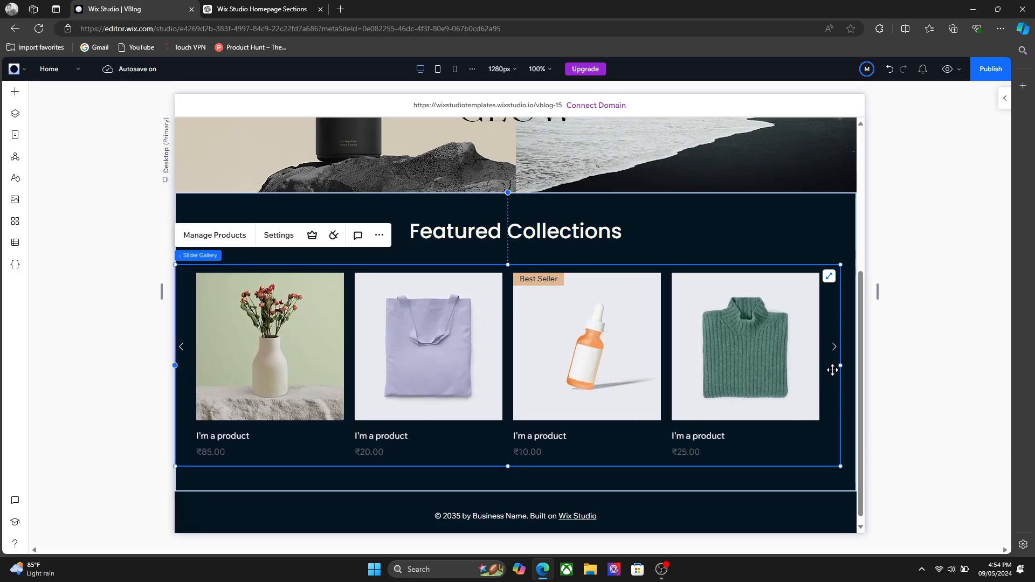
drag(839, 366, 857, 371)
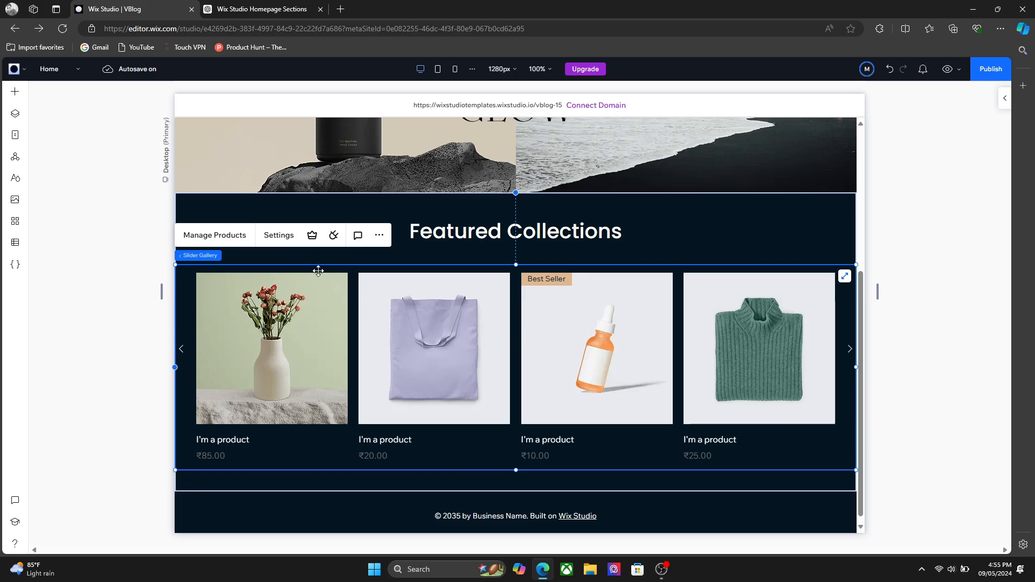
Compare the product sources for the slider gallery and set it to display Best sellers
click(279, 235)
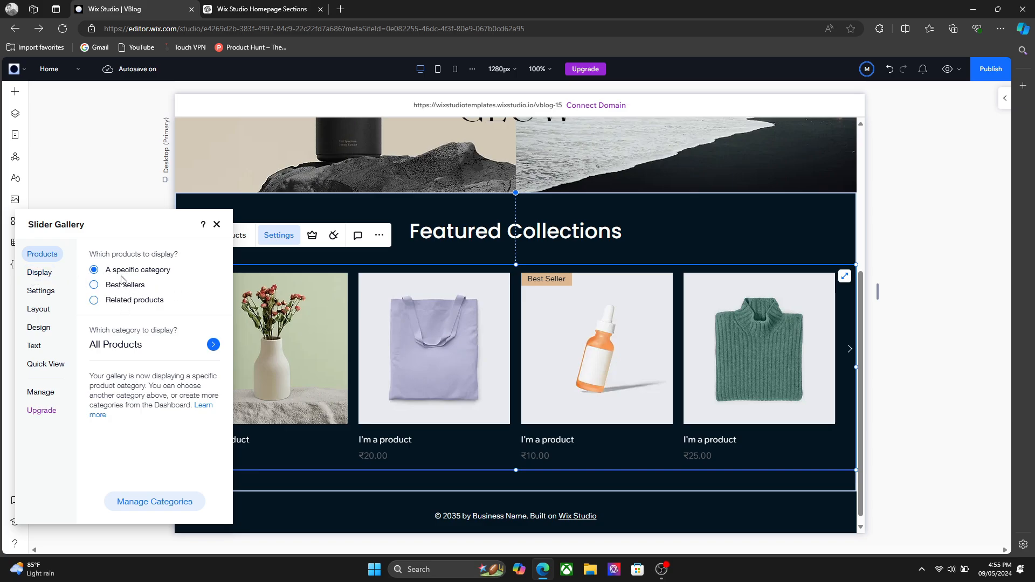
click(213, 344)
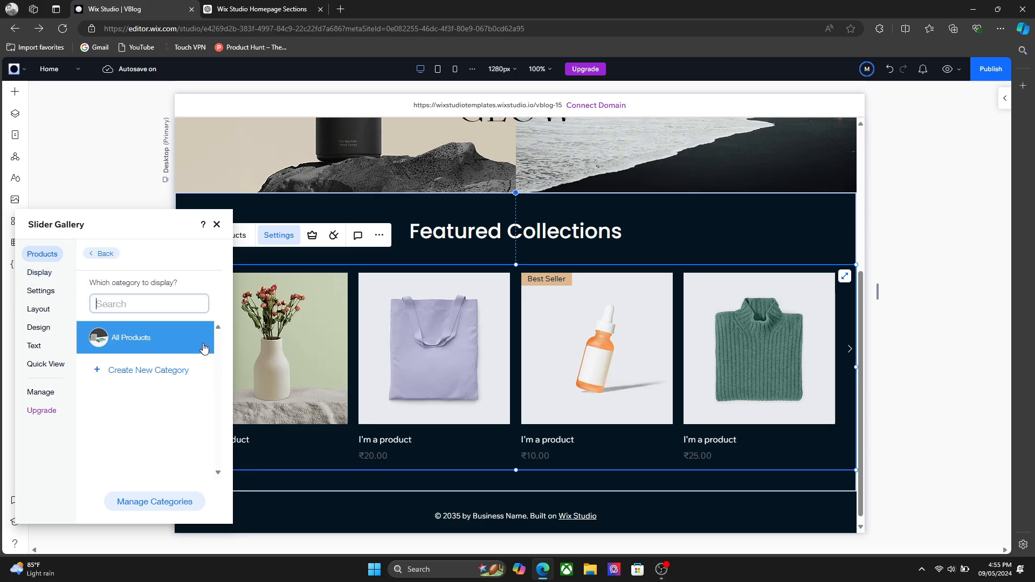
click(99, 255)
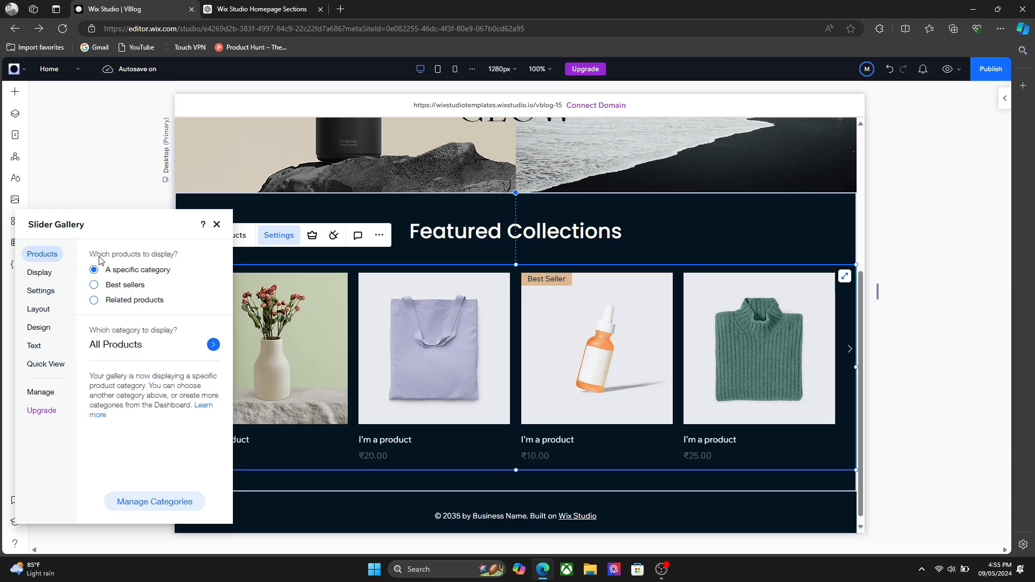
click(130, 287)
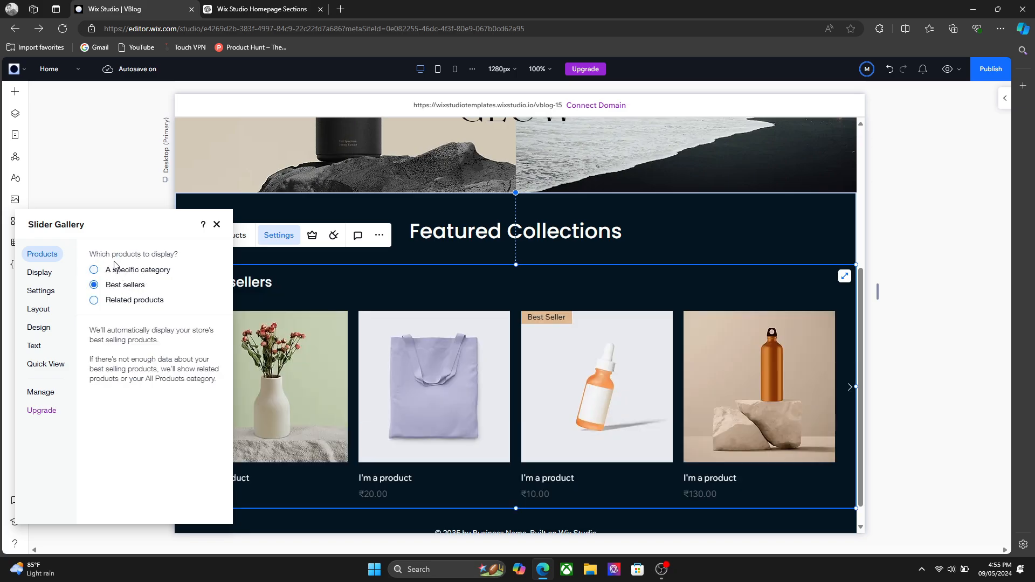
click(100, 274)
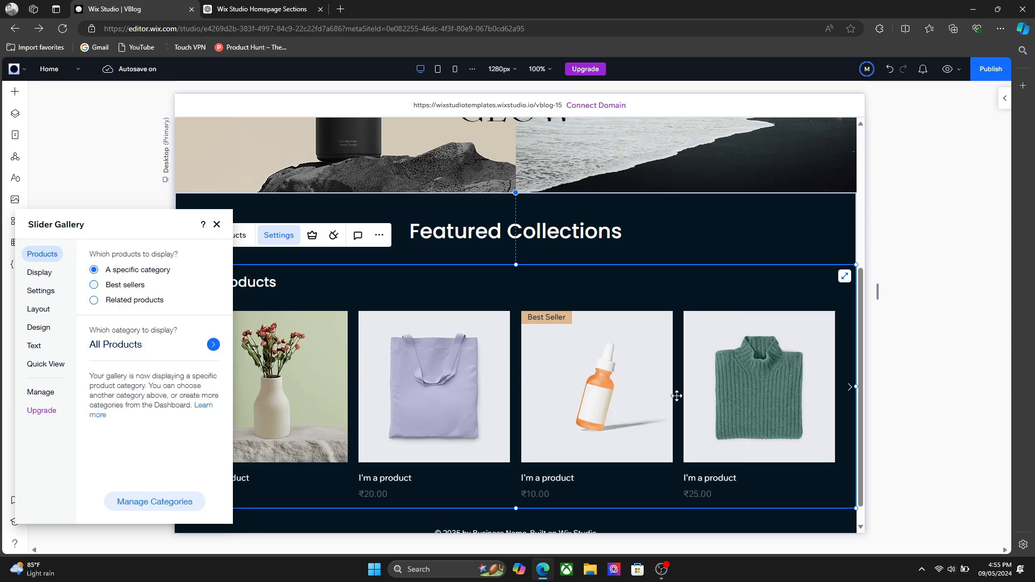
click(117, 286)
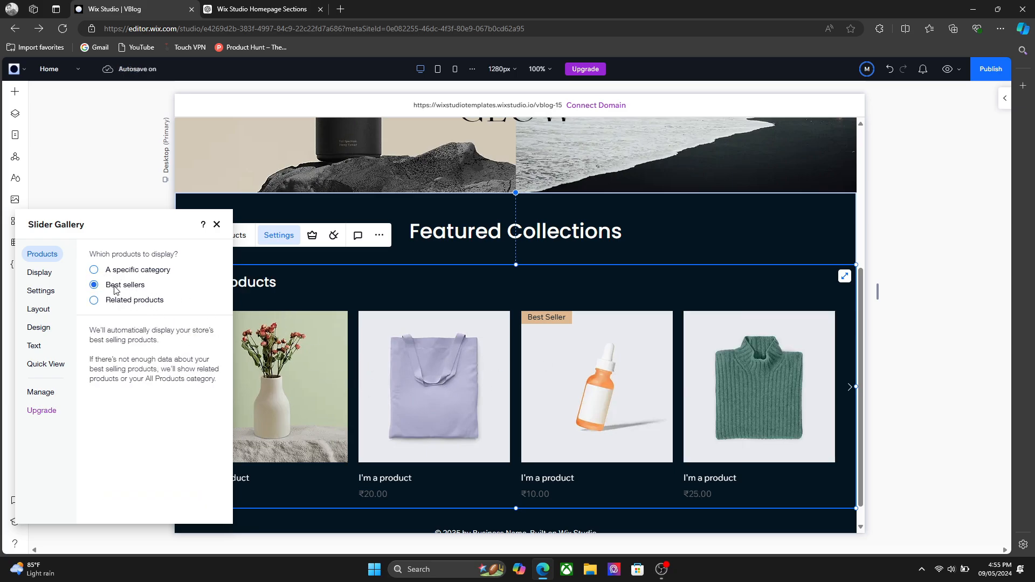
Show the name & price divider and the Add to Cart button on the gallery's product cards
click(43, 280)
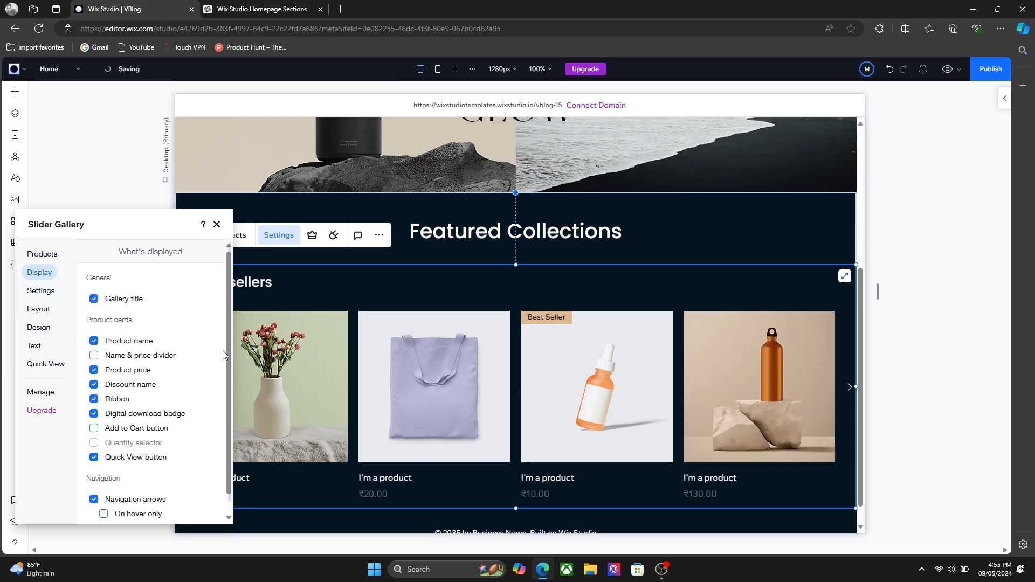
scroll(228, 360, down, 1)
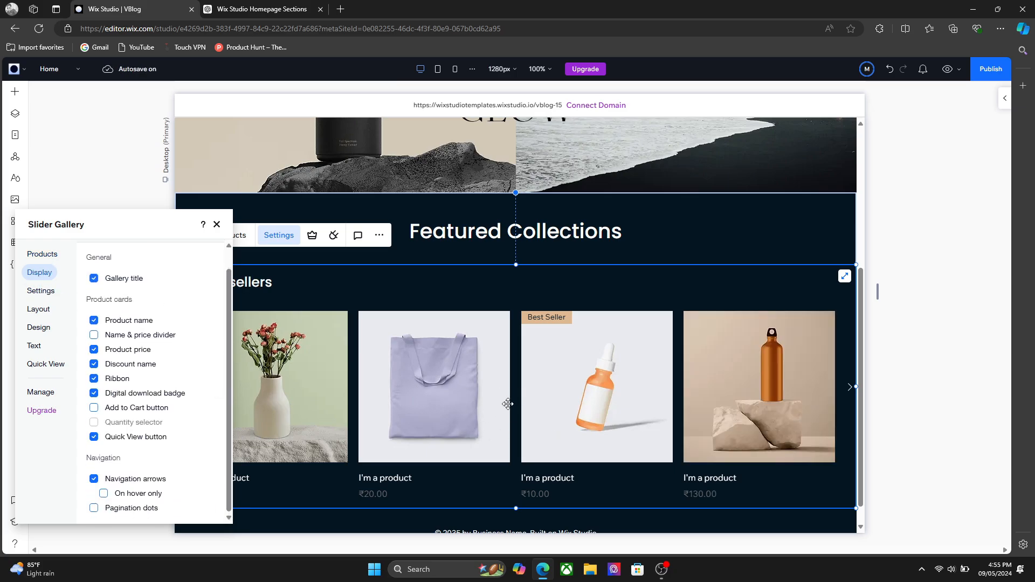
click(109, 335)
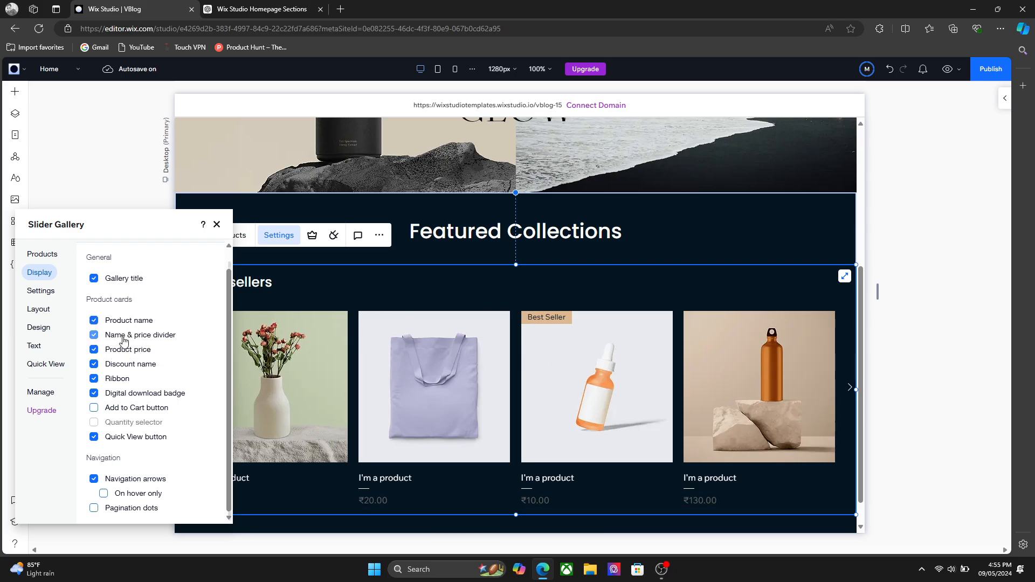
click(123, 409)
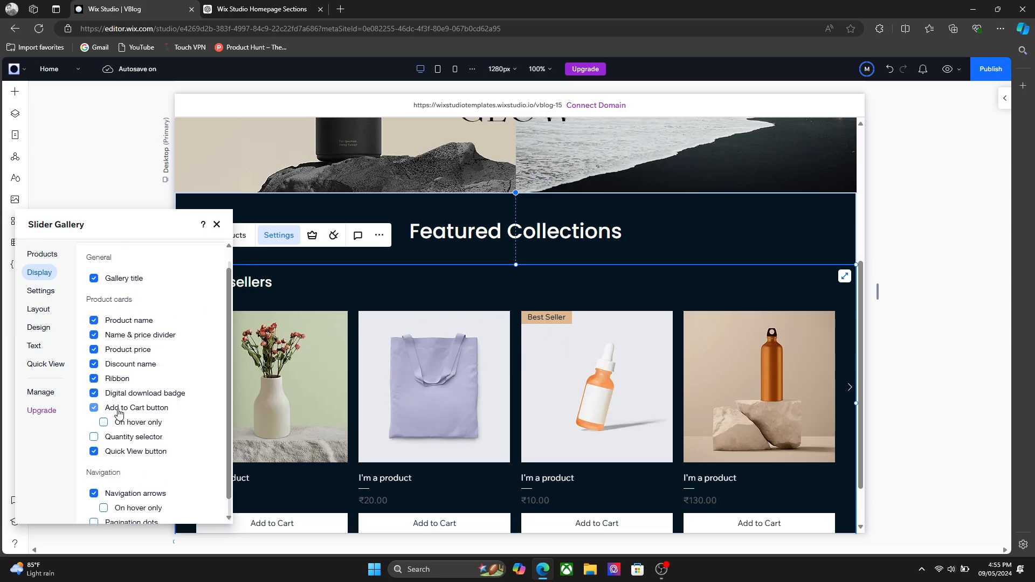
drag(146, 238, 183, 145)
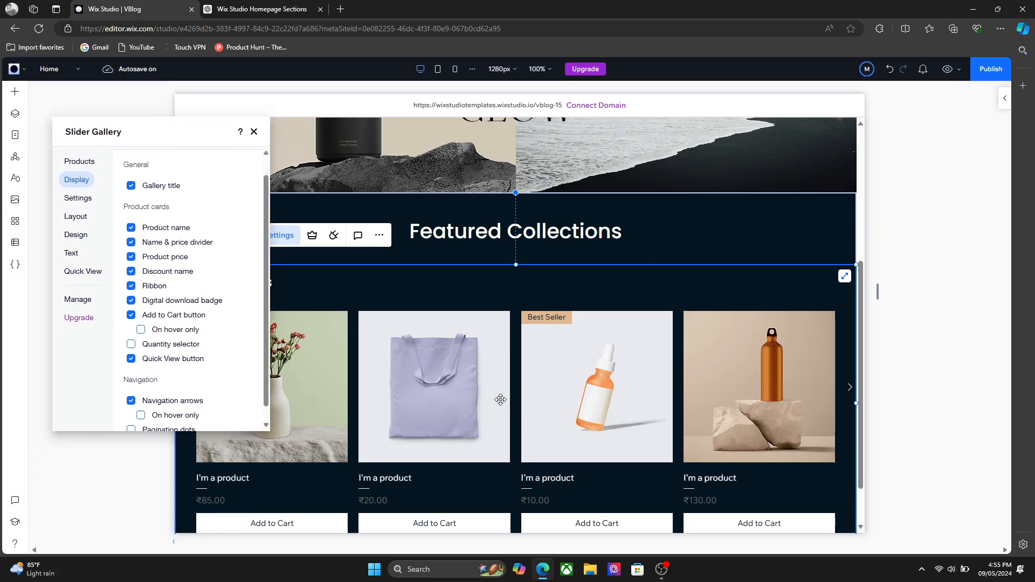
click(131, 344)
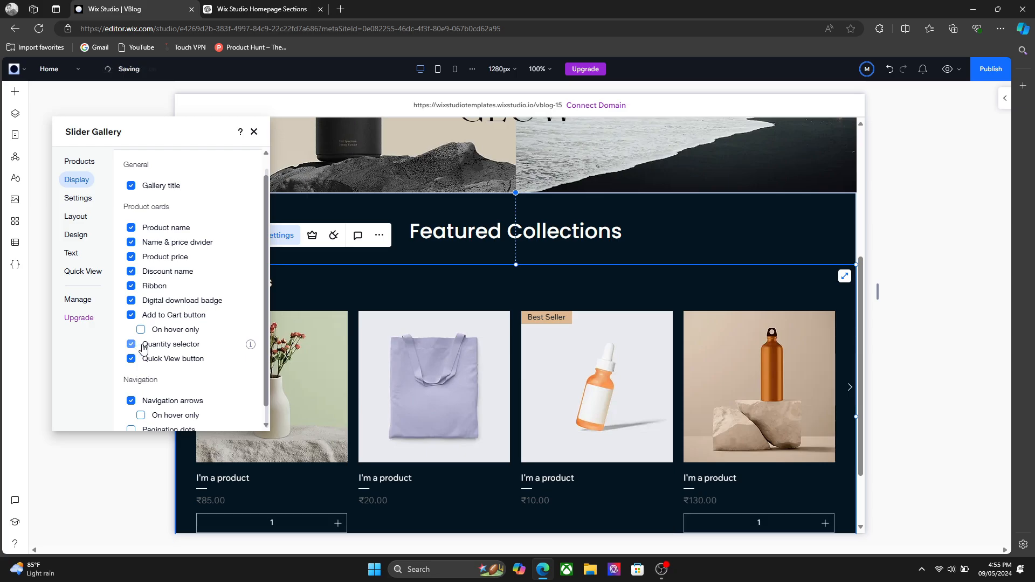
right_click(169, 341)
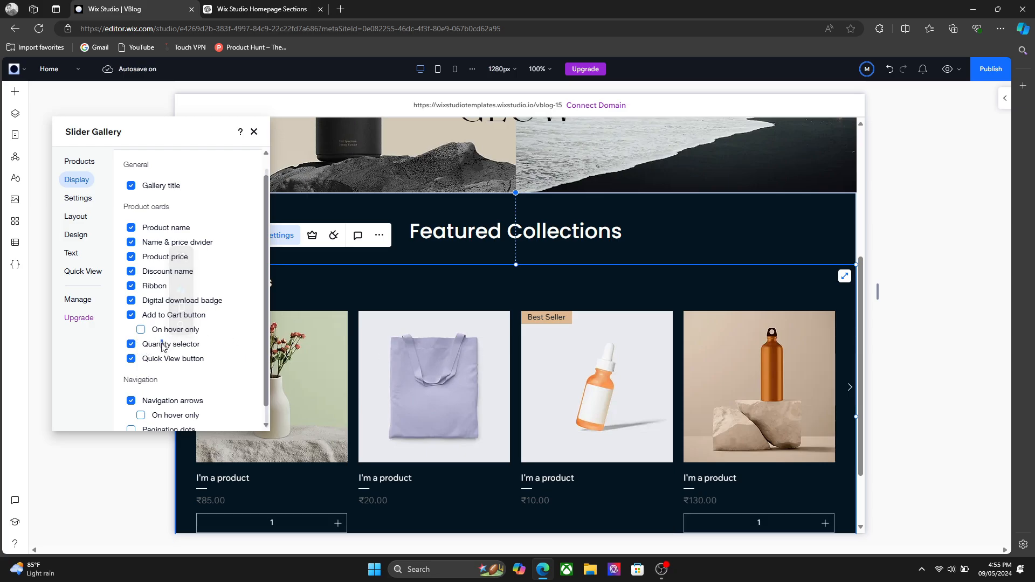
click(131, 345)
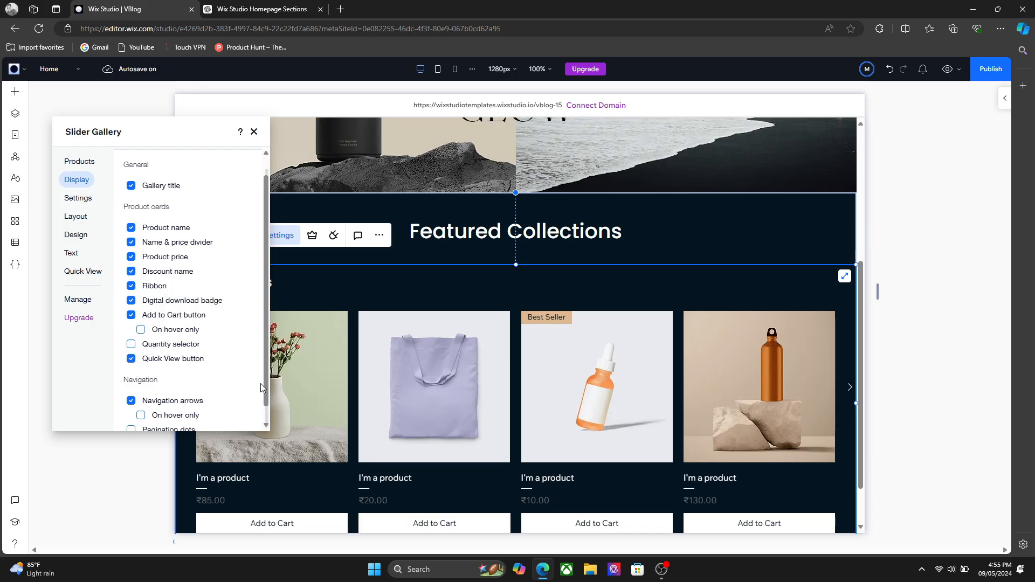
Enable pagination dots for the slider gallery and check the Infinite loop option in its slider behavior
scroll(162, 399, down, 1)
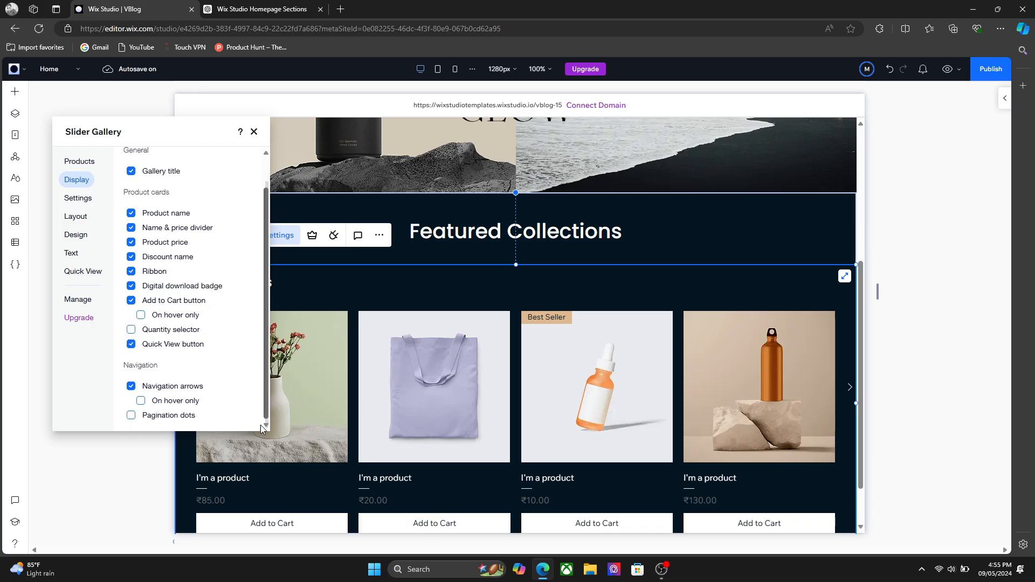
click(142, 415)
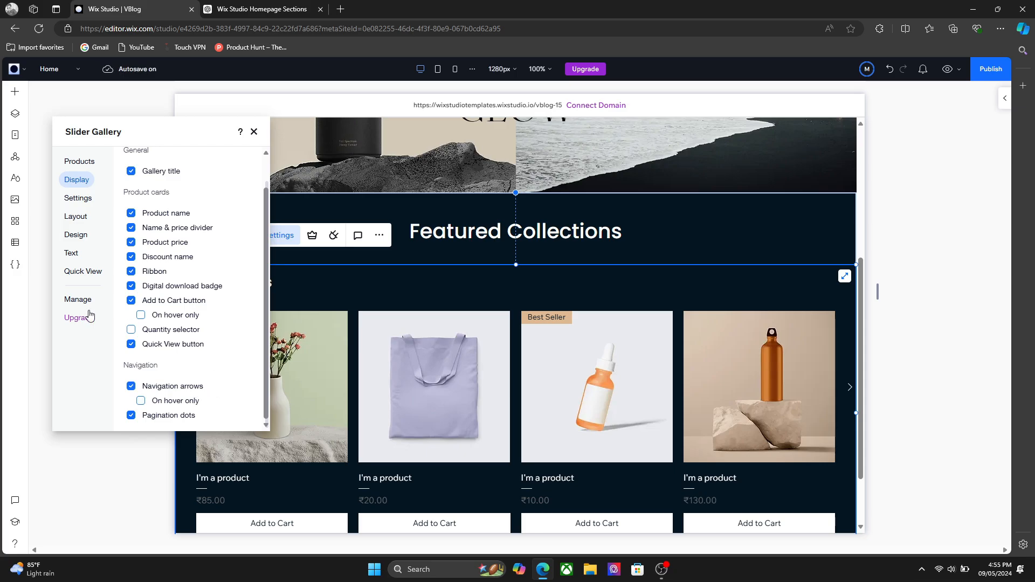
click(80, 200)
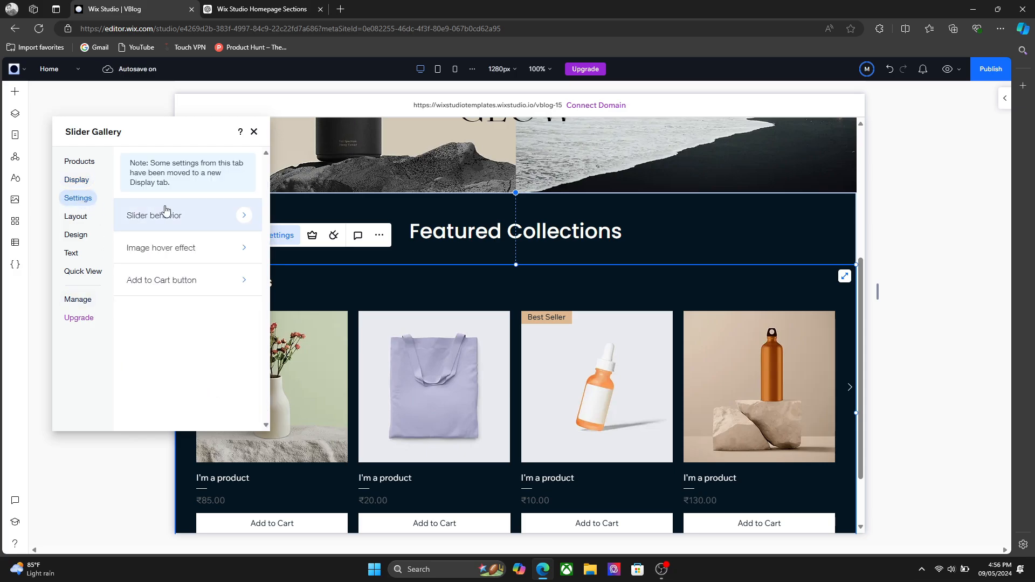
click(211, 215)
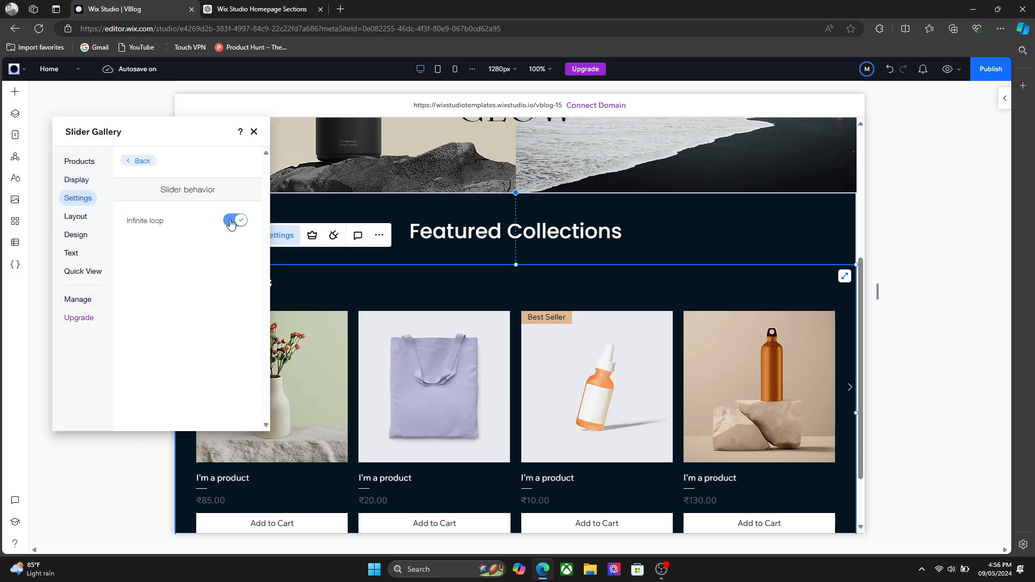
click(139, 161)
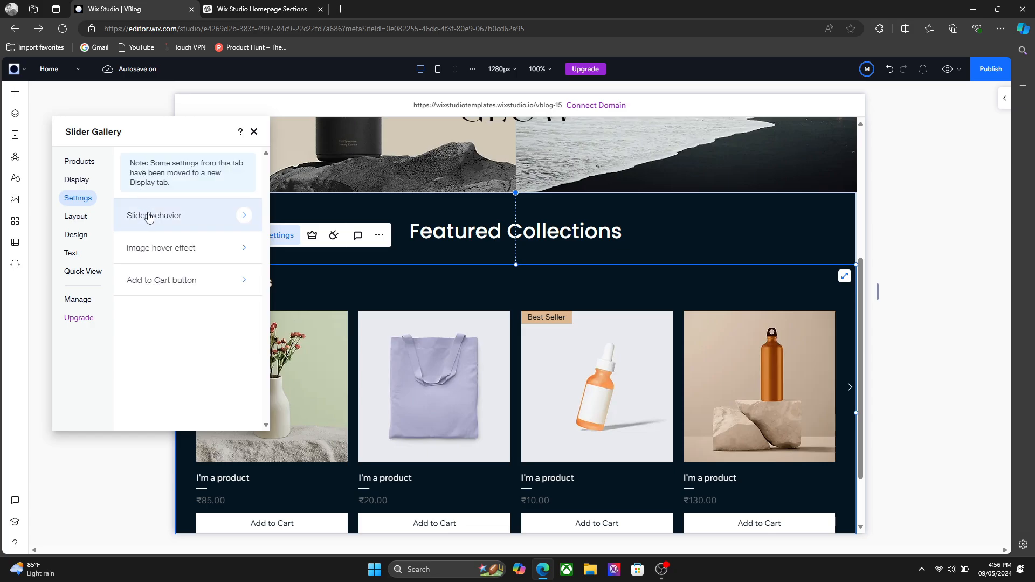
Try the Zoom and Border image hover effects on the gallery and switch back to Swap image
click(199, 247)
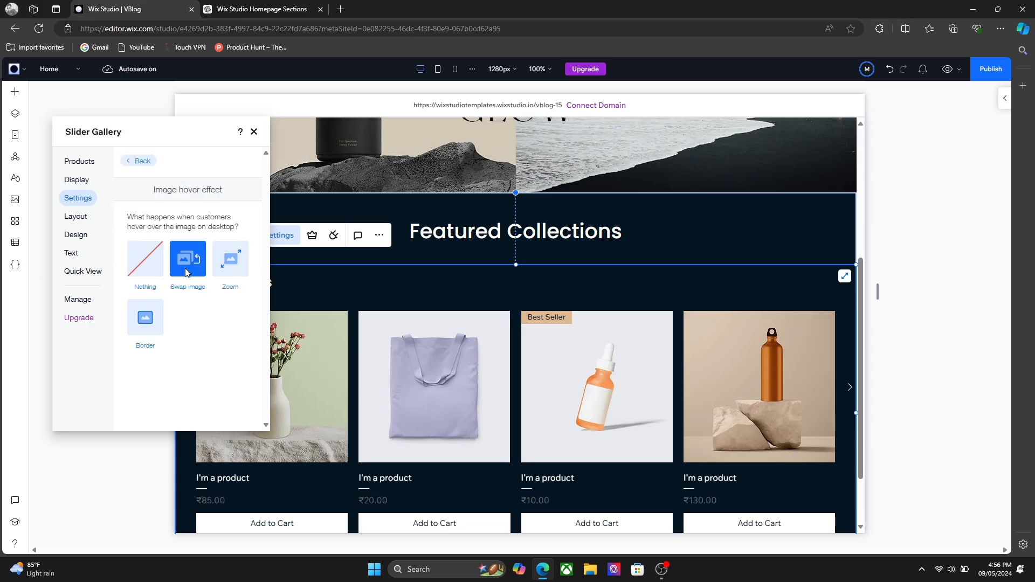
click(229, 275)
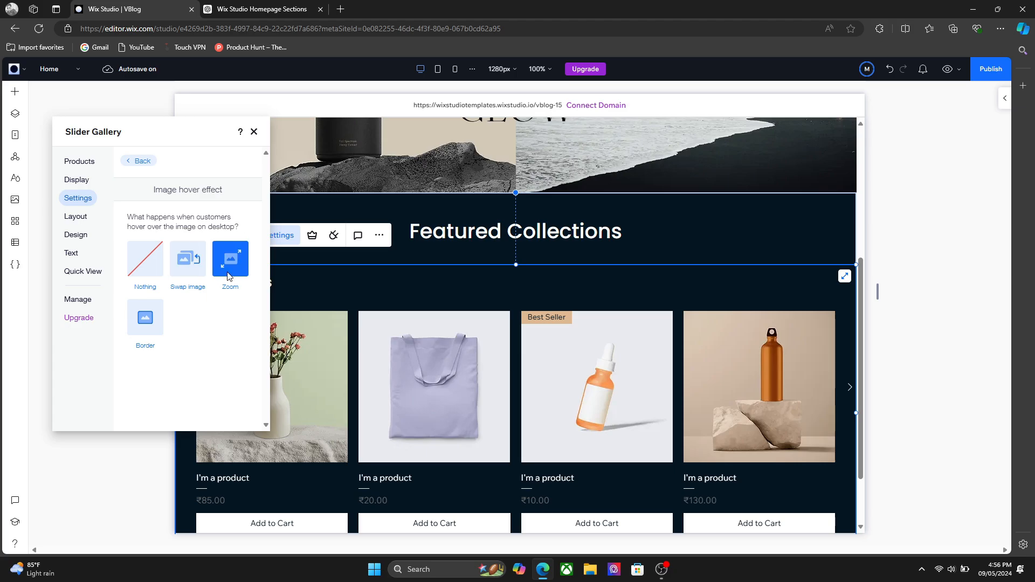
click(187, 261)
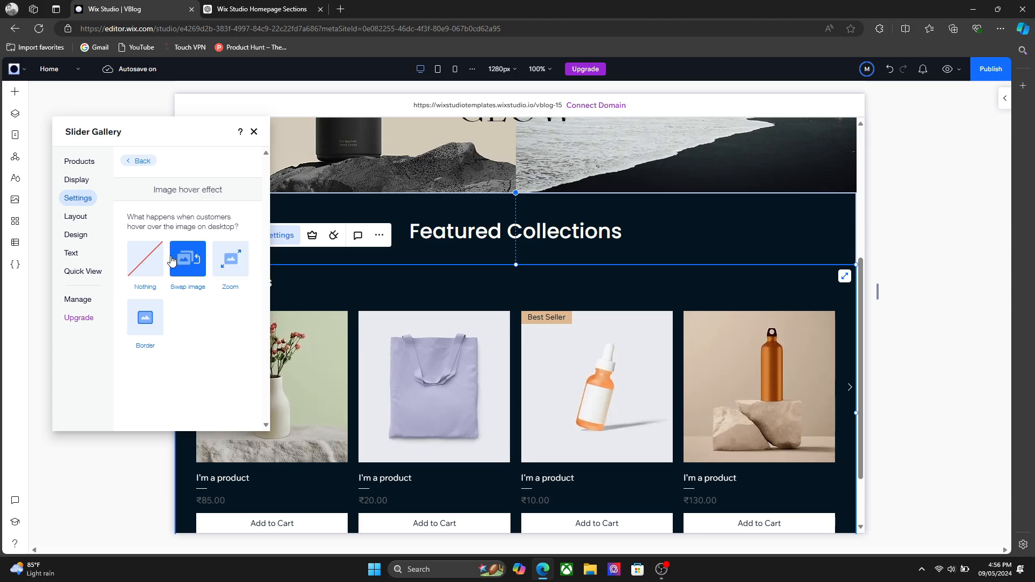
click(151, 326)
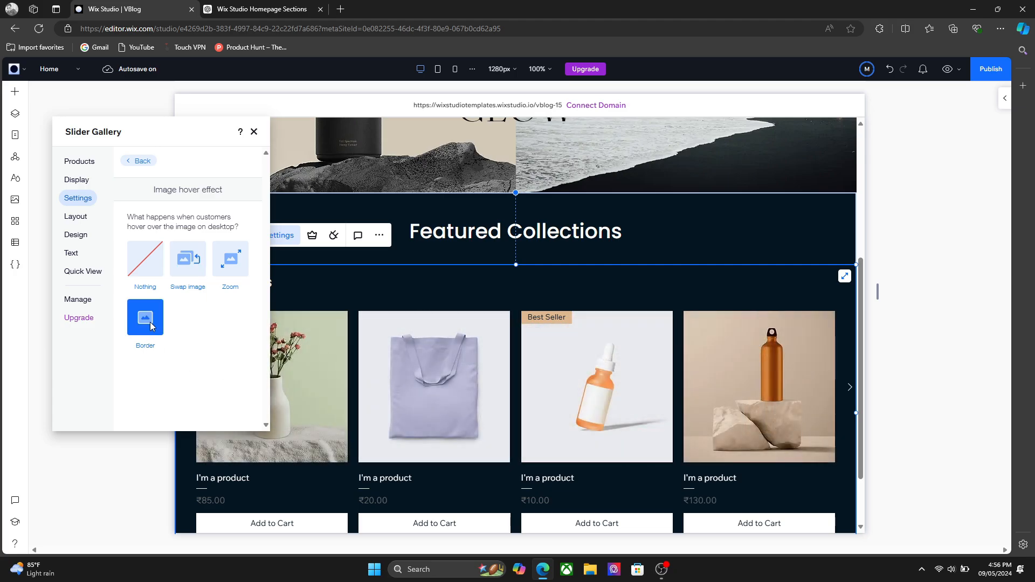
click(200, 270)
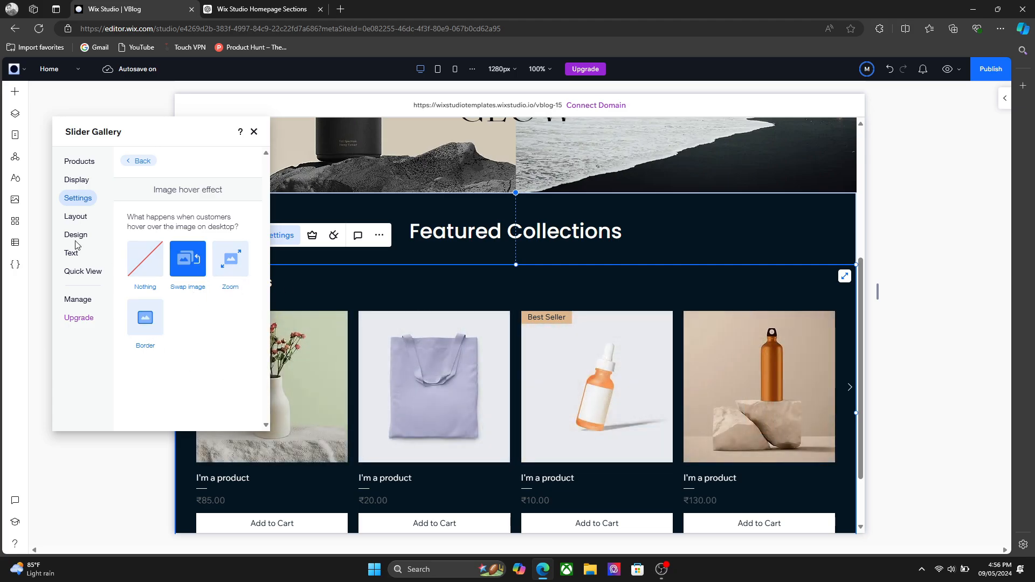
Check the gallery title alignment options and try the Add to Cart button placement on the image before restoring Below info
click(76, 216)
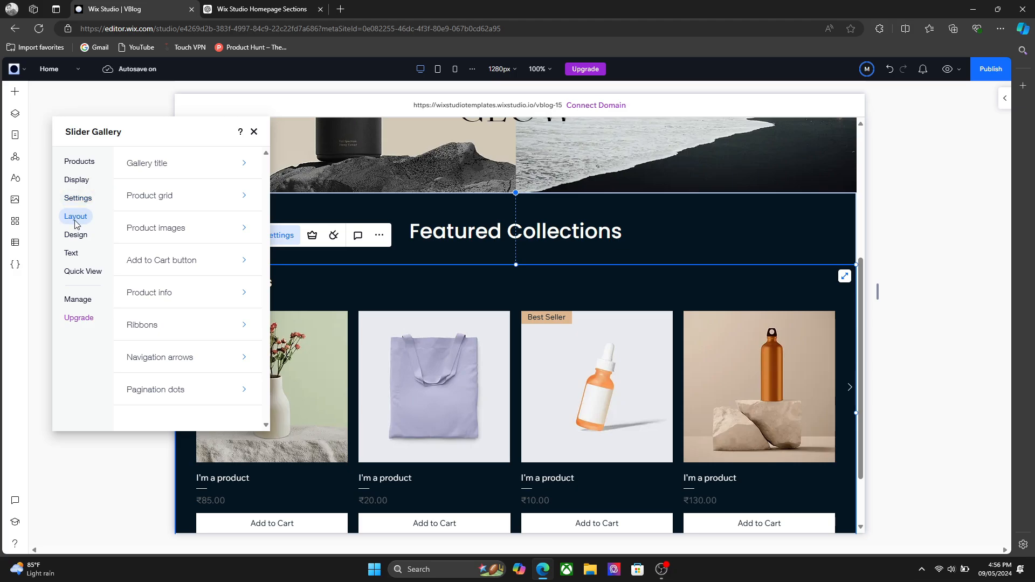
click(233, 171)
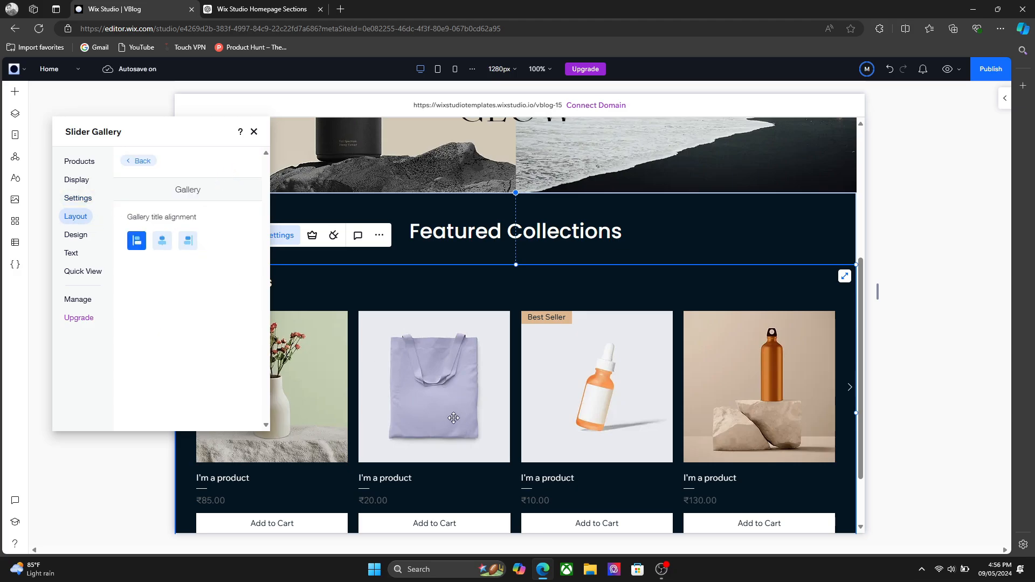
click(139, 160)
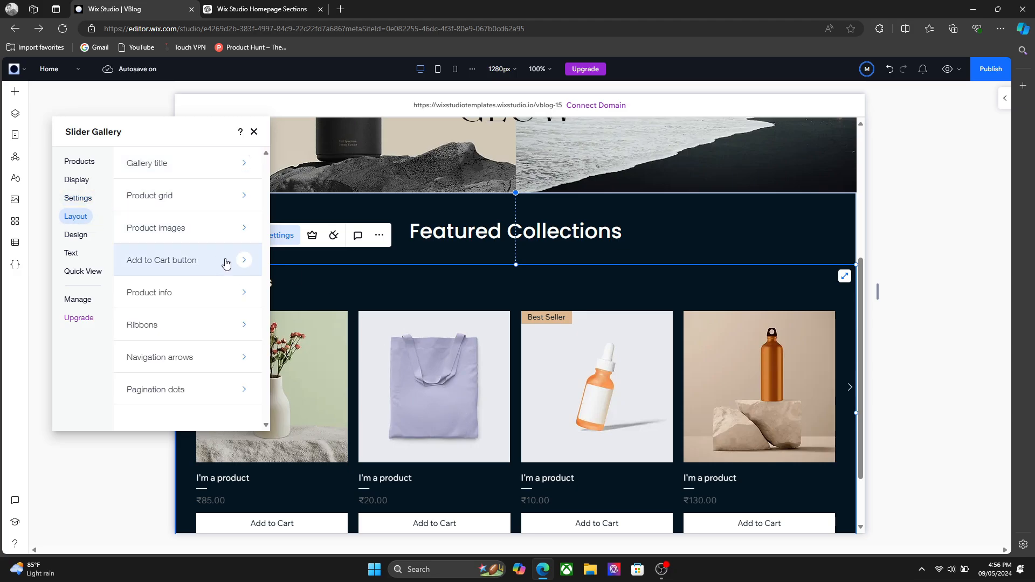
click(226, 261)
click(159, 260)
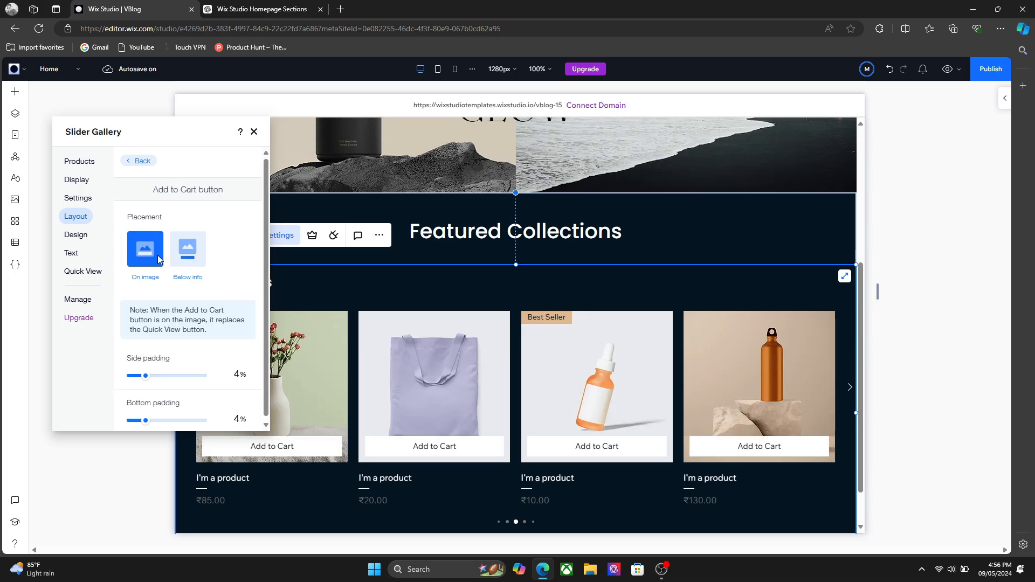
click(186, 247)
click(139, 161)
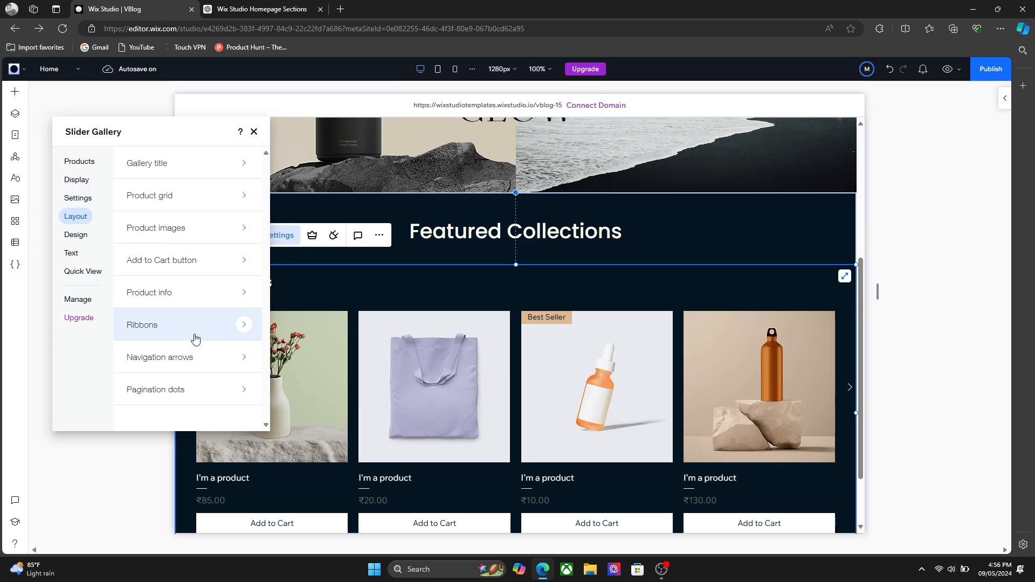
Position the navigation arrows inside the gallery and open the gallery's general design settings
click(192, 357)
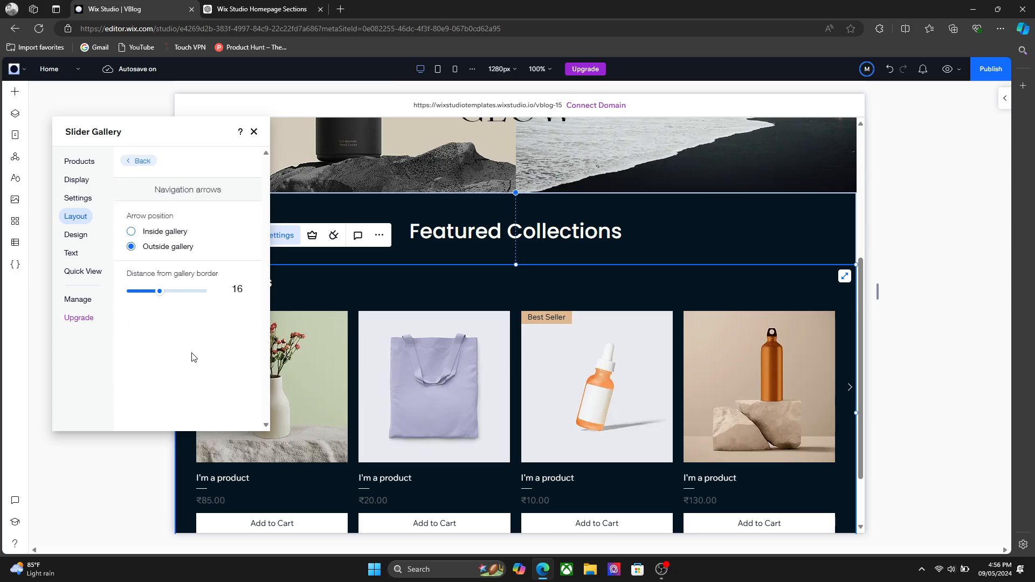
click(172, 237)
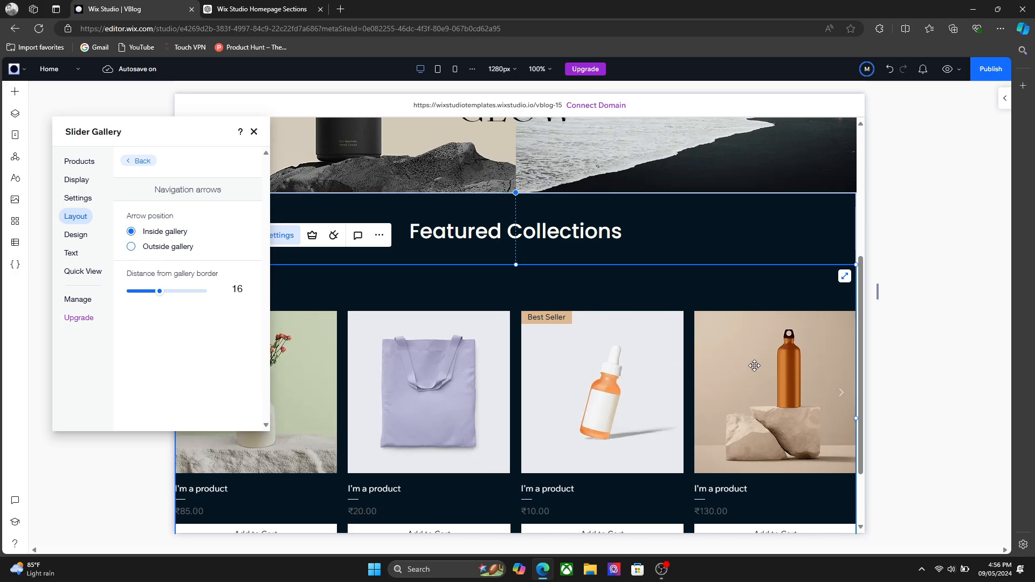
click(135, 162)
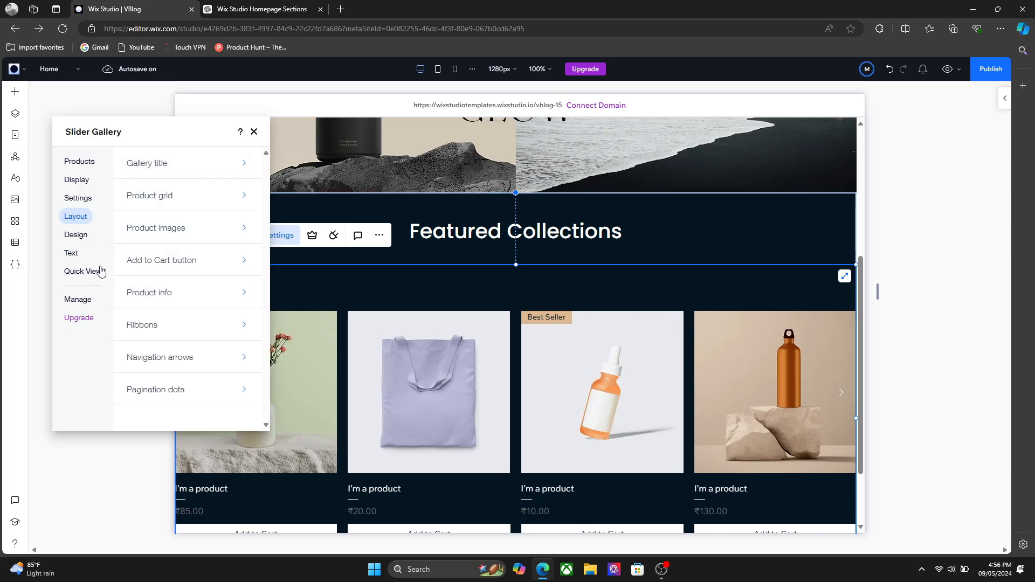
click(73, 240)
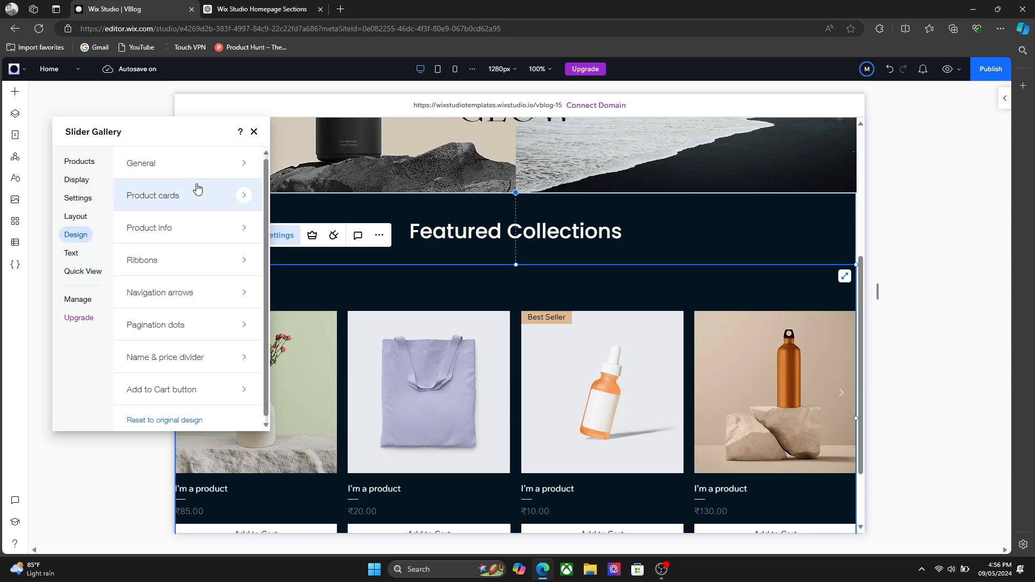
click(218, 168)
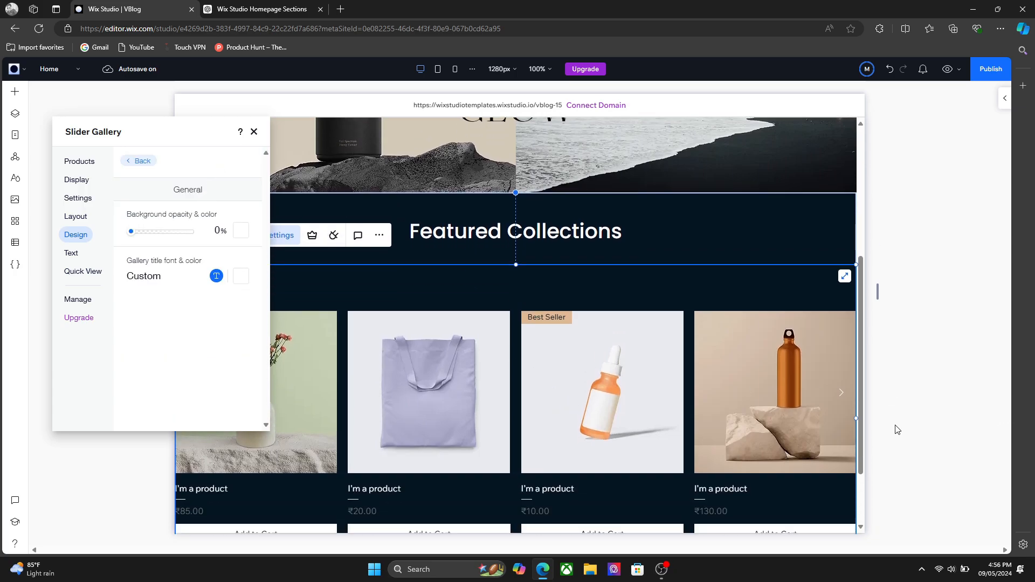
Add a new blank section between the Featured Collections section and the footer
scroll(859, 445, down, 3)
click(755, 476)
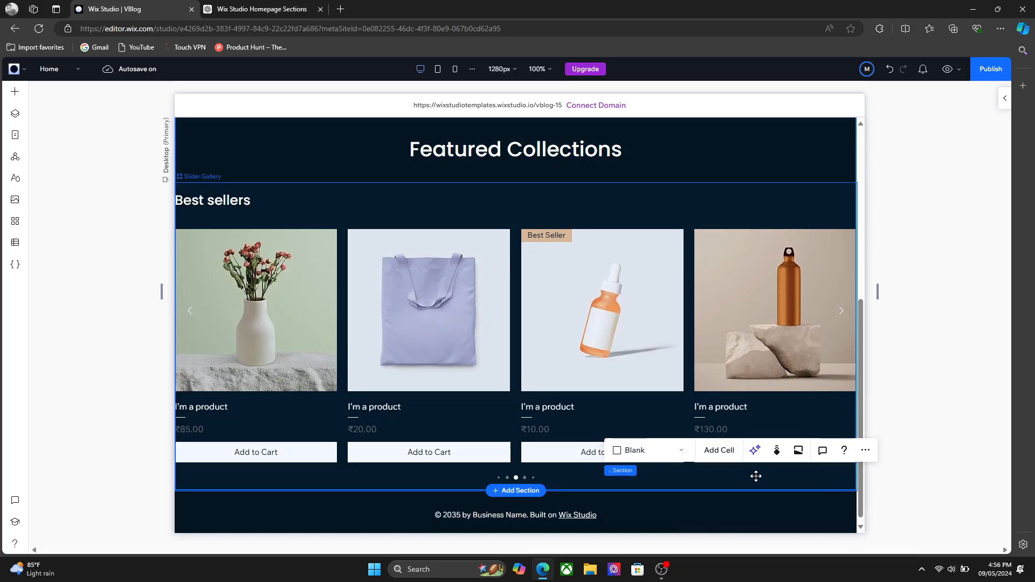
click(517, 490)
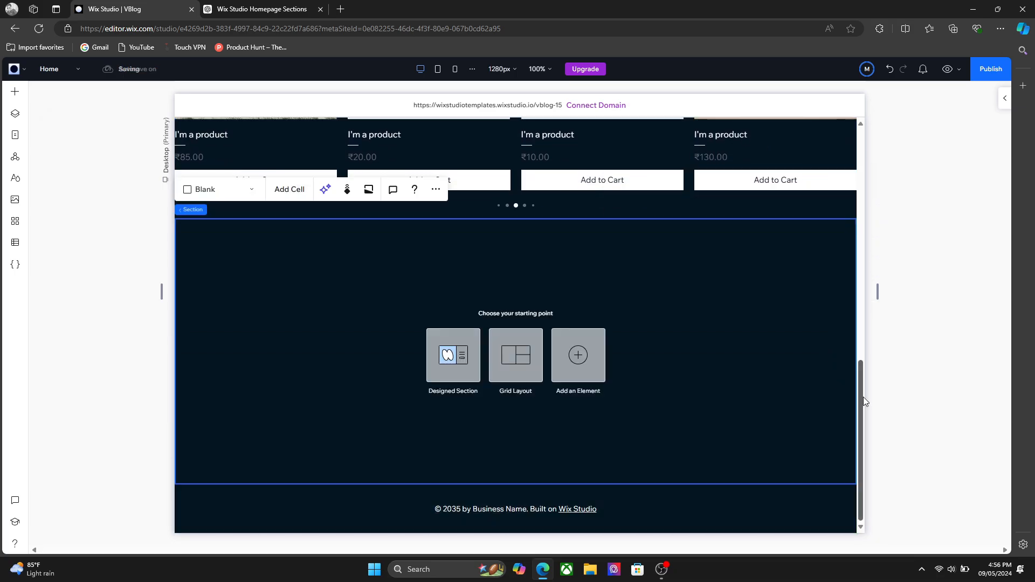
Reselect the slider gallery and open its product card design settings
drag(862, 396, 862, 300)
click(725, 293)
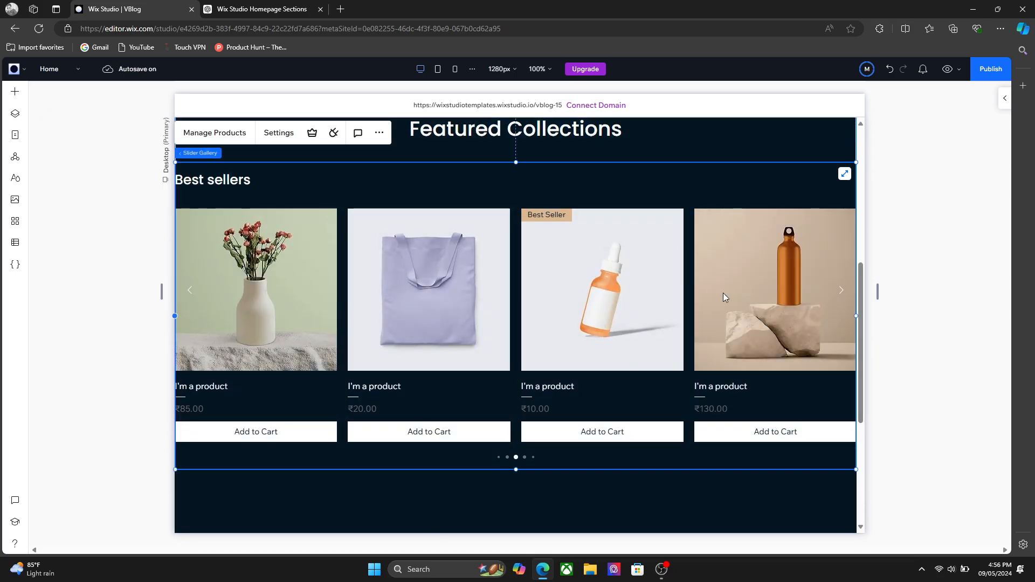
click(278, 133)
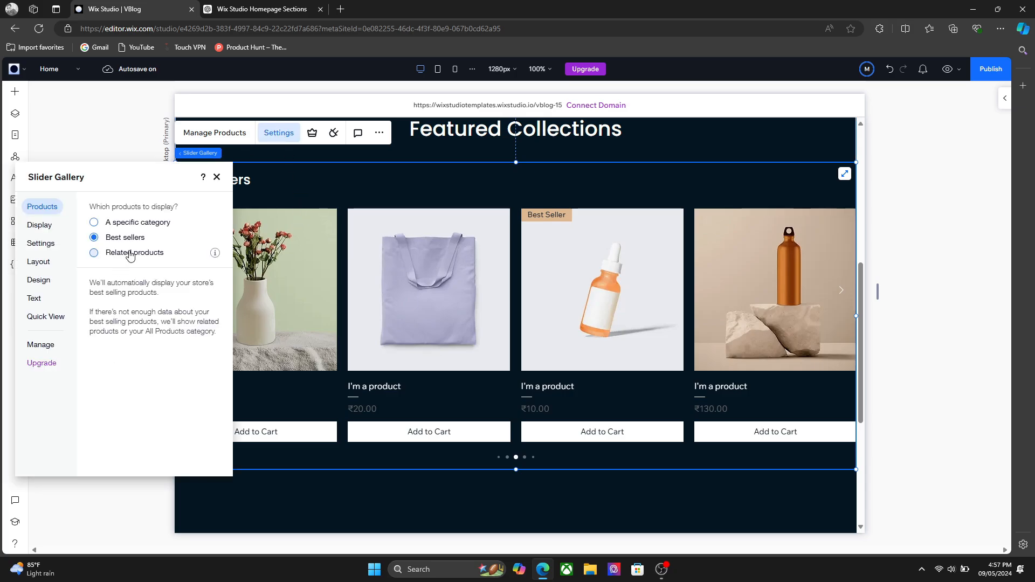
click(38, 261)
click(38, 280)
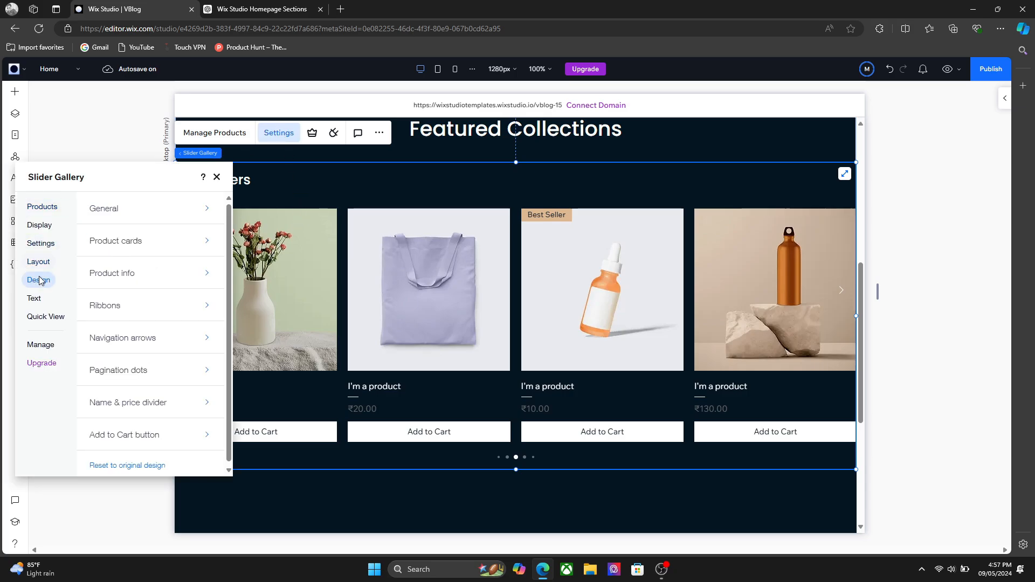
click(158, 235)
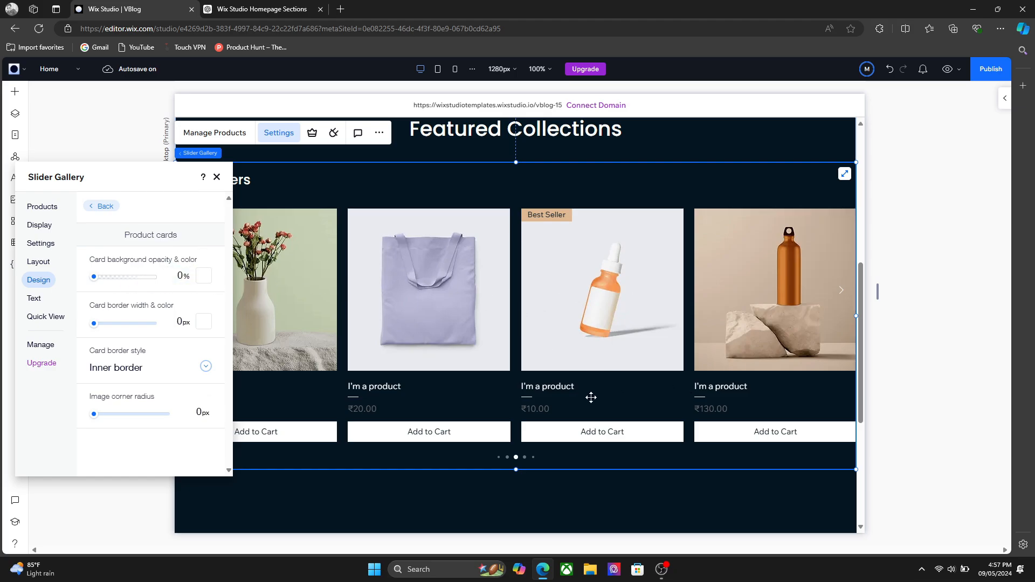
Try a card background opacity of 100% and reset it to 0%
click(146, 277)
drag(150, 278, 161, 275)
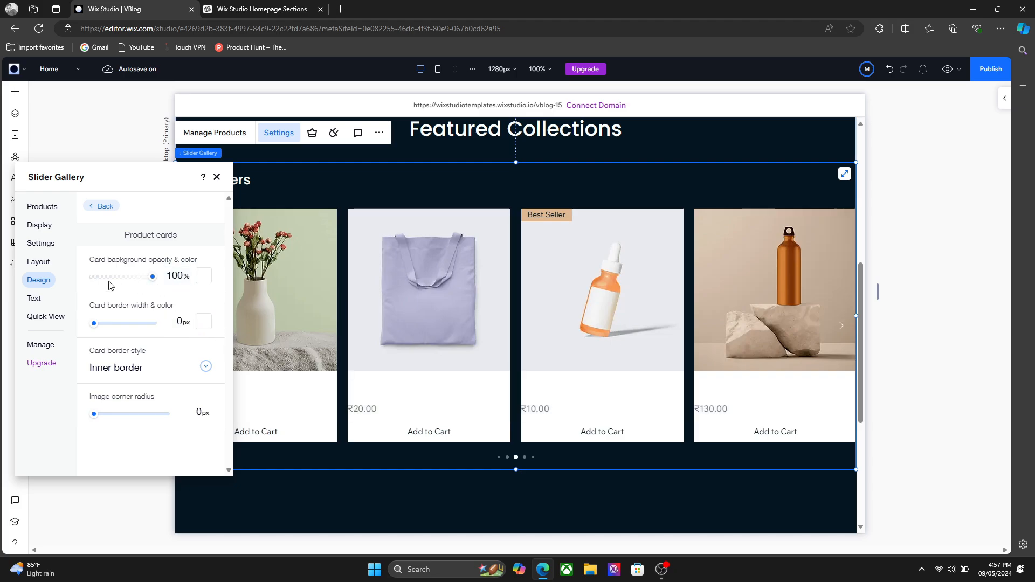
click(177, 276)
text(0)
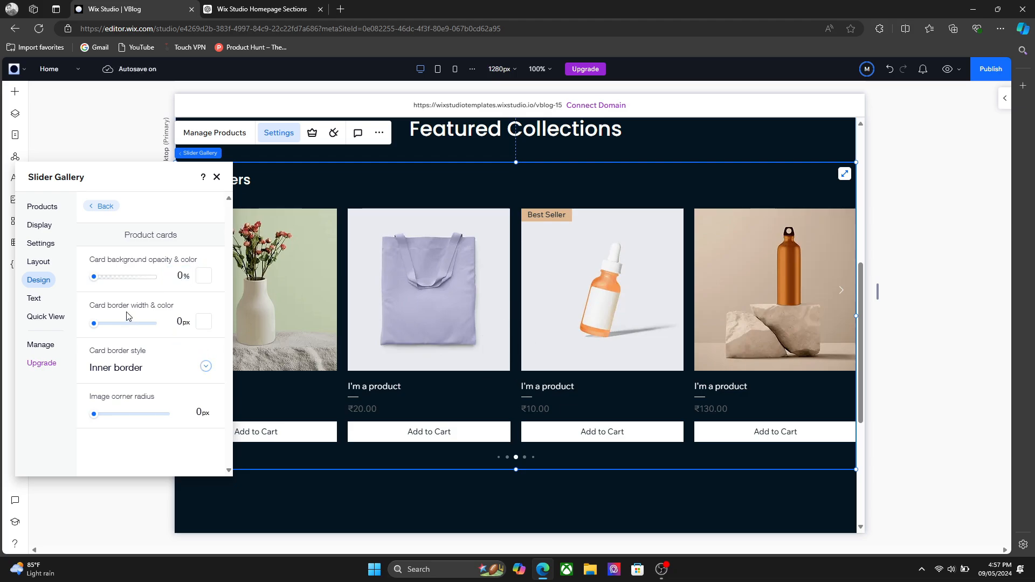
Round the product images by setting their corner radius to 40 px
drag(94, 415, 107, 419)
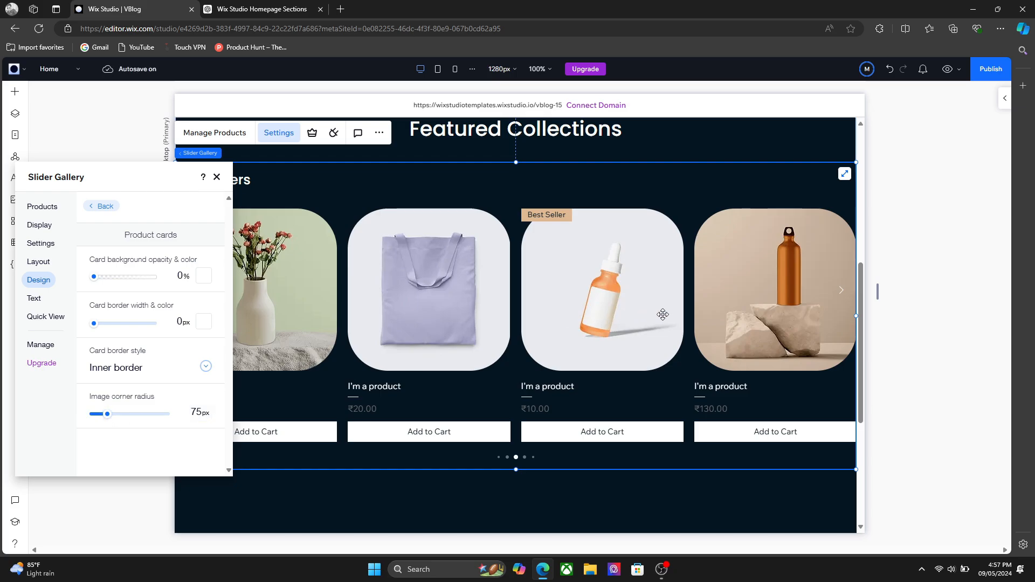
mouse_move(108, 416)
mouse_down()
mouse_move(92, 416)
mouse_move(102, 415)
mouse_up()
click(194, 403)
drag(194, 403, 194, 405)
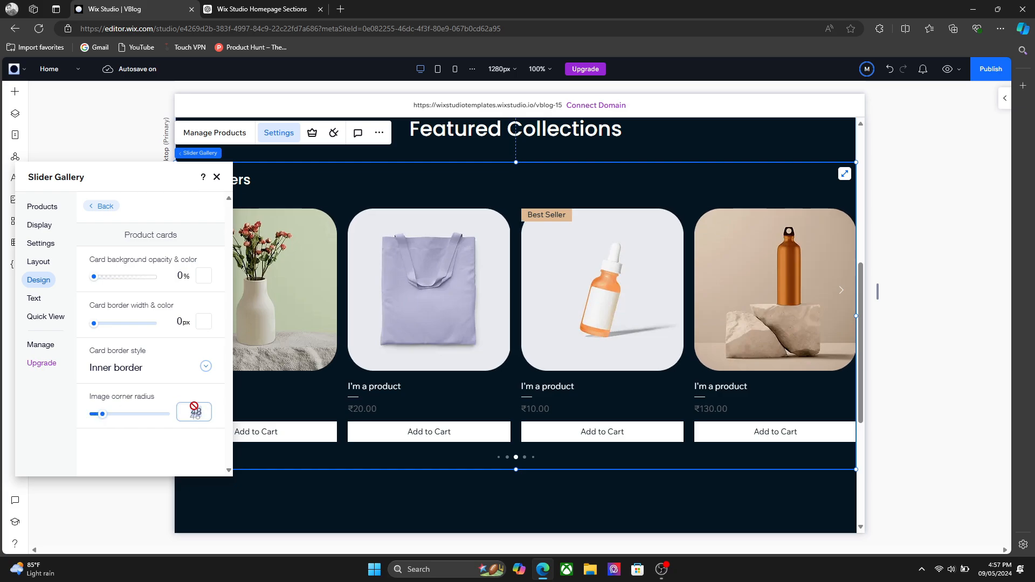
text(40)
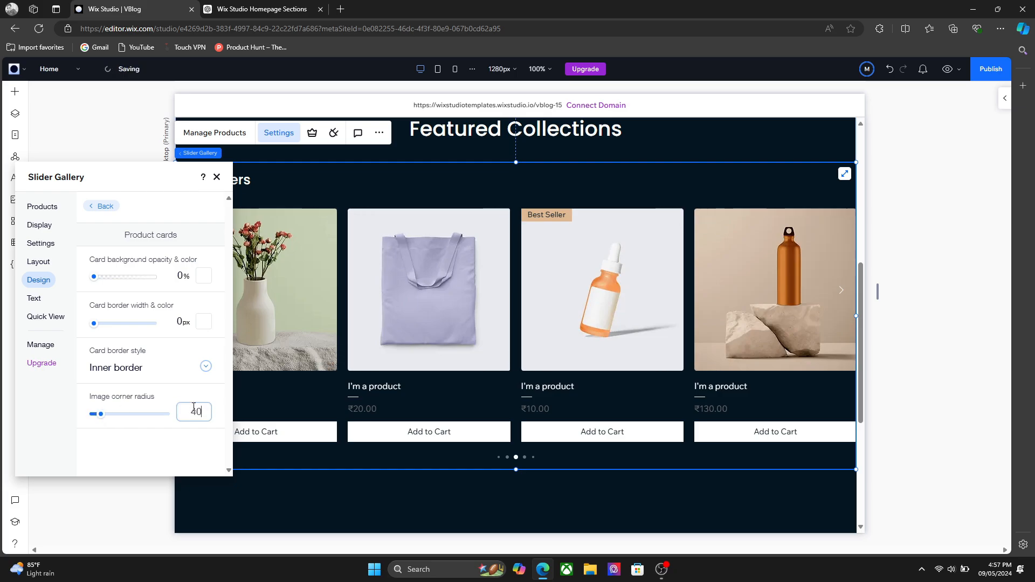
key(Return)
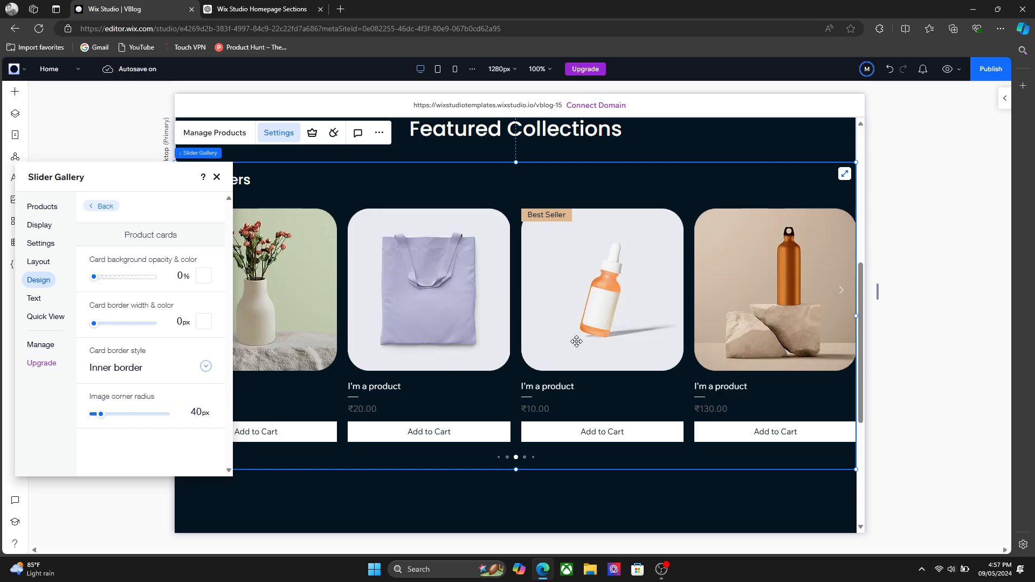
Set the card border style to Outer border, testing a 15 px border width before returning it to 0 px
click(154, 368)
click(137, 399)
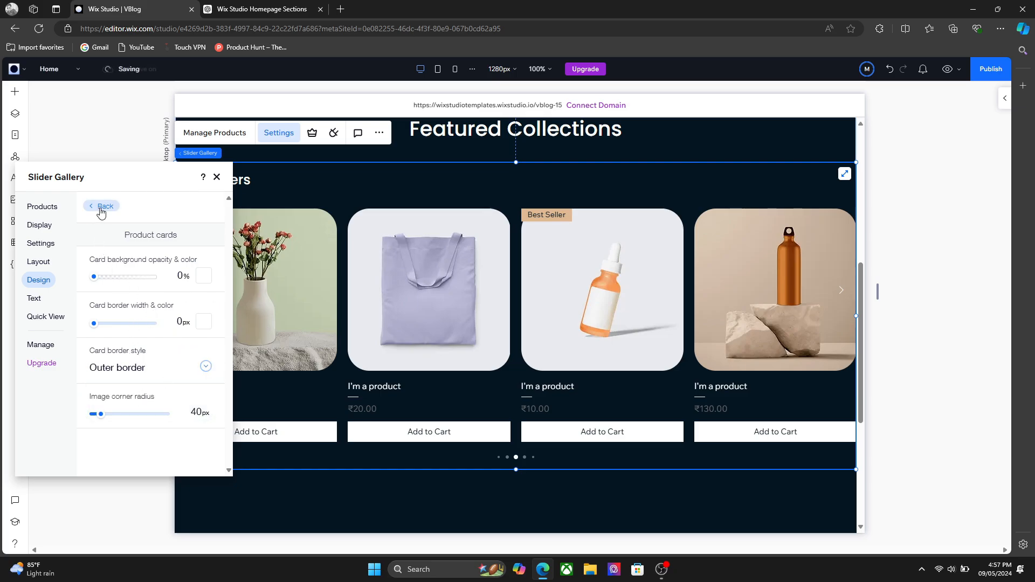
drag(95, 324, 167, 325)
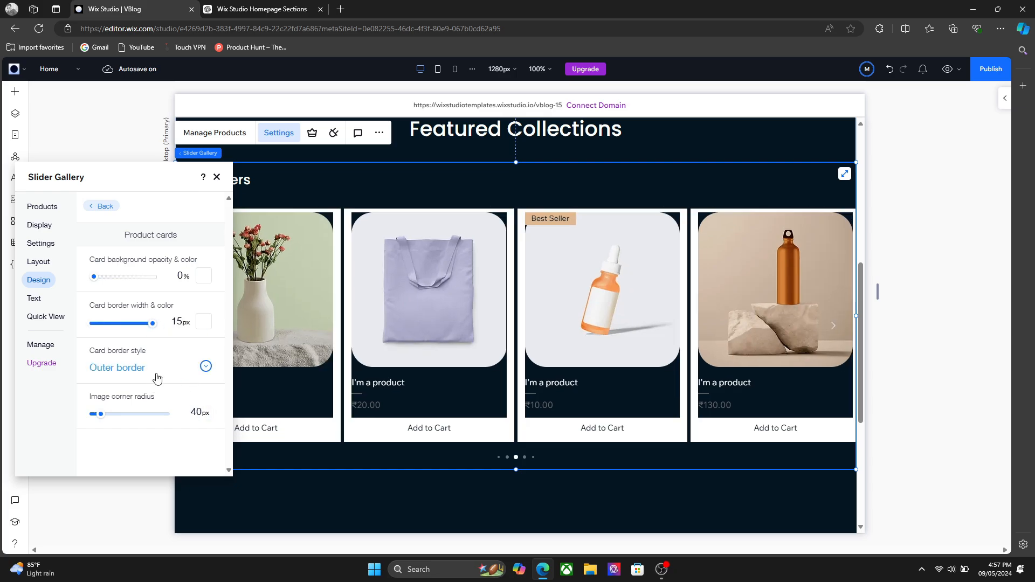
drag(144, 324, 91, 324)
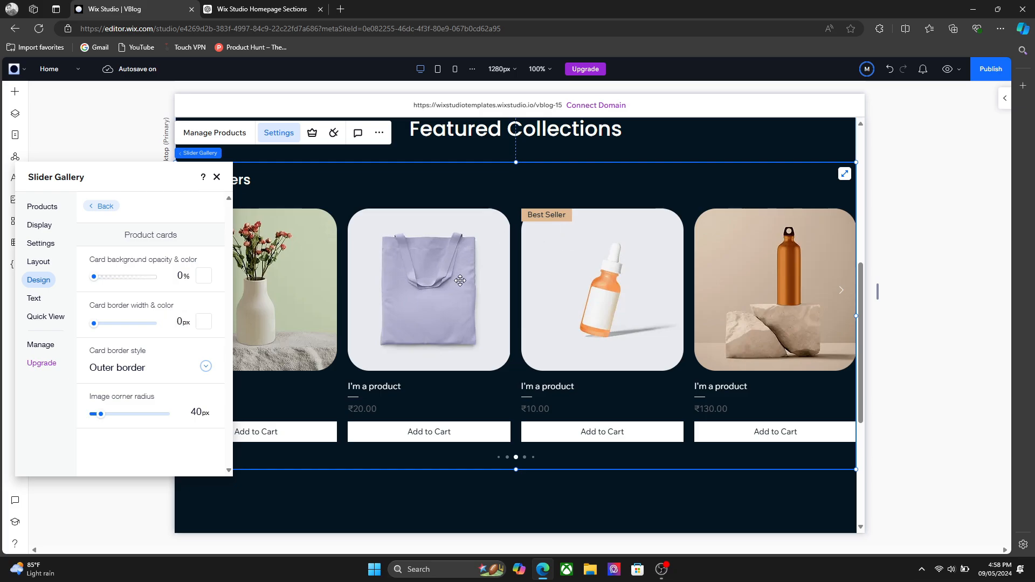
Review the product info font settings and the color choices for the regular price, and close the gallery settings
click(89, 206)
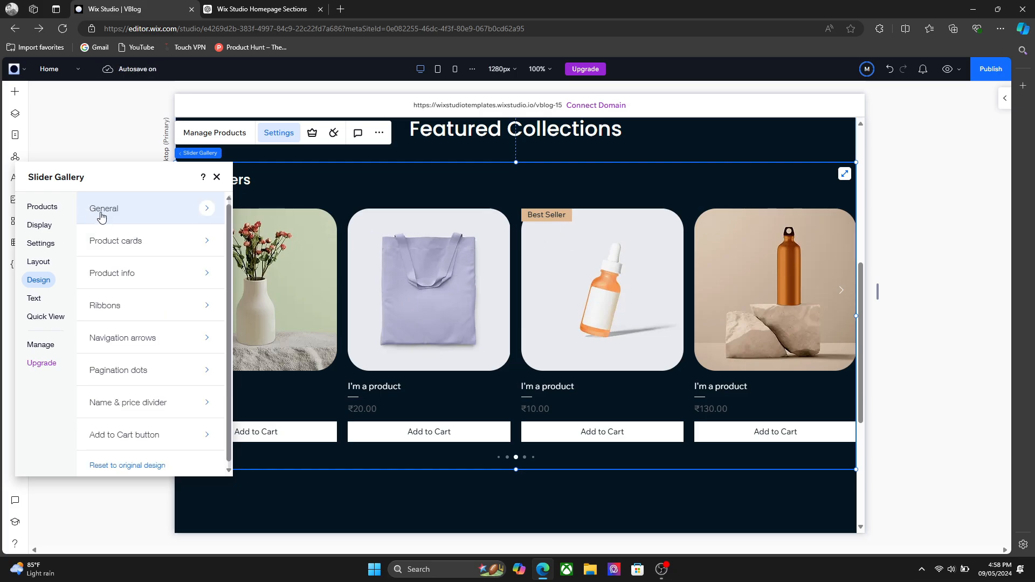
click(173, 273)
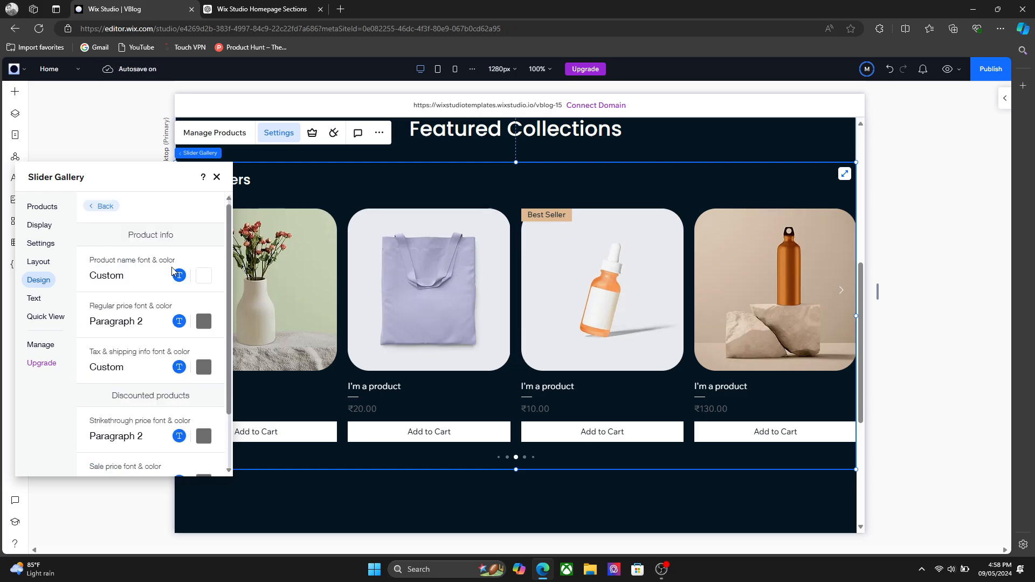
click(204, 325)
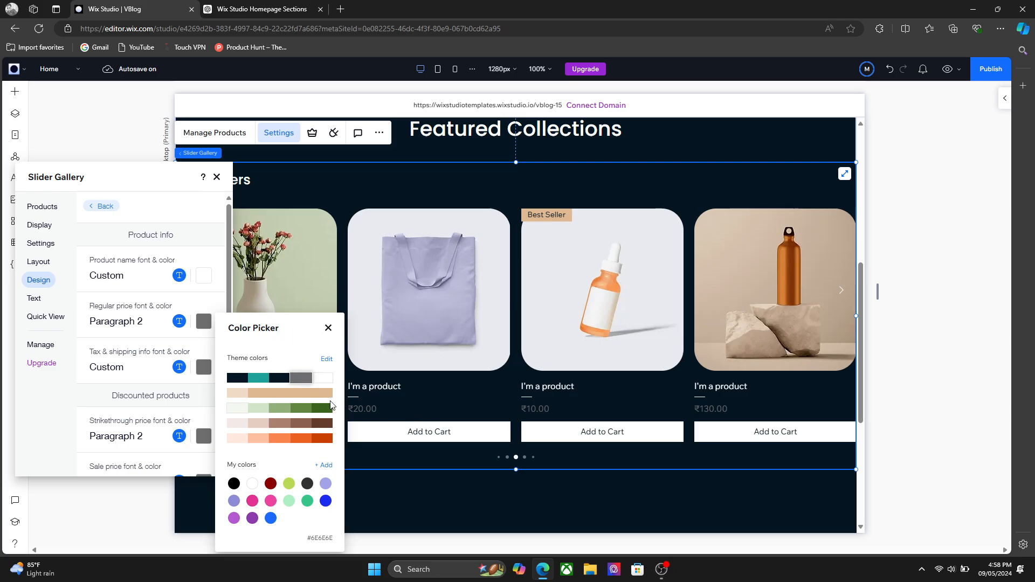
click(328, 328)
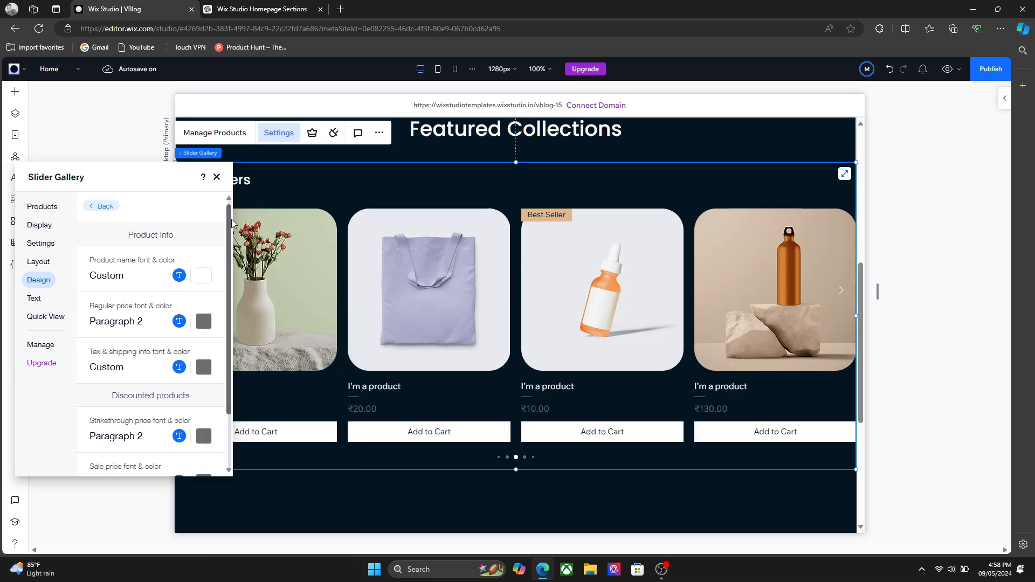
click(216, 177)
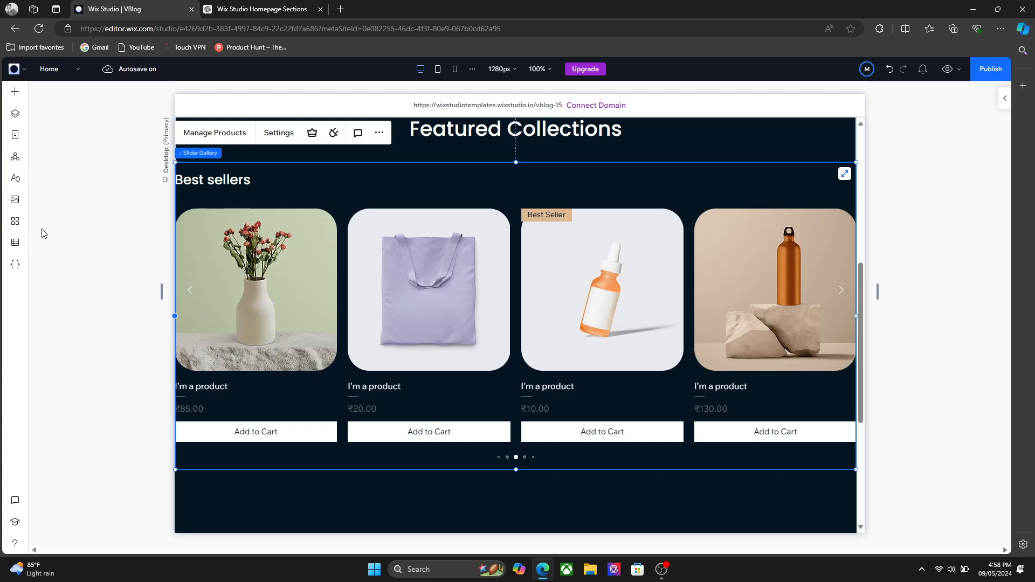
Change the grey Background & Text theme color in the site color styles to near-white #FDFDFD
click(15, 178)
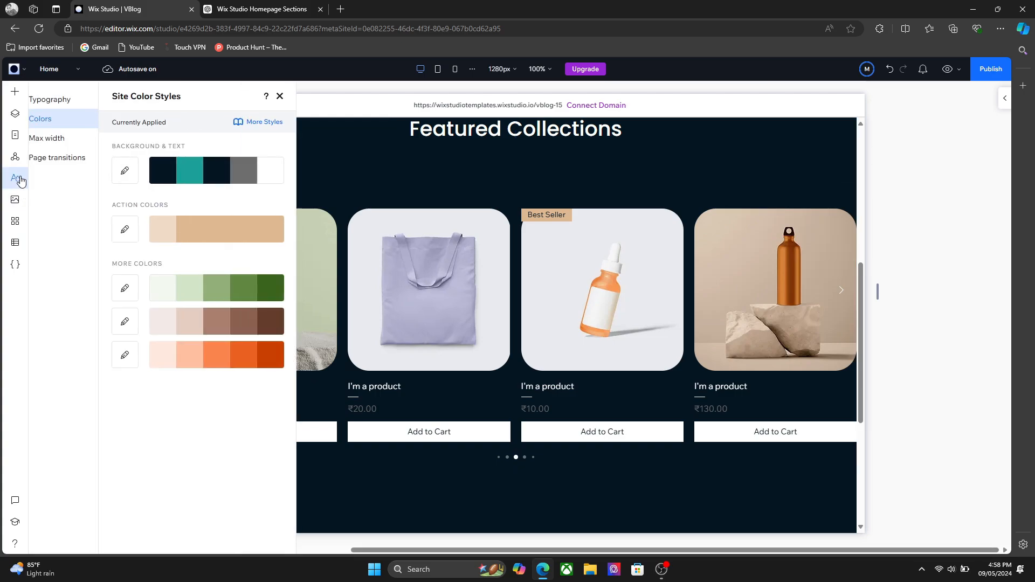
click(255, 172)
click(420, 281)
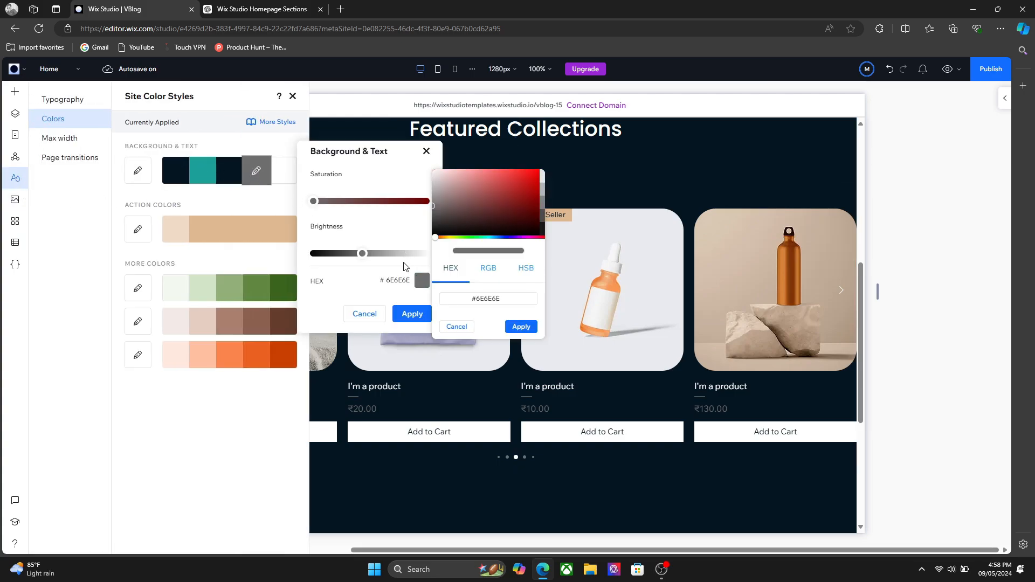
drag(447, 191, 430, 170)
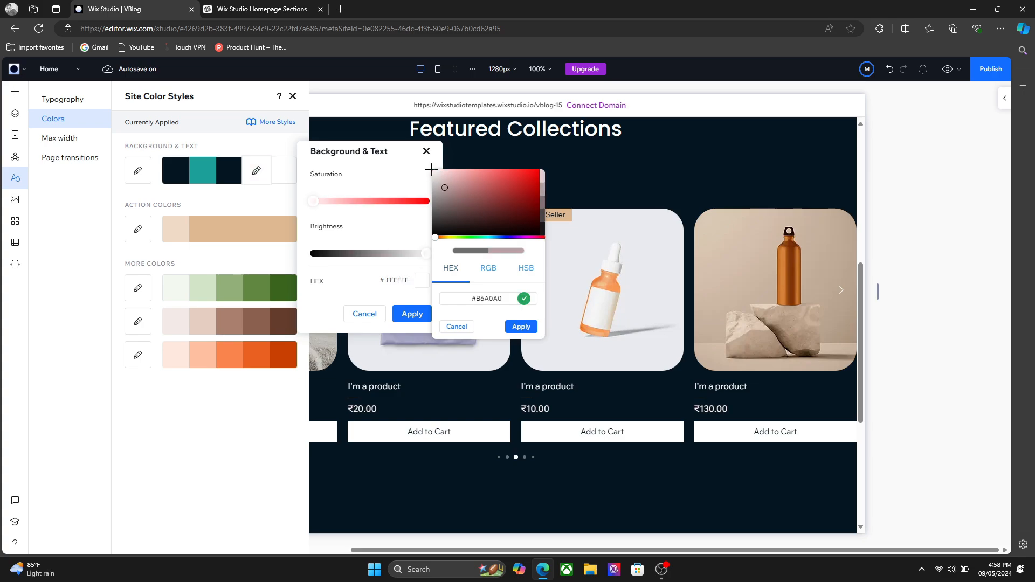
click(522, 327)
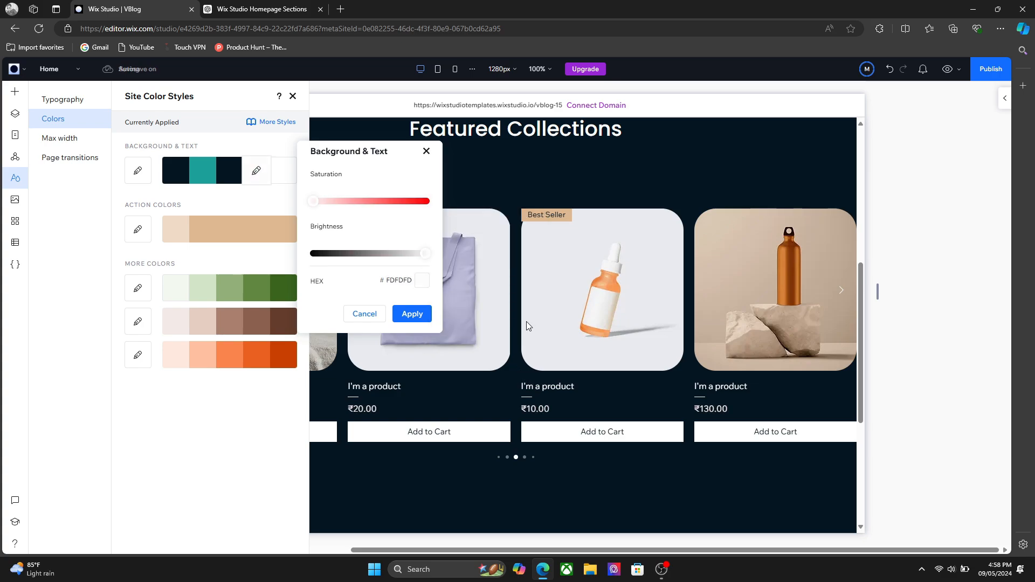
click(420, 317)
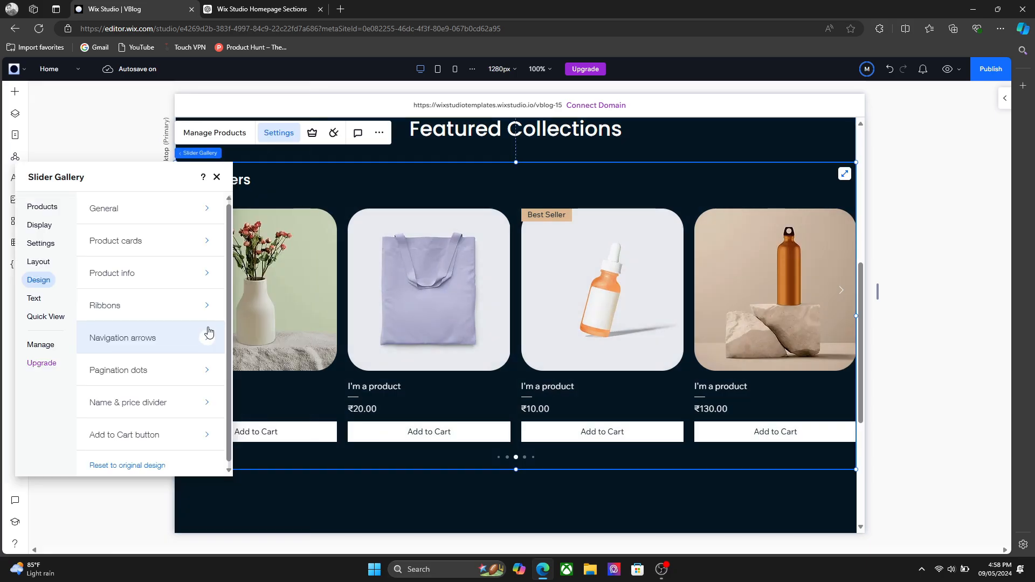
Give the gallery's navigation arrows a teal #1BA098 container fill at 100% opacity and set the arrow size to 37 px
click(207, 336)
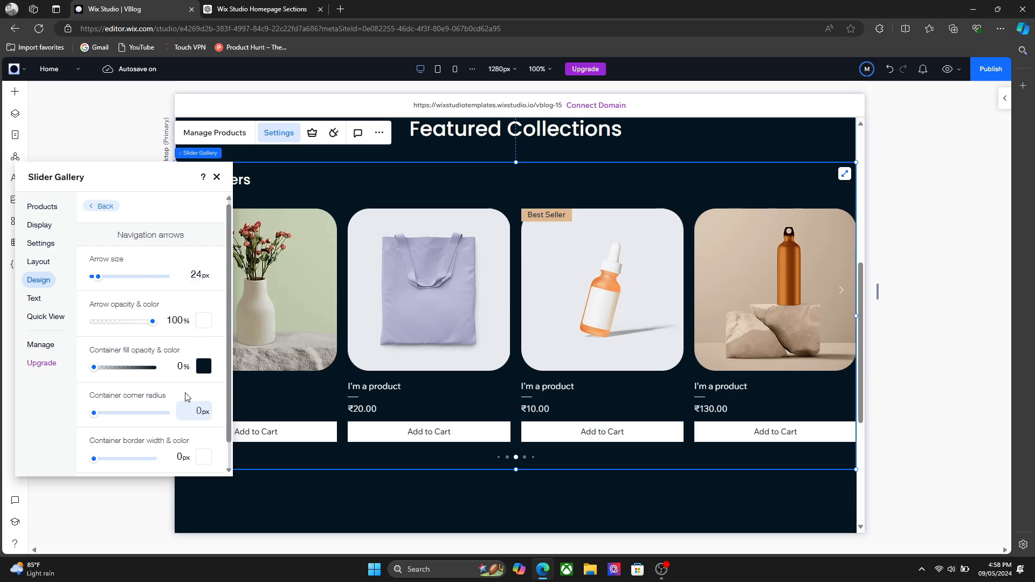
click(204, 366)
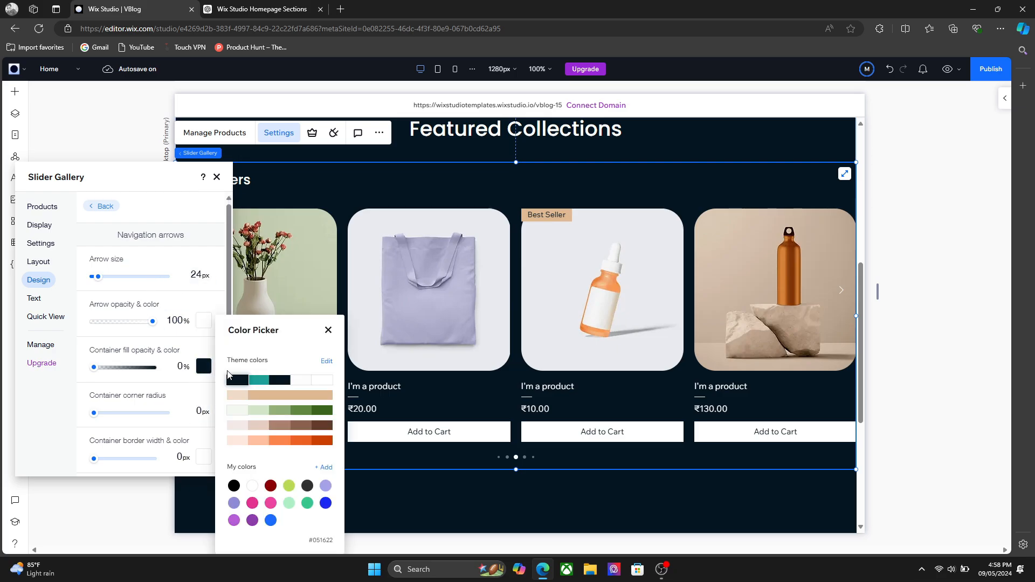
click(266, 381)
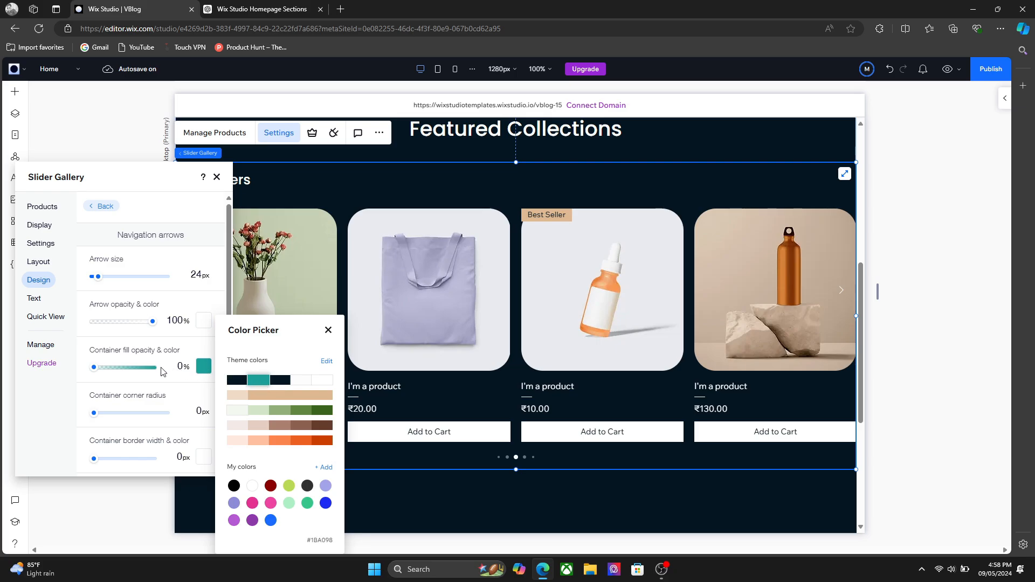
click(151, 372)
click(151, 367)
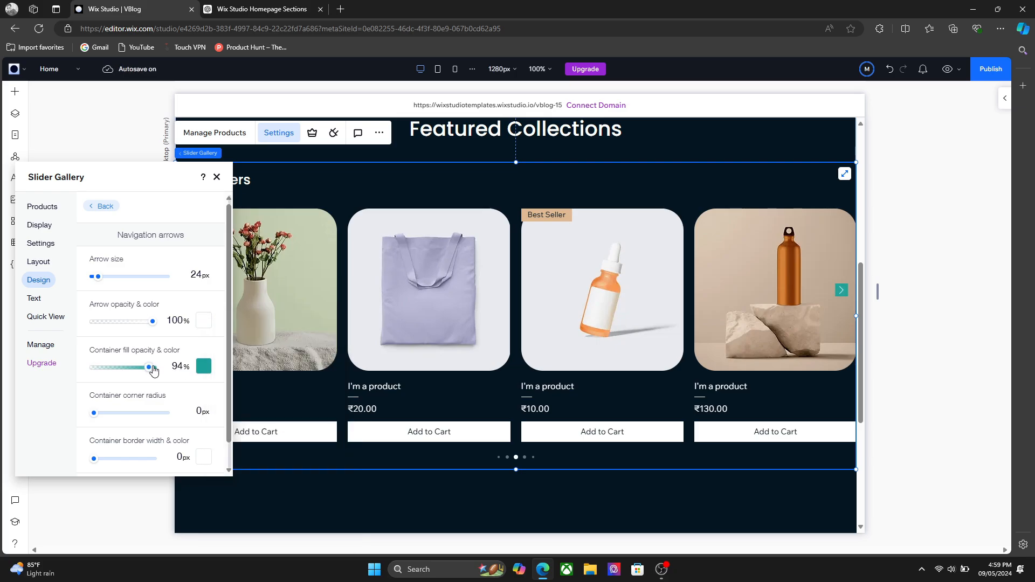
drag(154, 371, 173, 364)
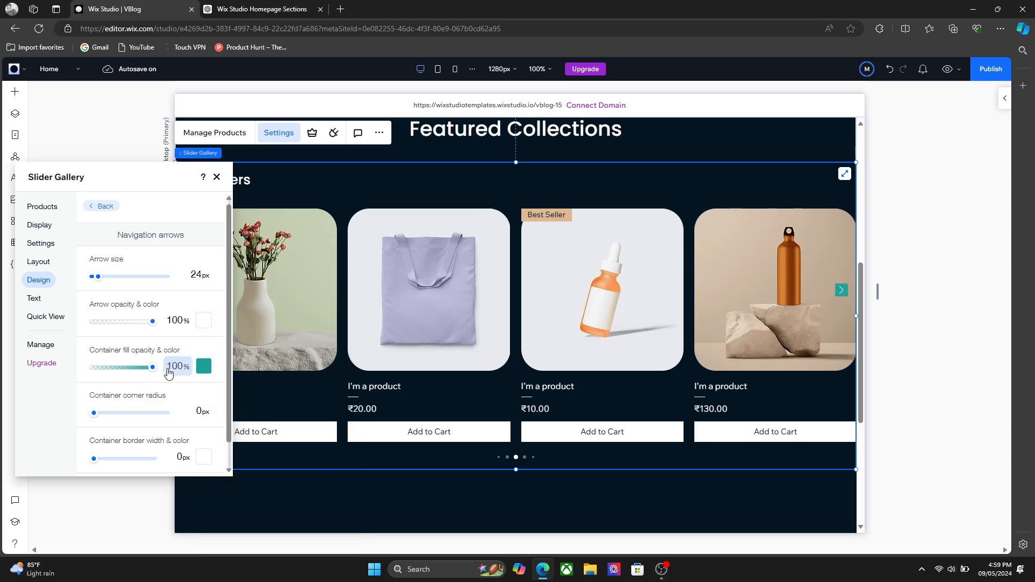
click(105, 277)
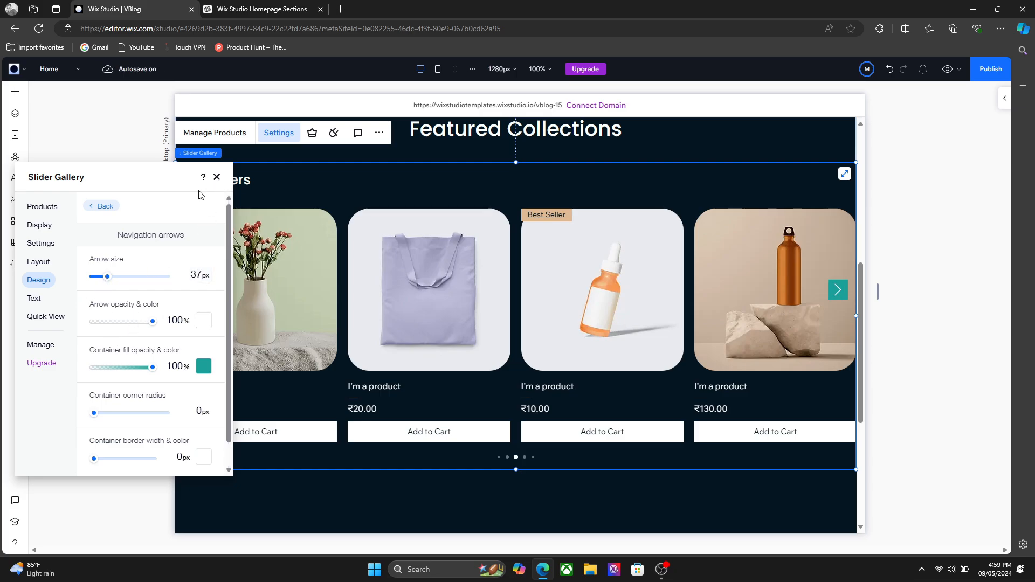
Set the slider gallery's title text to "Best Sellers" and move the settings window clear of the title
click(34, 298)
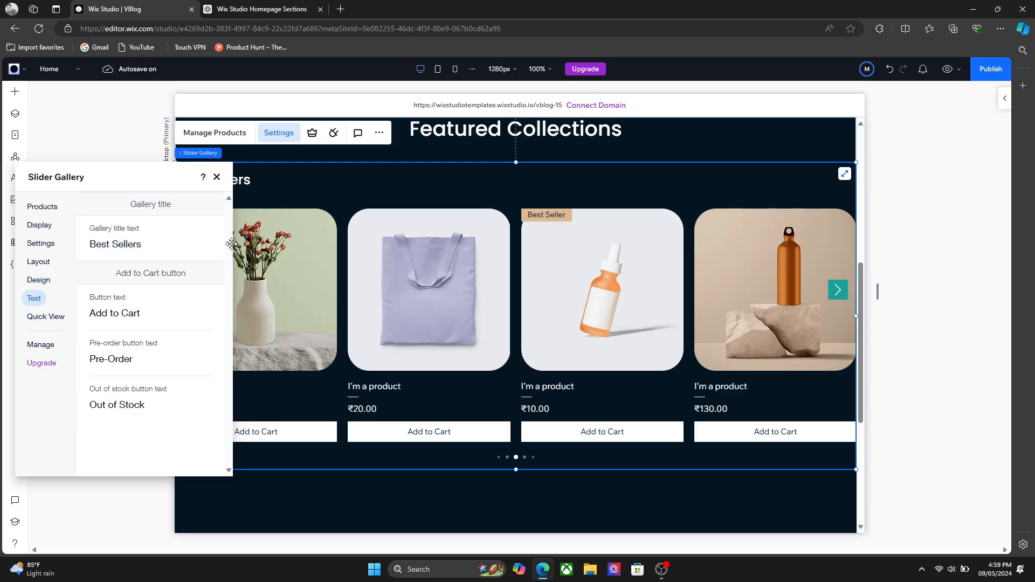
click(137, 241)
drag(128, 187, 305, 178)
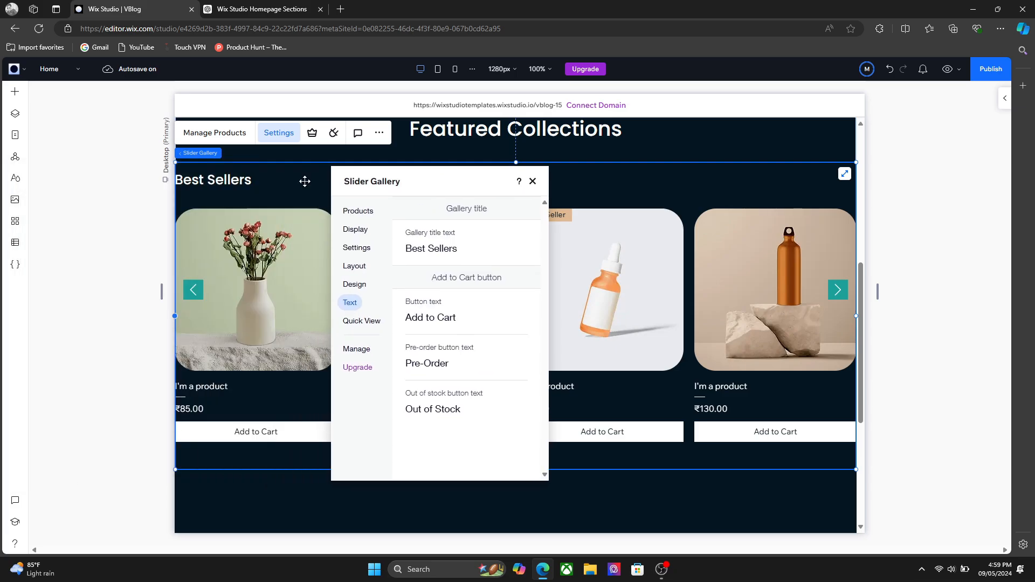
Review the Add to Cart, pre-order and out-of-stock button texts and the Quick View pop-up design options
click(439, 316)
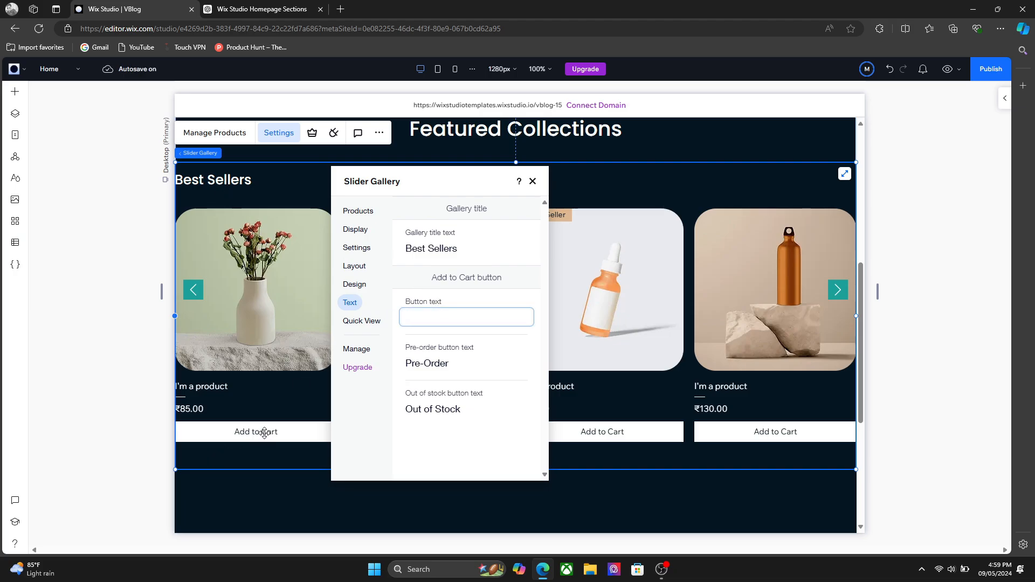
click(442, 364)
click(460, 406)
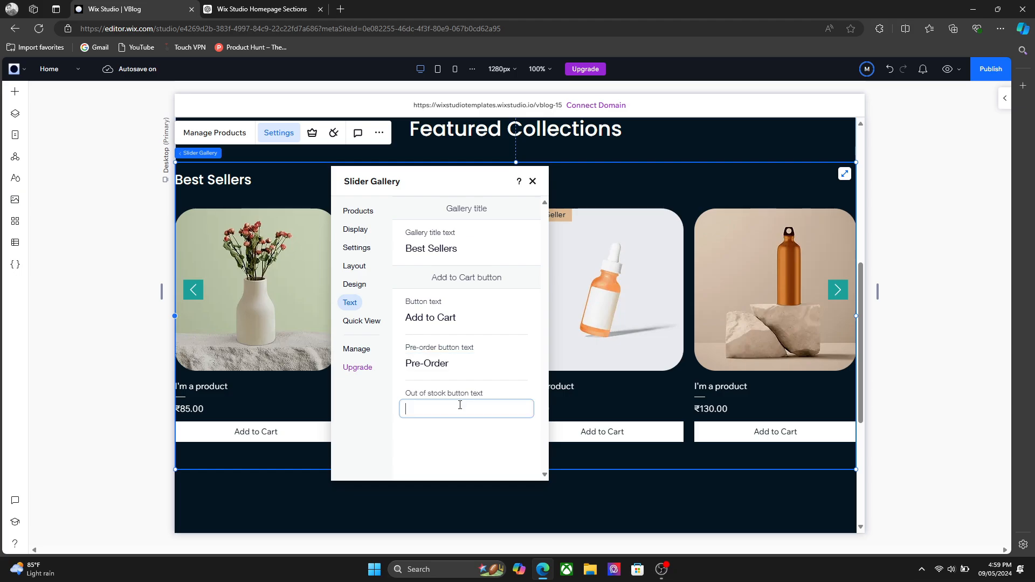
click(445, 436)
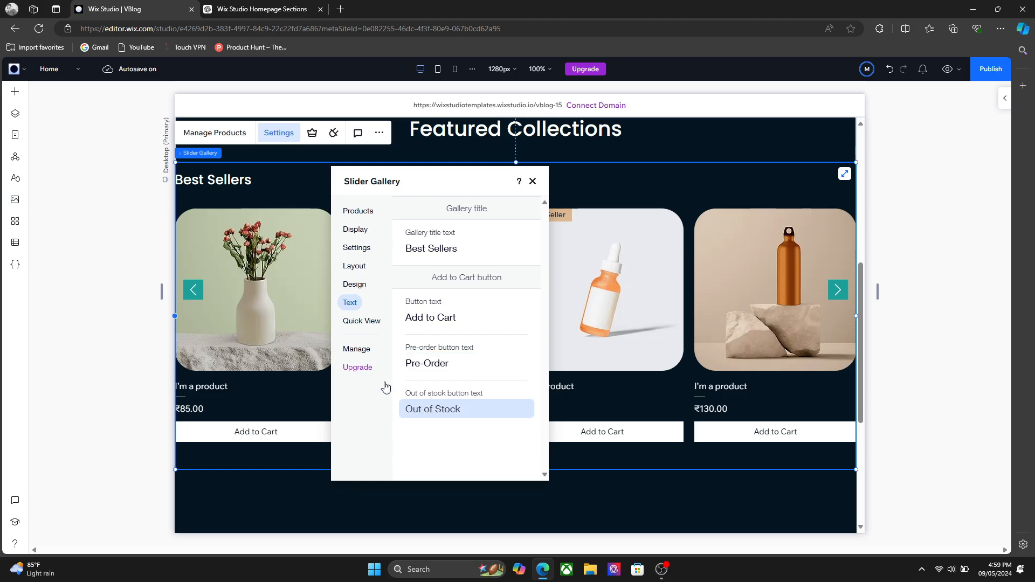
click(359, 321)
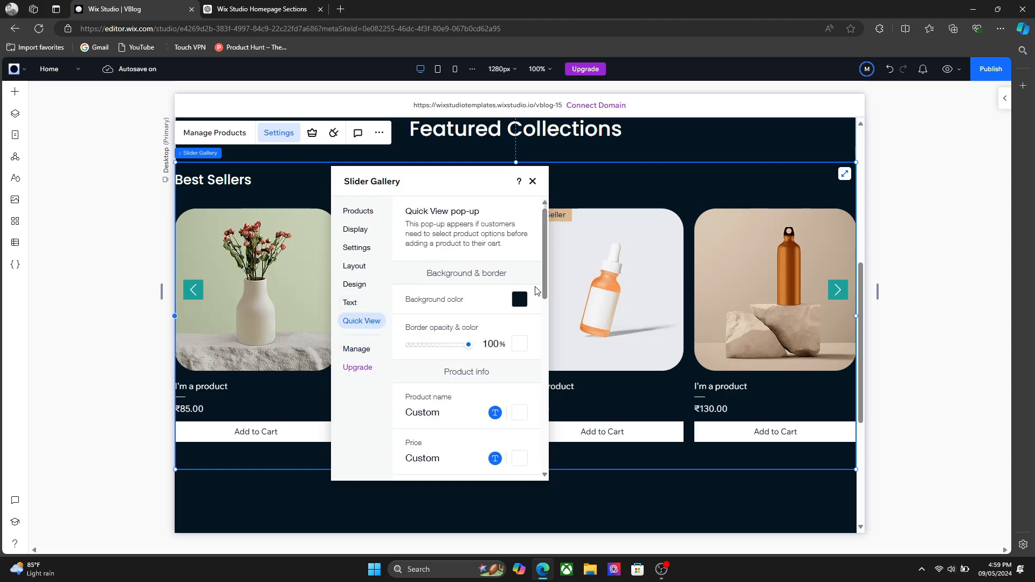
scroll(537, 302, down, 3)
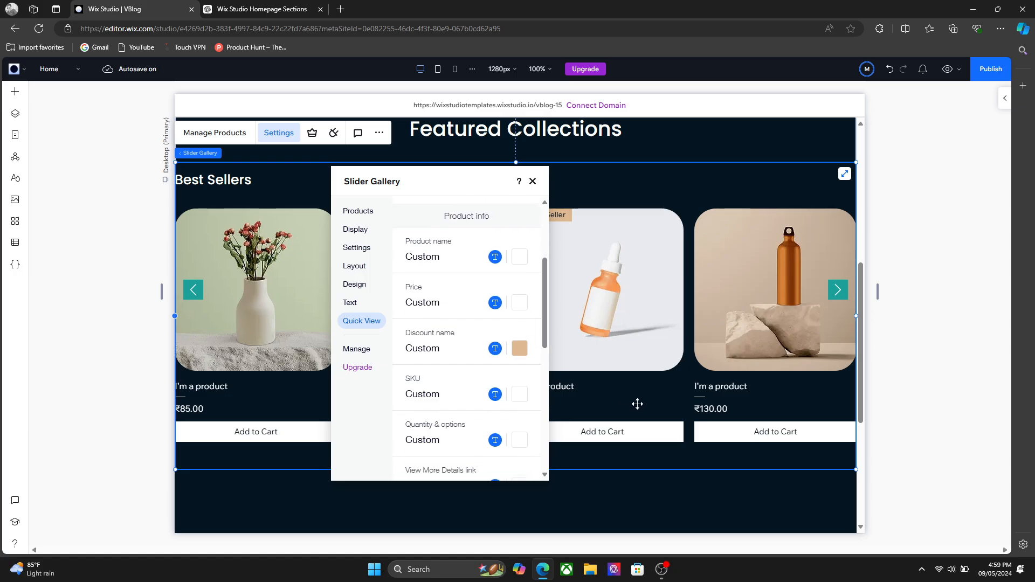
Turn on the Quick View button for the gallery's product cards
click(358, 212)
click(357, 229)
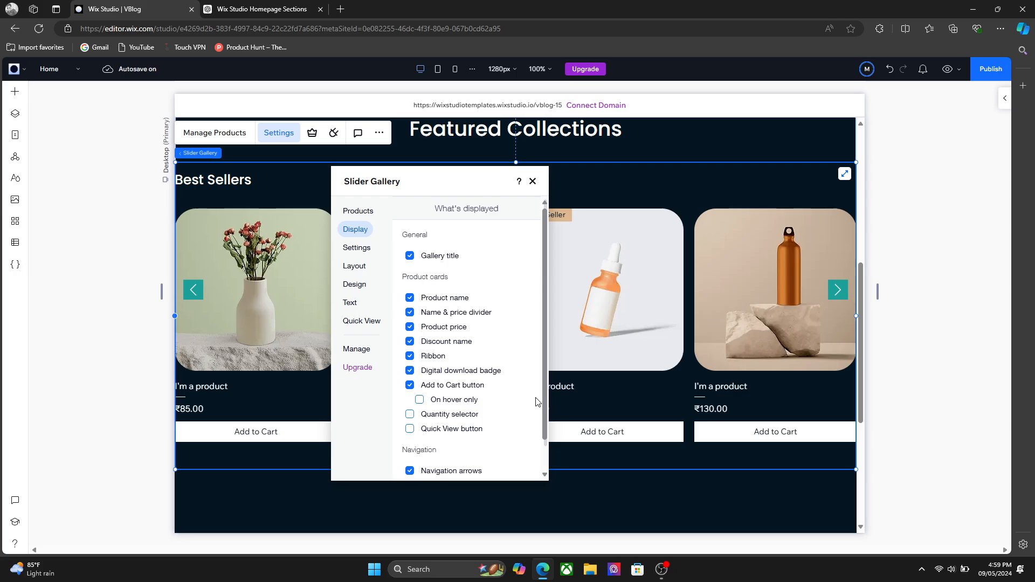
click(455, 433)
scroll(545, 455, down, 1)
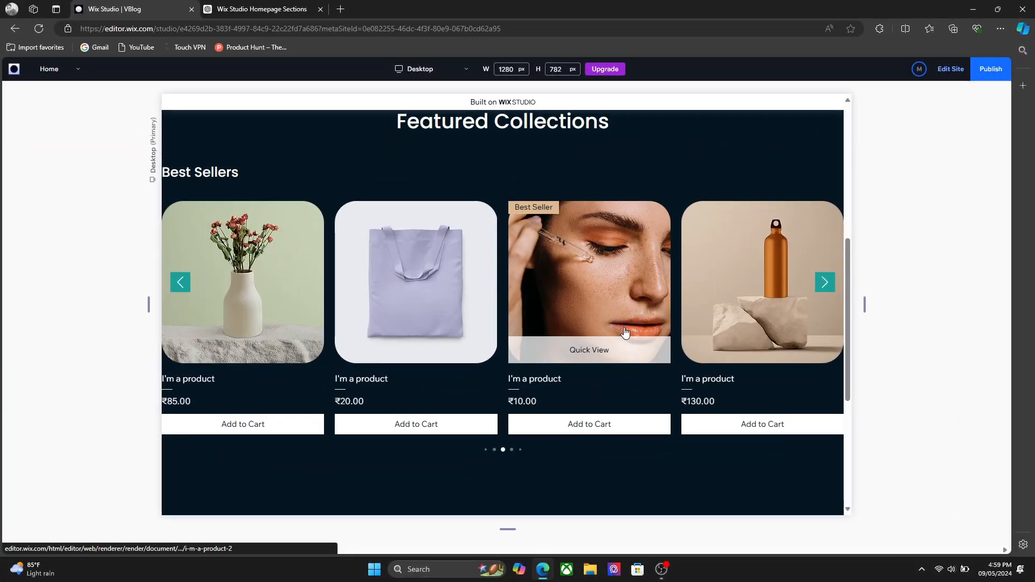
In the site preview, open Quick View for the Best Seller product, switch to its second image, and close the pop-up
click(593, 350)
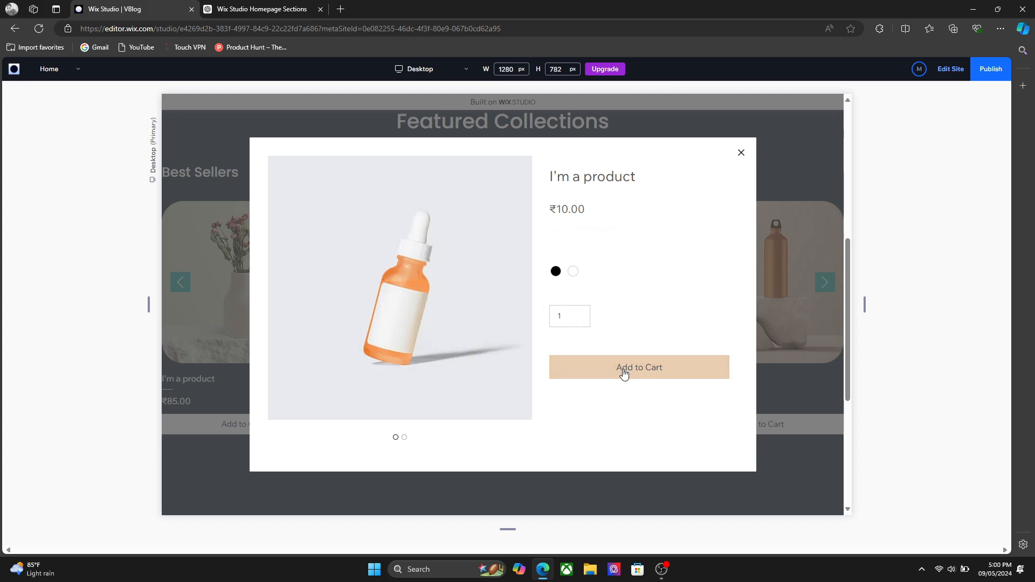
click(405, 437)
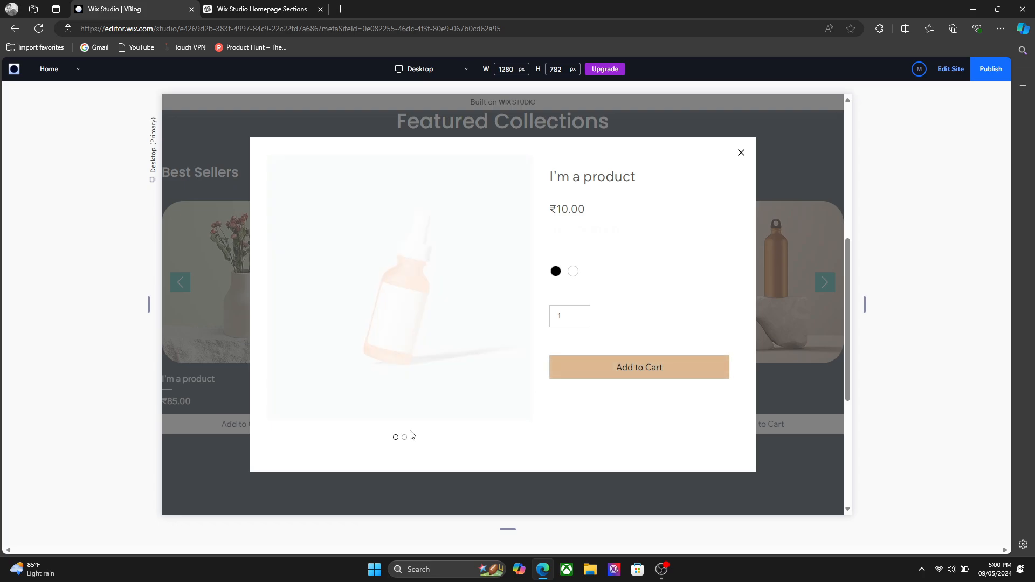
click(736, 156)
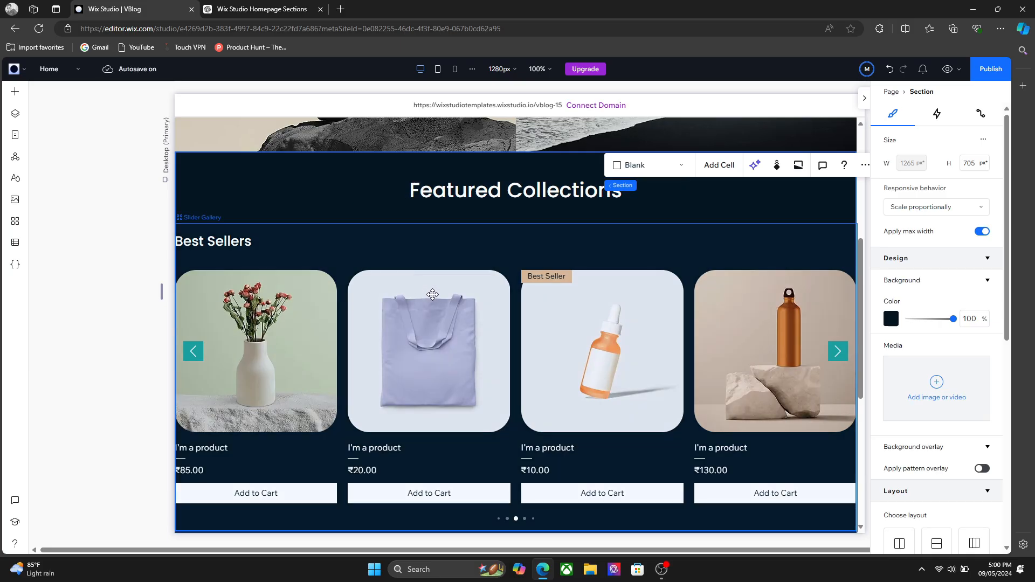
Set the Featured Collections section's right and left padding to 50 px each
click(528, 309)
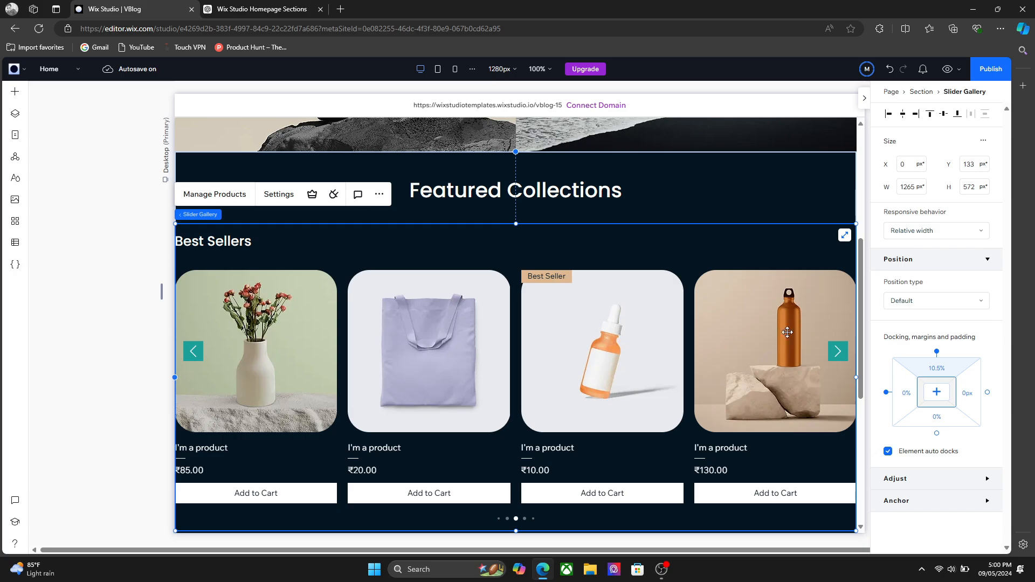
click(736, 198)
scroll(1000, 304, down, 7)
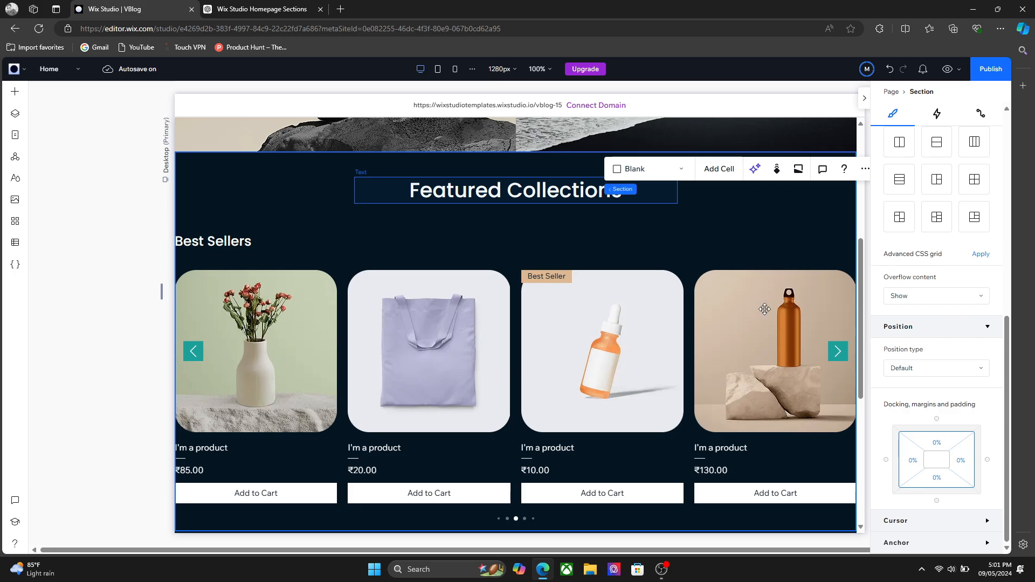
click(934, 443)
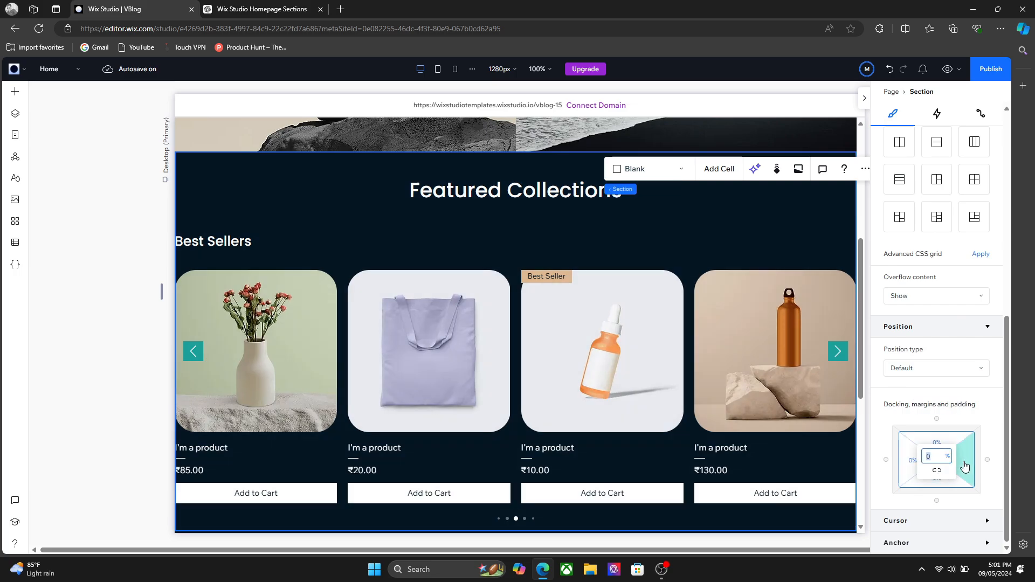
text(50px)
key(Return)
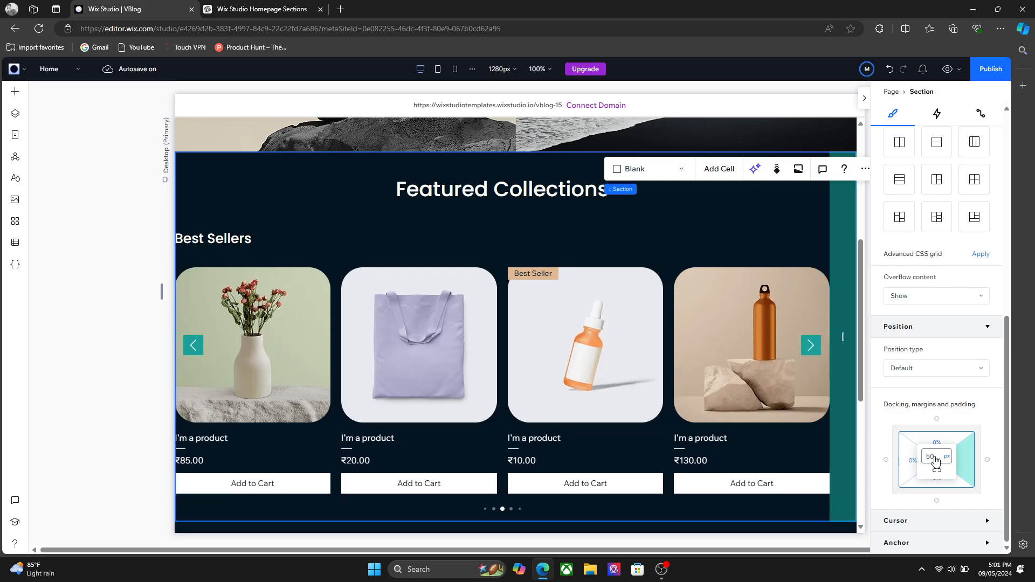
click(906, 468)
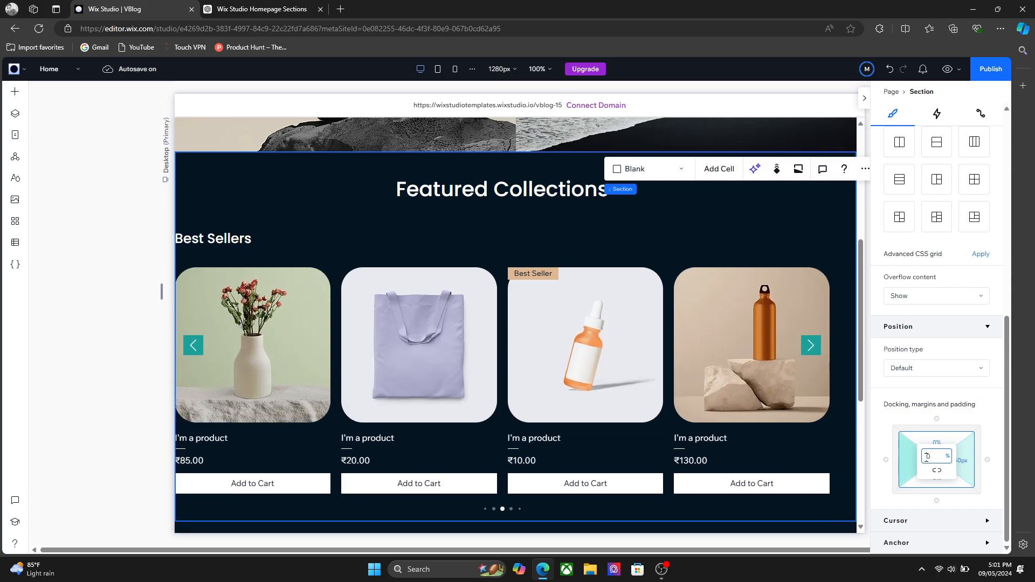
double_click(925, 458)
text(50px)
key(Return)
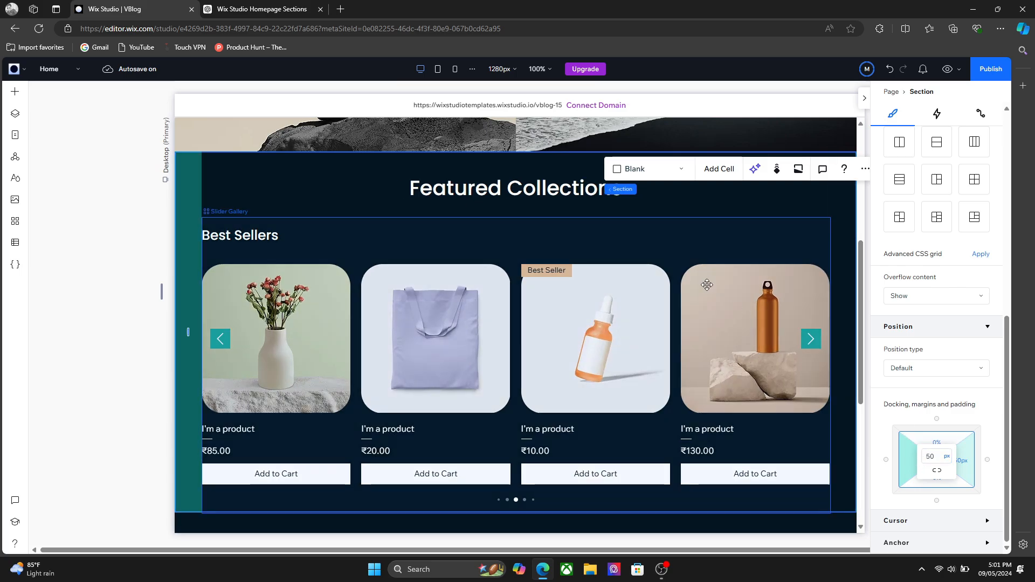
Check the Featured Collections section's side padding and the measurement units available for it, then reselect the slider gallery
click(373, 226)
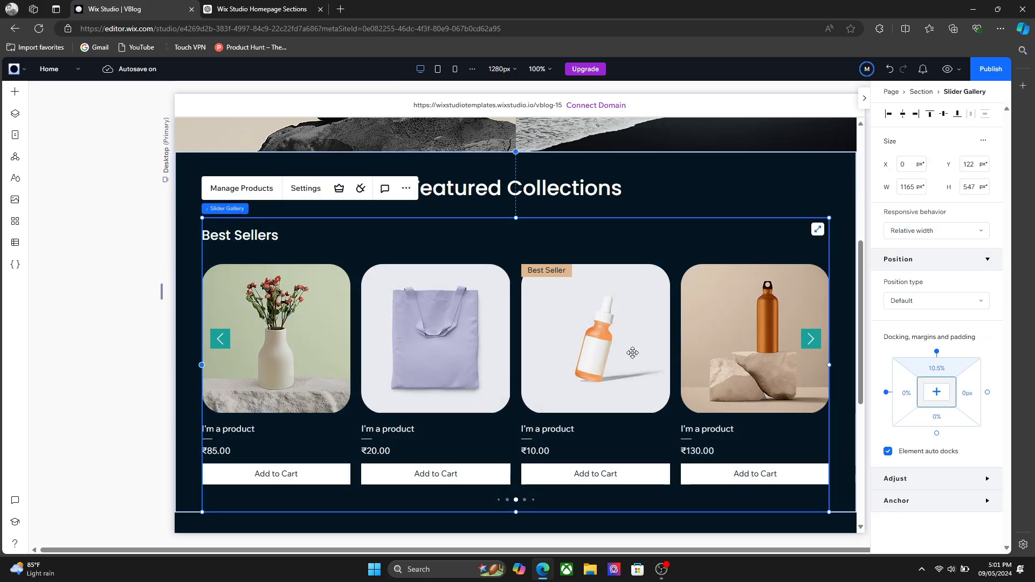
click(681, 170)
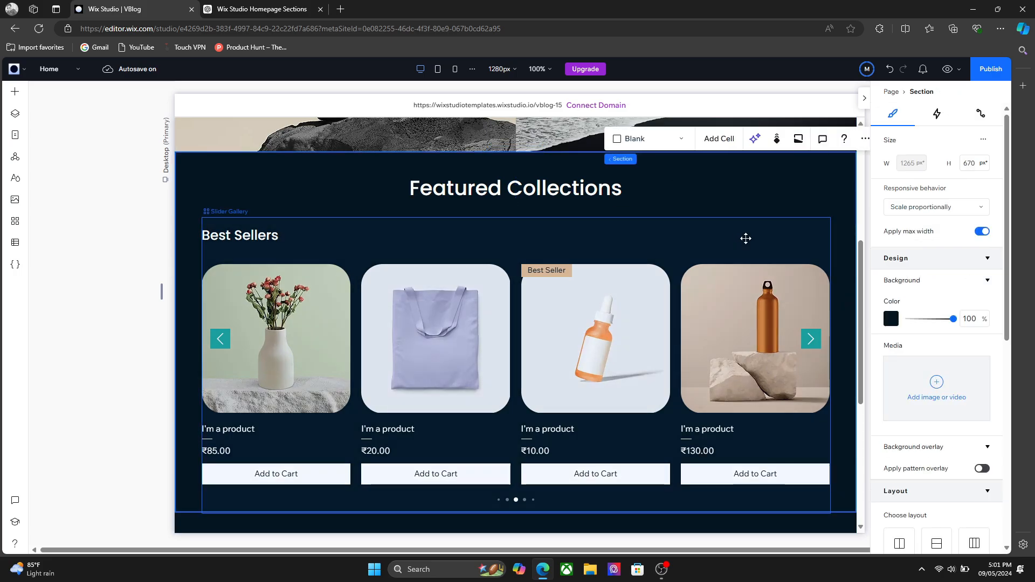
scroll(999, 355, down, 7)
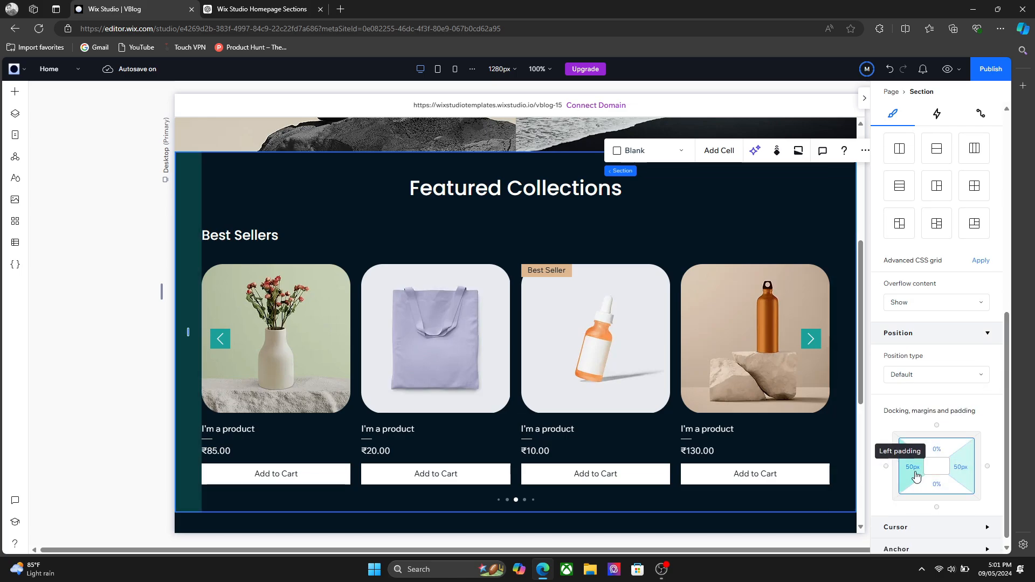
click(965, 474)
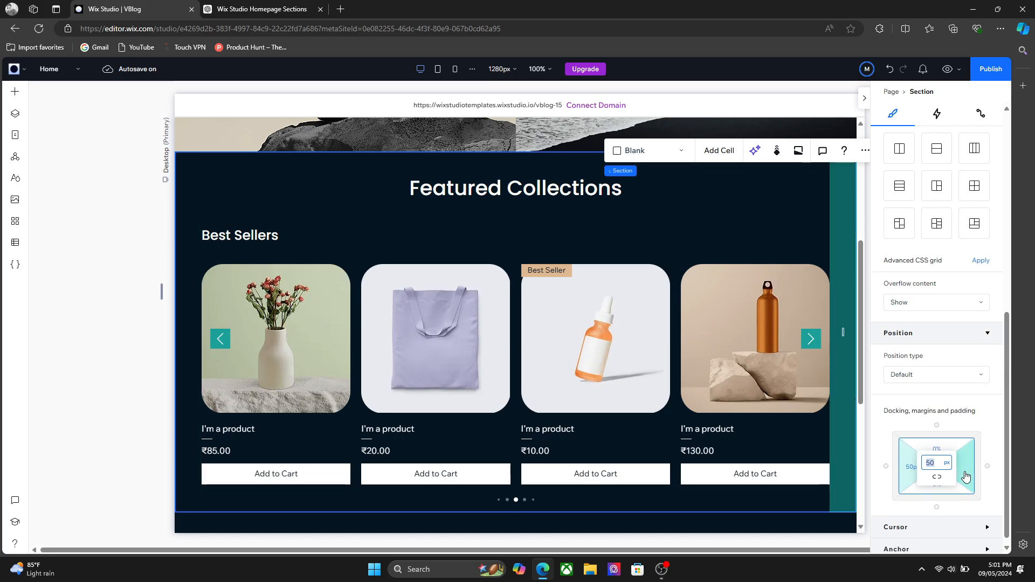
click(947, 464)
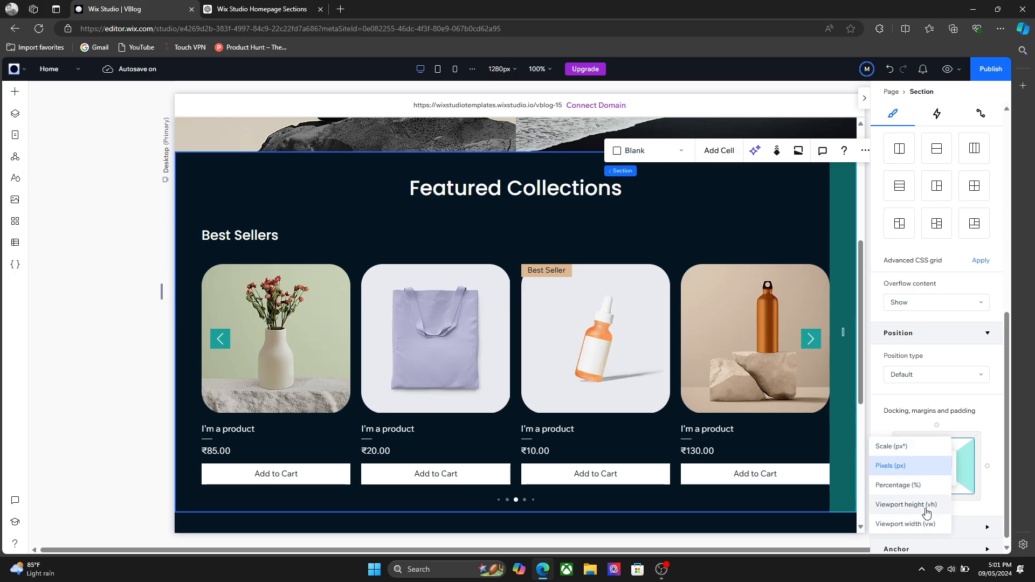
click(666, 339)
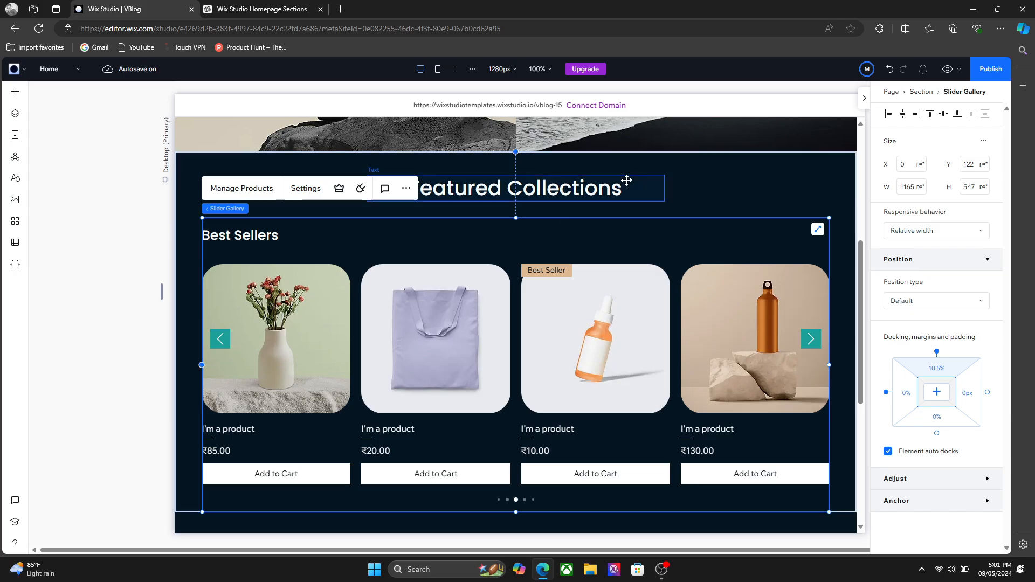
Combine the Featured Collections heading and the product slider gallery into one vertical stack
click(553, 195)
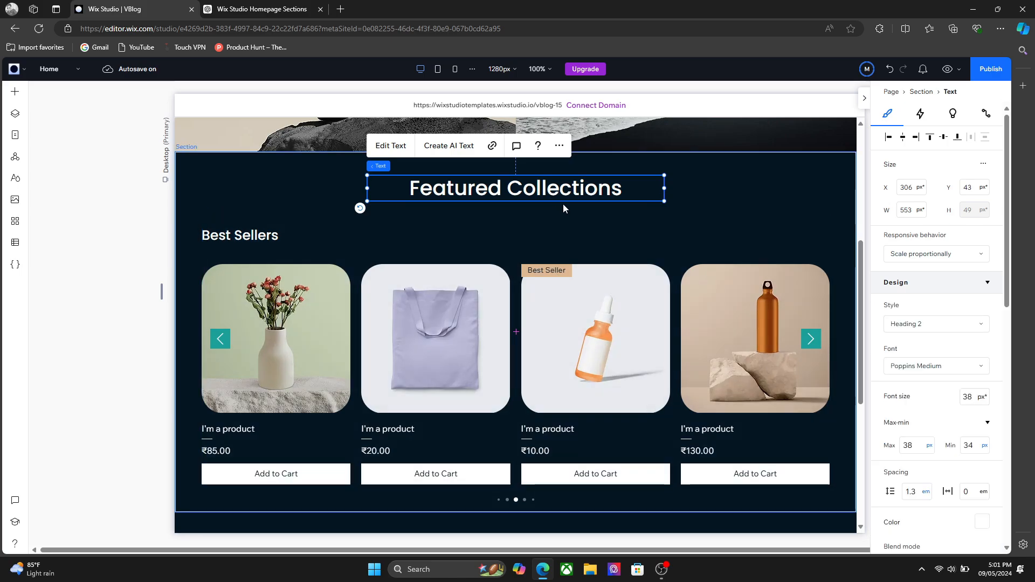
shift+click(552, 254)
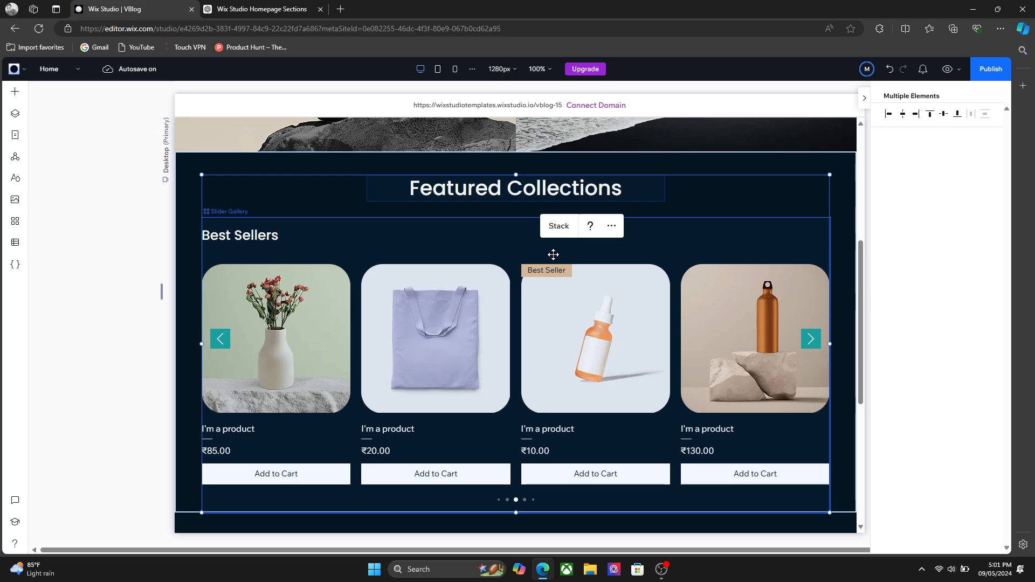
click(559, 227)
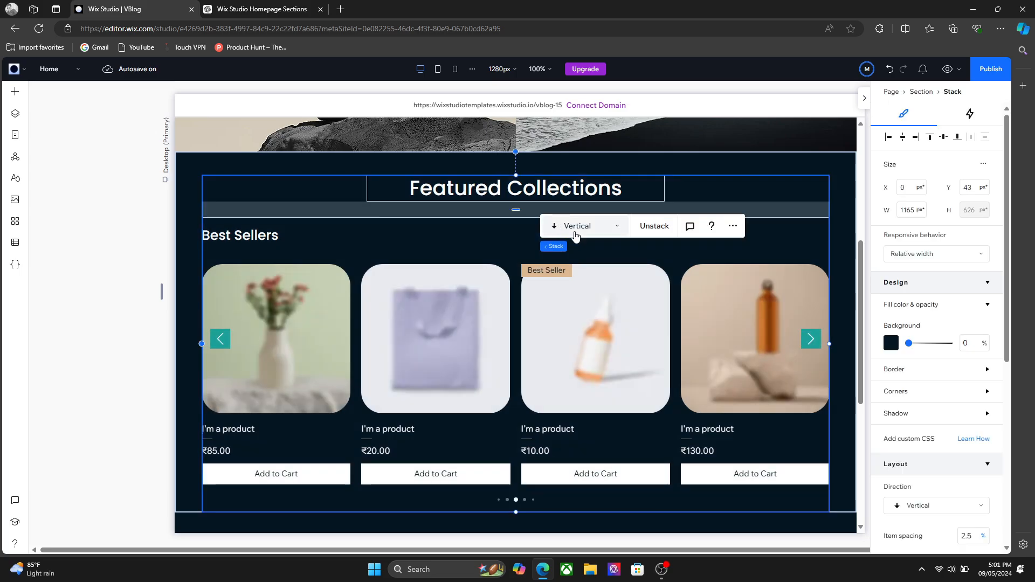
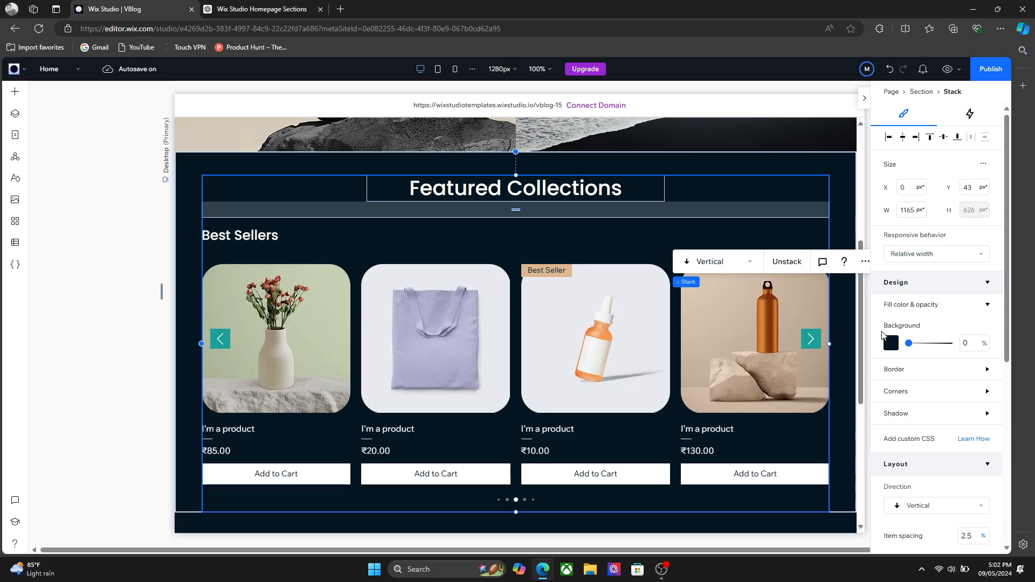
Set the bottom margin of the Featured Collections stack to 50 px
drag(861, 348, 856, 396)
click(548, 257)
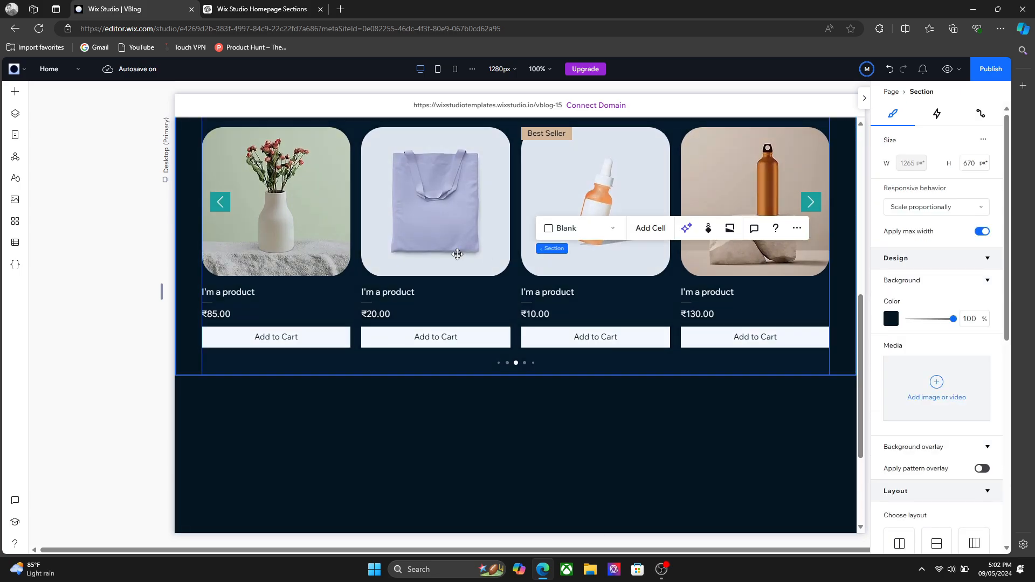
click(457, 249)
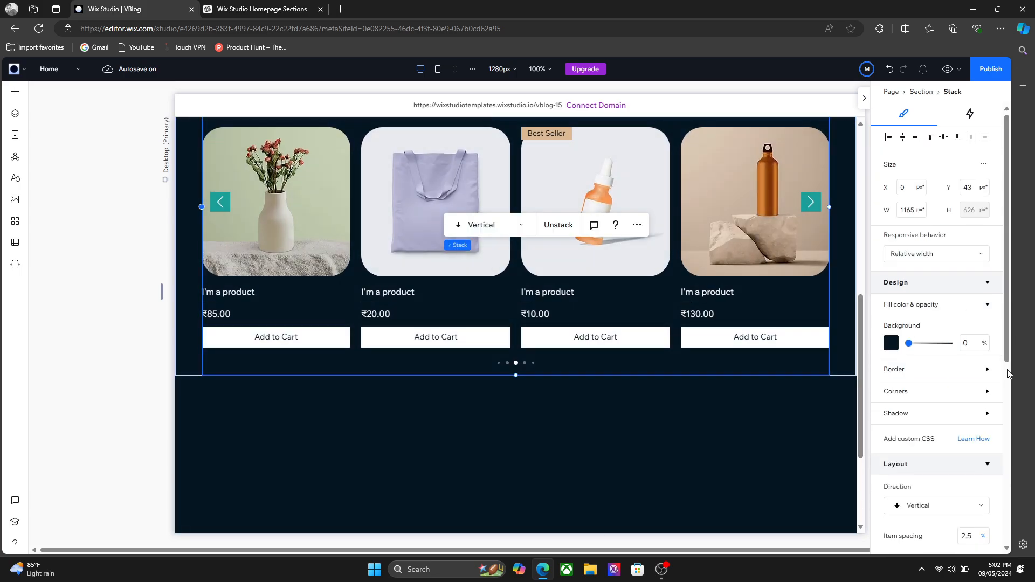
scroll(1007, 372, down, 6)
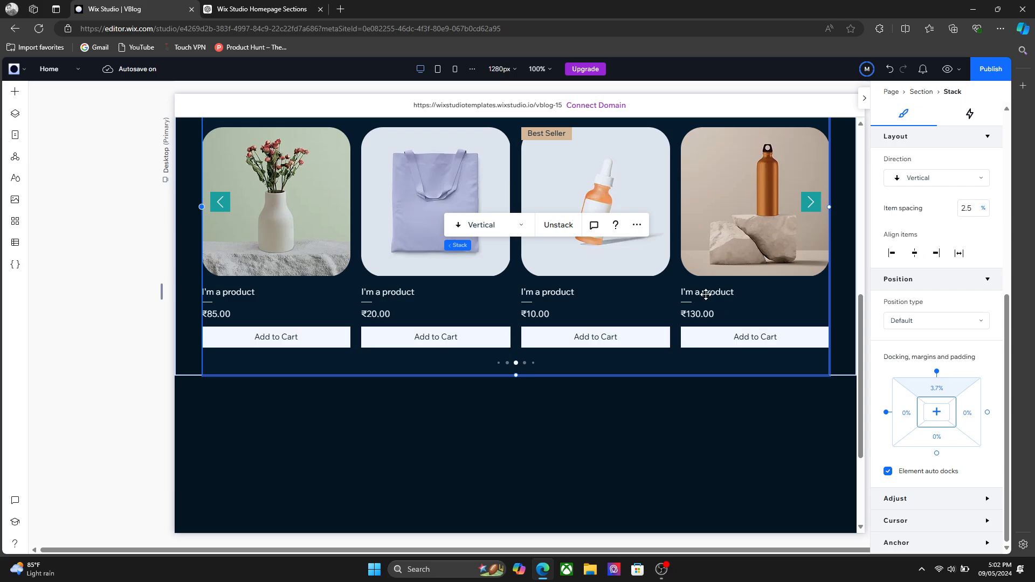
click(936, 412)
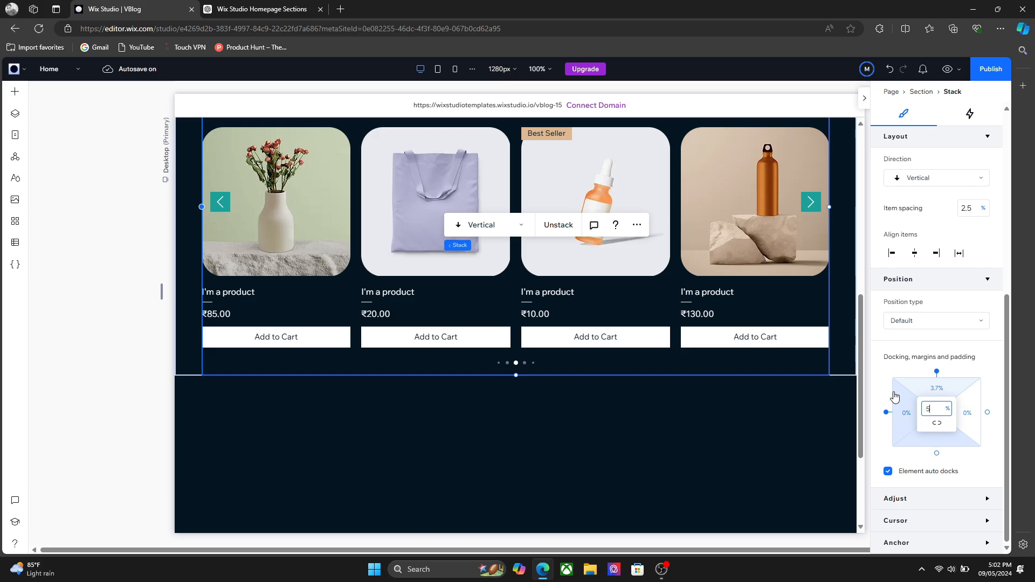
text(50px)
key(Return)
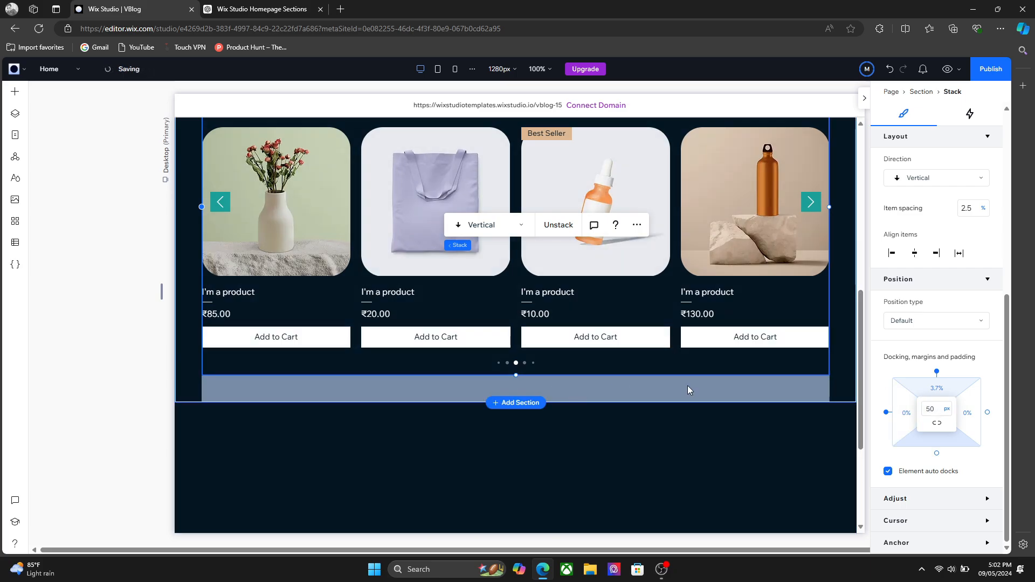
Set the Featured Collections section's responsive behavior to Fixed height
click(840, 373)
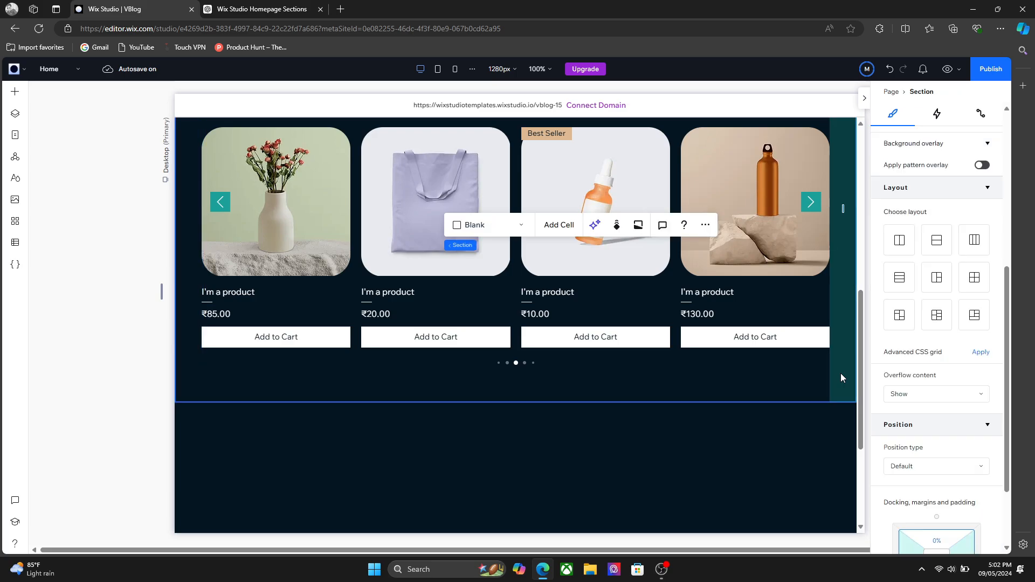
key(Escape)
scroll(741, 361, up, 5)
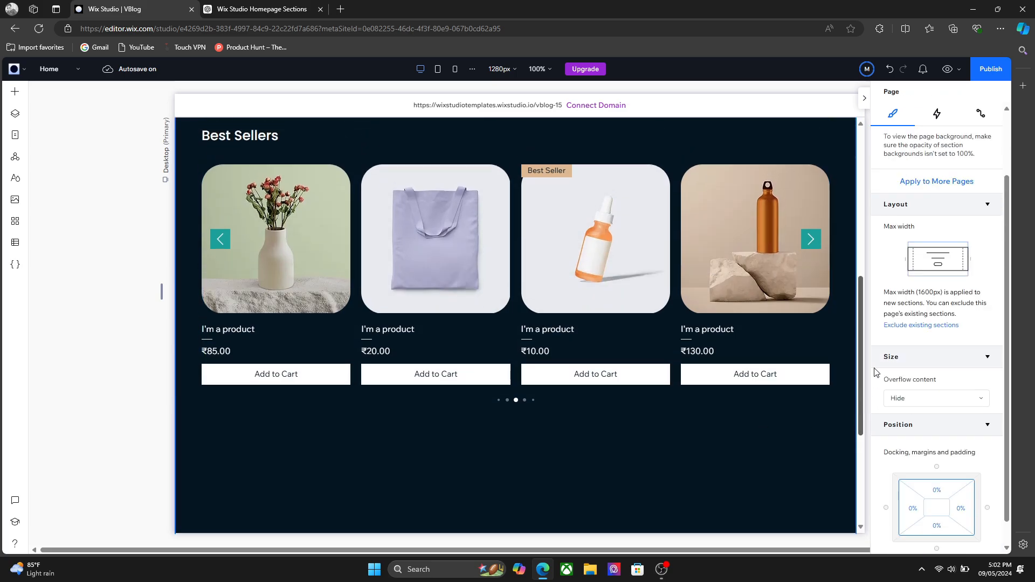
click(741, 357)
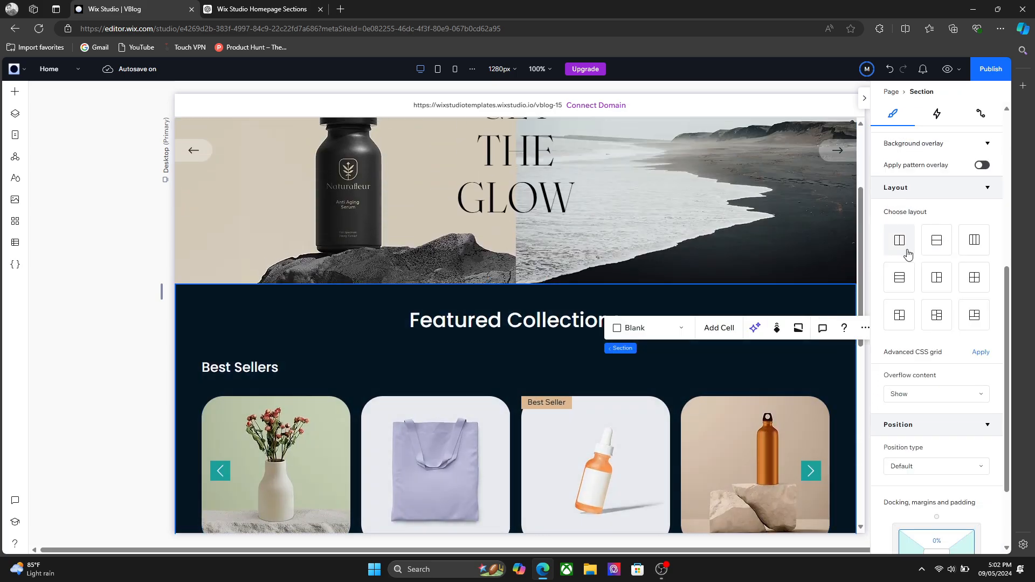
scroll(969, 200, up, 6)
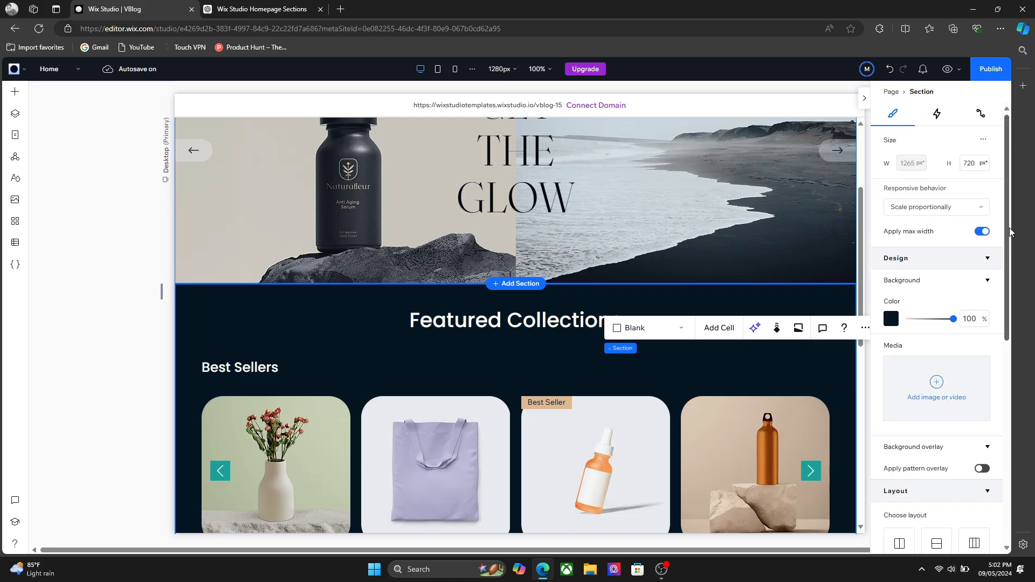
click(938, 207)
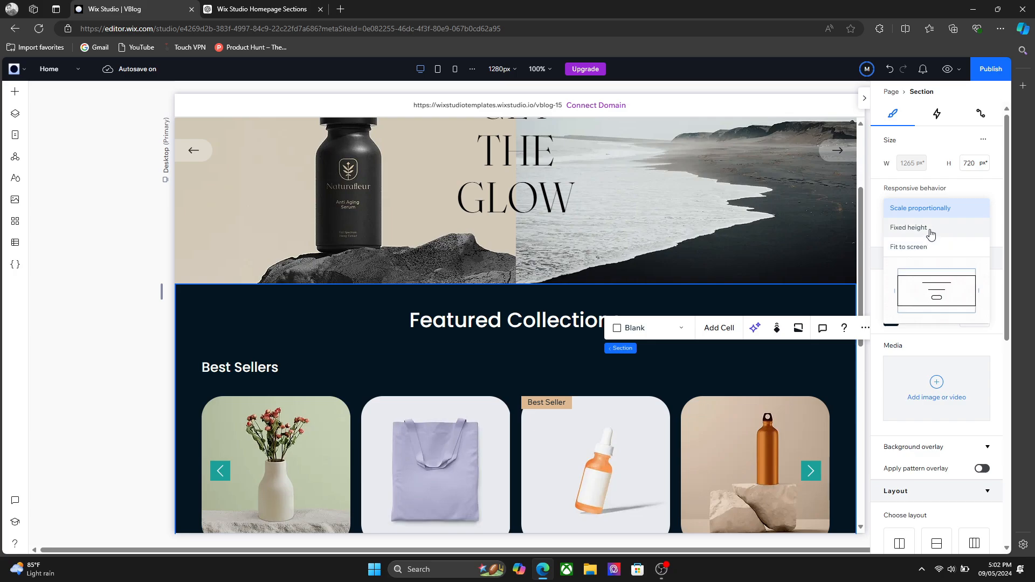
click(914, 227)
scroll(867, 393, down, 6)
scroll(867, 393, up, 5)
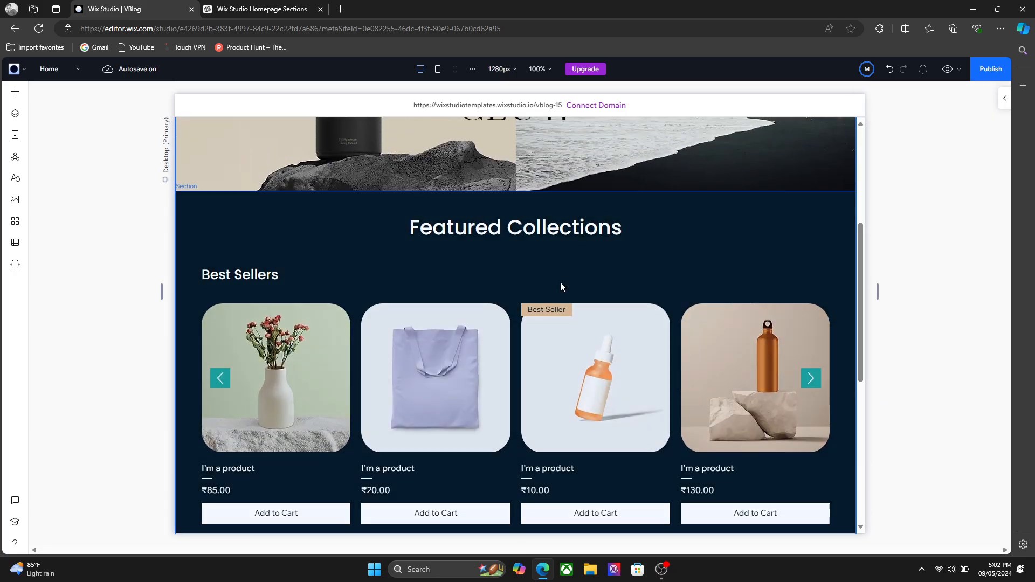
click(482, 262)
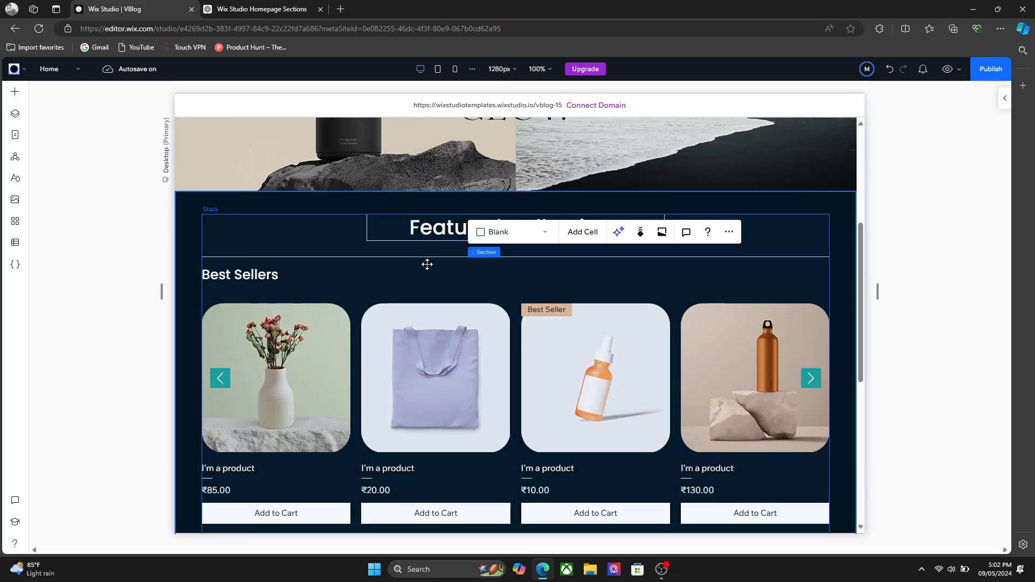
click(862, 362)
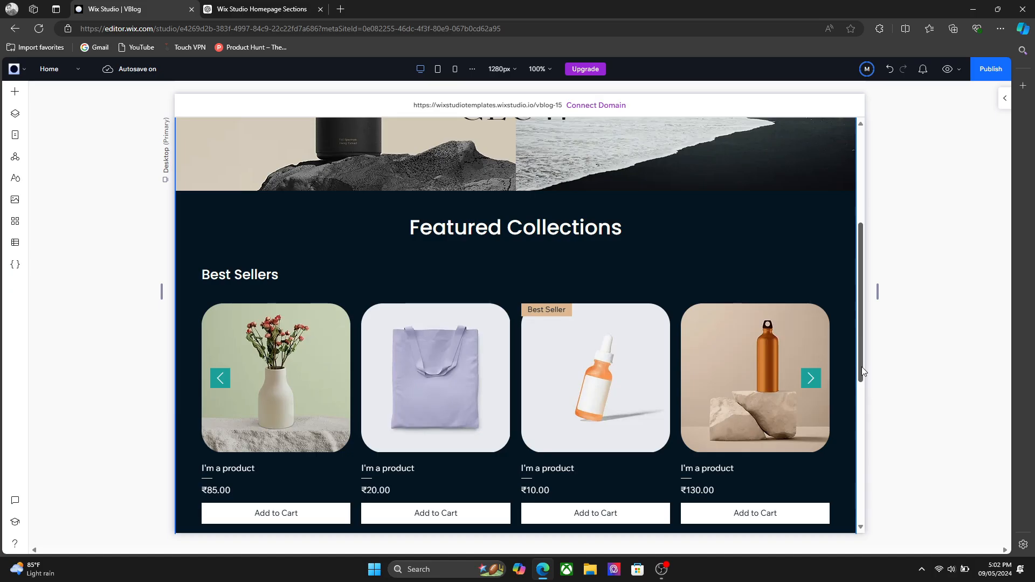
drag(861, 367, 857, 462)
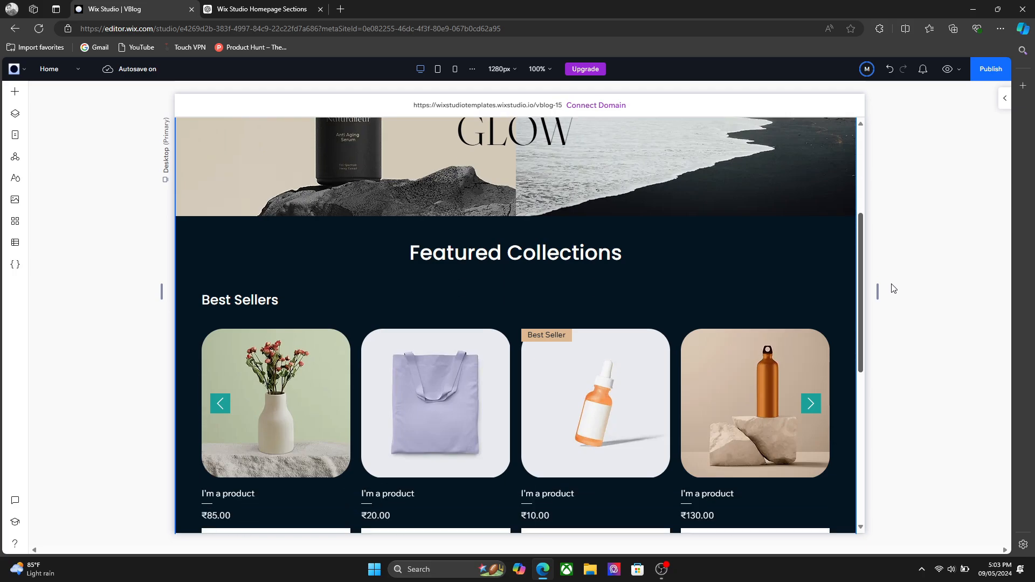
Shorten the empty section beneath Featured Collections to roughly half its height
scroll(892, 289, down, 5)
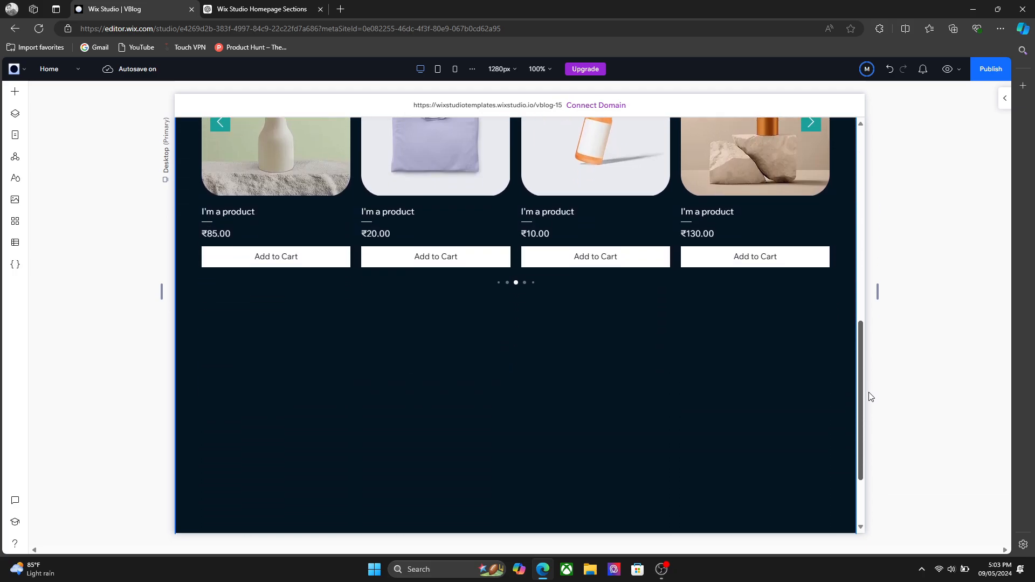
scroll(869, 399, down, 1)
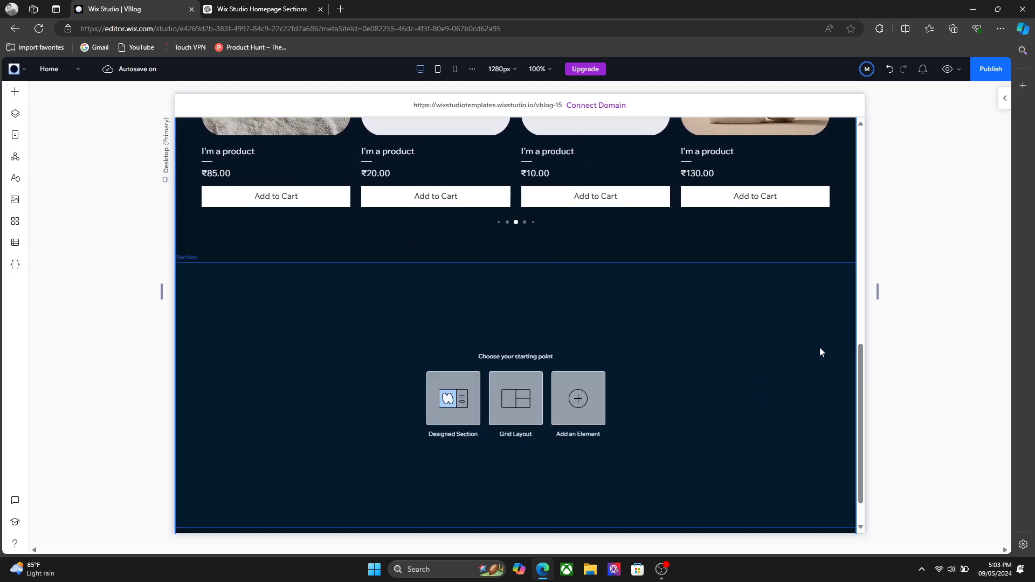
scroll(862, 424, down, 1)
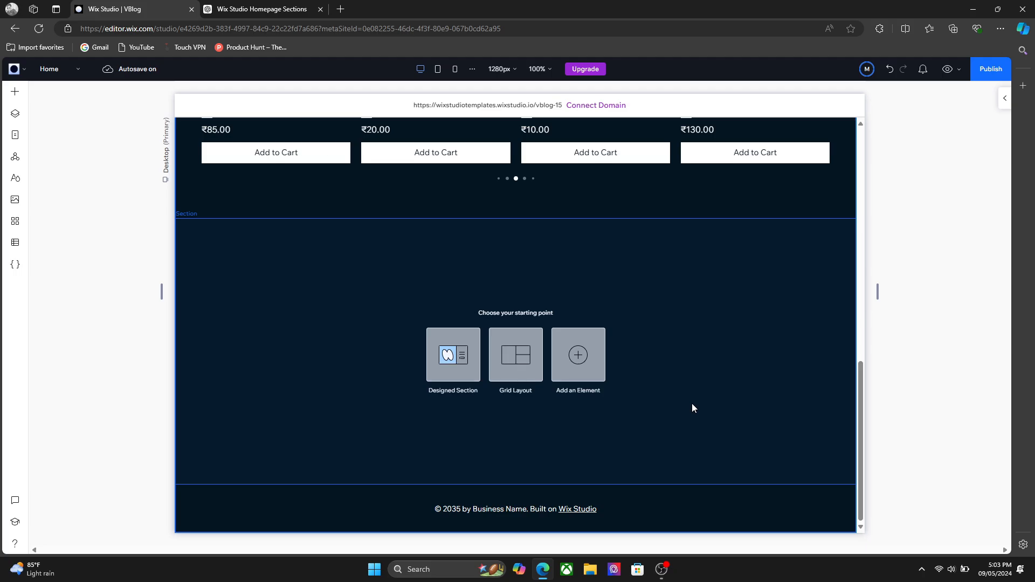
click(692, 408)
drag(647, 482, 684, 352)
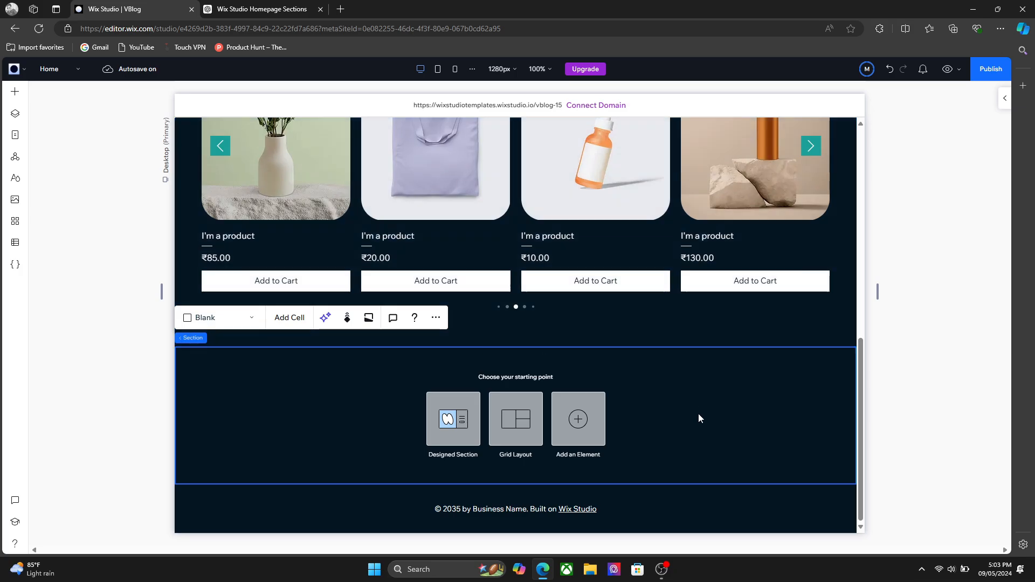
scroll(524, 372, up, 1)
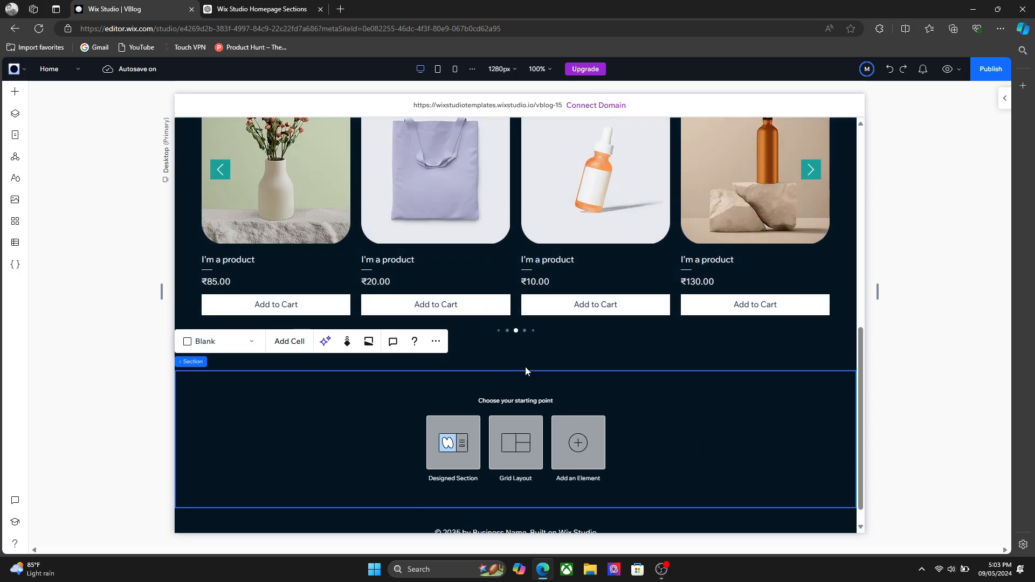
Add a blank three-card repeater to the empty section and widen it to about 1165 px, in line with the product slider
click(14, 93)
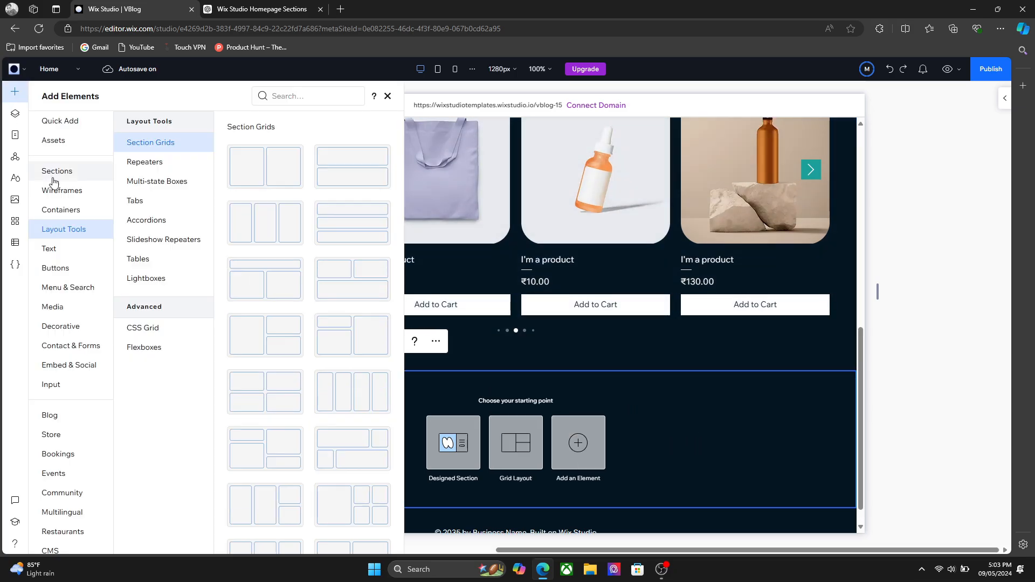
click(163, 168)
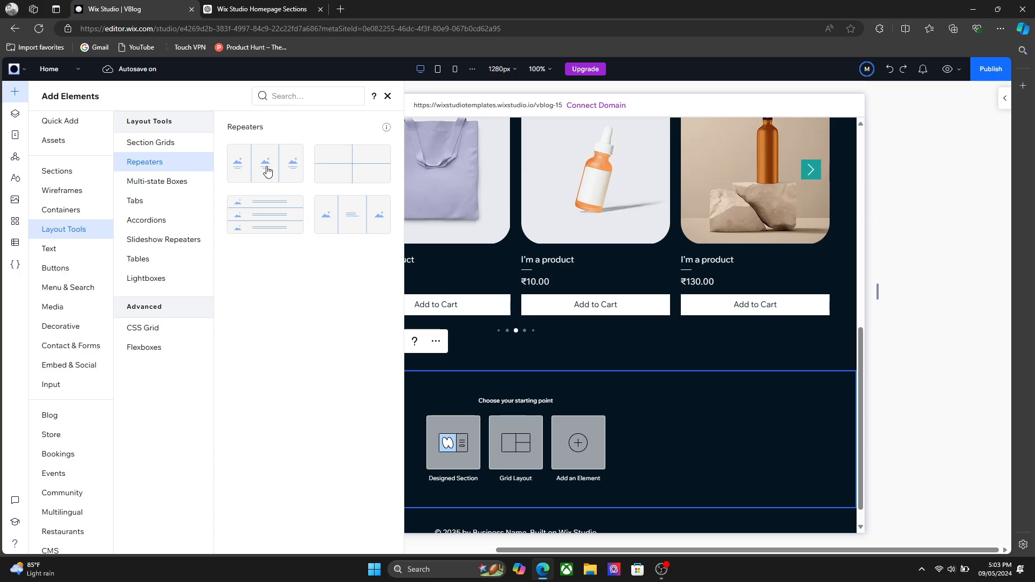
drag(265, 171, 312, 416)
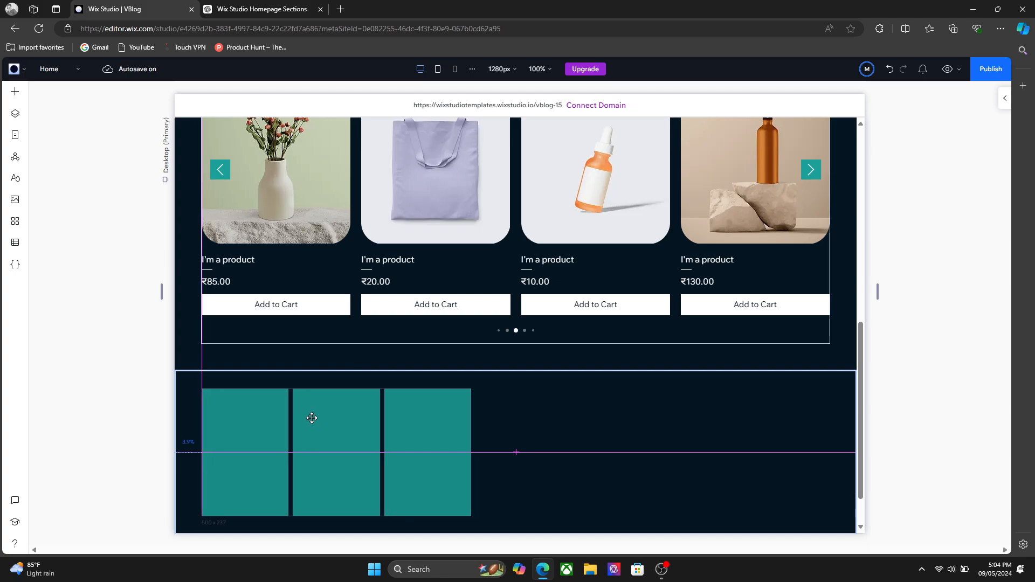
drag(471, 440, 824, 431)
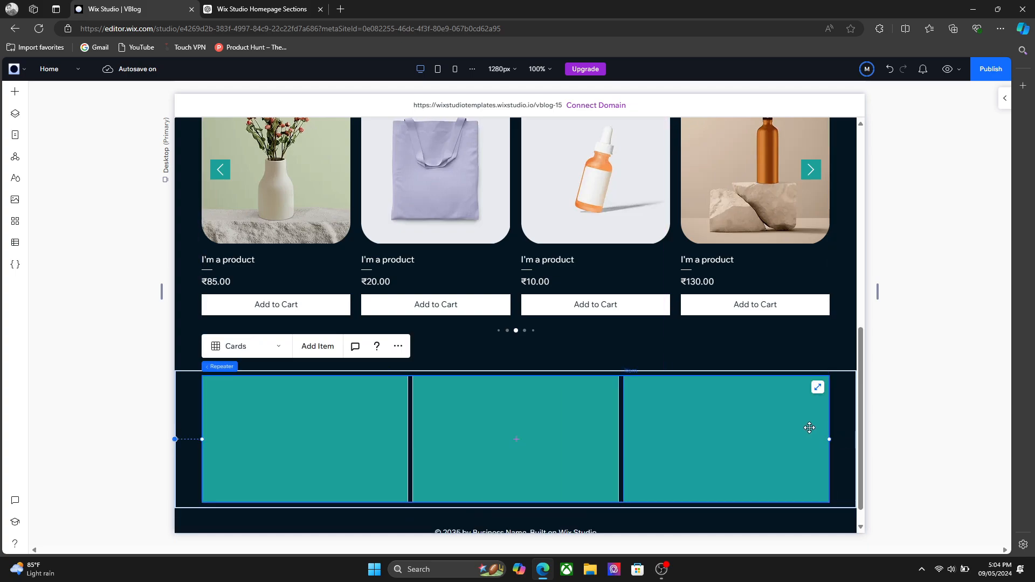
click(326, 416)
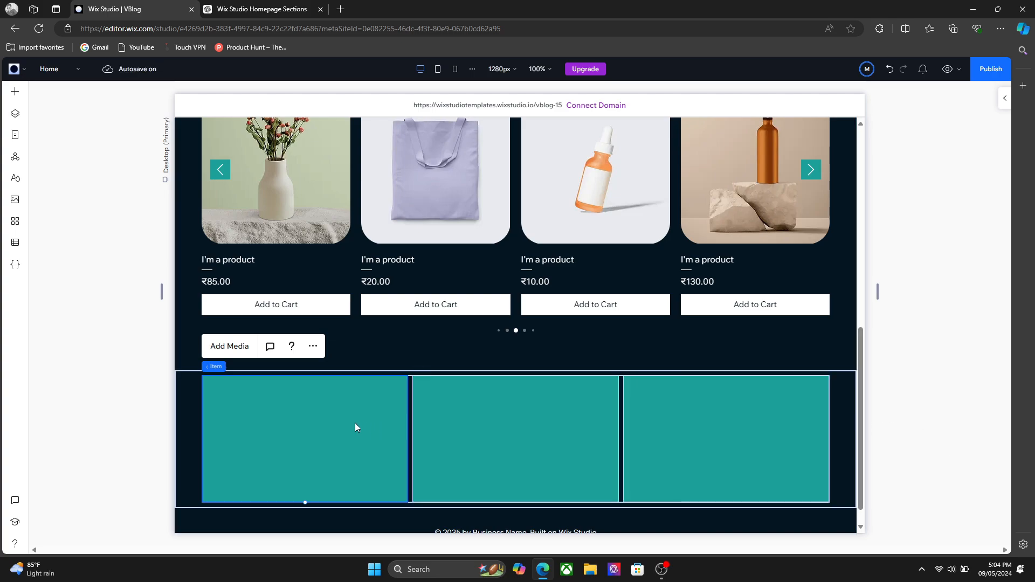
scroll(861, 275, up, 8)
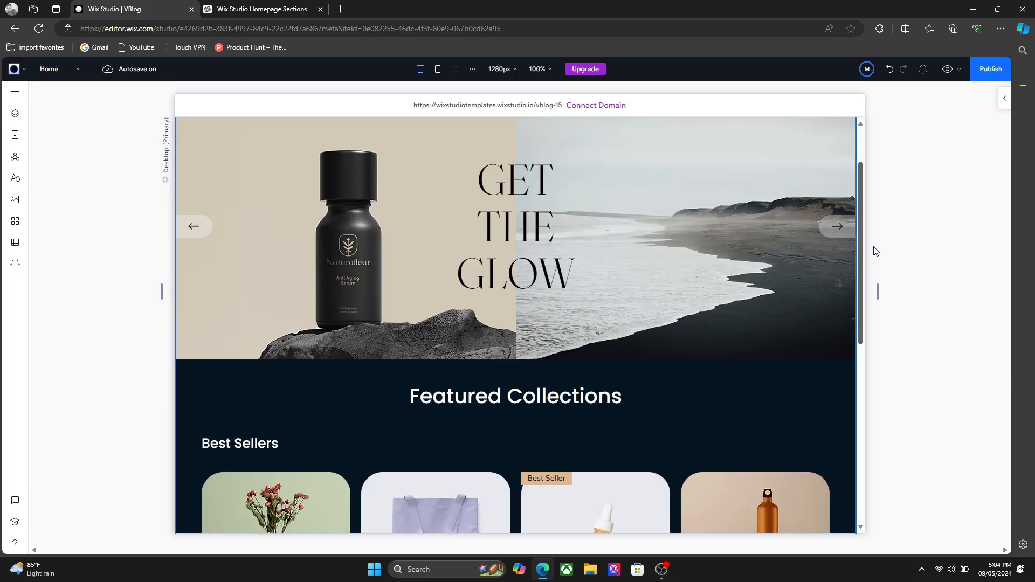
click(751, 244)
click(752, 243)
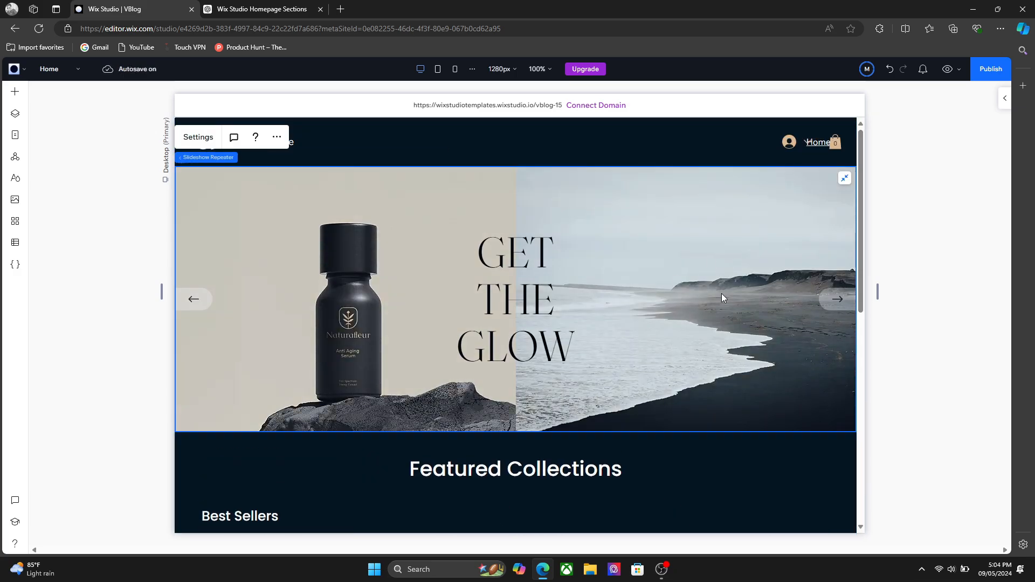
scroll(559, 377, down, 10)
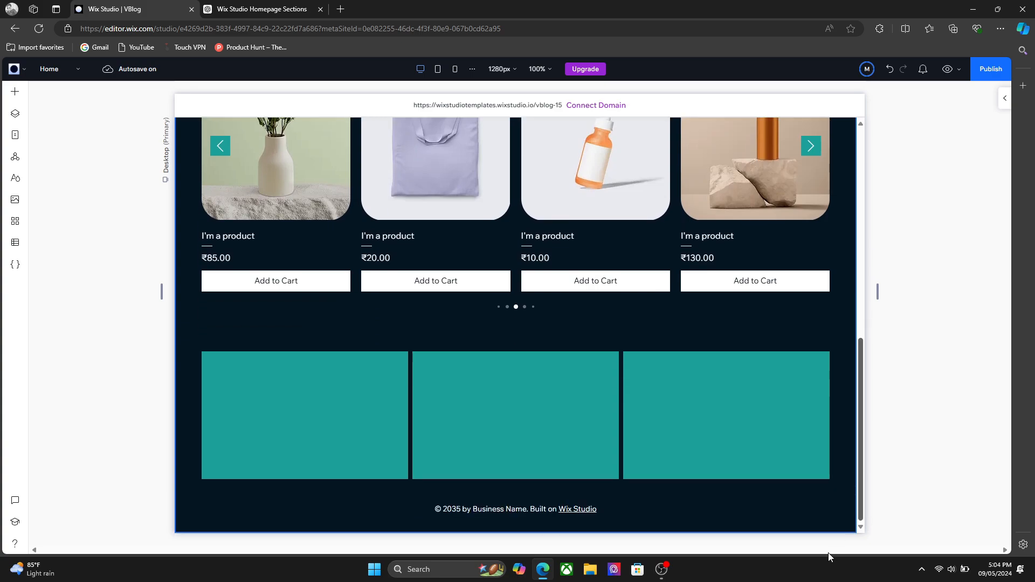
Set the repeater beneath the product slider to 4 items per row
click(559, 415)
click(334, 395)
click(318, 396)
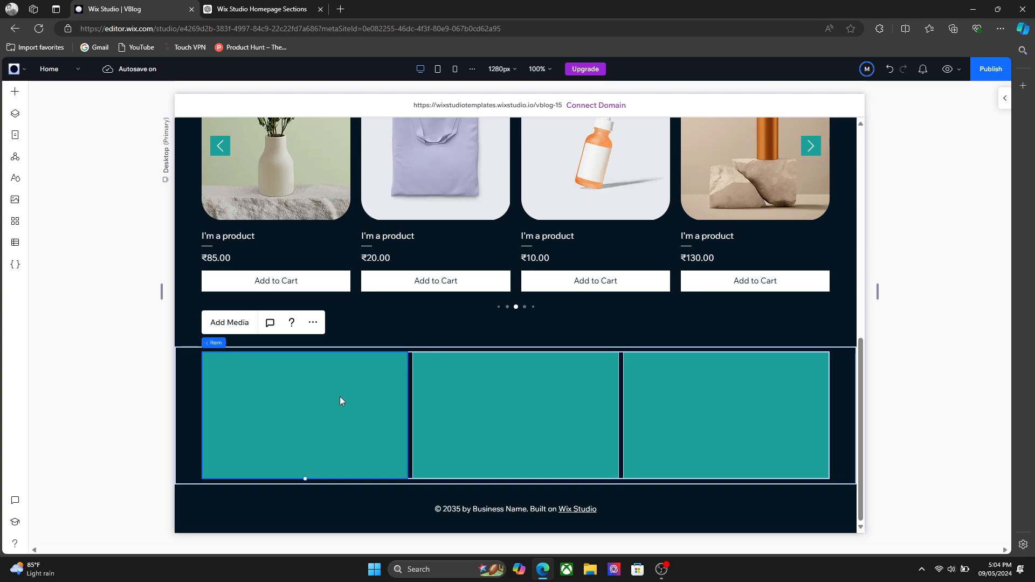
key(Escape)
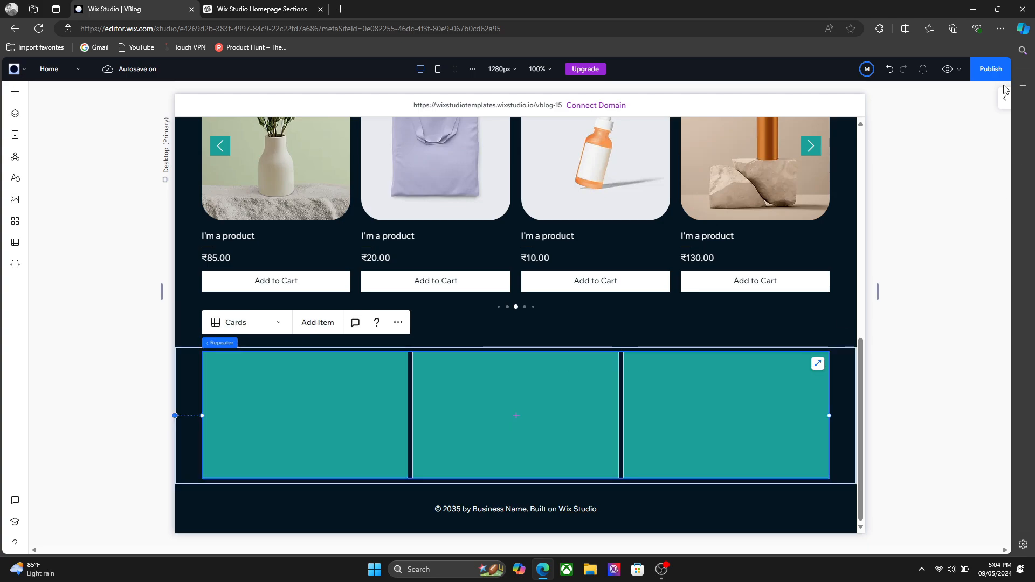
click(996, 105)
double_click(714, 378)
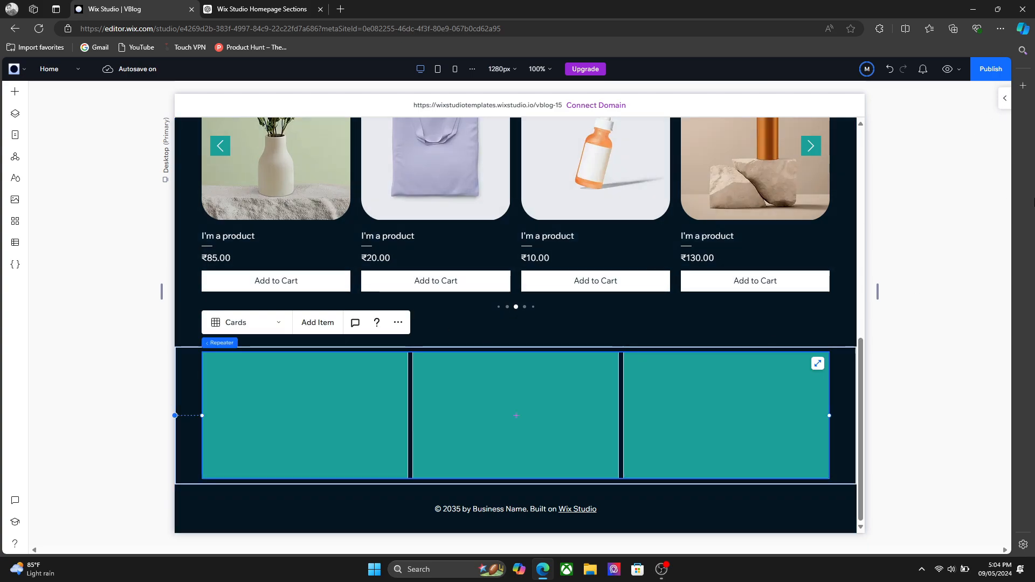
click(1005, 99)
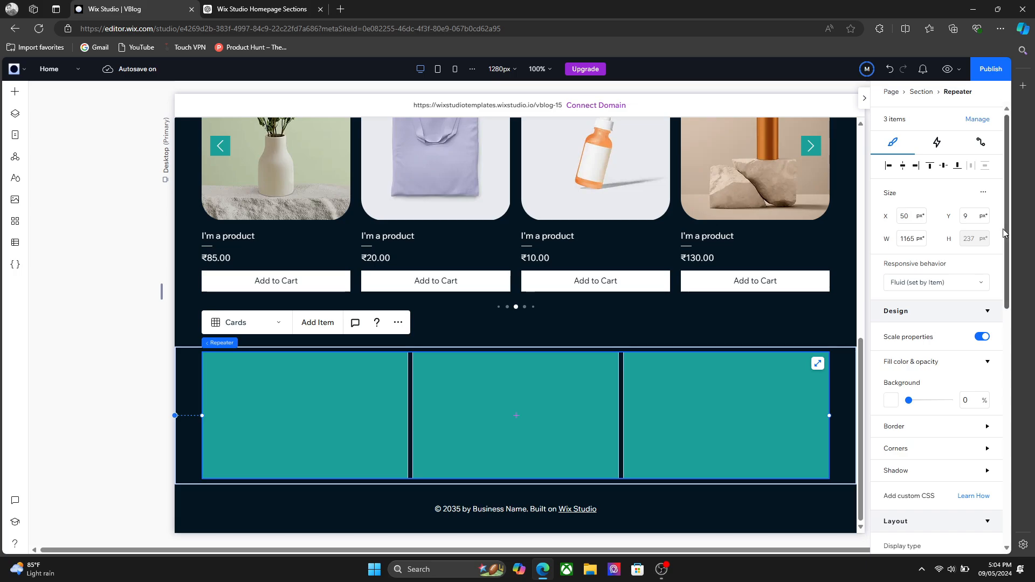
drag(1002, 228, 989, 422)
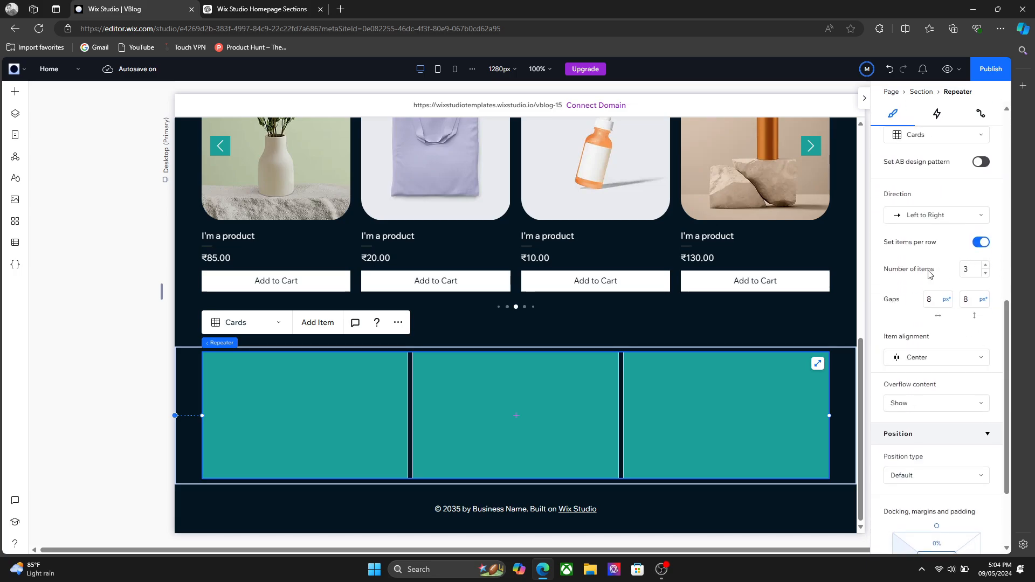
click(985, 265)
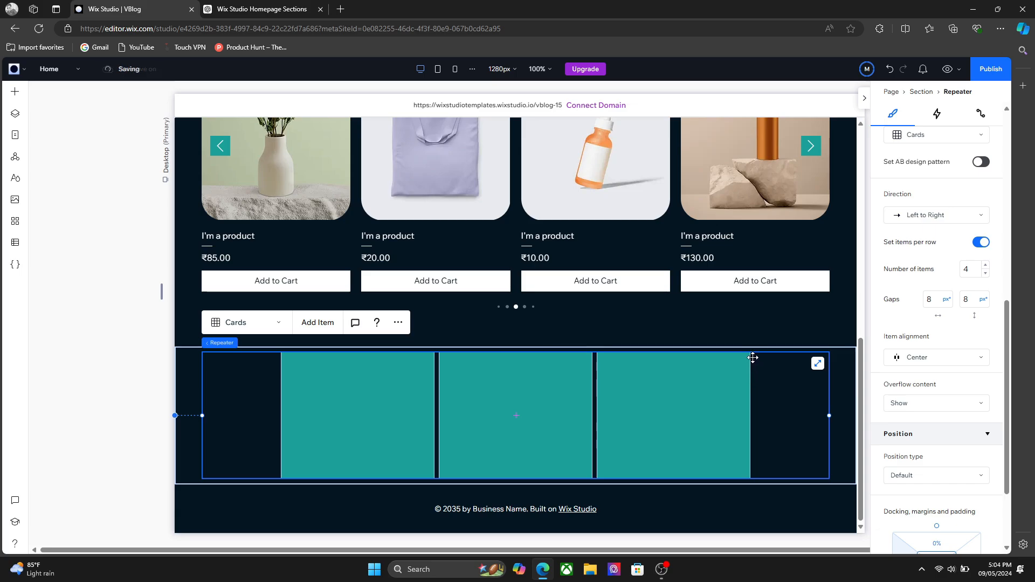
Add a fourth item to the repeater
click(703, 336)
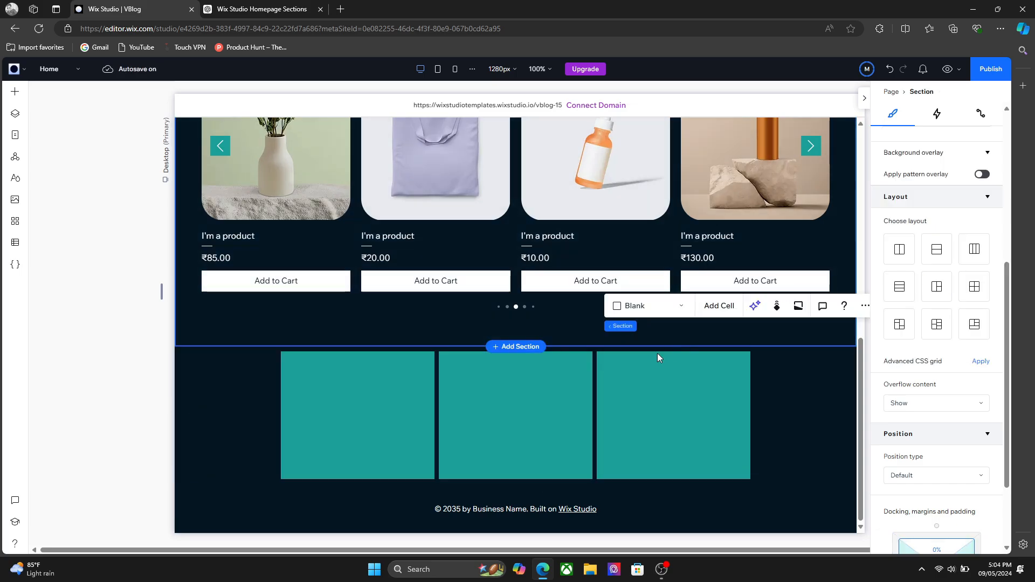
click(626, 390)
click(629, 389)
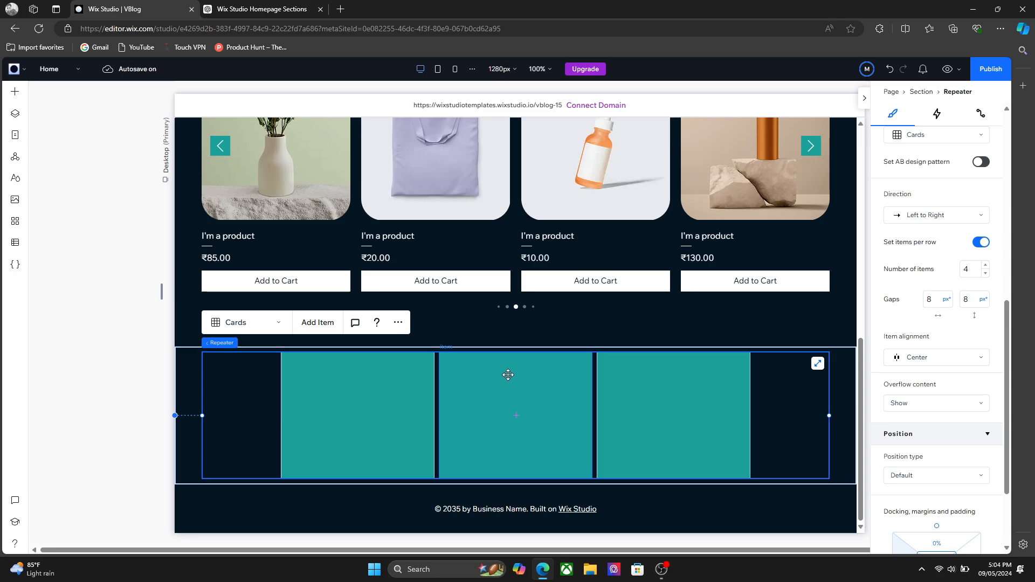
click(318, 322)
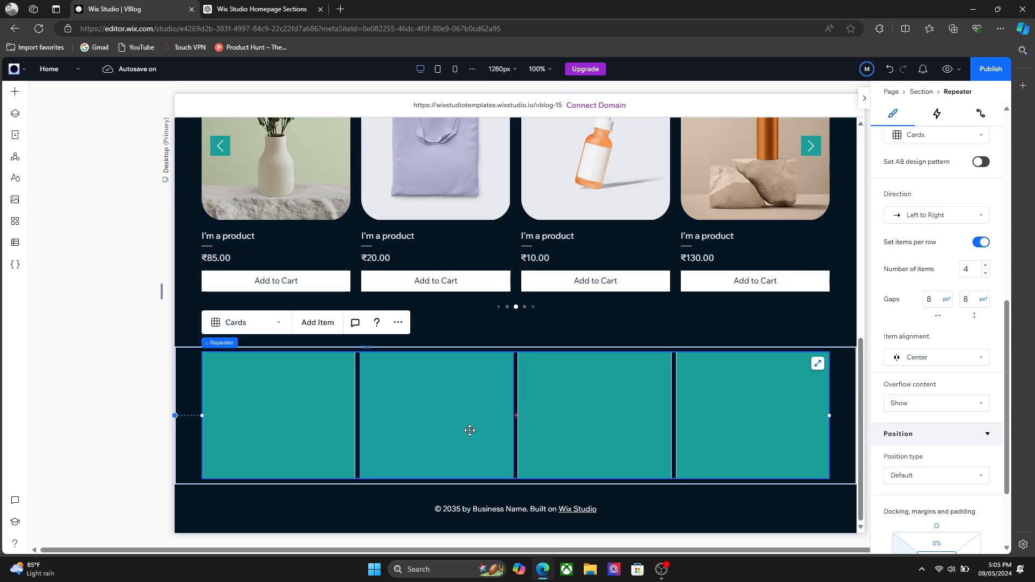
Add a Heading 4 text to the first repeater card and place it near the upper edge, at about X 23, Y 31 px
click(399, 435)
click(332, 422)
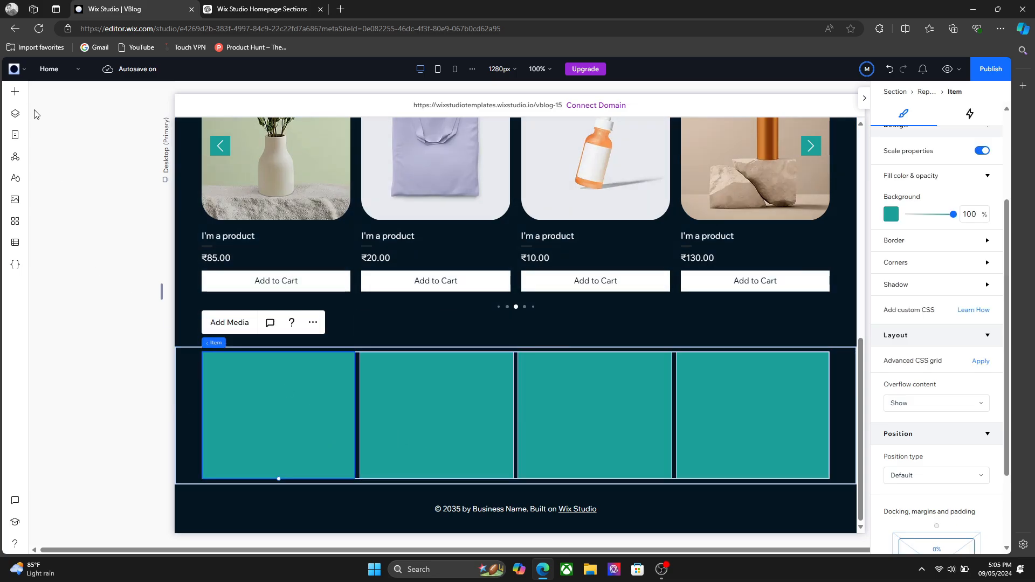
click(16, 92)
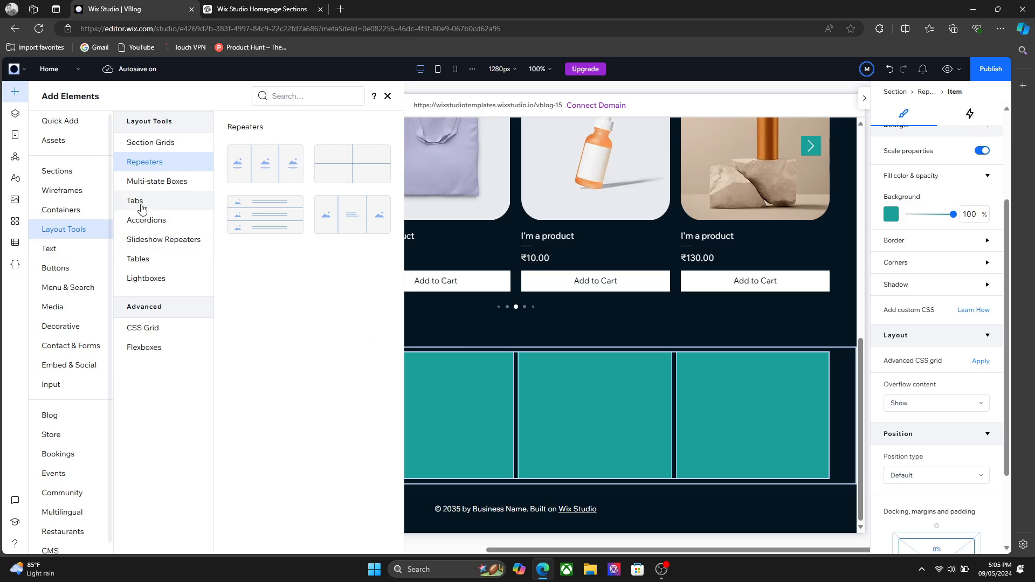
click(50, 249)
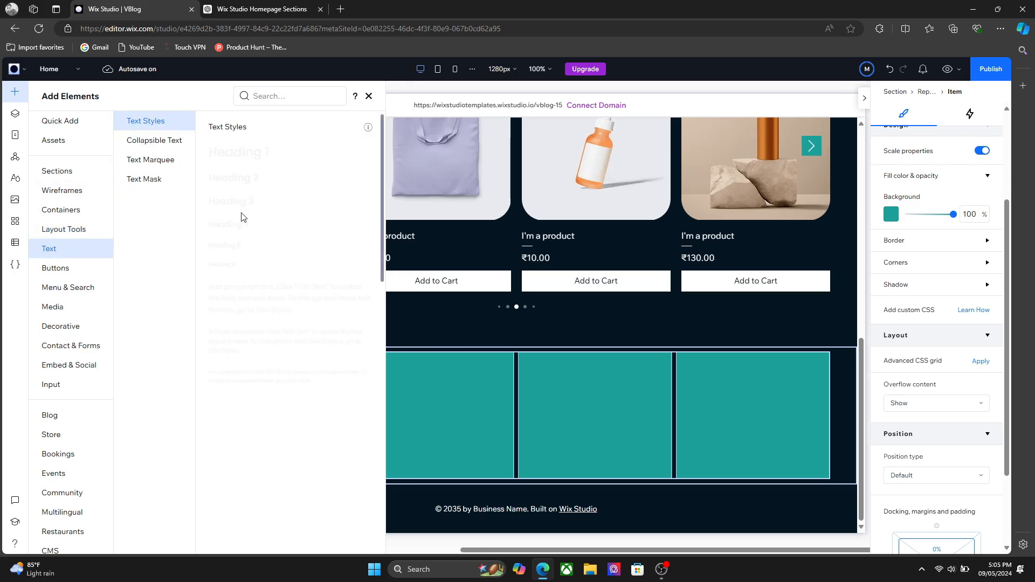
drag(246, 211, 293, 378)
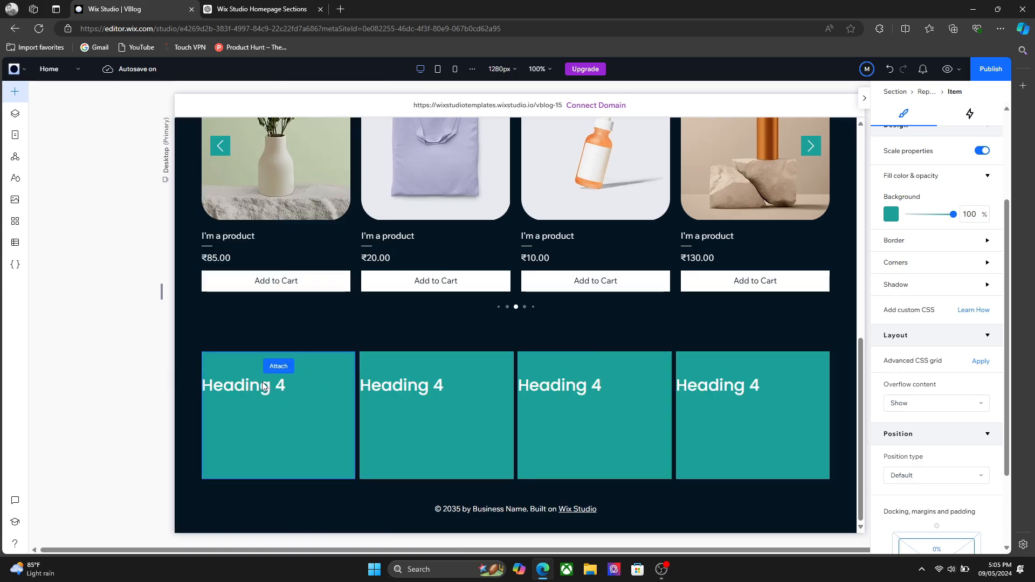
drag(523, 385, 305, 378)
drag(305, 378, 305, 379)
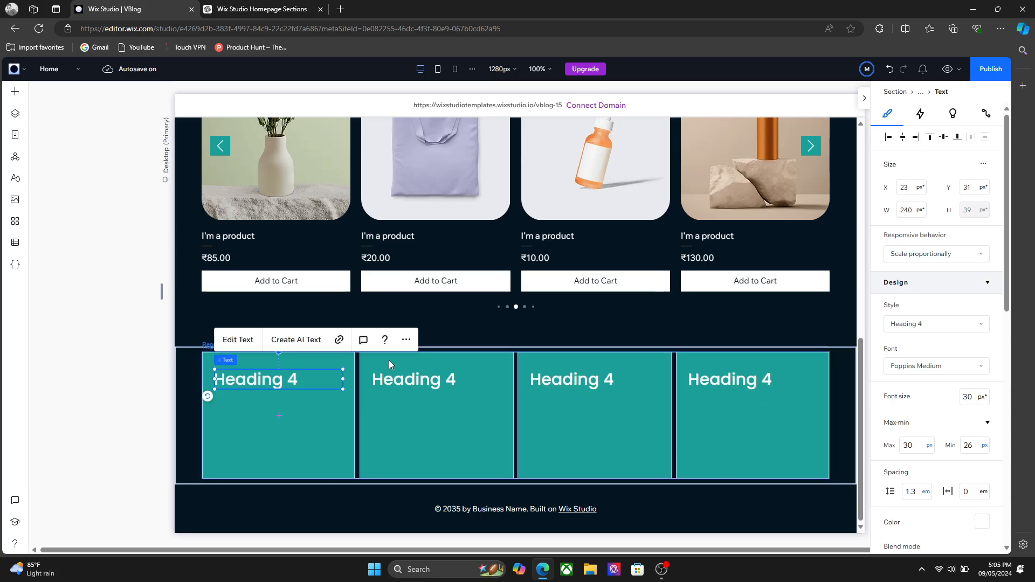
Set the card heading's maximum font size to 24 px and its minimum to 22 px
click(905, 445)
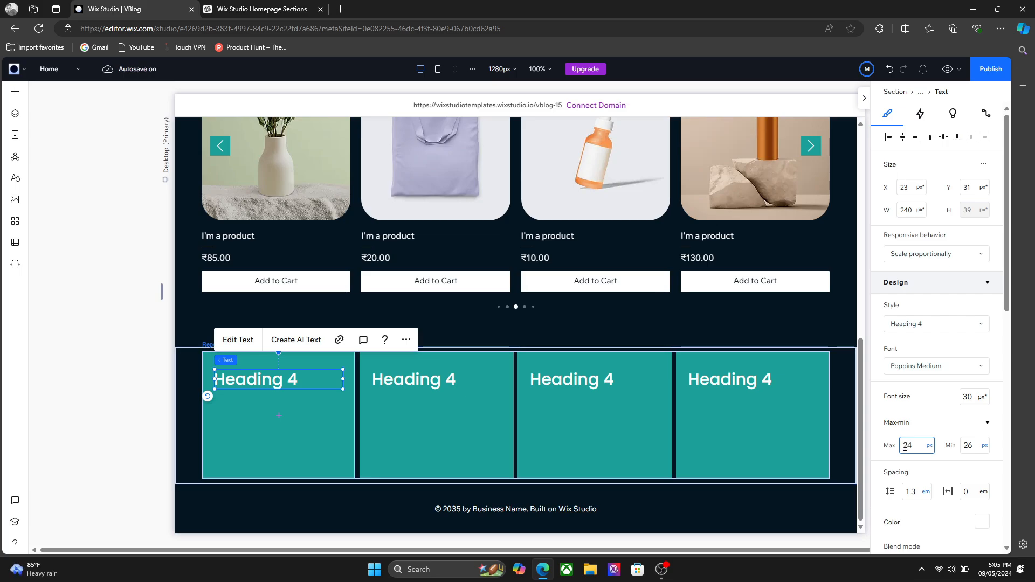
click(971, 448)
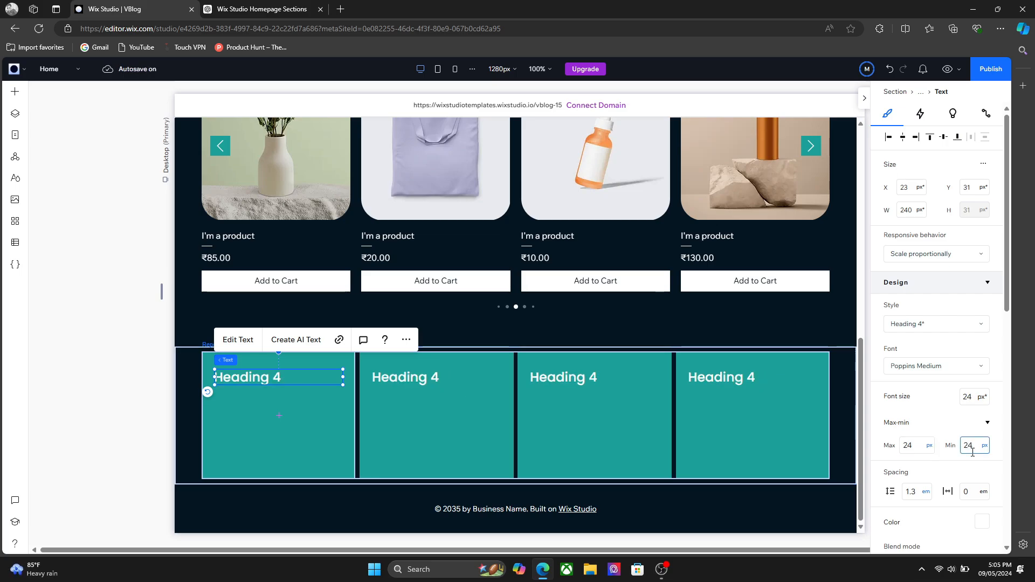
text(212)
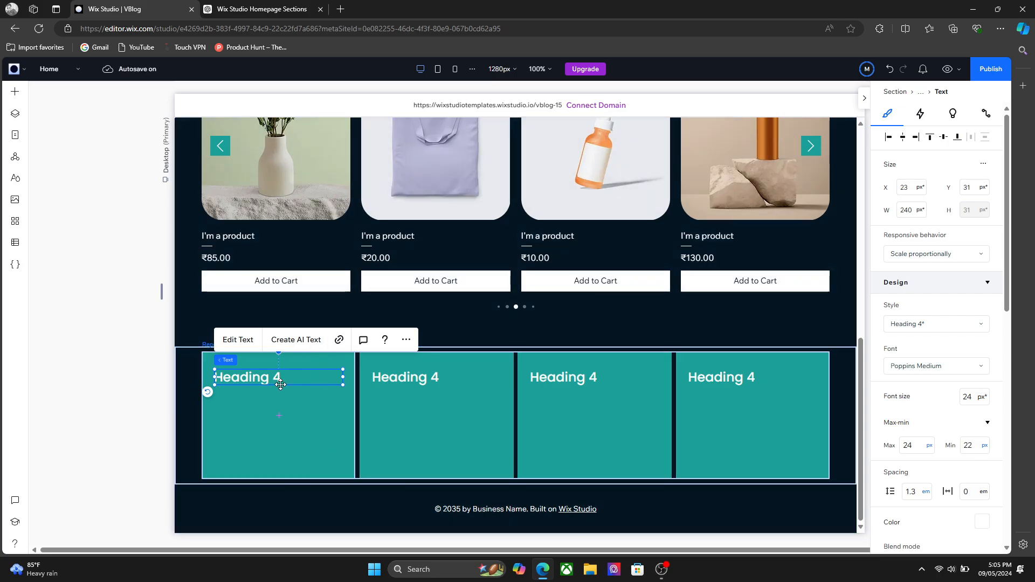
Center-align the heading text in the repeater cards
click(312, 374)
click(426, 377)
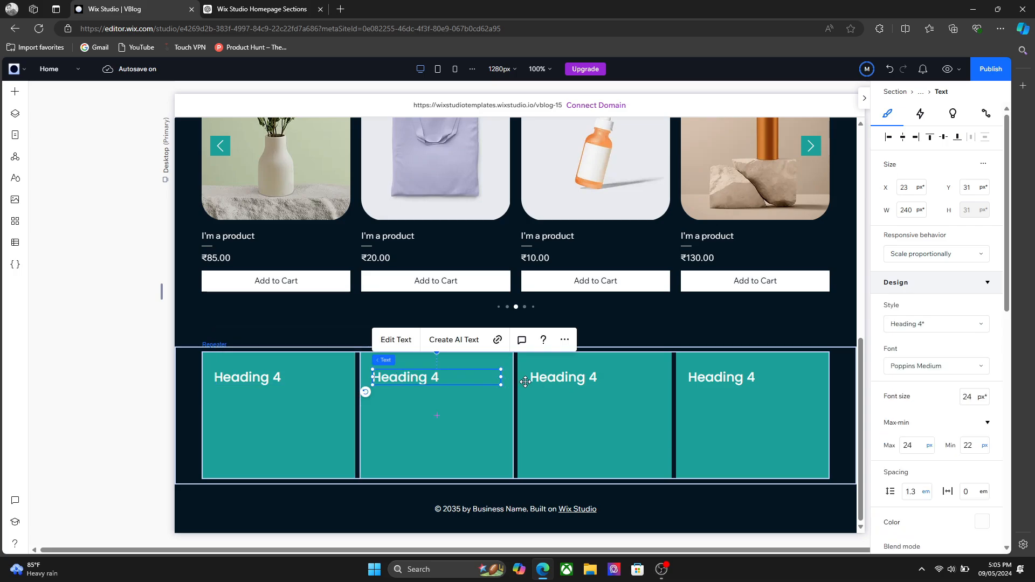
click(593, 377)
click(696, 381)
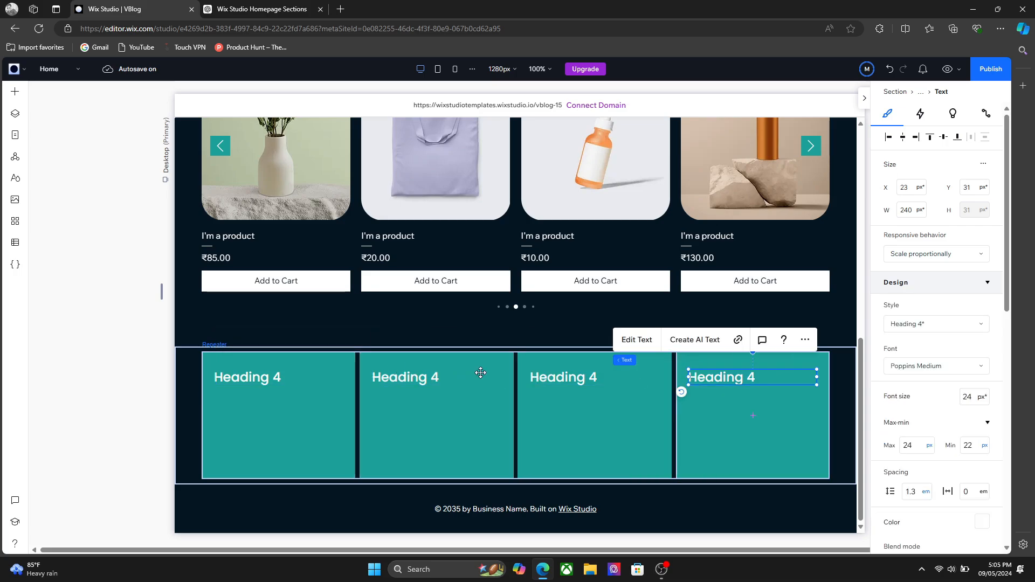
click(269, 375)
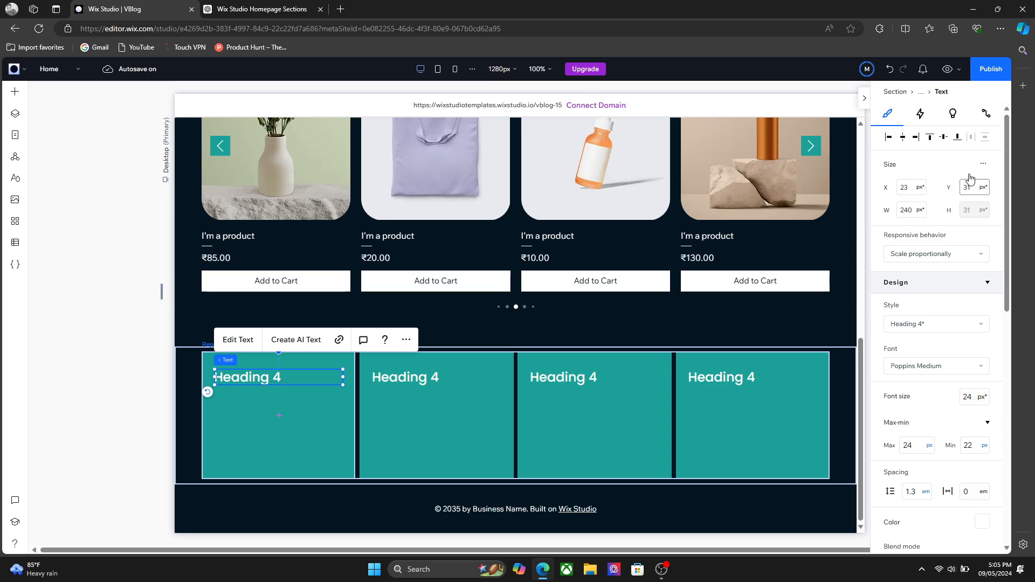
scroll(937, 326, down, 7)
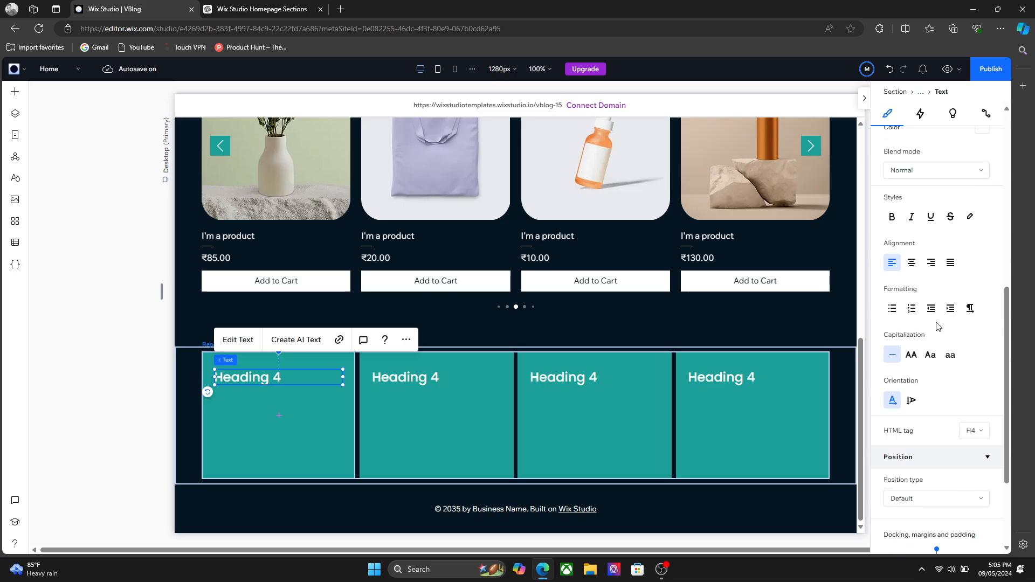
click(911, 263)
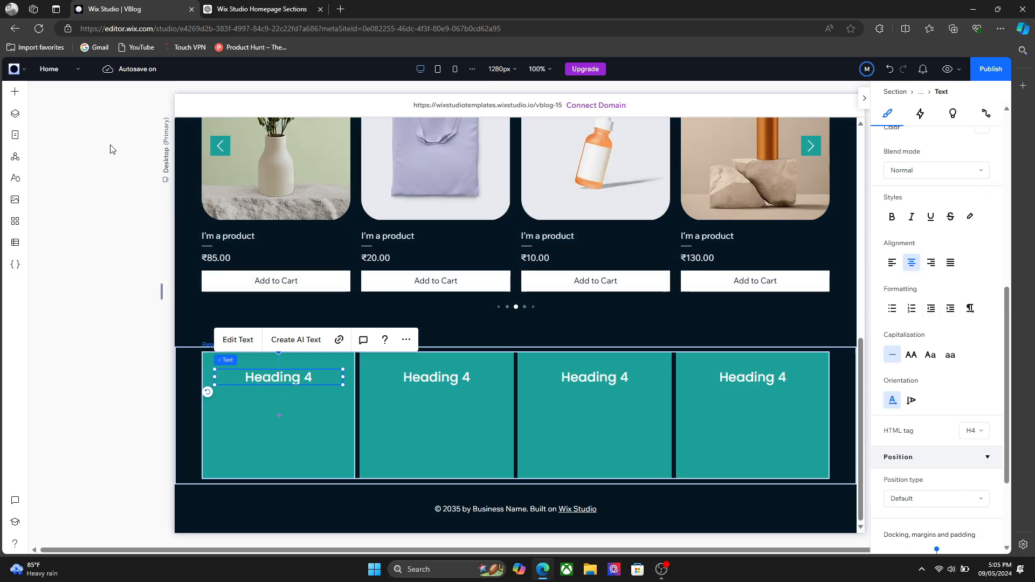
Add the outlined house icon from the vector art to the first card, directly beneath its heading
click(22, 96)
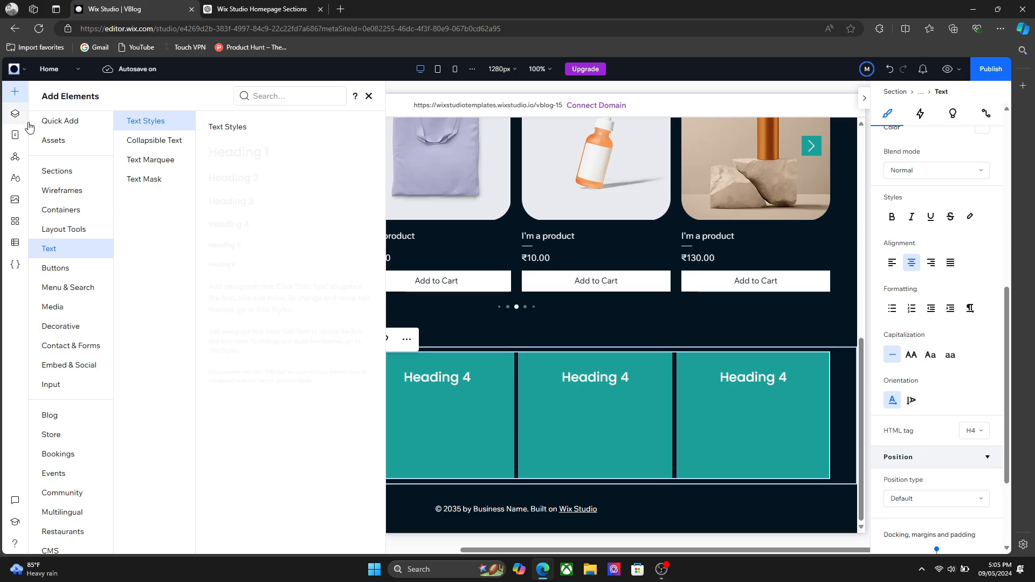
click(66, 327)
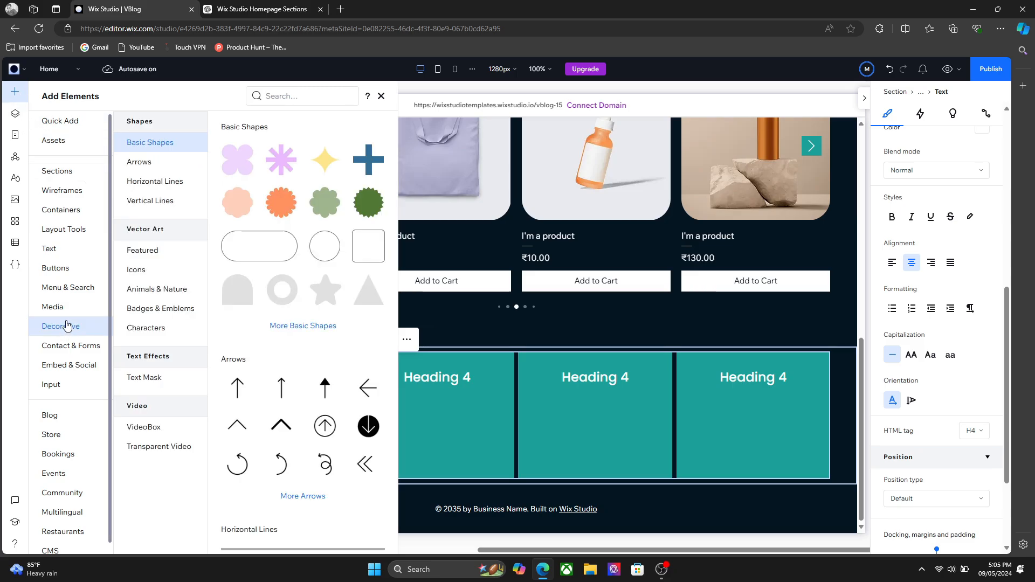
click(186, 269)
click(173, 271)
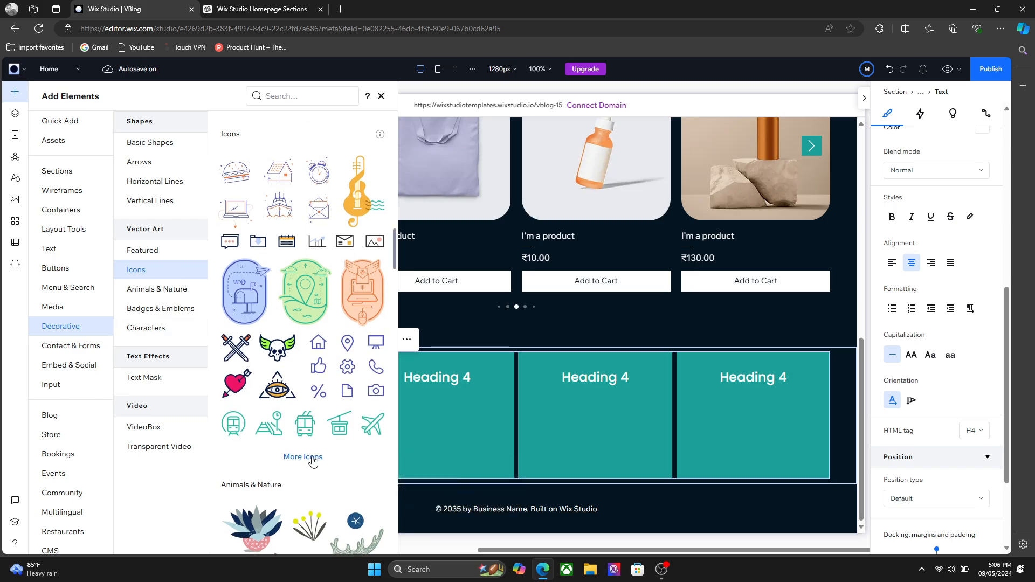
drag(348, 373, 279, 405)
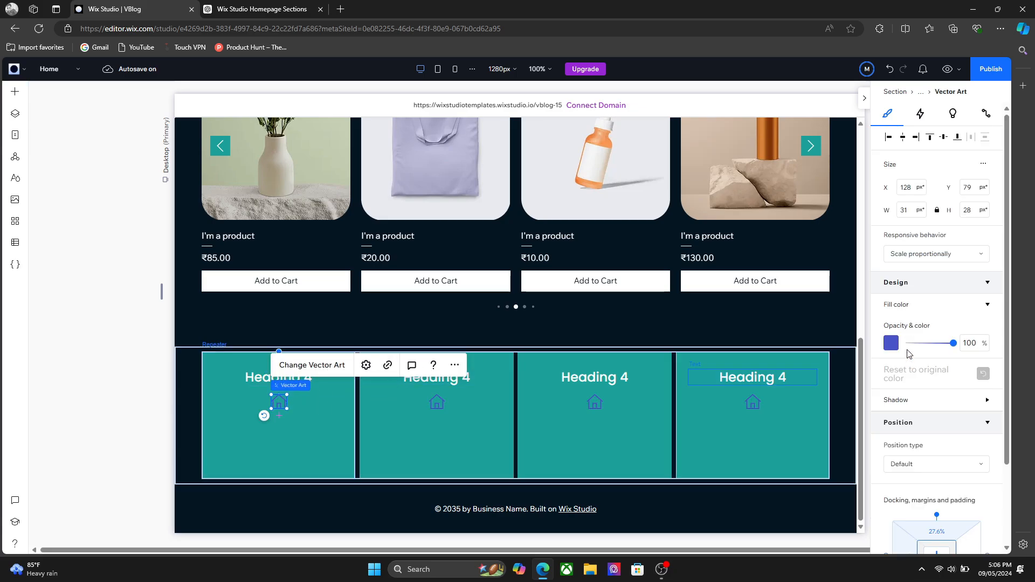
Change the first card's house icon fill to white (#FFFFFF)
click(890, 344)
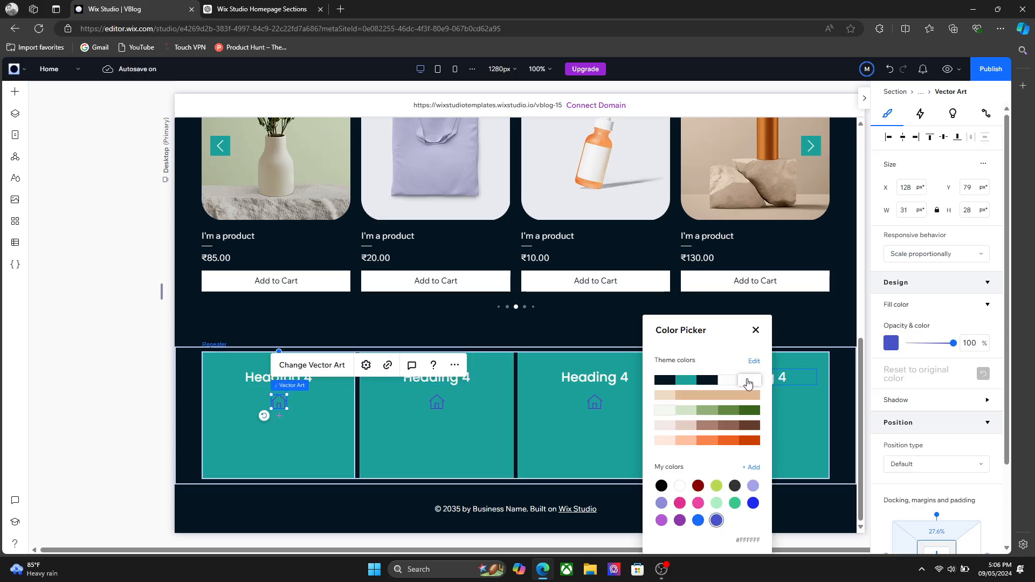
click(749, 380)
click(755, 329)
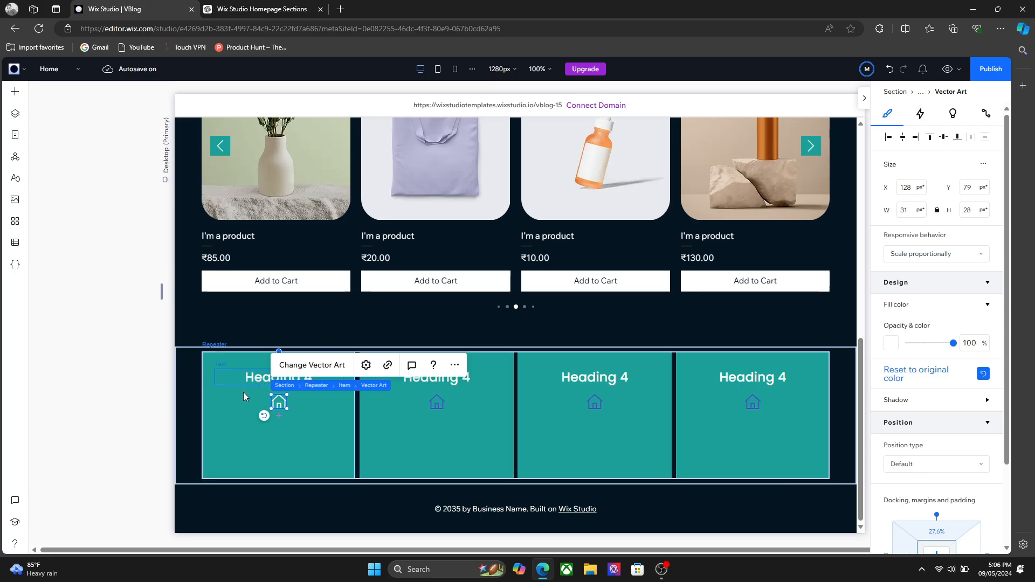
Shorten the repeater cards and arrange the house icon to the left of the heading, with the heading about 175 px wide
click(277, 385)
click(282, 380)
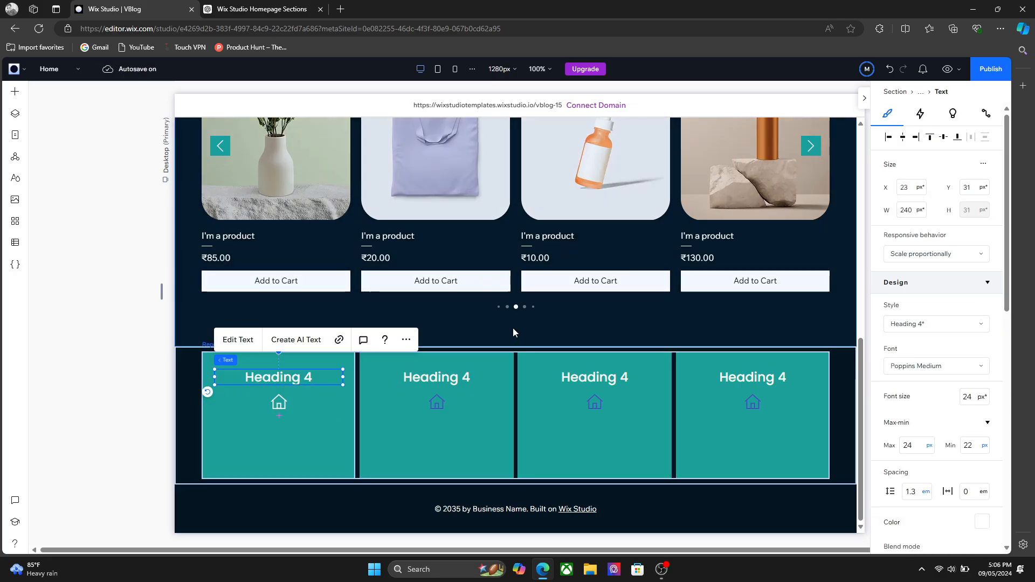
click(286, 452)
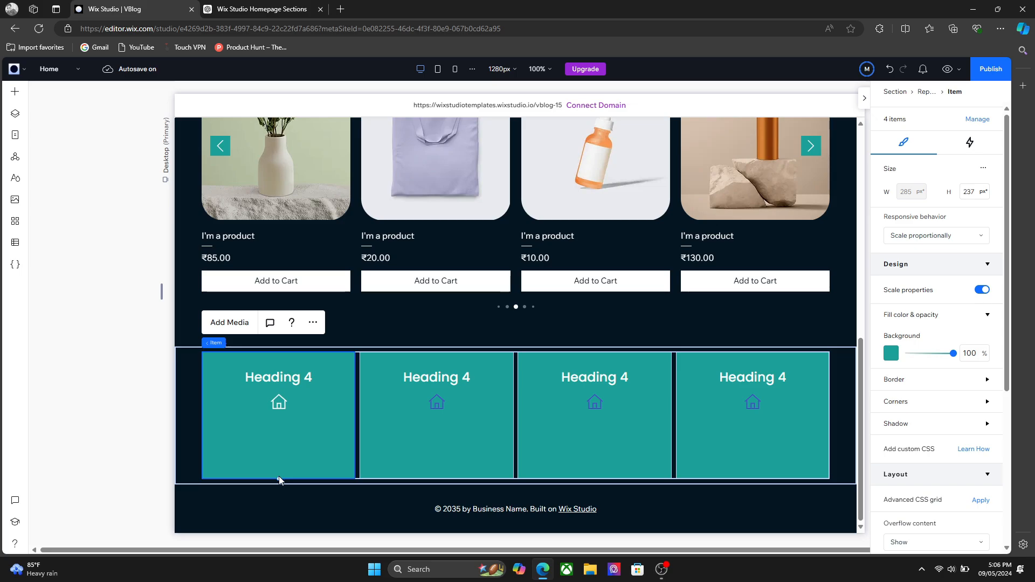
drag(279, 478, 287, 417)
click(279, 427)
click(227, 403)
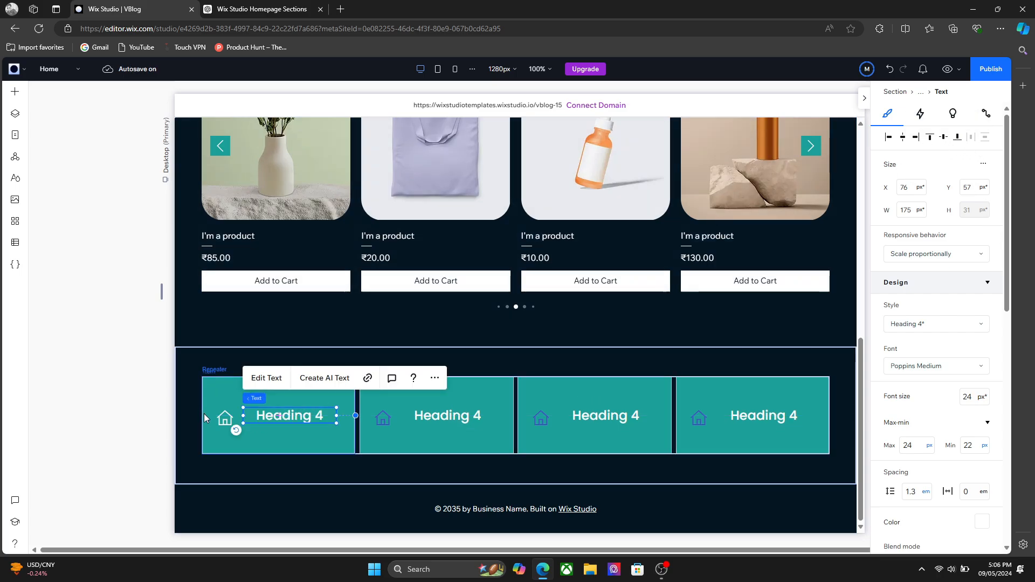
Center the first card's house icon vertically and left-align the heading text beside it
click(225, 418)
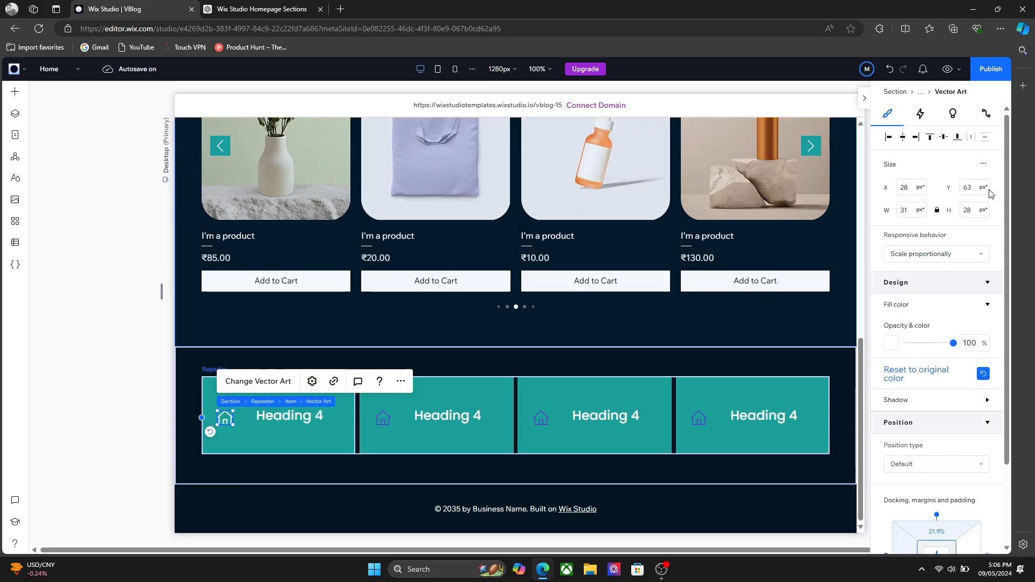
click(943, 138)
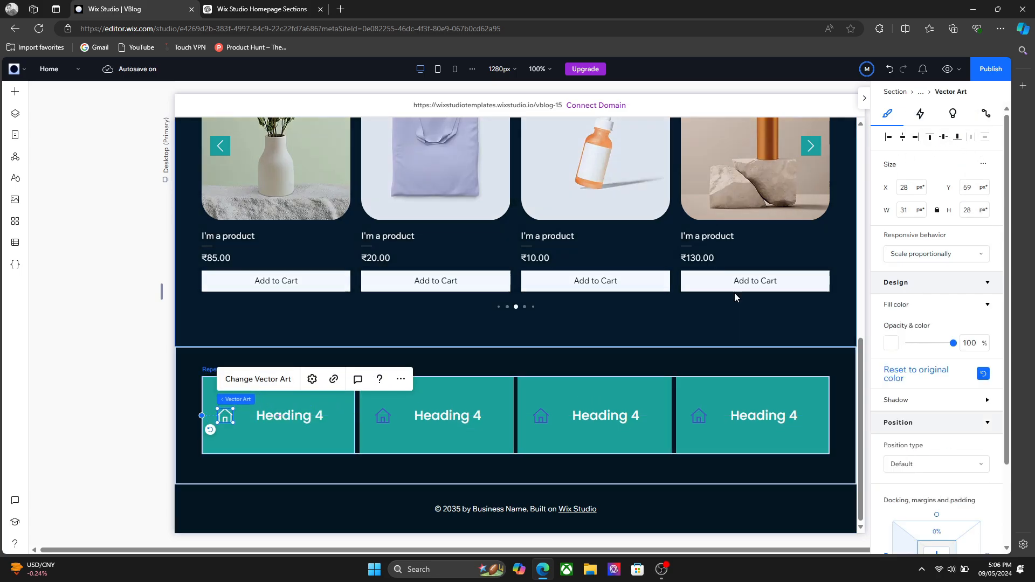
click(471, 392)
click(255, 415)
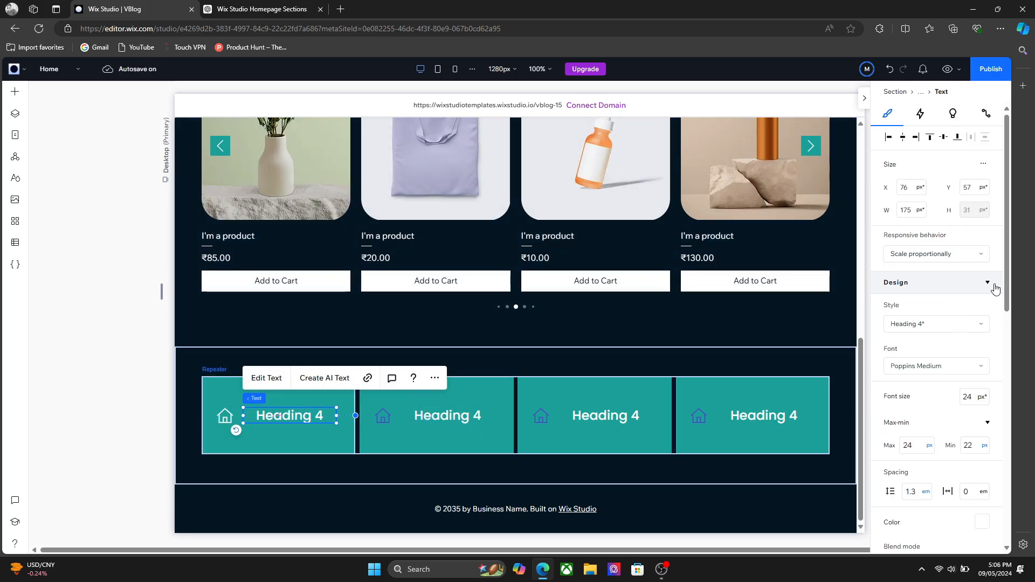
drag(1005, 296, 1003, 382)
click(892, 465)
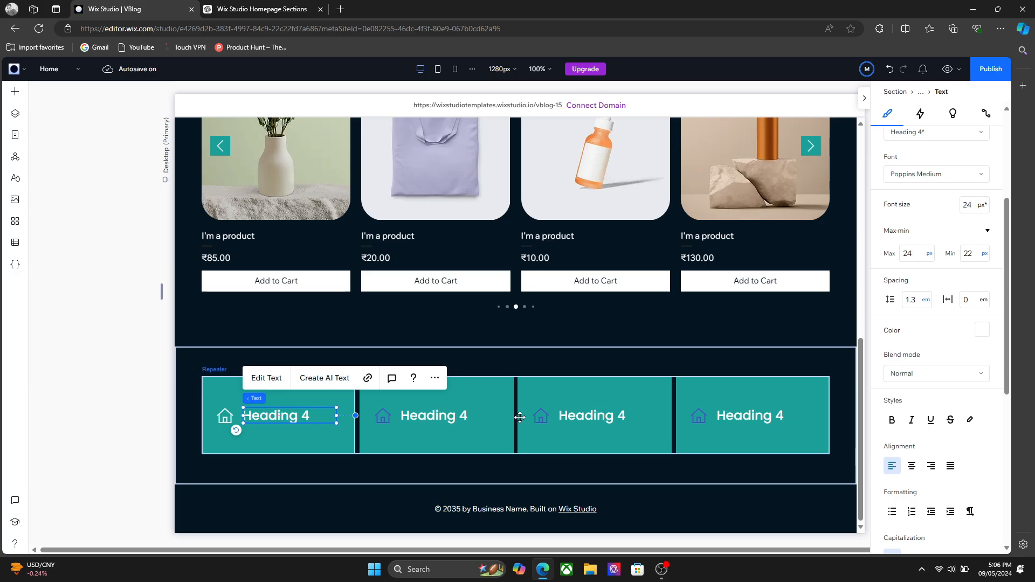
Combine the house icon and the heading in the first card into one horizontal stack
click(258, 418)
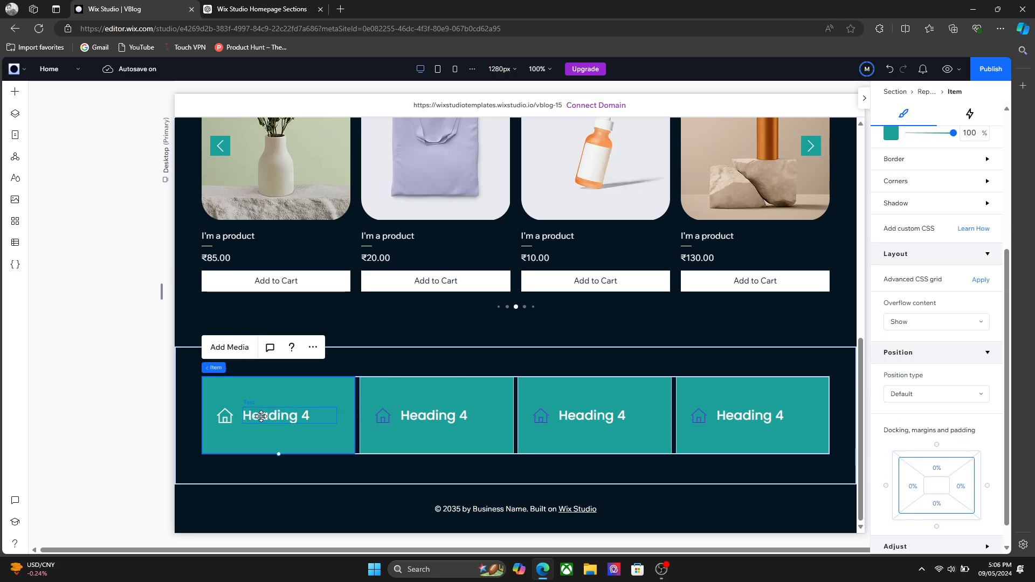
click(260, 416)
drag(258, 416, 224, 420)
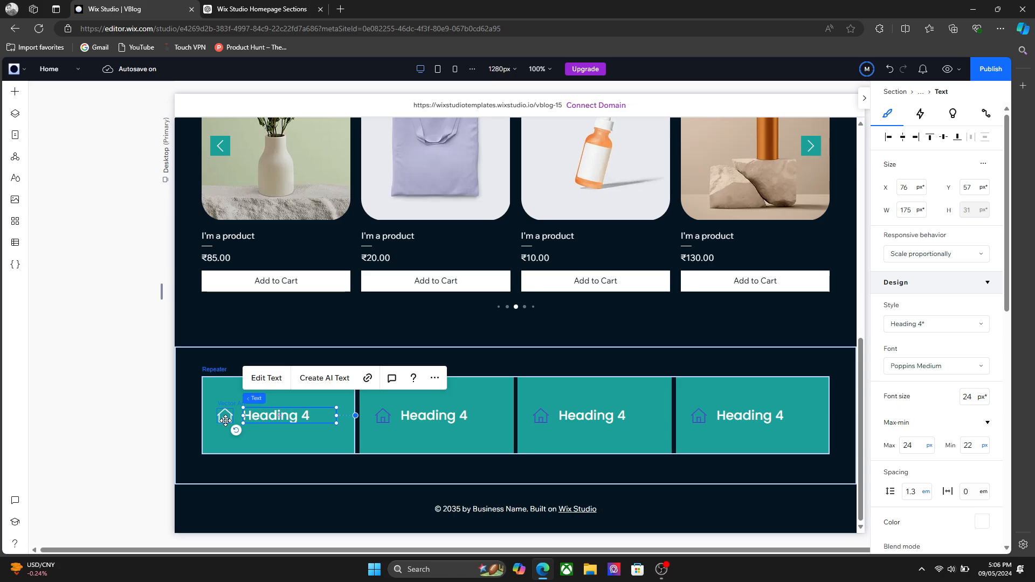
shift+click(224, 421)
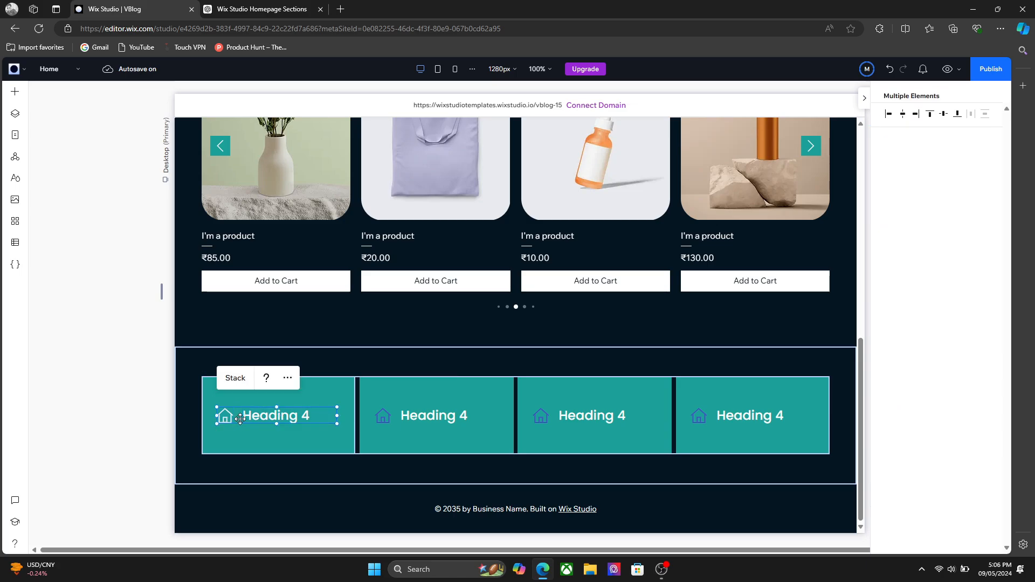
click(232, 378)
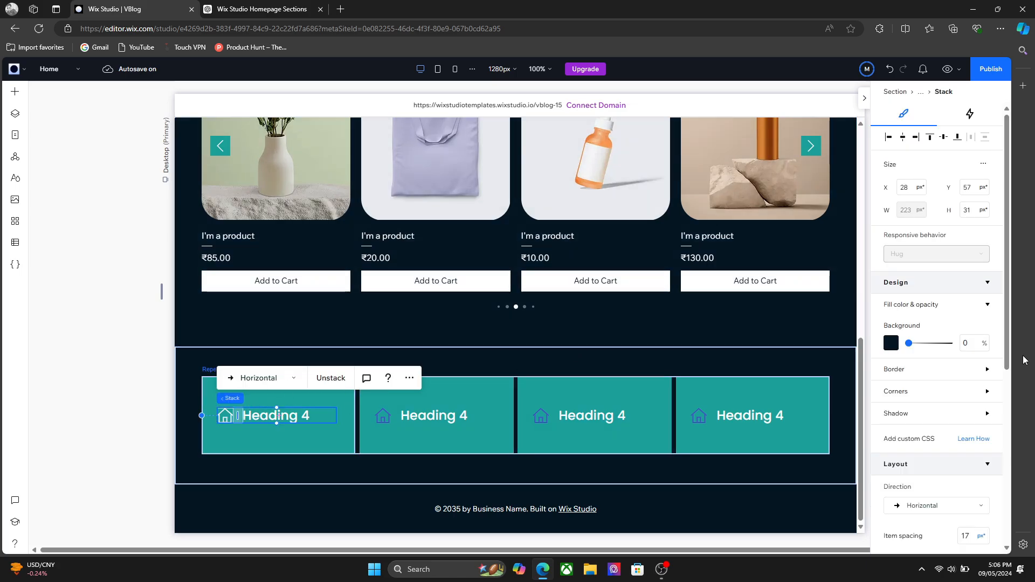
Set the item spacing of the first card's icon-and-heading stack to 10 px
scroll(937, 350, down, 1)
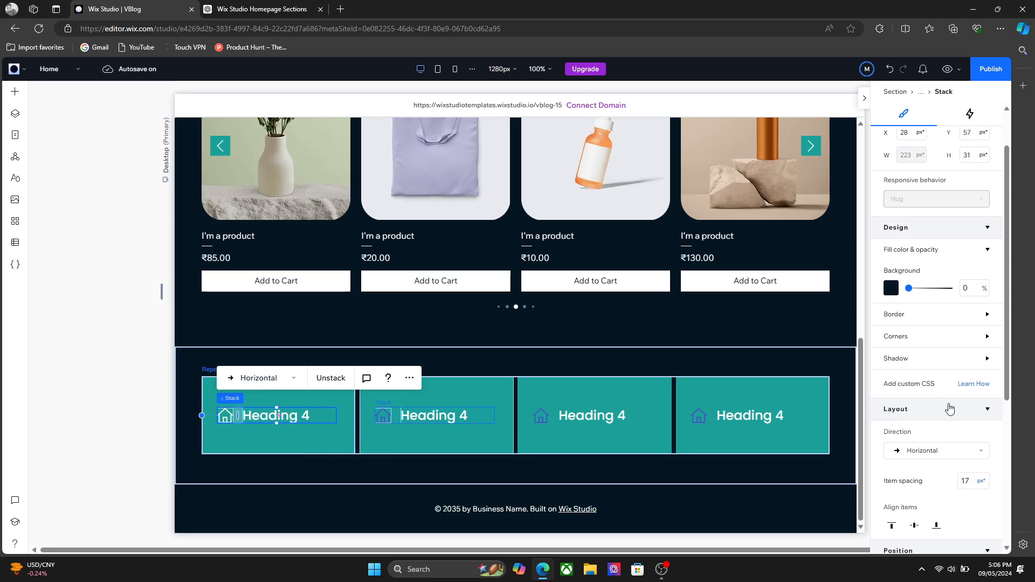
scroll(1008, 405, down, 2)
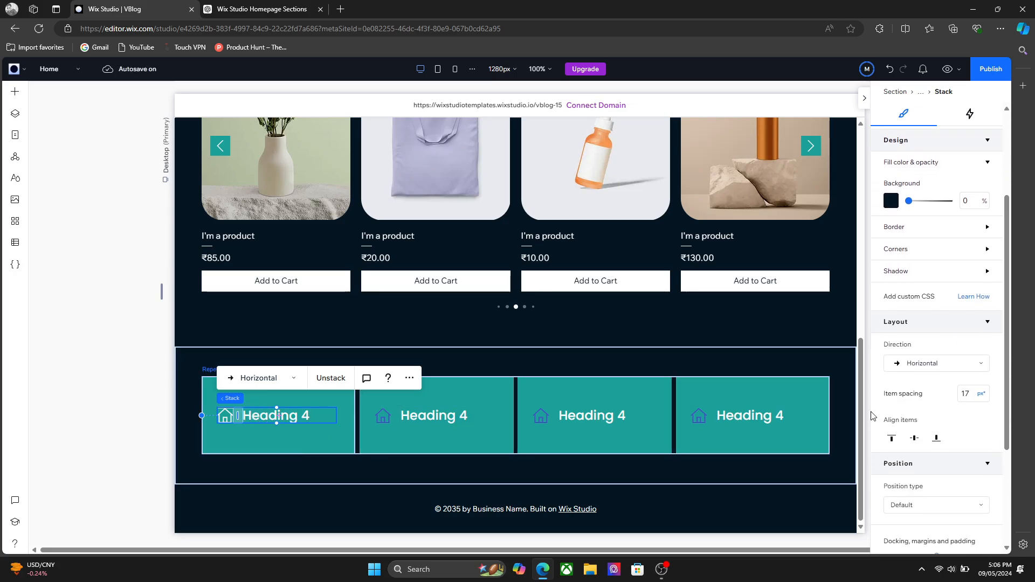
click(959, 395)
text(1)
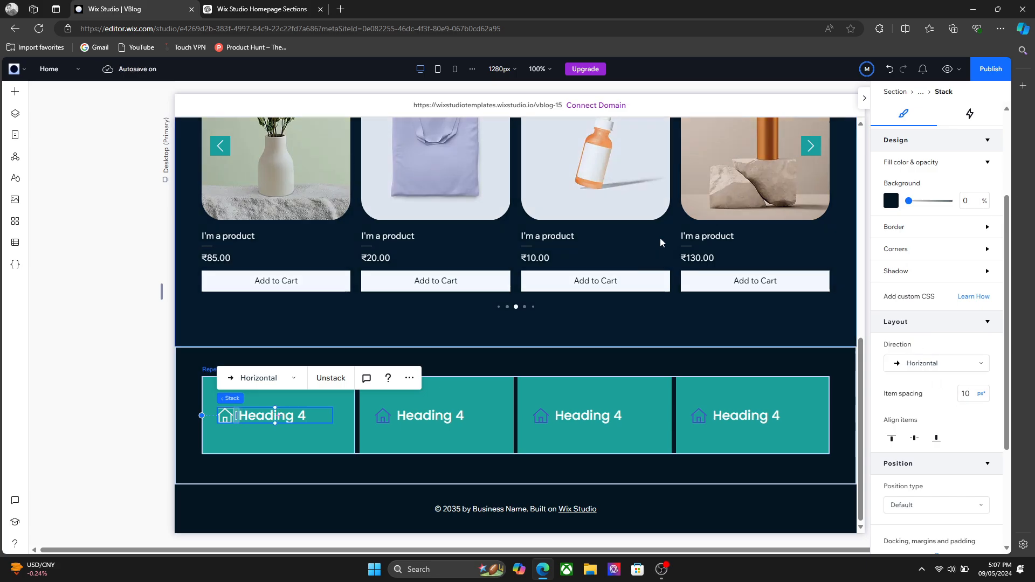
Center the icon-and-heading stack horizontally within the repeater cards
click(326, 402)
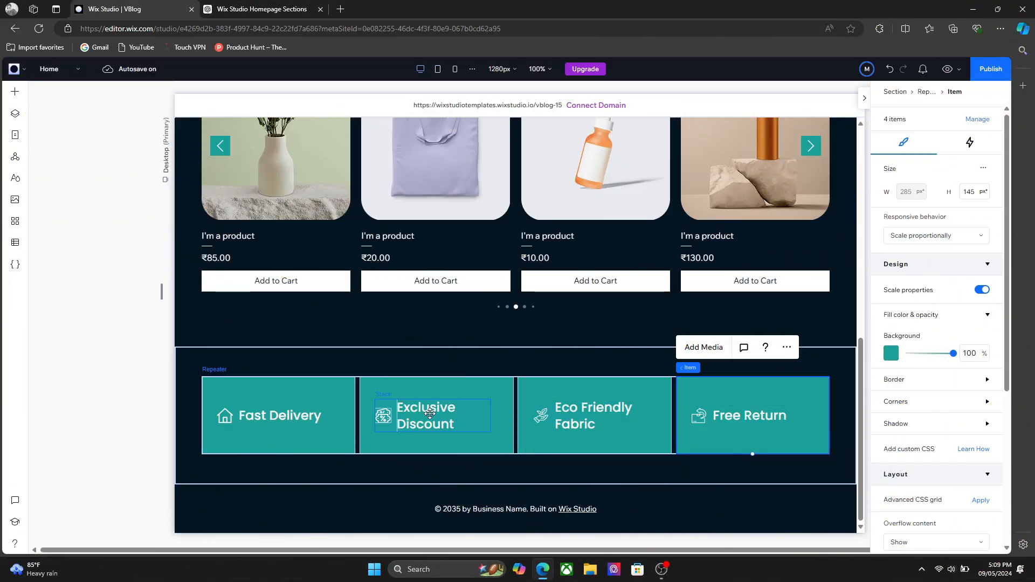
click(410, 415)
click(903, 137)
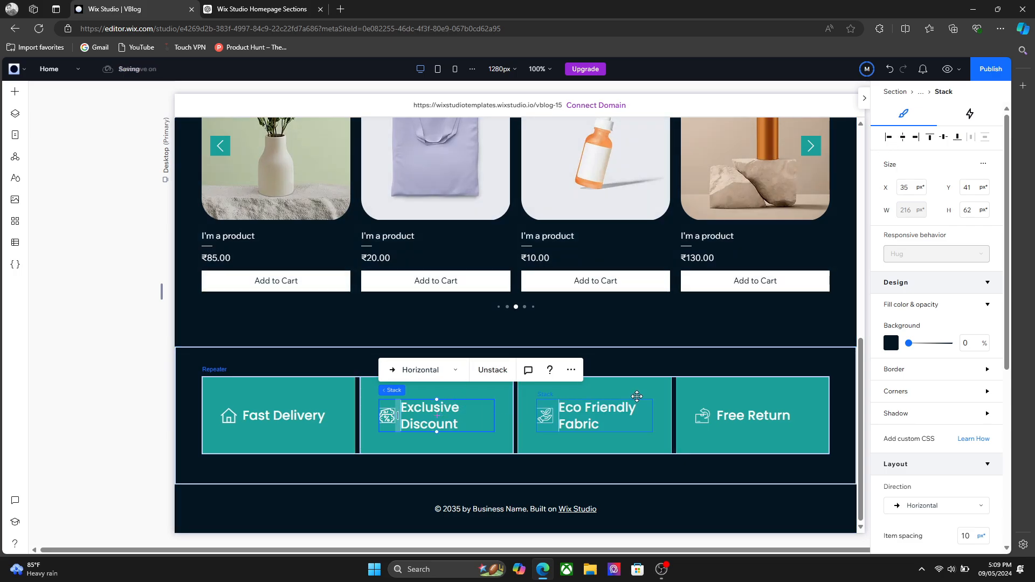
Slightly reduce the height of the section holding the four feature cards and select the repeater inside it
click(299, 363)
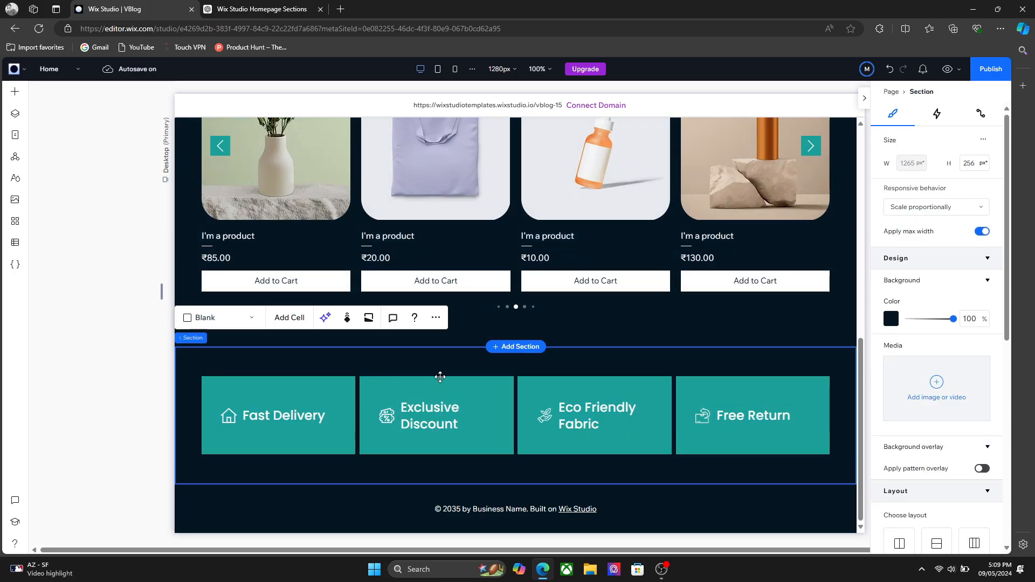
drag(653, 483, 656, 470)
click(585, 413)
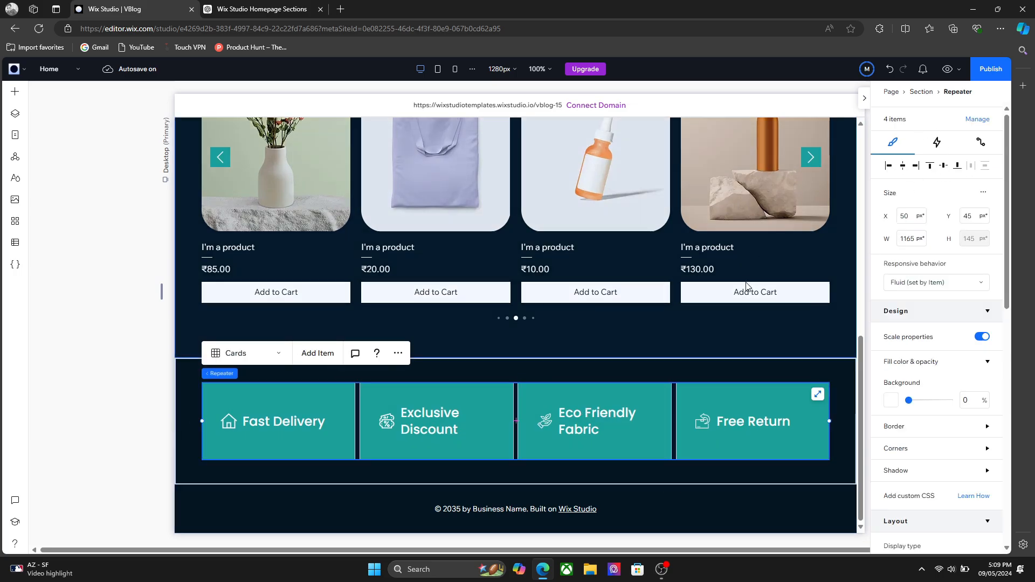
Apply the Float entrance animation to the Fast Delivery item of the feature card repeater
click(729, 324)
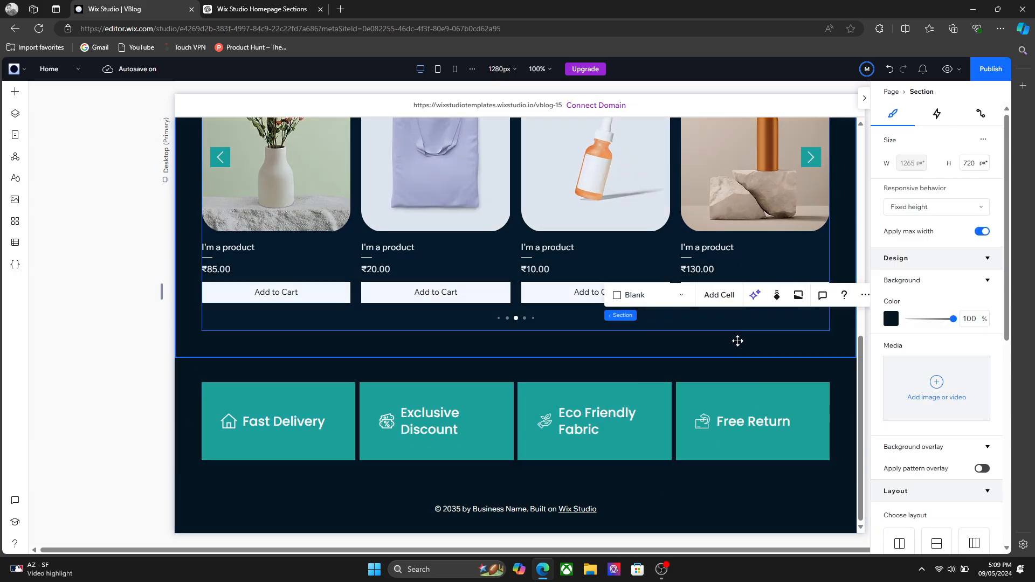
click(862, 400)
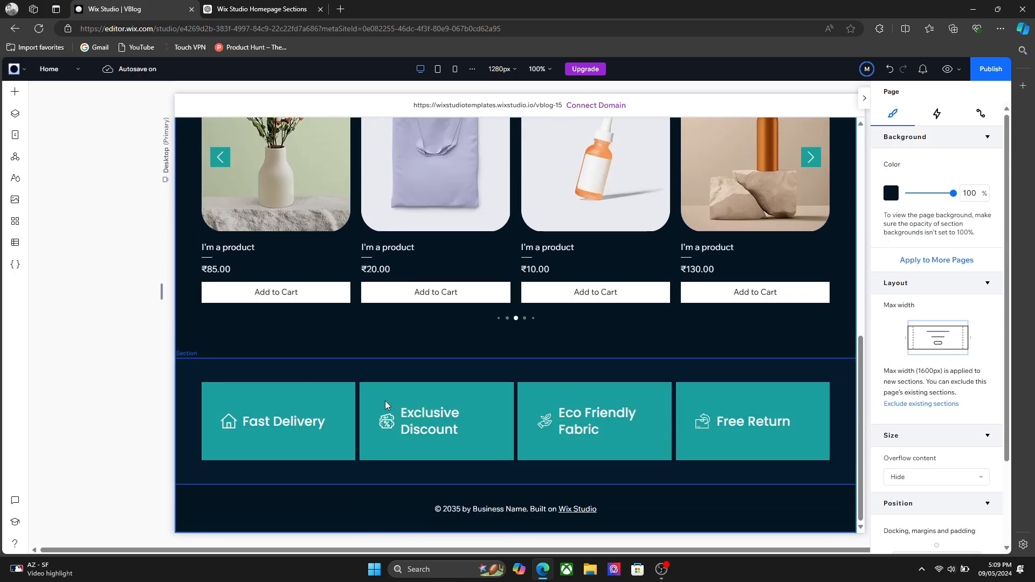
click(307, 406)
click(305, 405)
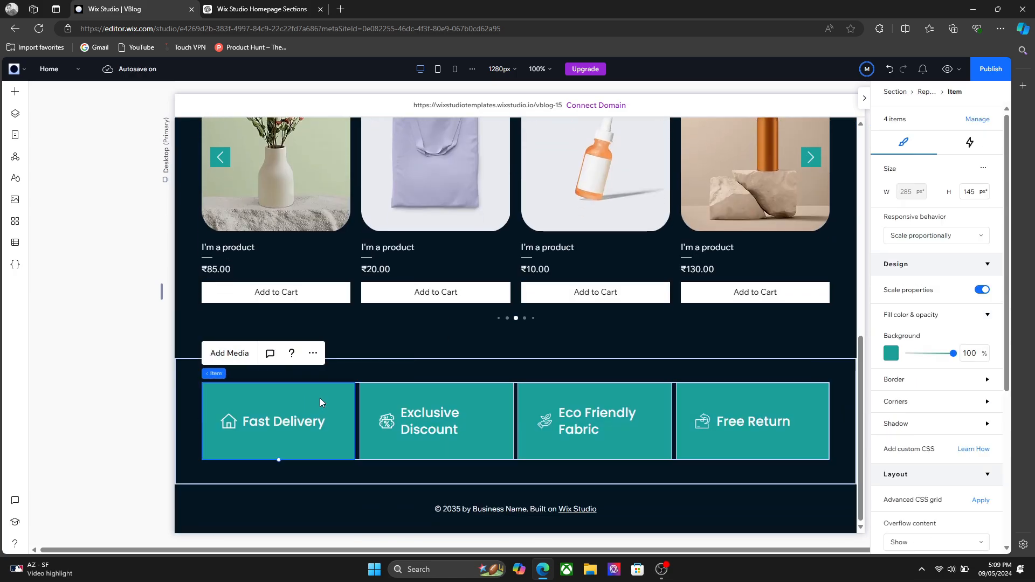
click(969, 142)
click(904, 272)
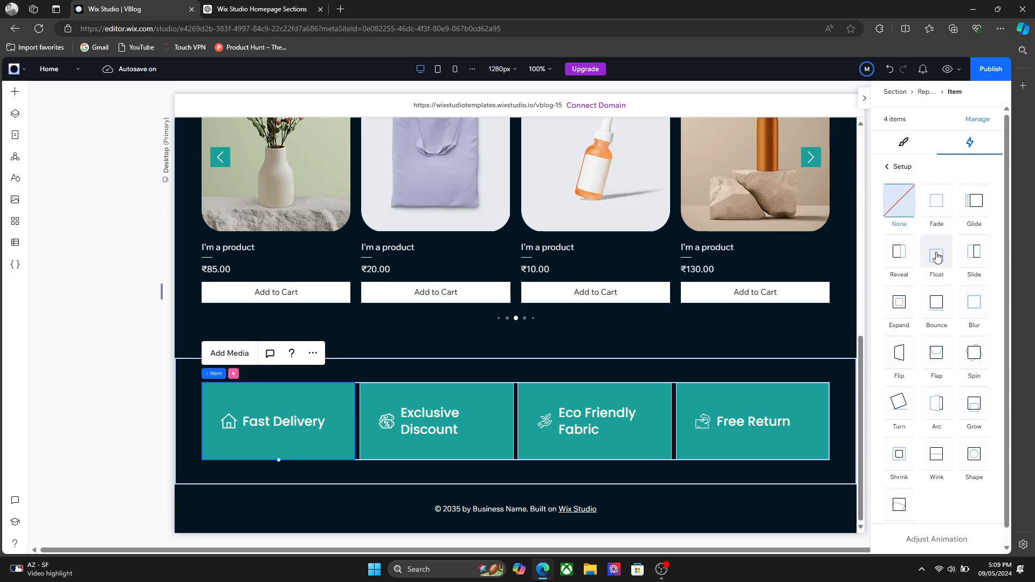
click(938, 252)
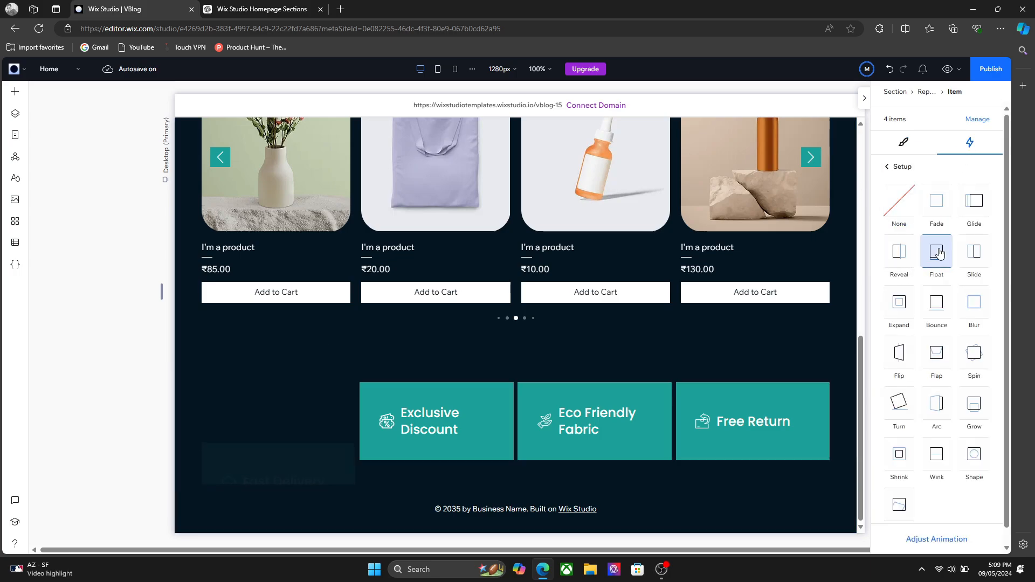
Create a test site of the current page
click(958, 69)
click(907, 129)
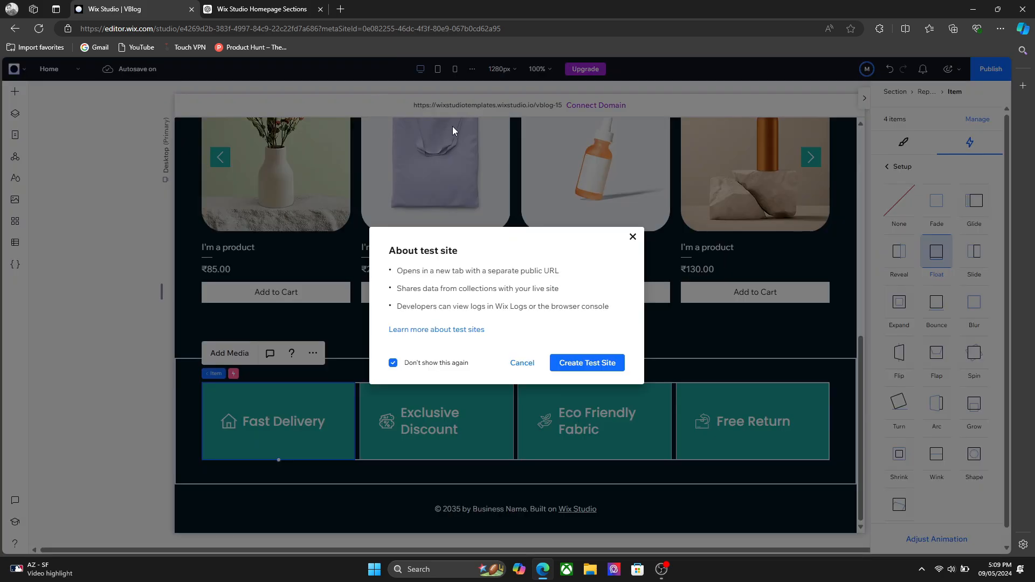
click(585, 362)
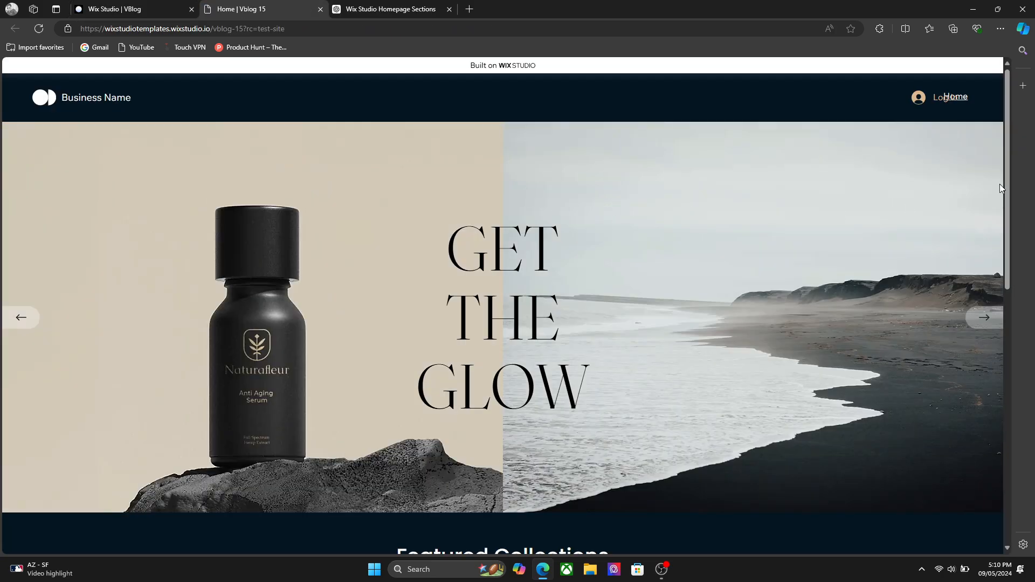
Check the animated feature cards, the Best Sellers carousel and the hero slideshow on the test site
drag(1005, 198, 959, 466)
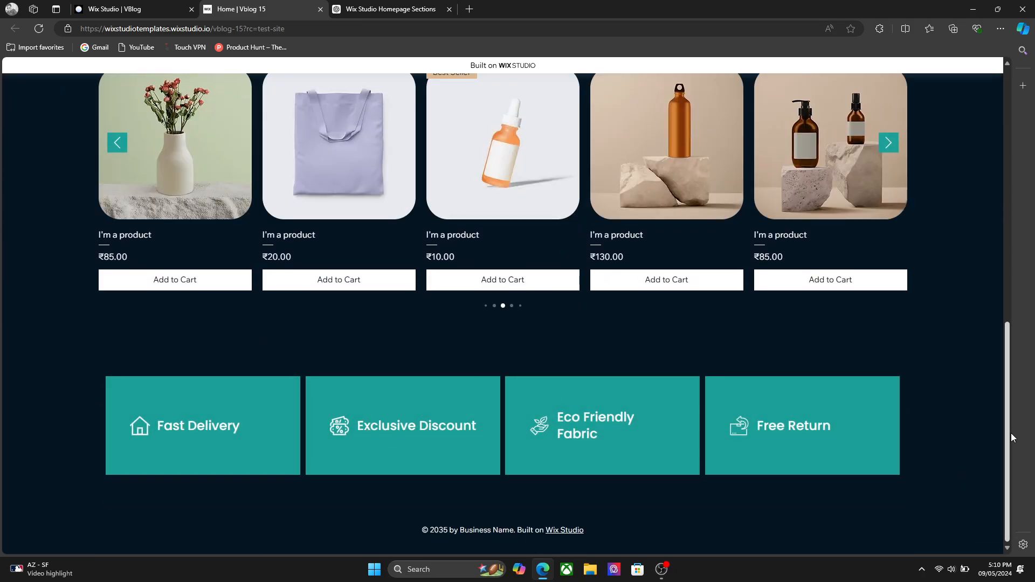
drag(1011, 437, 997, 333)
click(893, 378)
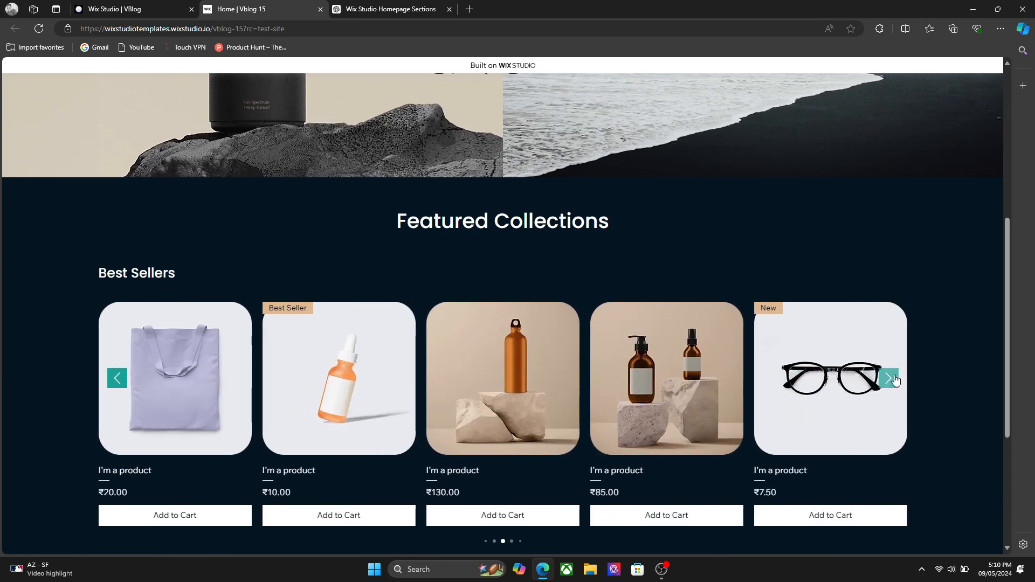
click(893, 378)
scroll(987, 364, up, 5)
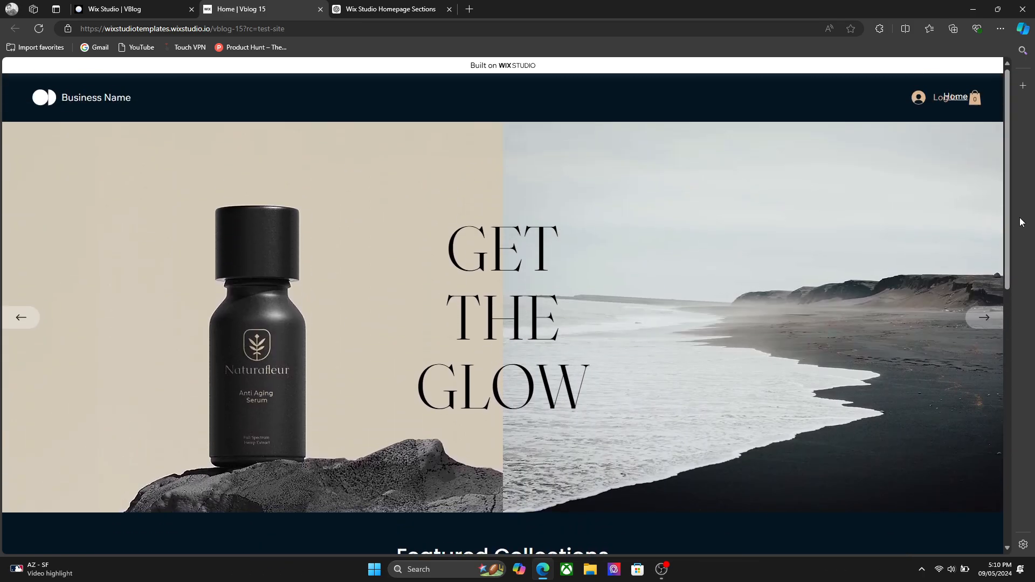
click(982, 319)
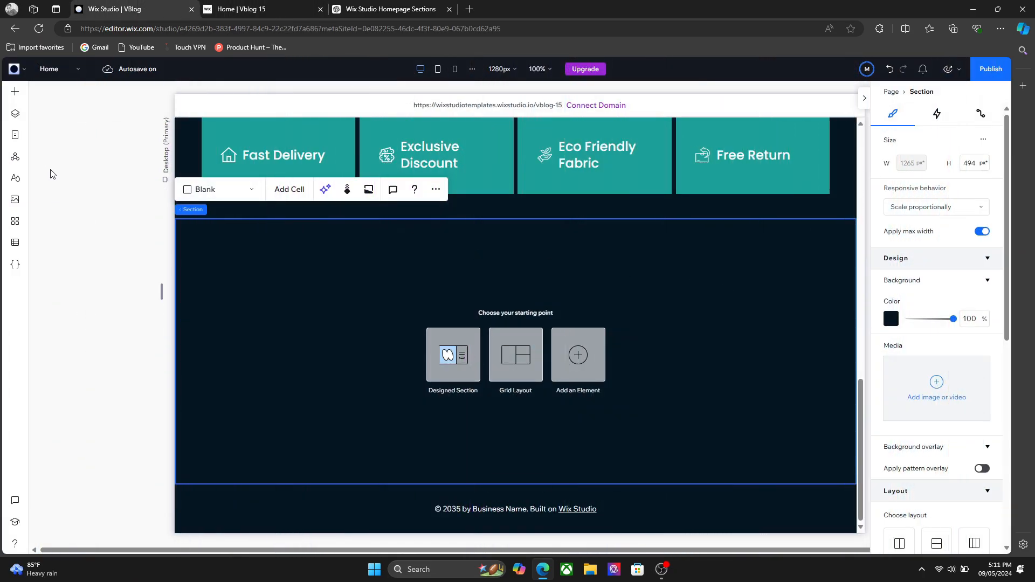
Try a six-cell section grid with three columns and two rows in the empty section below the feature cards
click(14, 92)
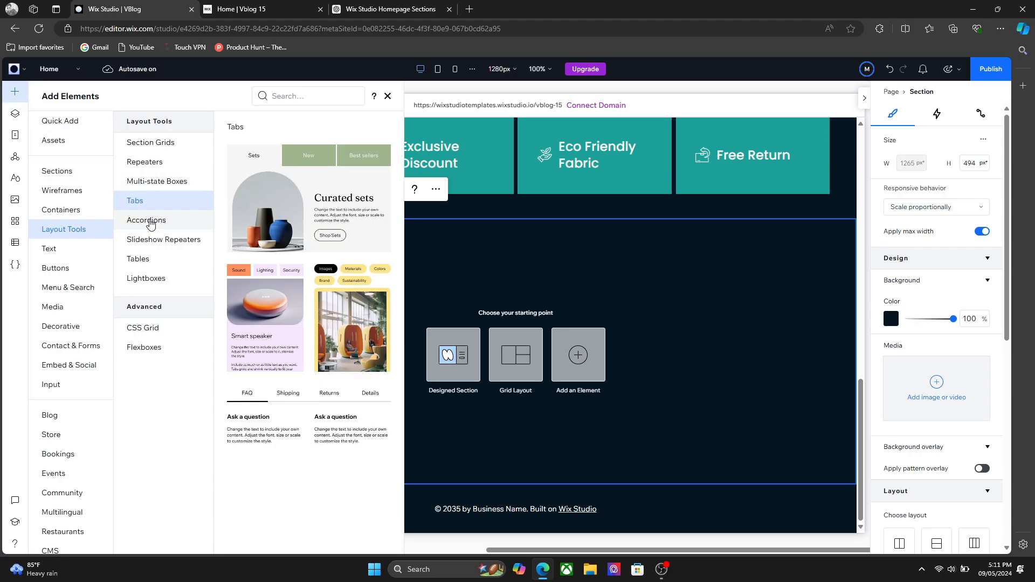
click(670, 347)
click(534, 355)
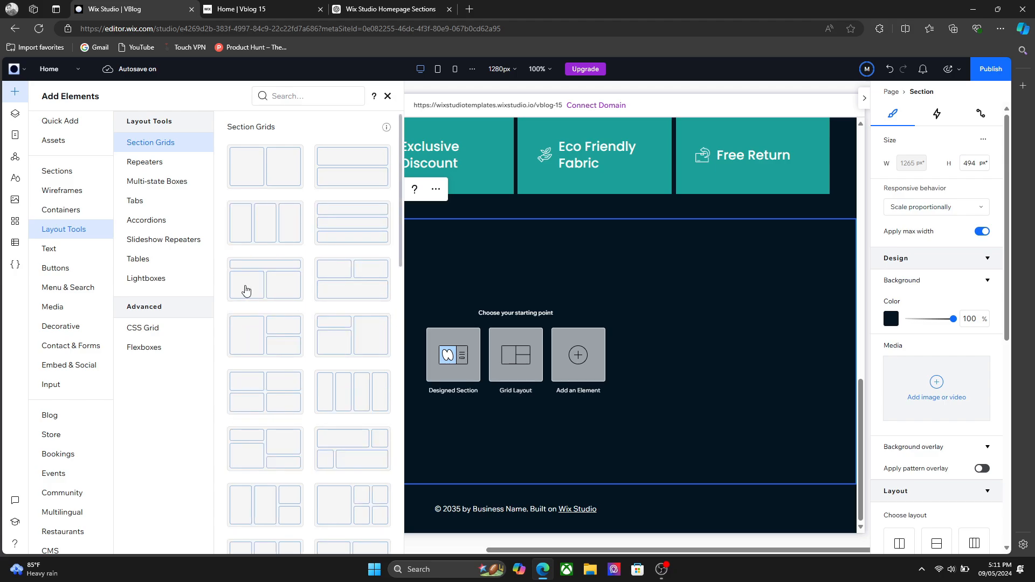
drag(400, 254, 366, 426)
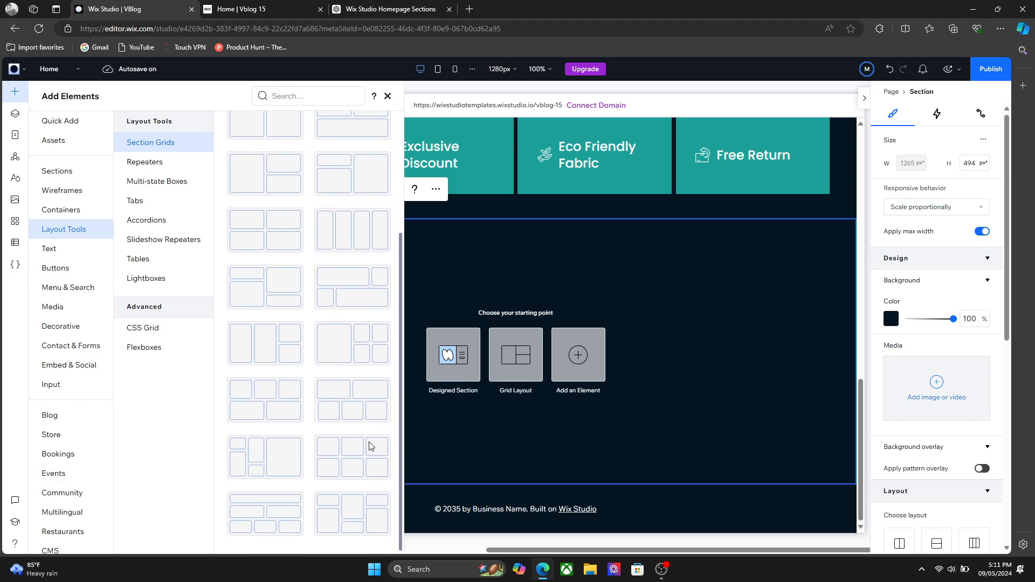
click(349, 462)
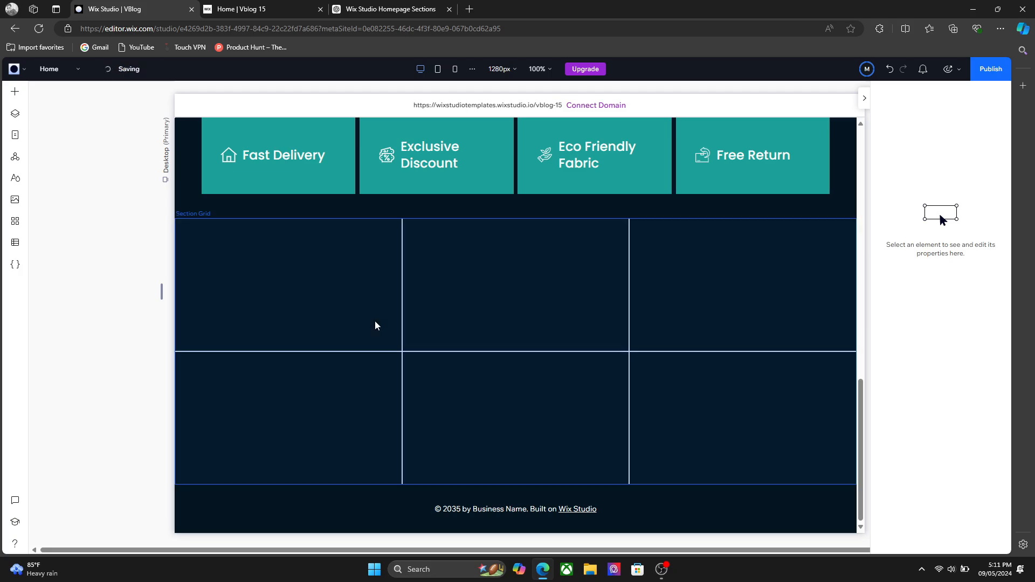
Undo the six-cell grid layout applied to the section above the footer
click(517, 222)
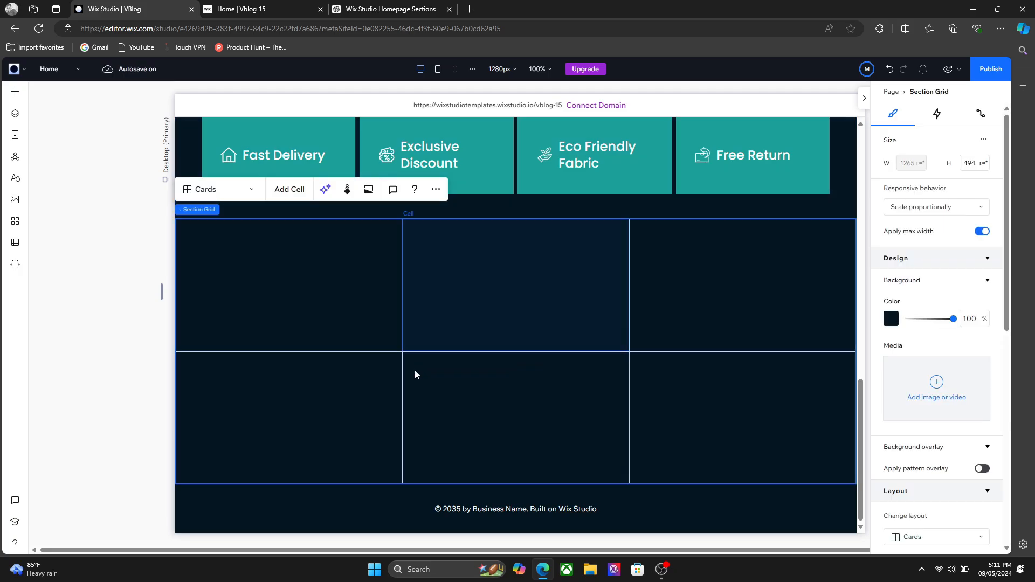
click(454, 293)
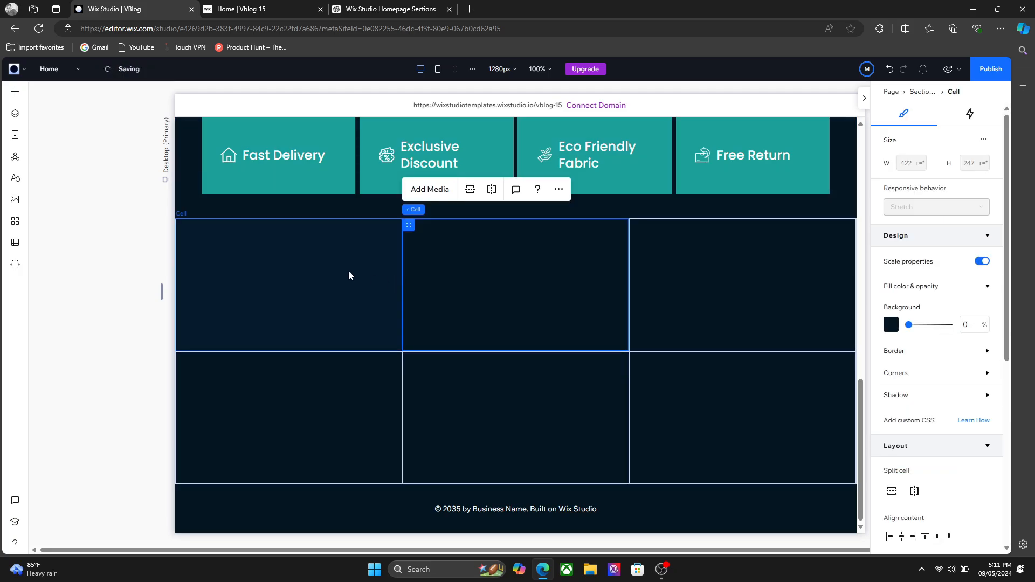
click(388, 279)
click(504, 177)
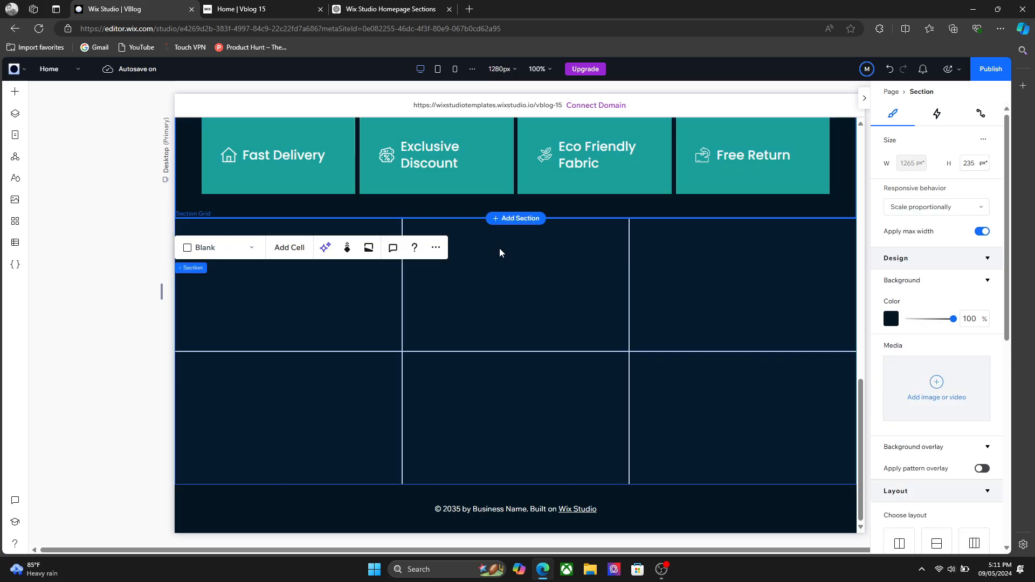
click(499, 255)
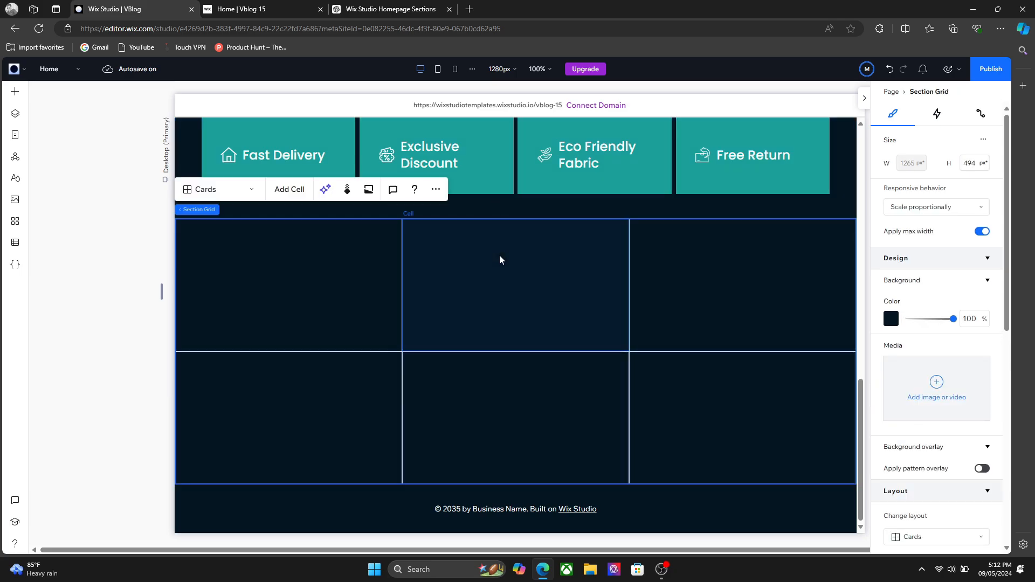
key(ctrl+z)
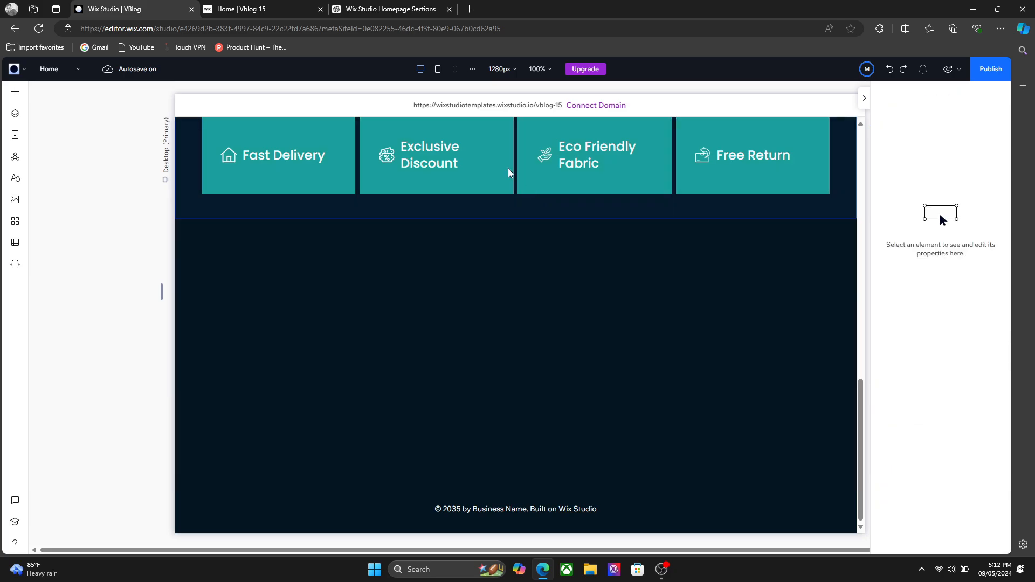
Apply a two-row section grid to the empty section and shrink its upper row to about 116 px high
click(504, 262)
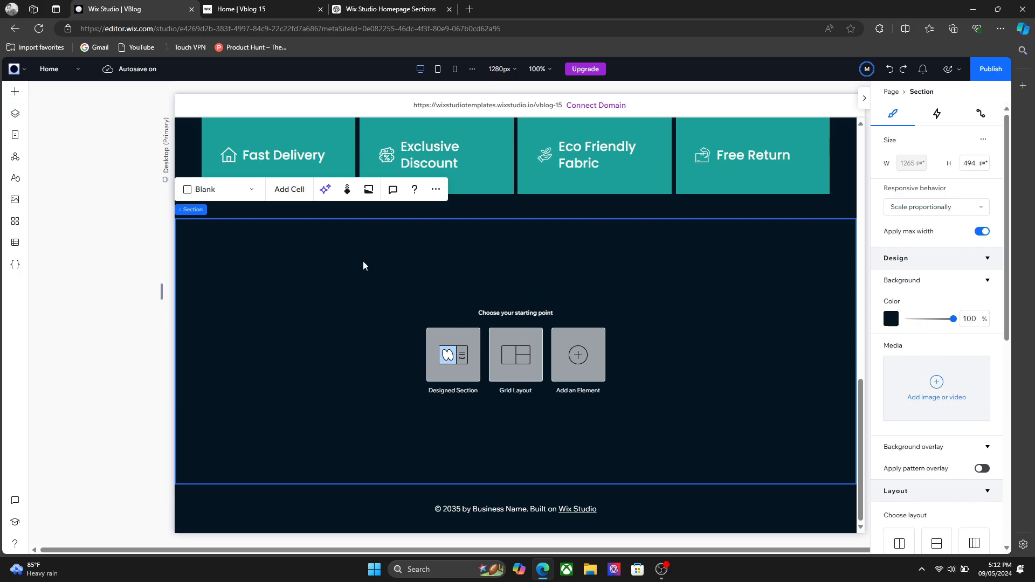
click(15, 93)
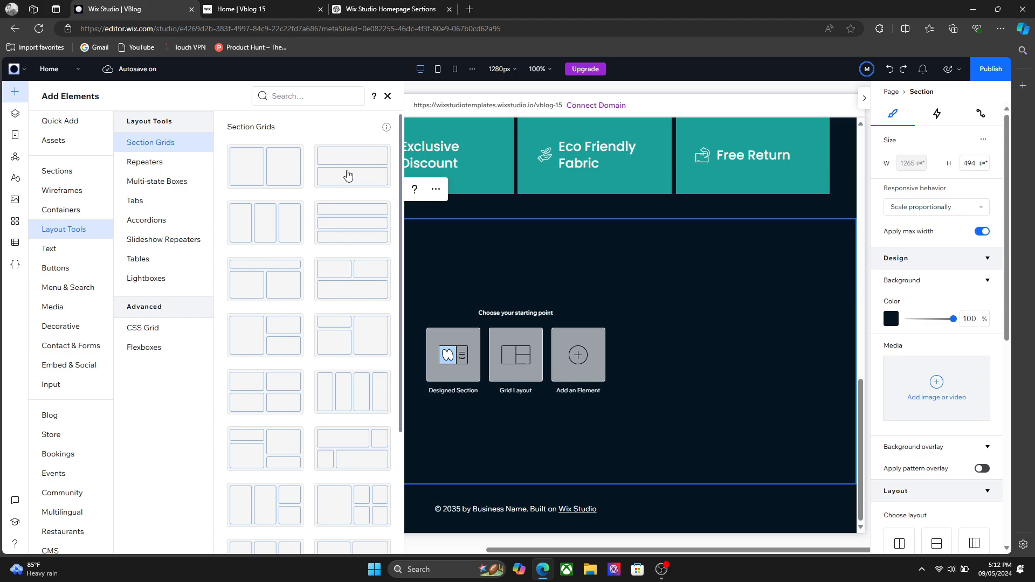
click(511, 311)
click(531, 275)
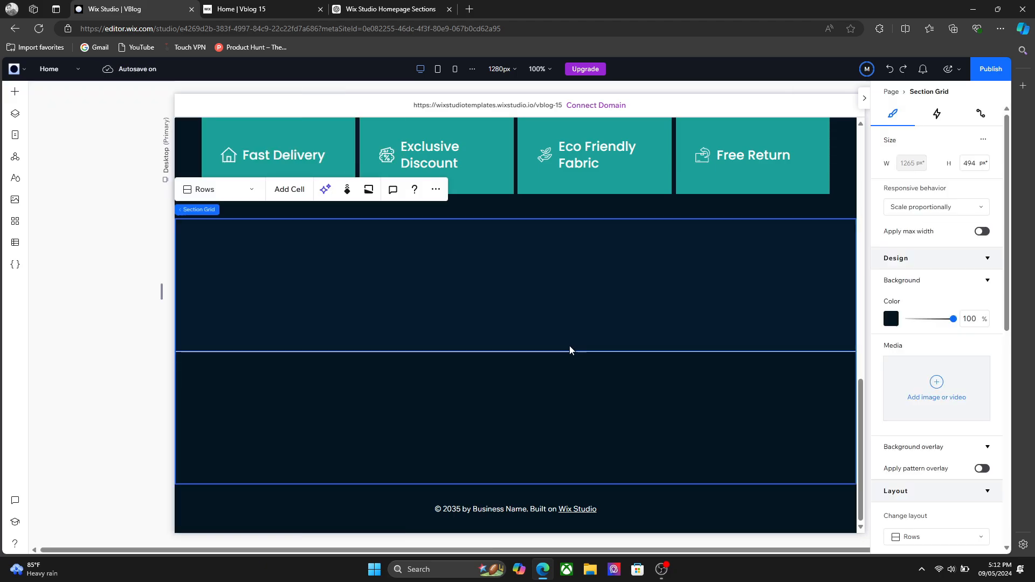
drag(601, 351, 600, 280)
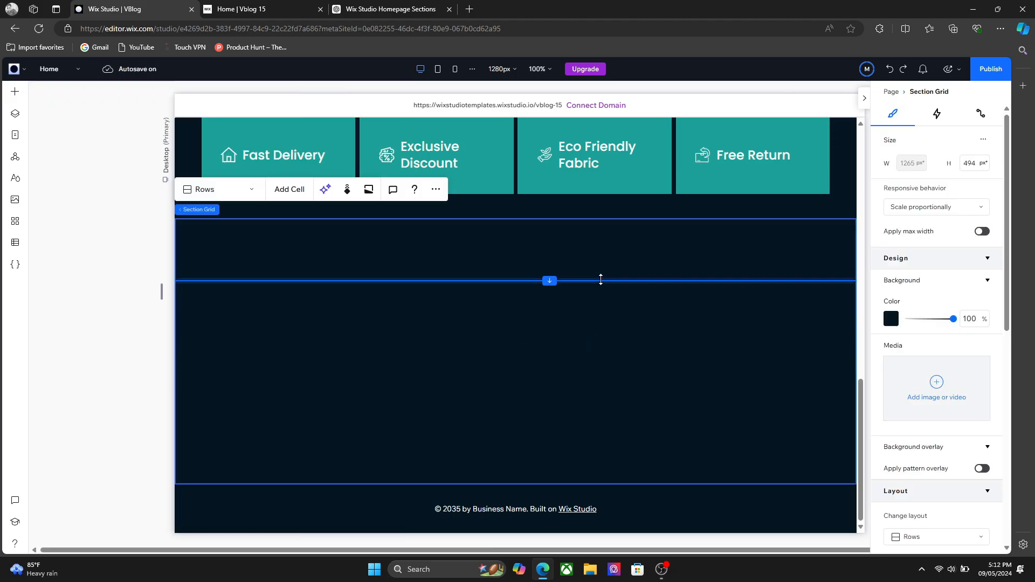
Add a Heading 2 text to the upper grid cell, positioned around the middle of the cell
click(491, 260)
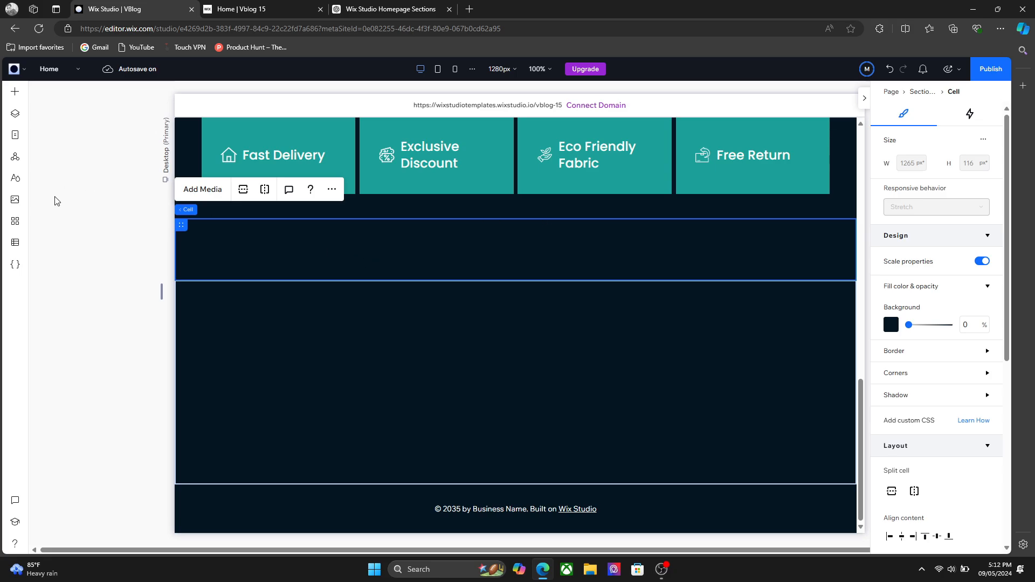
click(15, 92)
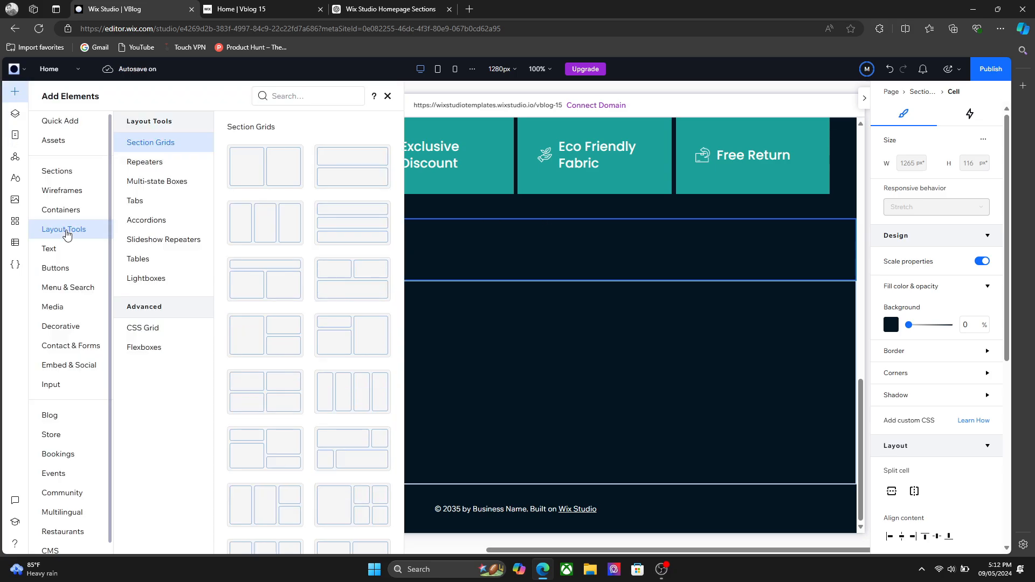
mouse_move(49, 248)
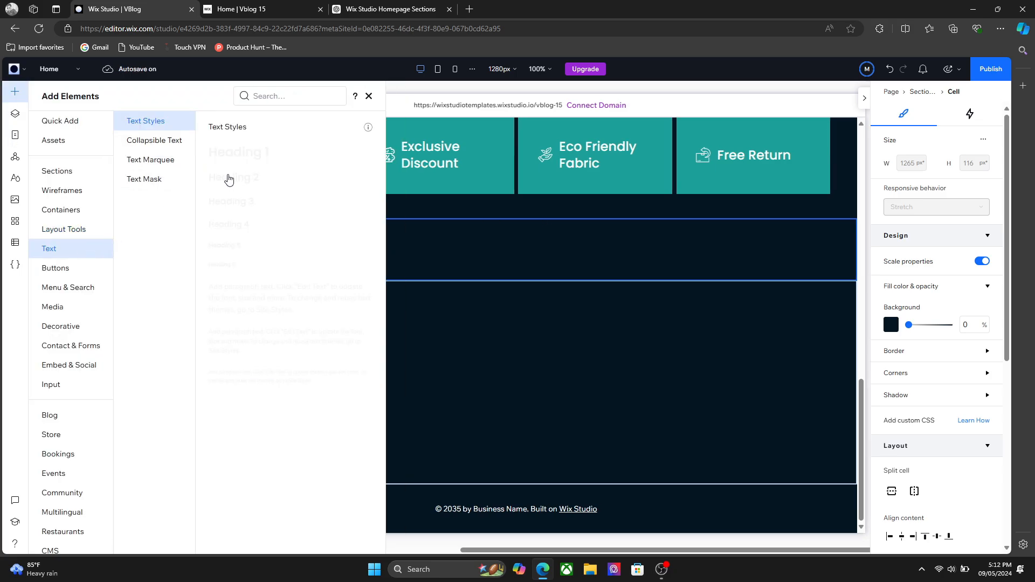
drag(229, 178, 508, 245)
drag(522, 251, 536, 250)
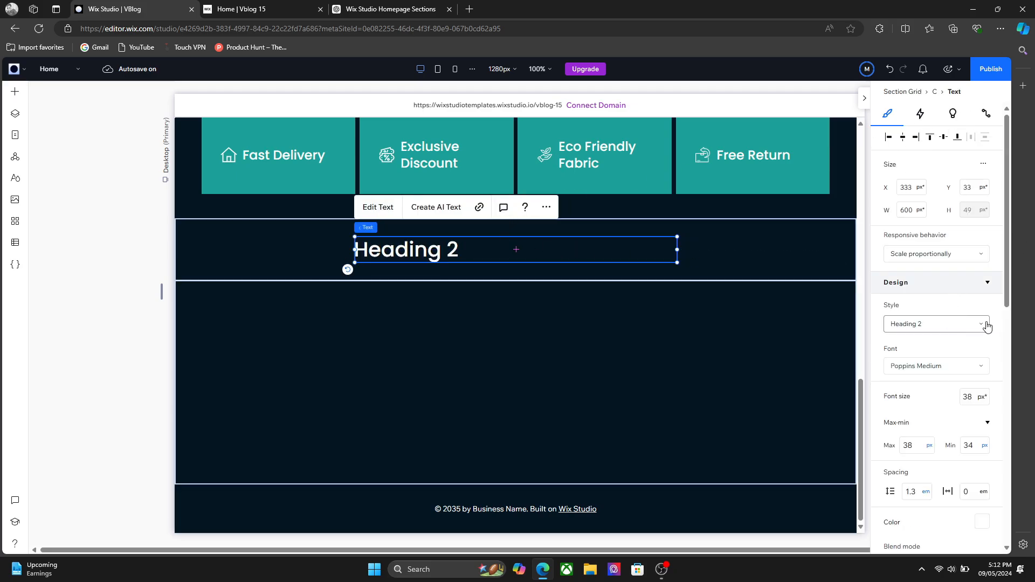
Center-align the new heading's text and change its wording to "Our Collection"
scroll(997, 329, down, 5)
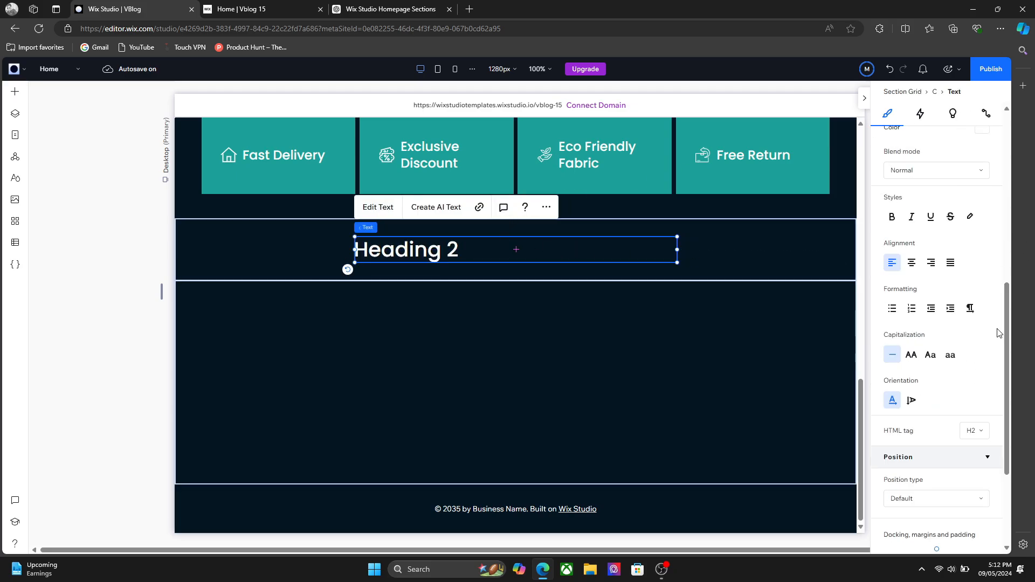
click(911, 262)
double_click(556, 255)
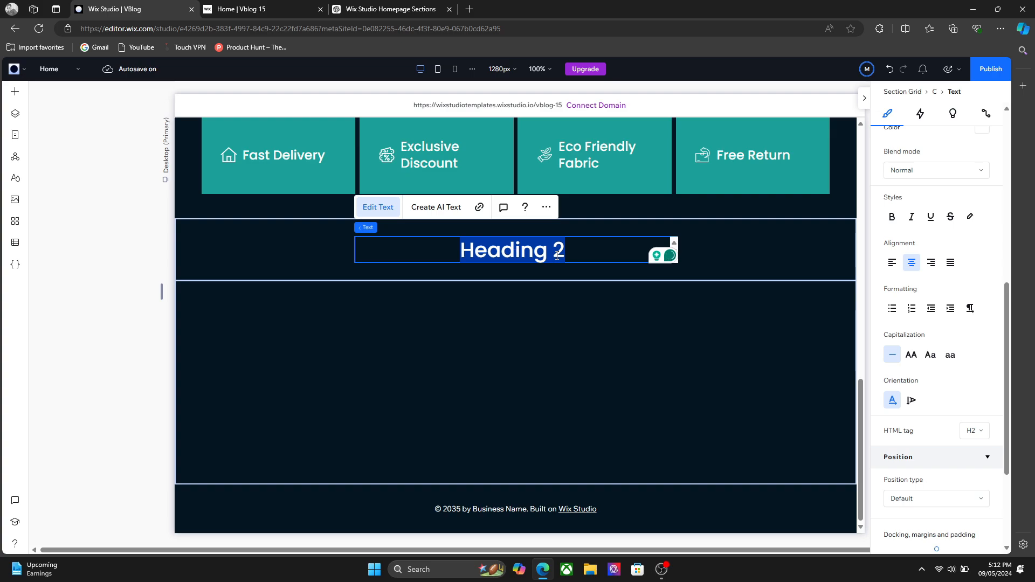
key(BackSpace)
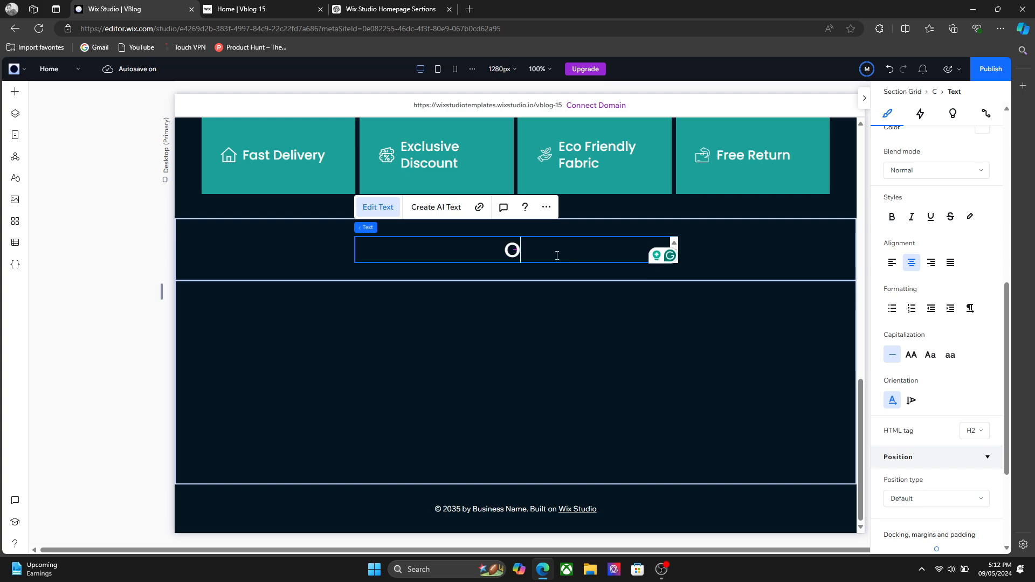
text(Our C)
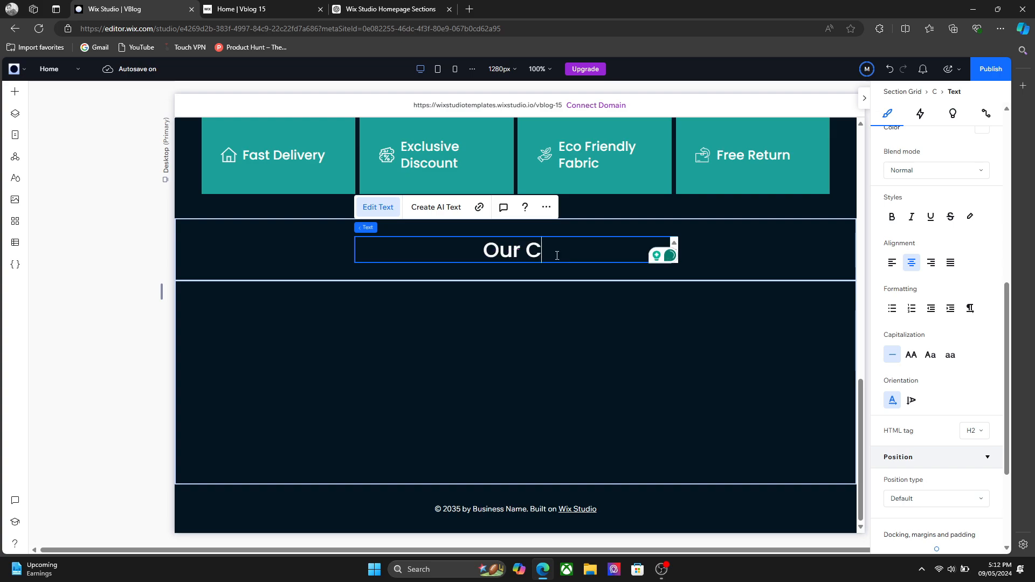
text(ollec)
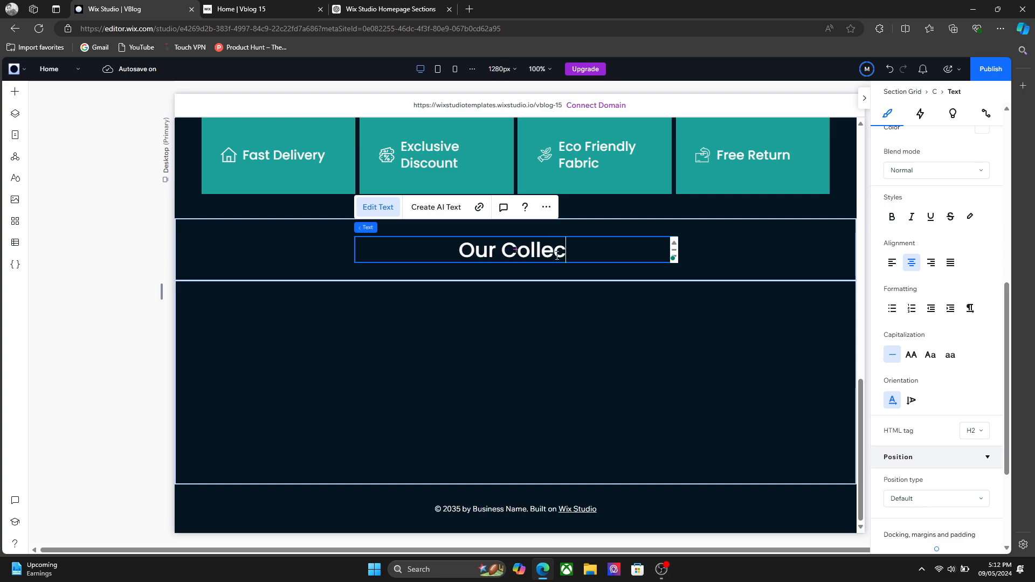
text(tion)
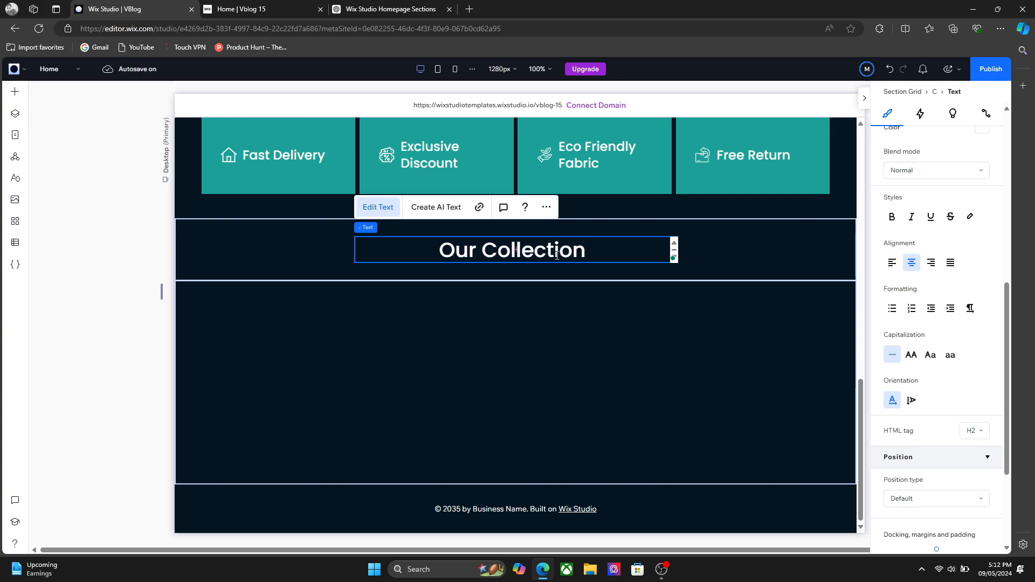
click(574, 331)
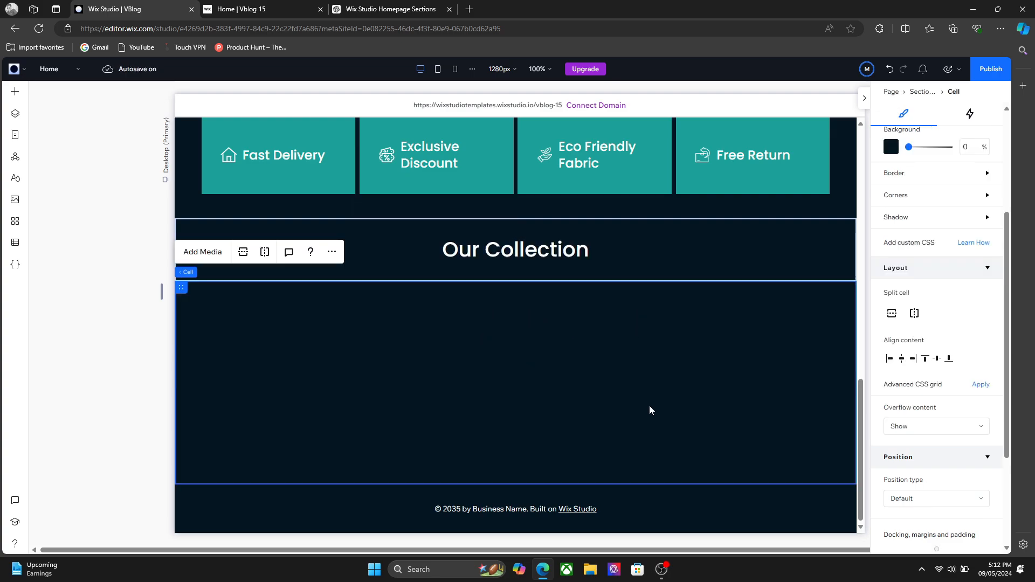
Make the empty grid cell beneath the "Our Collection" heading considerably taller and trim the heading row slightly
drag(728, 483, 750, 565)
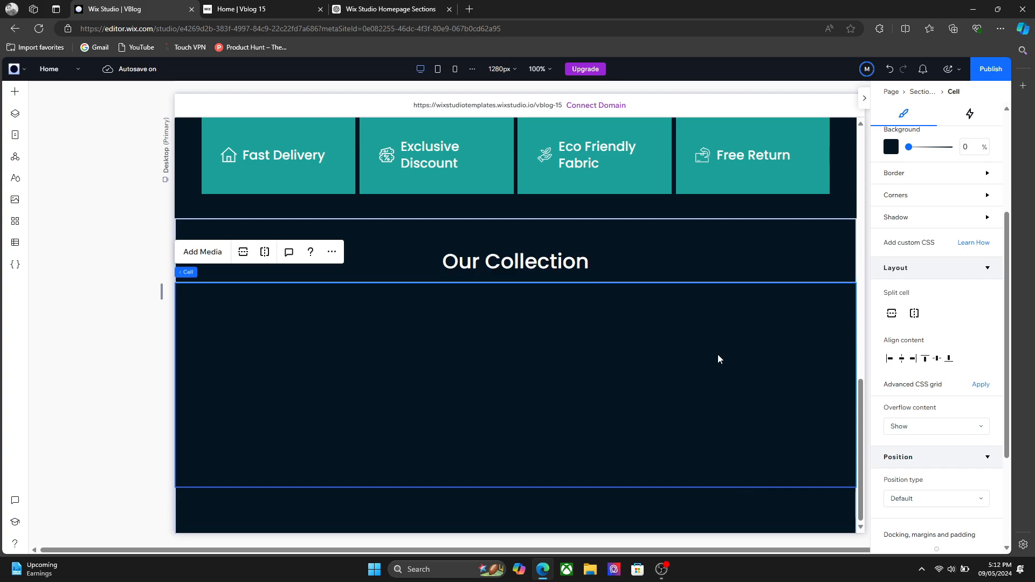
click(660, 278)
drag(651, 302, 665, 277)
click(657, 328)
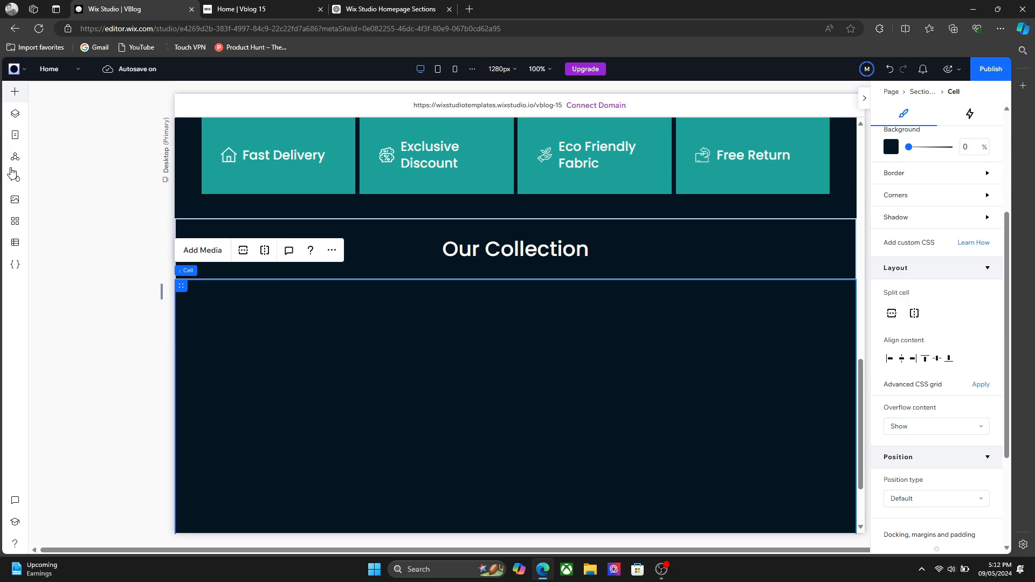
Add the three-column card repeater to the empty grid cell beneath the heading
click(5, 90)
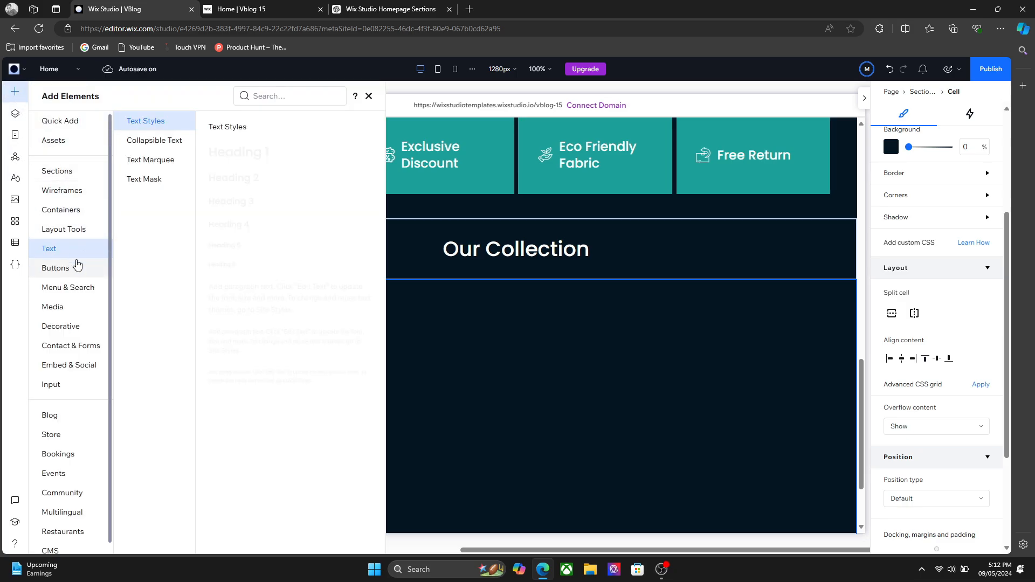
click(75, 230)
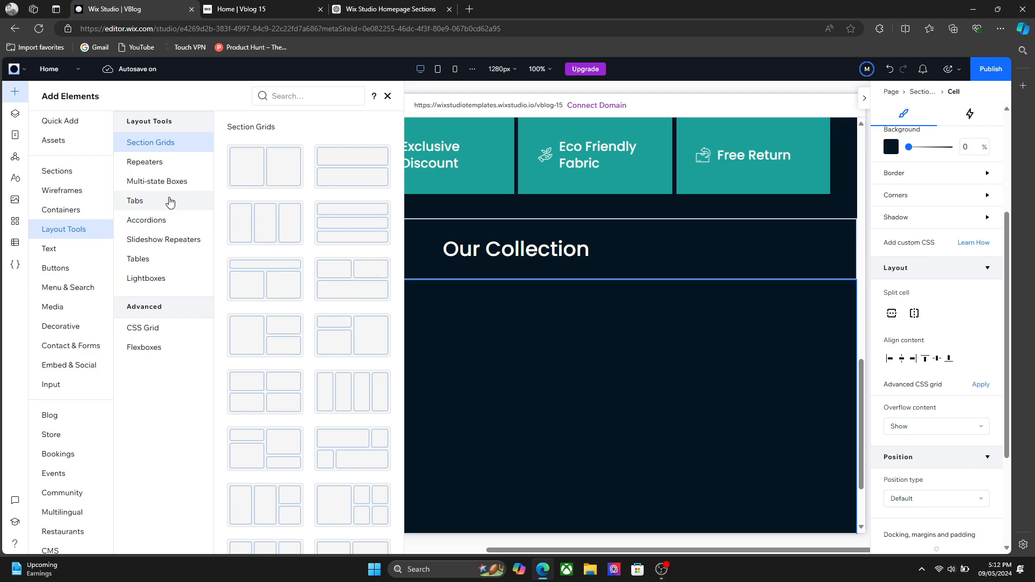
click(155, 170)
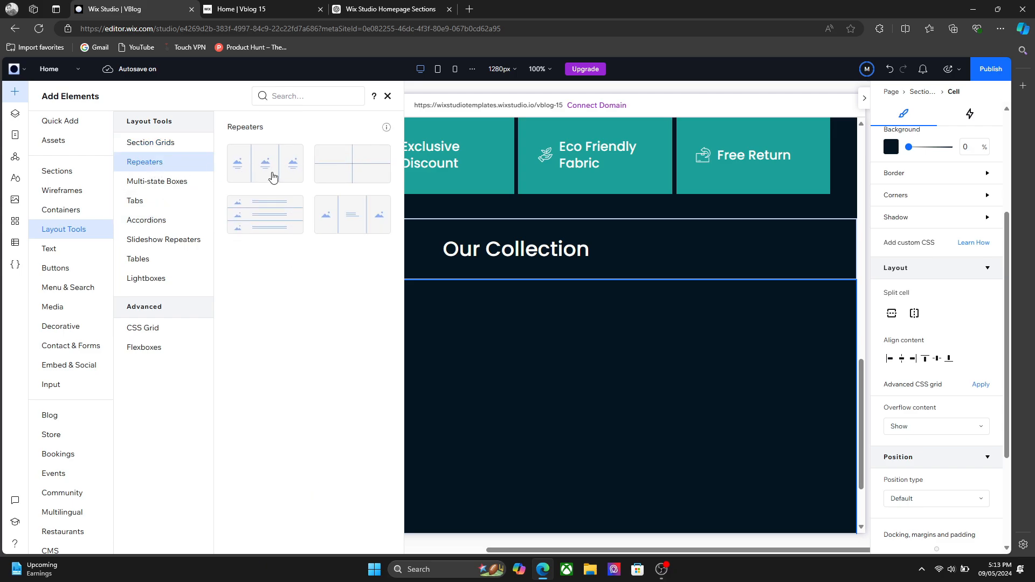
drag(272, 177, 347, 349)
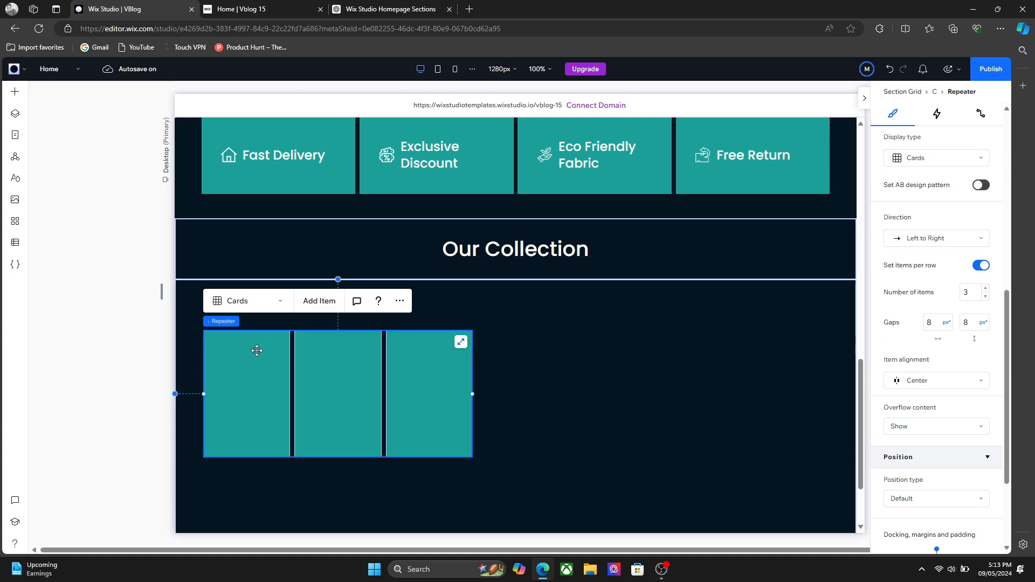
Align the repeater with the left edge of the feature cards above and widen it to about 1165 px to match their row
mouse_move(267, 353)
mouse_down()
mouse_move(253, 358)
mouse_move(263, 357)
mouse_up()
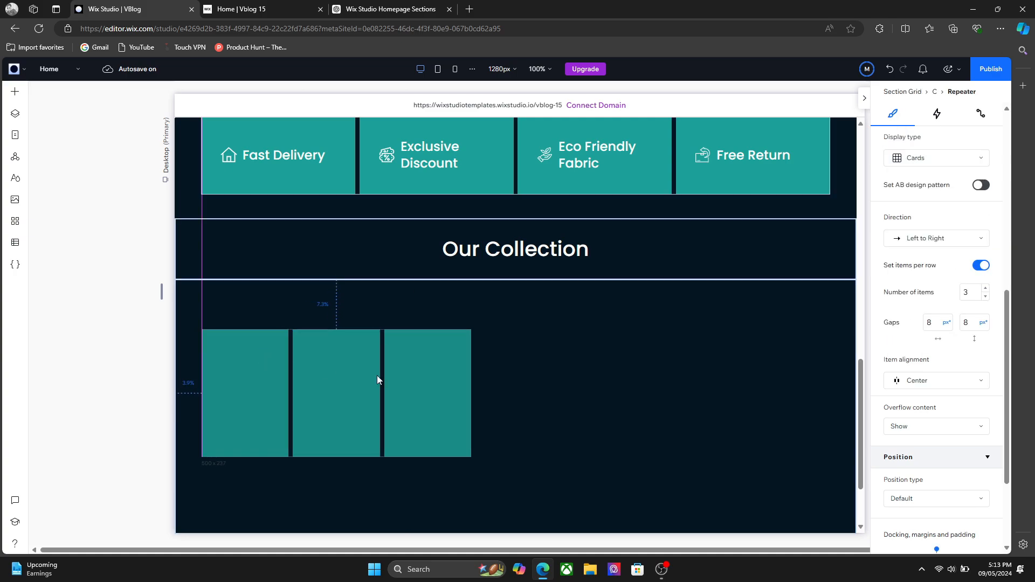
drag(377, 375, 378, 376)
drag(468, 393, 826, 384)
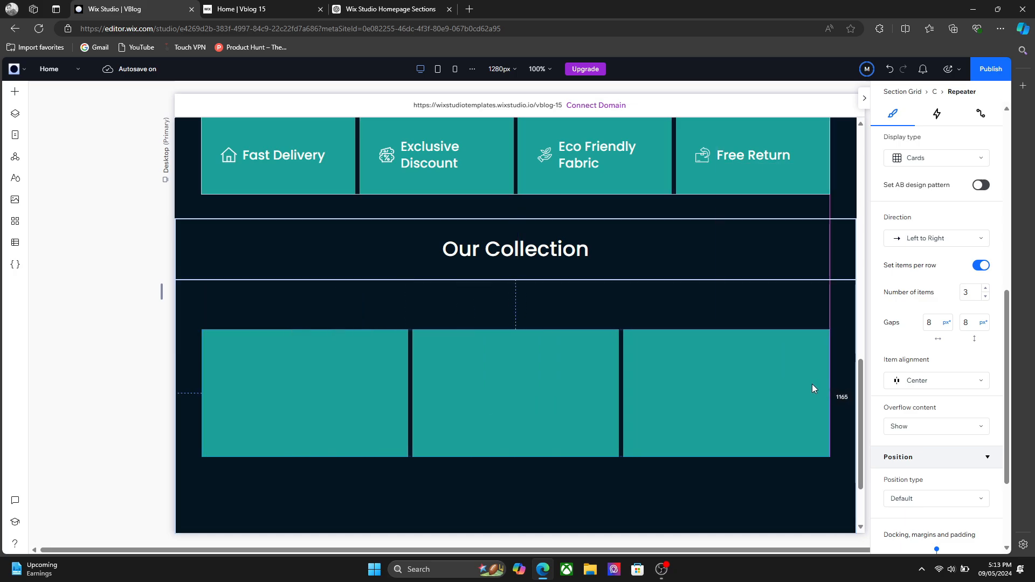
click(618, 298)
click(543, 372)
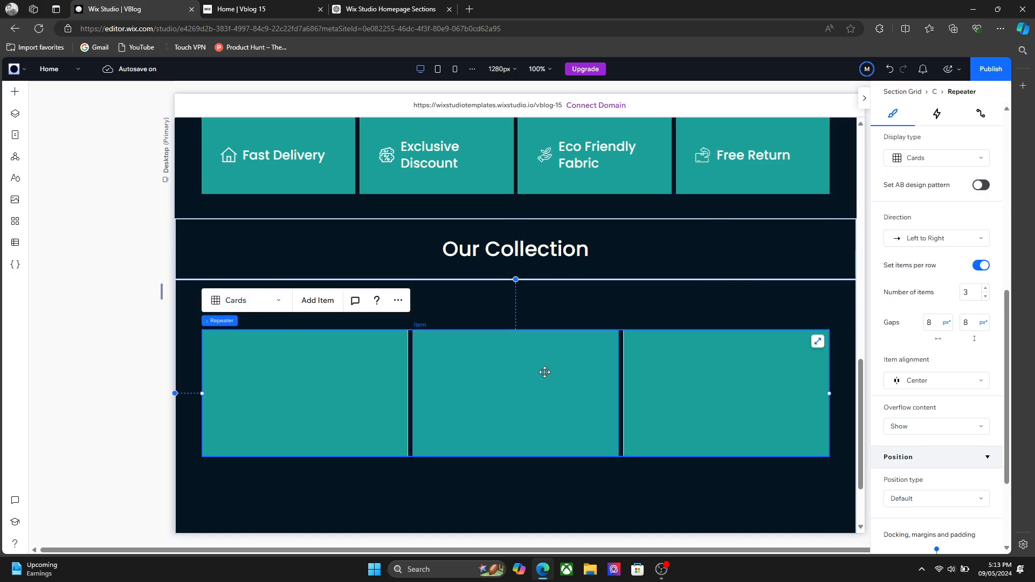
Increase the height of the repeater's items to about 342 px
click(367, 373)
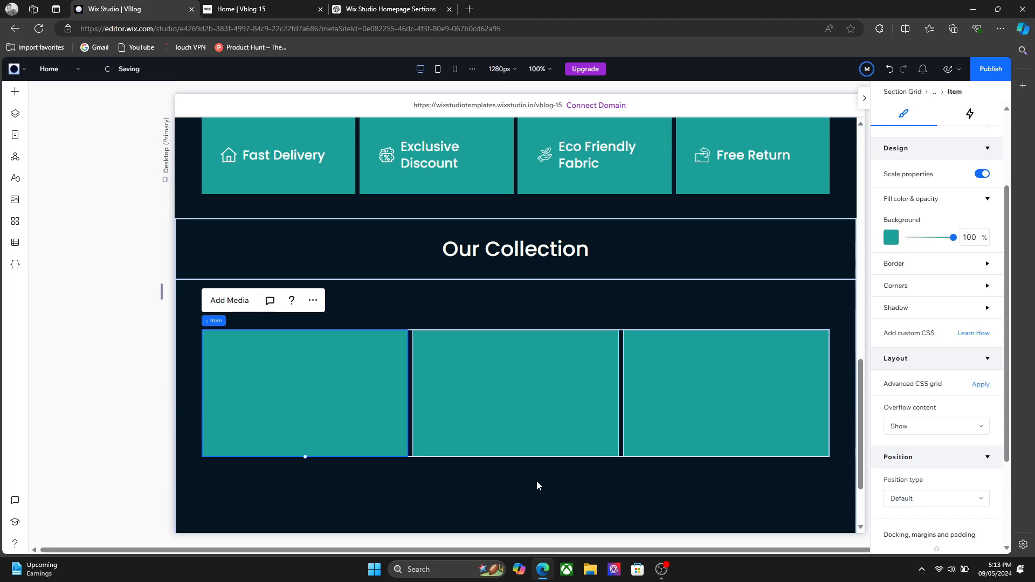
click(539, 435)
drag(516, 456, 506, 513)
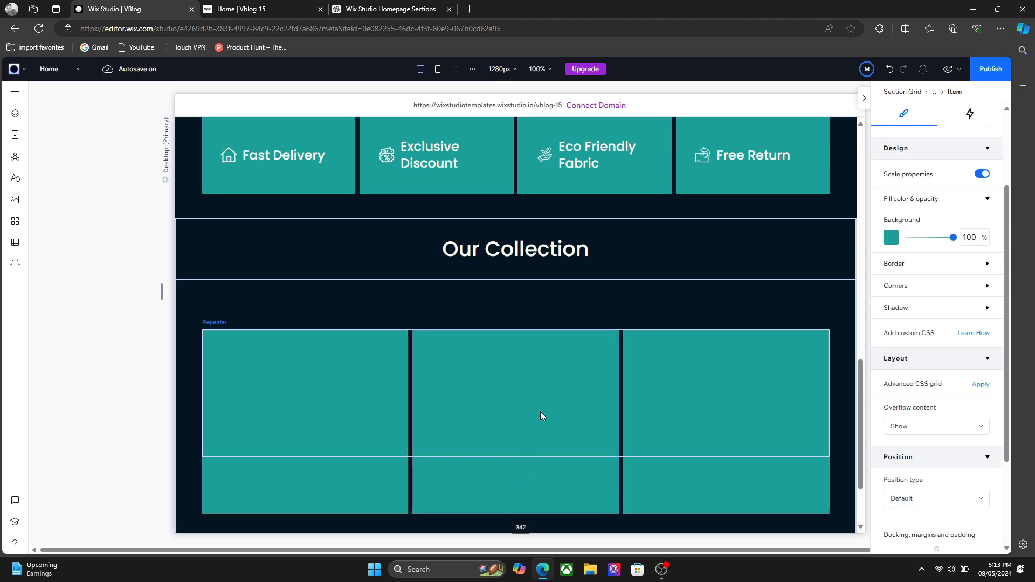
click(624, 314)
click(570, 381)
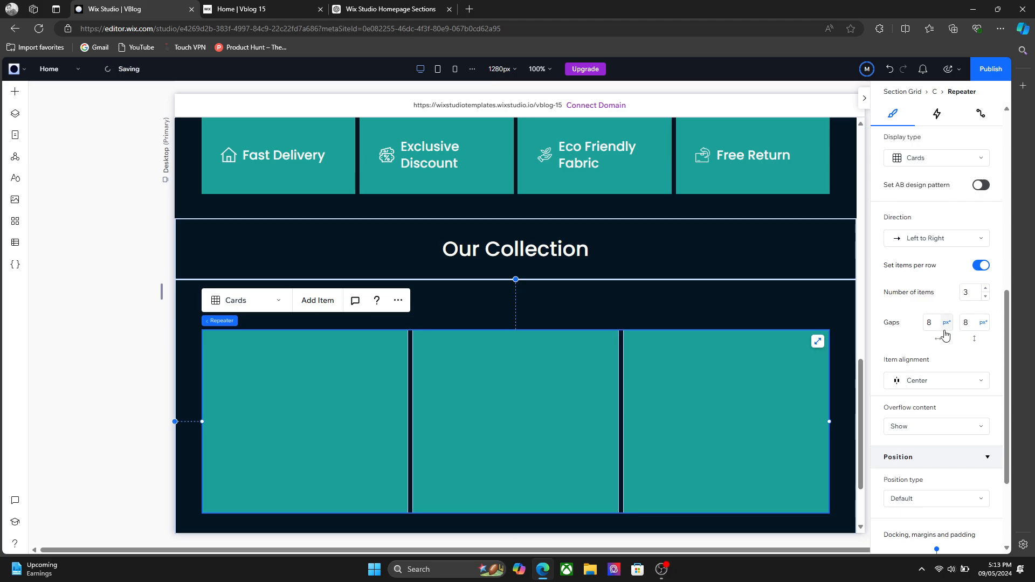
click(622, 316)
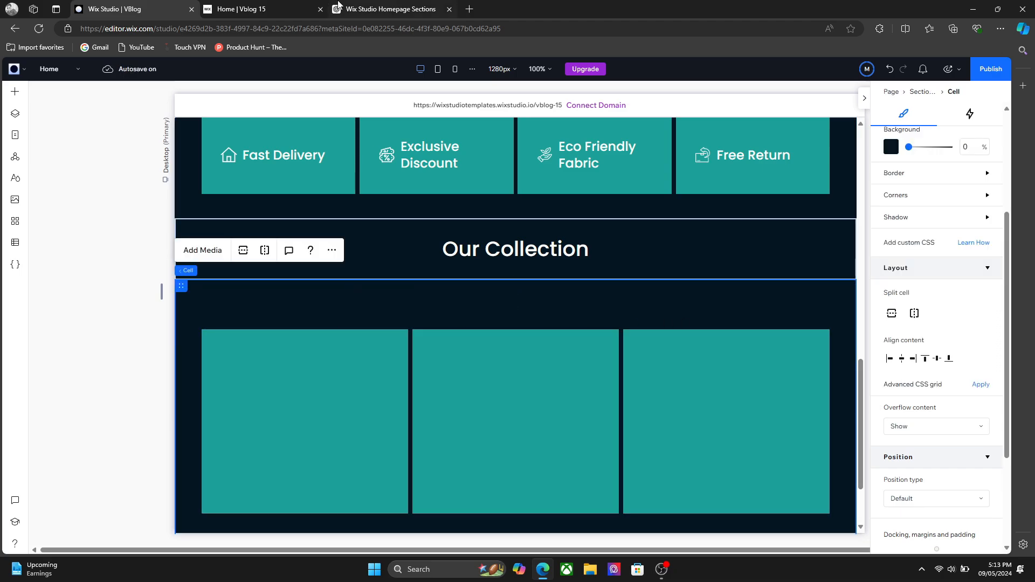
Add an image element inside the first repeater item and stretch it to fill the whole item
click(325, 383)
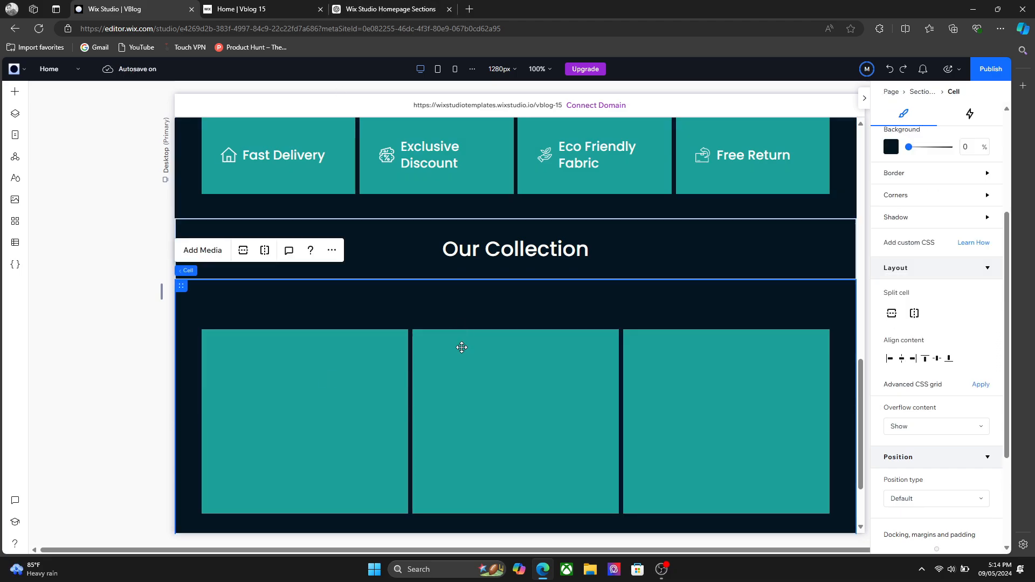
click(342, 377)
click(342, 376)
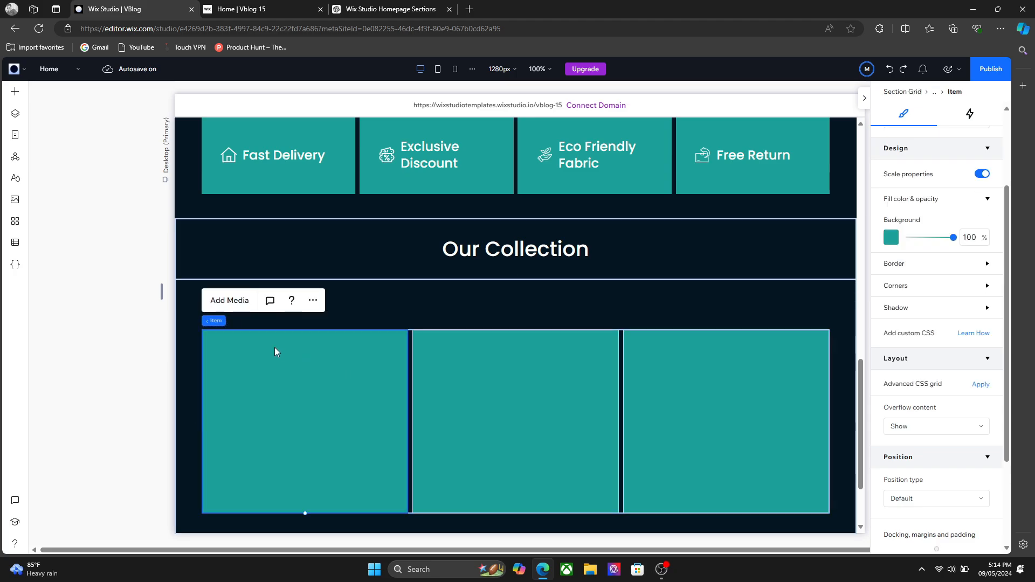
click(16, 93)
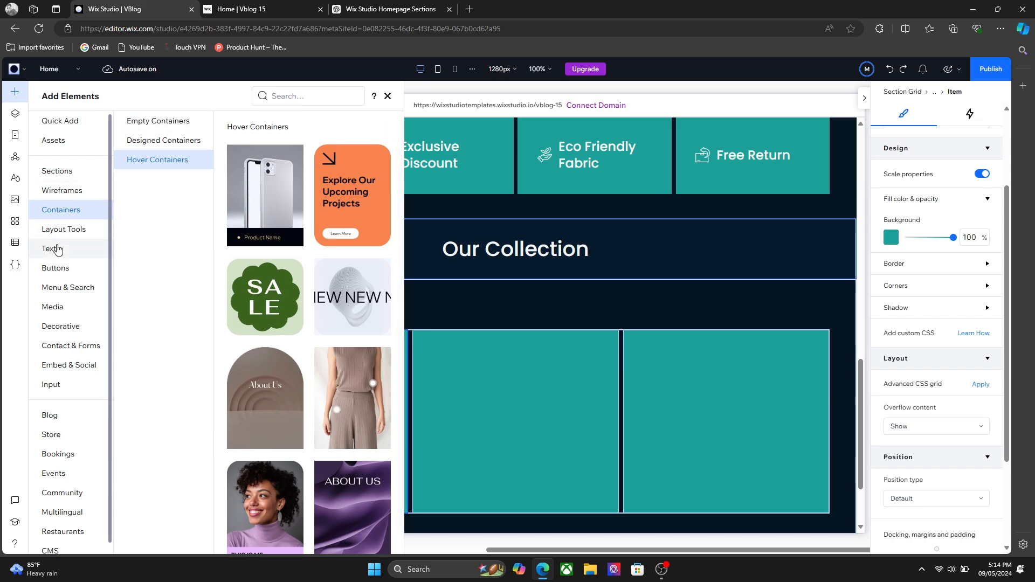
click(54, 123)
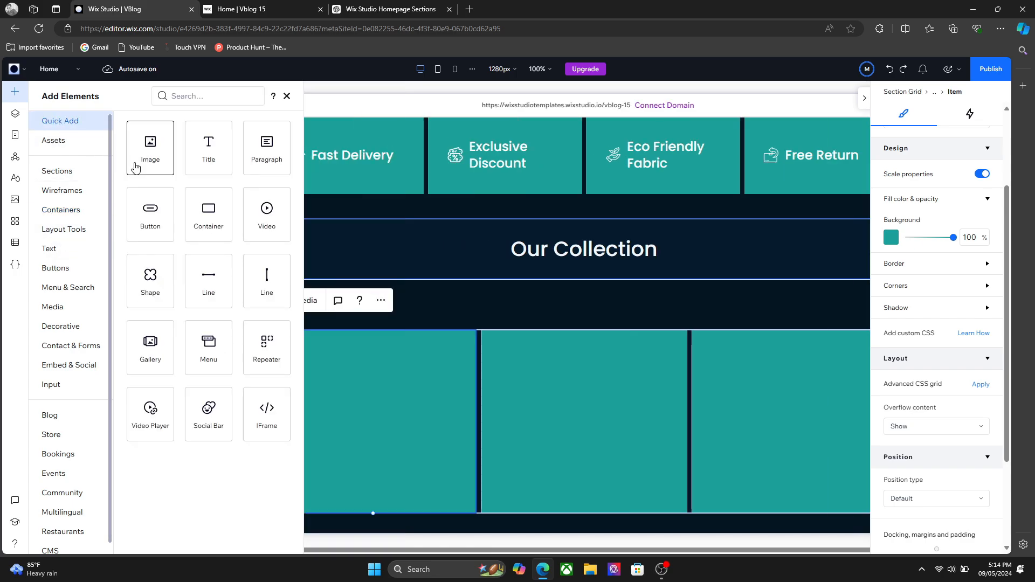
drag(150, 152, 309, 409)
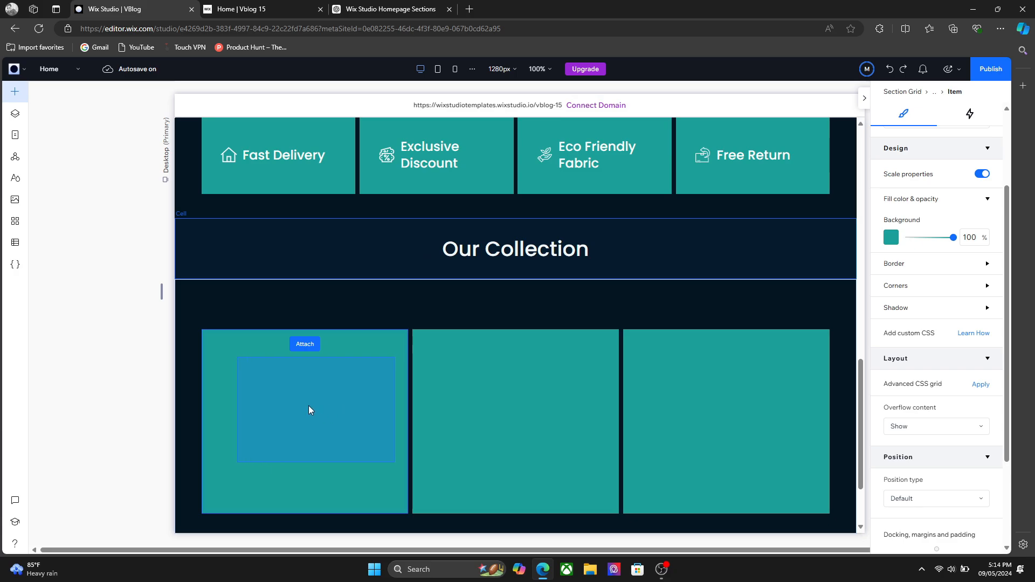
drag(357, 373, 391, 348)
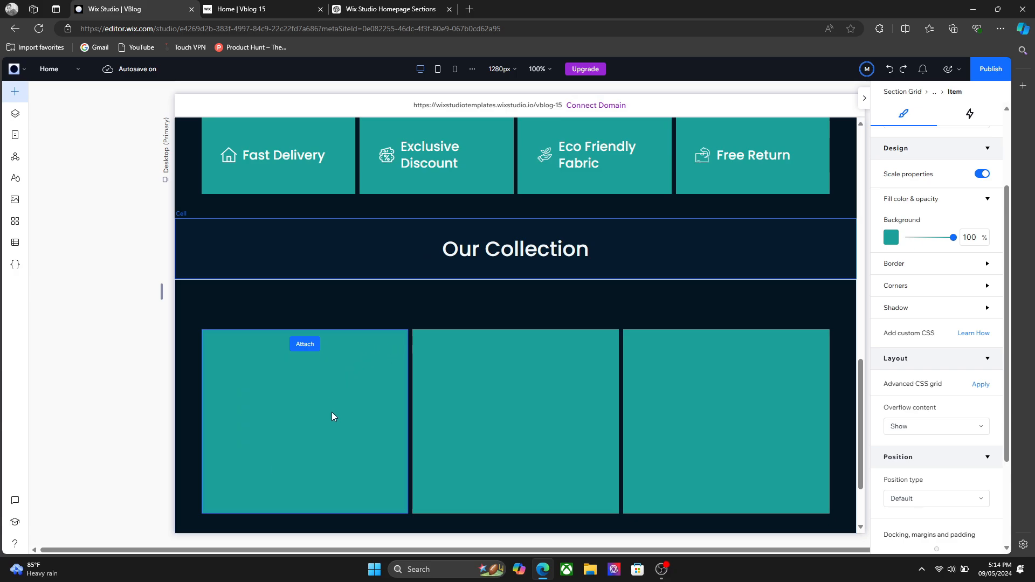
drag(338, 372, 379, 374)
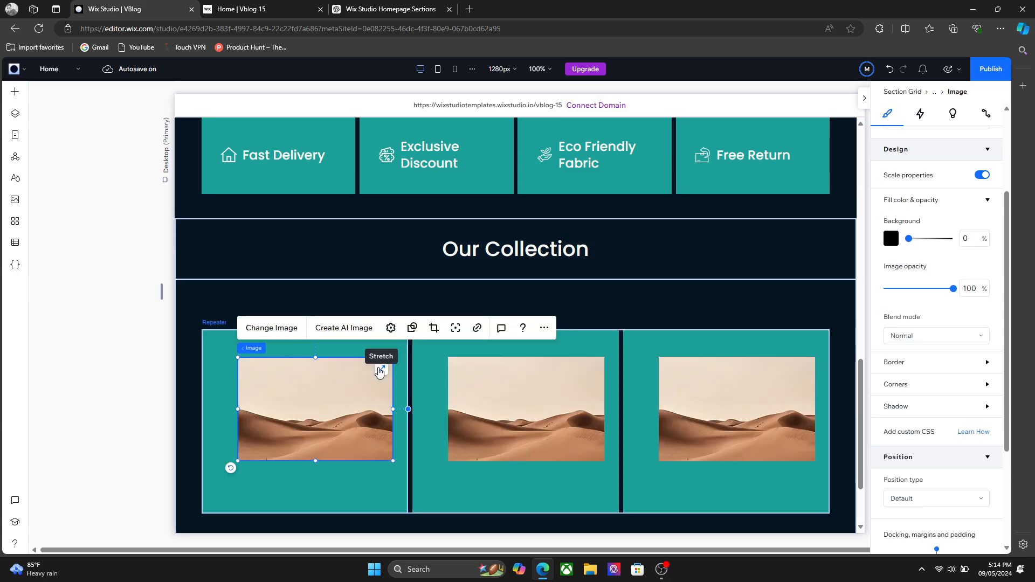
click(586, 316)
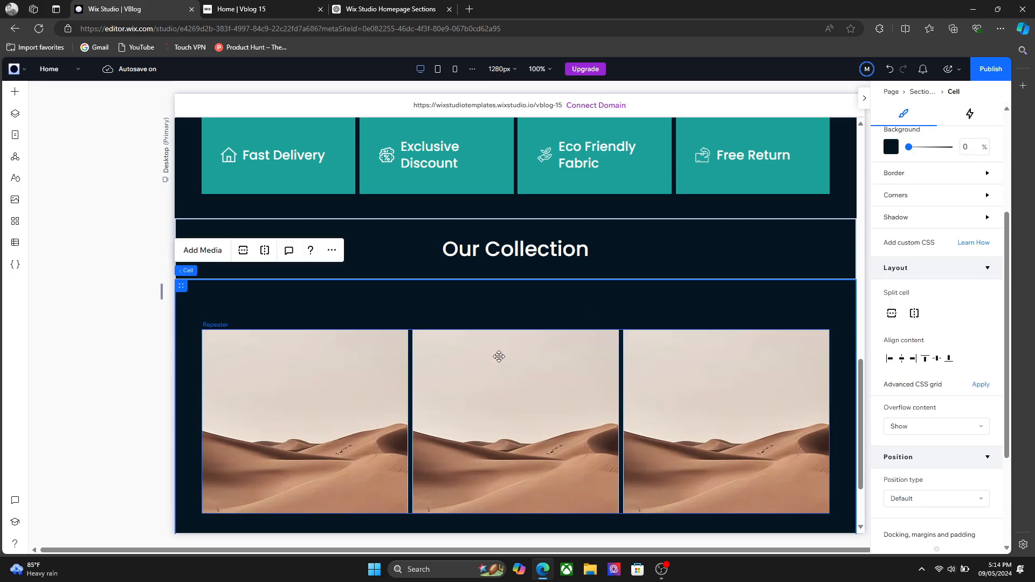
Add a Heading 3 text to the first repeater item, over the lower part of its image
click(388, 382)
click(389, 382)
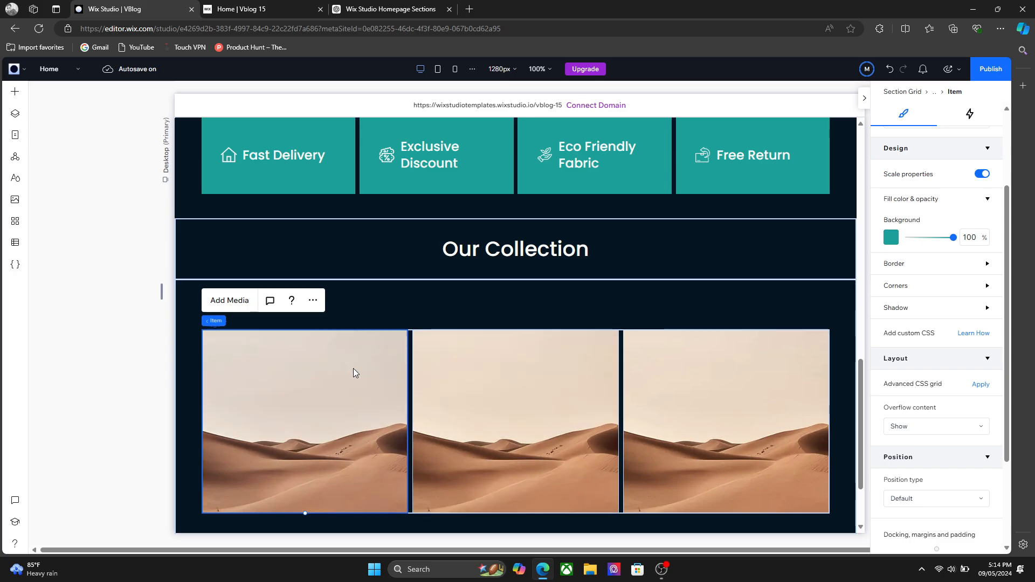
click(14, 94)
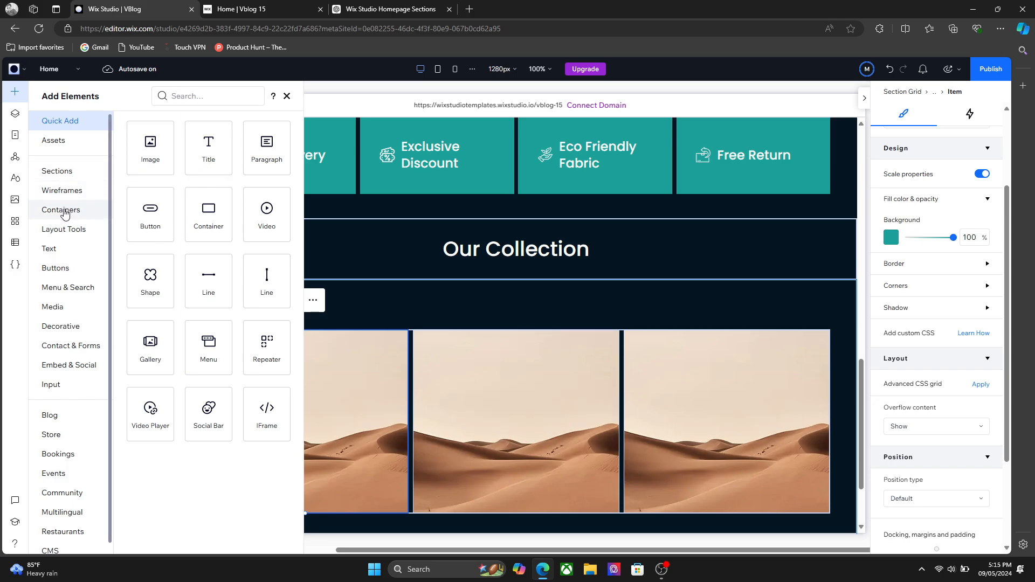
click(56, 249)
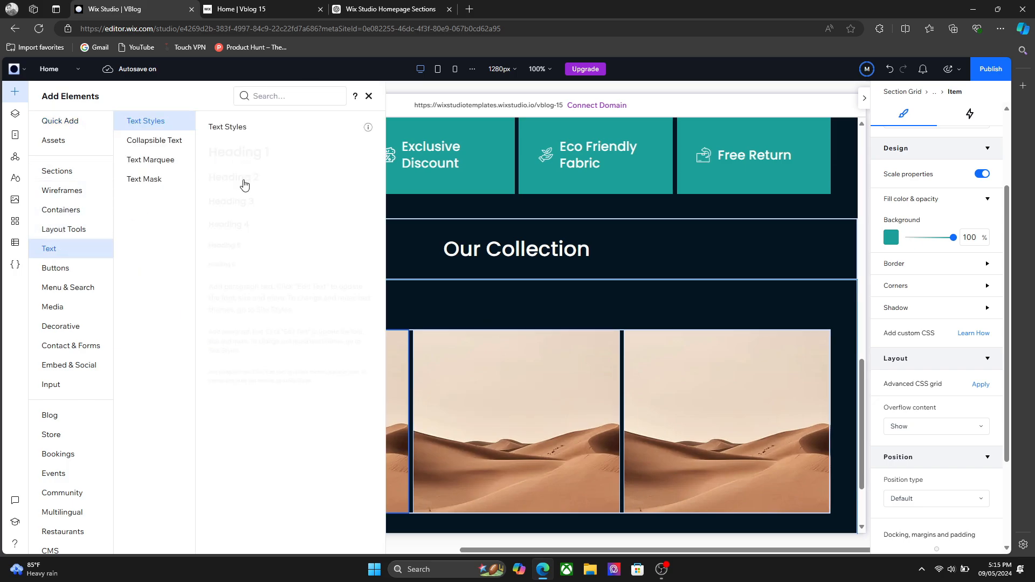
drag(231, 206, 370, 462)
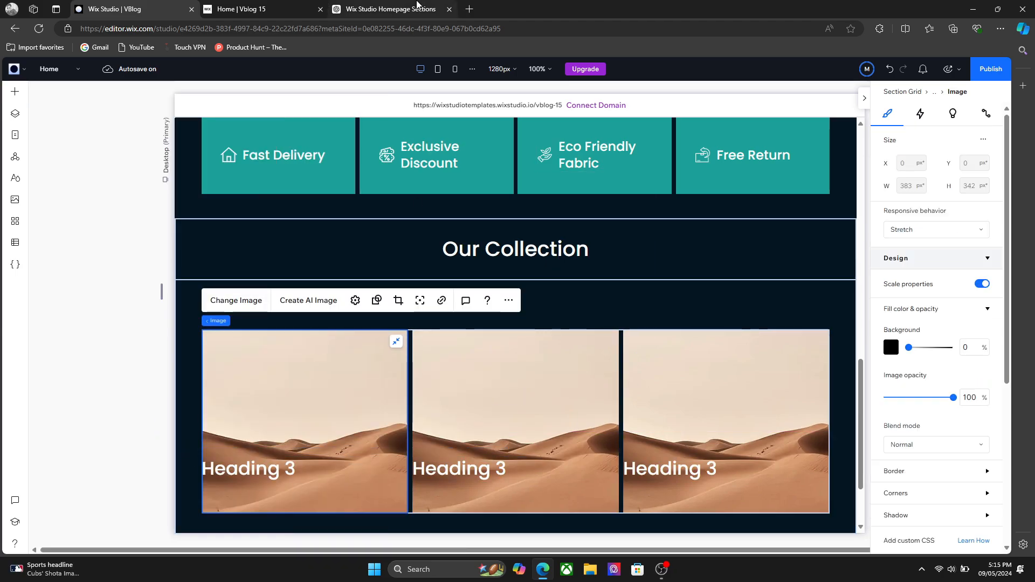
Switch to ChatGPT, close the Home | Vblog 15 tab, and title the cards "The Timeless Collection", "The Modern Luxe" and "The Exclusive Line"
click(256, 6)
click(355, 6)
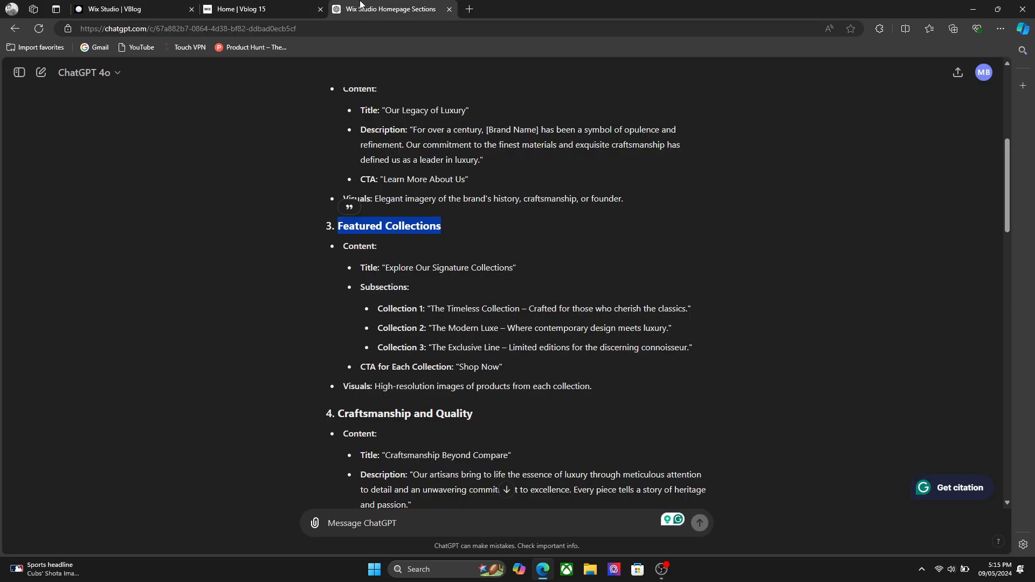
click(313, 10)
click(320, 9)
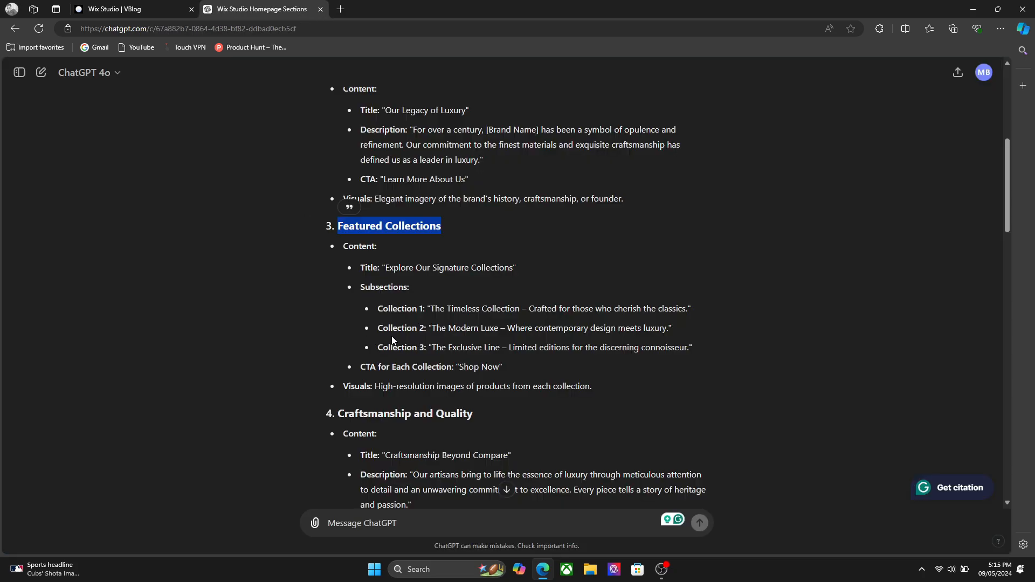
double_click(382, 309)
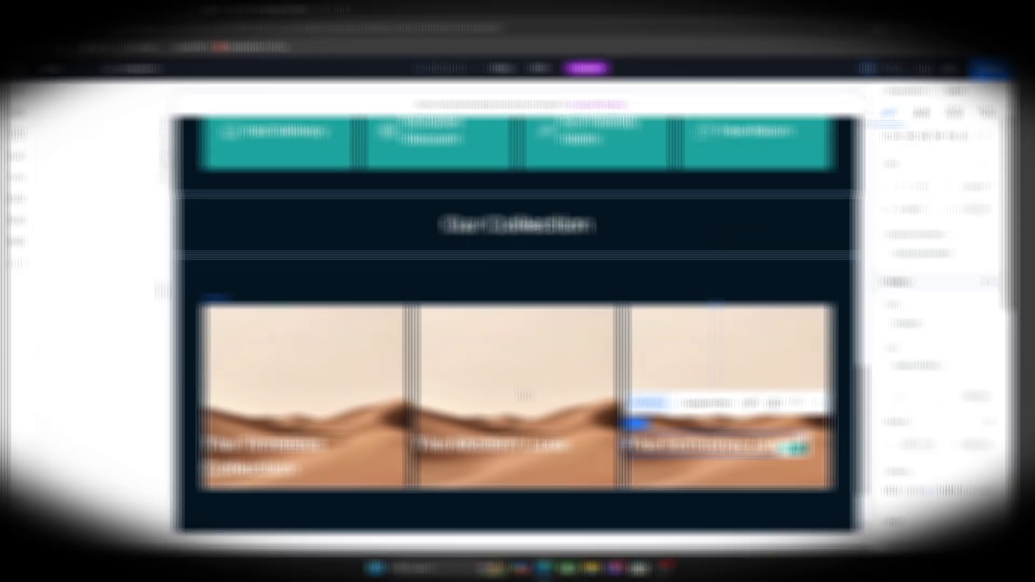
click(520, 390)
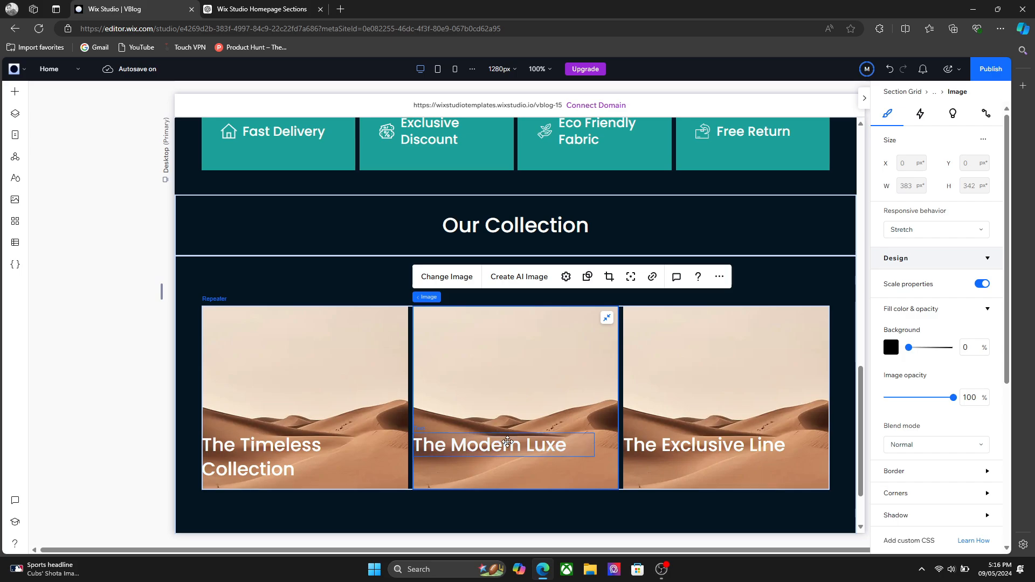
Set the left margin of the first card's title text to 10 px
click(507, 442)
click(339, 457)
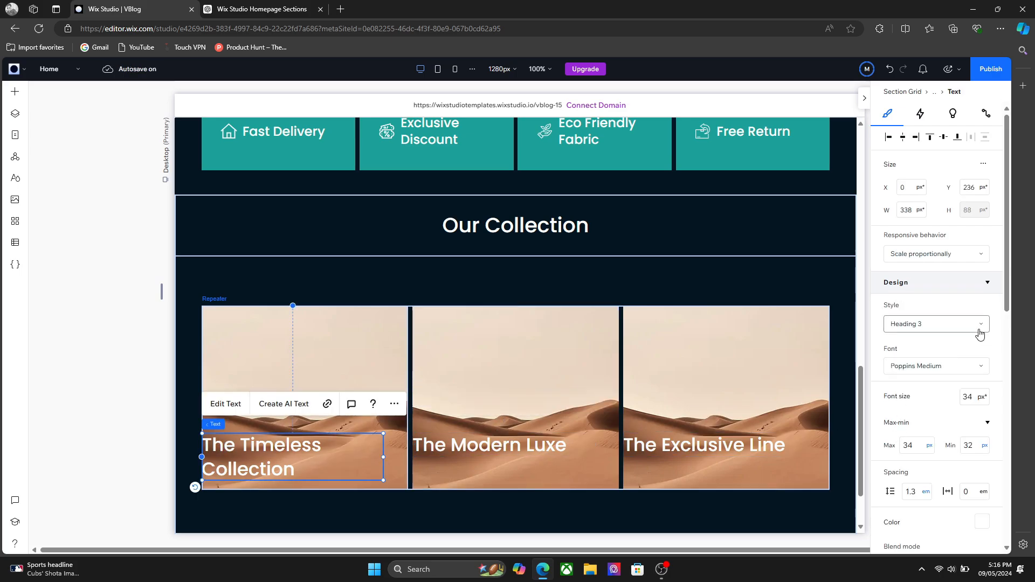
scroll(980, 334, down, 10)
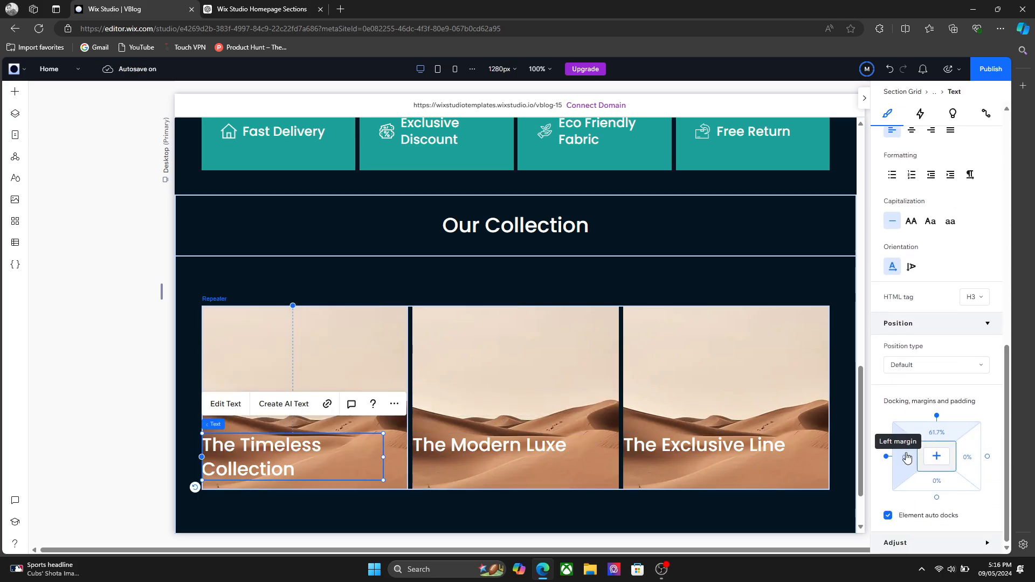
click(907, 458)
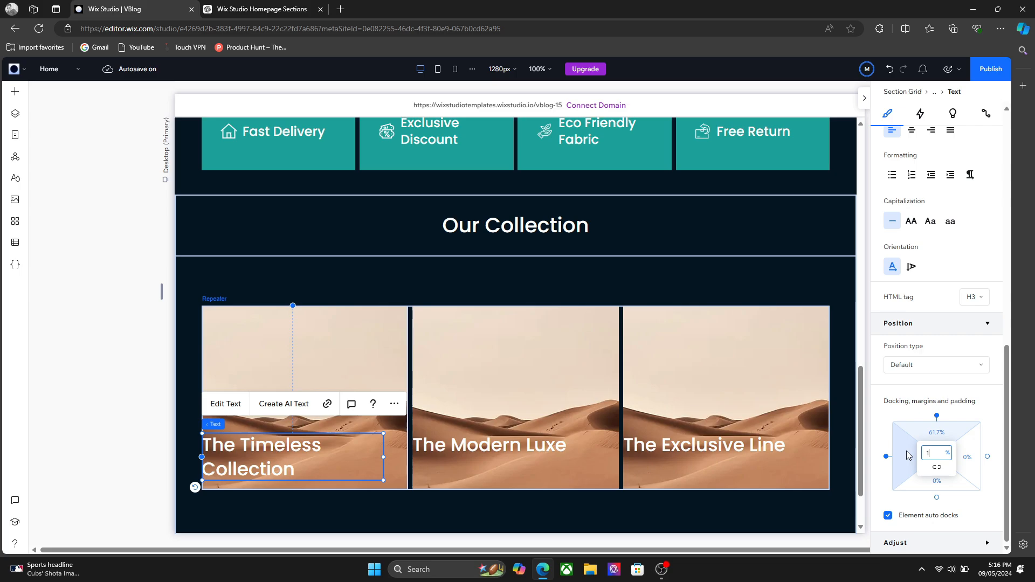
text(10px)
key(Return)
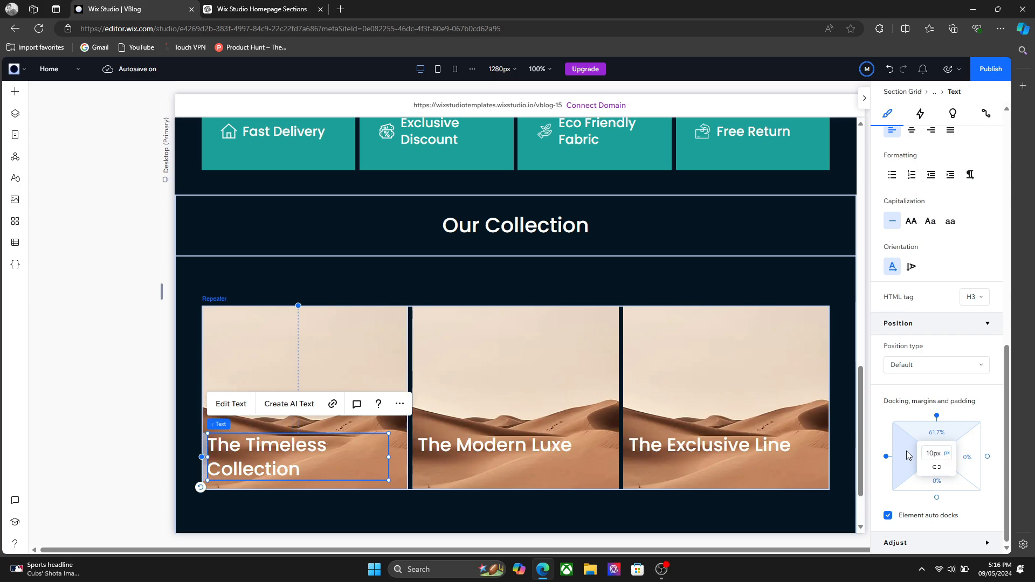
Add a hover animation to the first card's image, choosing the card's title text on the canvas as the animated element
click(587, 433)
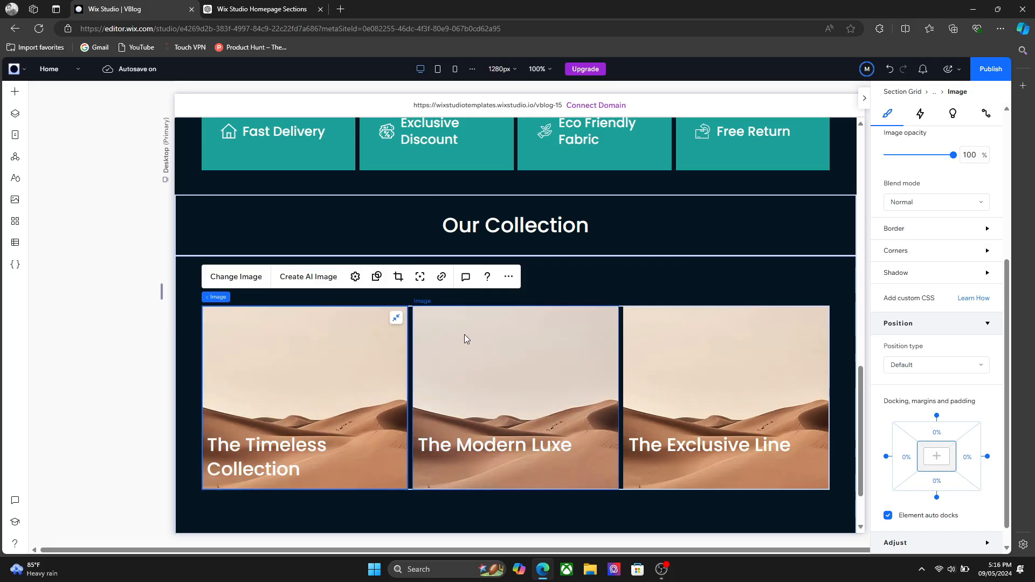
click(923, 116)
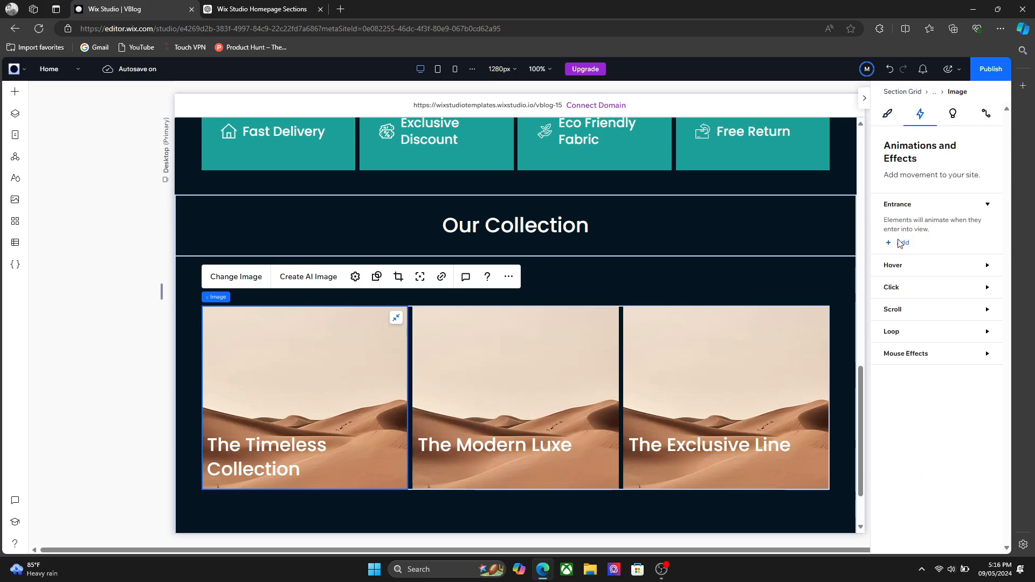
click(902, 266)
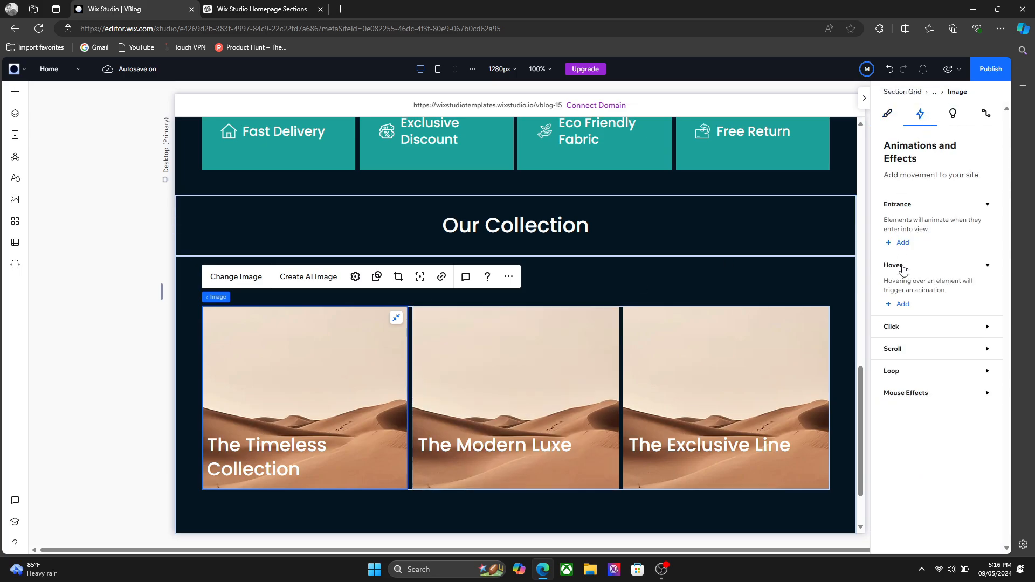
click(904, 305)
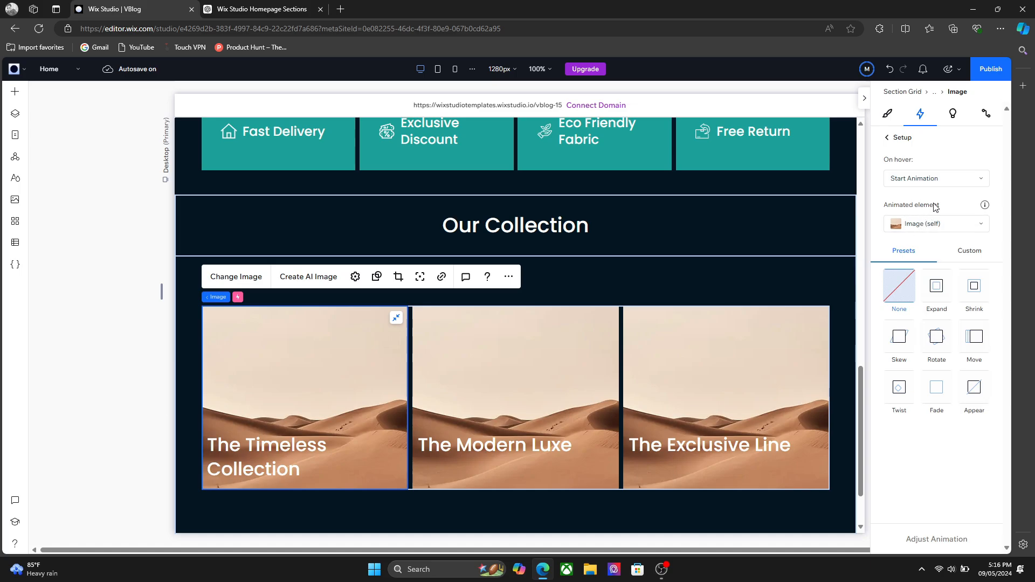
click(938, 225)
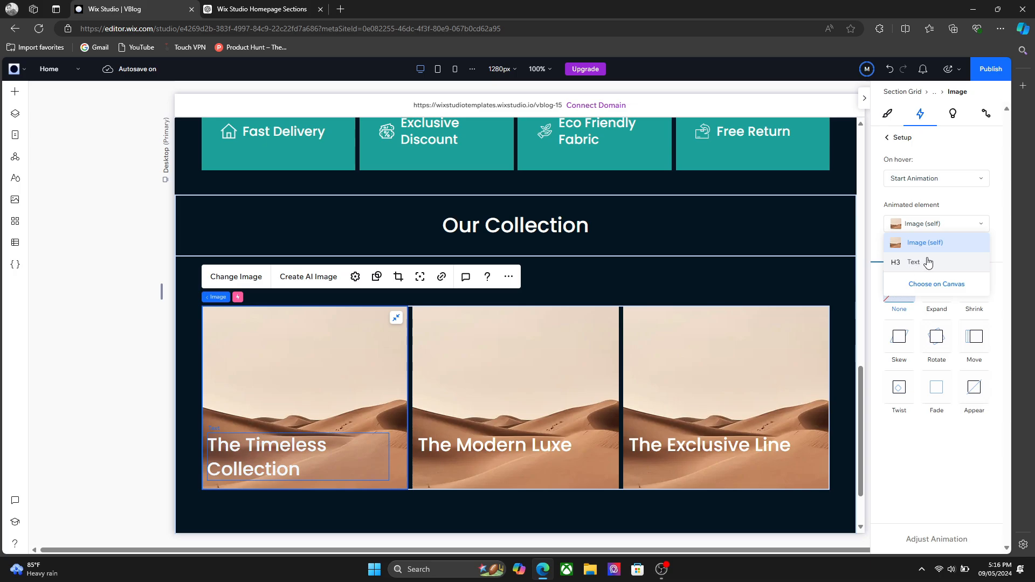
click(924, 284)
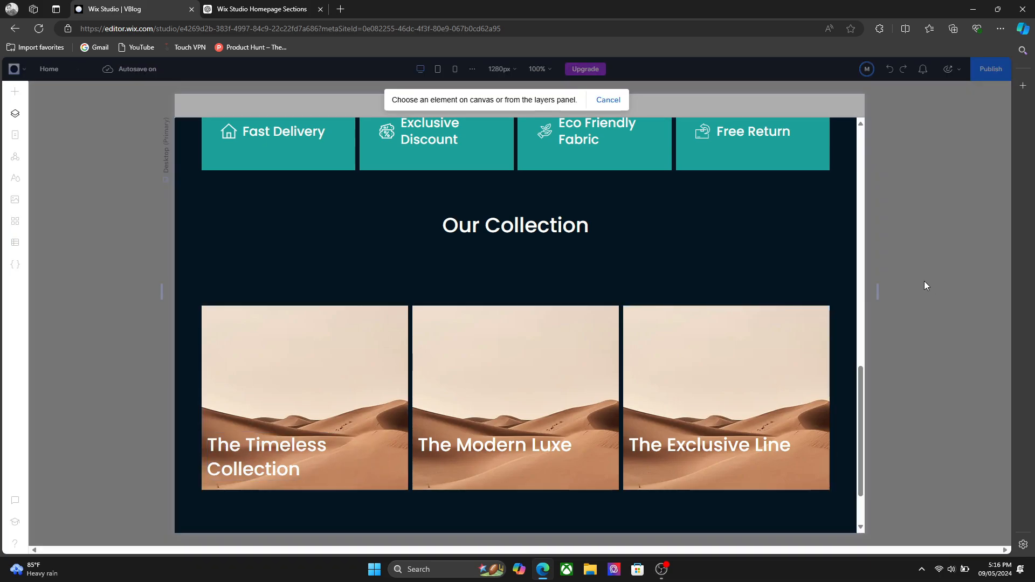
click(290, 452)
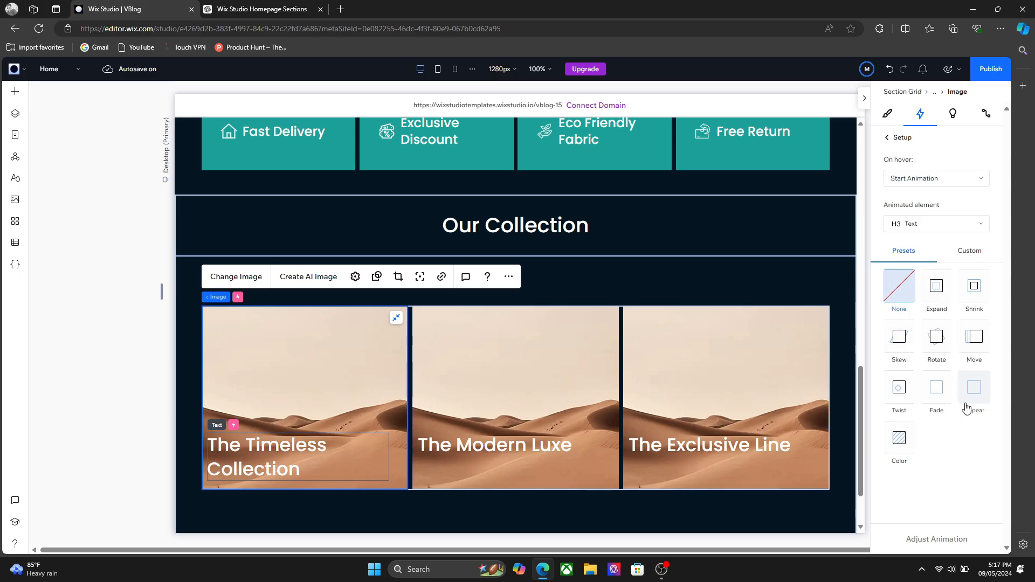
Apply the Appear preset to the title text's hover animation
click(963, 250)
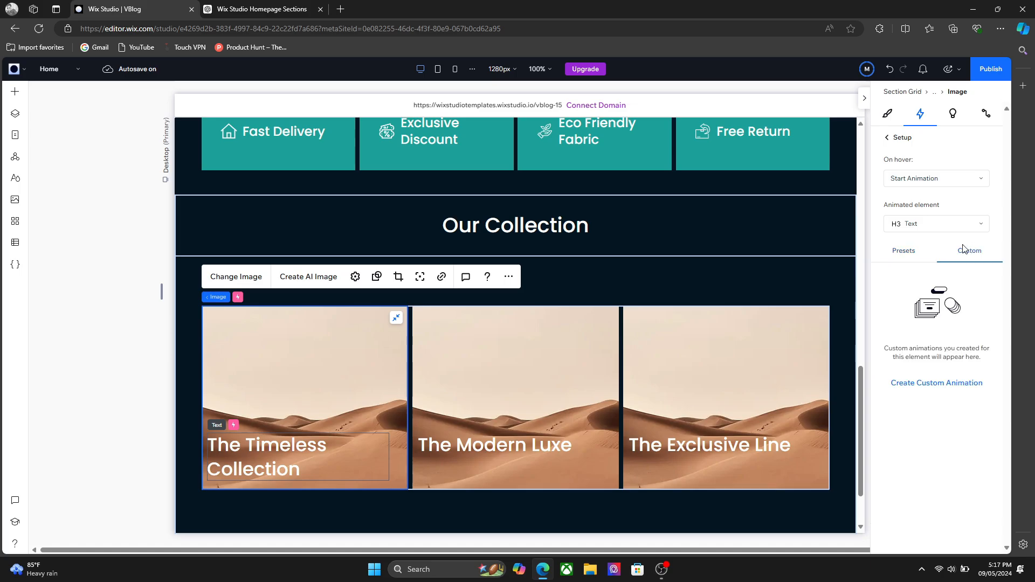
click(907, 252)
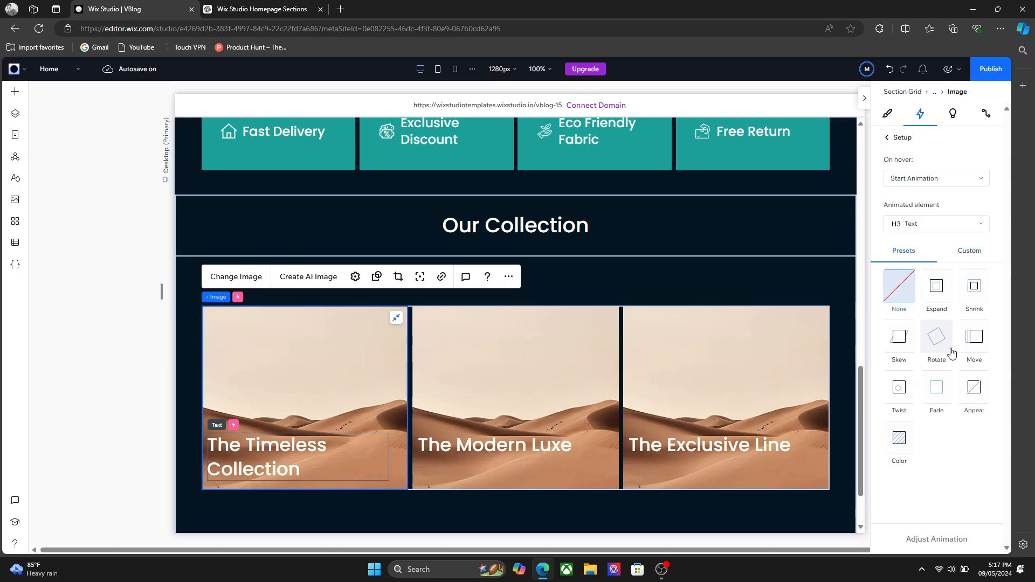
click(978, 395)
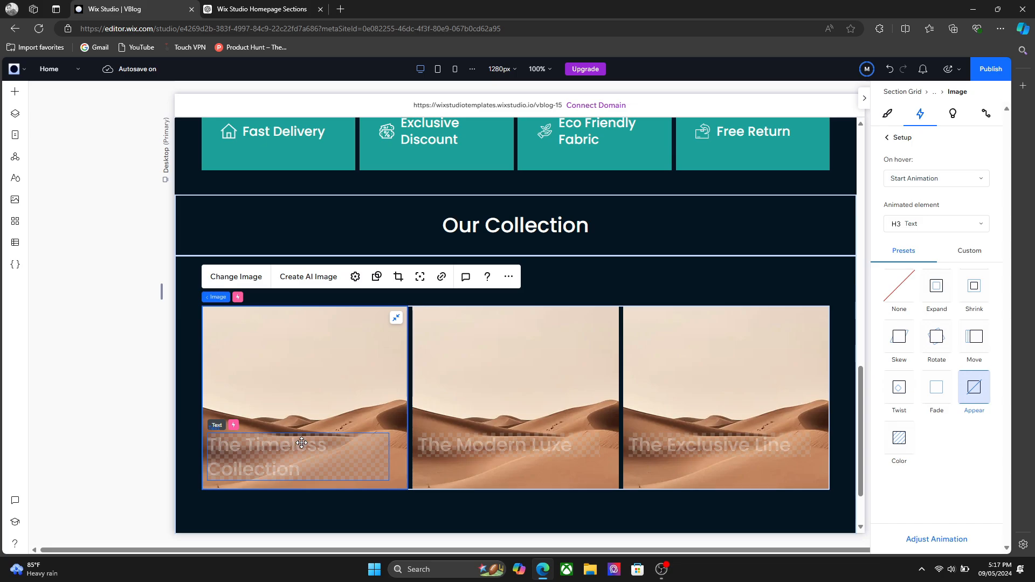
Replace the three card images with fashion portraits on grey, orange and brown backgrounds
click(574, 265)
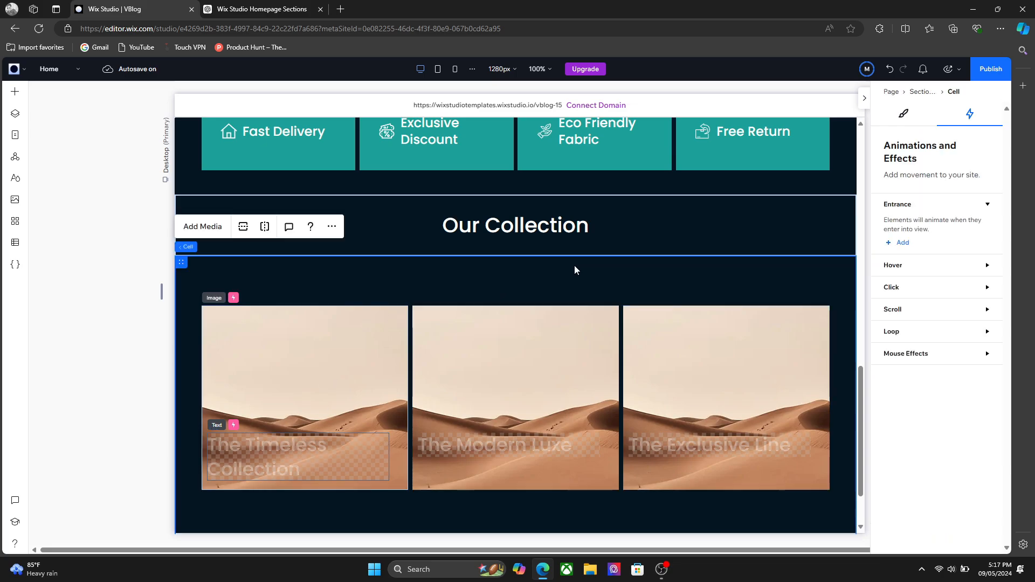
click(389, 345)
click(389, 345)
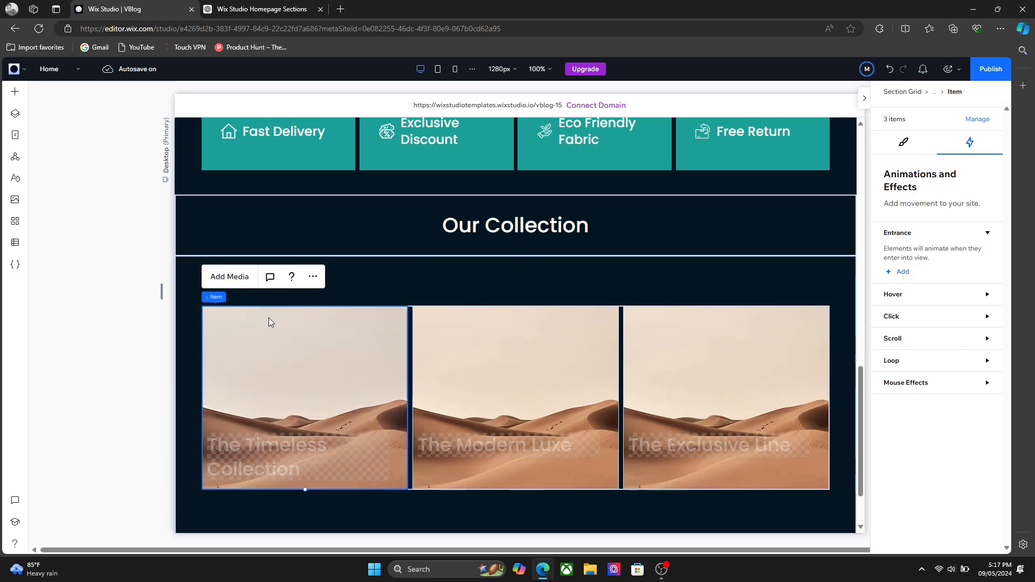
click(697, 412)
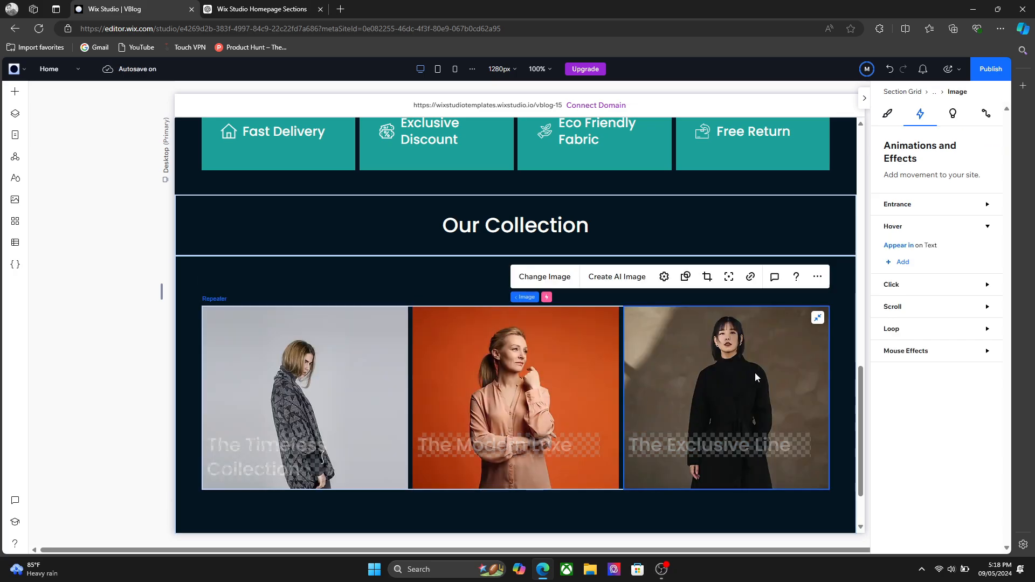
Preview the site, check the title's hover effect on the collection cards, and close the preview tab
click(947, 69)
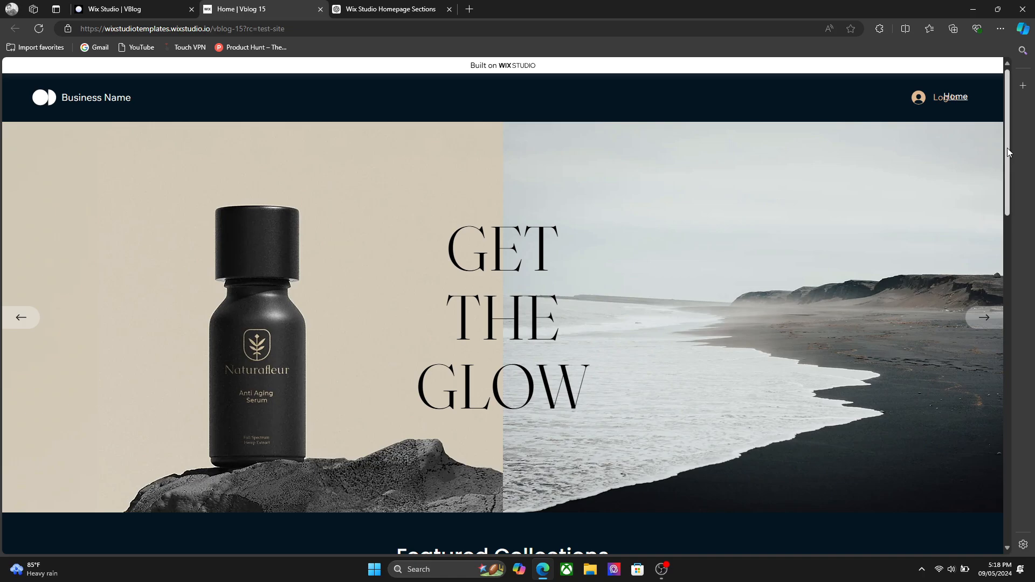
drag(1006, 148, 980, 452)
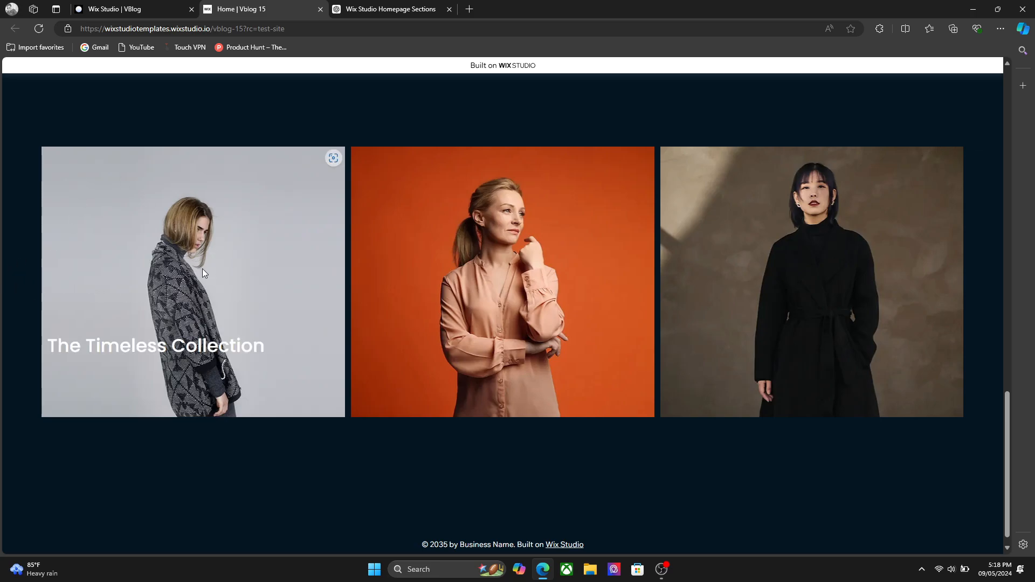
click(168, 6)
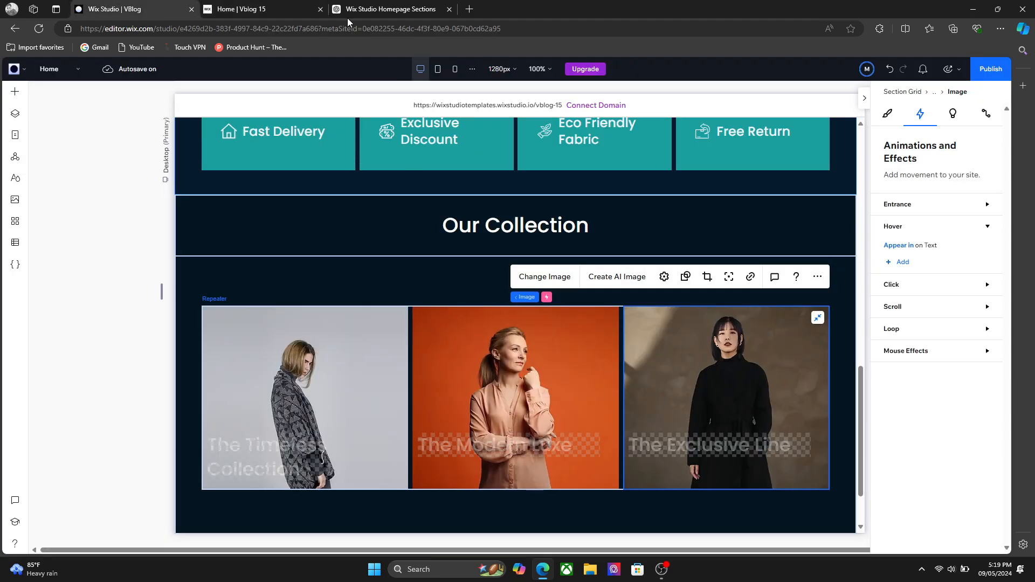
click(320, 9)
Set the responsive behavior of the "Our Collection" section grid to Fixed height
click(845, 318)
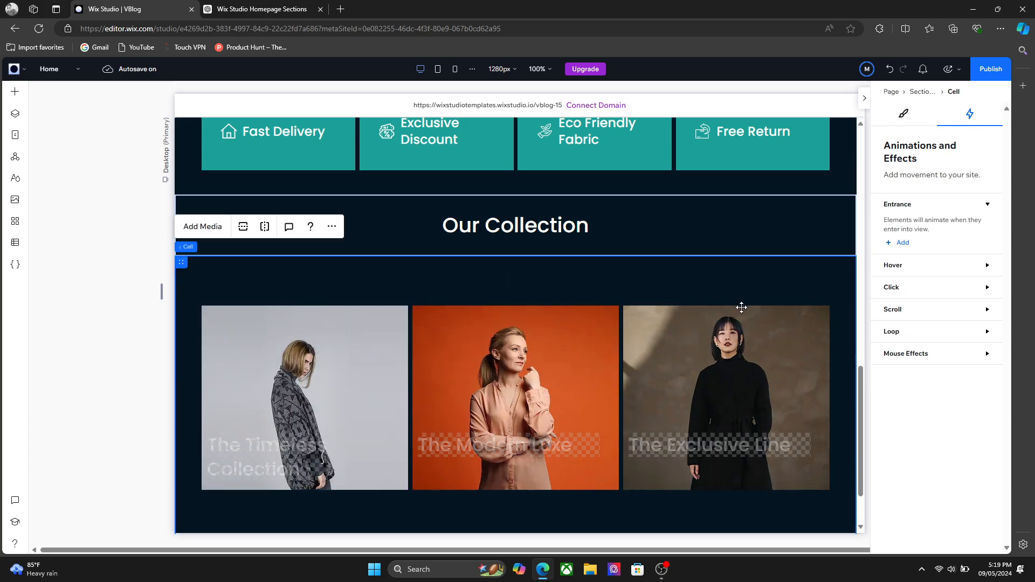
click(904, 115)
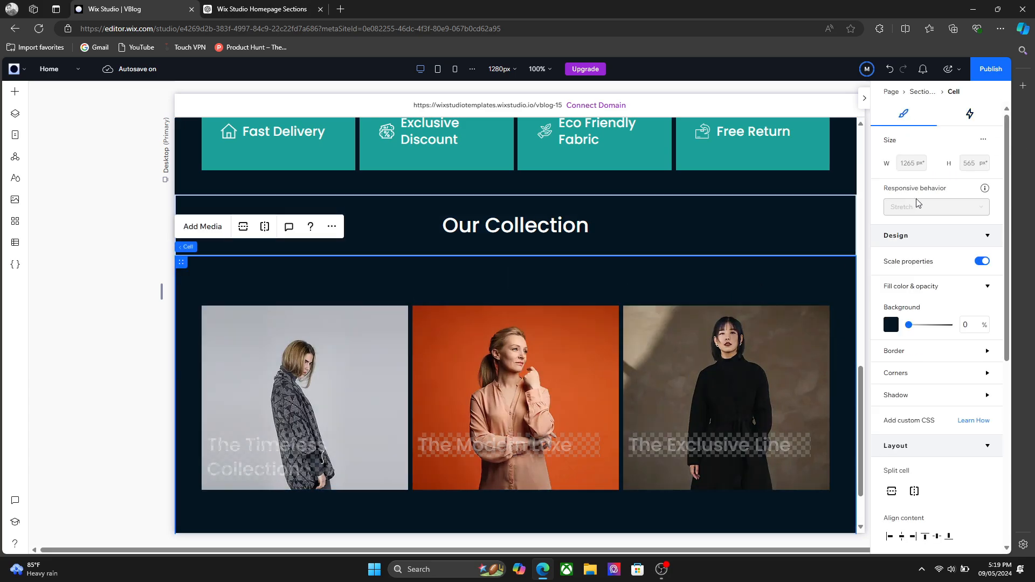
click(715, 205)
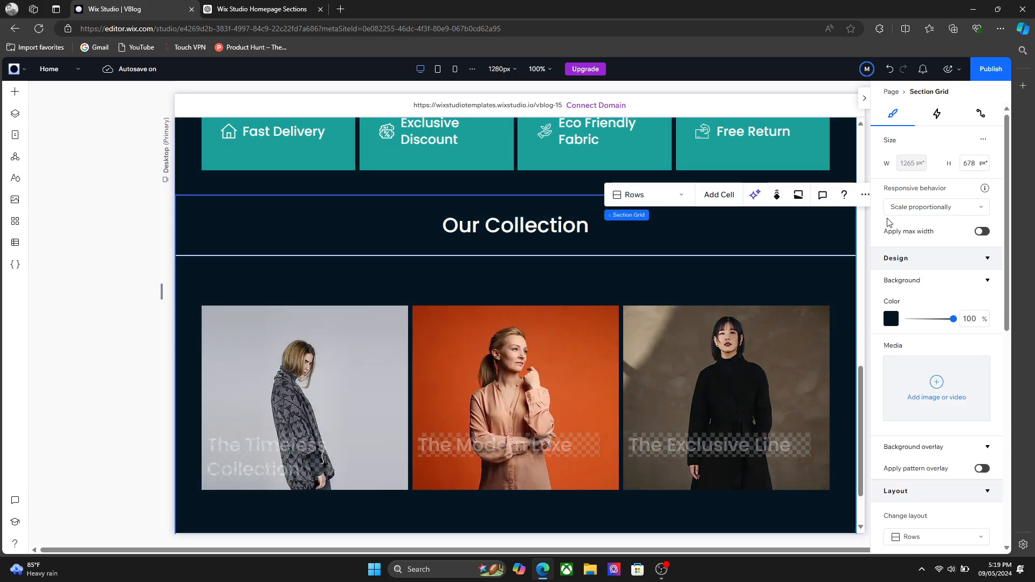
click(925, 207)
click(920, 226)
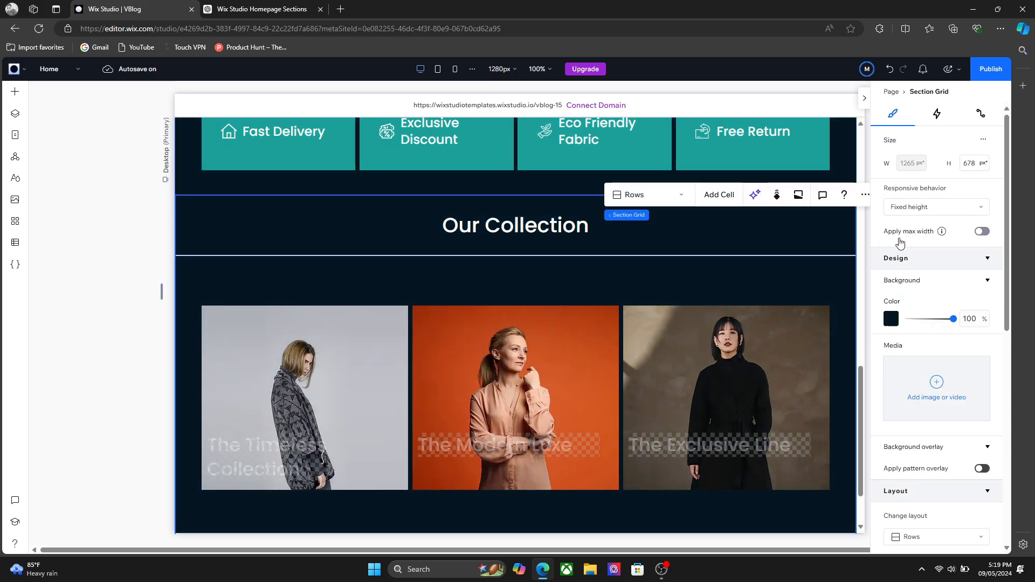
Narrow the second card's title text to about 279 px and set its responsive behavior to Wrap
click(539, 445)
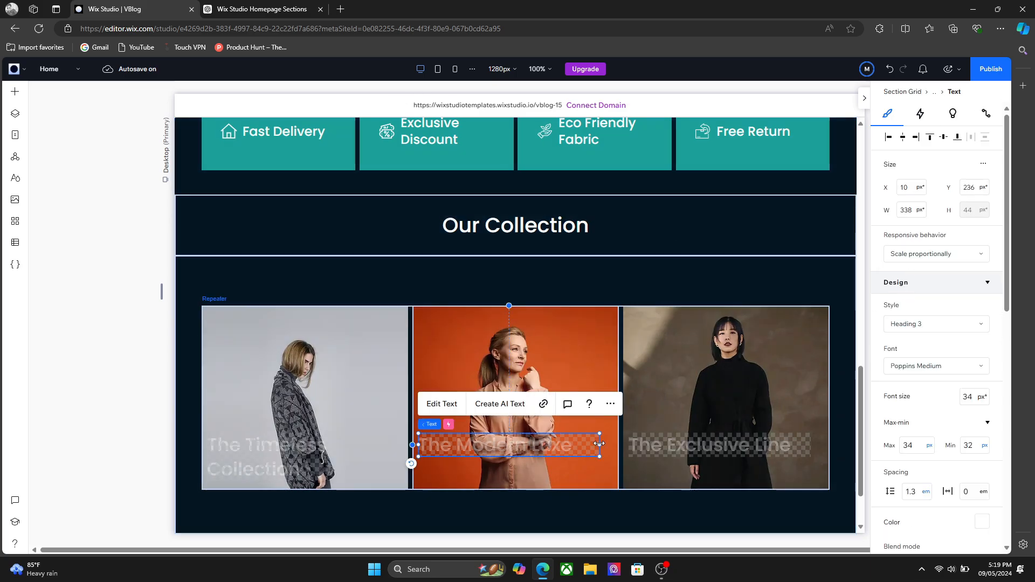
drag(604, 449, 560, 452)
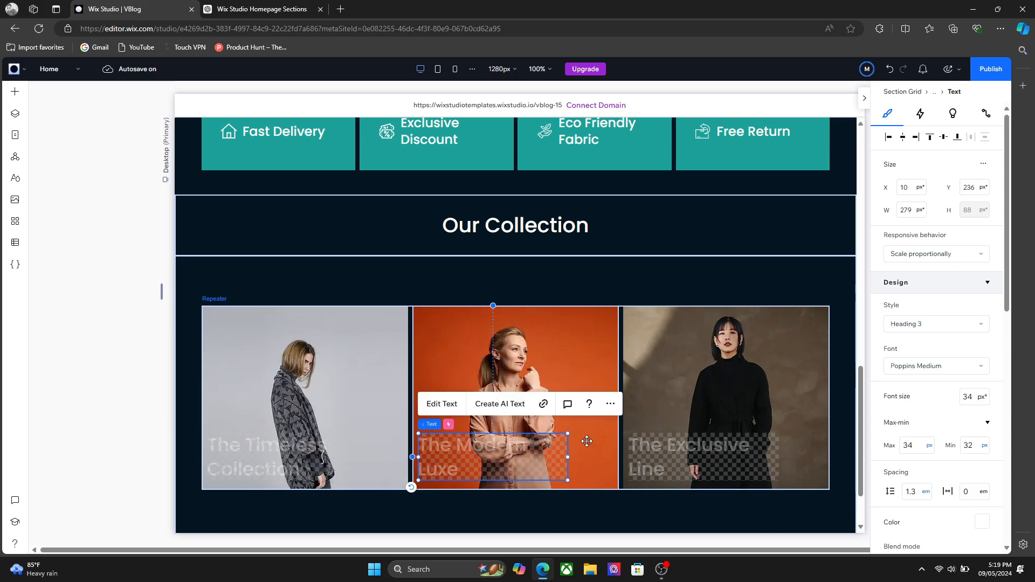
click(929, 253)
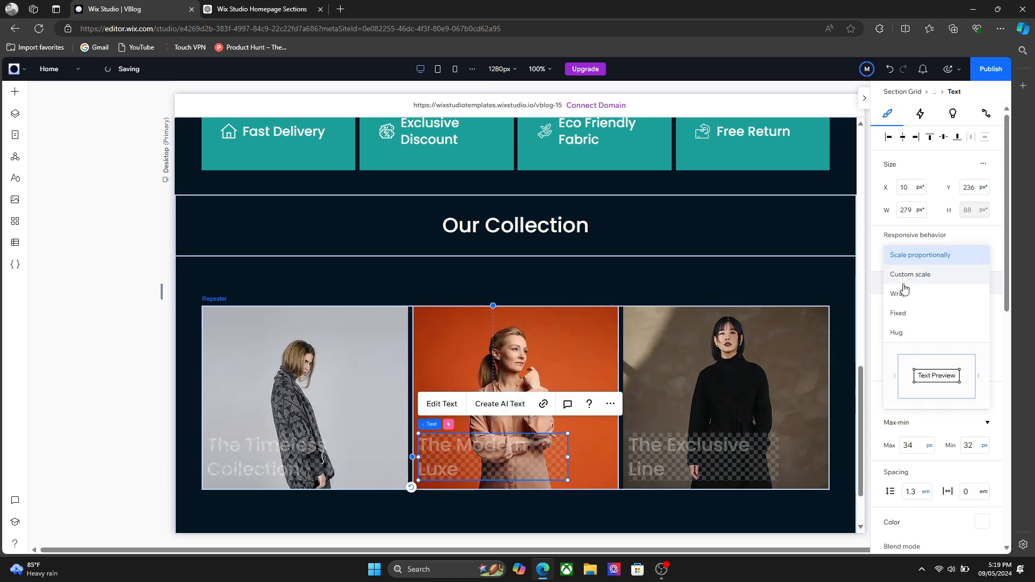
click(908, 295)
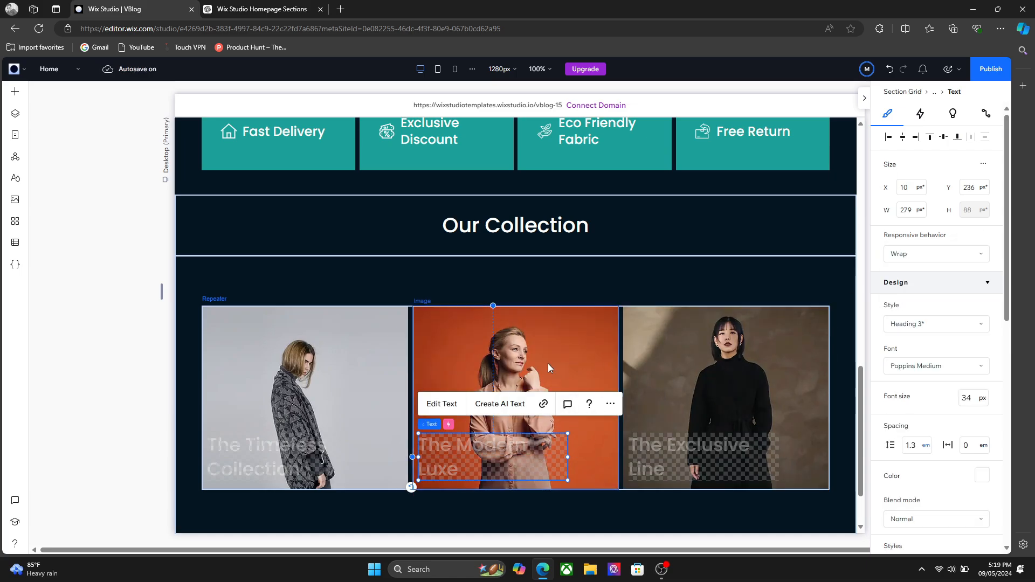
click(547, 363)
Dock the first card's title text to the bottom of its item with a 20 px bottom margin
click(273, 451)
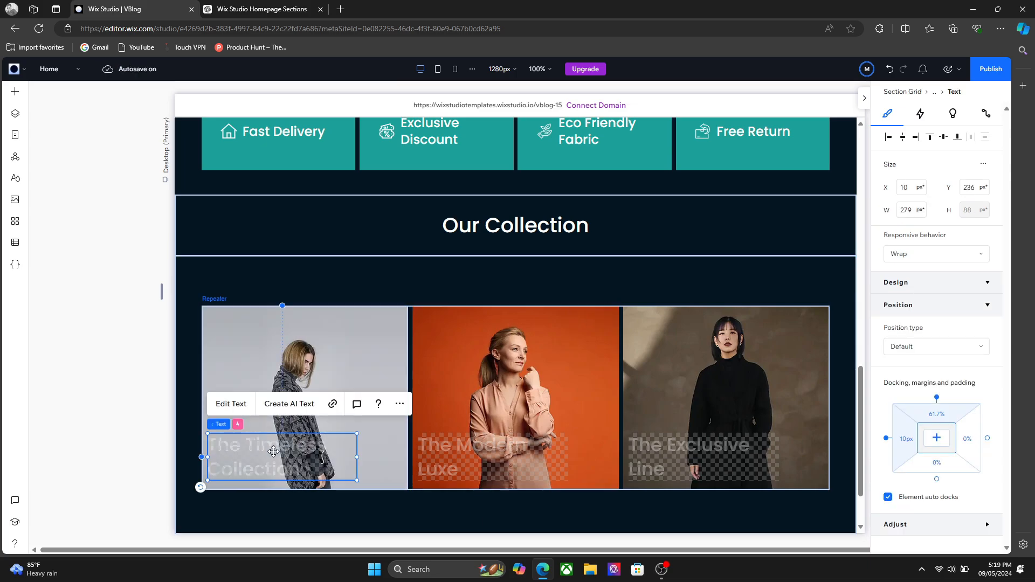
scroll(941, 499, down, 10)
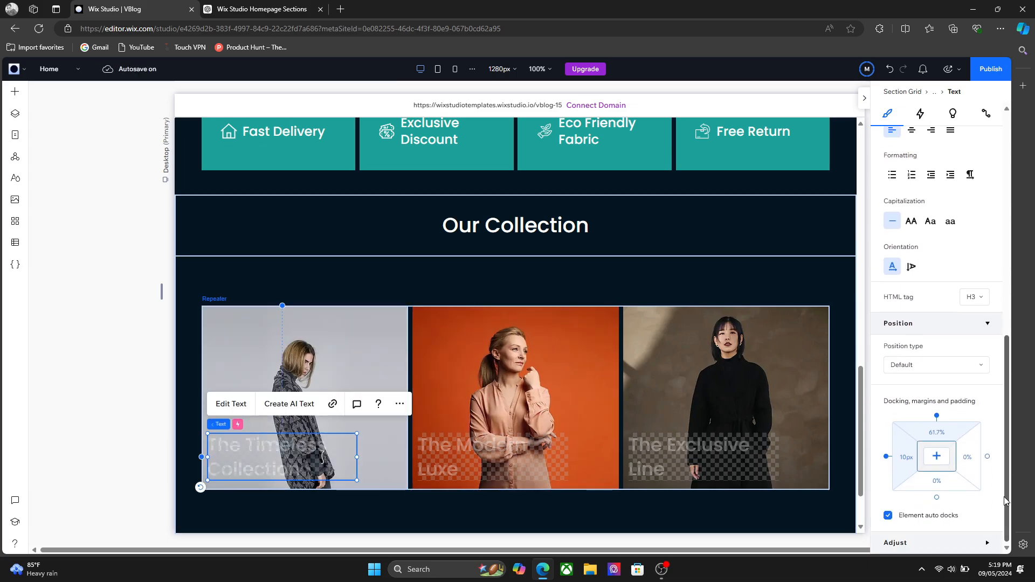
click(936, 497)
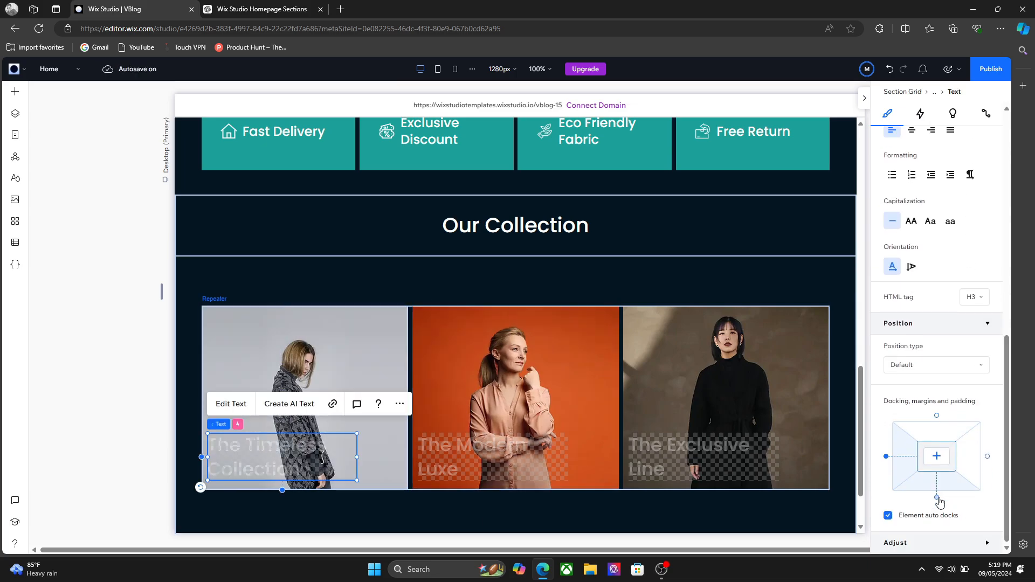
click(944, 489)
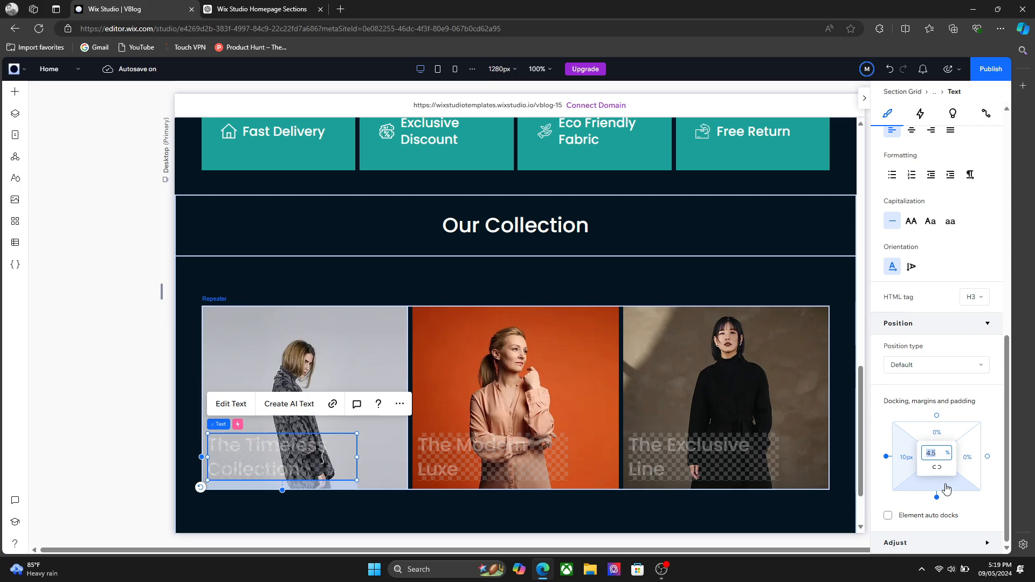
text(1)
key(Return)
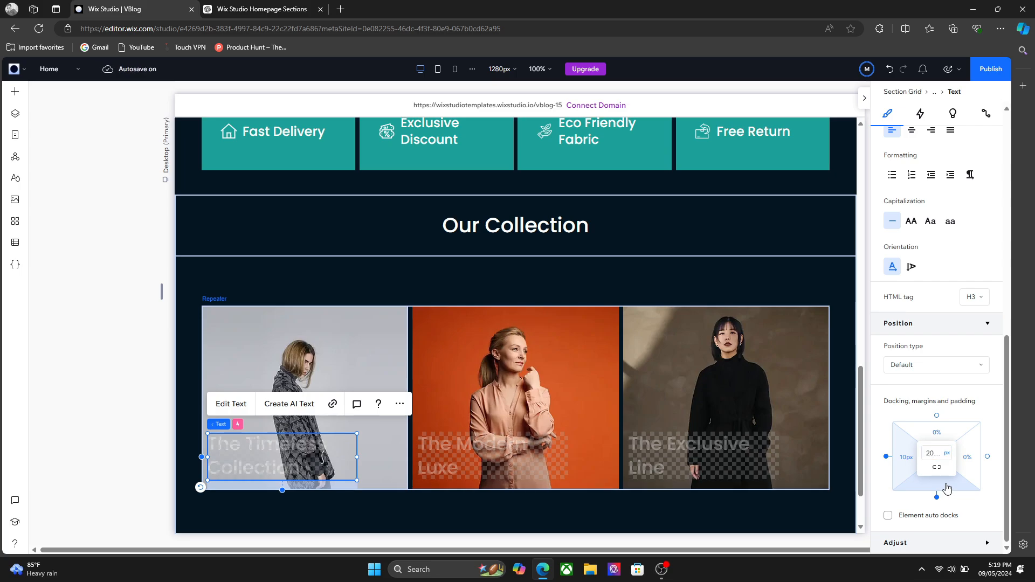
Preview the site again to examine the "Our Collection" cards, and close the preview tab
click(948, 70)
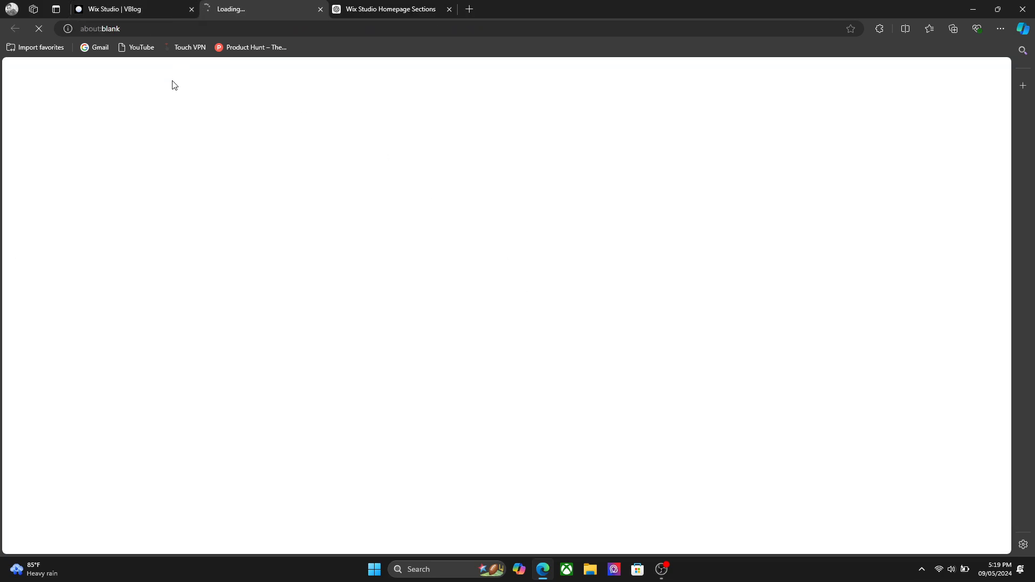
scroll(1001, 178, down, 15)
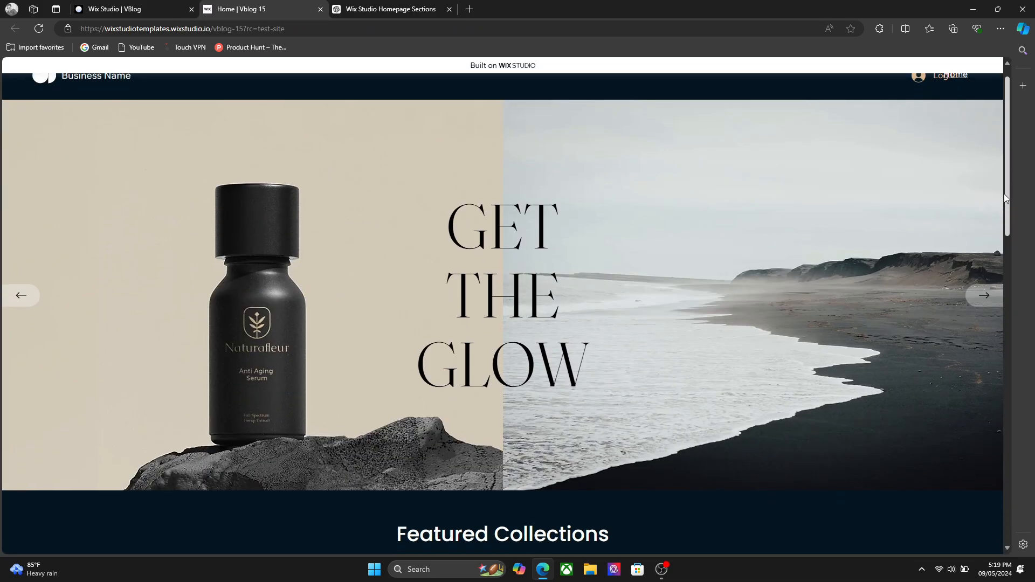
scroll(994, 475, down, 2)
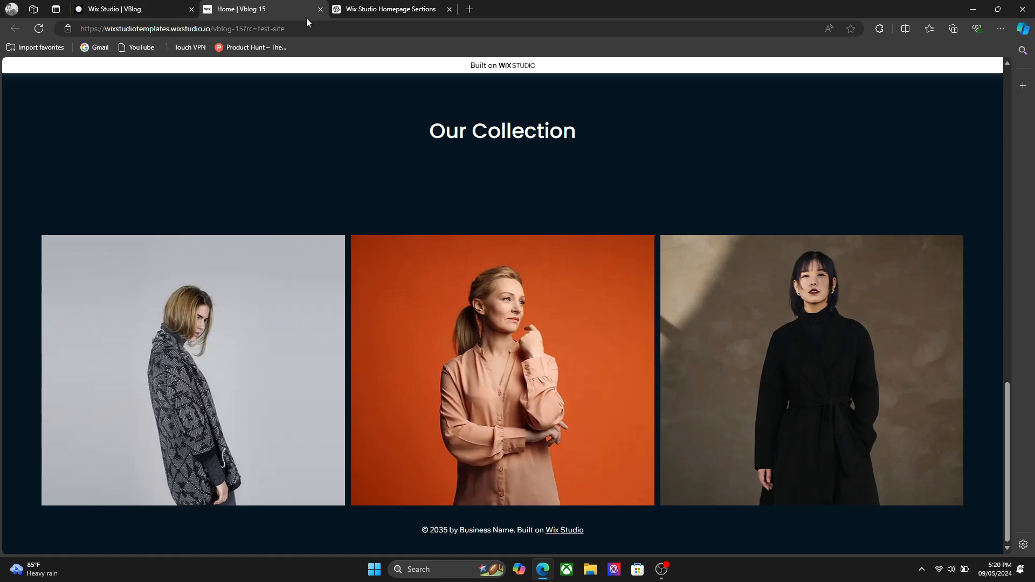
click(320, 9)
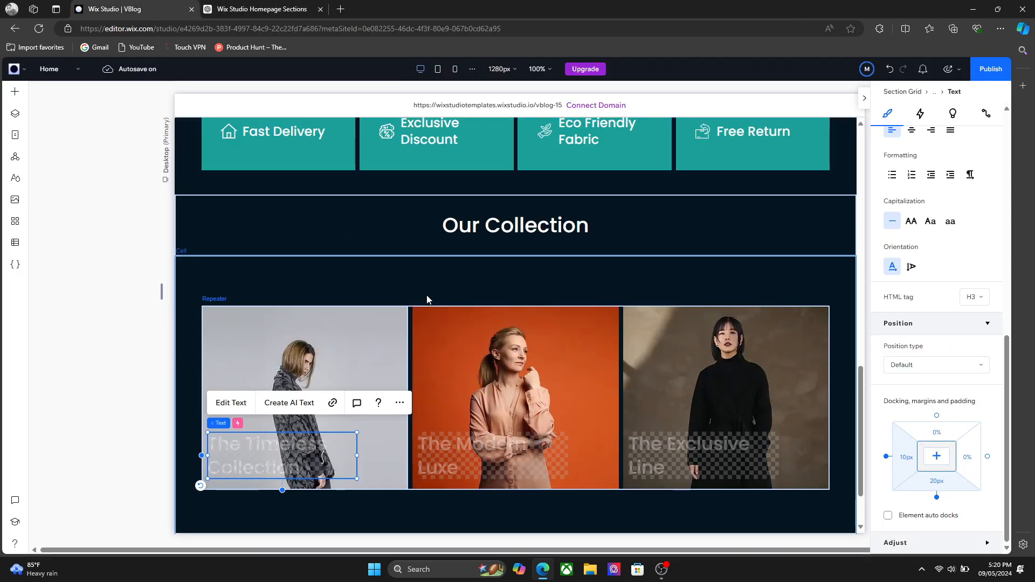
Stretch the three-card repeater to fill its whole cell below the "Our Collection" heading
click(434, 282)
click(650, 352)
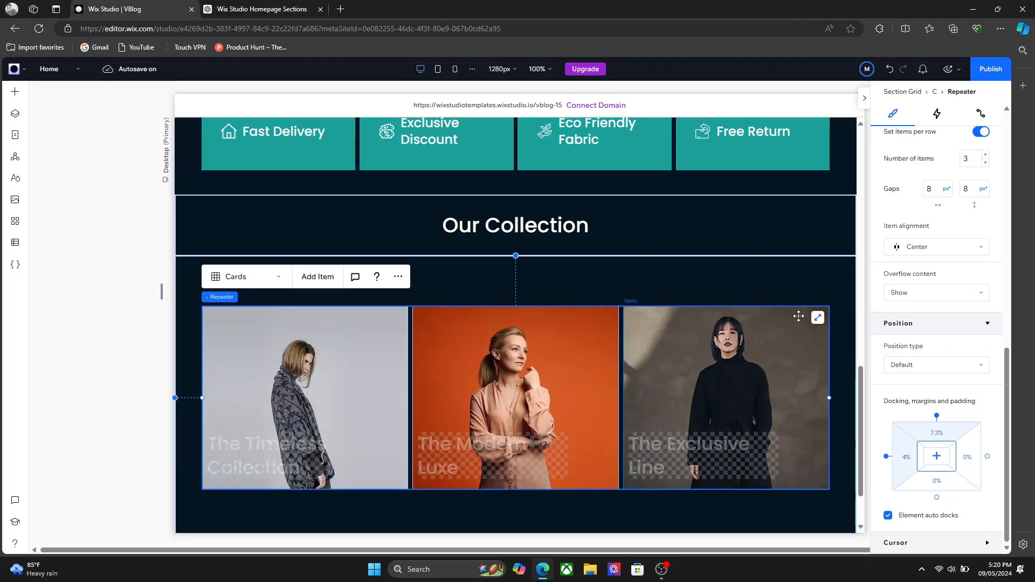
click(817, 319)
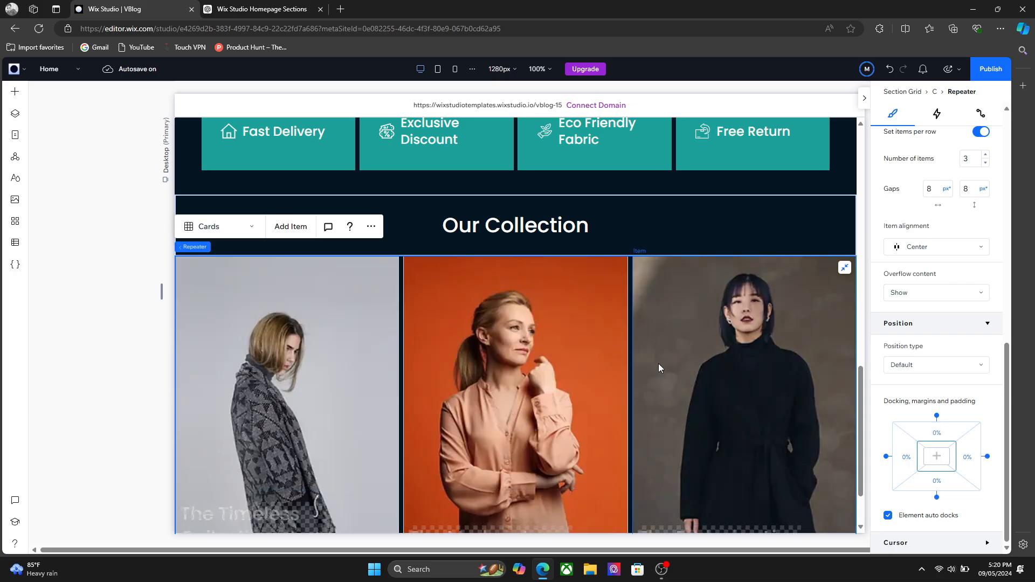
drag(861, 446, 857, 486)
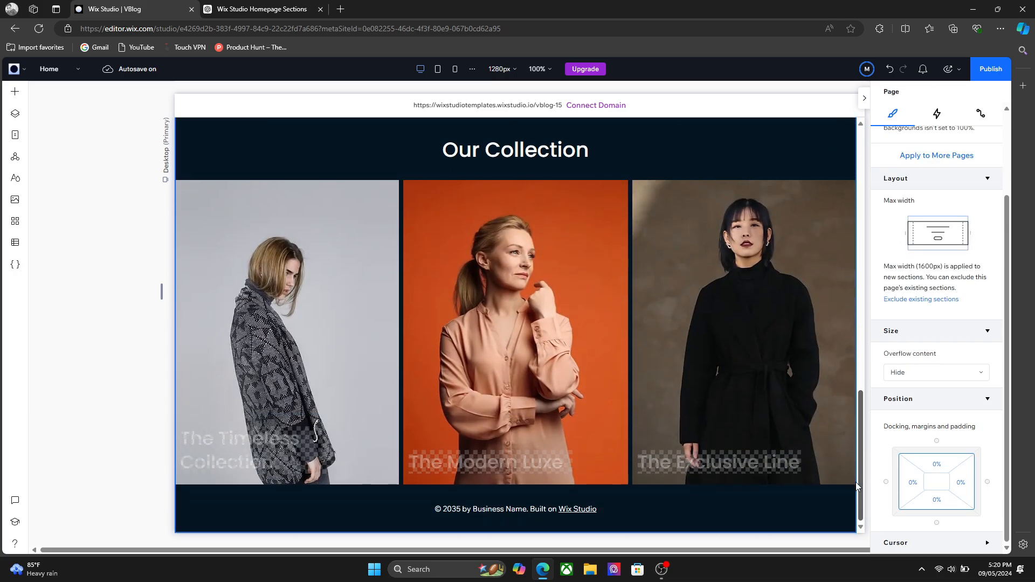
click(709, 186)
click(519, 399)
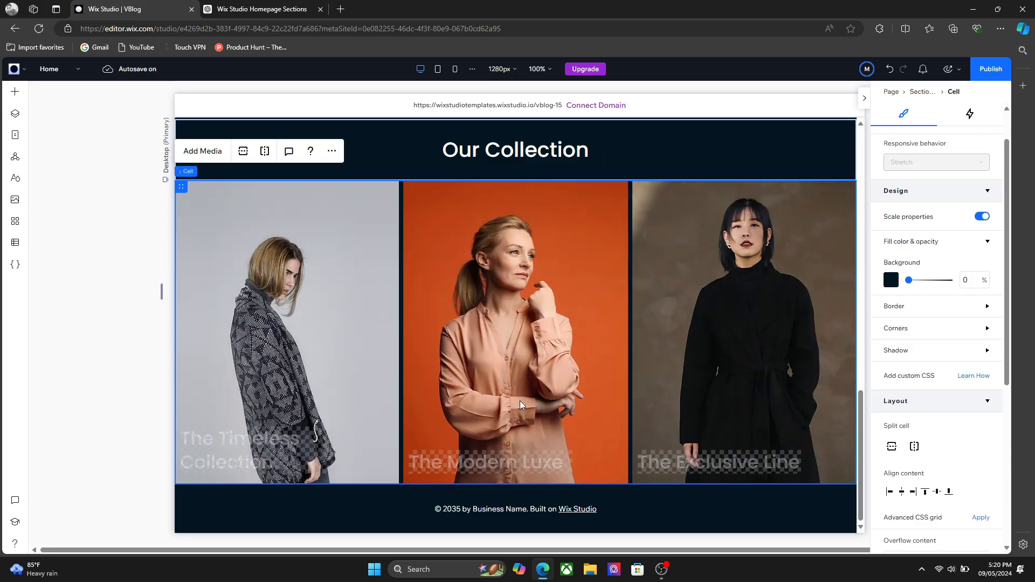
click(497, 463)
click(497, 464)
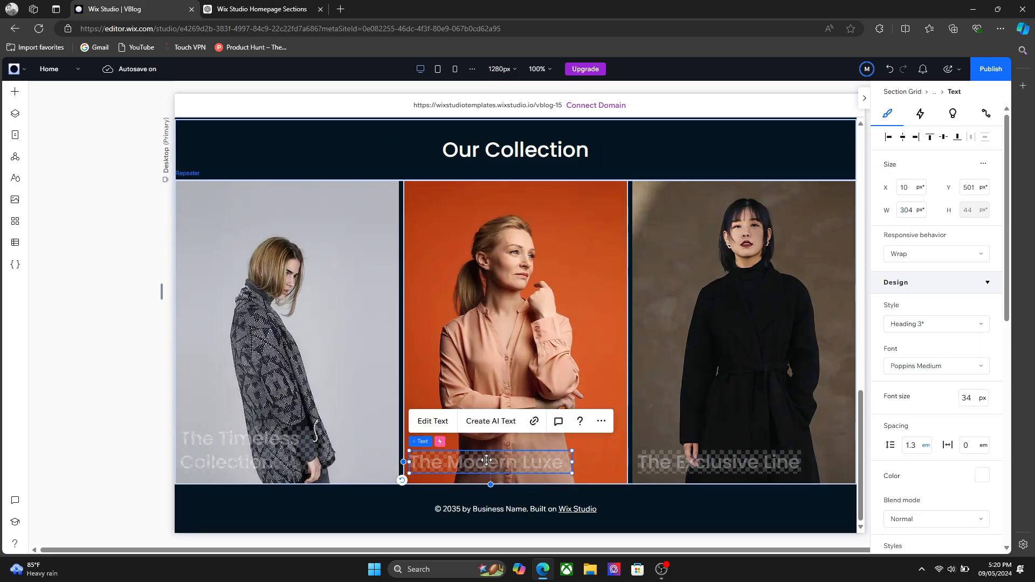
click(534, 424)
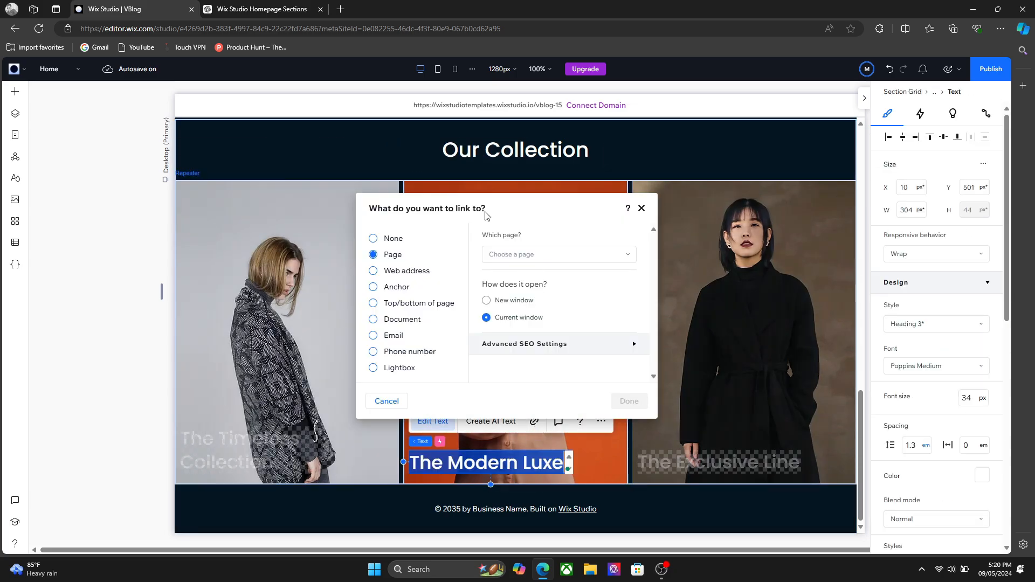
click(493, 257)
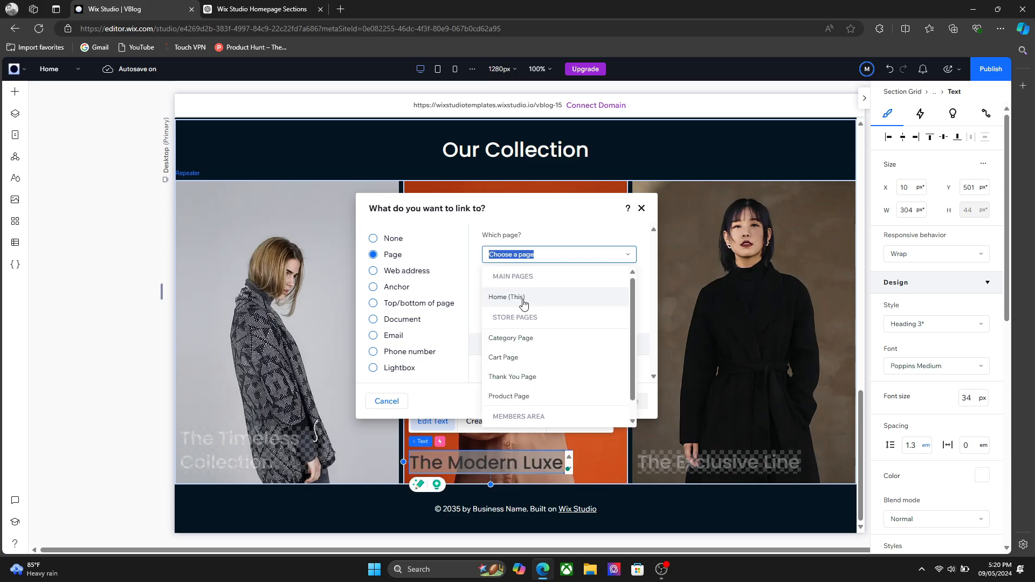
click(527, 337)
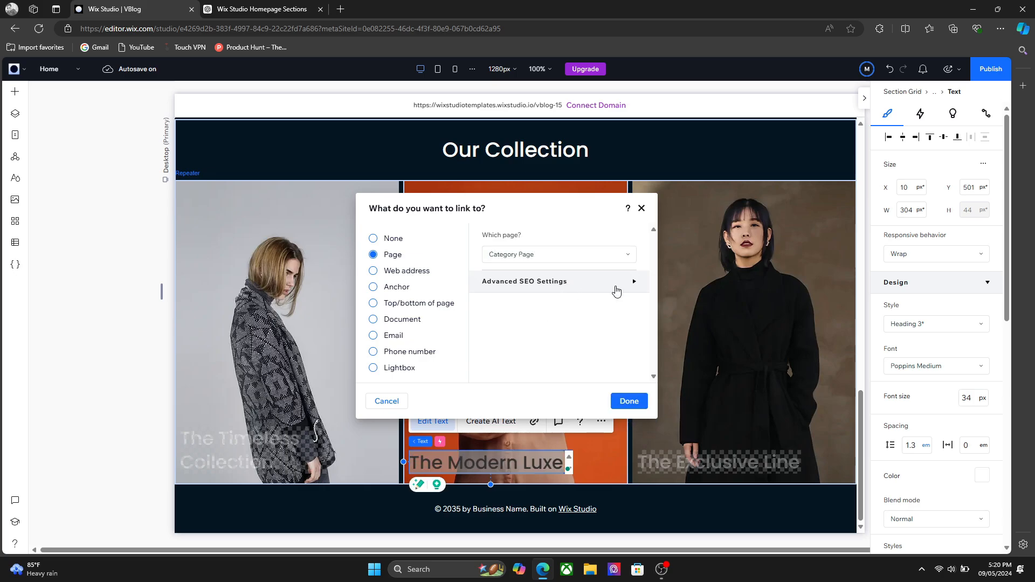
click(640, 208)
click(727, 232)
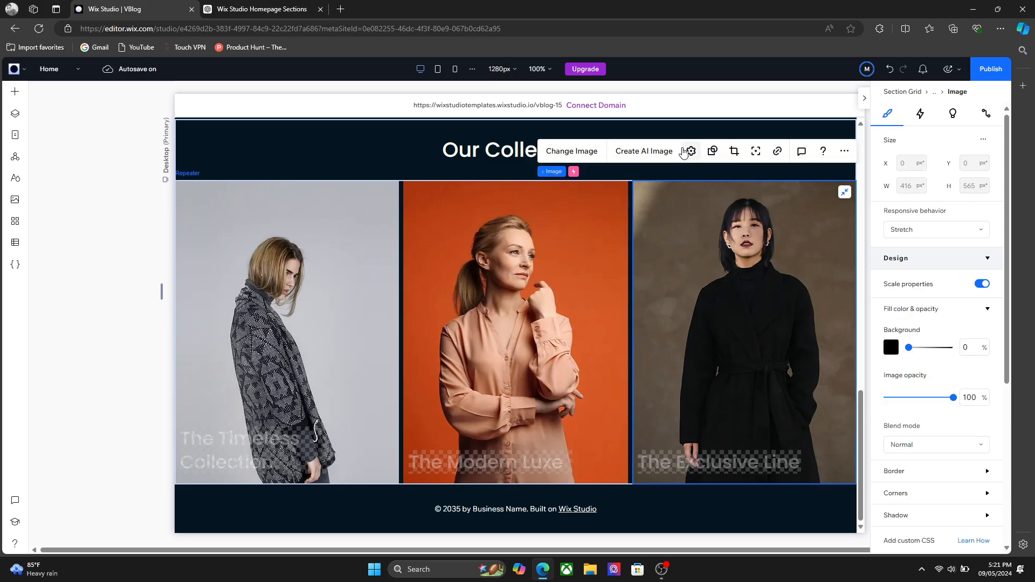
Unlink the padding sides of the cell holding the card repeater and set its right and left padding to 50 px
click(276, 167)
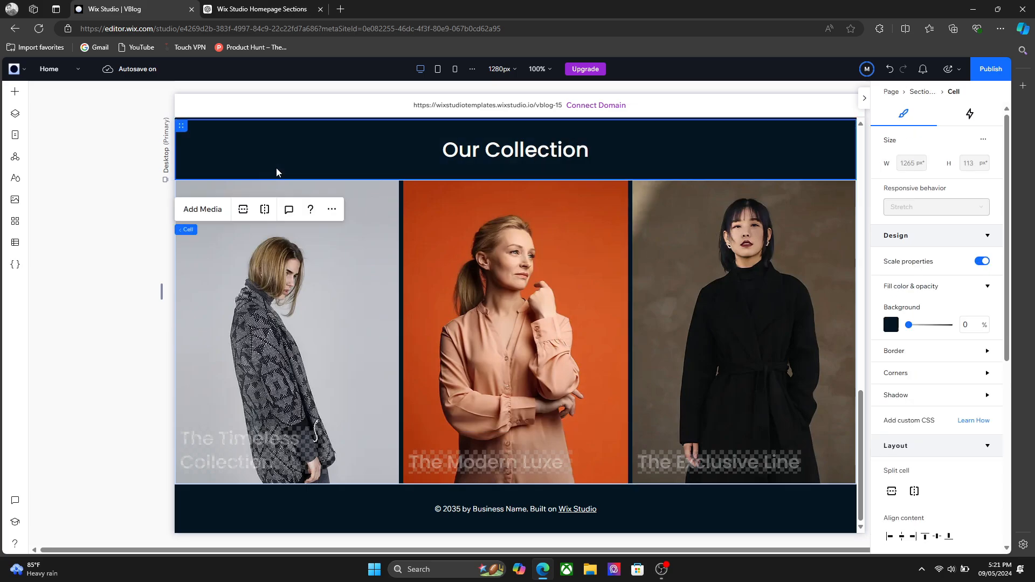
click(308, 240)
scroll(1014, 385, down, 6)
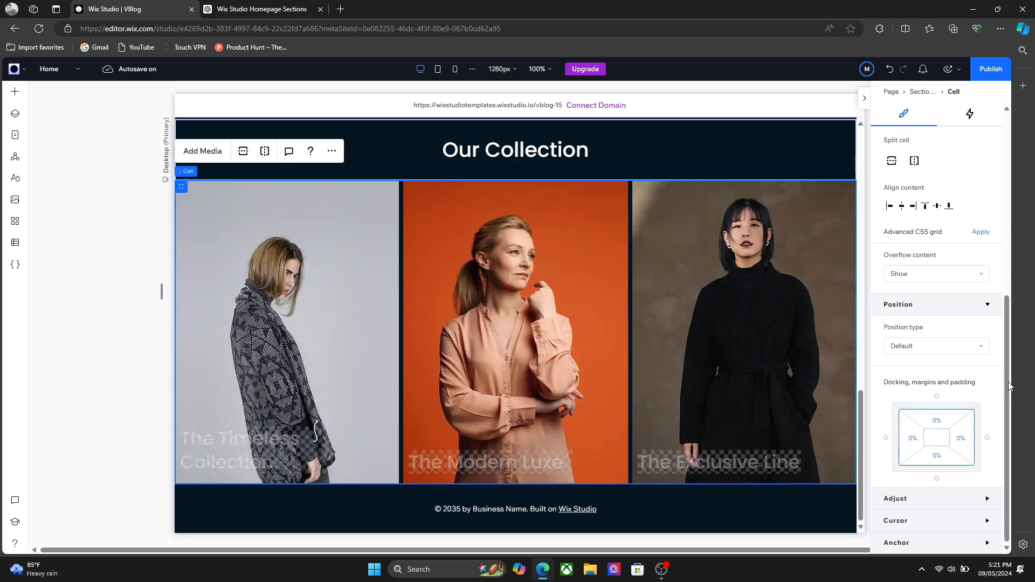
click(969, 439)
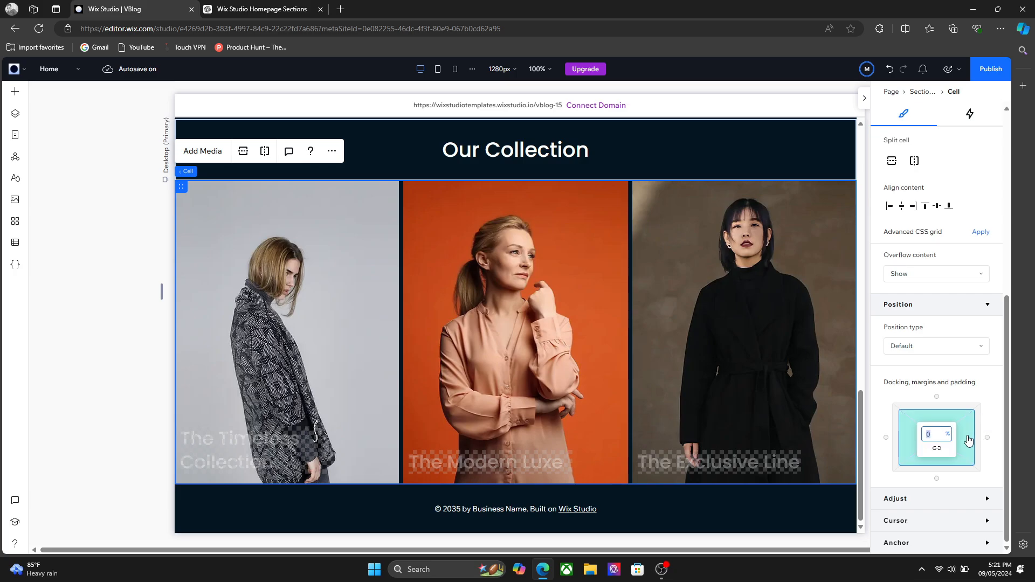
click(937, 448)
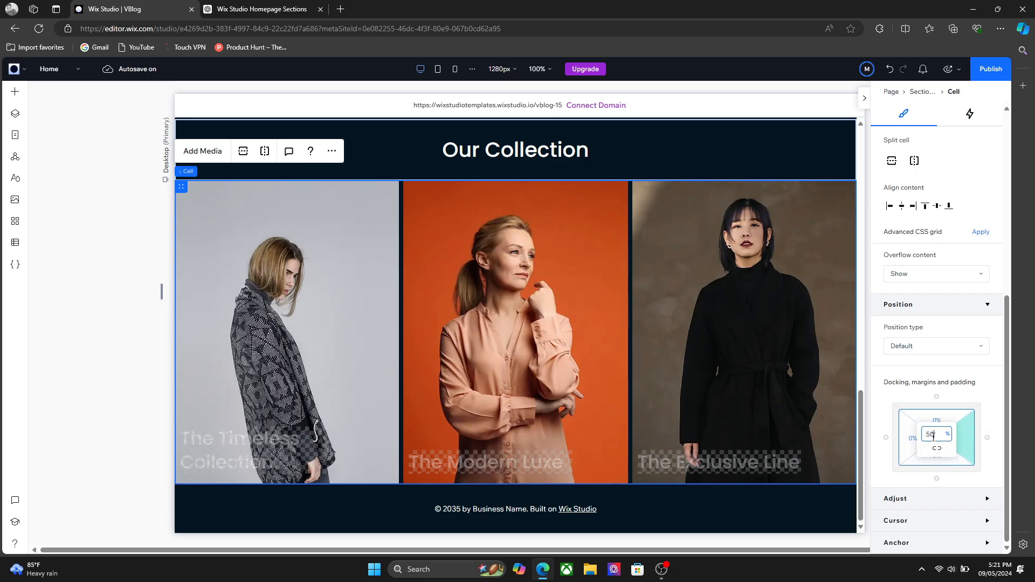
key(Return)
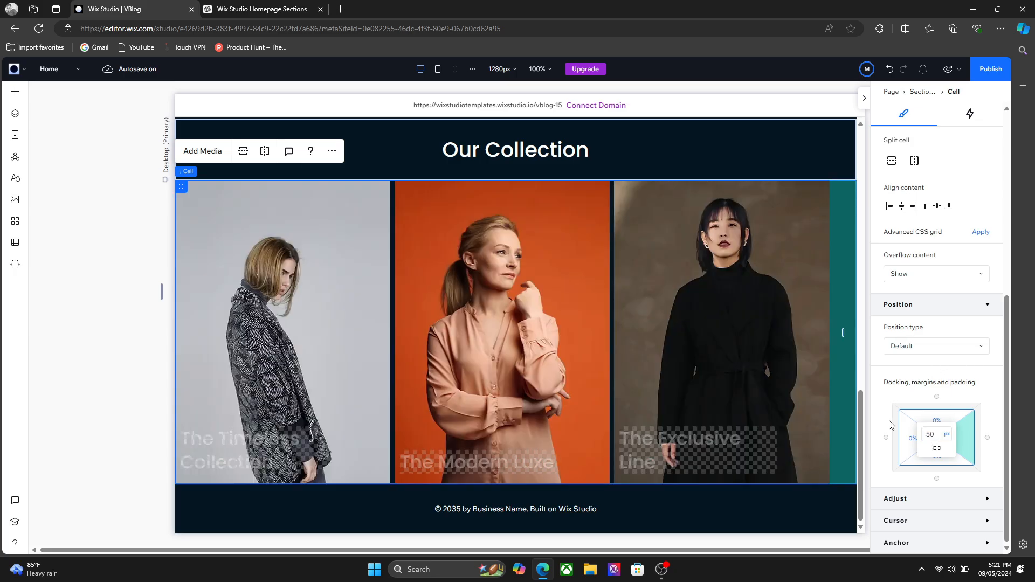
click(907, 436)
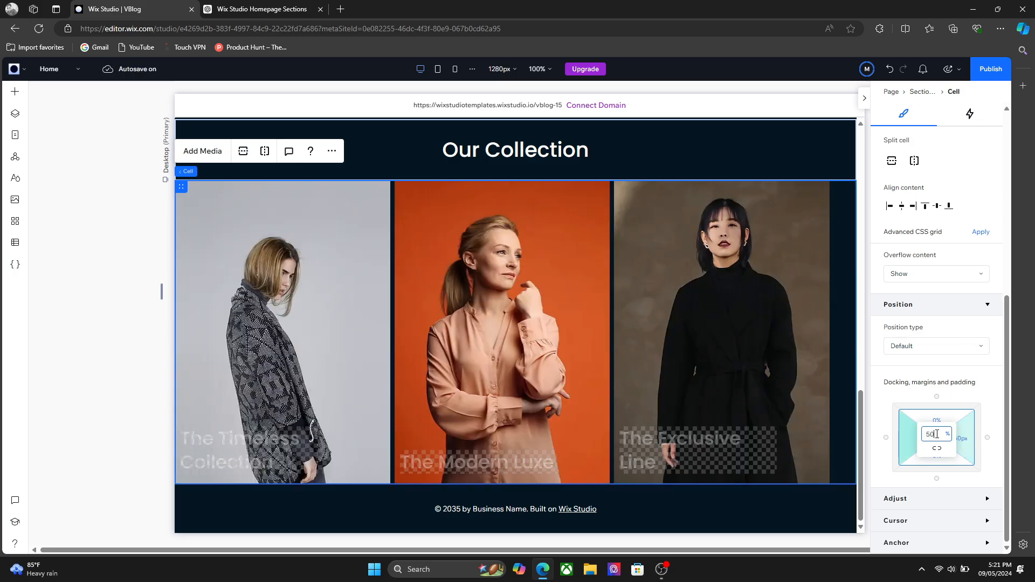
key(Return)
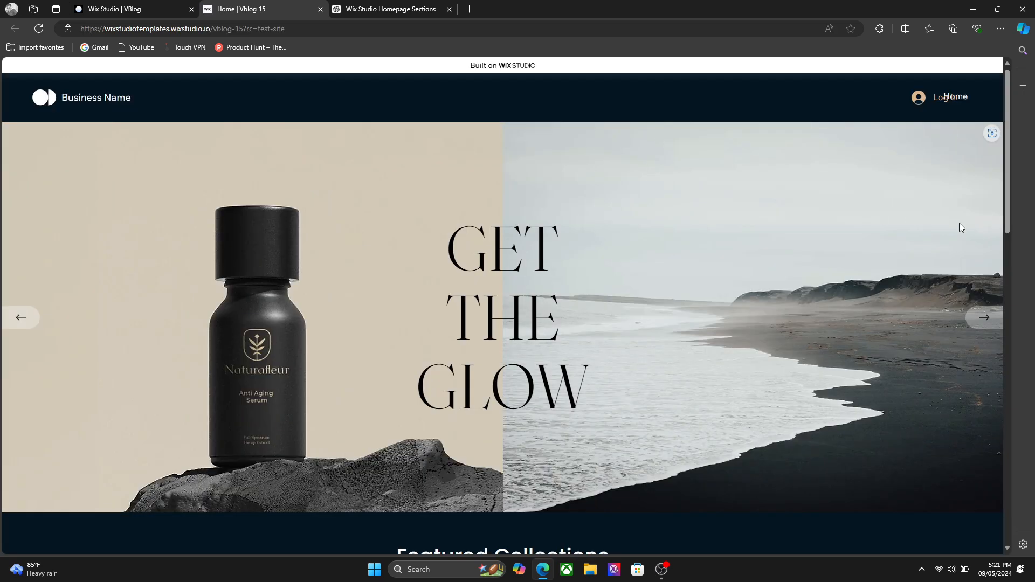
Preview the site, refreshing and reopening it, to examine the side spacing and hover titles of the "Our Collection" cards
drag(1007, 200, 1003, 295)
click(39, 28)
drag(1003, 163, 1009, 465)
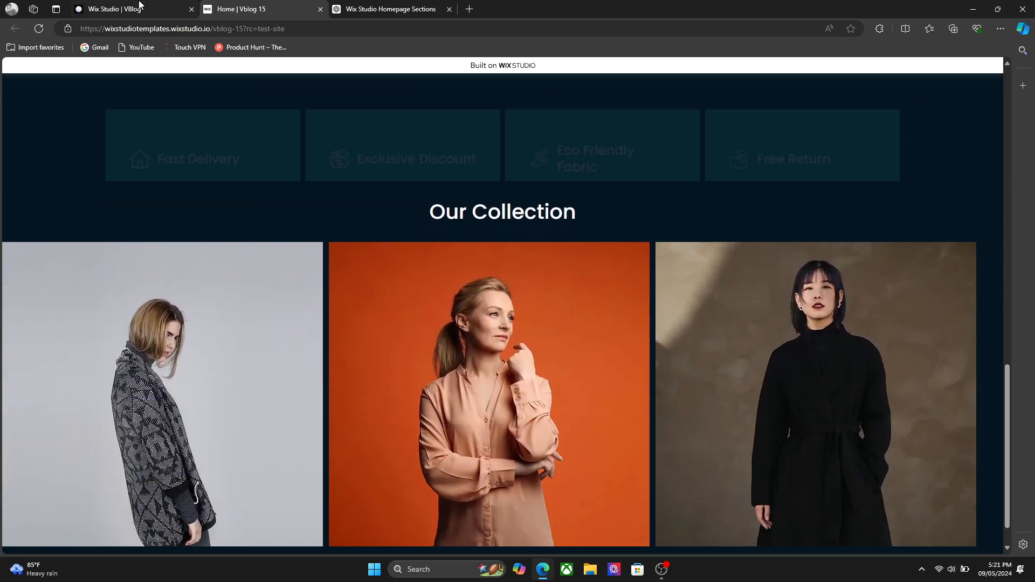
click(138, 5)
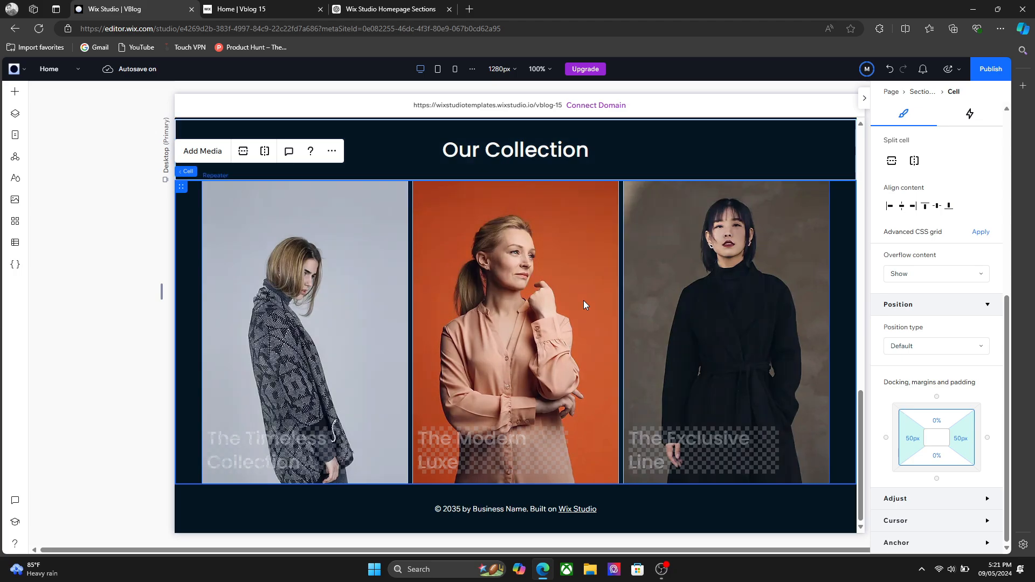
click(321, 9)
click(950, 79)
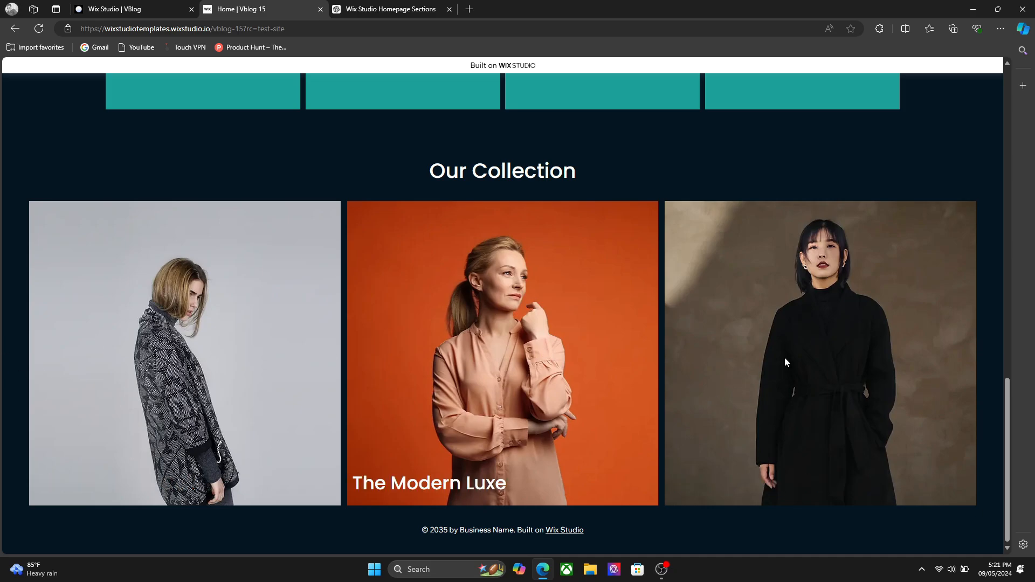
scroll(1011, 399, up, 1)
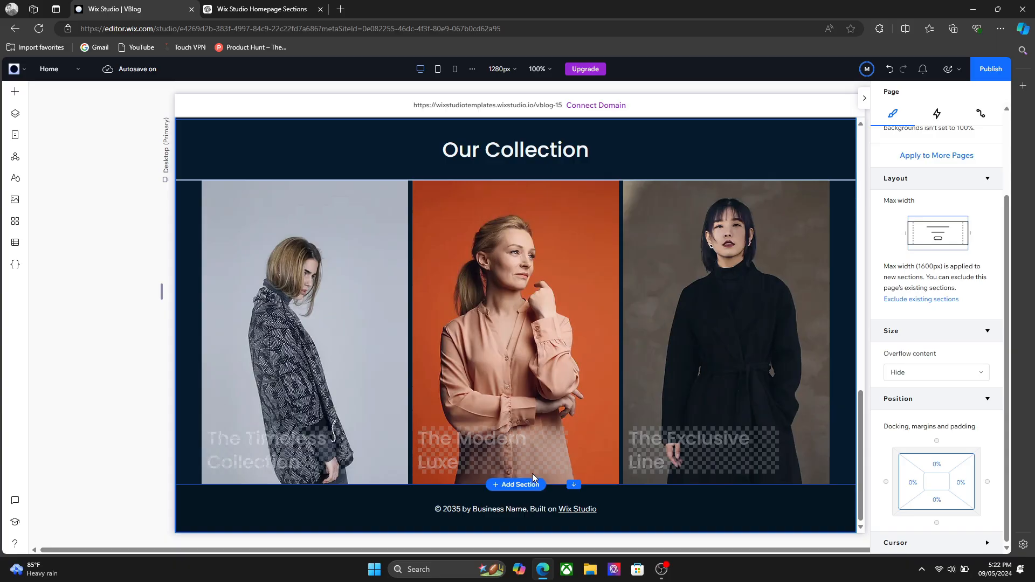
Add a blank section between the "Our Collection" cards and the footer, and enlarge its height to about 756 px
click(517, 484)
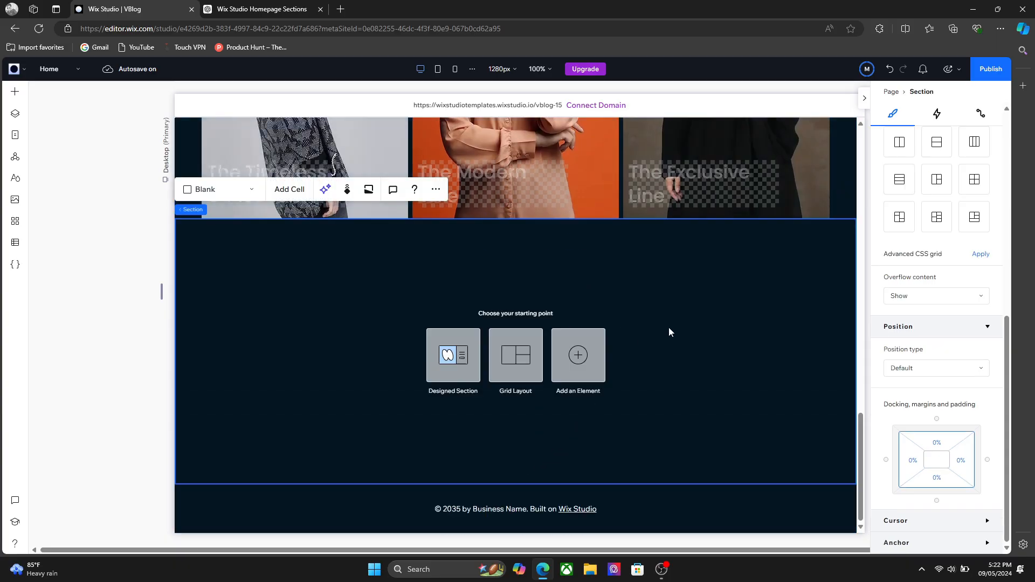
drag(755, 484, 771, 569)
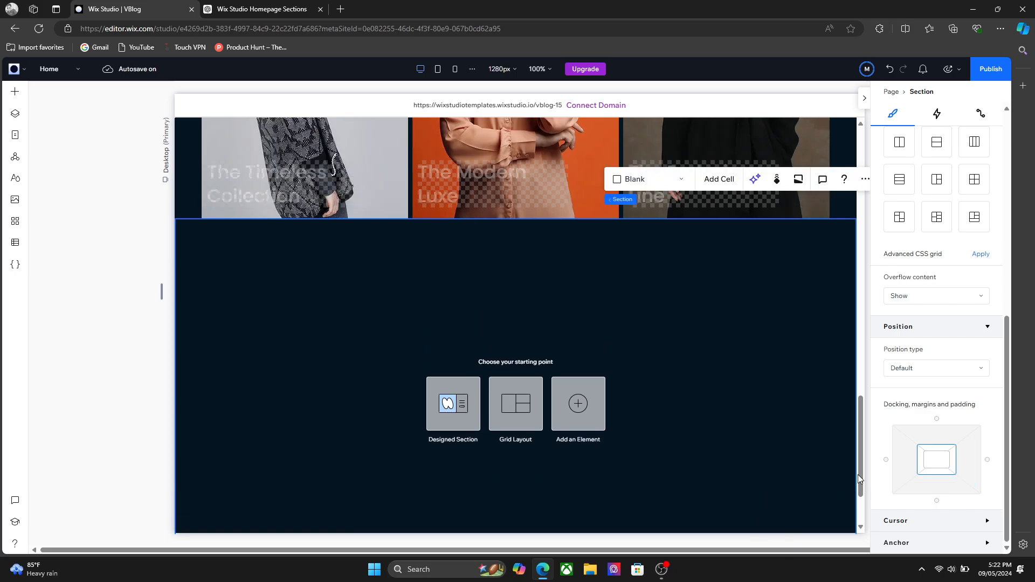
drag(859, 473, 860, 450)
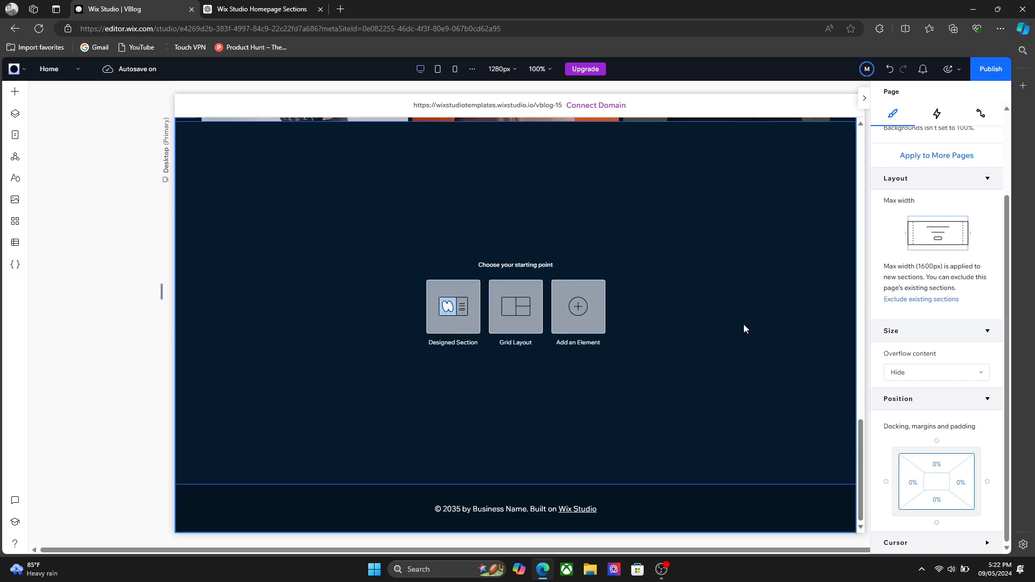
click(656, 241)
click(862, 437)
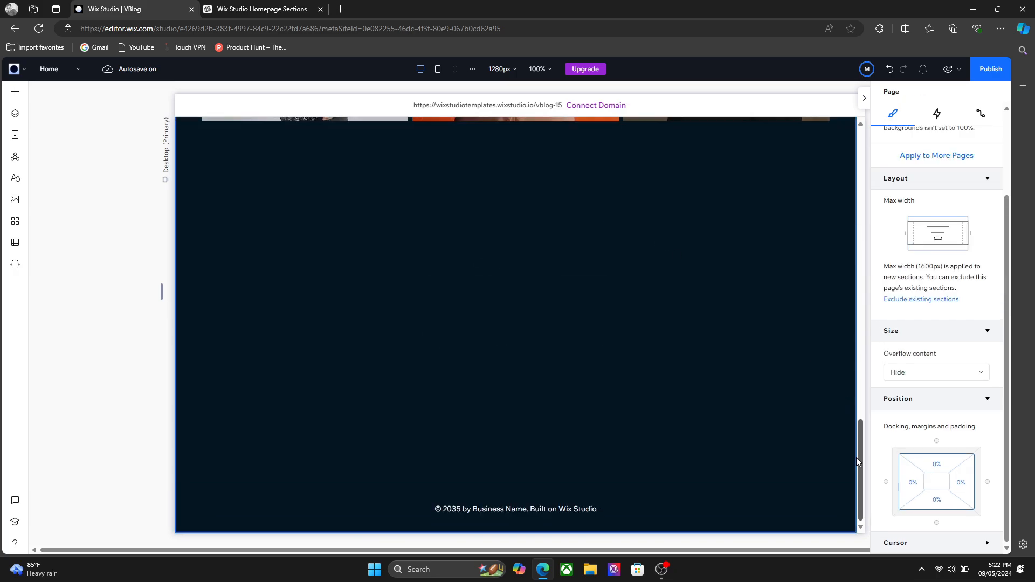
click(731, 376)
drag(730, 482, 720, 527)
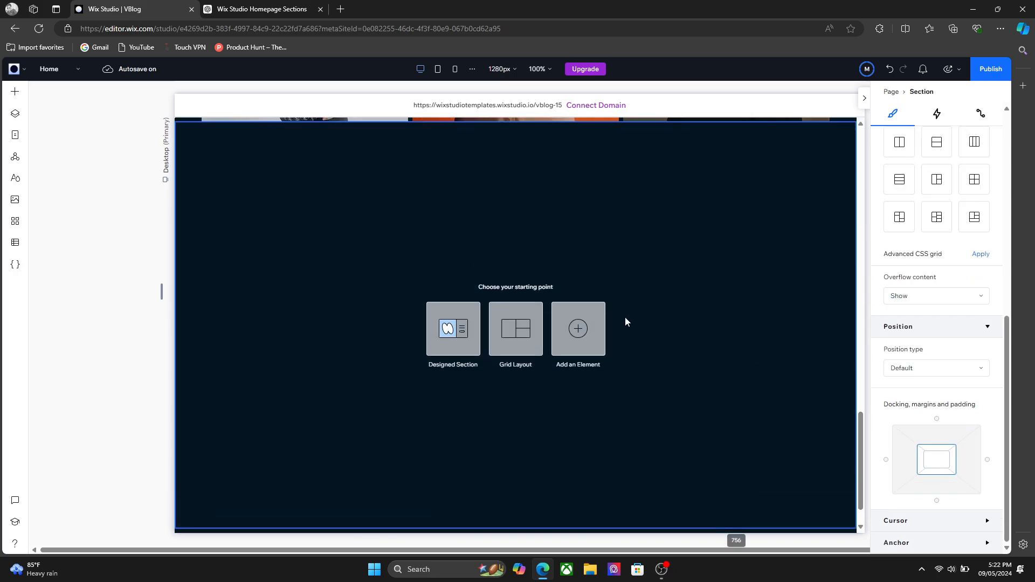
Add the CMS to the site
click(16, 93)
click(15, 242)
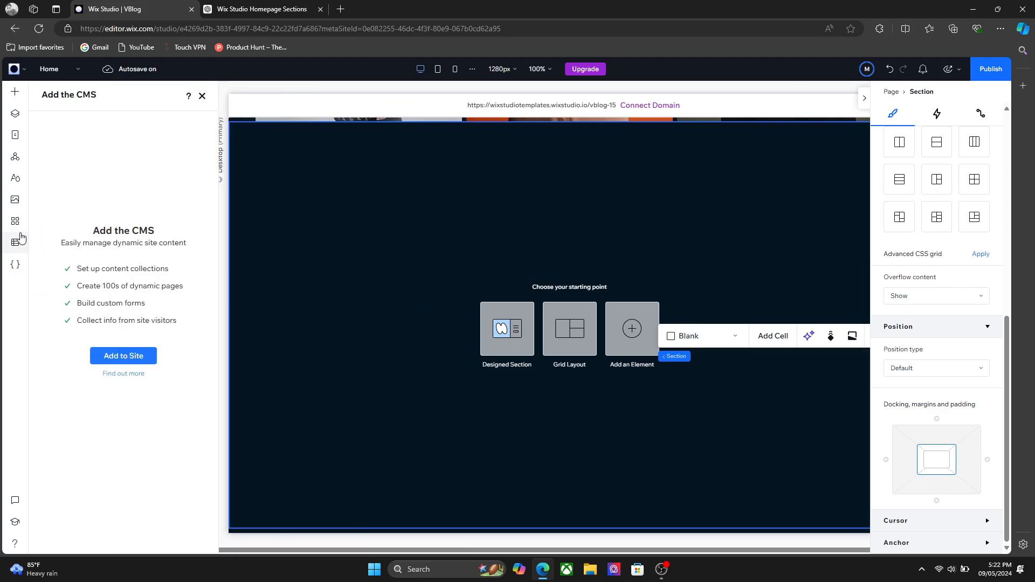
click(133, 354)
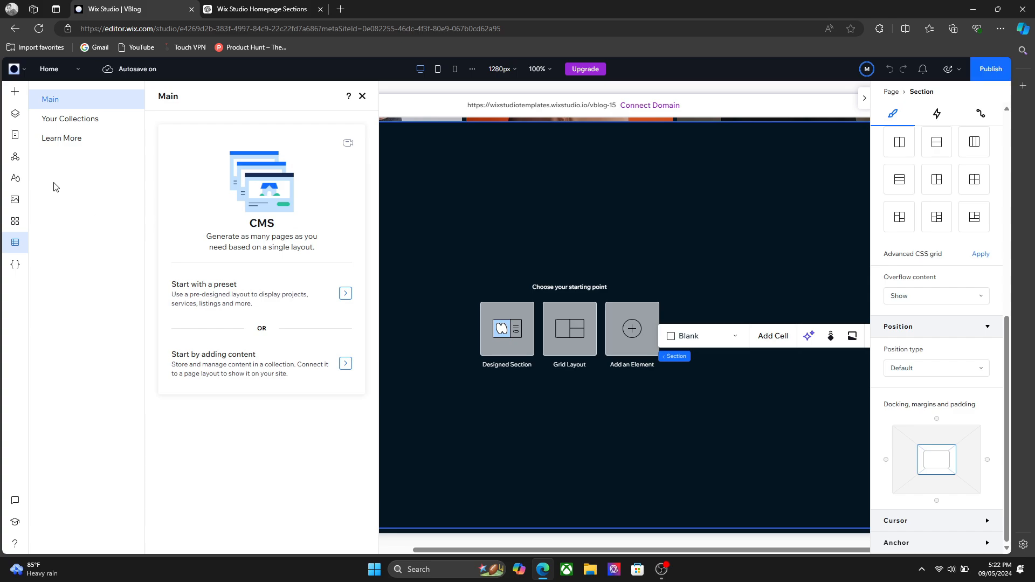
Set up a new AI-created collection named "Products" with the details "Collection of product, details, and page link"
click(107, 121)
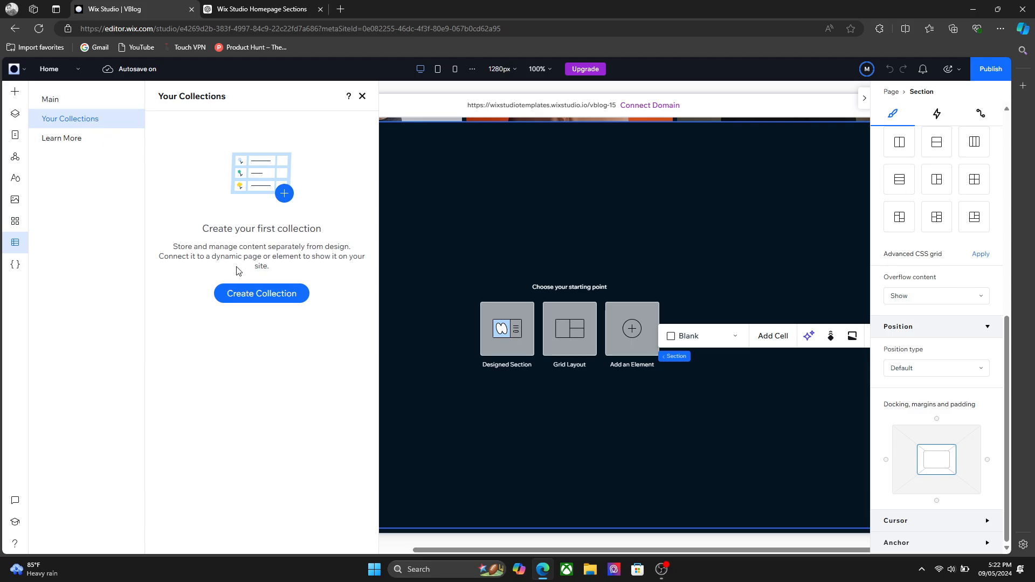
click(237, 292)
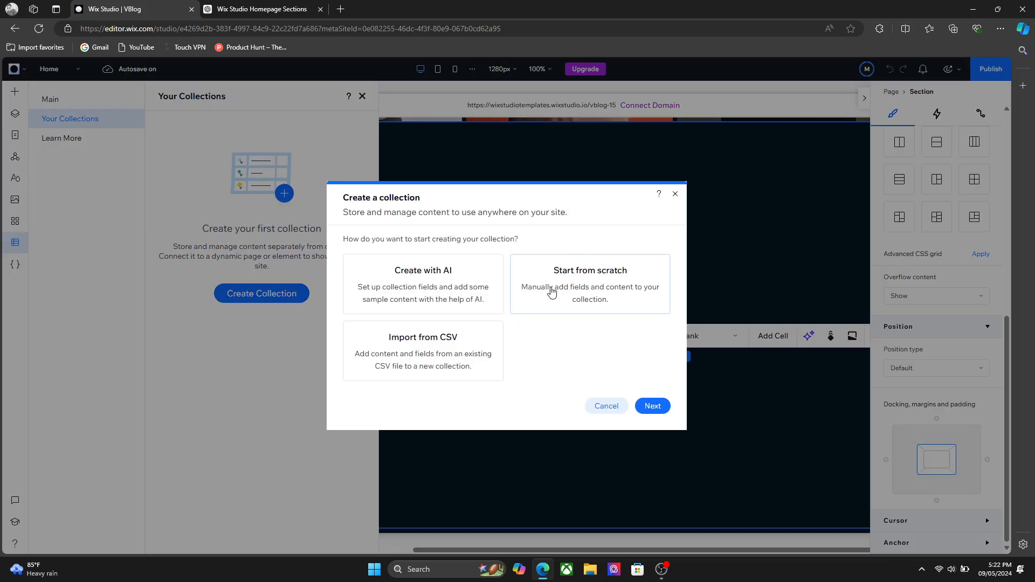
click(443, 291)
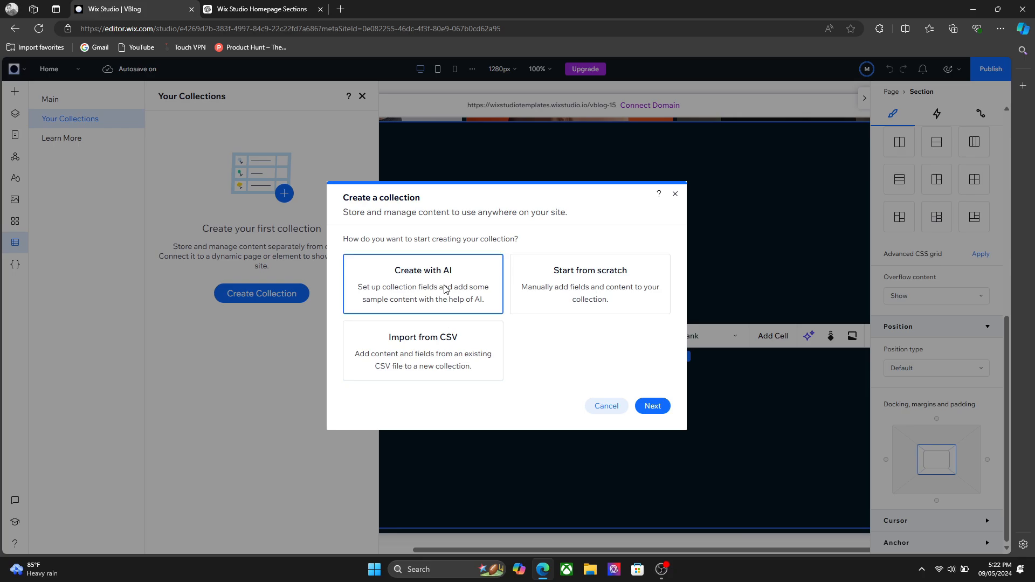
click(652, 406)
click(576, 224)
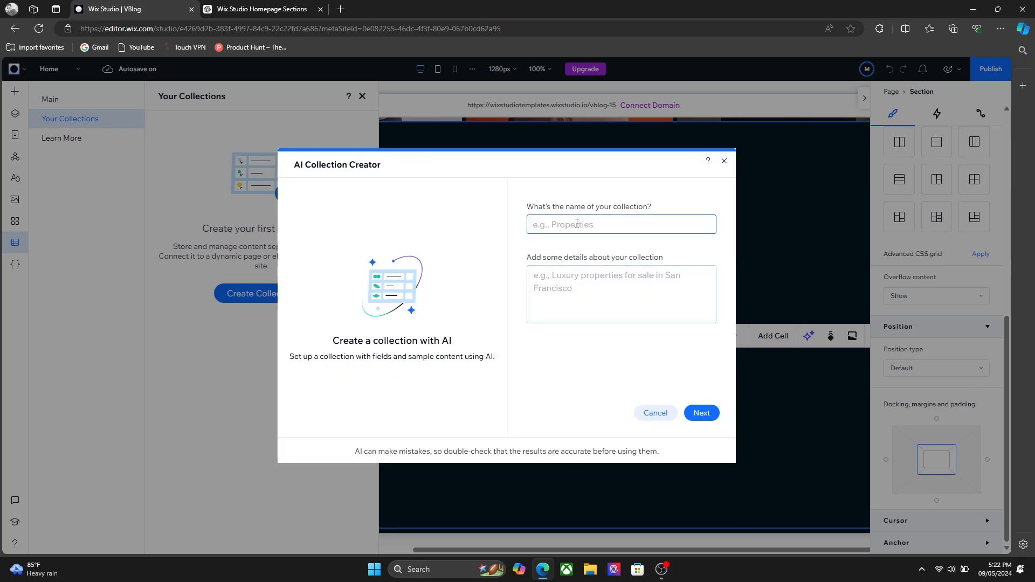
text(Produ)
text(cts)
click(607, 298)
text(Collection of product, details, and page link)
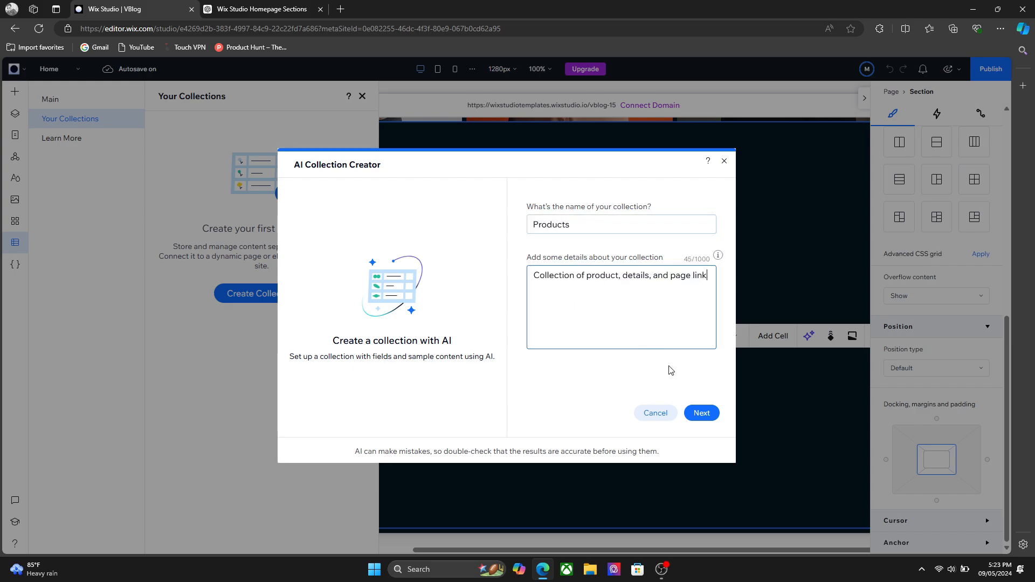
click(699, 412)
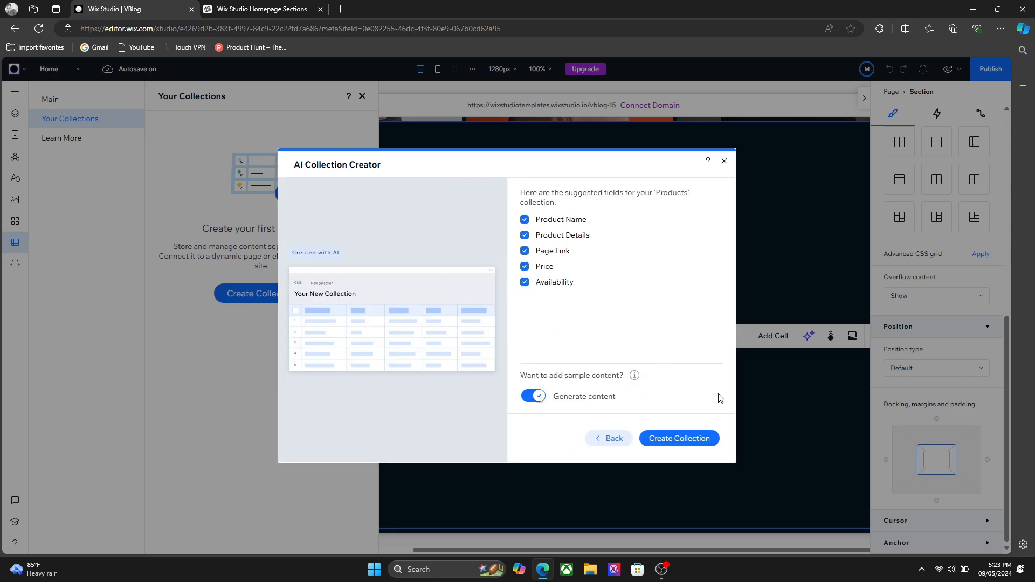
Exclude the Availability field, create the Products collection with generated sample content, and close its table
click(524, 282)
click(680, 440)
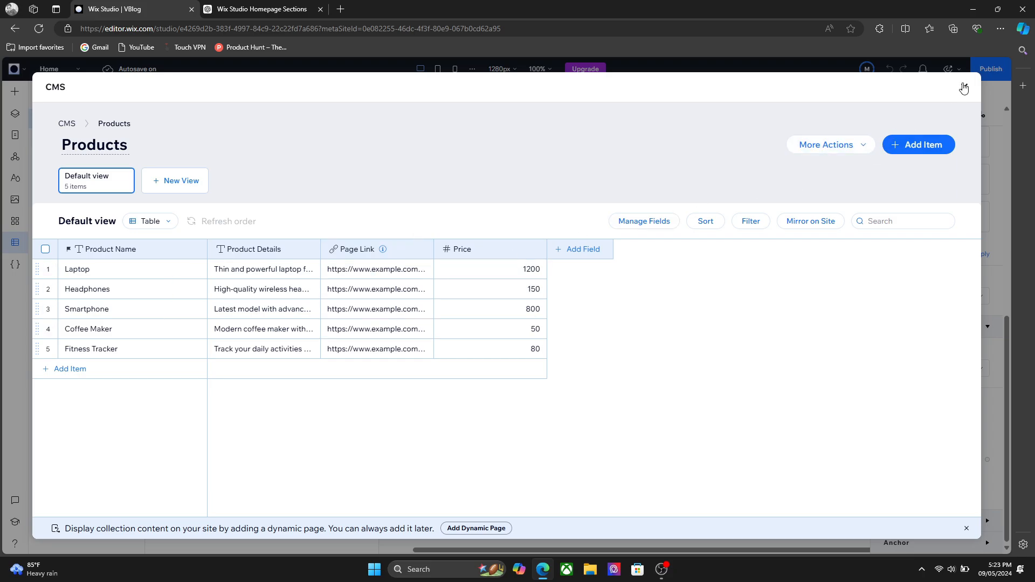
click(963, 88)
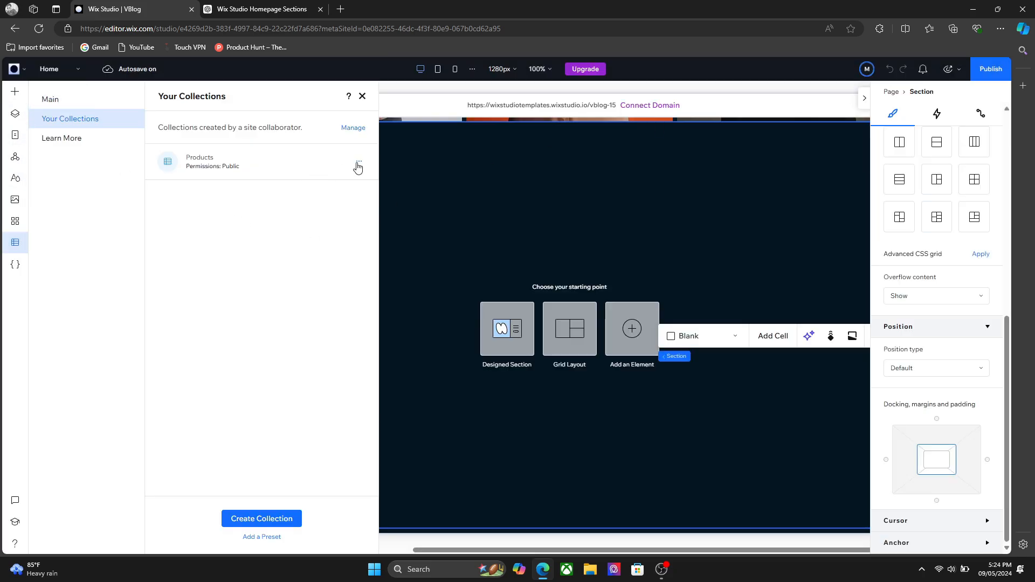
click(358, 168)
click(15, 135)
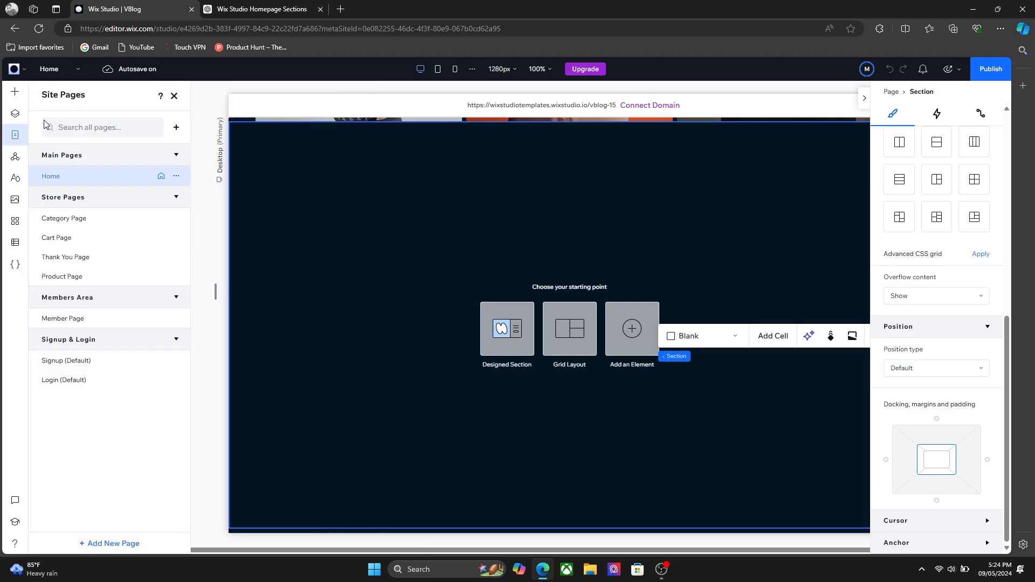
click(102, 545)
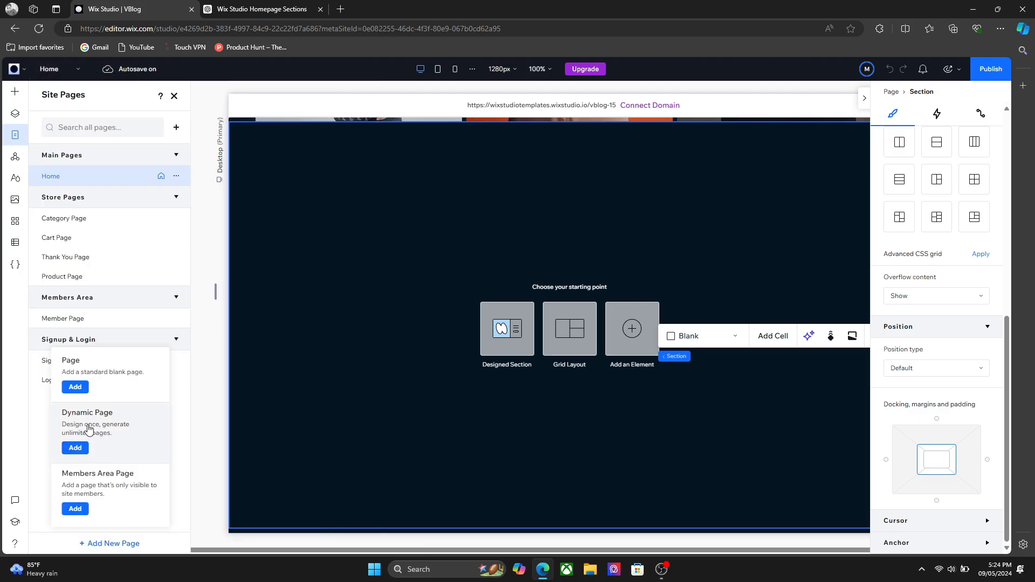
Add a dynamic list page that displays the content of the Products collection
click(15, 242)
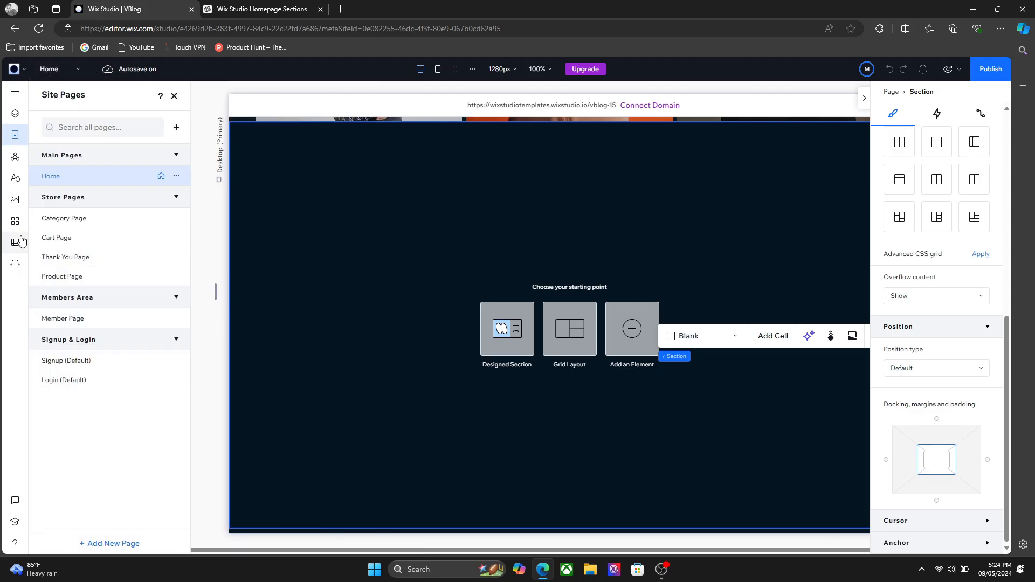
click(100, 123)
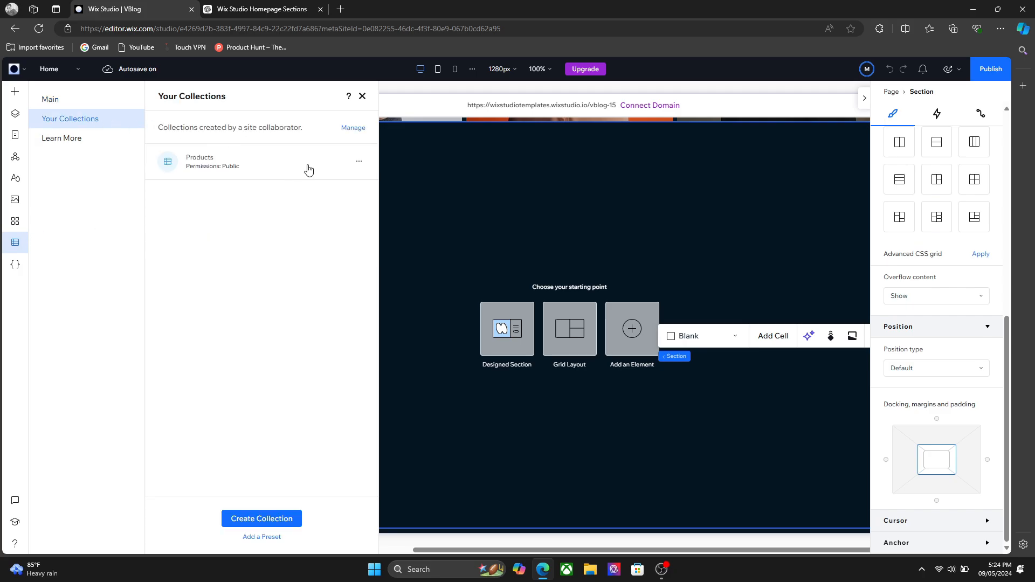
click(358, 161)
click(429, 219)
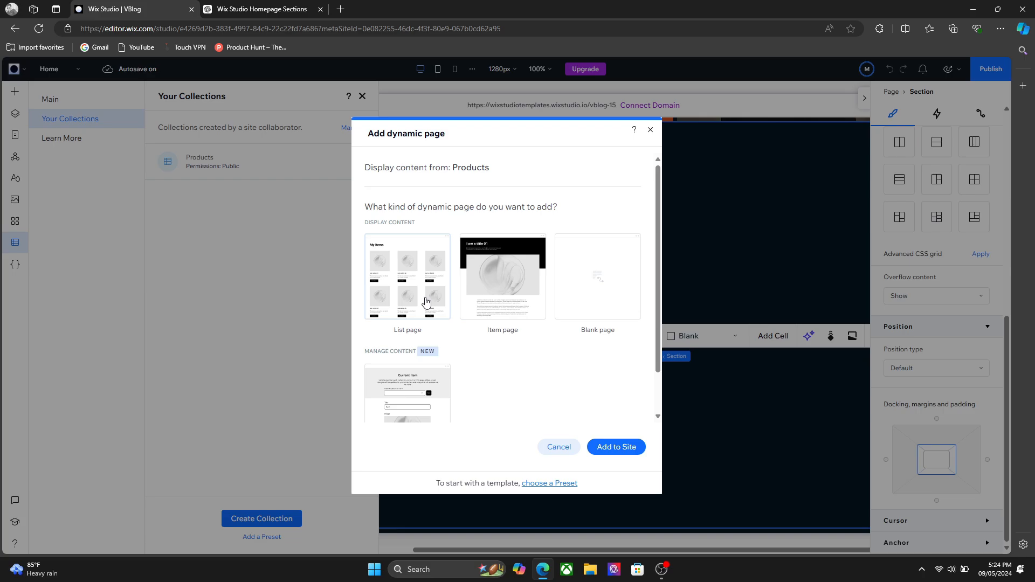
click(610, 446)
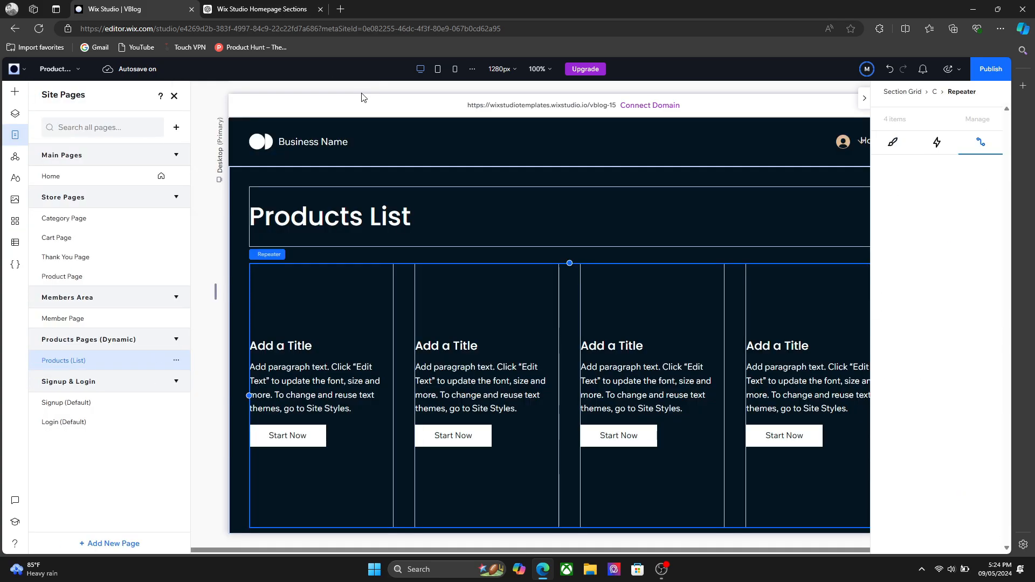
click(865, 101)
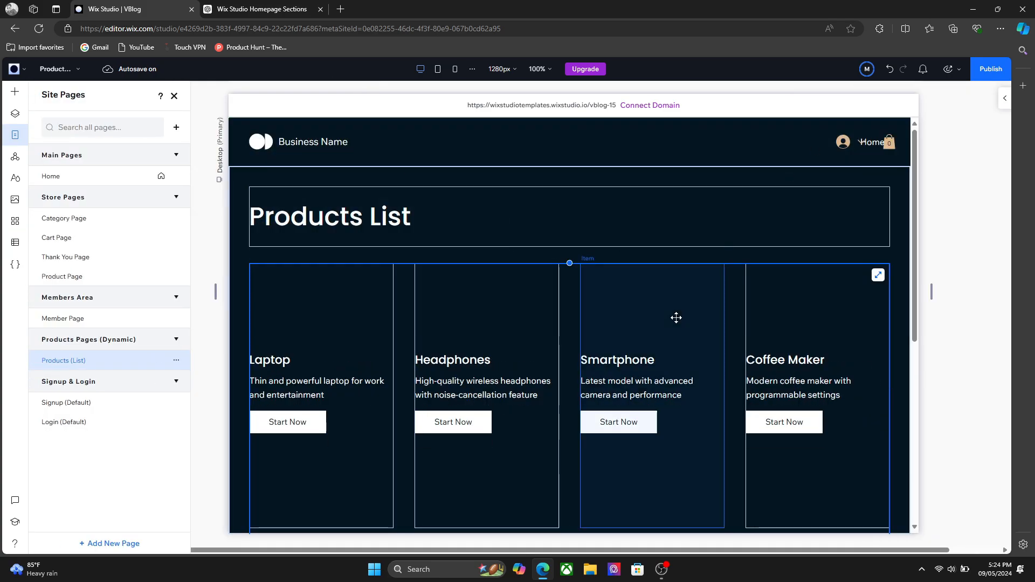
click(620, 360)
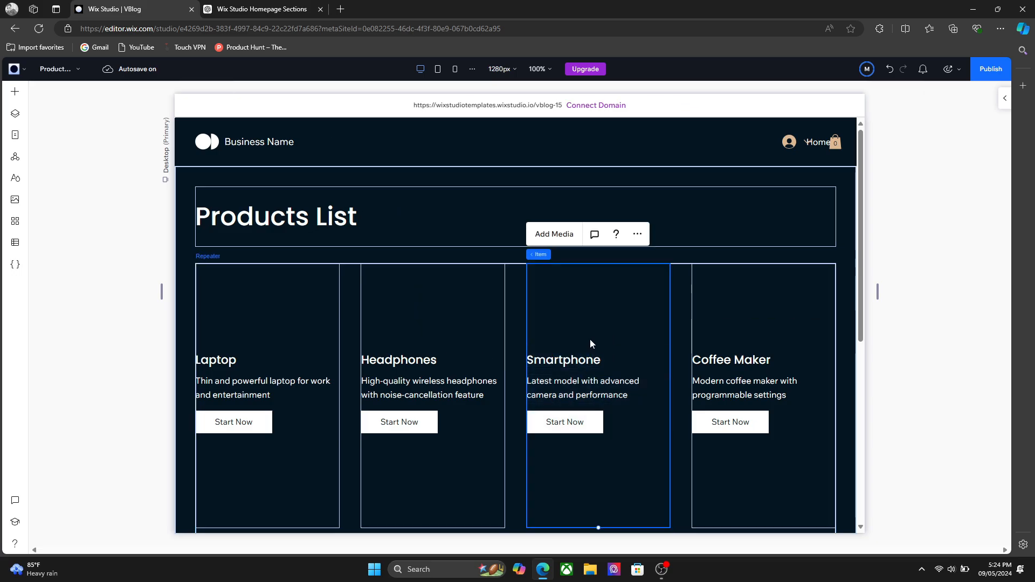
click(575, 359)
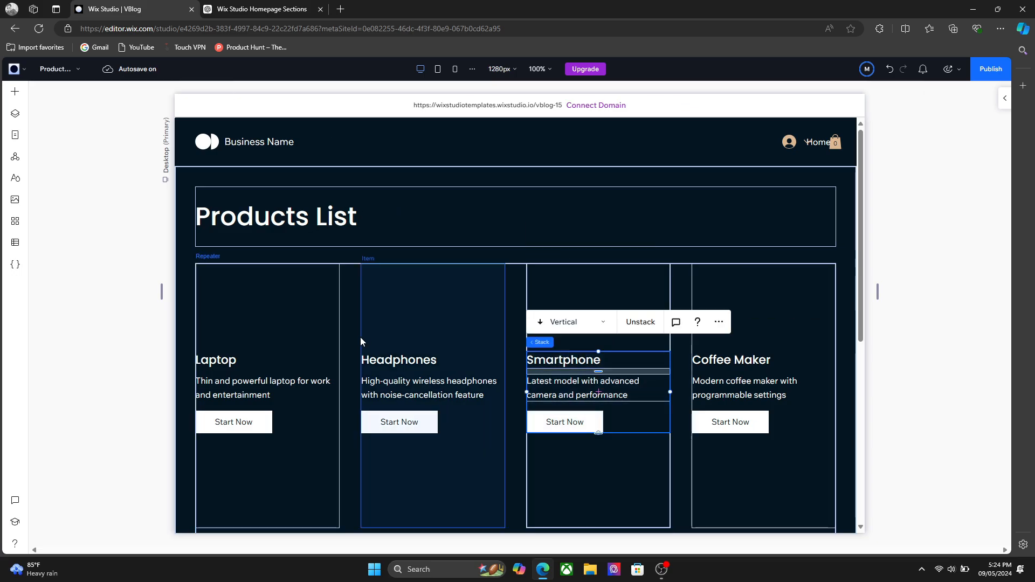
click(254, 362)
click(251, 362)
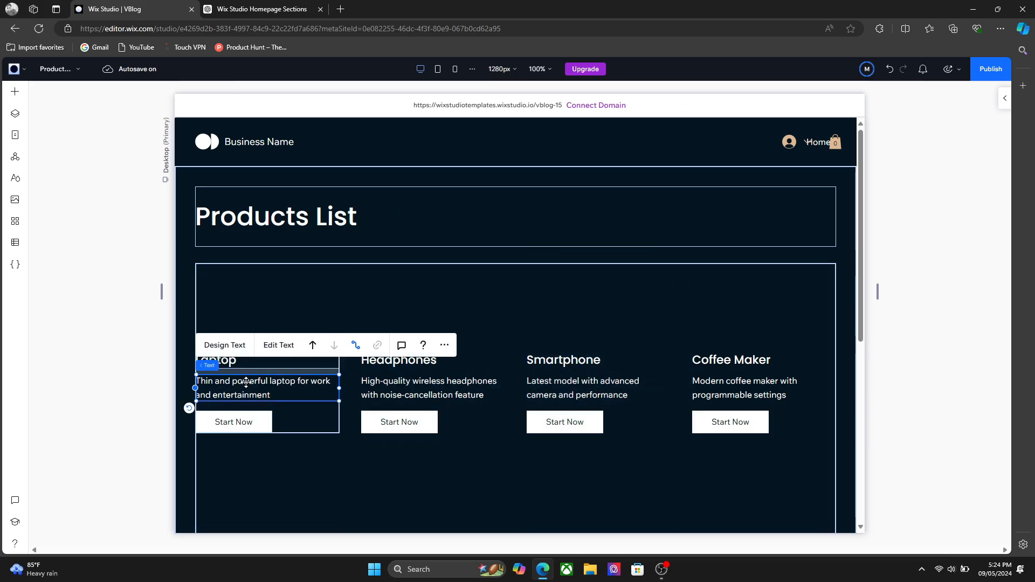
click(241, 421)
Add the fashion photo of the woman in front of pink blossoms from Wix media to the repeater's product cards
click(275, 317)
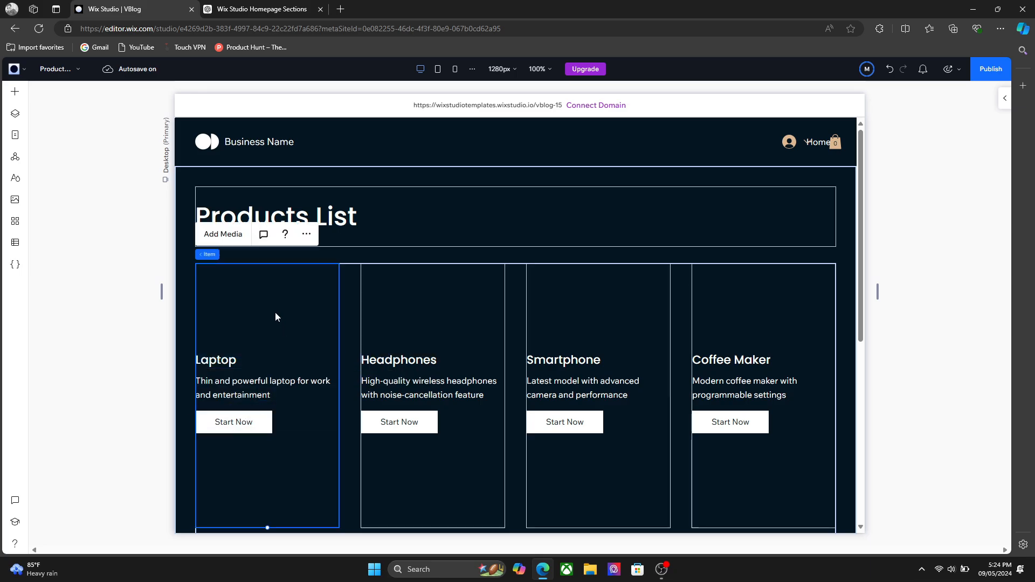
click(219, 235)
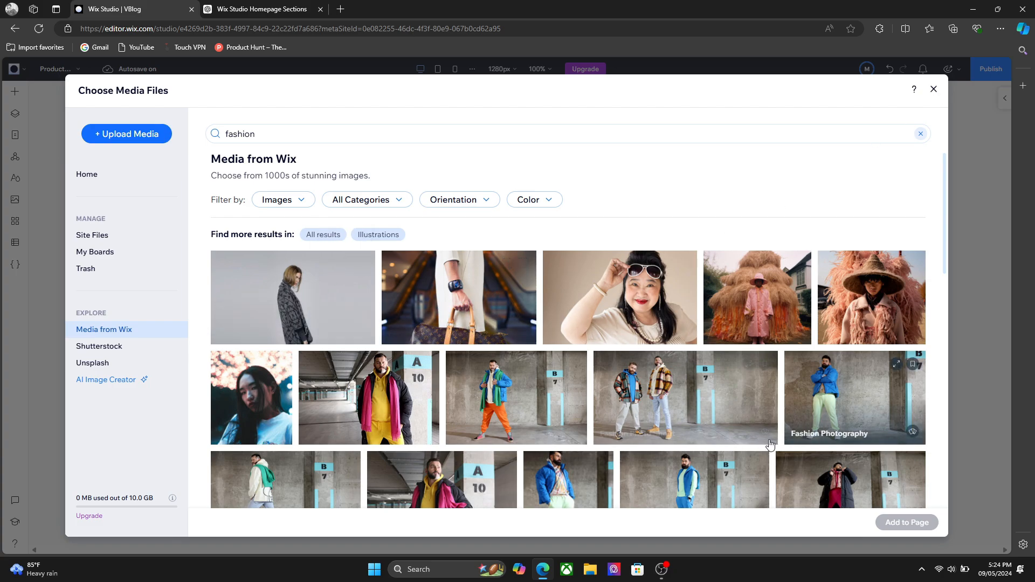
scroll(737, 422, down, 1)
scroll(737, 422, down, 1)
click(266, 320)
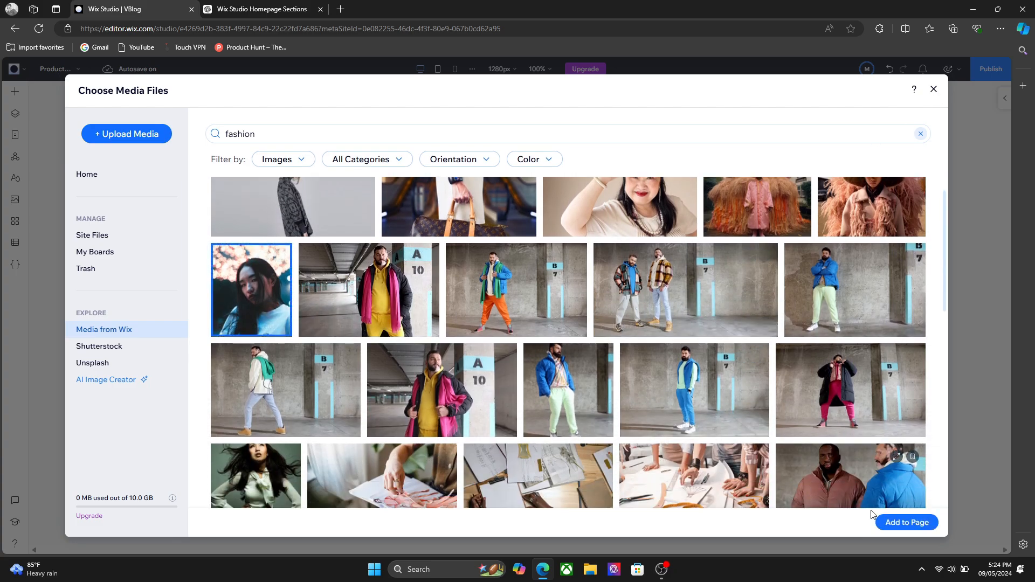
click(905, 523)
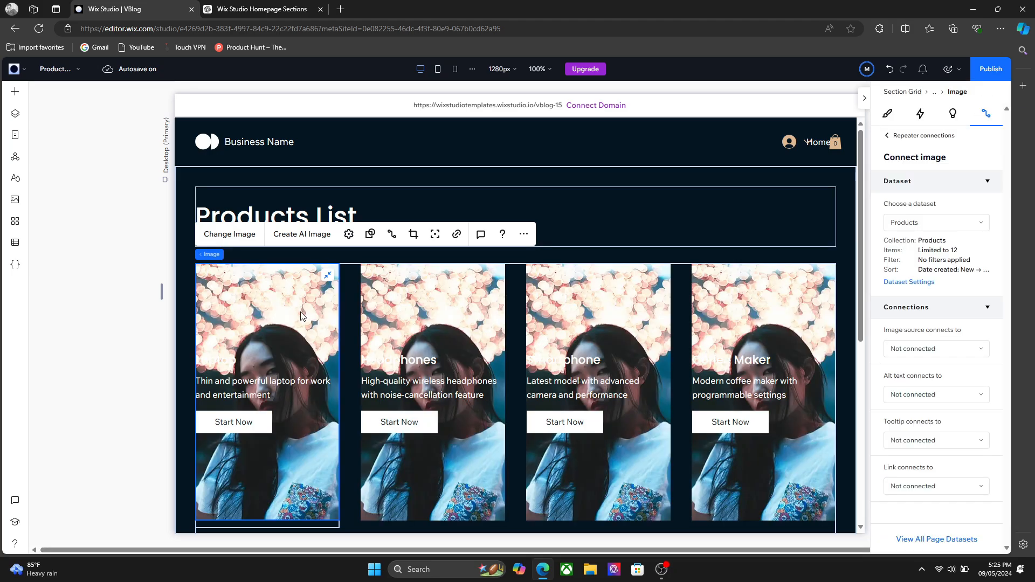
Align the cards' text-and-button stack to the bottom, and set the card image's background fill to 56% and image opacity to about 63%
click(259, 374)
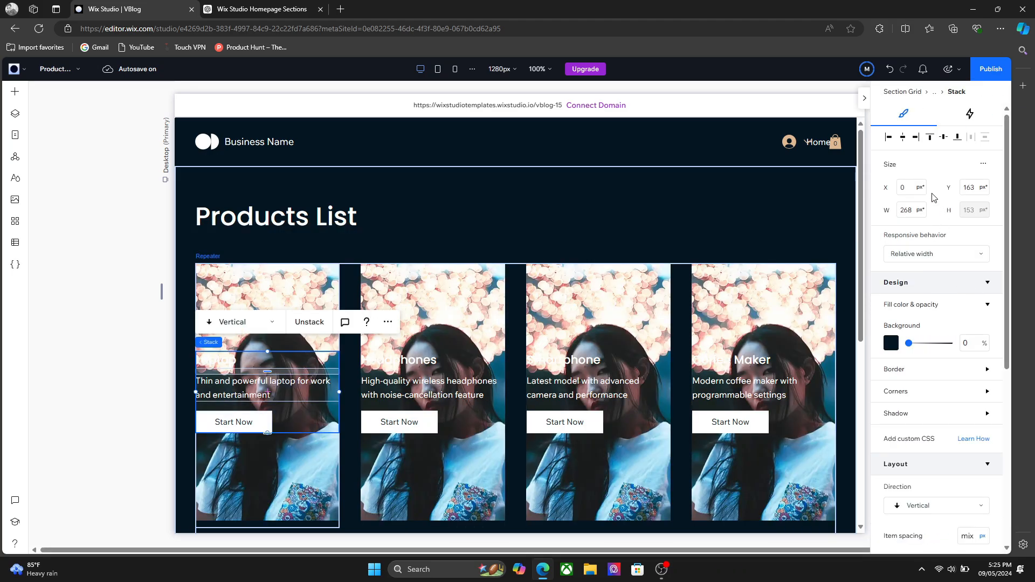
click(951, 139)
click(583, 374)
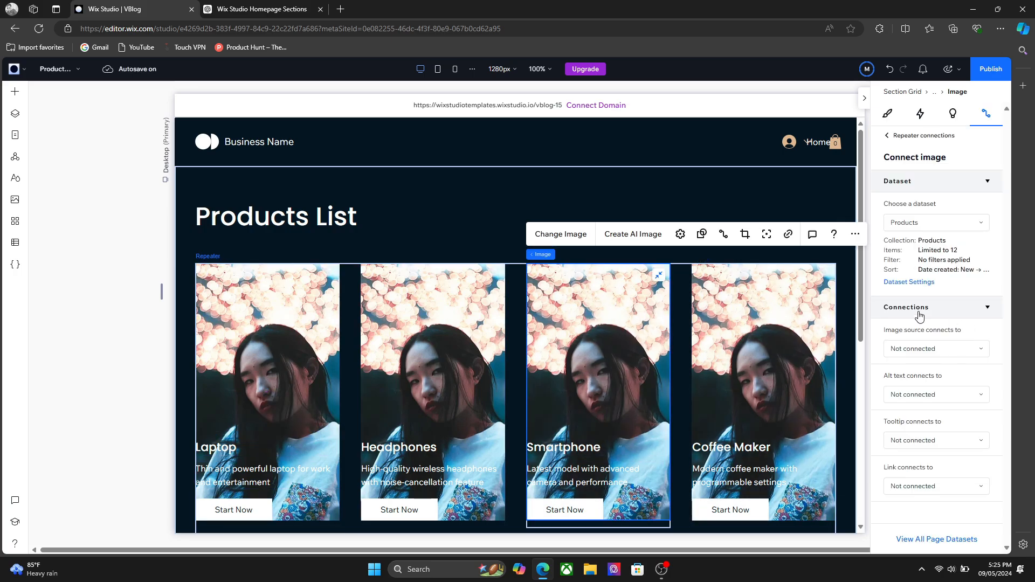
click(887, 117)
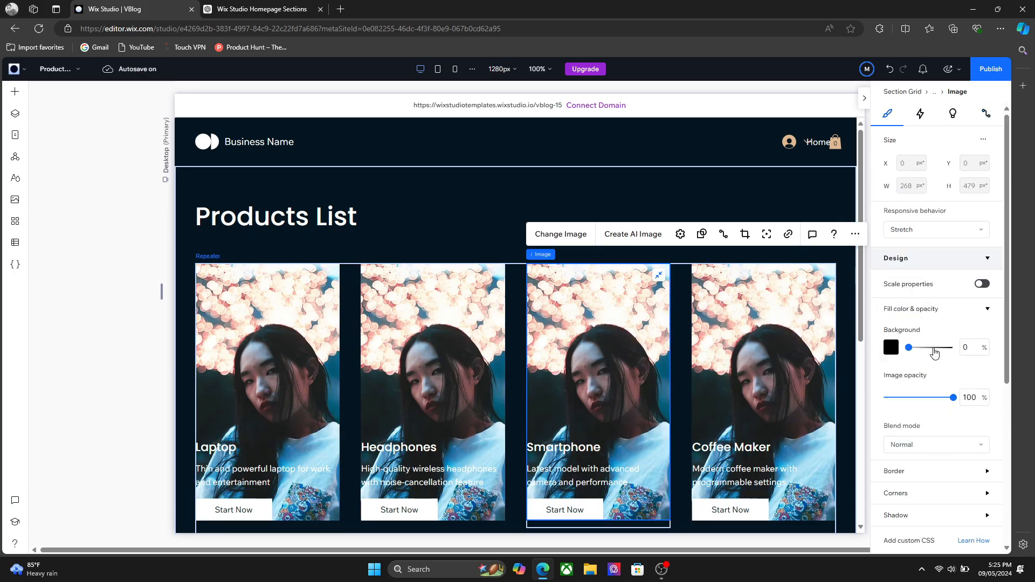
drag(933, 400, 924, 403)
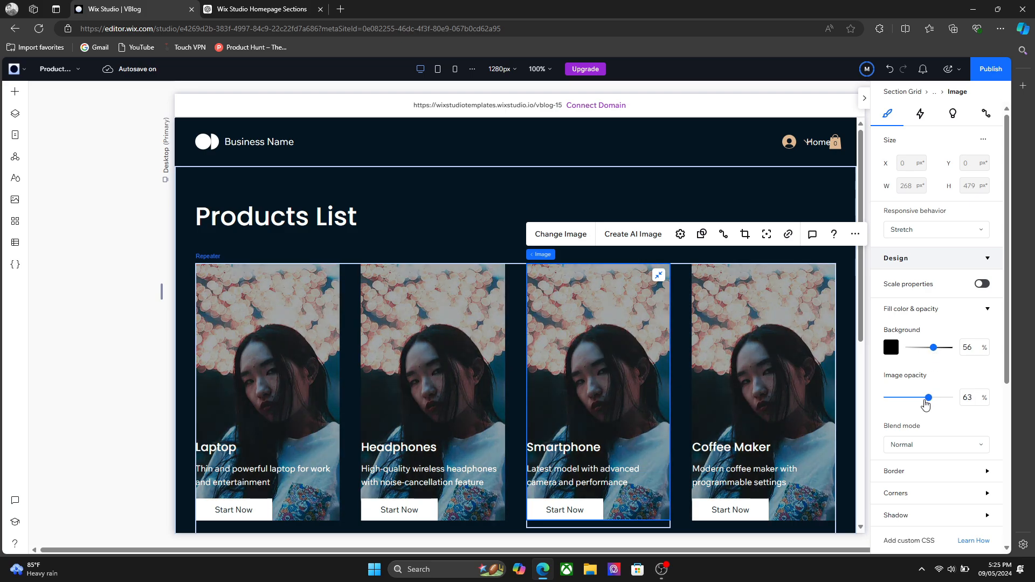
click(371, 221)
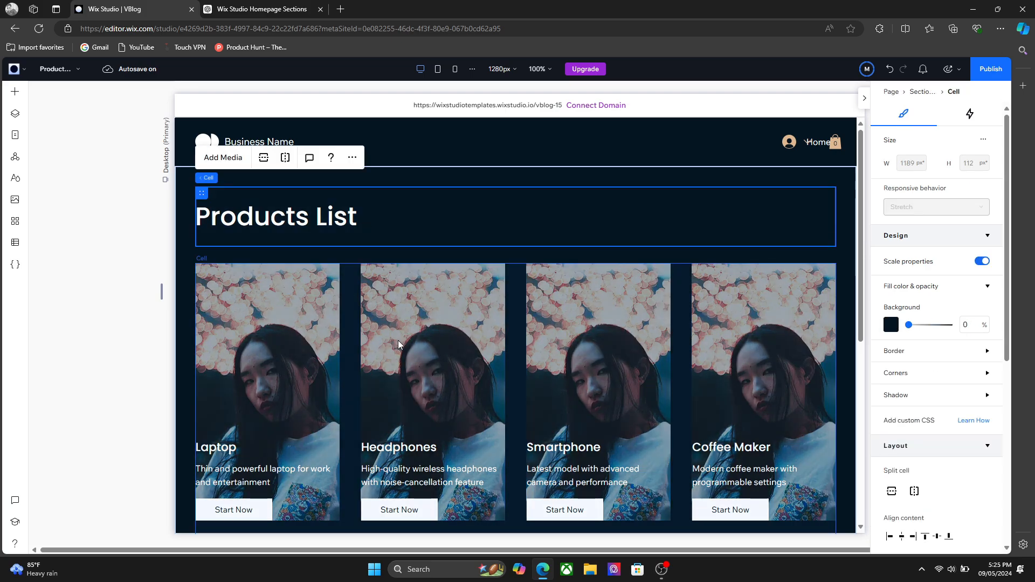
click(412, 335)
click(390, 383)
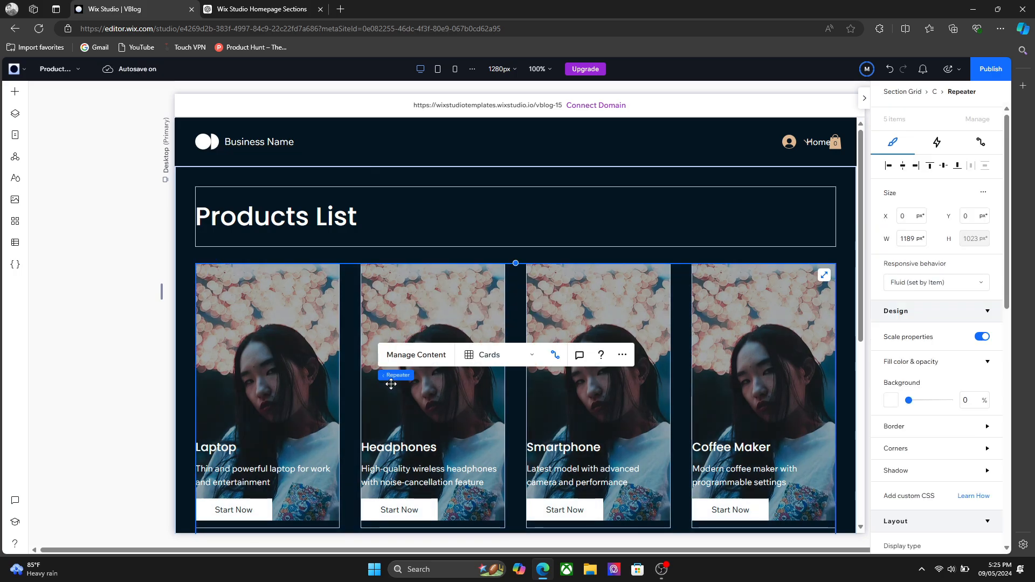
double_click(431, 410)
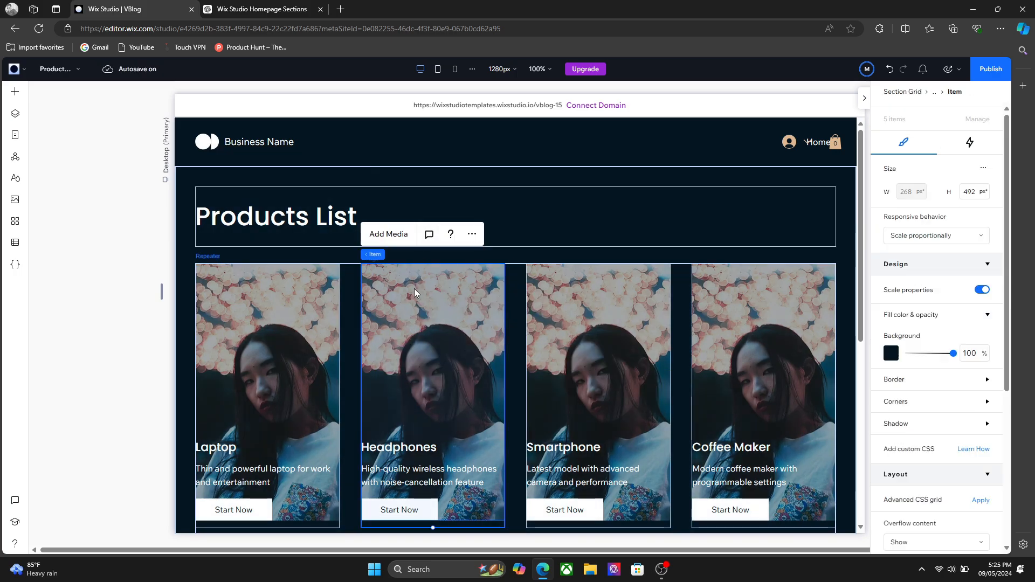
click(973, 147)
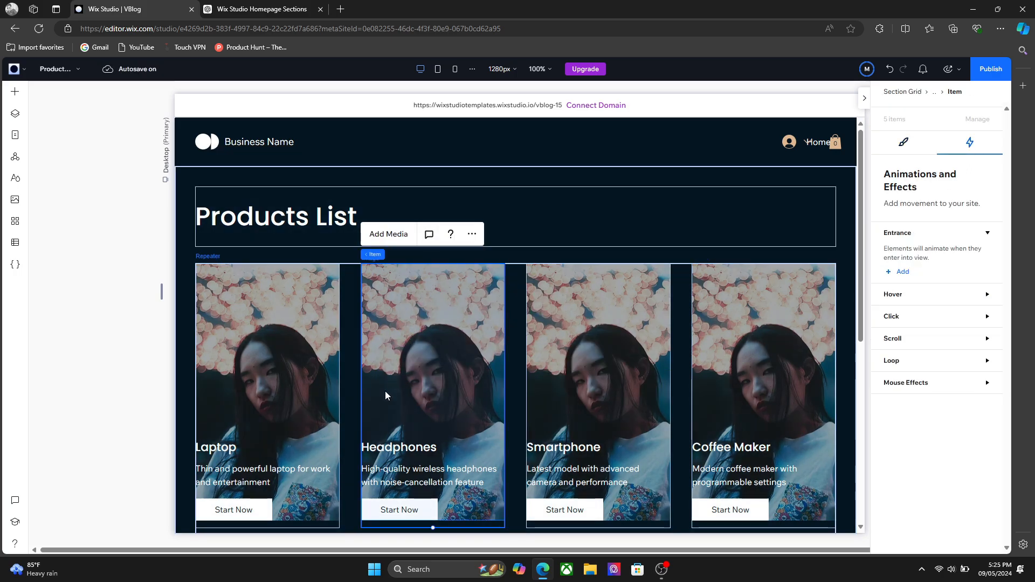
Check which Products collection fields the title and description texts of the Headphones card connect to
click(386, 447)
click(386, 447)
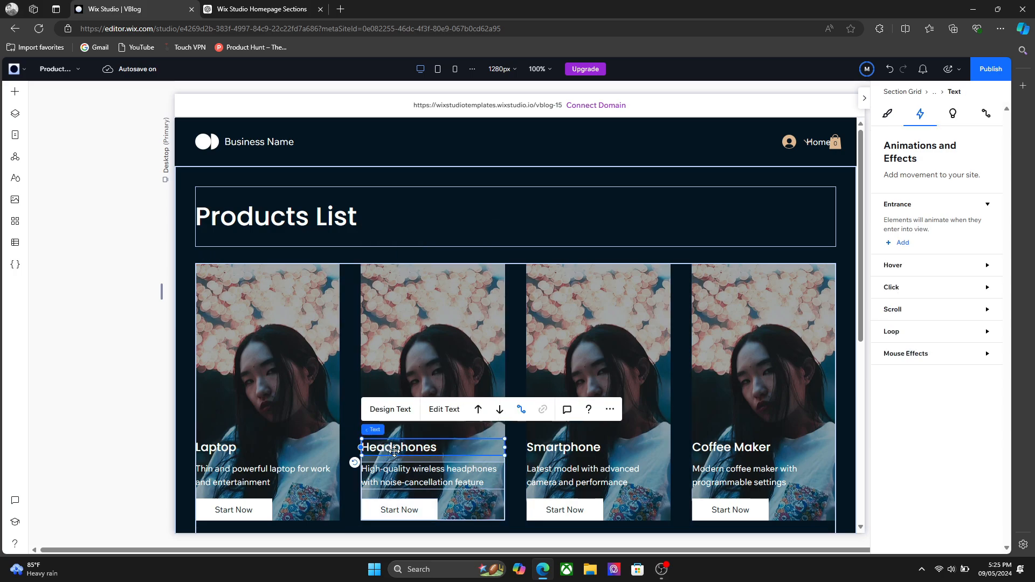
click(984, 115)
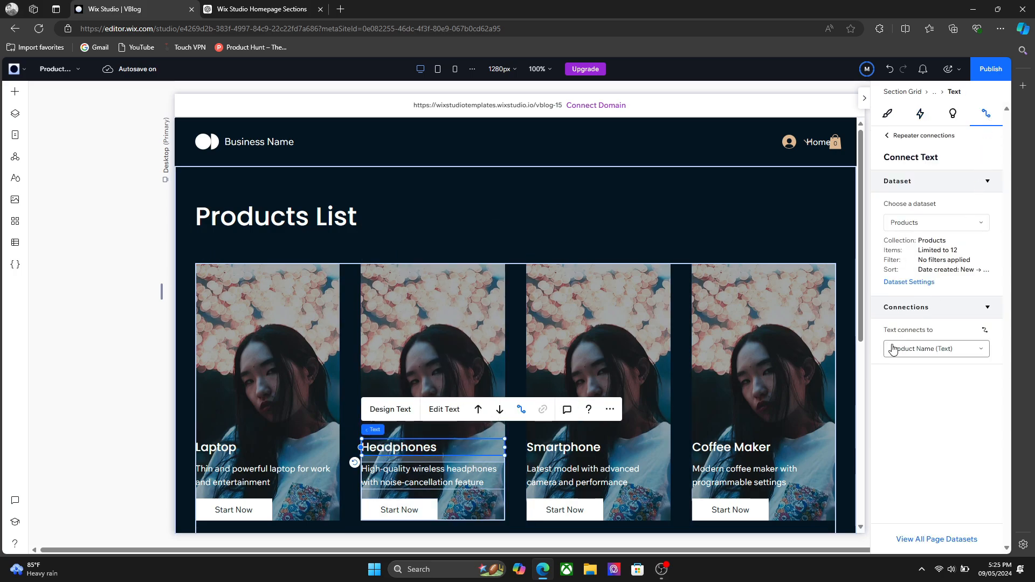
click(926, 350)
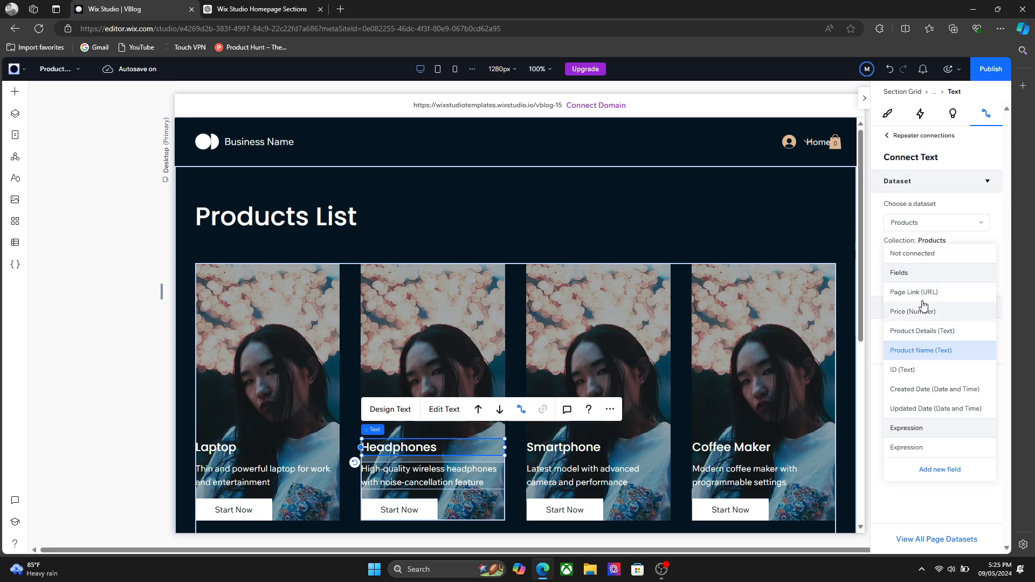
click(446, 472)
click(434, 469)
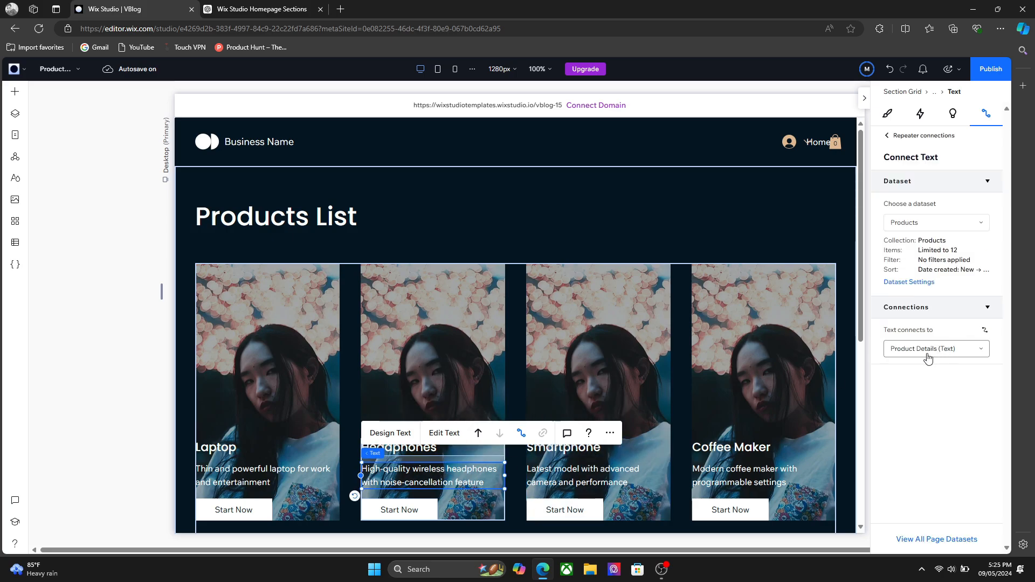
click(928, 359)
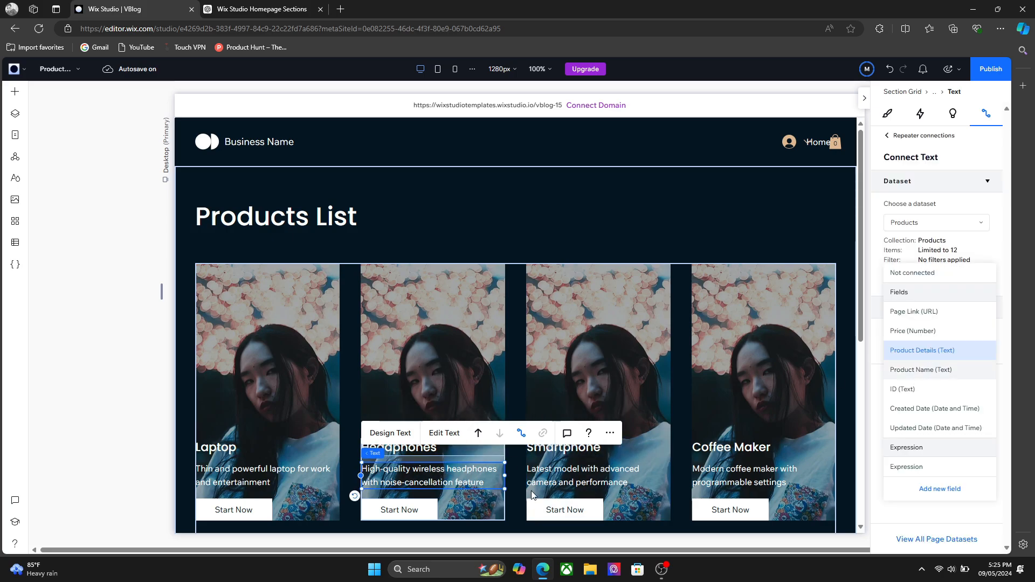
Connect the click action of the cards' Start Now button to the Page Link (URL) field
click(399, 506)
click(399, 509)
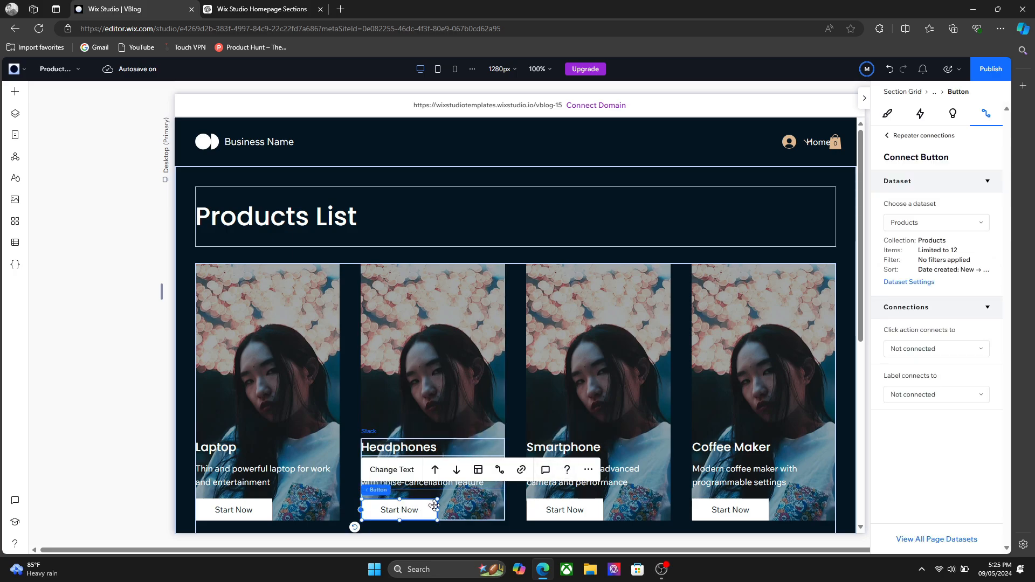
click(942, 355)
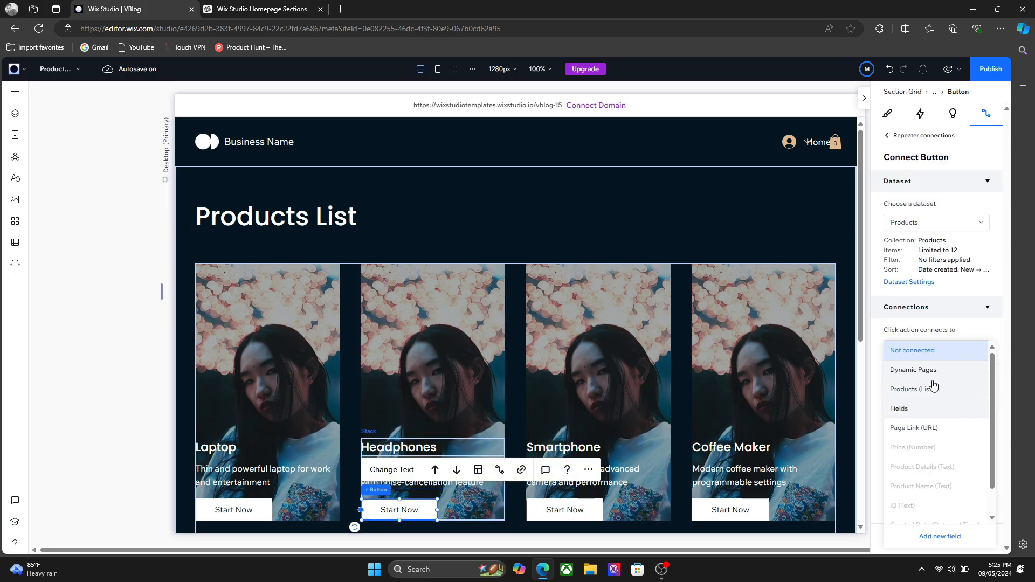
click(941, 427)
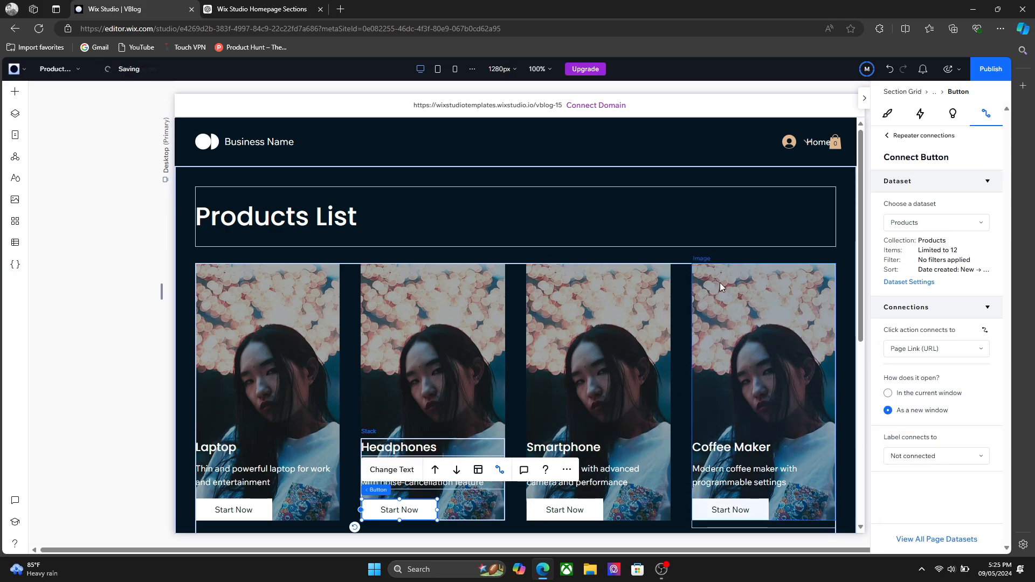
Open the Products collection from the dataset settings of the product cards' repeater
click(726, 216)
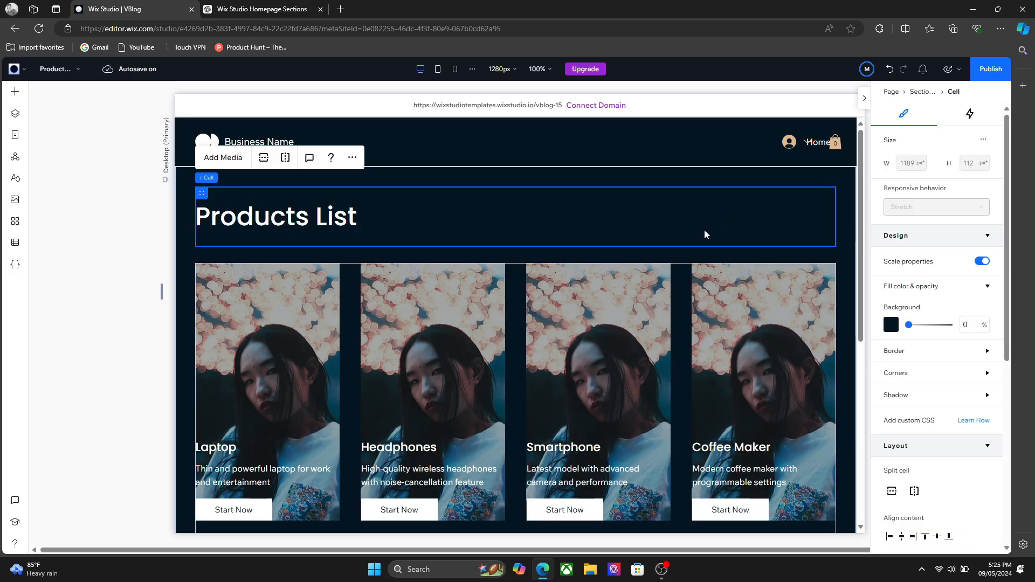
click(586, 406)
click(558, 323)
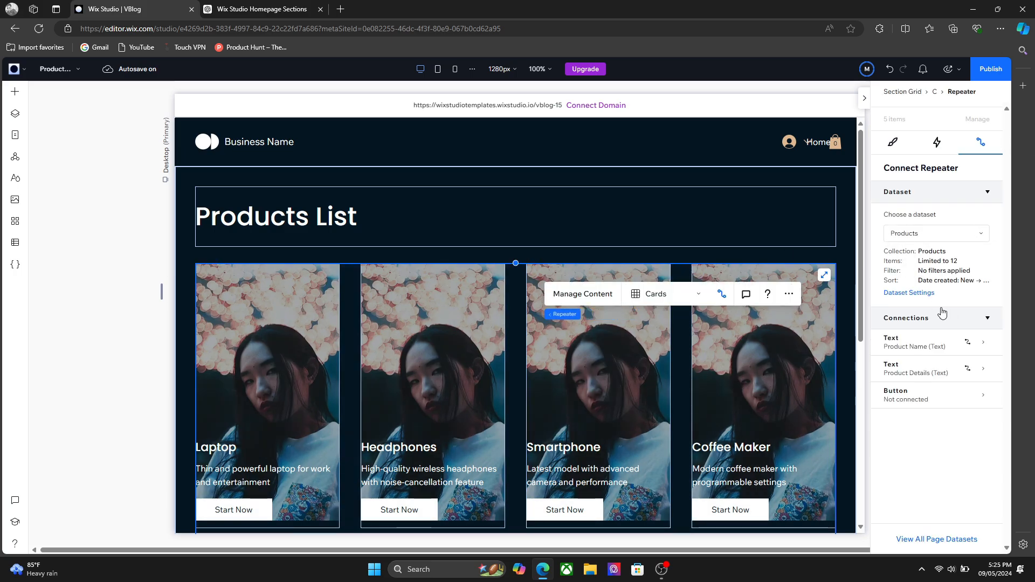
click(923, 296)
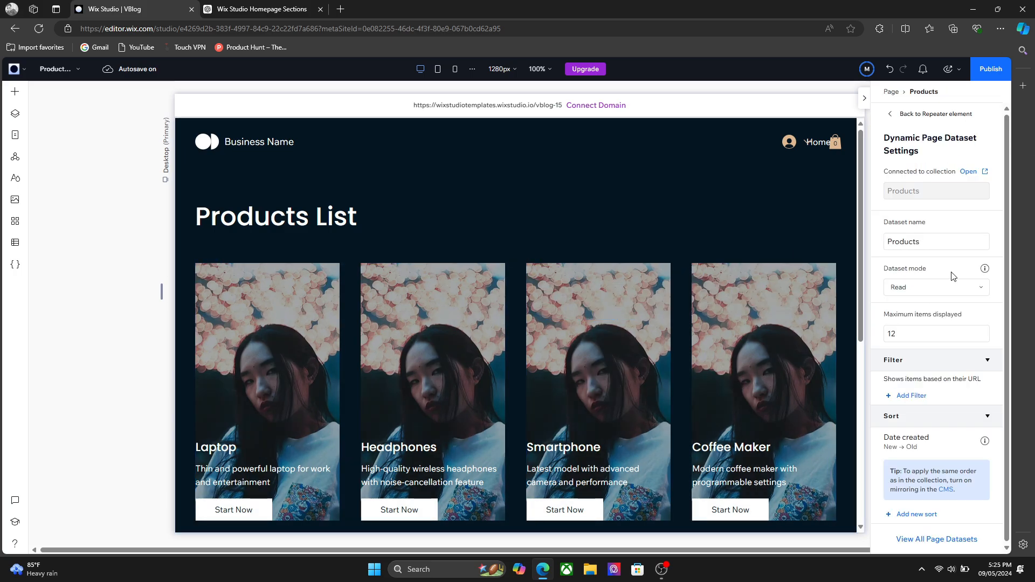
click(981, 173)
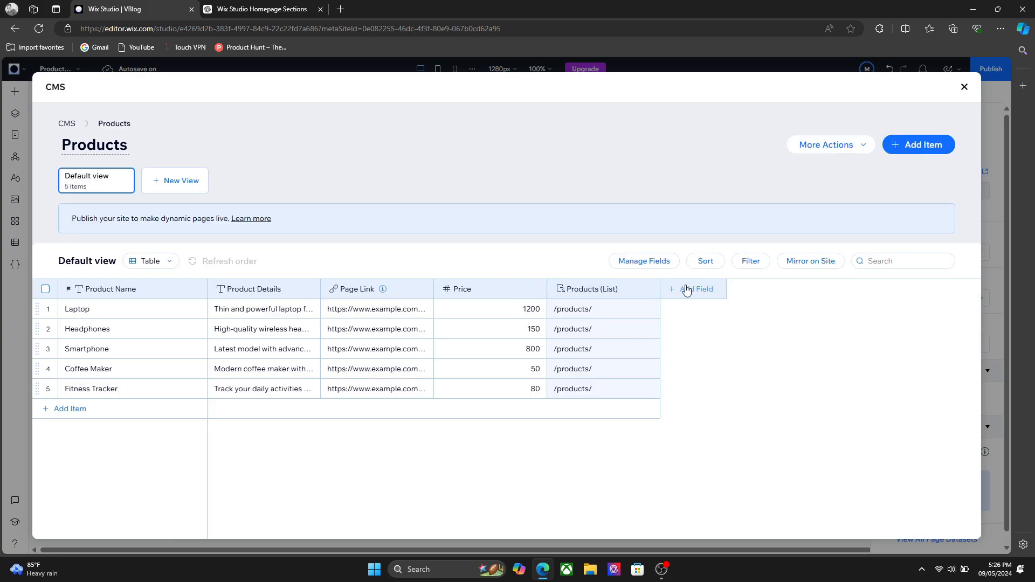
Add an image-type field named Image to the Products collection
click(696, 293)
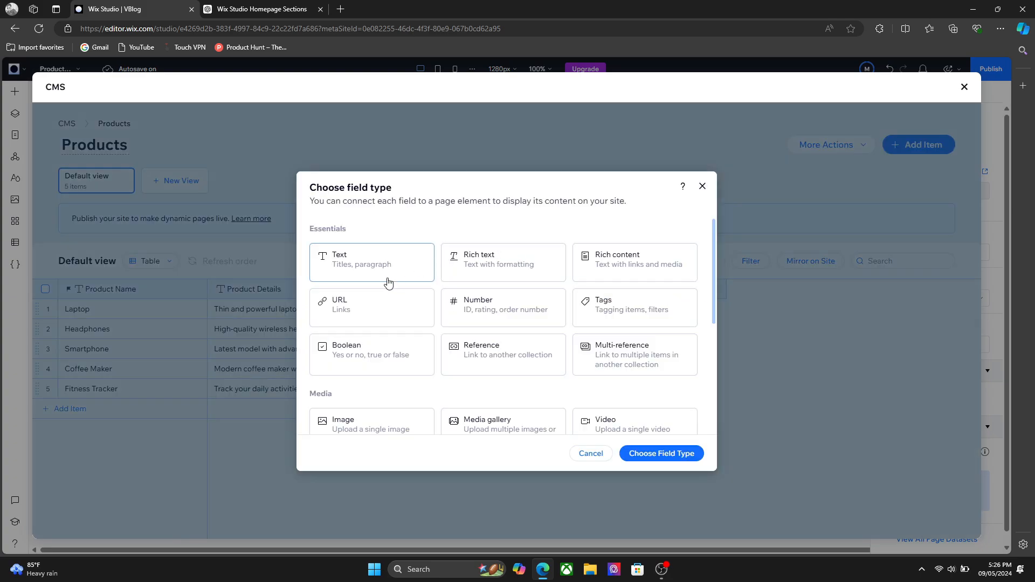
scroll(447, 330, down, 1)
scroll(702, 342, down, 3)
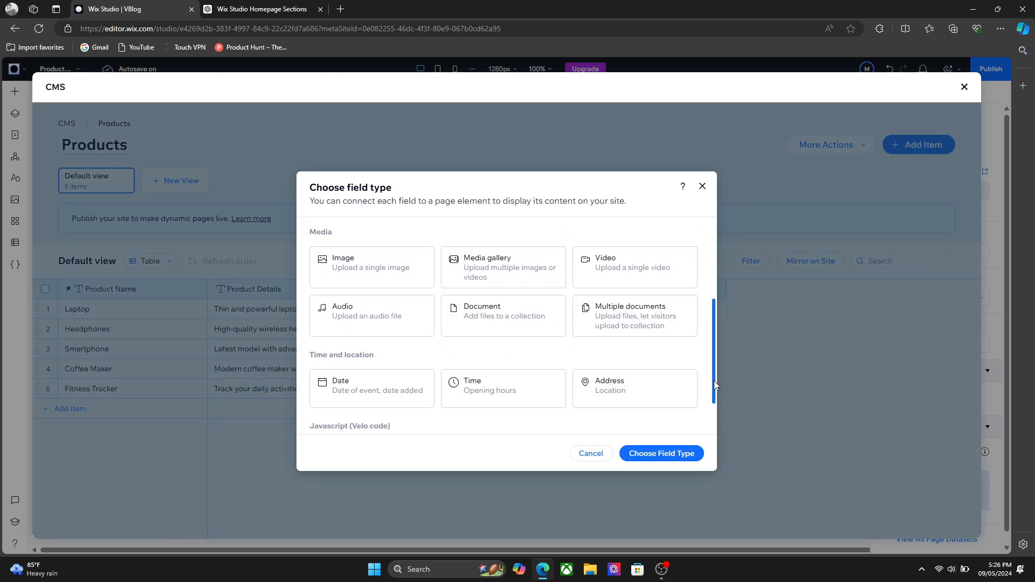
scroll(713, 381, down, 1)
scroll(706, 408, up, 5)
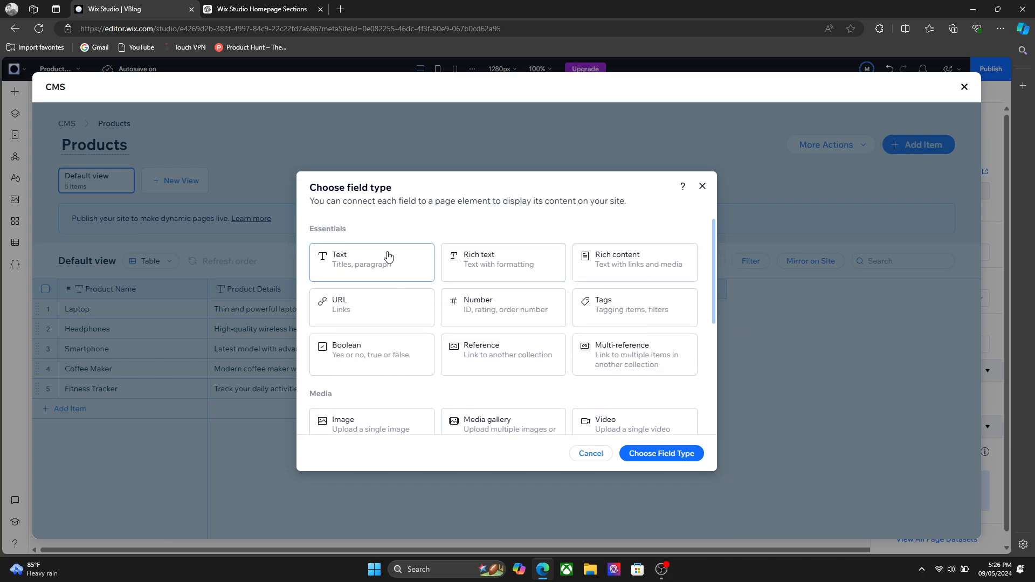
click(363, 431)
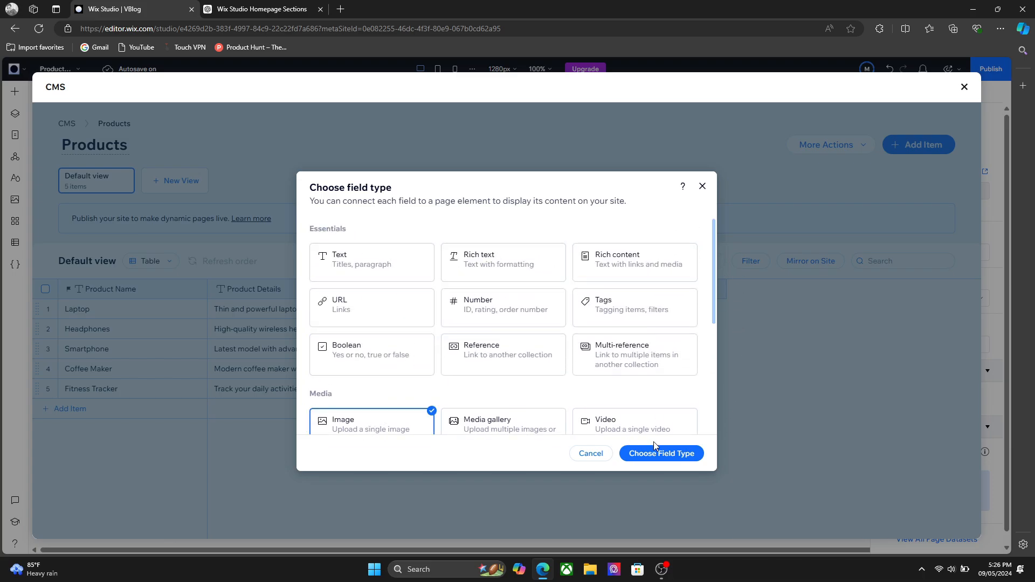
click(666, 453)
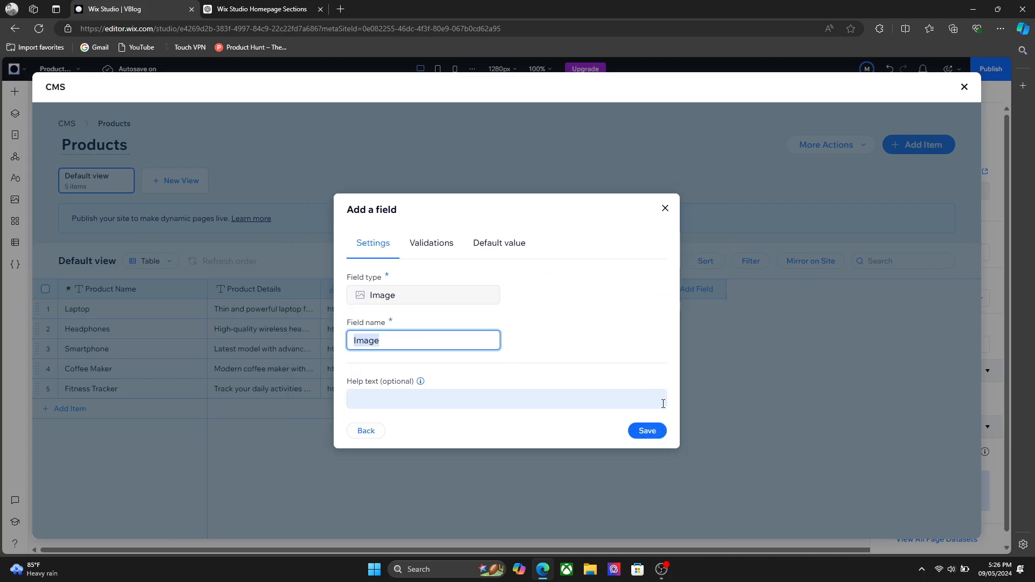
click(642, 429)
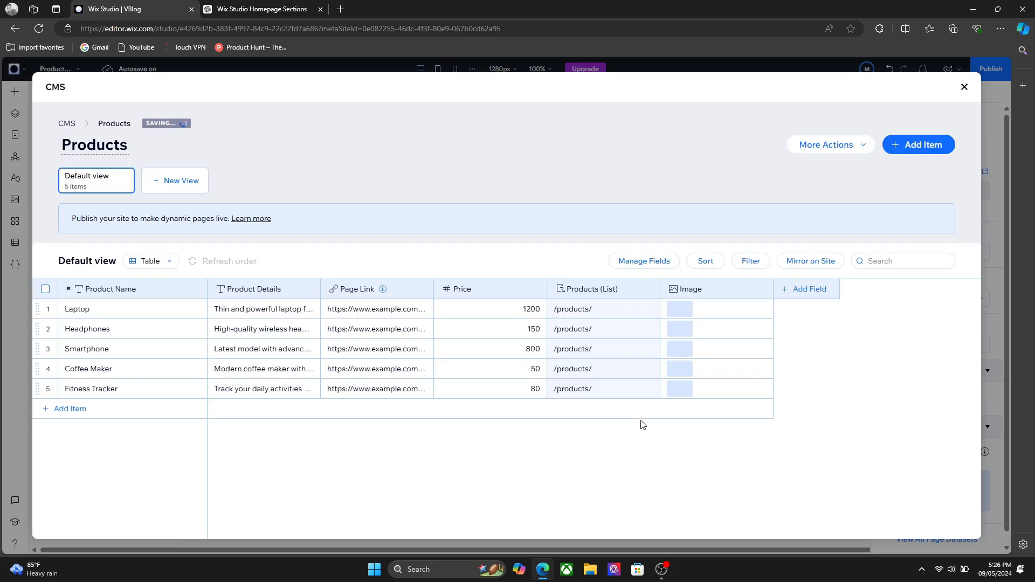
Search Wix media for fashion, add the photo of the man in a blue jacket and orange pants to the Laptop item, and start the Headphones image
click(679, 313)
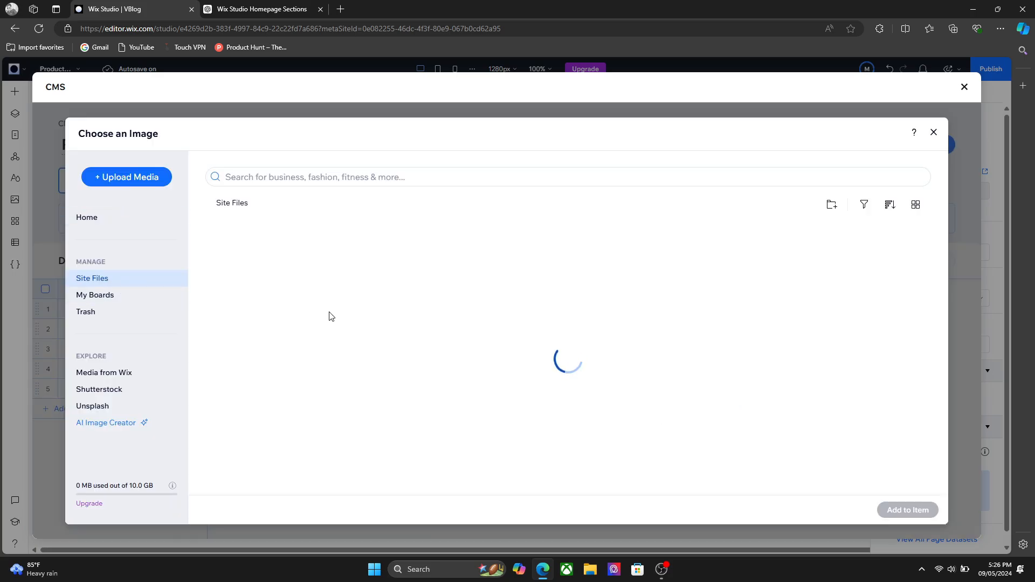
click(121, 377)
click(281, 182)
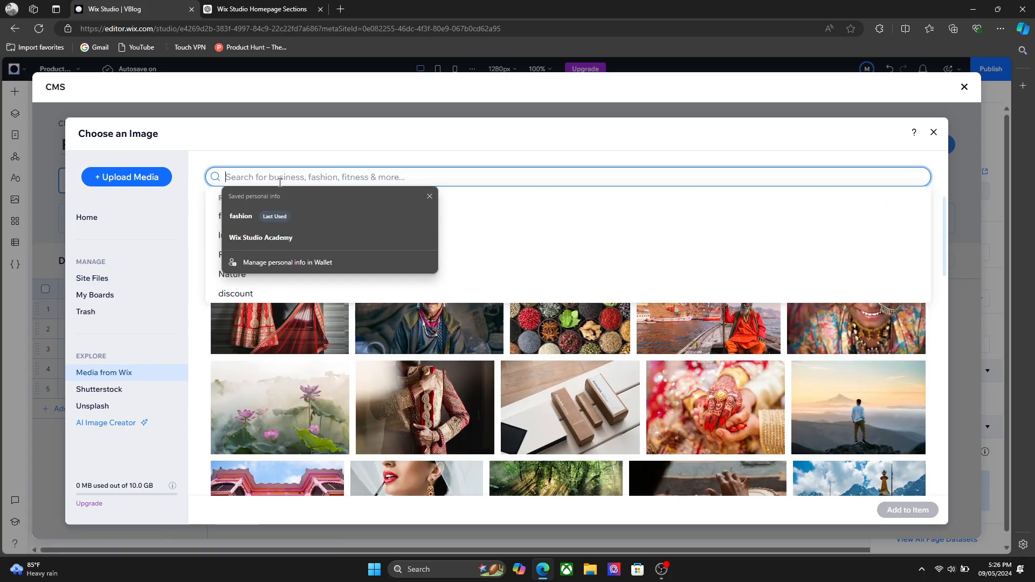
click(254, 214)
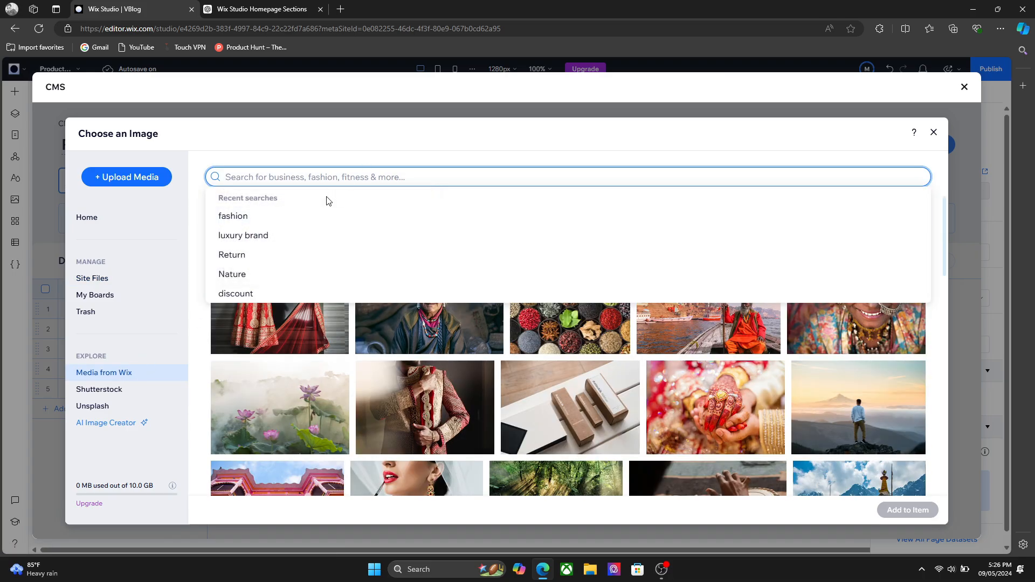
click(272, 216)
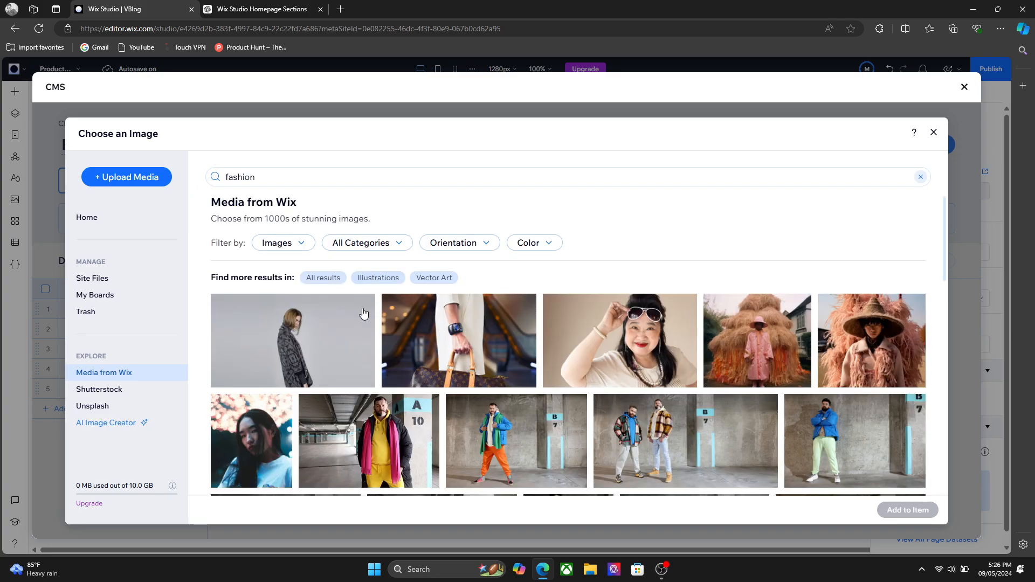
click(607, 425)
click(907, 510)
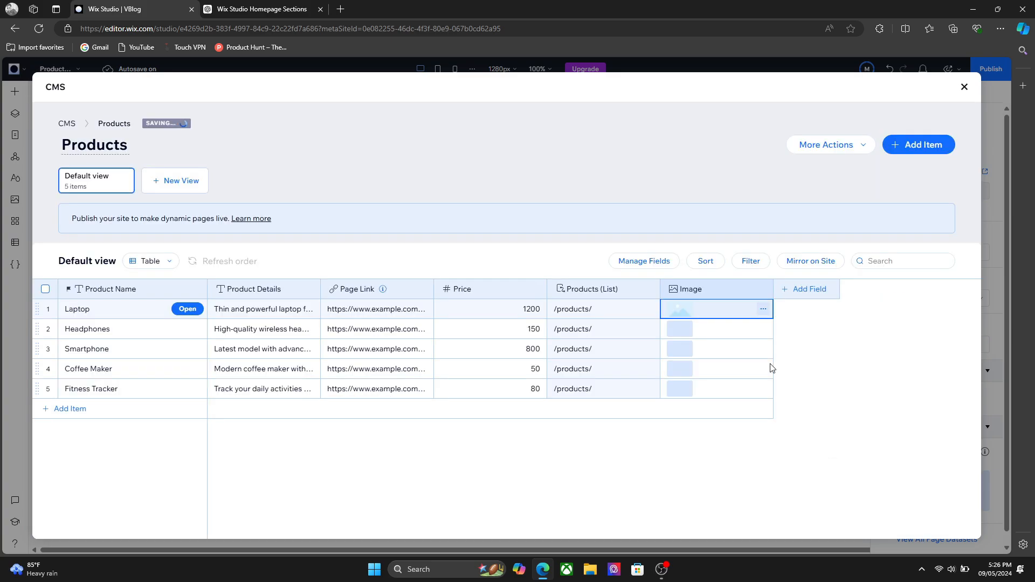
click(681, 337)
click(680, 331)
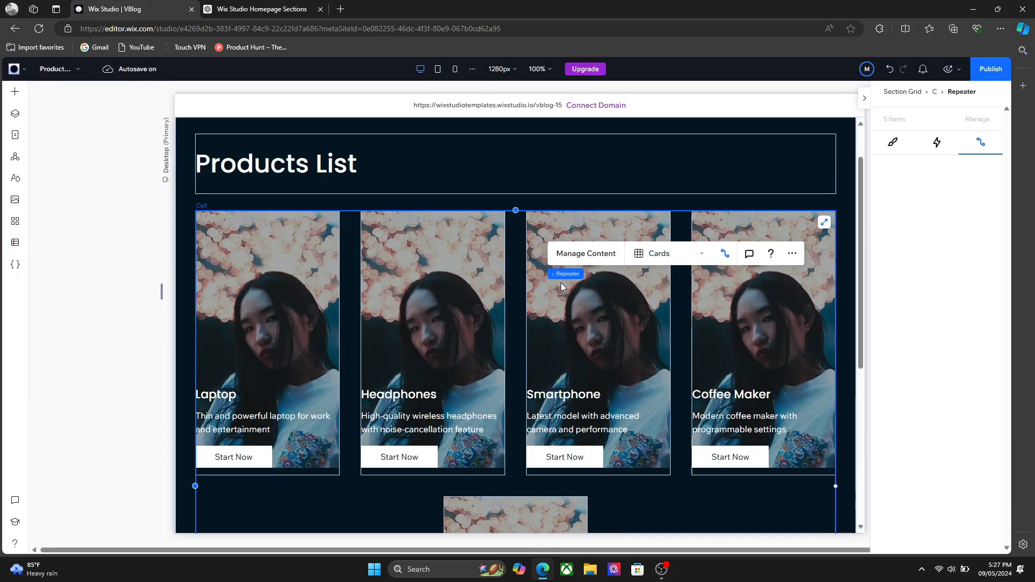
Connect the product cards' image source to the Image field and its alt text to Product Name (Text)
click(560, 283)
click(560, 279)
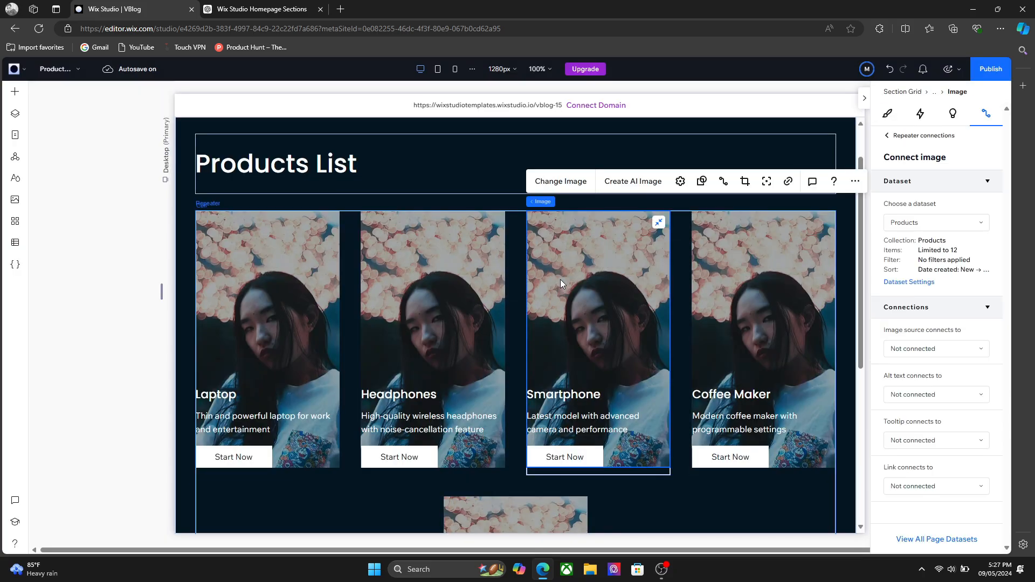
click(923, 351)
click(903, 389)
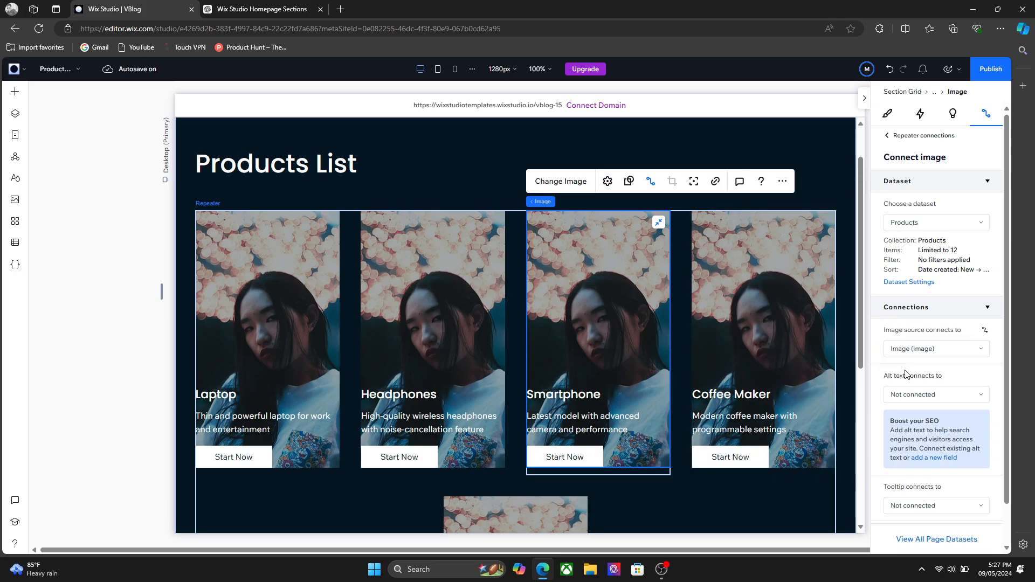
click(916, 394)
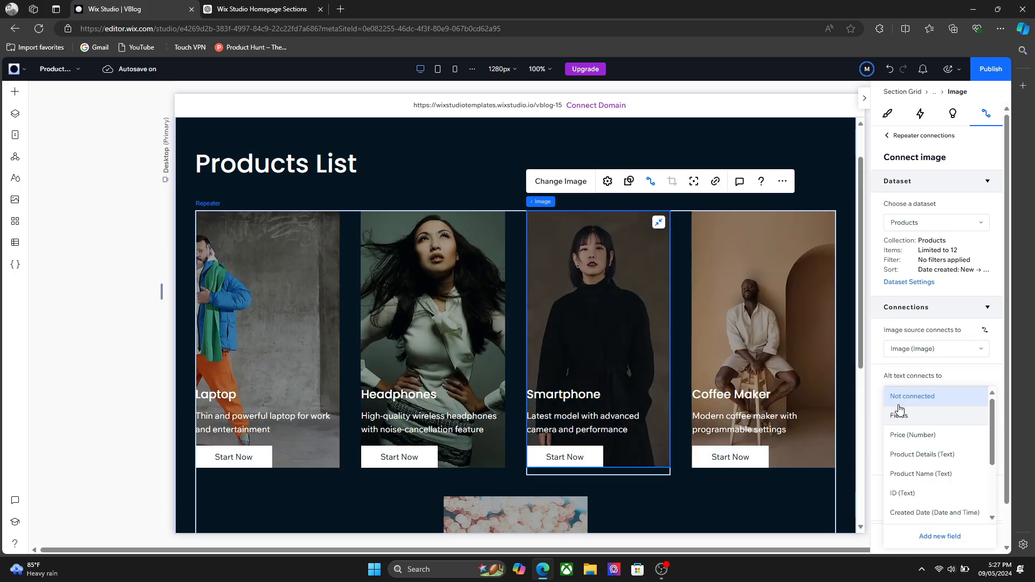
click(921, 473)
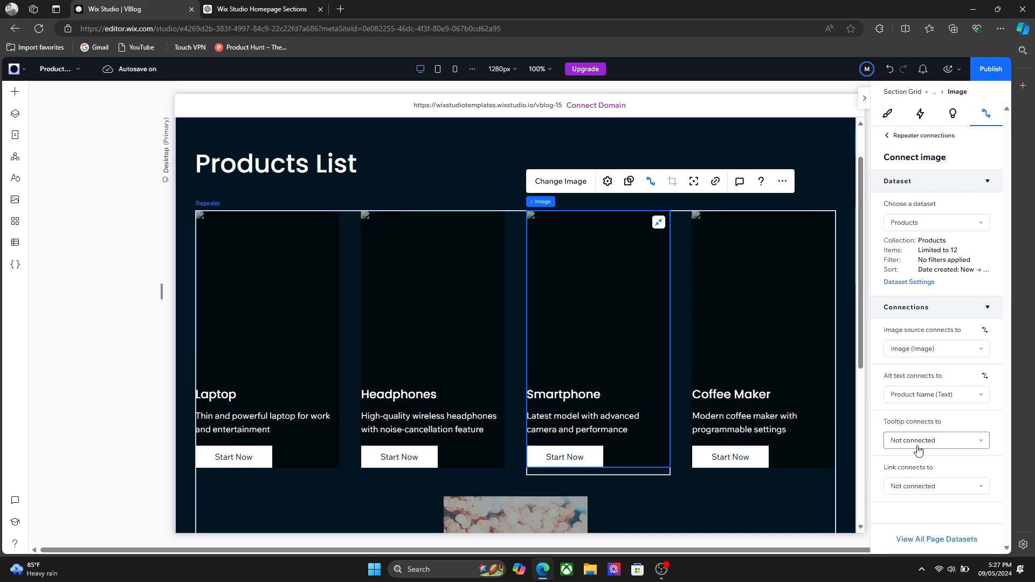
click(912, 487)
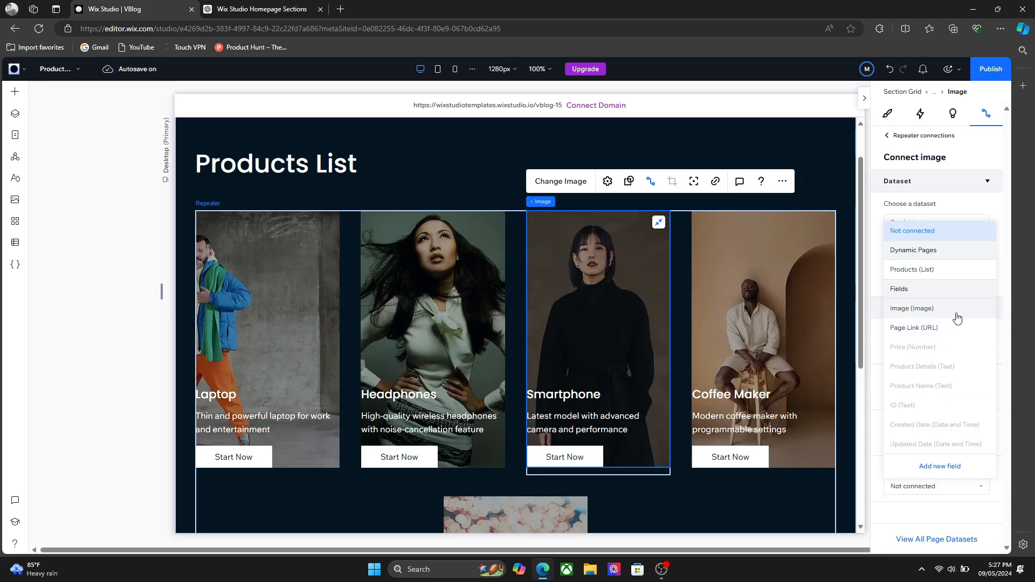
click(407, 169)
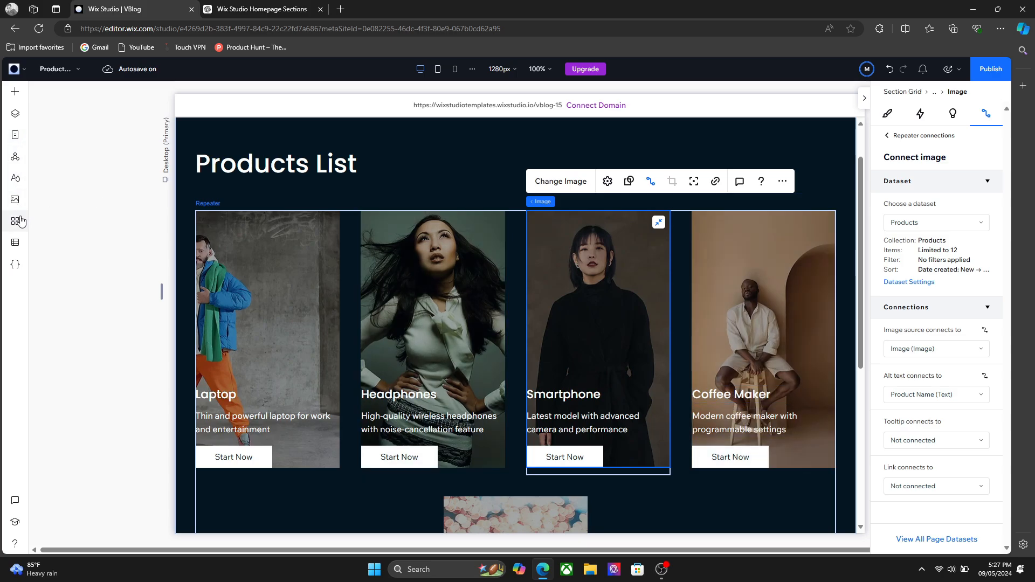
Add a dynamic item page for the Products collection to the site
click(15, 242)
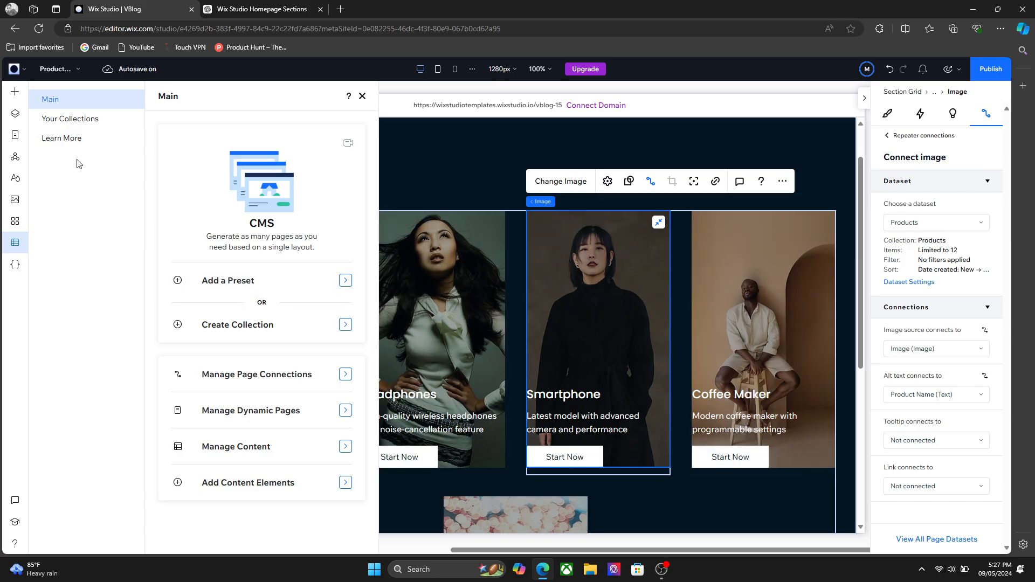
click(70, 120)
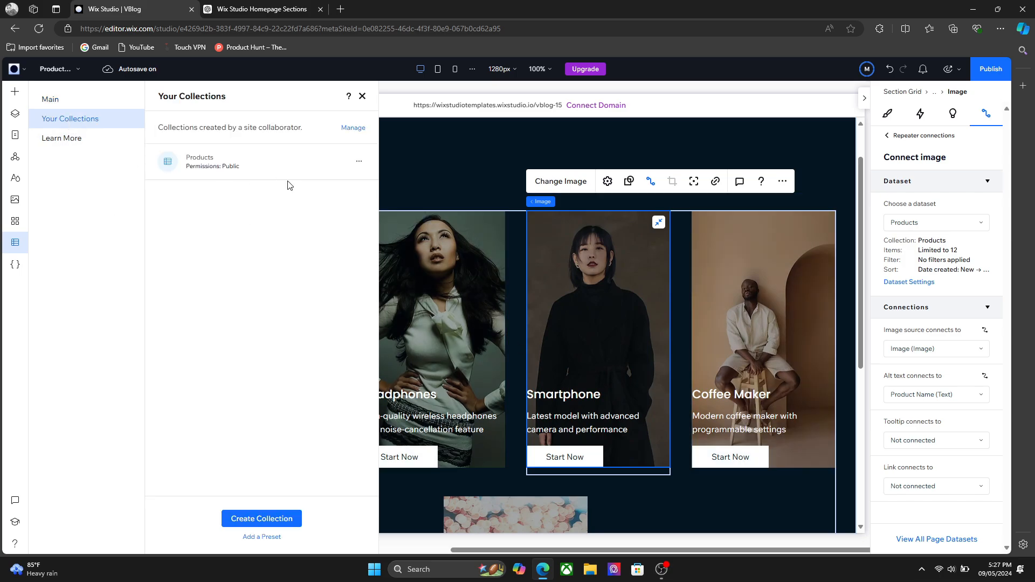
click(358, 161)
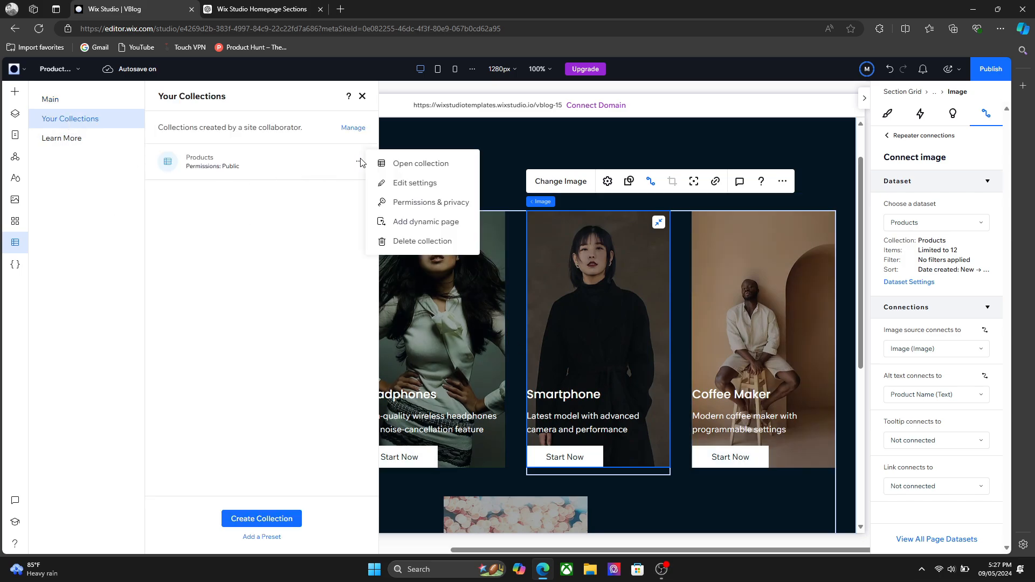
click(426, 223)
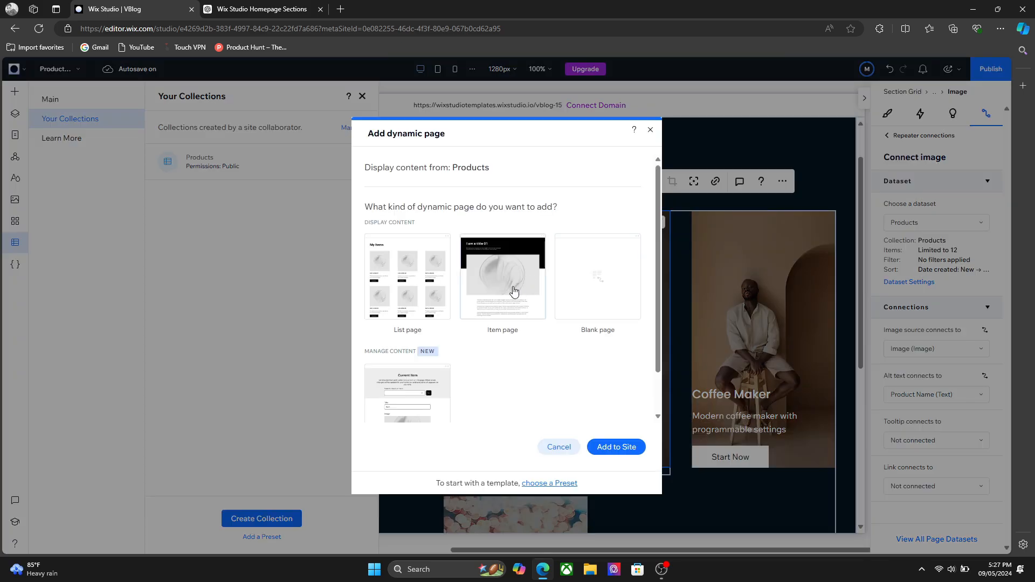
click(604, 443)
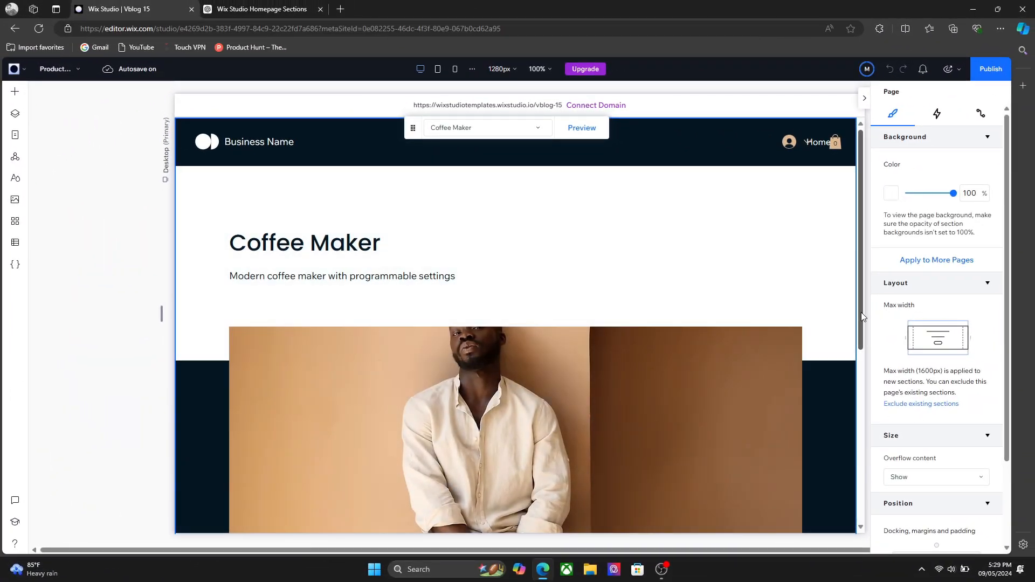
Look over the item page's title and image cells, and return to the Products (List) page
drag(861, 315, 524, 254)
click(411, 226)
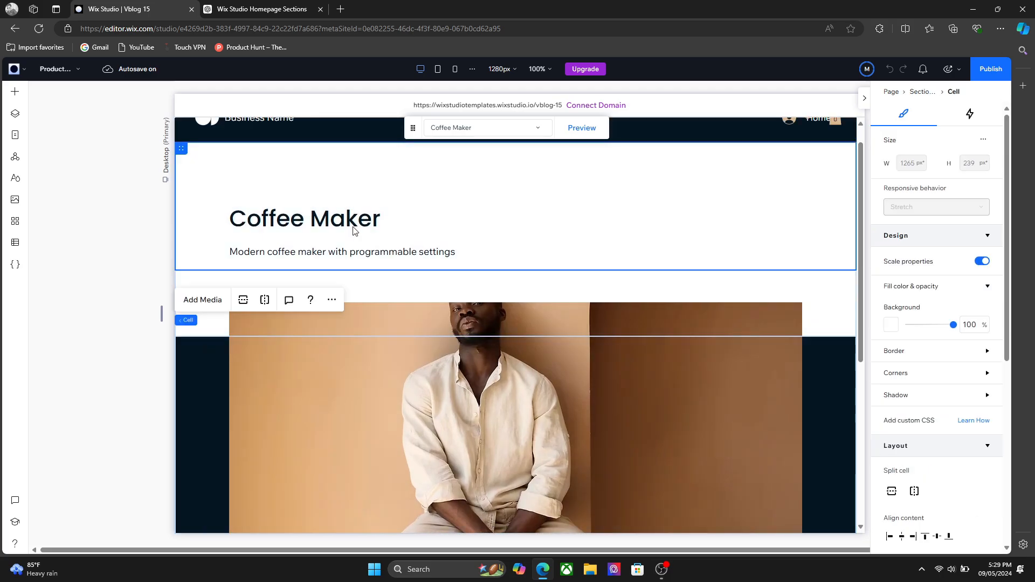
click(558, 436)
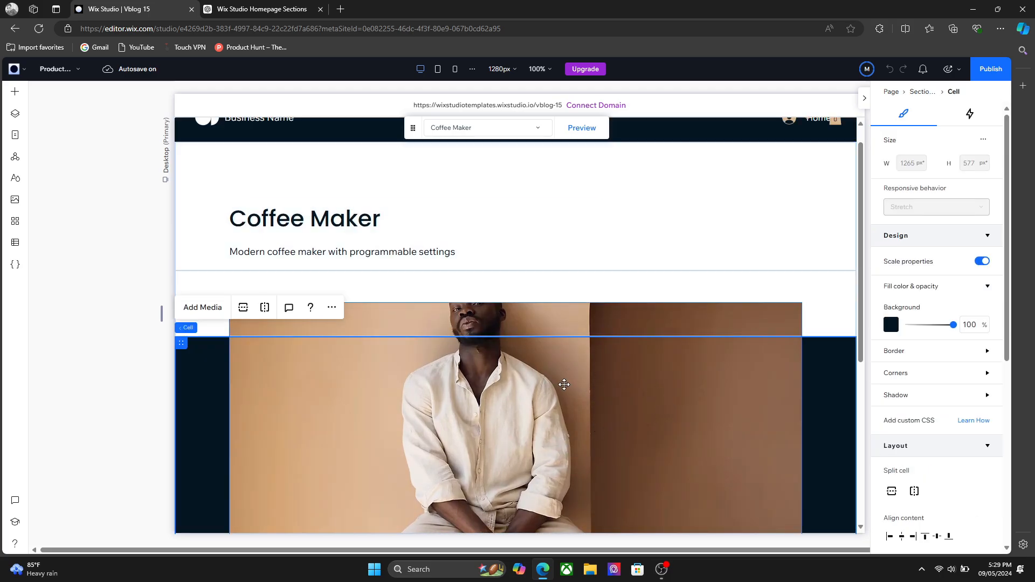
click(15, 242)
click(15, 113)
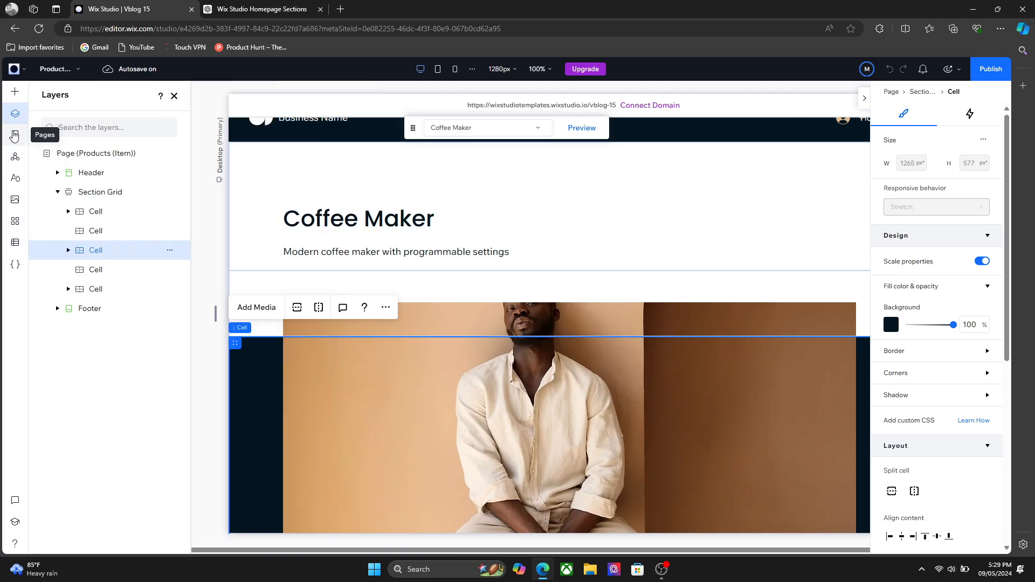
click(15, 136)
click(87, 365)
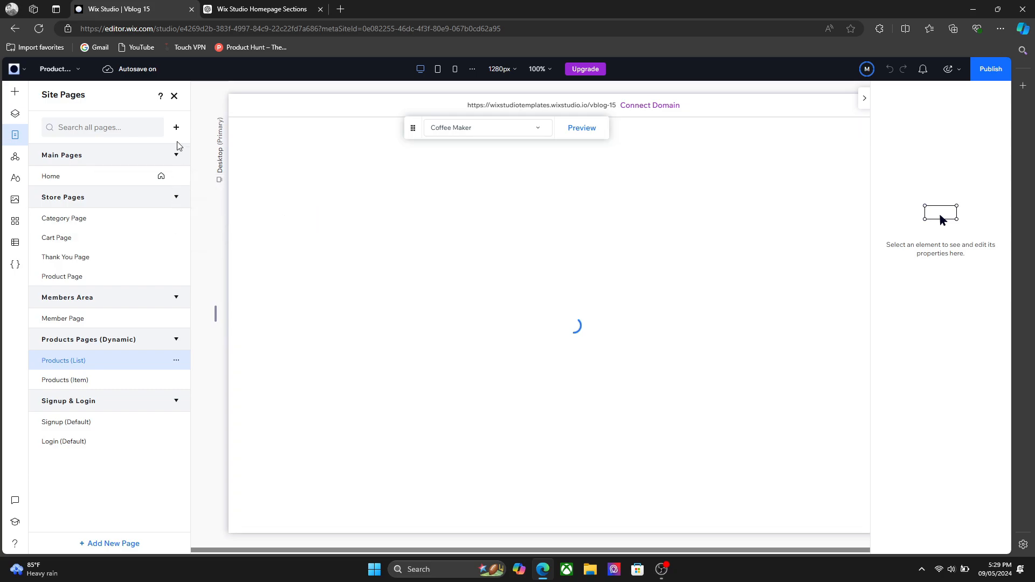
click(175, 101)
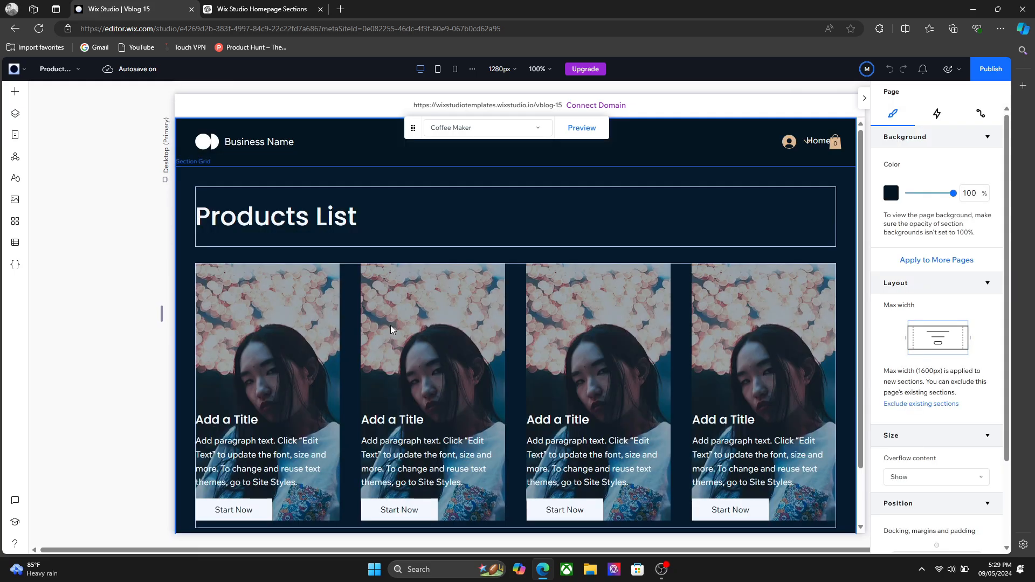
Connect the click action of the product cards' Start Now button to the Products (Item) dynamic page
click(253, 358)
click(212, 353)
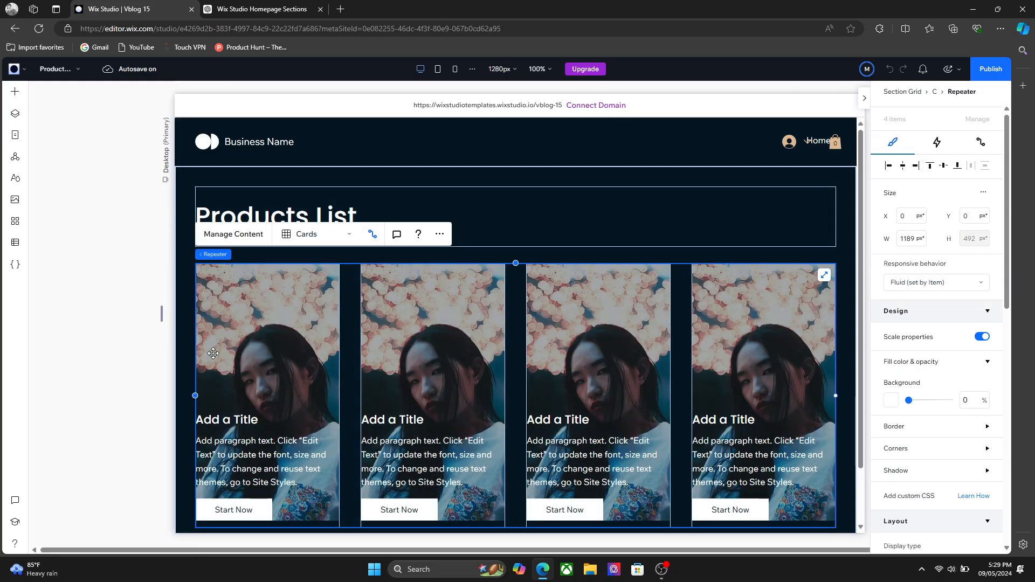
click(227, 514)
click(215, 512)
click(210, 512)
click(210, 512)
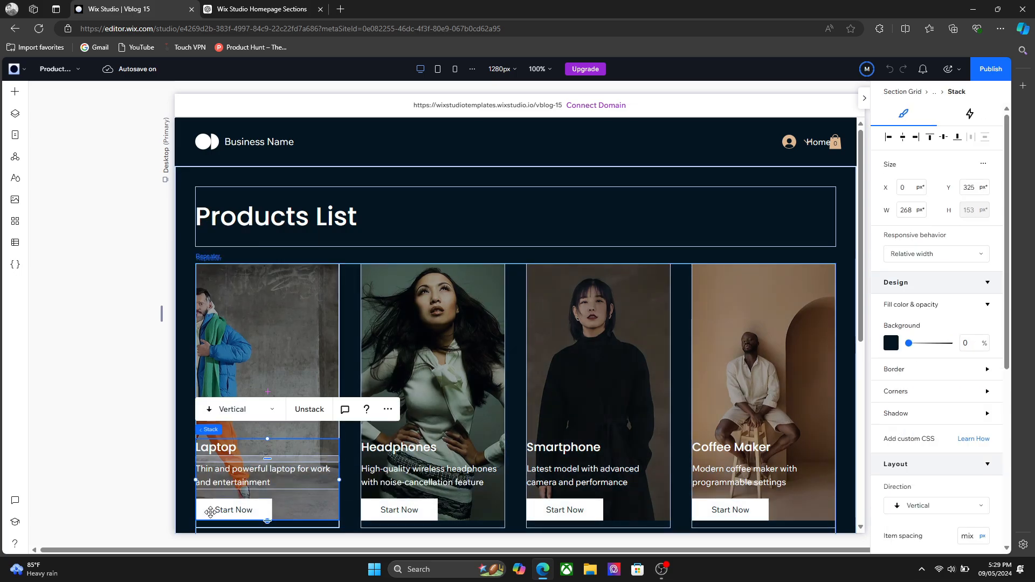
click(210, 512)
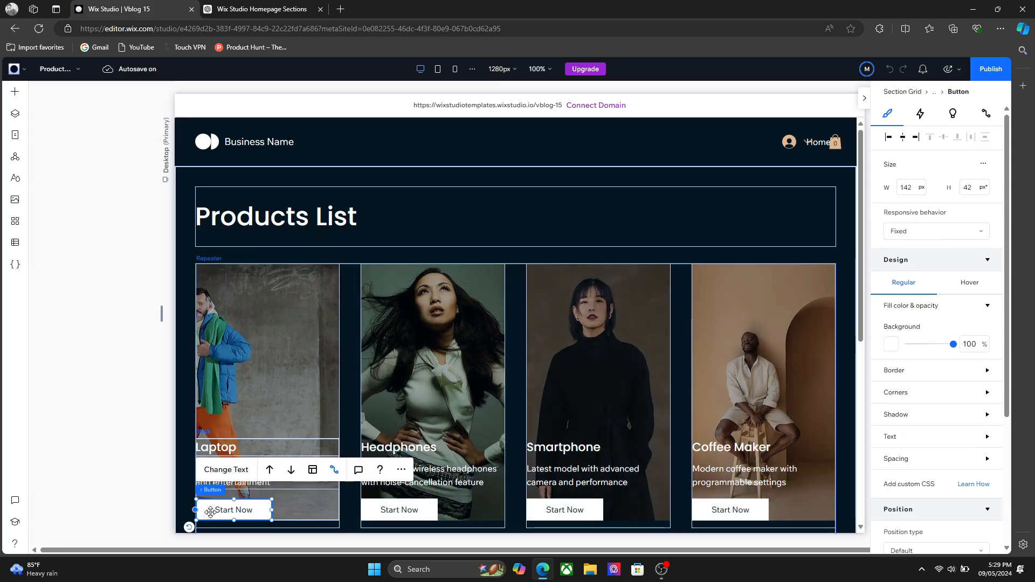
click(987, 115)
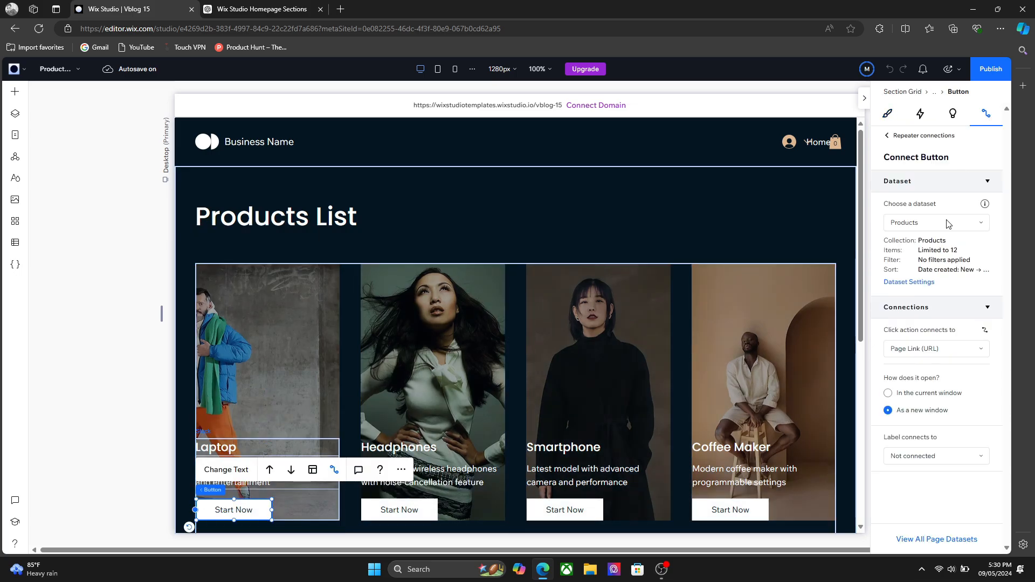
click(922, 349)
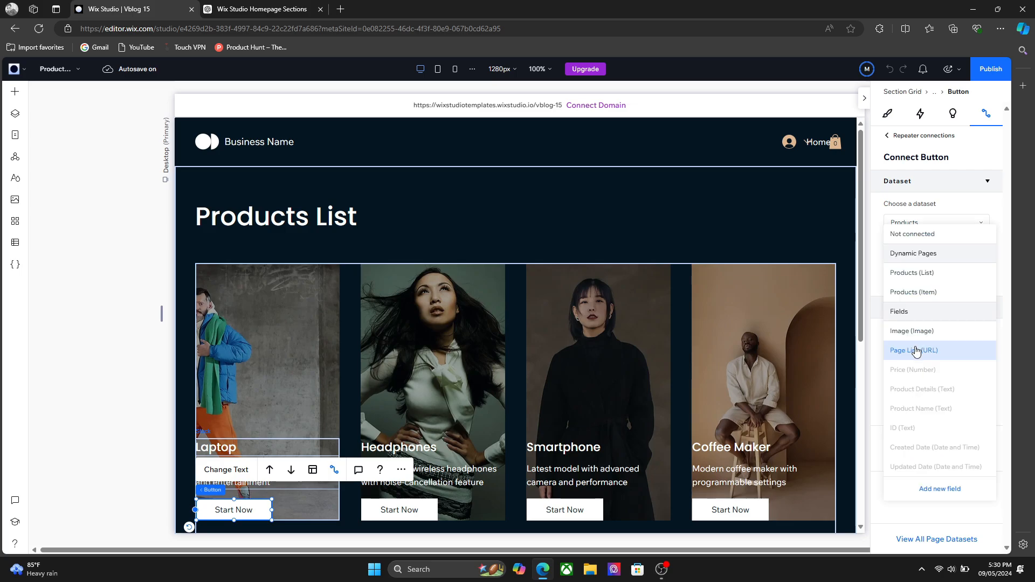
click(922, 291)
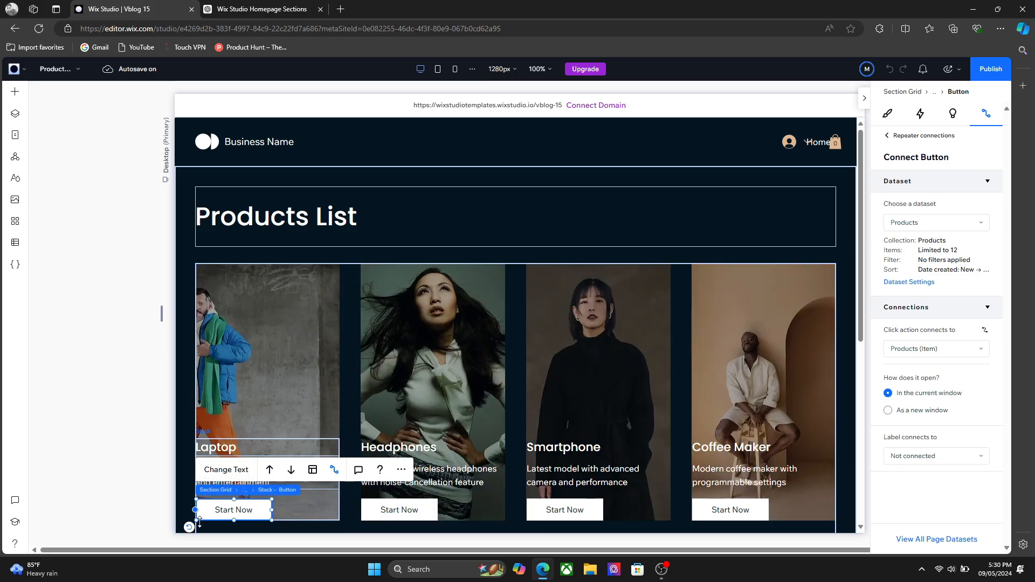
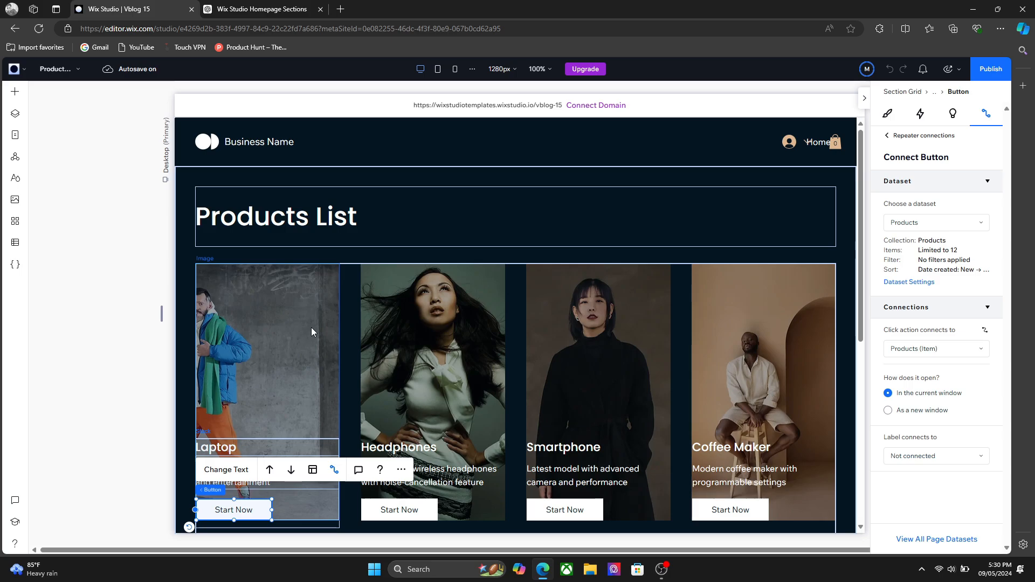
Add the Team preset collection and its dynamic pages to the site from the CMS, and close the Team collection table
click(537, 208)
click(537, 208)
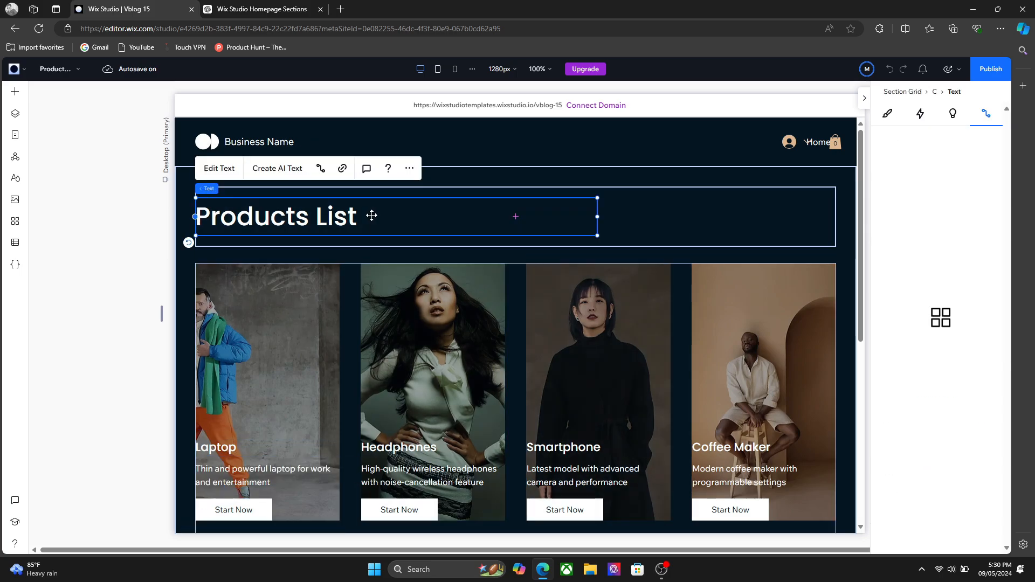
click(651, 230)
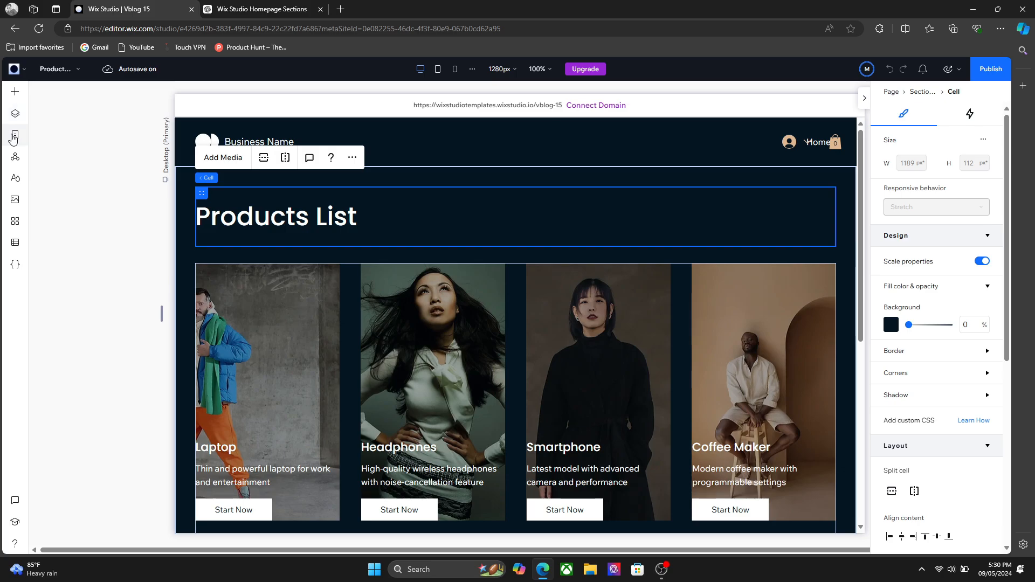
click(14, 137)
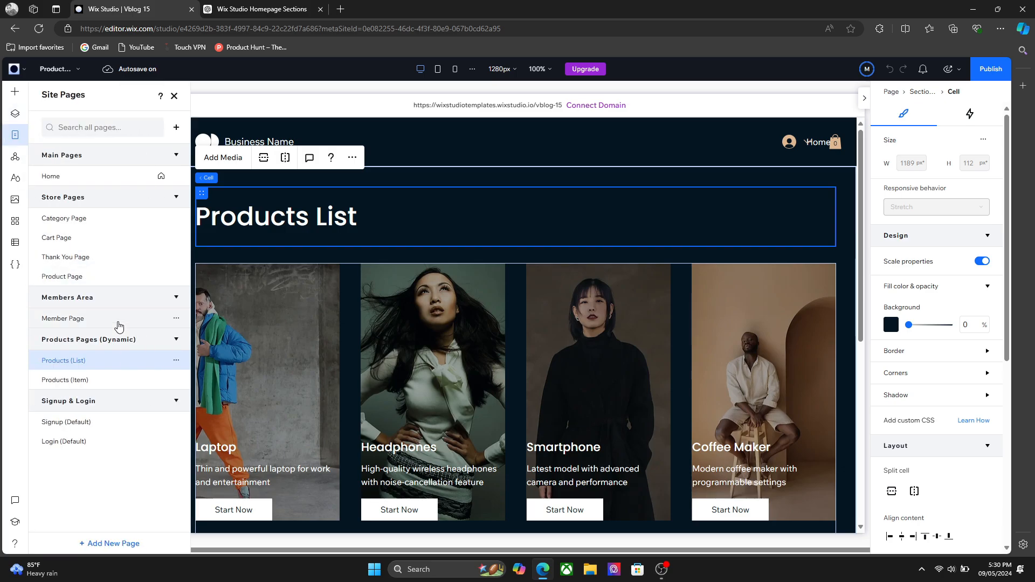
click(15, 242)
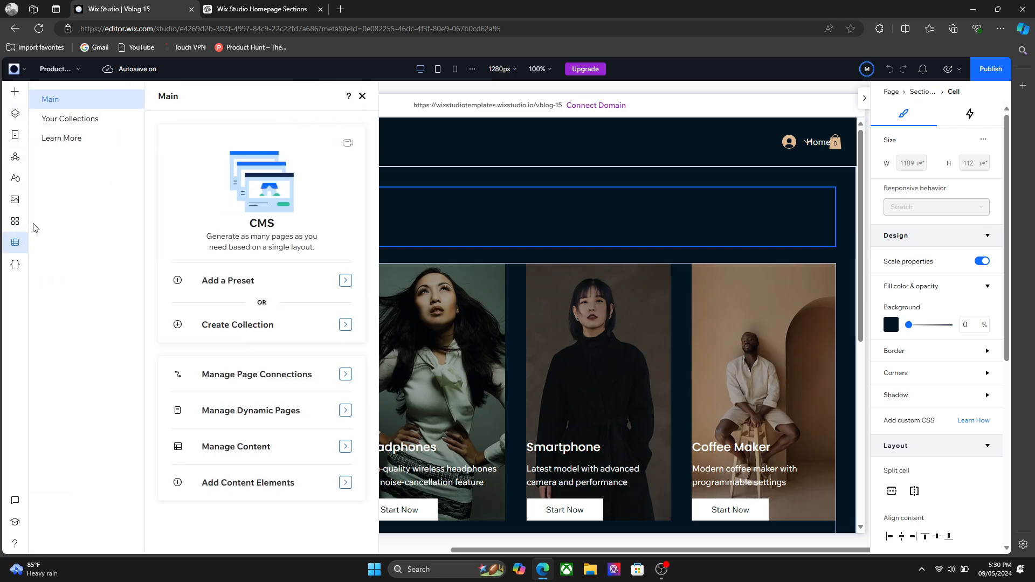
click(345, 280)
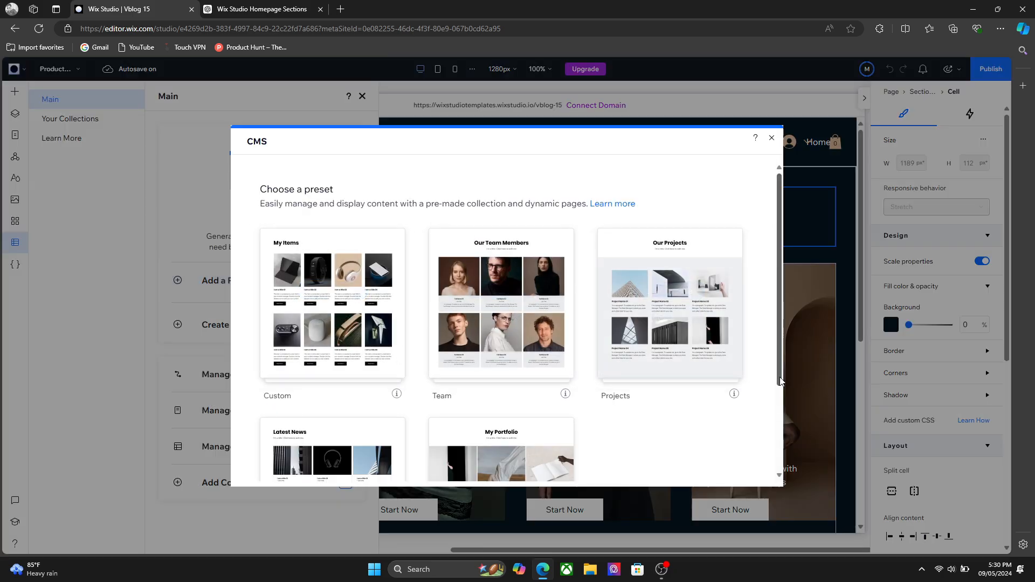
mouse_move(780, 381)
mouse_down()
mouse_move(774, 473)
mouse_move(780, 371)
mouse_up()
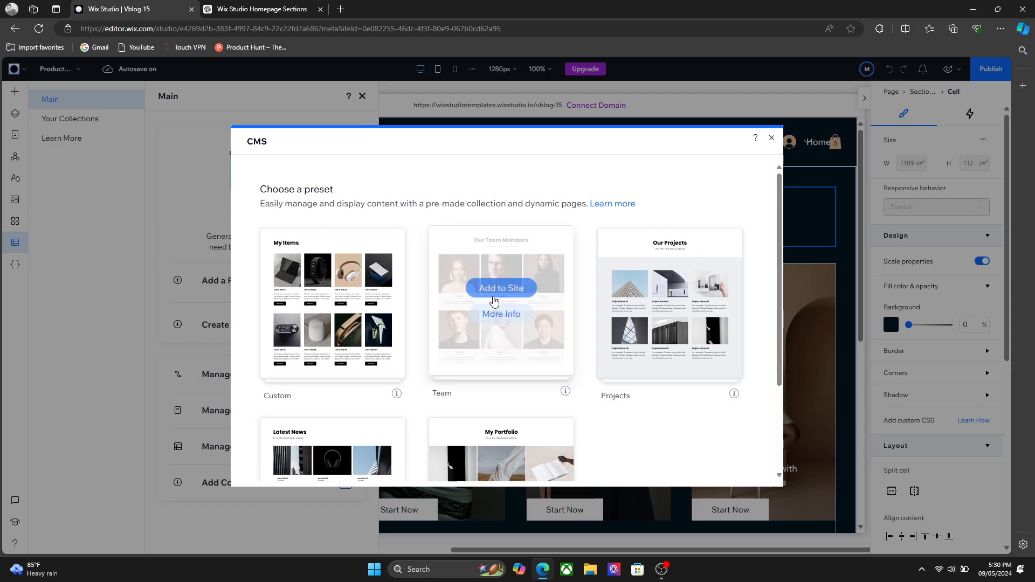
click(506, 295)
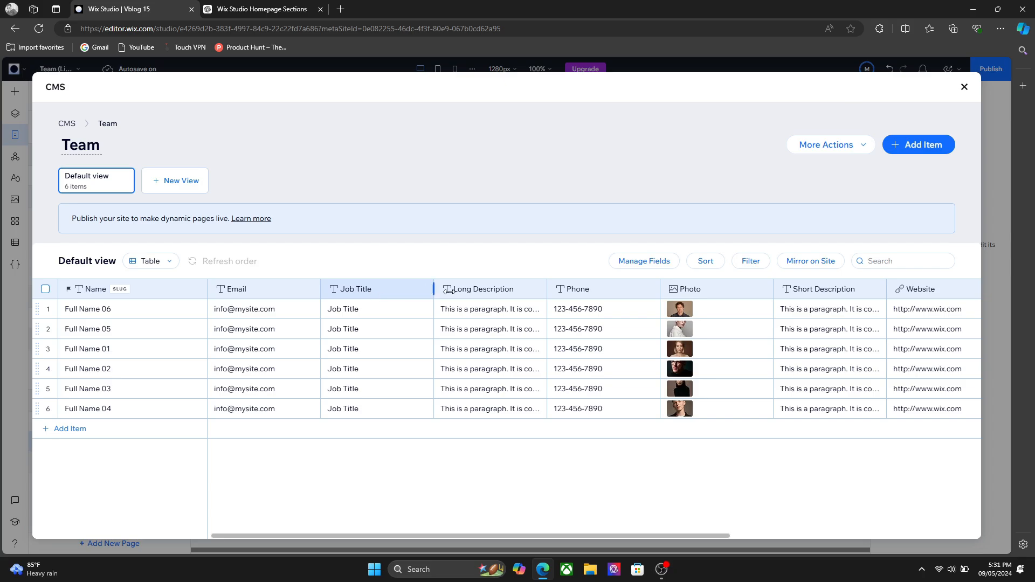
click(965, 88)
Examine the Team (List) page's member cards and the repeater's connections to the Team dataset
scroll(420, 386, down, 3)
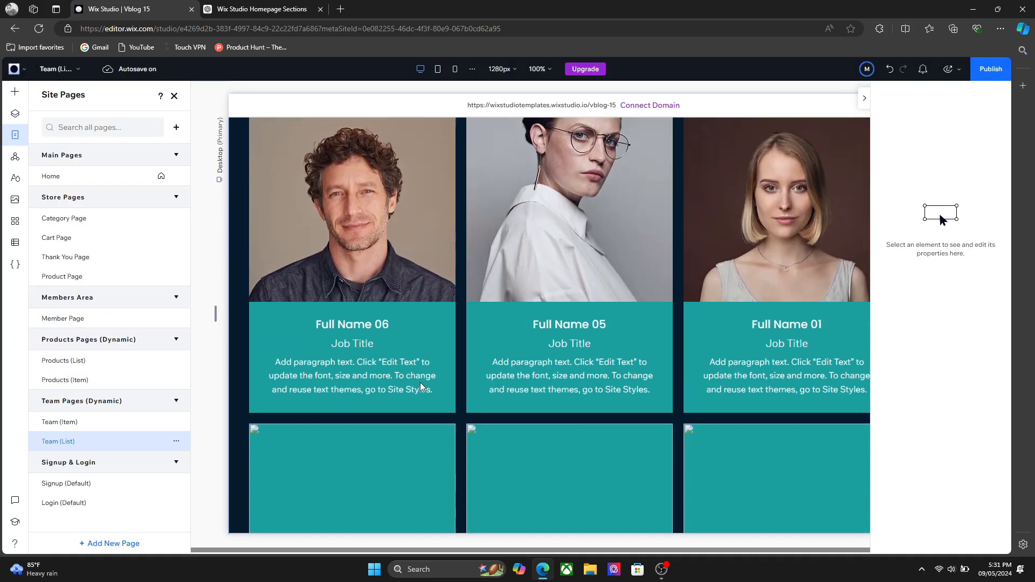
click(367, 252)
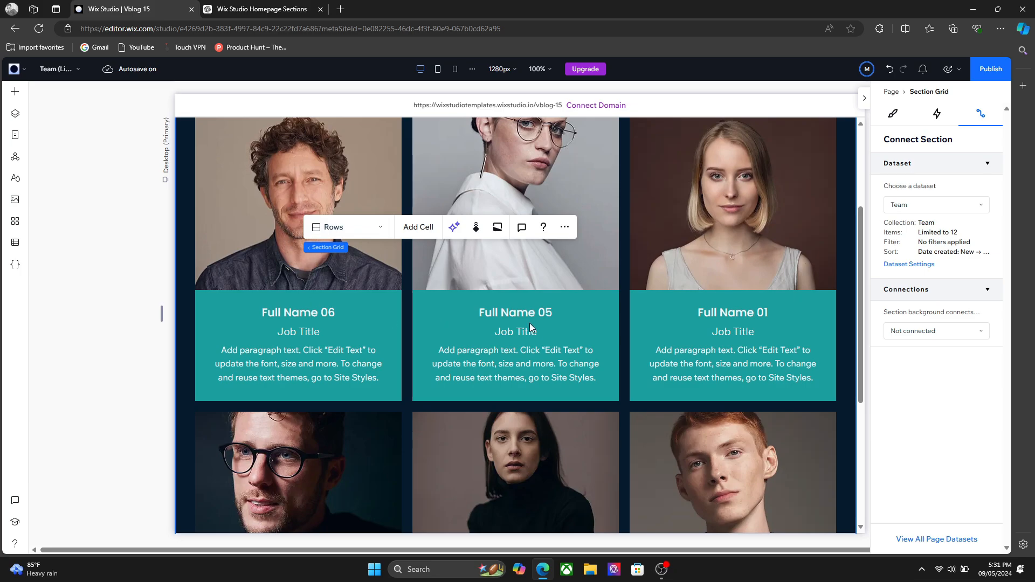
click(509, 335)
click(511, 337)
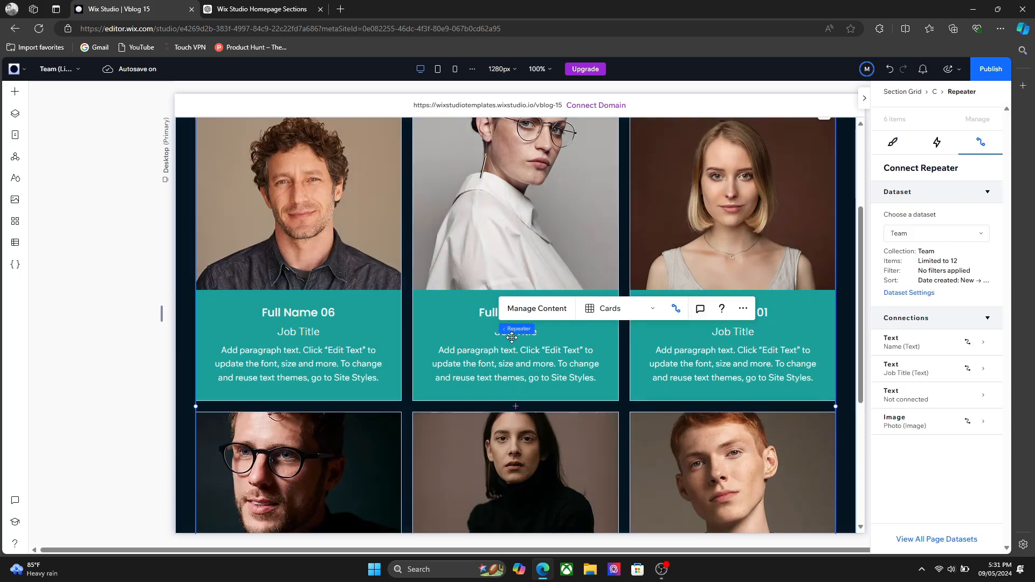
click(321, 217)
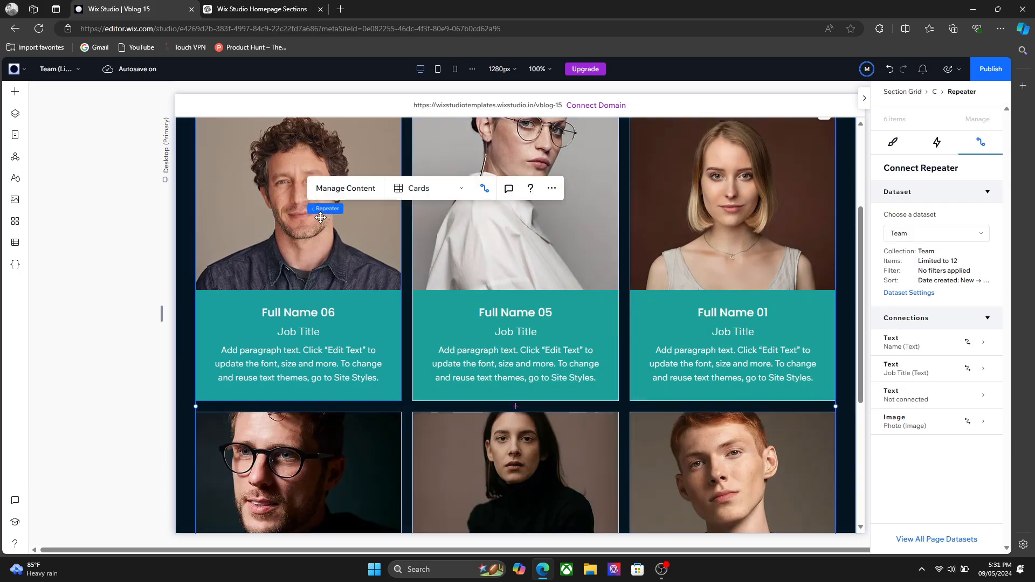
click(533, 262)
click(694, 272)
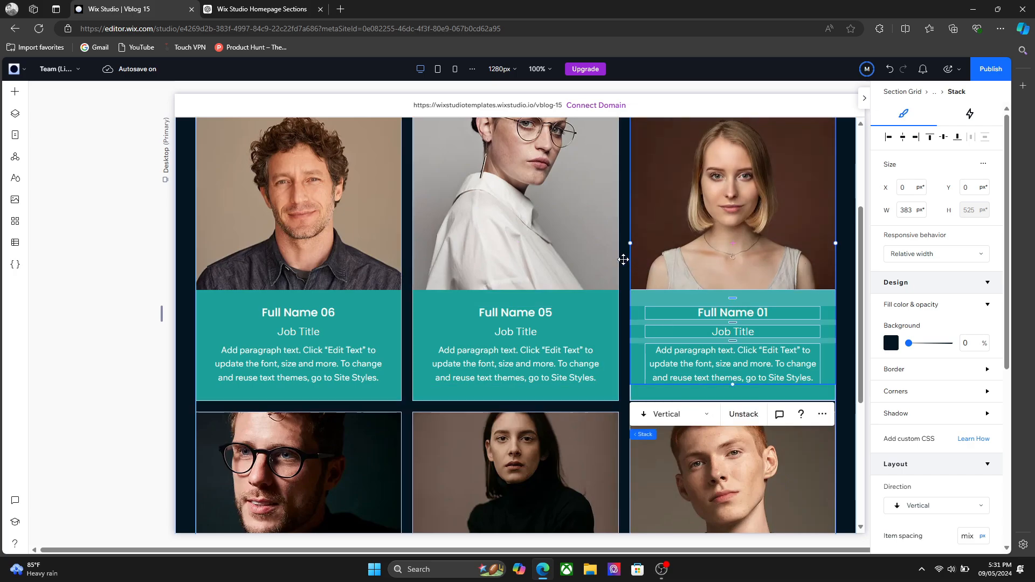
click(593, 256)
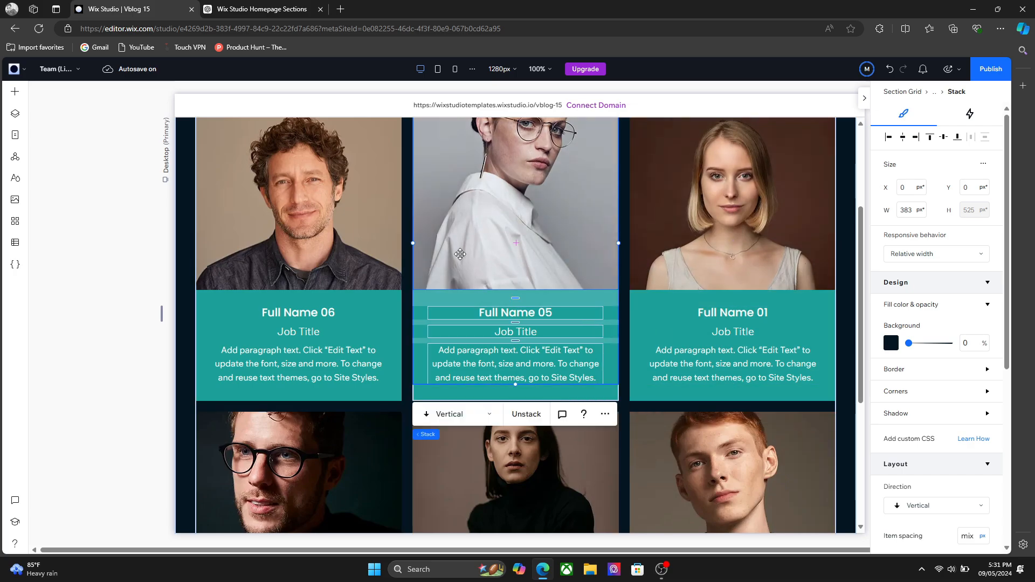
click(180, 223)
click(332, 233)
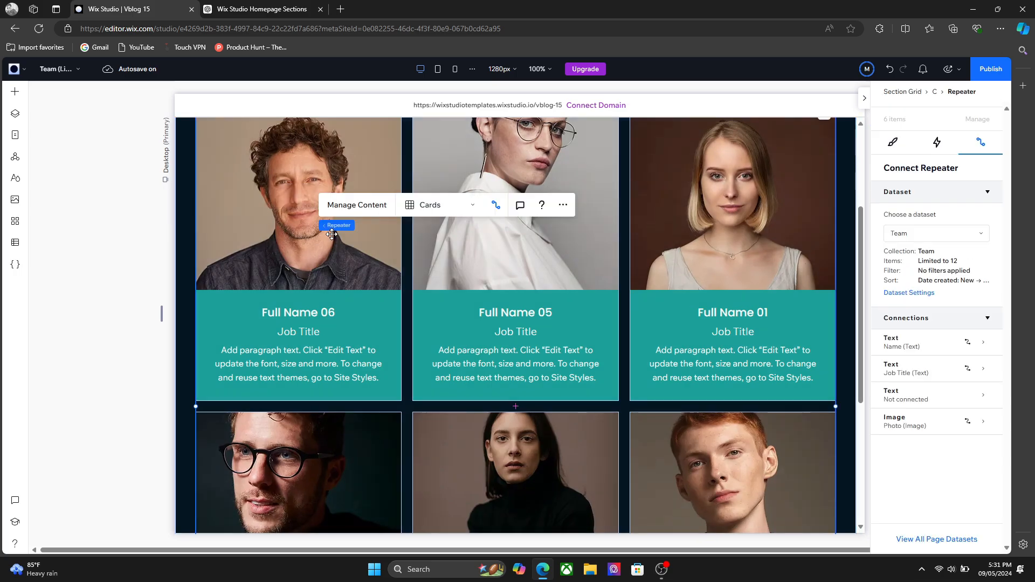
click(544, 286)
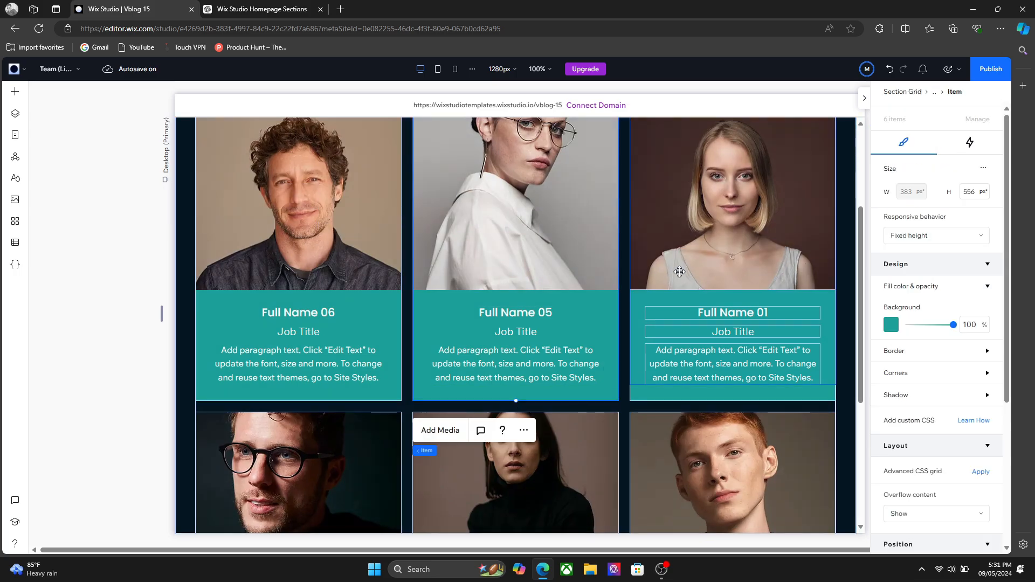
click(701, 314)
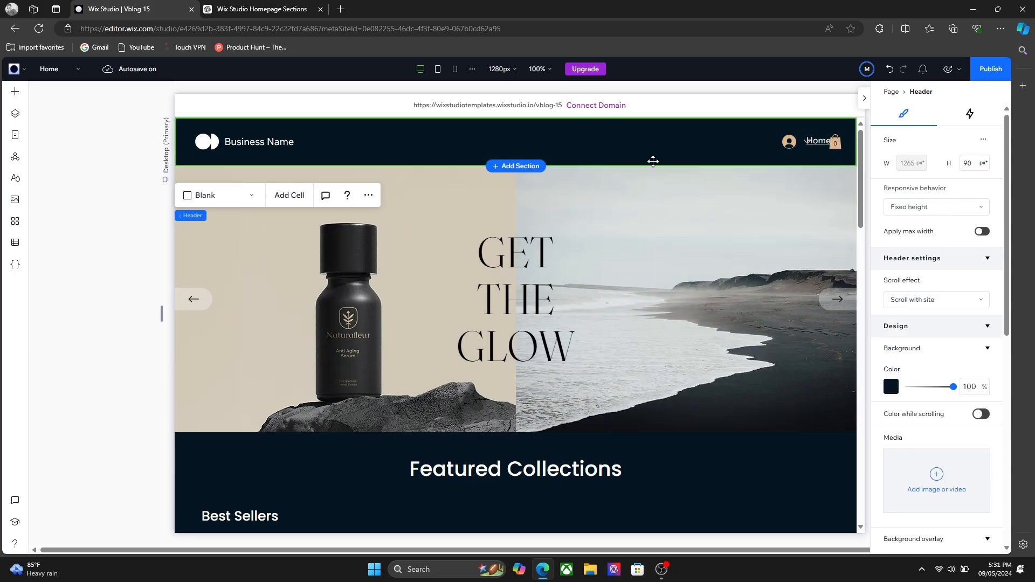
Keep the homepage hero section on Scale proportionally and test its behavior by narrowing the canvas to about 1001 px
click(898, 213)
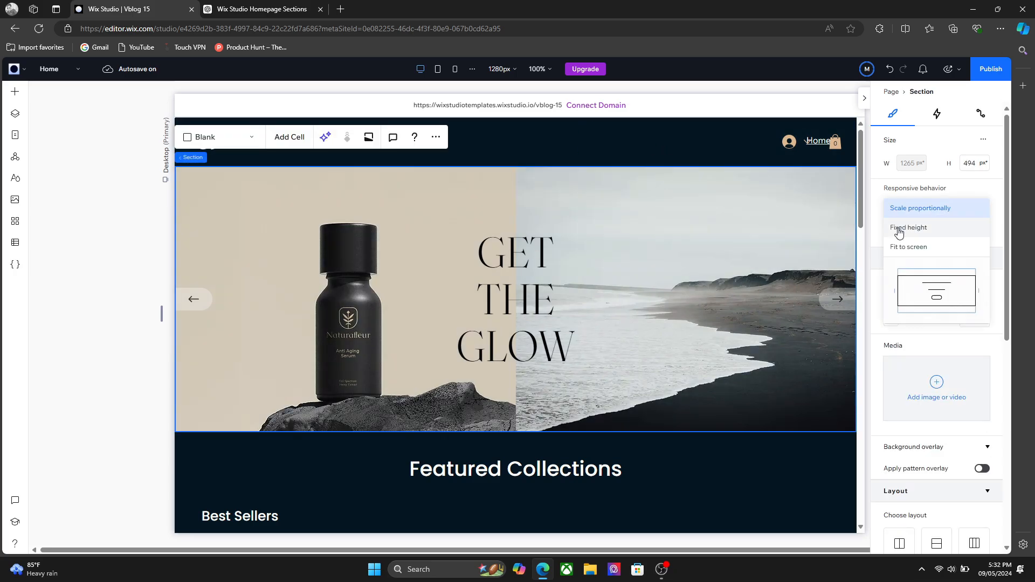
click(929, 214)
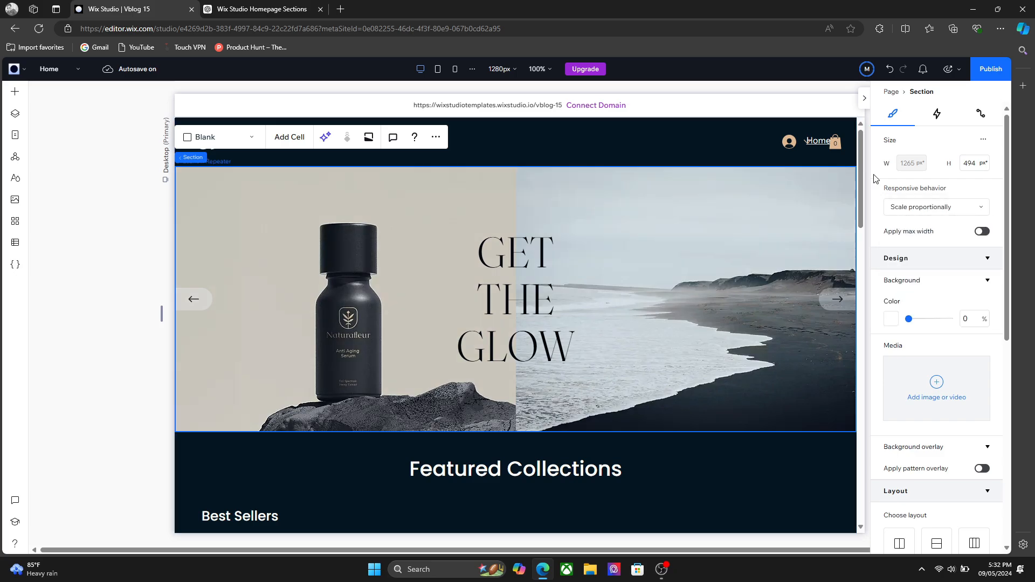
click(863, 97)
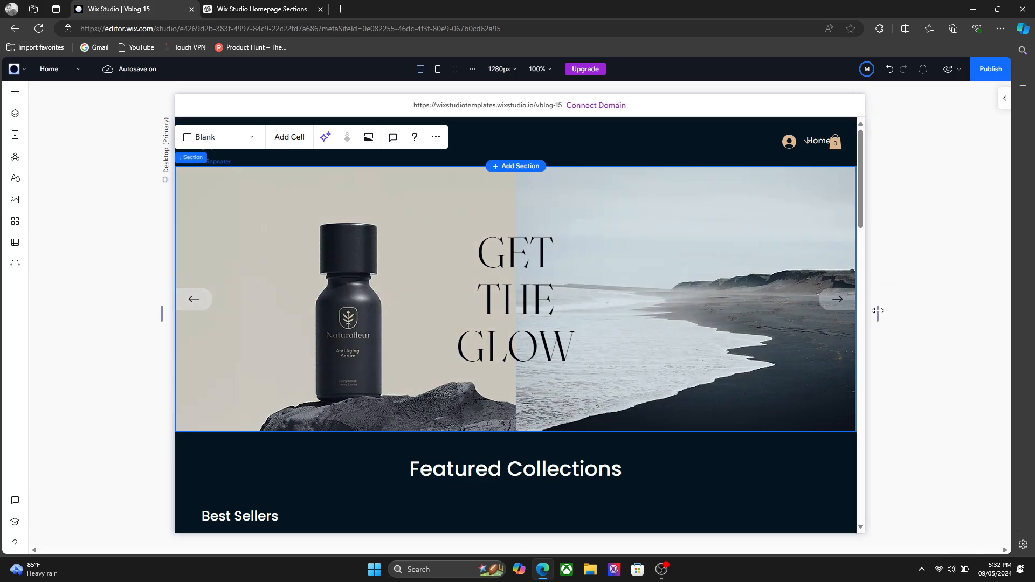
drag(877, 311, 730, 346)
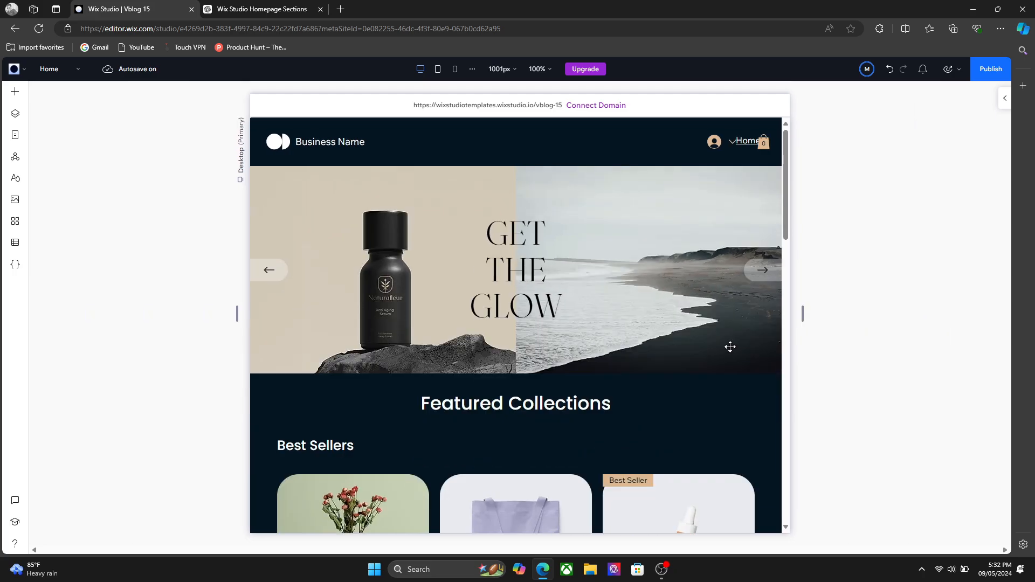
click(1004, 98)
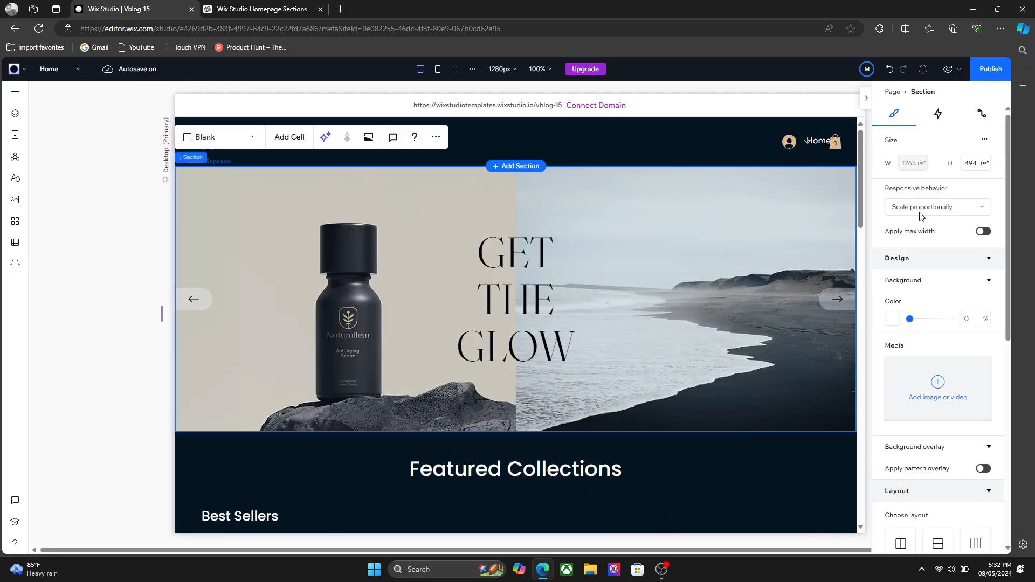
Set the hero section's responsive behavior to Fixed height and test it by widening and narrowing the canvas
click(921, 209)
click(918, 228)
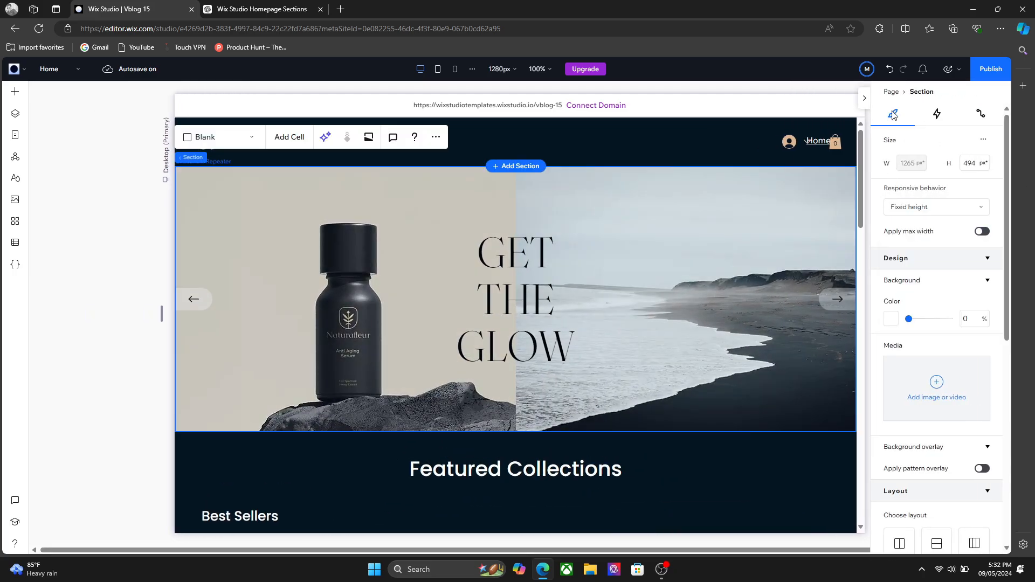
click(866, 100)
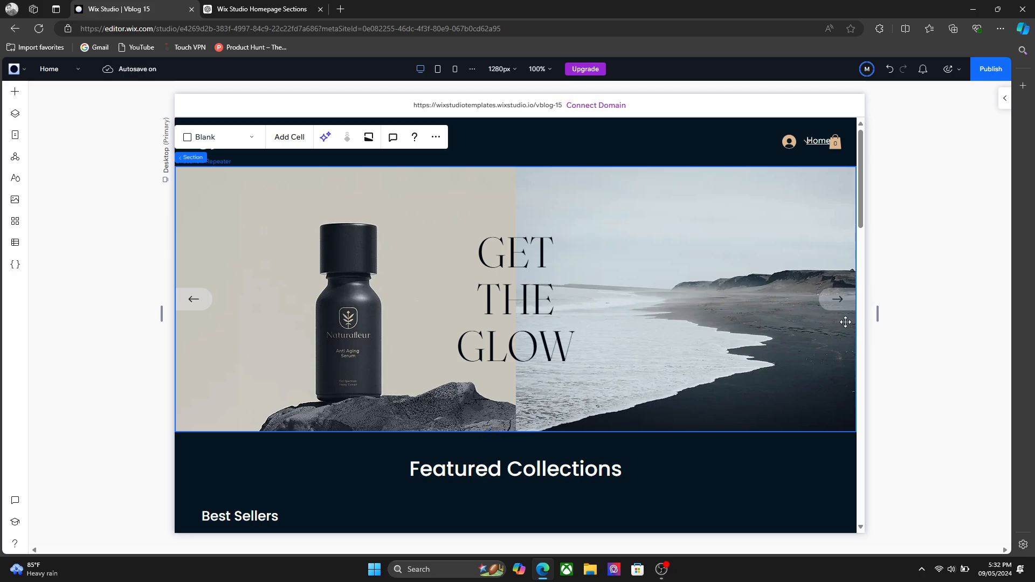
drag(877, 318, 970, 316)
drag(914, 336, 489, 317)
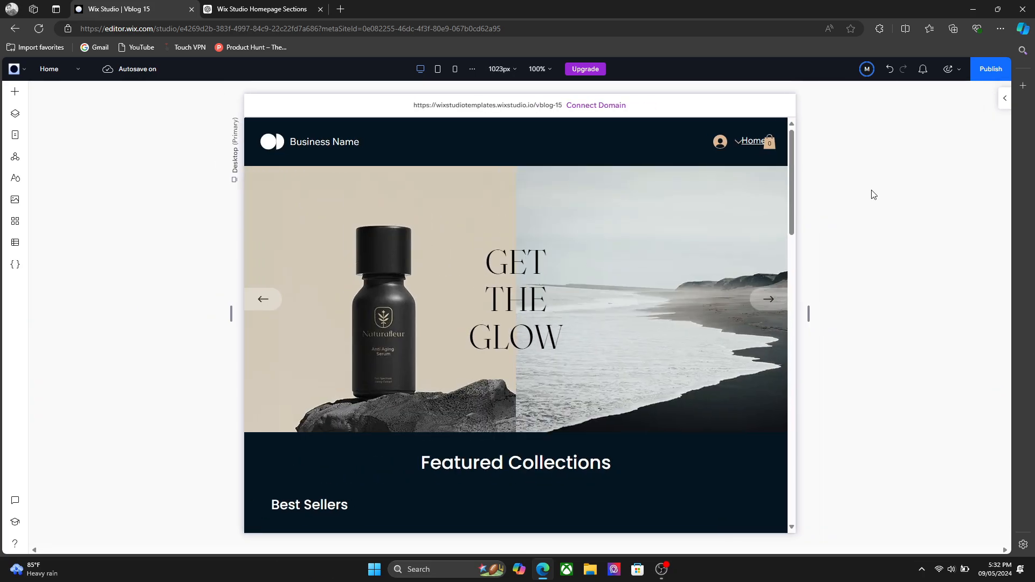
click(1002, 102)
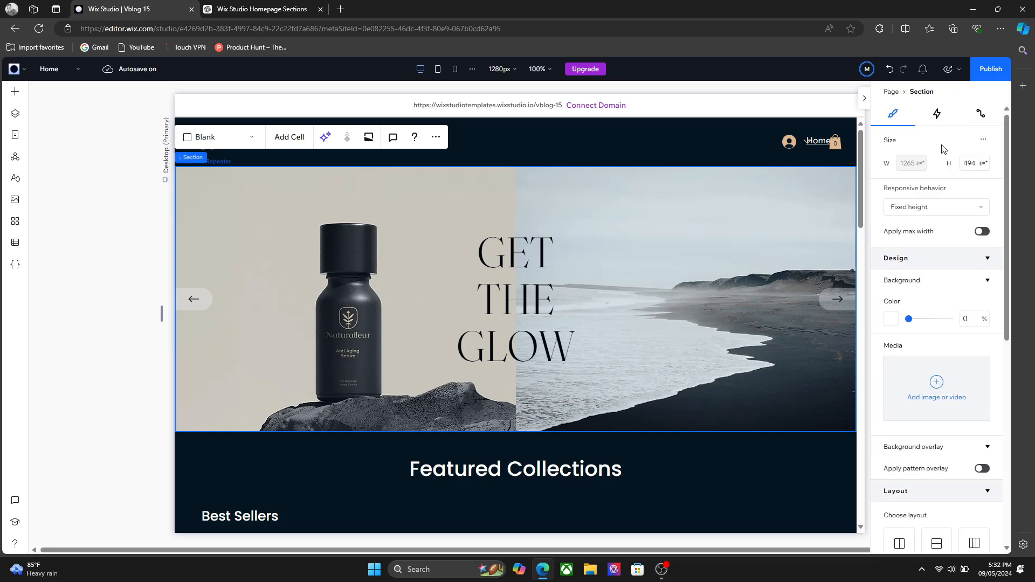
click(937, 210)
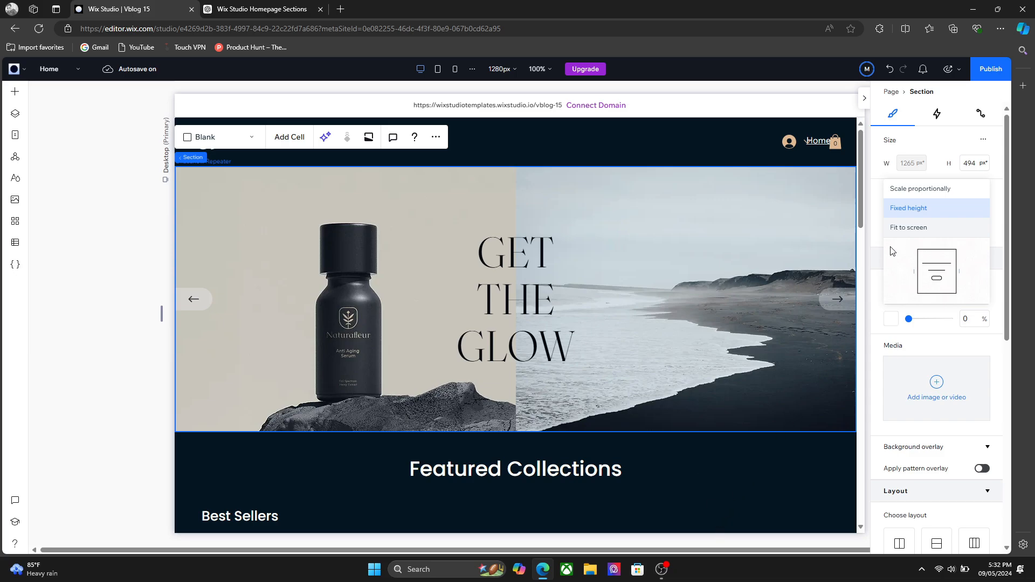
click(917, 208)
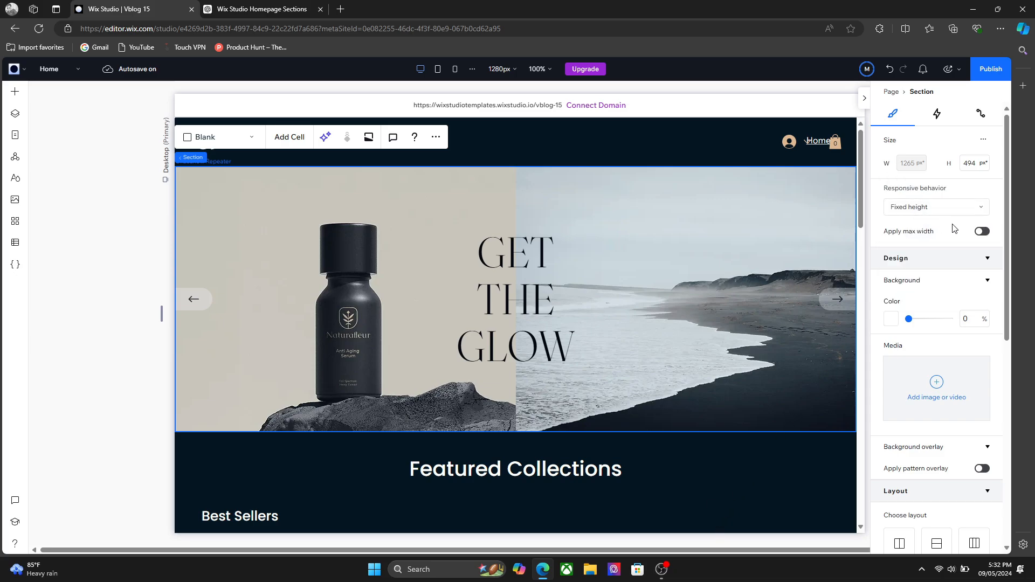
Turn off Apply max width for the homepage hero section and review the site-wide max width setting
click(981, 232)
click(14, 180)
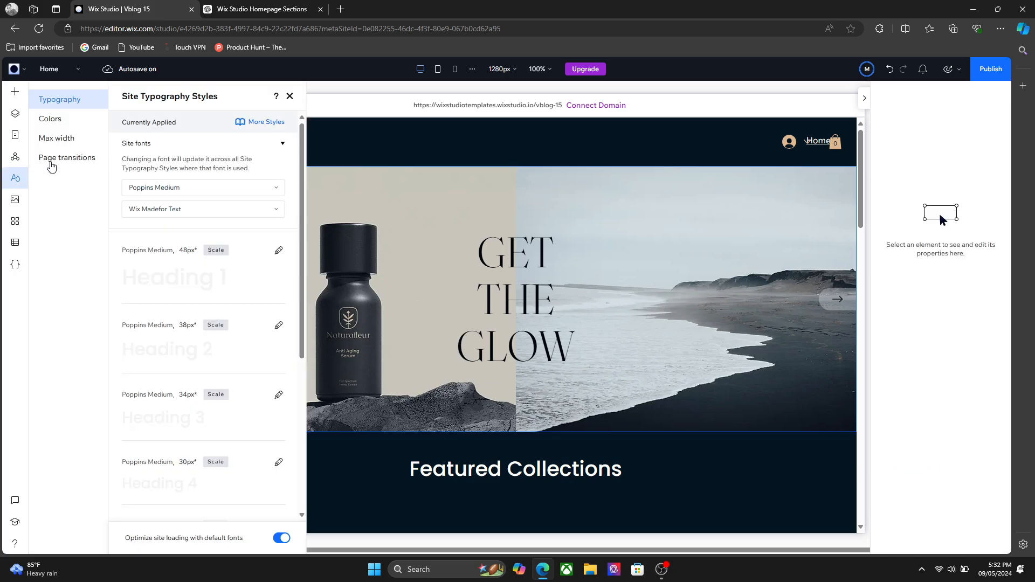
click(64, 147)
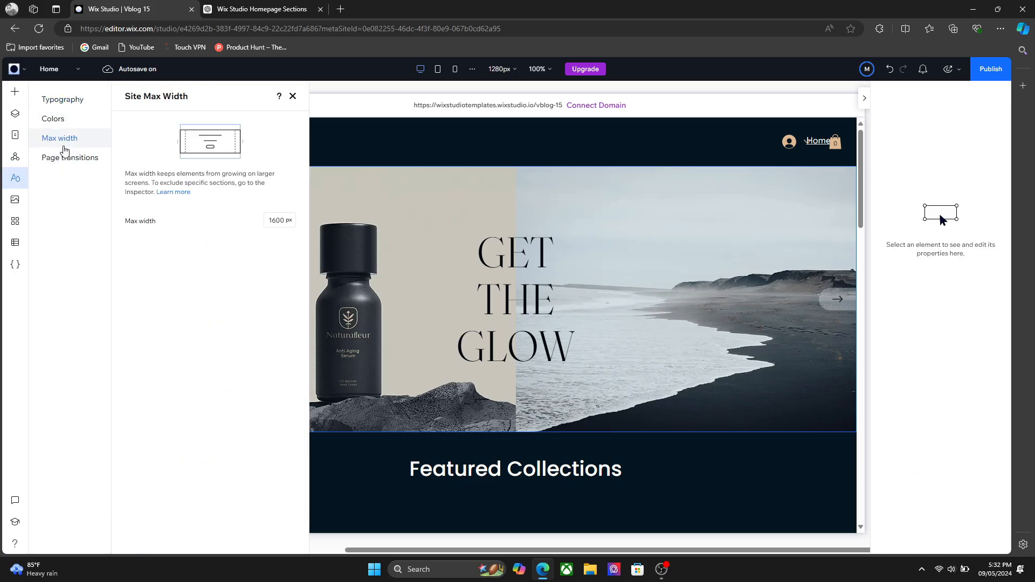
click(278, 221)
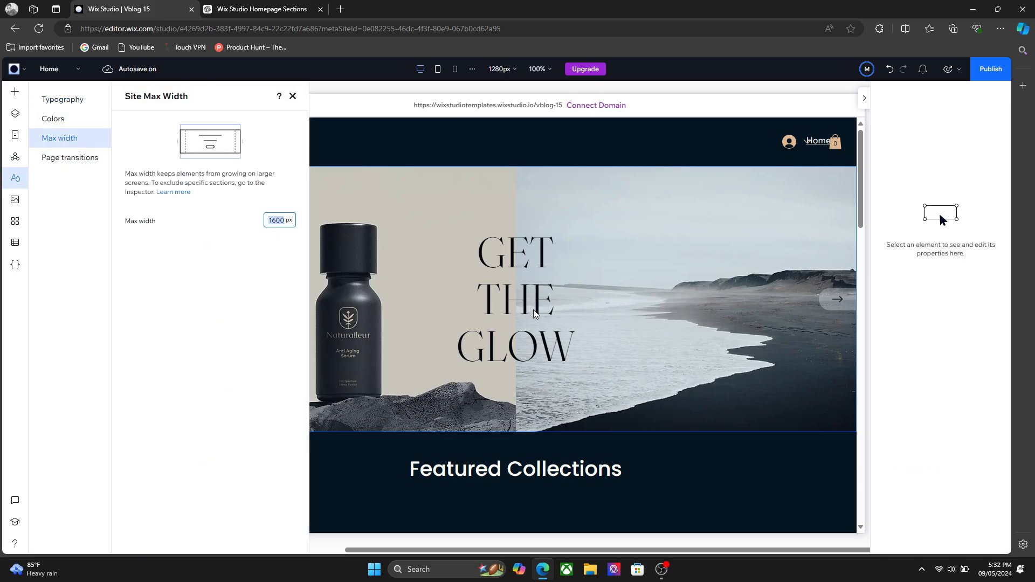
click(293, 97)
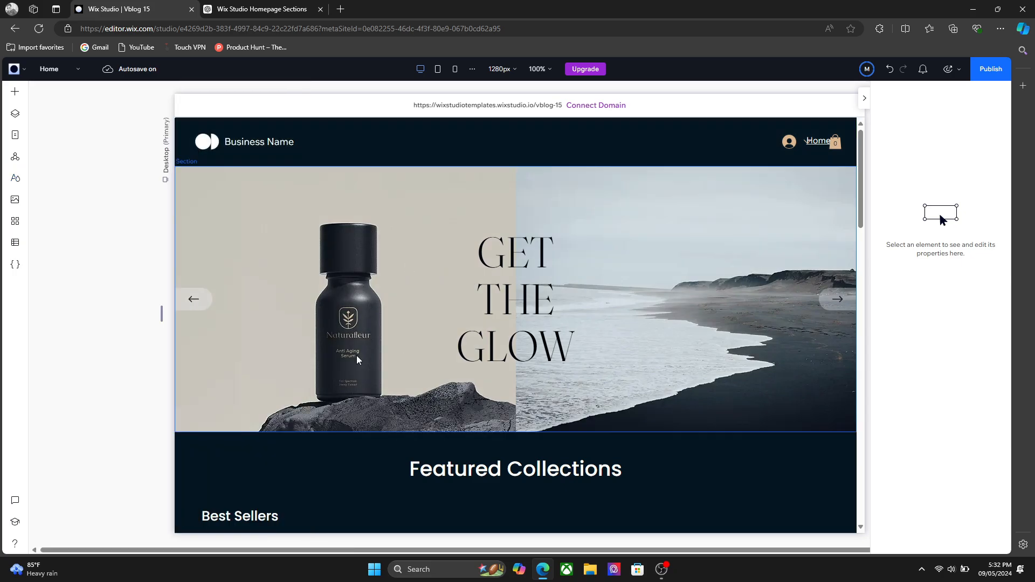
Preview the homepage in the browser, move through the hero slides both ways, and return to the editor
click(948, 69)
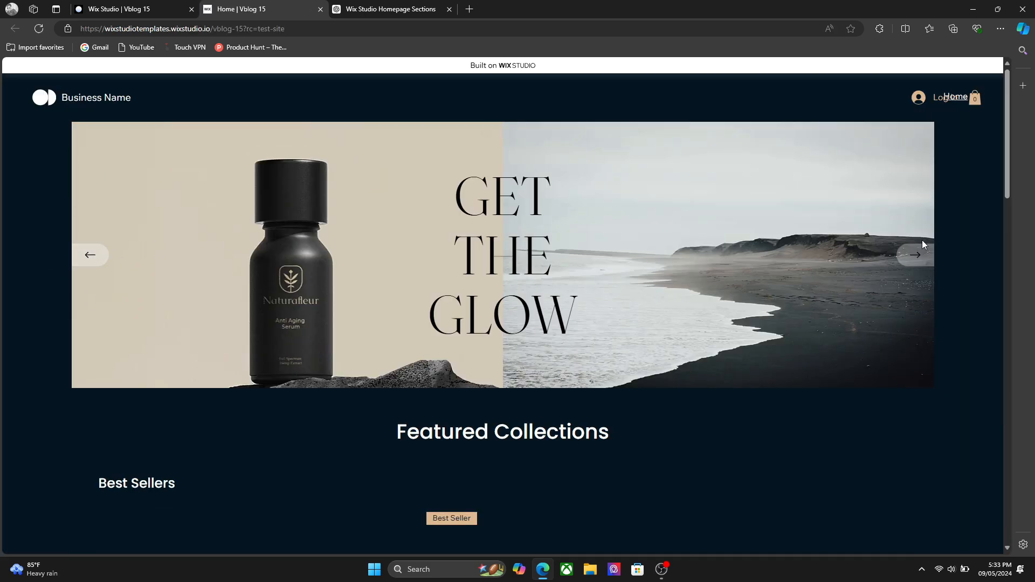
click(911, 256)
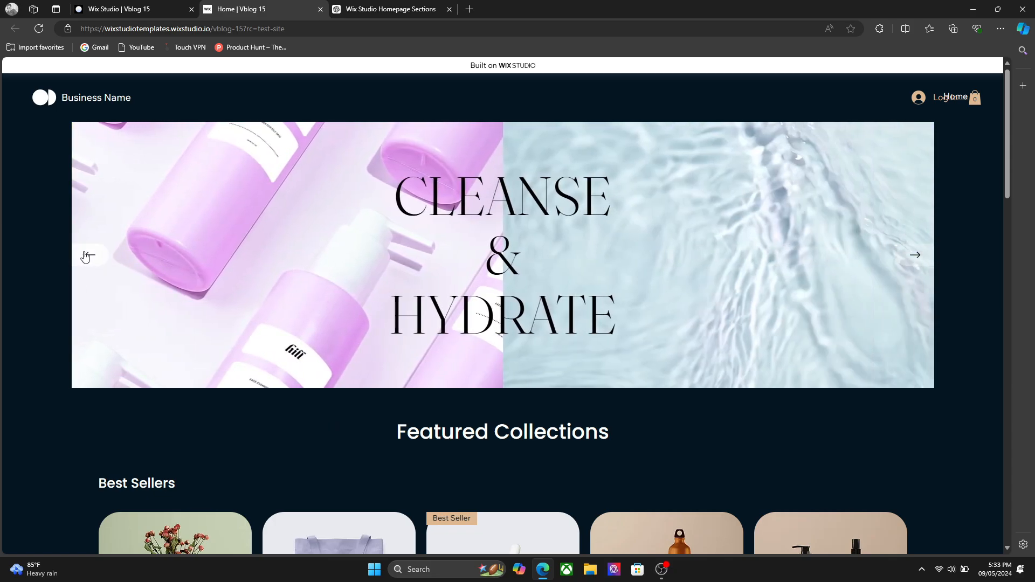
click(85, 255)
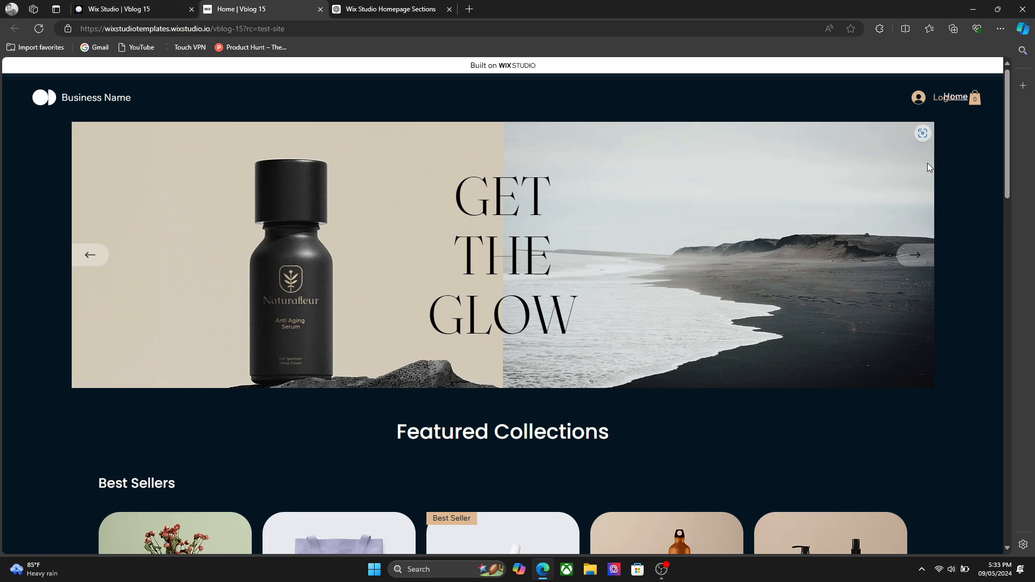
click(159, 5)
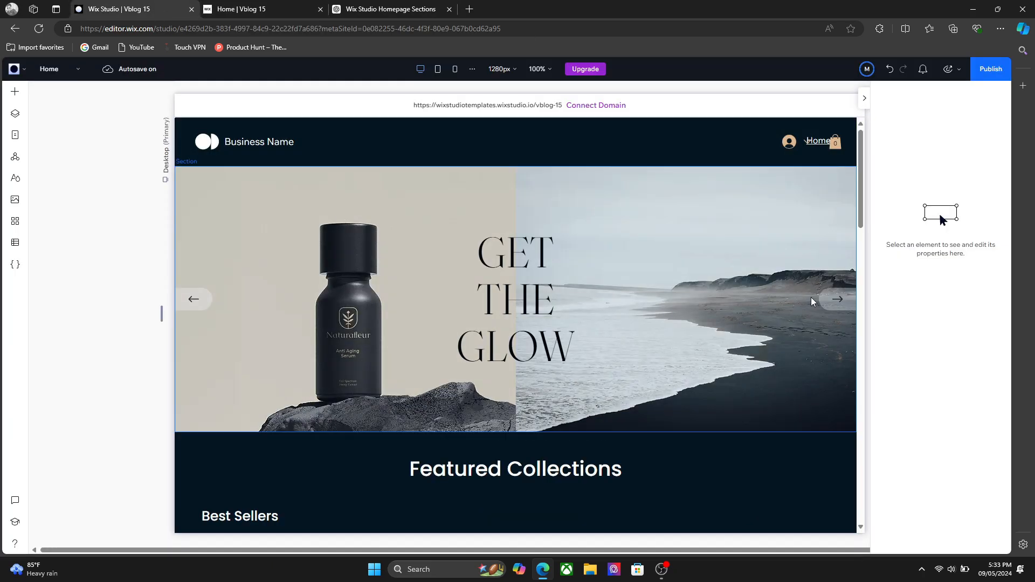
Set the hero section's responsive behavior to Scale proportionally
click(826, 209)
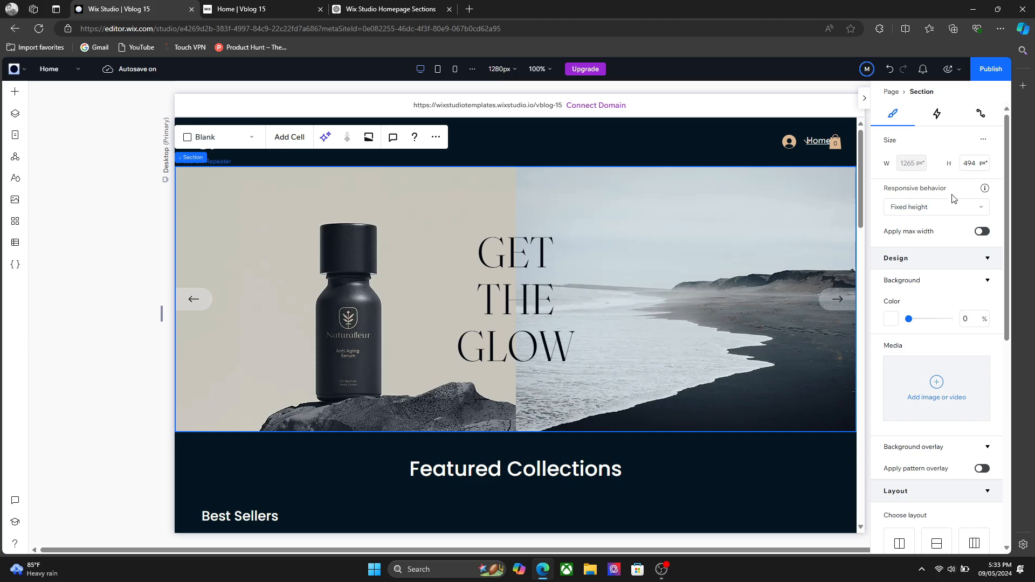
click(933, 208)
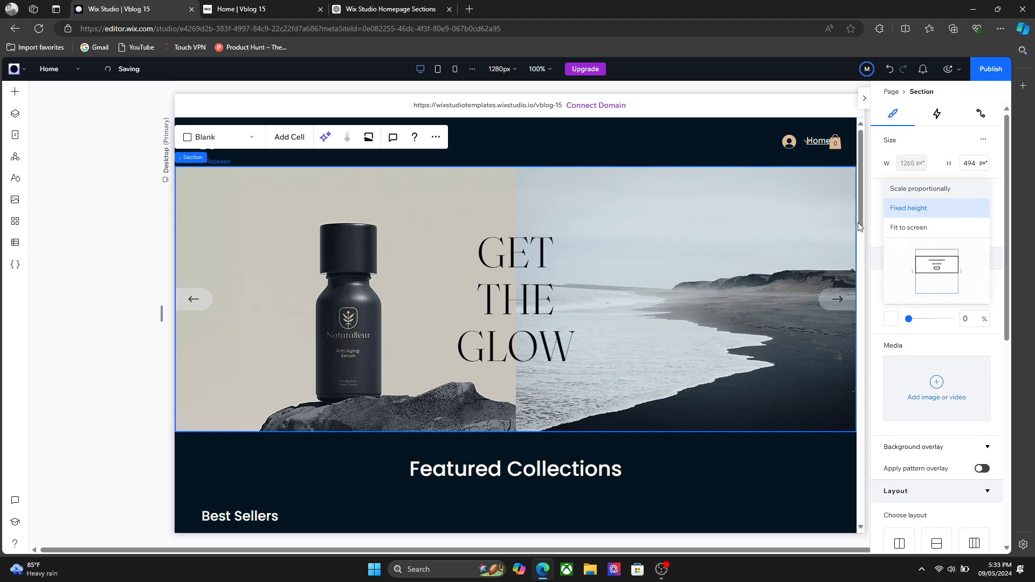
click(917, 189)
click(864, 98)
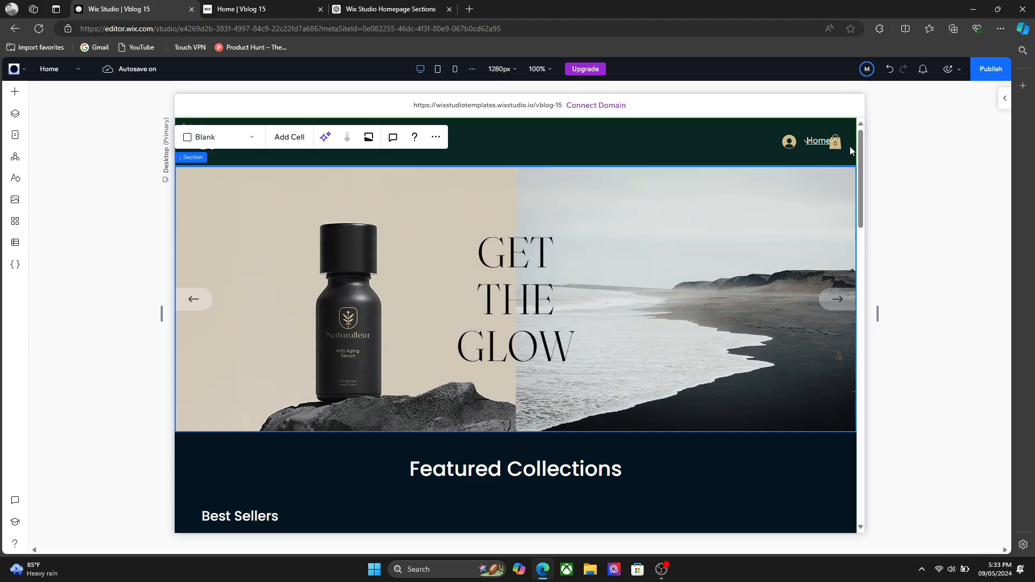
Keep the Best Sellers section's responsive behavior on Fixed height
scroll(859, 174, down, 6)
click(840, 263)
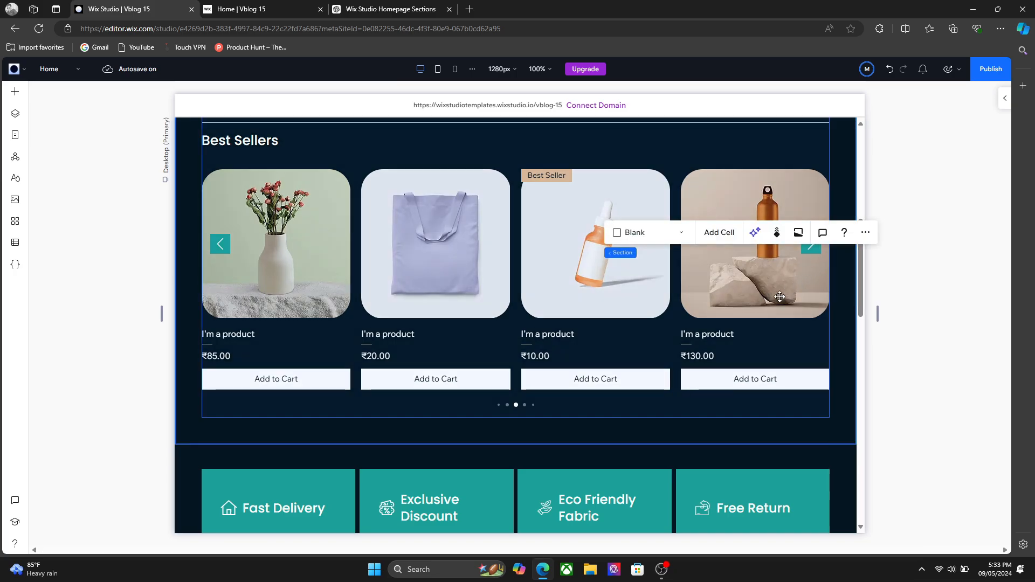
click(582, 436)
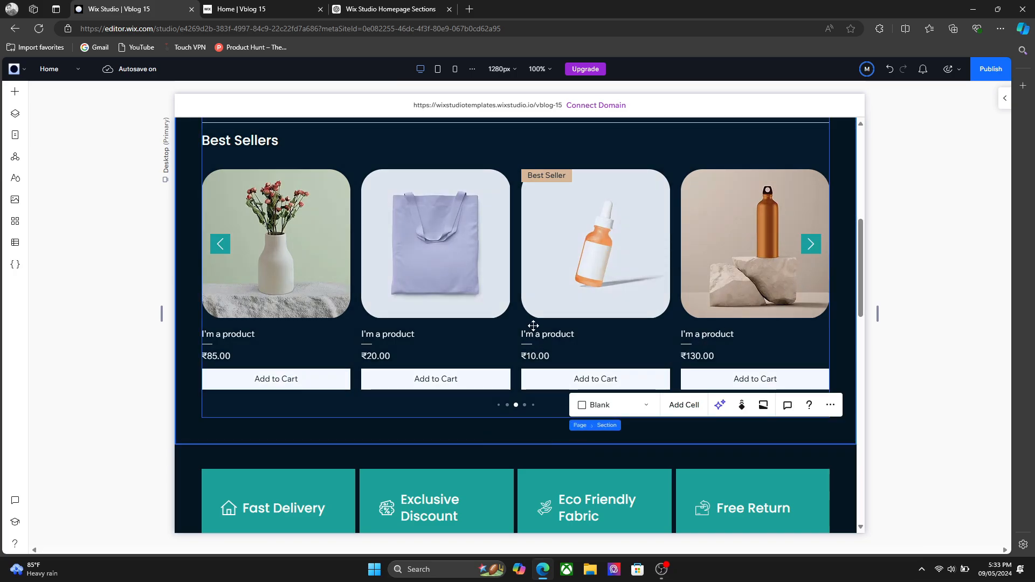
click(1004, 98)
click(910, 210)
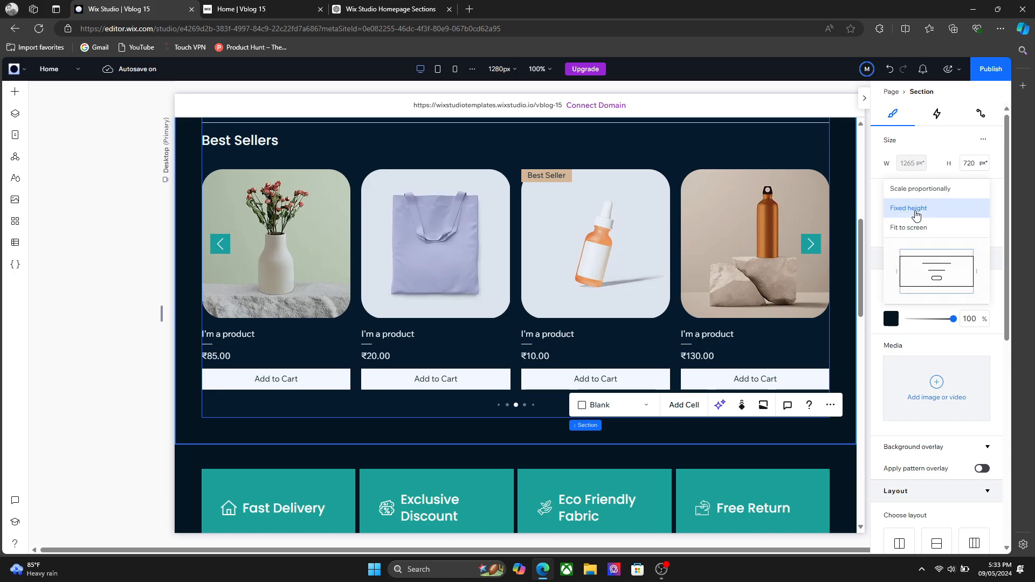
click(914, 210)
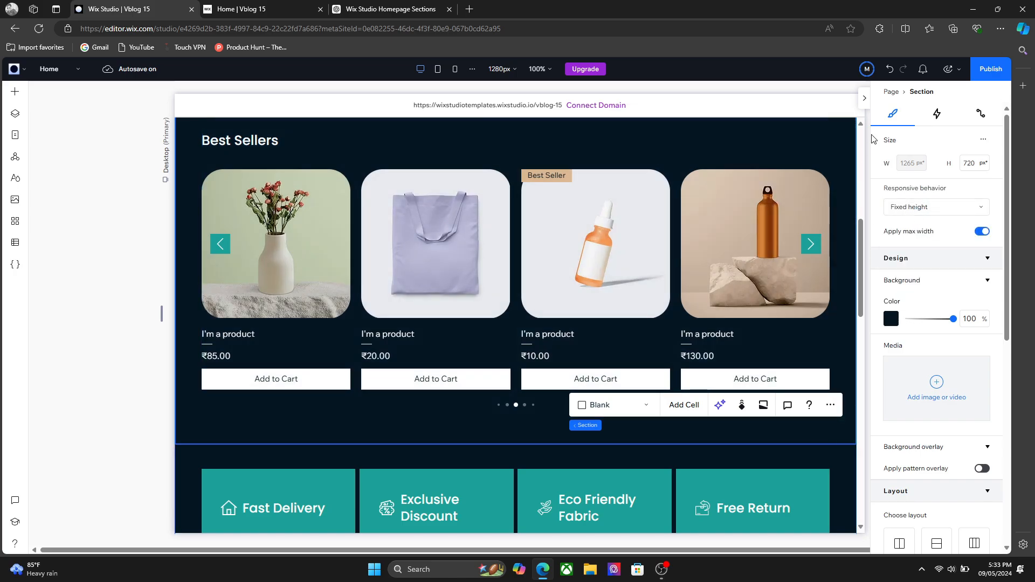
click(866, 100)
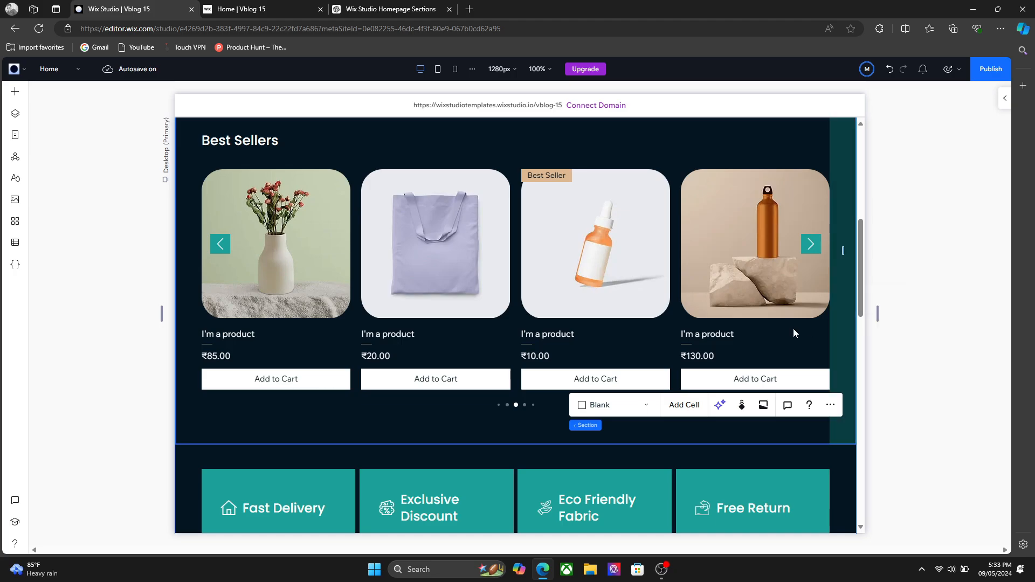
Examine the size, layout and position settings of the stack inside the Best Sellers section
click(647, 318)
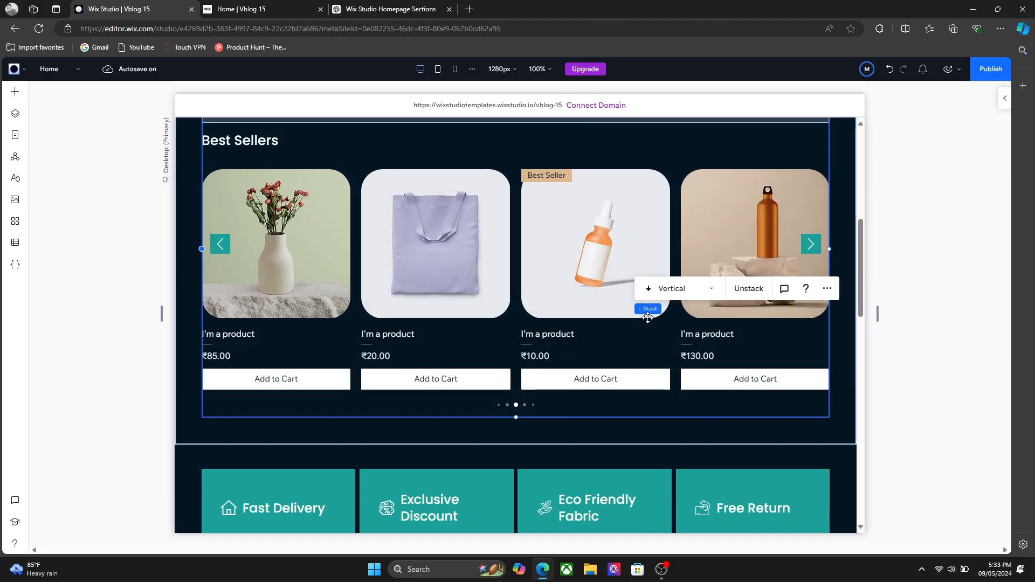
click(902, 318)
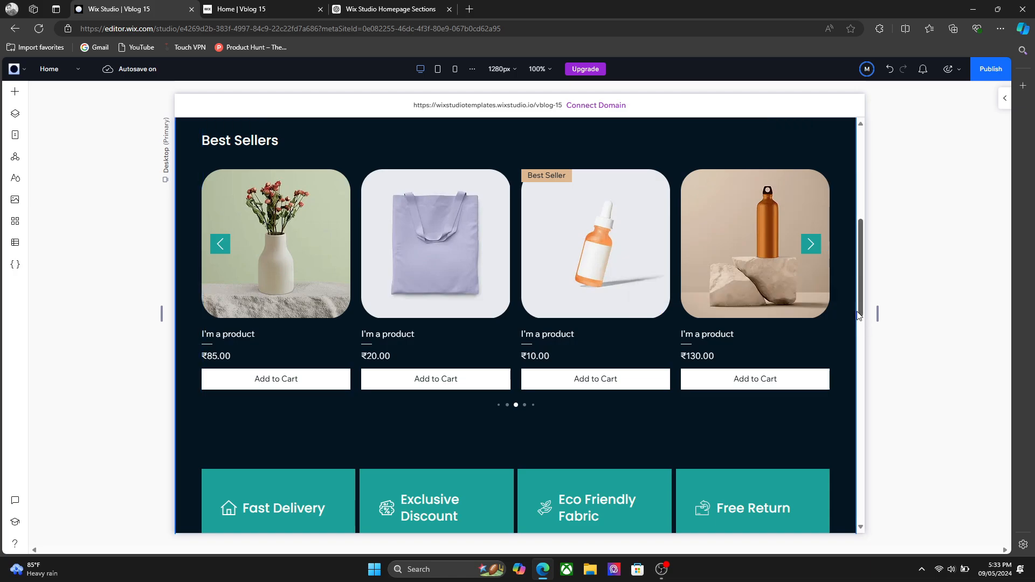
click(800, 323)
click(744, 324)
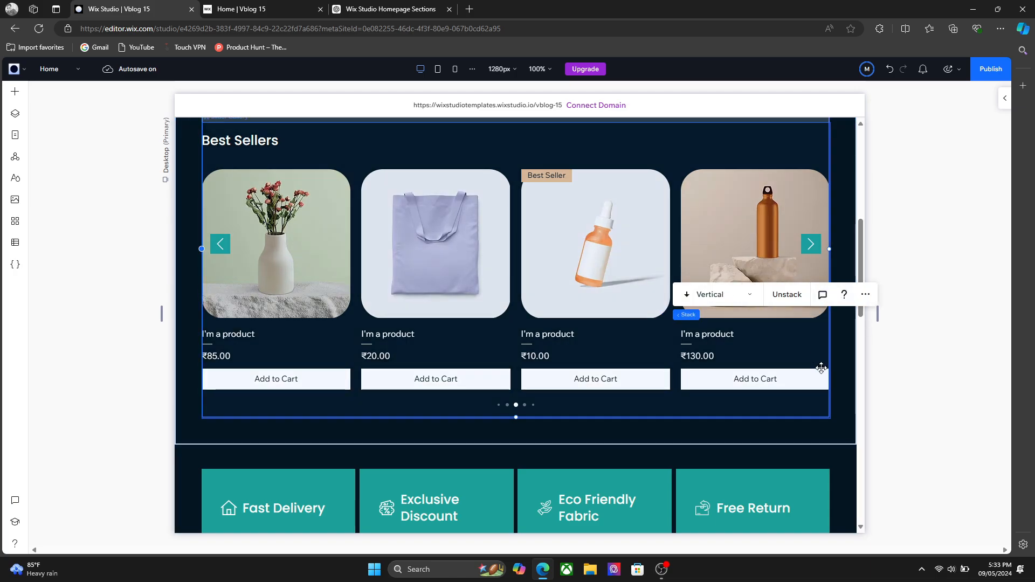
click(835, 387)
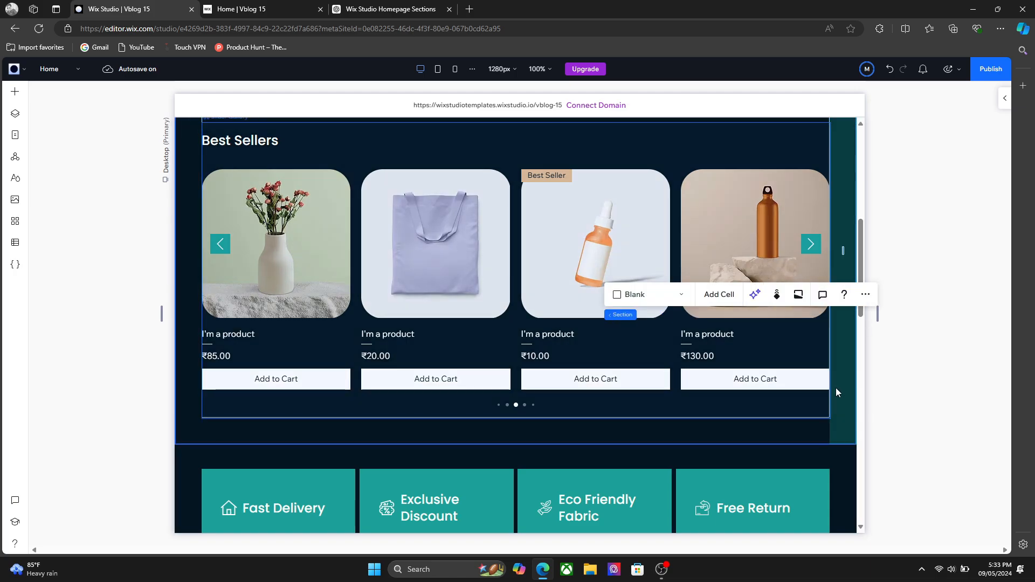
click(587, 357)
click(527, 431)
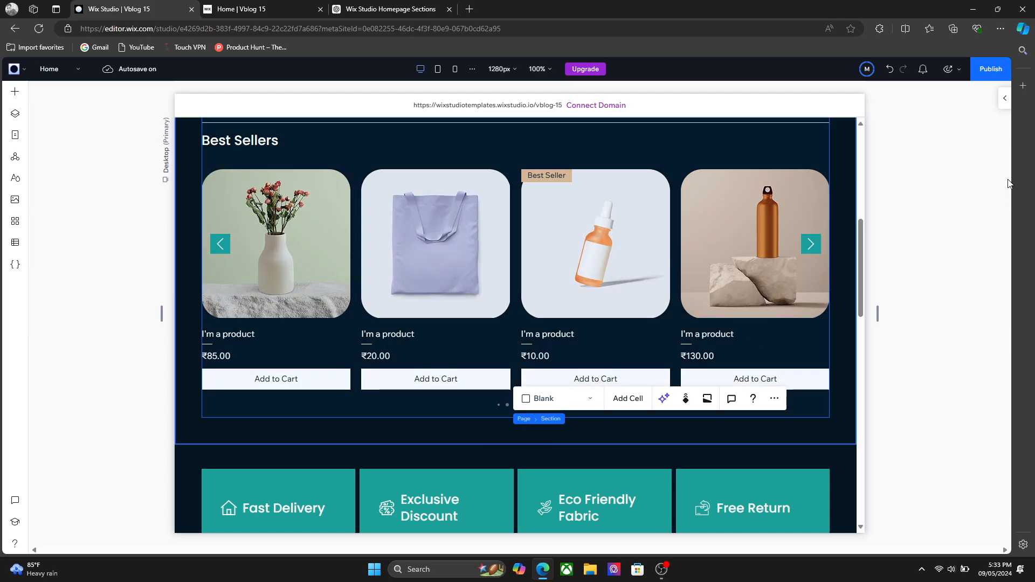
click(1004, 97)
click(597, 221)
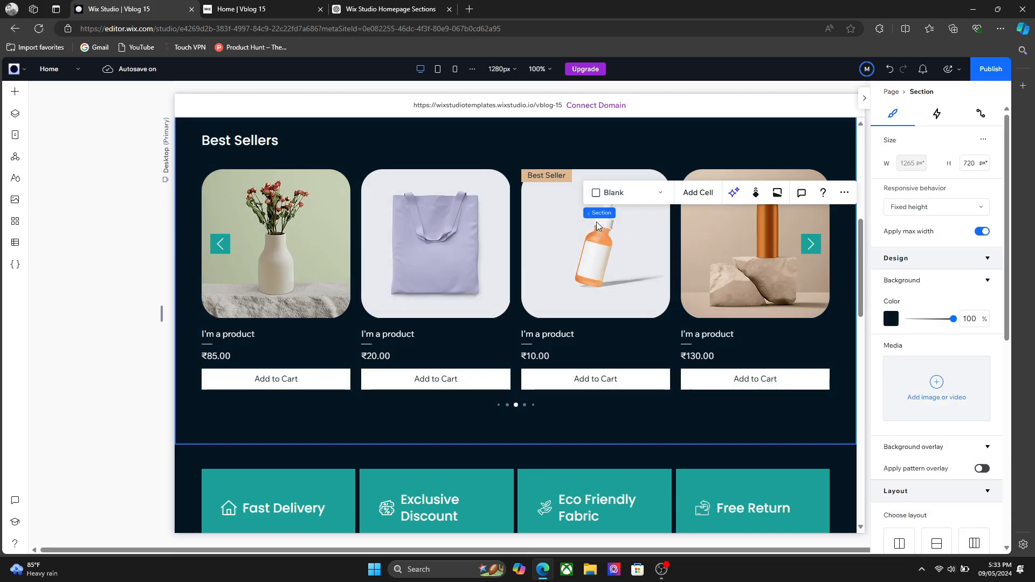
click(576, 235)
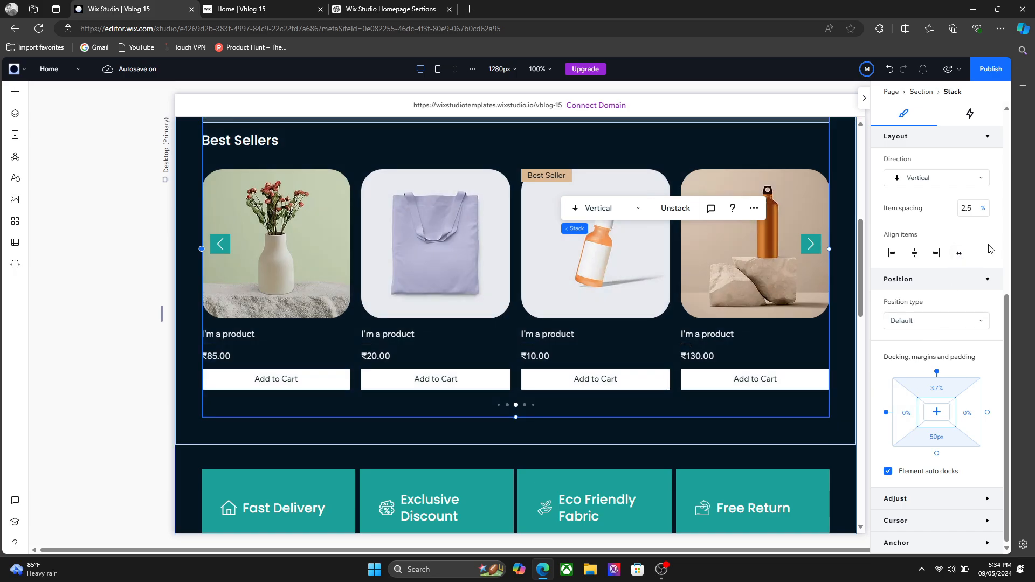
scroll(1009, 246, up, 5)
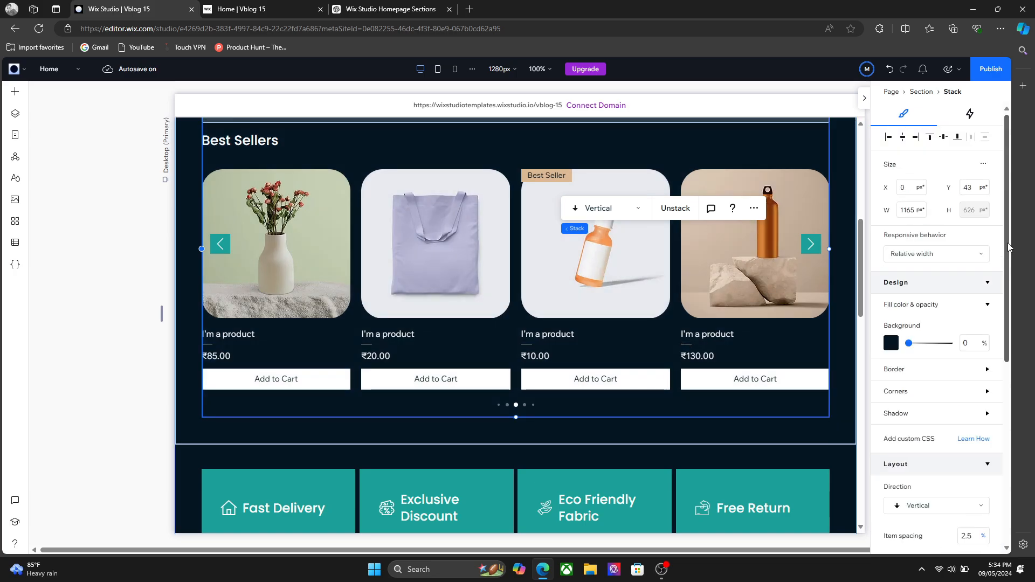
click(837, 388)
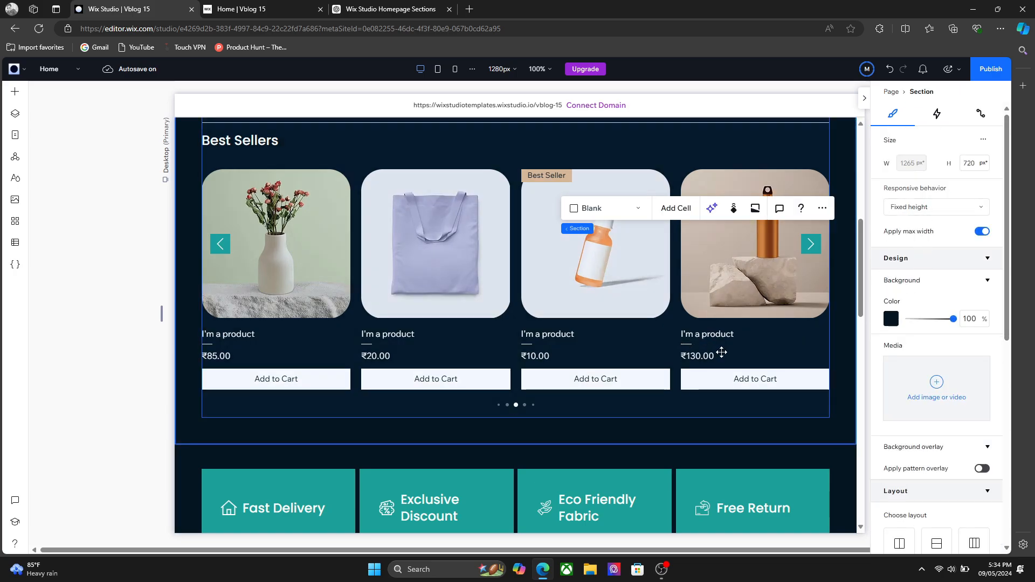
Keep the Best Sellers slider gallery's responsive behavior on Relative width
click(698, 333)
click(413, 304)
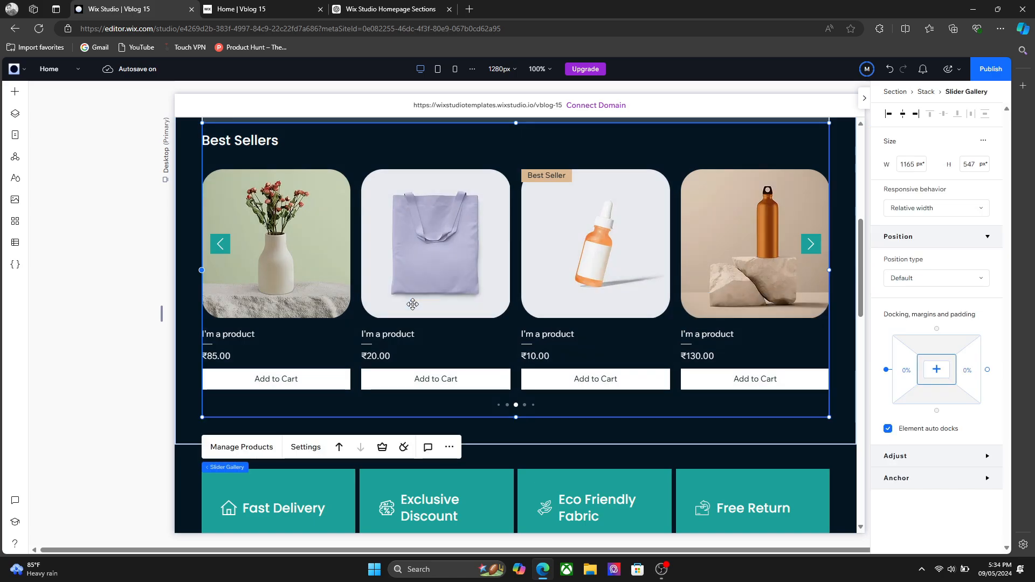
click(924, 208)
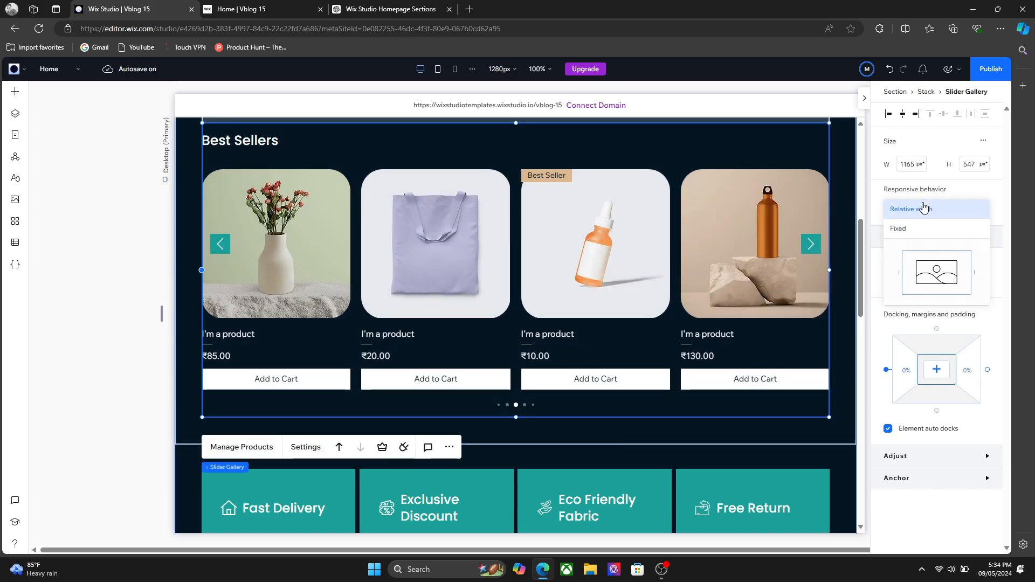
click(923, 209)
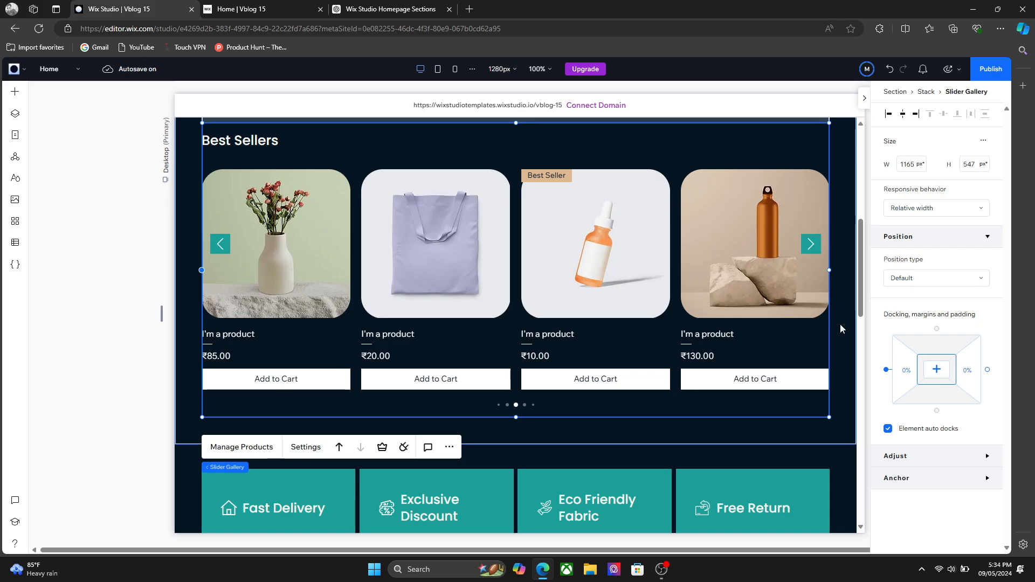
Set the responsive behavior of the section holding the Fast Delivery and Free Return cards to Fixed height
drag(859, 305, 859, 351)
click(598, 309)
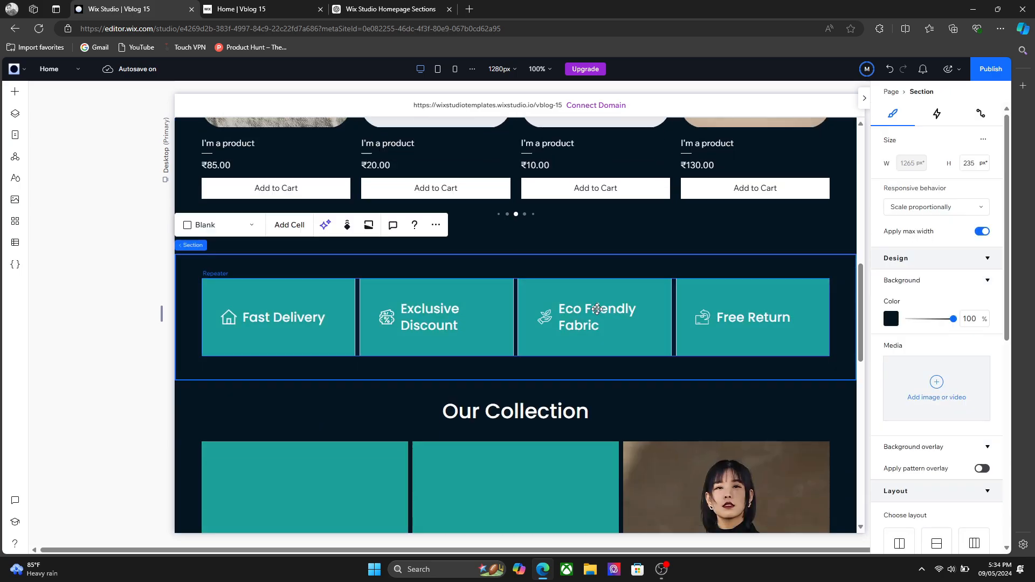
click(919, 207)
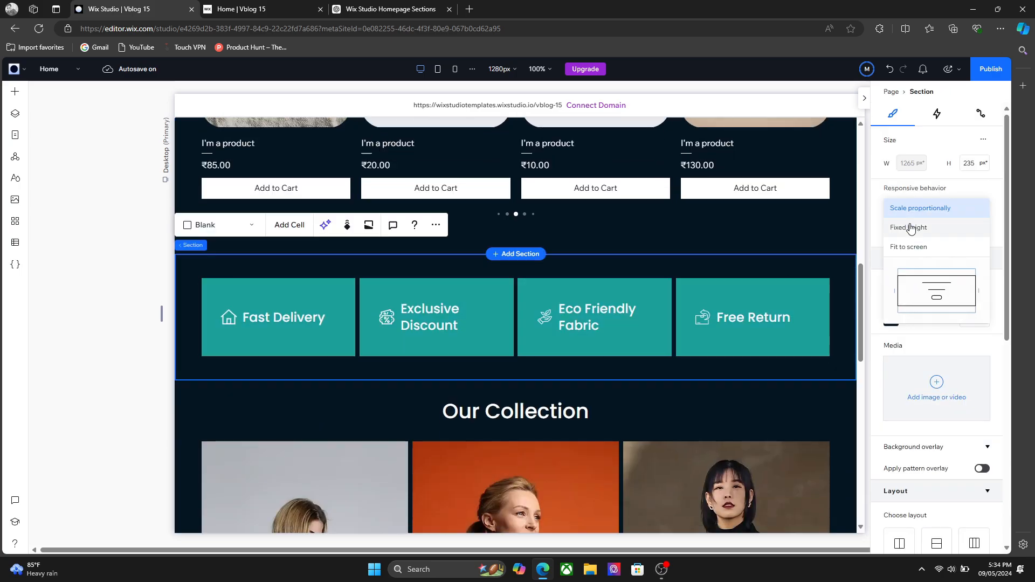
click(909, 227)
Check the responsive behavior options of the repeater holding the four feature cards
click(717, 298)
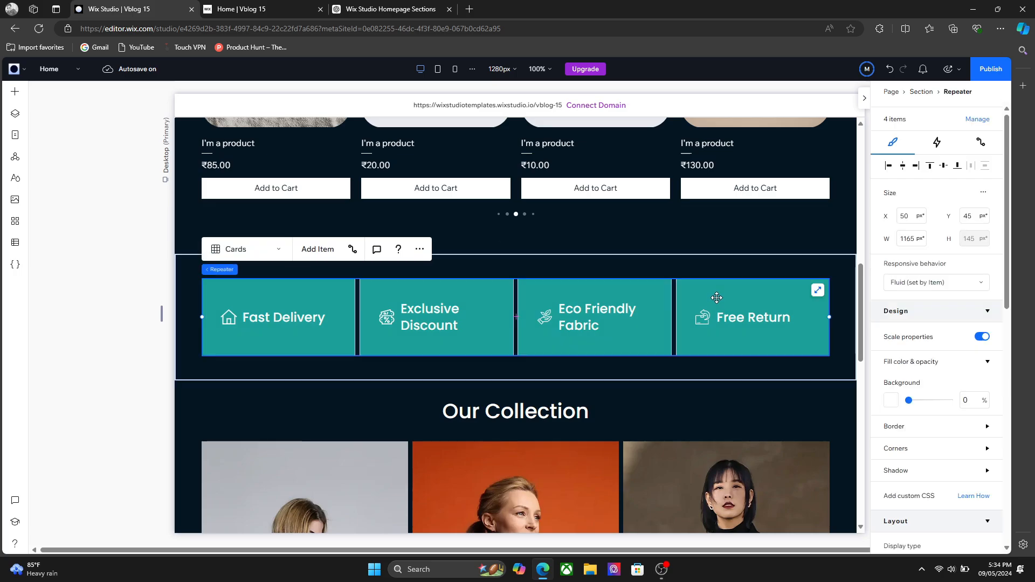
click(904, 292)
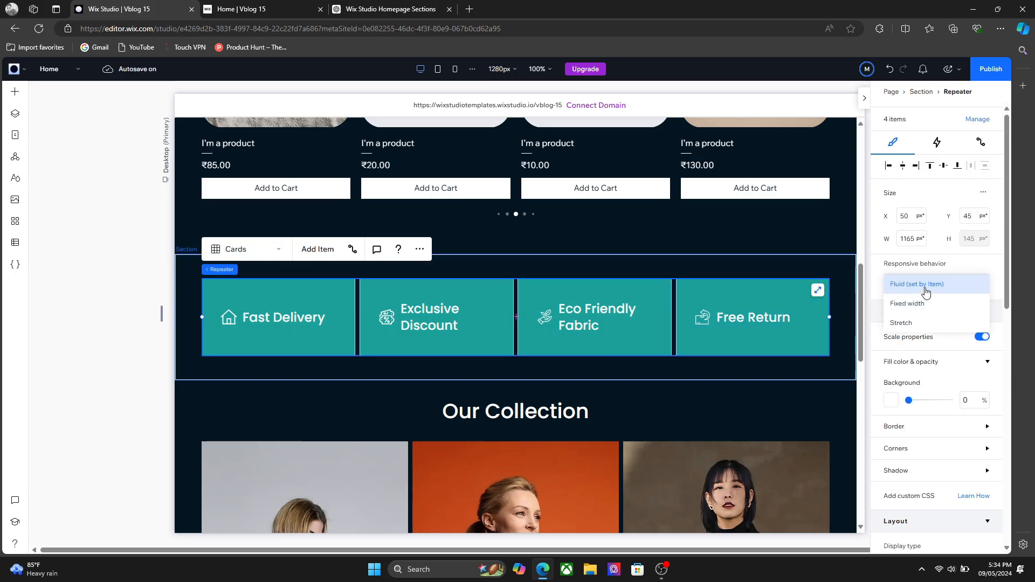
click(761, 321)
Set the responsive behavior of the Free Return card's vector icon to Fixed
click(760, 320)
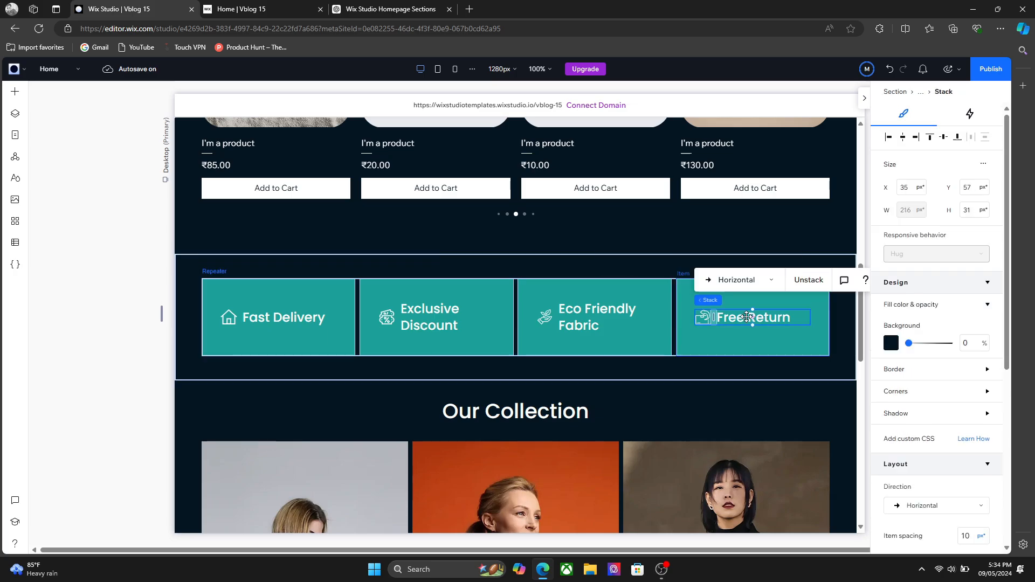
click(699, 316)
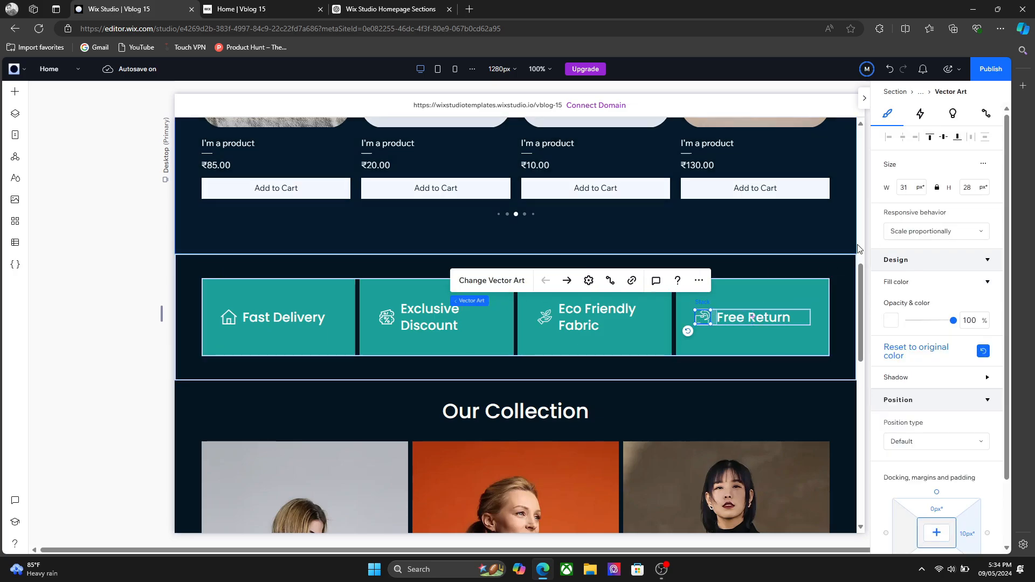
click(896, 231)
click(930, 274)
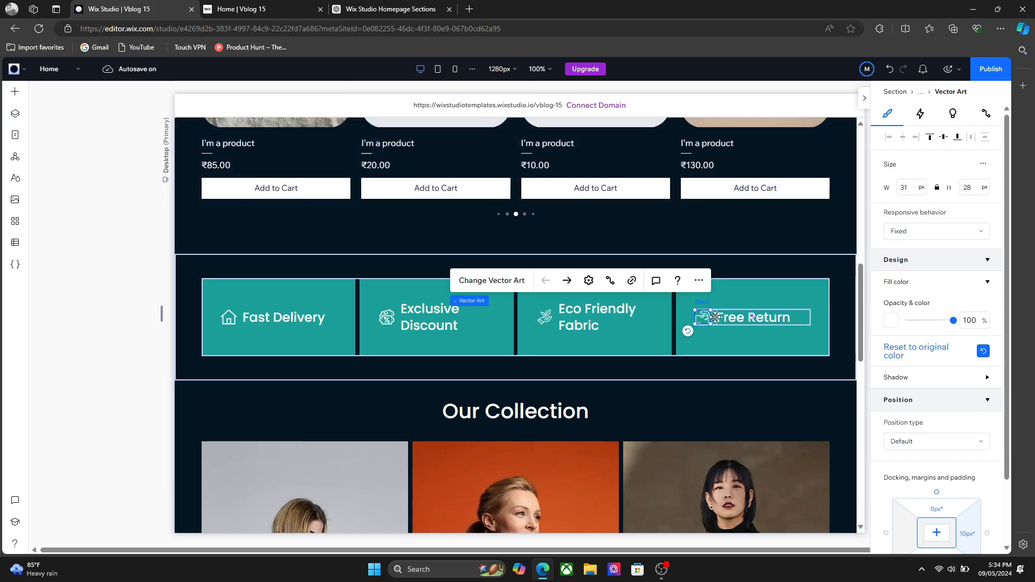
Set the responsive behavior of the Free Return card's text to Wrap
click(741, 316)
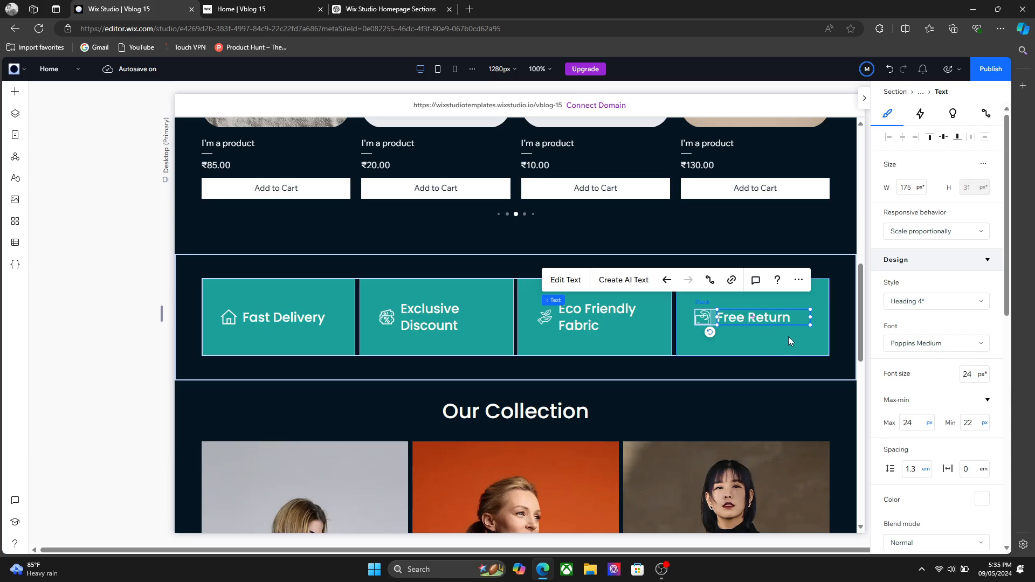
click(910, 235)
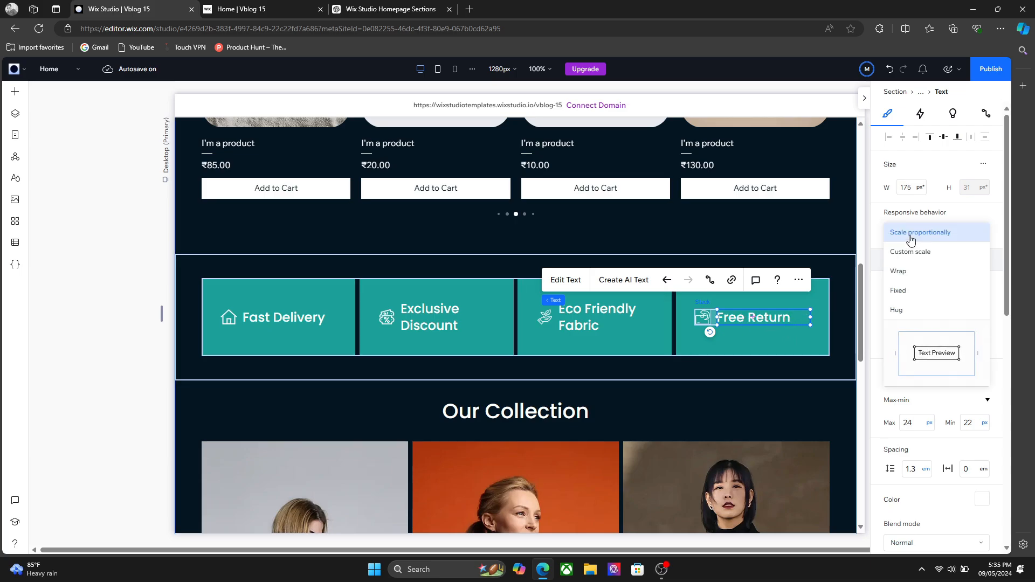
click(914, 274)
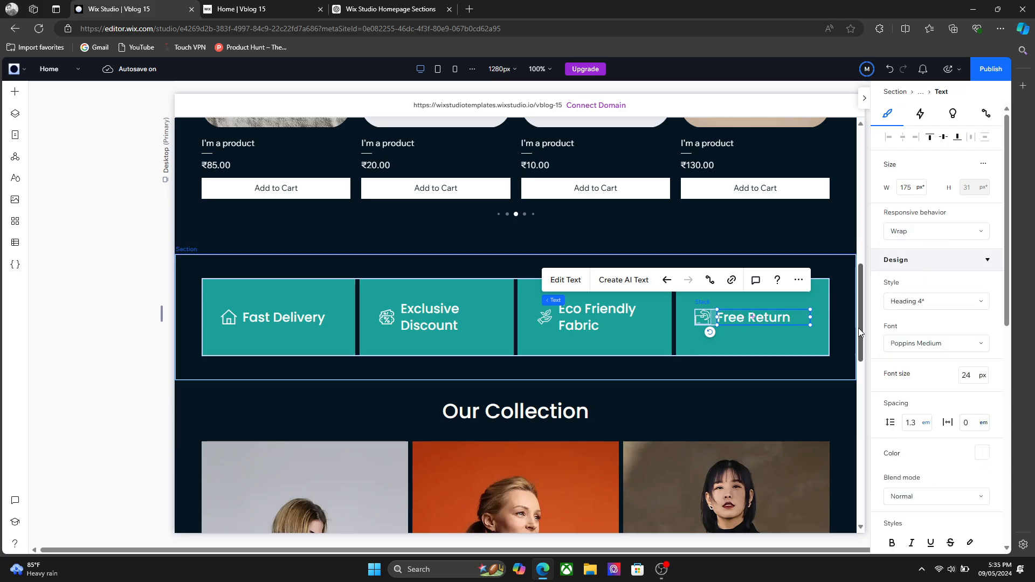
Check the responsive behavior options of the repeater item holding The Exclusive Line in the Our Collection section
drag(858, 328, 852, 399)
click(733, 305)
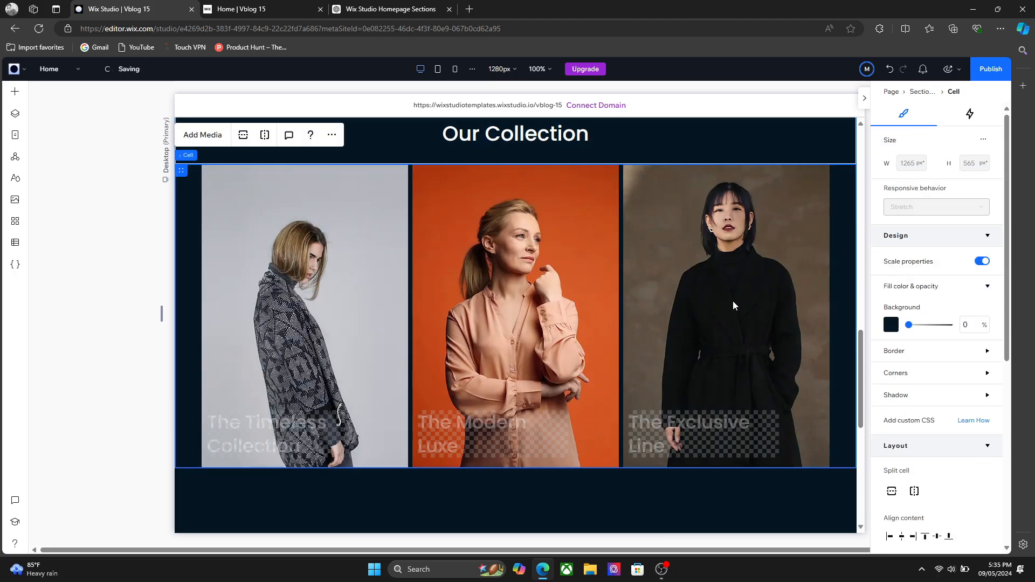
click(732, 301)
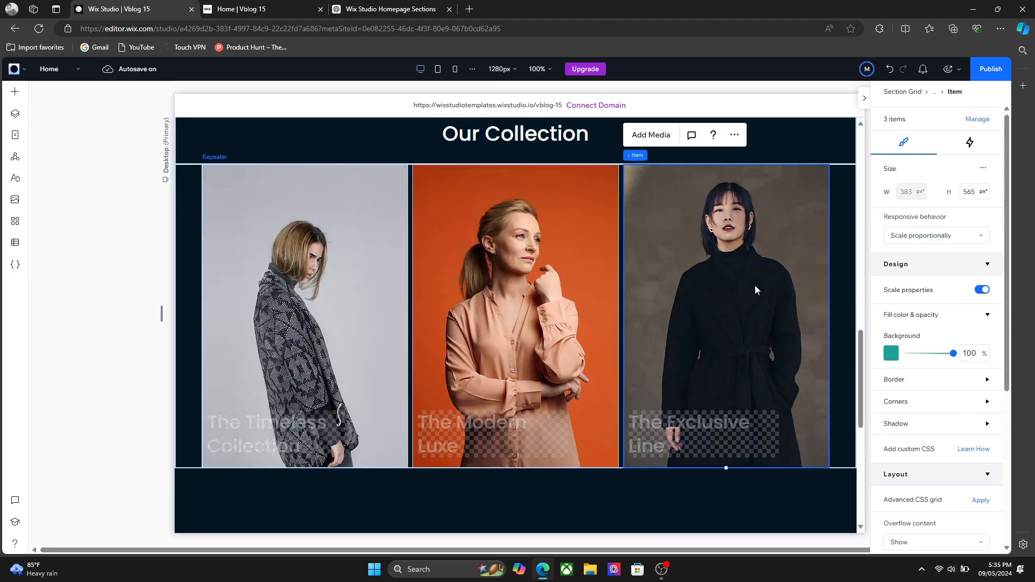
click(947, 237)
click(915, 258)
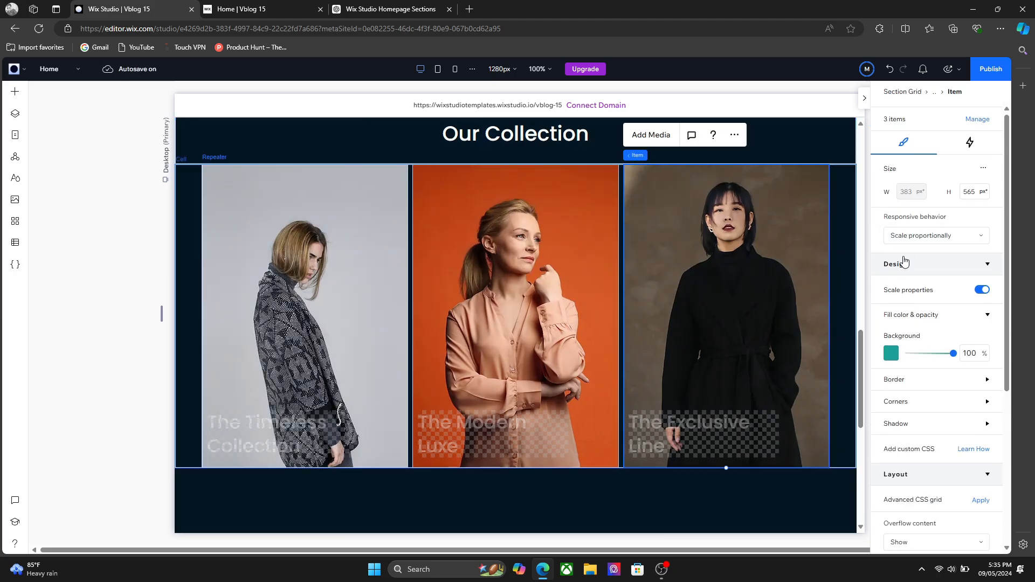
Switch to the tablet breakpoint and increase the height of the Get The Glow hero section to about 385 px
drag(861, 413, 912, 218)
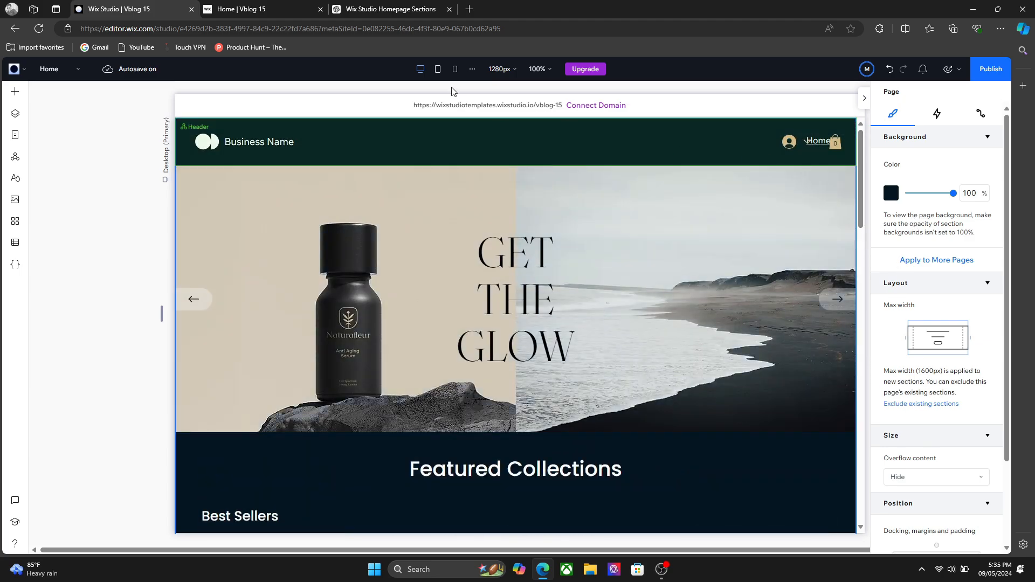
click(437, 68)
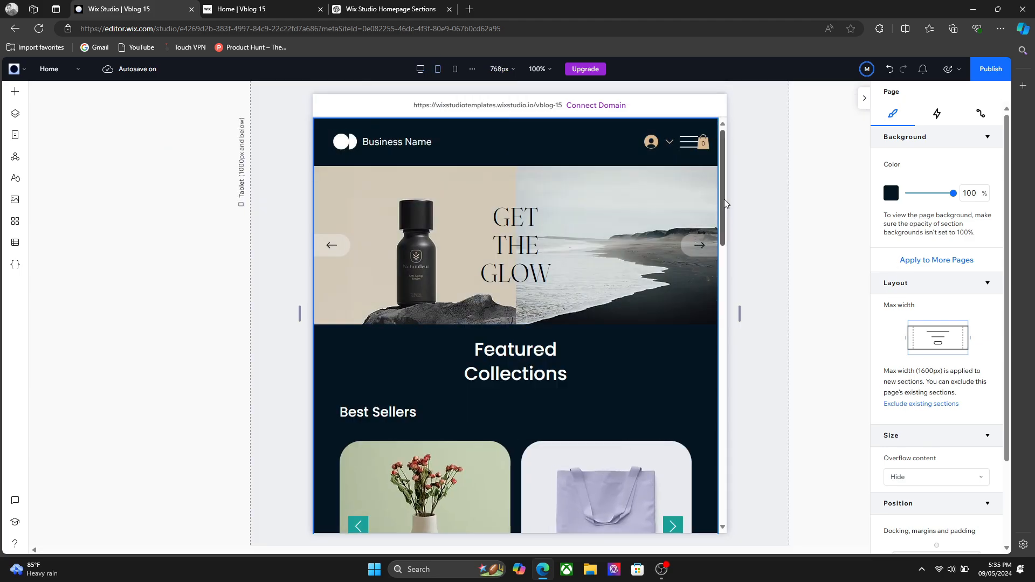
drag(723, 200, 726, 192)
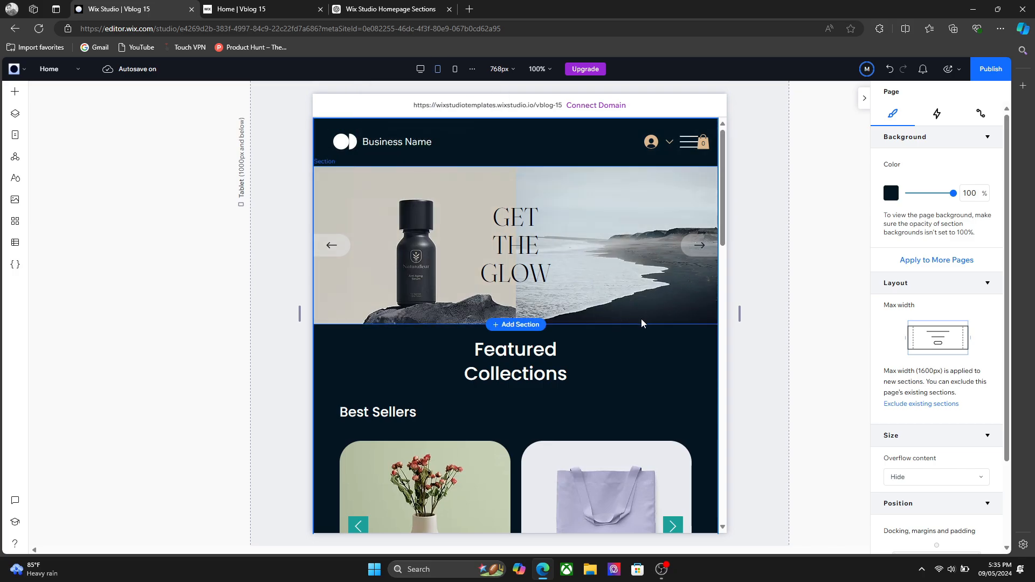
drag(638, 324, 632, 366)
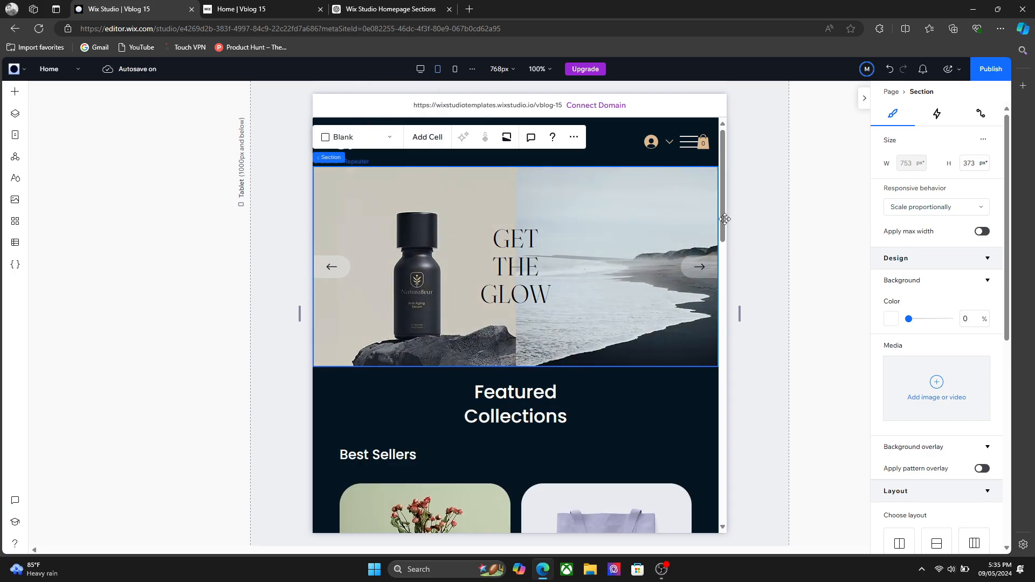
drag(724, 222, 722, 234)
click(687, 251)
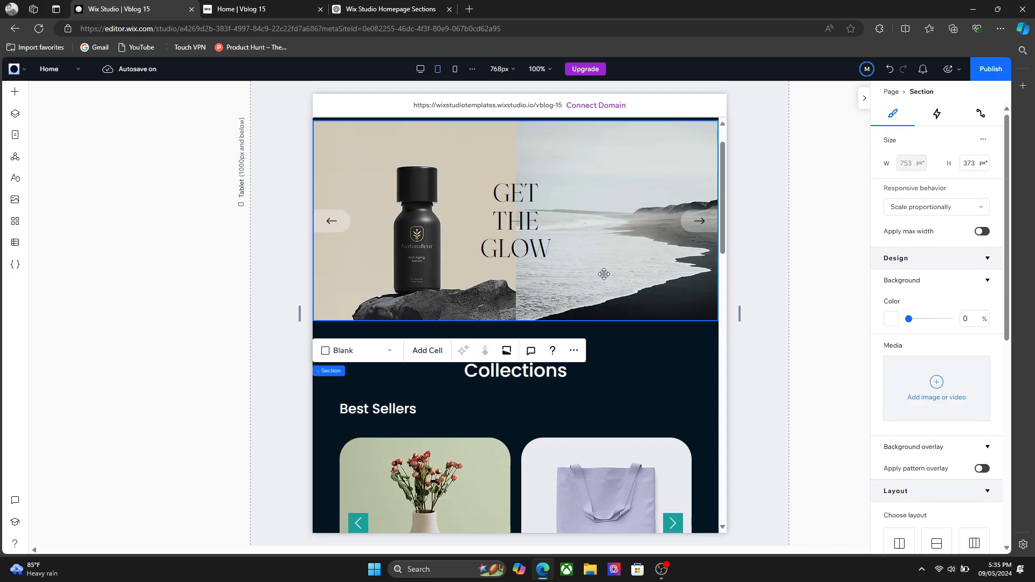
drag(596, 321, 613, 317)
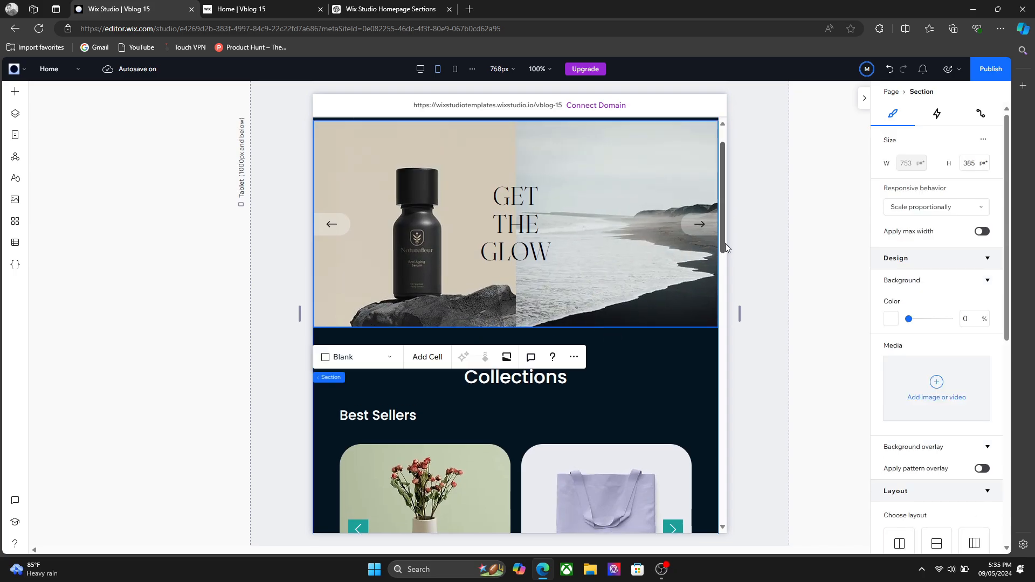
Widen the Featured Collections heading to about 387 px and center it horizontally in its stack
drag(723, 244, 723, 262)
click(535, 297)
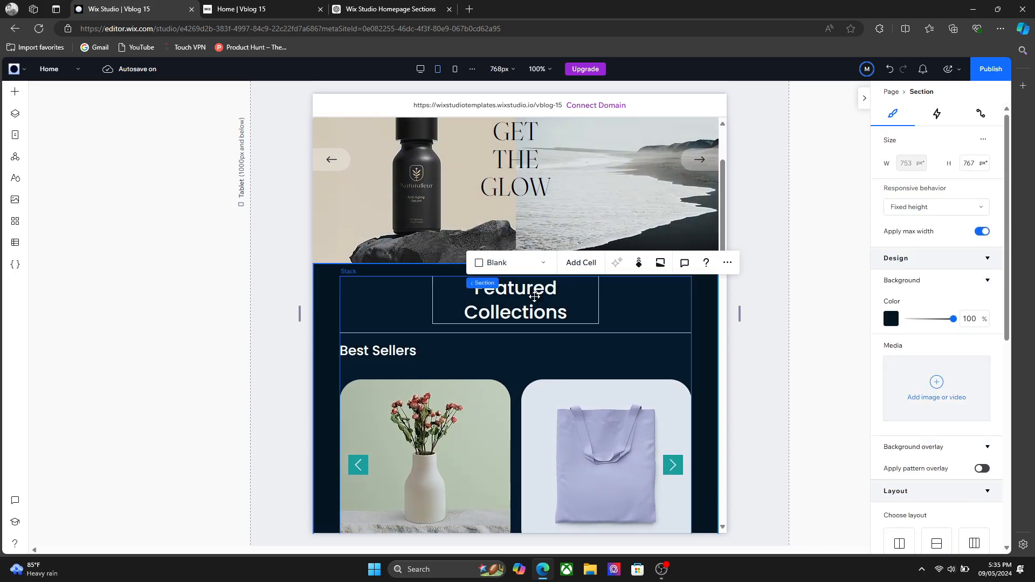
click(534, 296)
drag(597, 299, 640, 298)
click(904, 139)
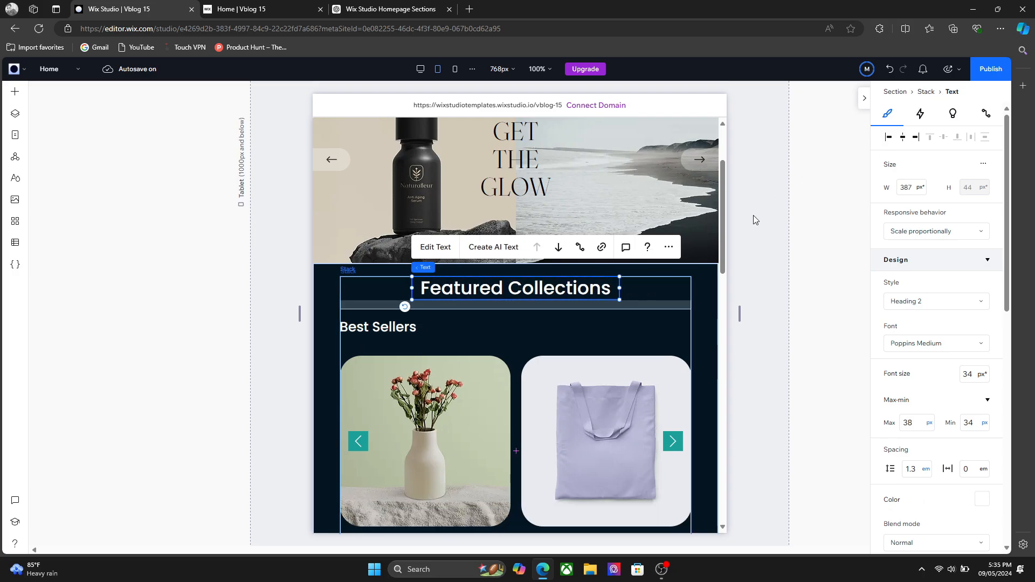
Examine the design settings for the Best Sellers slider gallery's navigation arrows
drag(724, 241, 709, 300)
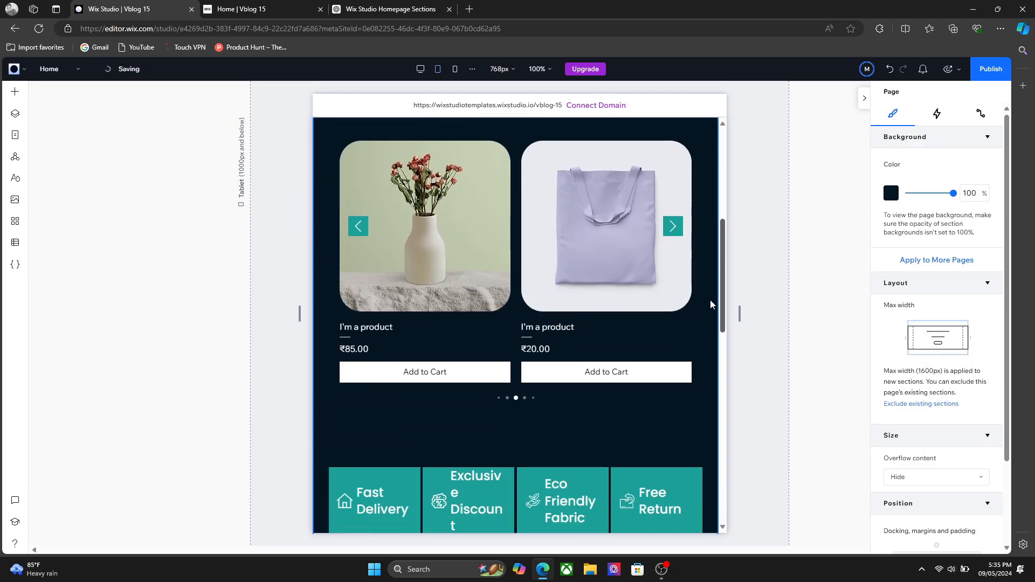
click(521, 233)
click(534, 254)
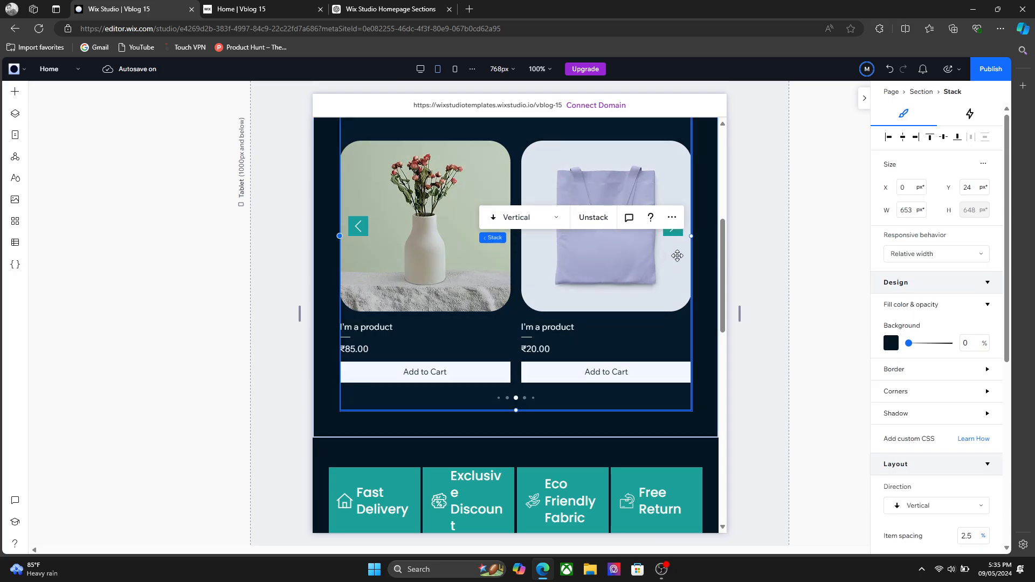
click(594, 250)
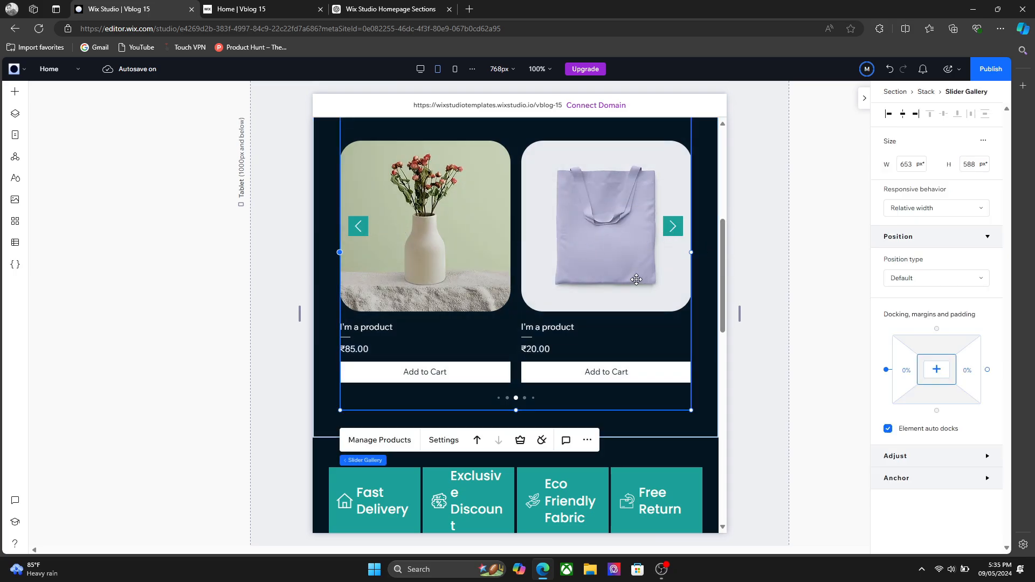
click(433, 438)
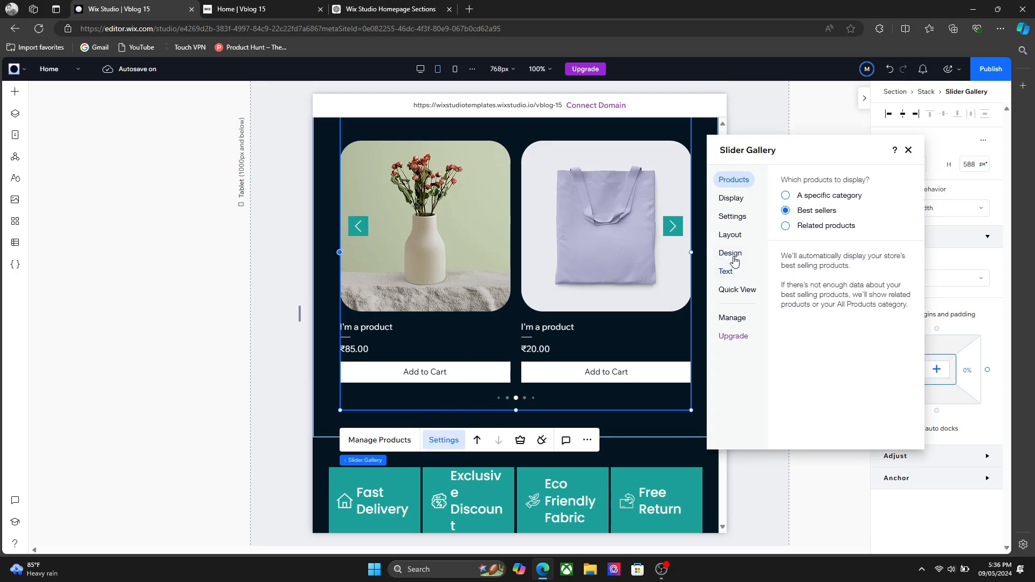
click(732, 234)
click(732, 252)
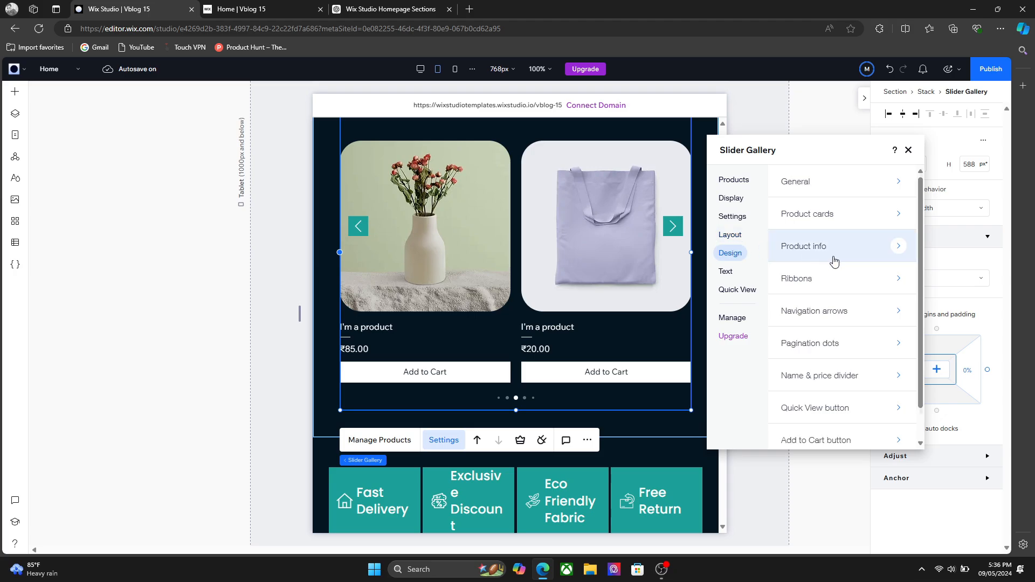
click(898, 317)
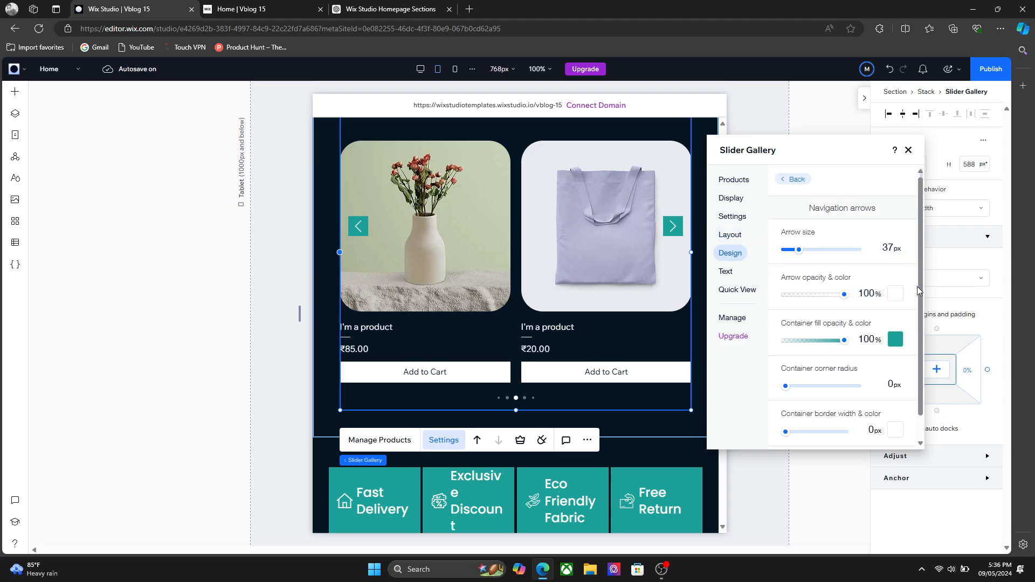
click(919, 424)
drag(920, 424, 922, 378)
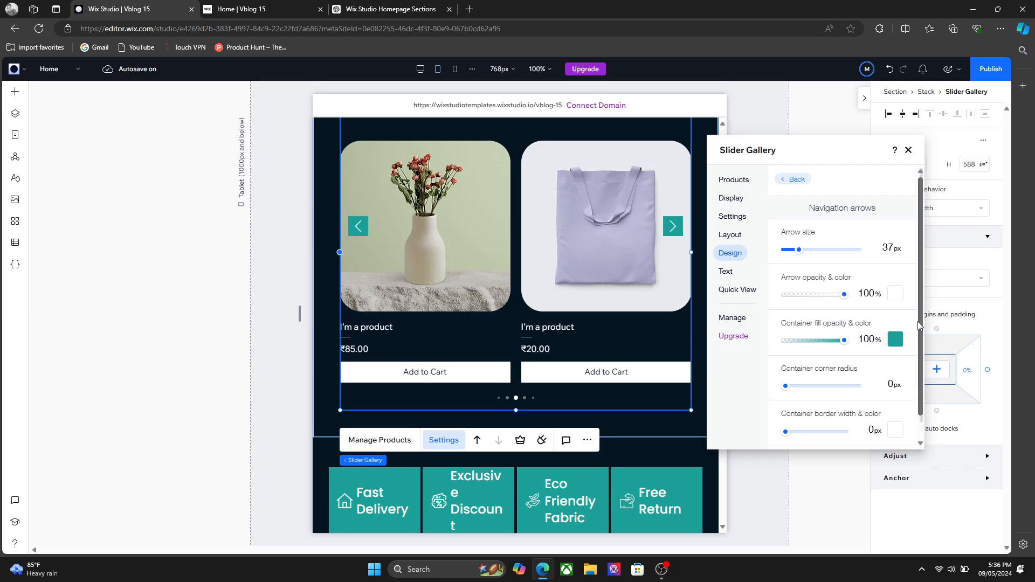
Set the distance of the slider gallery's navigation arrows from the gallery border to 5
click(737, 242)
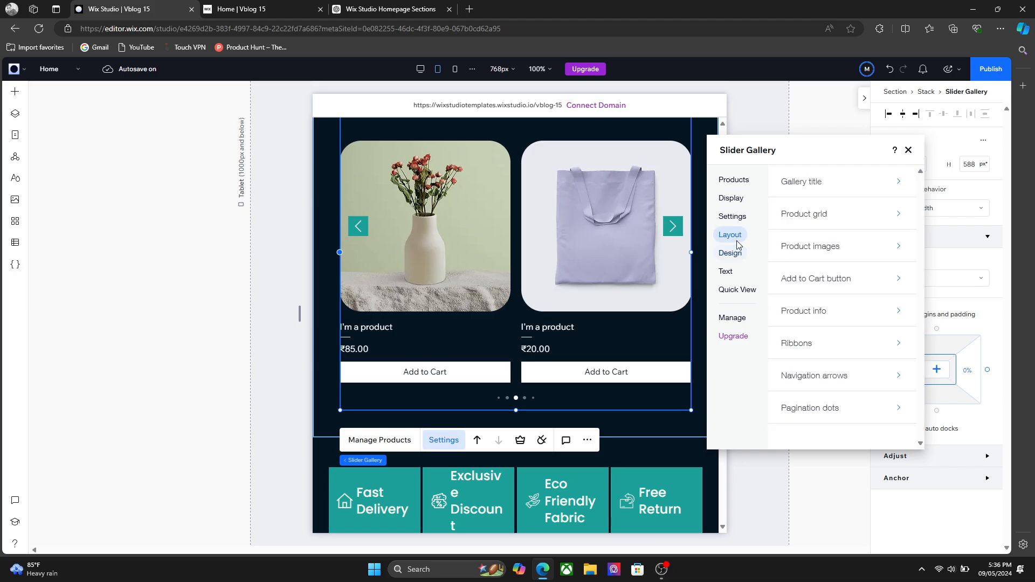
click(847, 376)
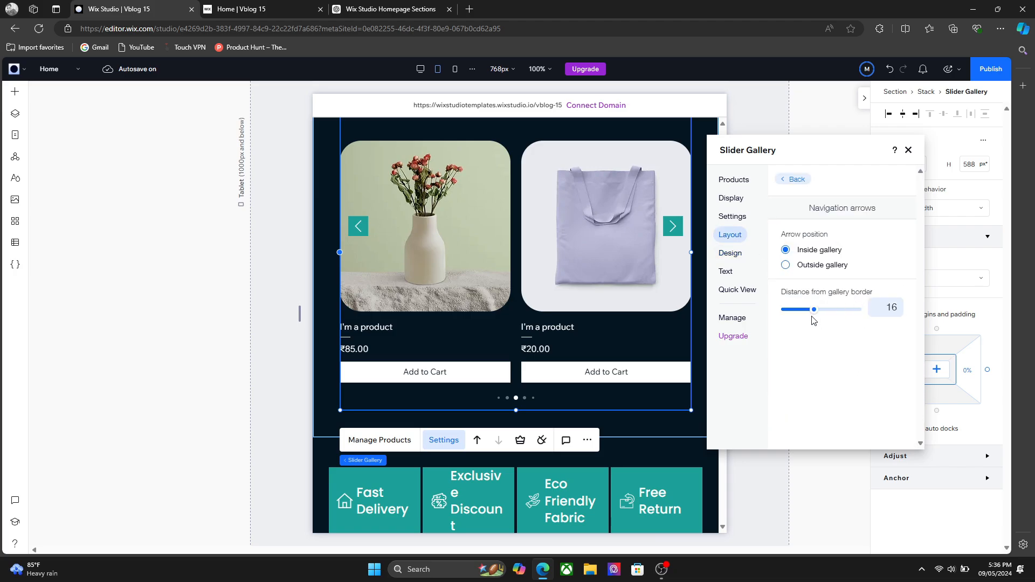
drag(798, 315, 791, 313)
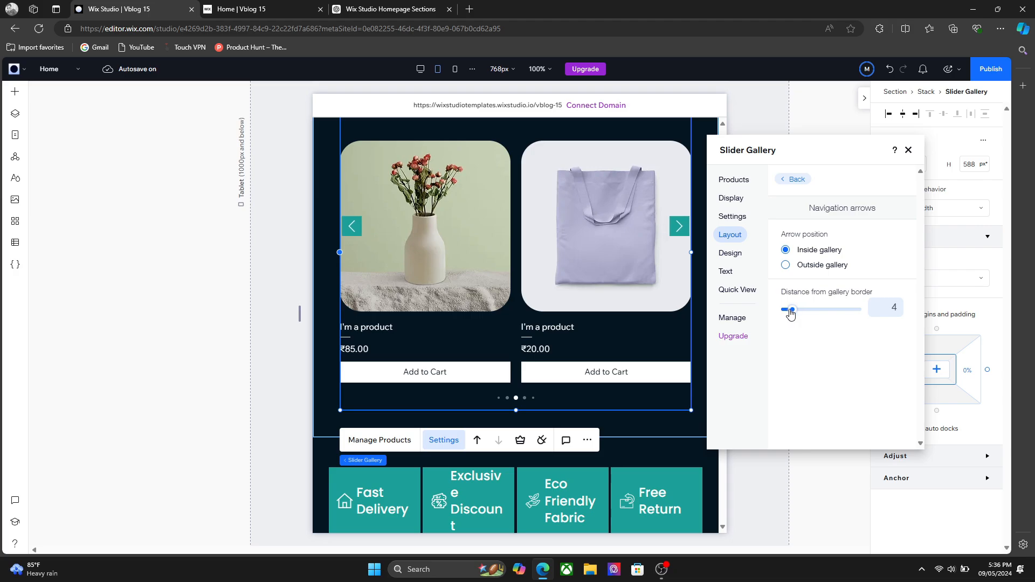
click(874, 310)
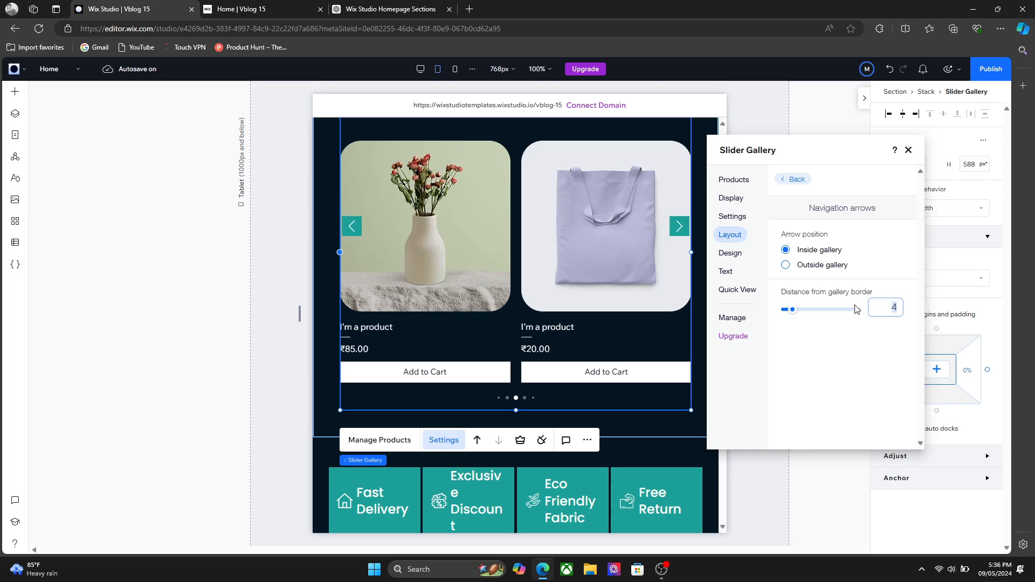
text(5)
key(Return)
click(908, 150)
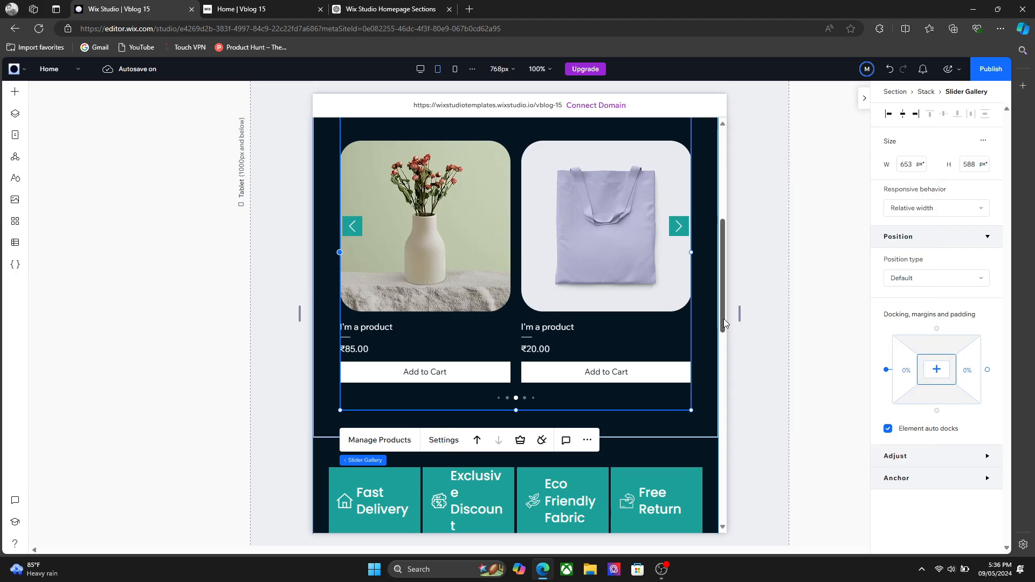
Reduce the font size of the Exclusive Discount card's text to 18 px after trying 16 px
drag(723, 319, 711, 386)
click(580, 243)
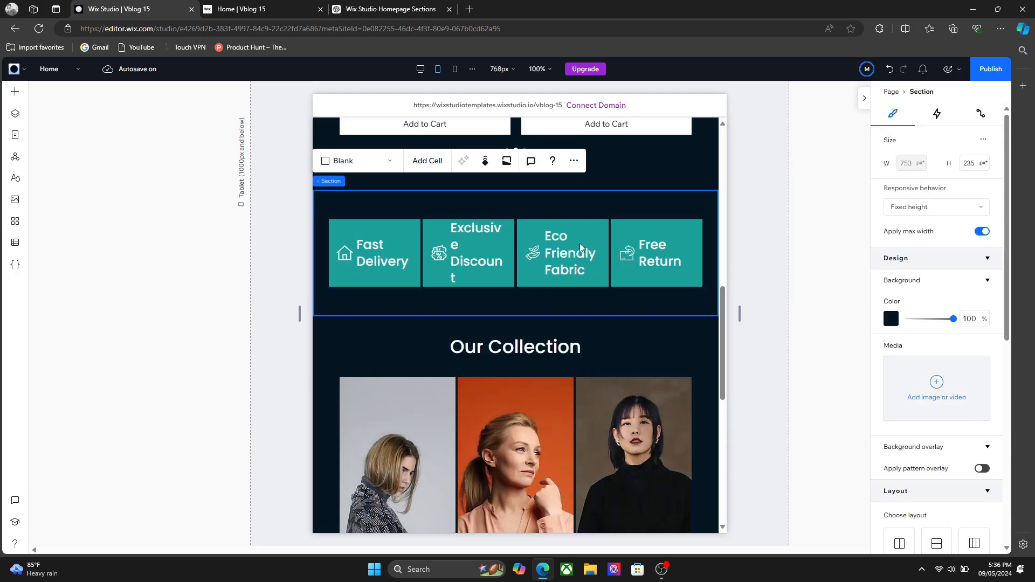
click(579, 243)
click(464, 245)
click(464, 245)
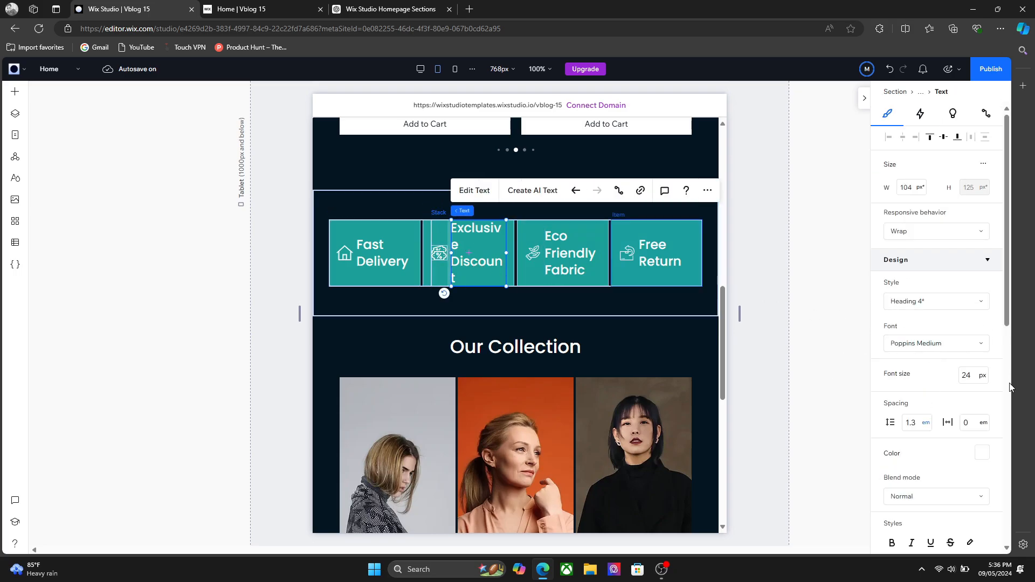
click(970, 375)
text(16)
key(Return)
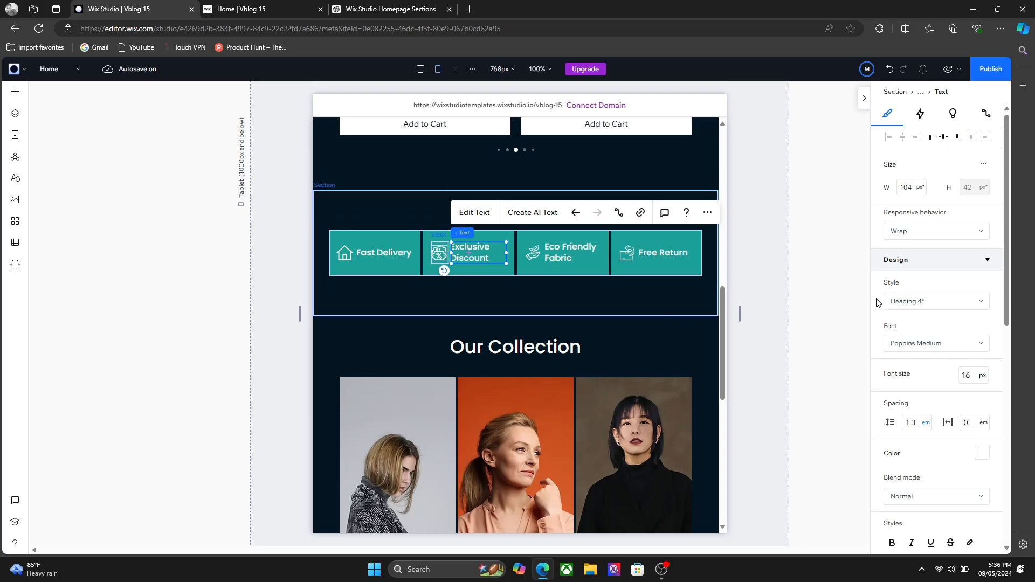
click(972, 375)
key(Return)
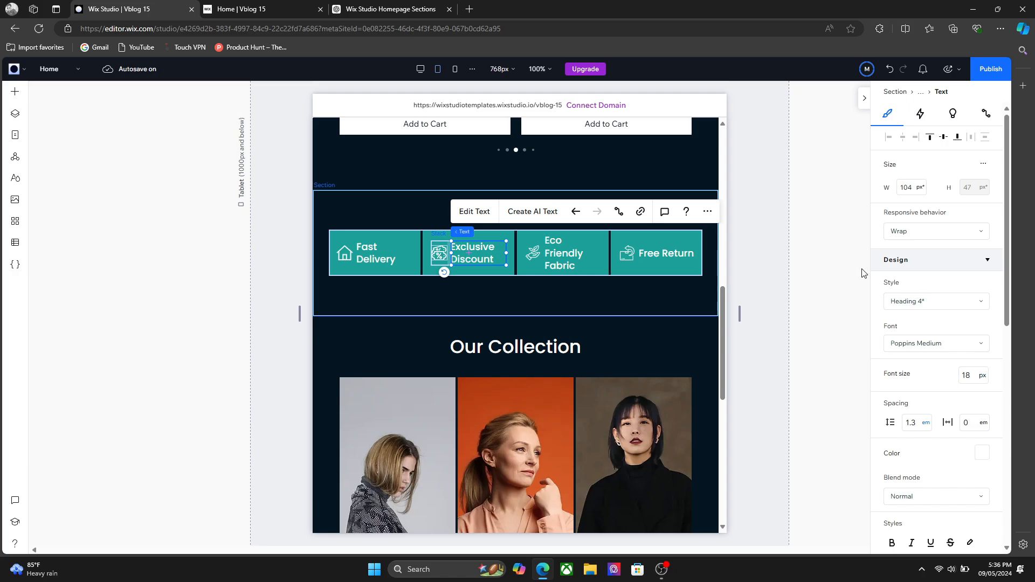
Increase the height of the feature cards' repeater items to about 98 px
click(642, 290)
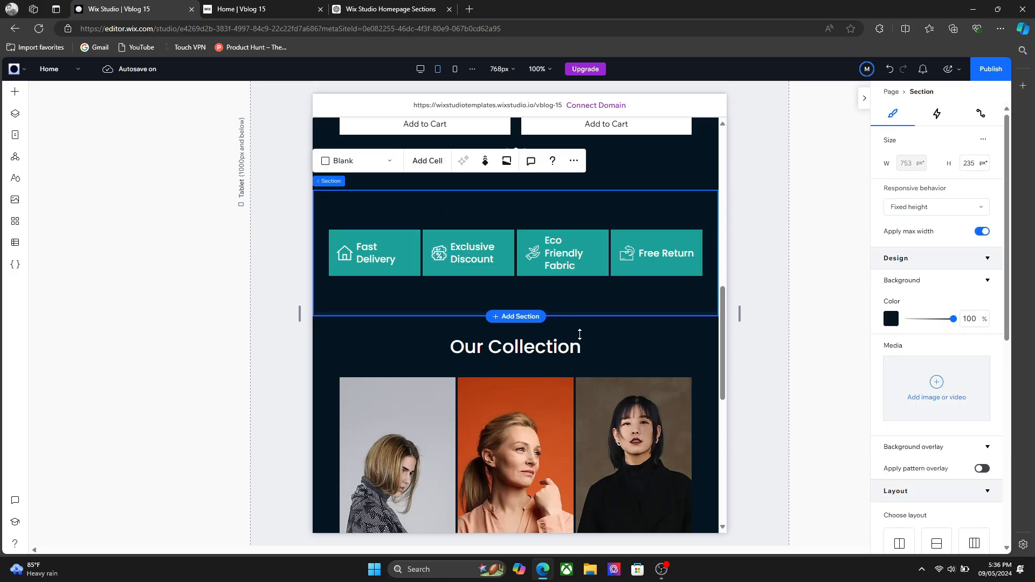
click(557, 254)
click(557, 267)
drag(563, 276, 560, 289)
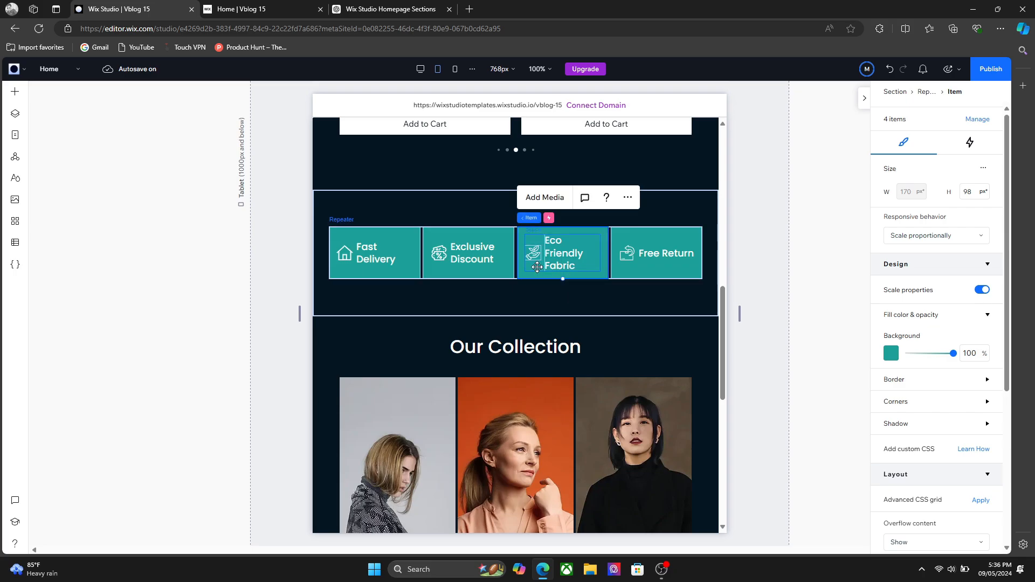
click(516, 300)
Widen The Exclusive Line text box in the Our Collection repeater to about 195 px
drag(724, 351, 711, 422)
click(619, 327)
click(624, 357)
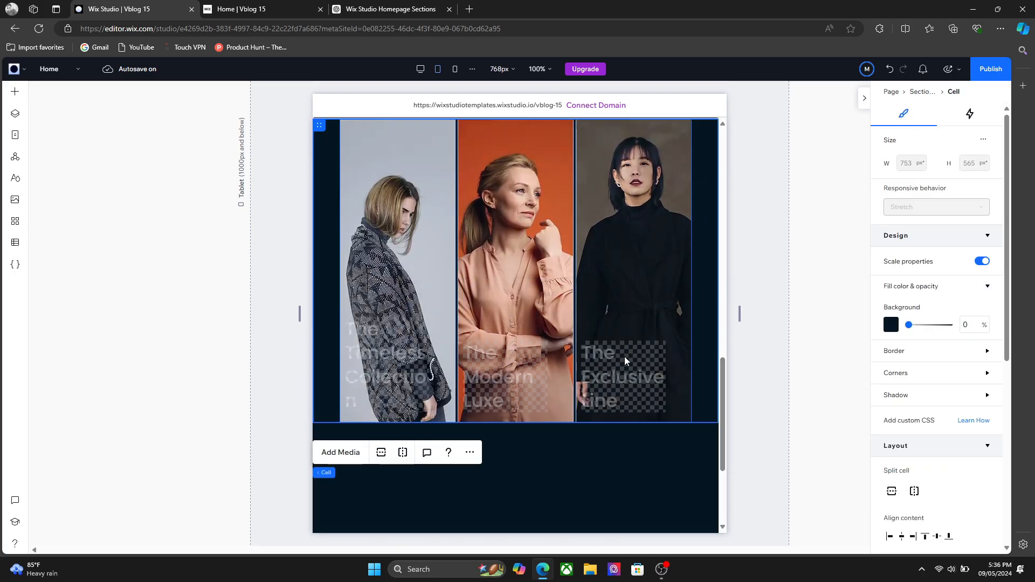
click(623, 360)
click(619, 365)
click(620, 365)
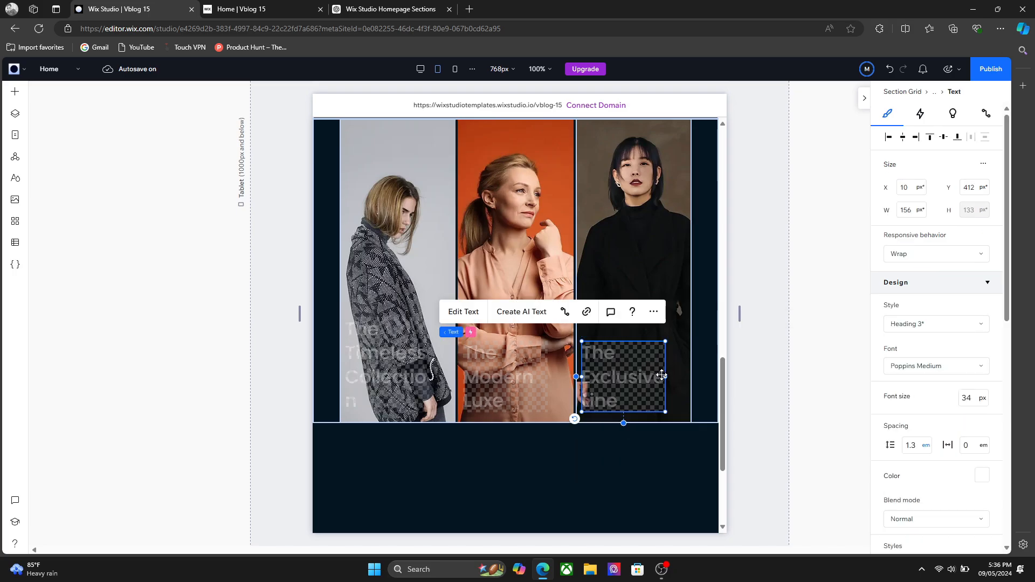
drag(666, 376, 688, 378)
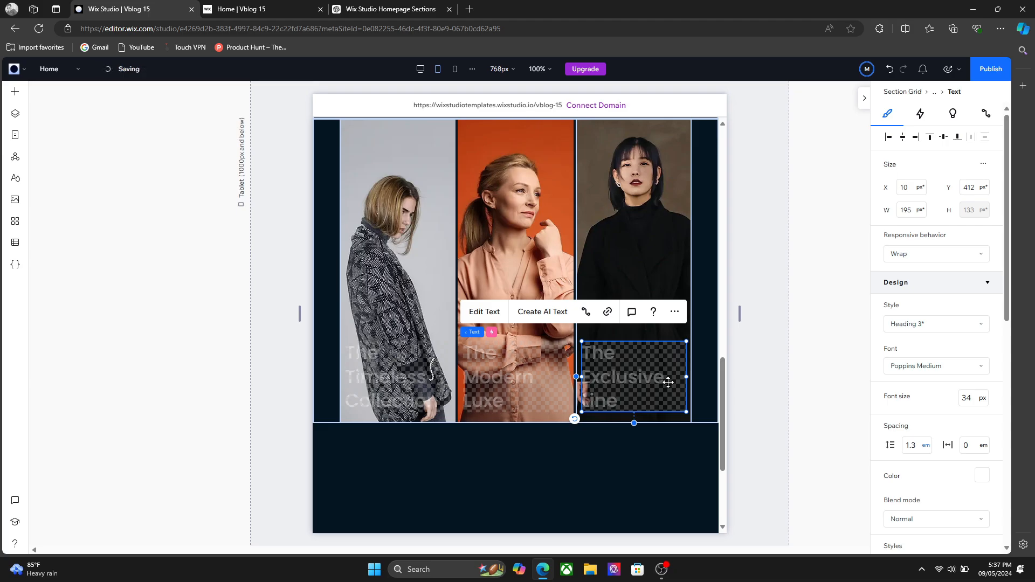
Switch to the mobile breakpoint and increase the height of the Get The Glow slideshow section to about 413 px
drag(723, 399, 746, 186)
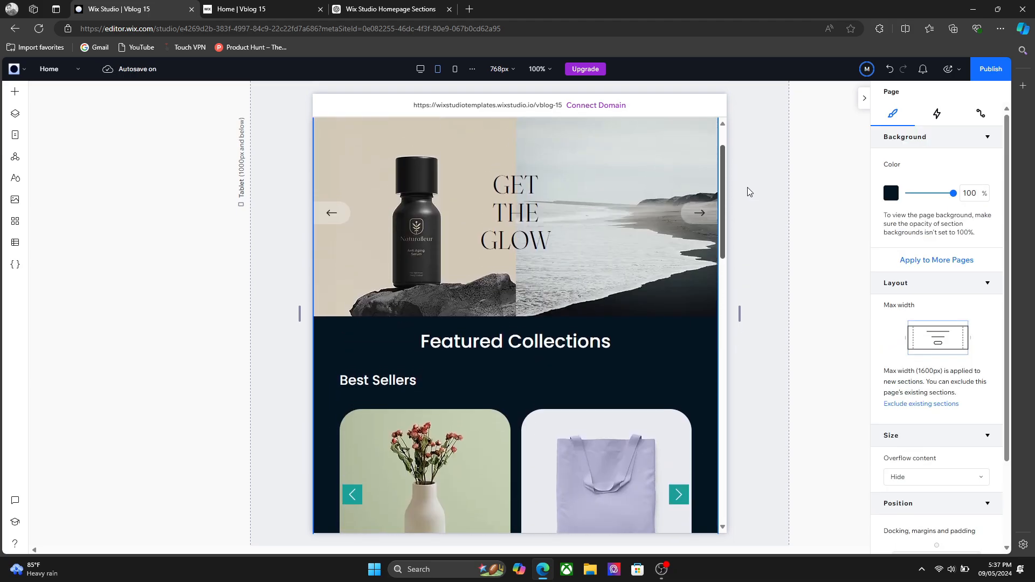
click(455, 68)
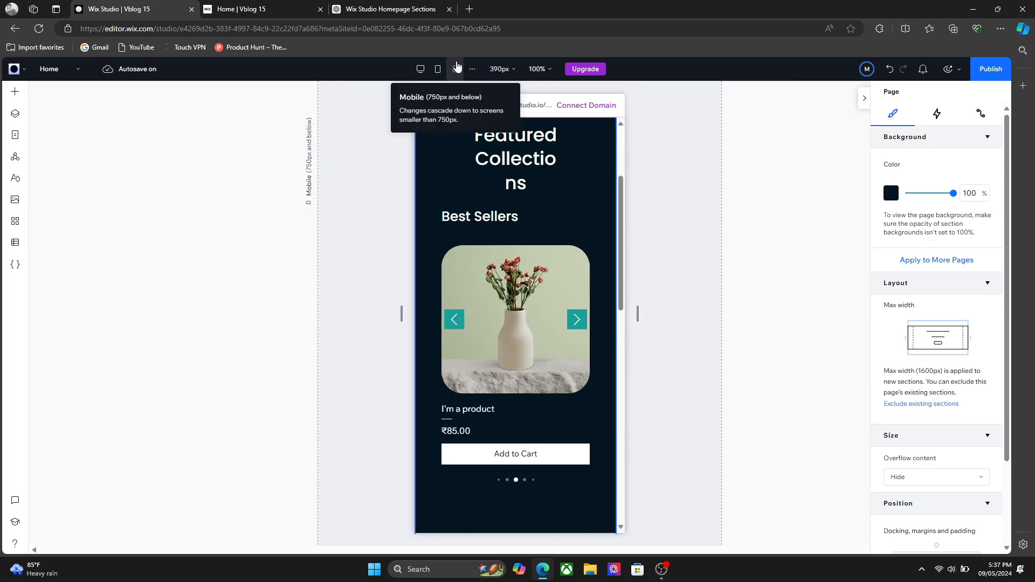
scroll(623, 168, up, 3)
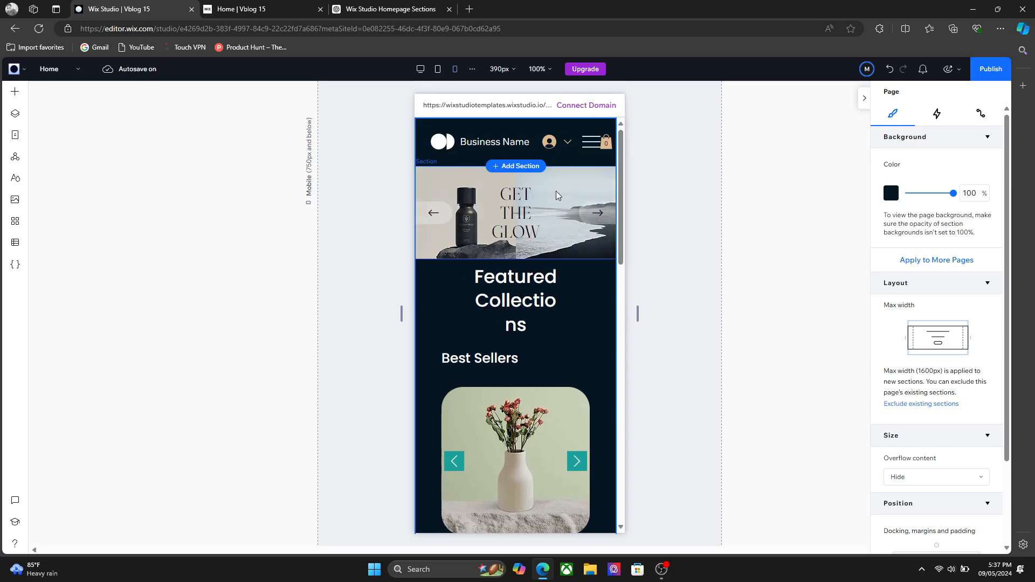
click(549, 210)
drag(561, 259, 561, 398)
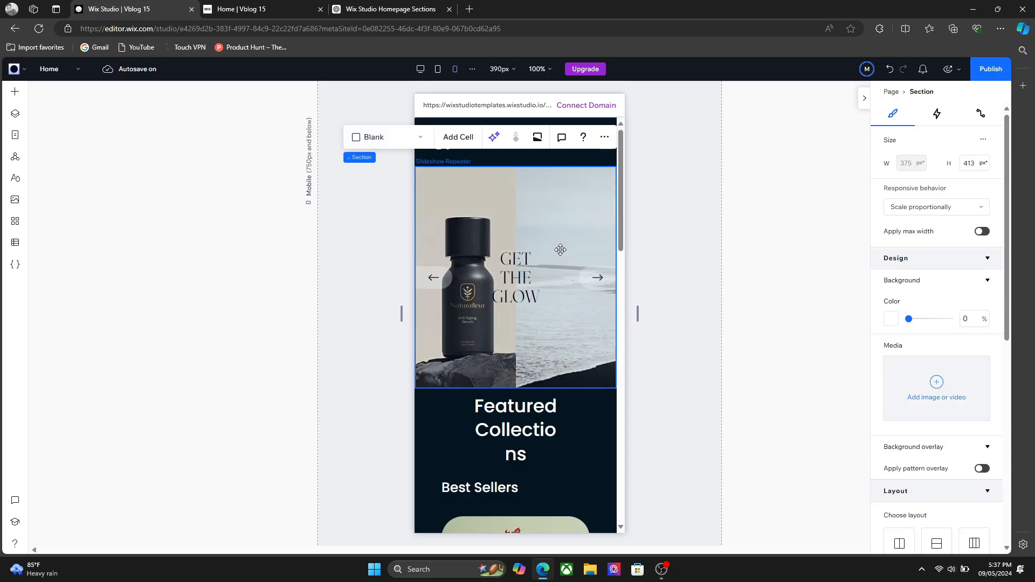
Widen the Featured Collections heading's text box to about 207 px and center it horizontally within its stack
click(556, 396)
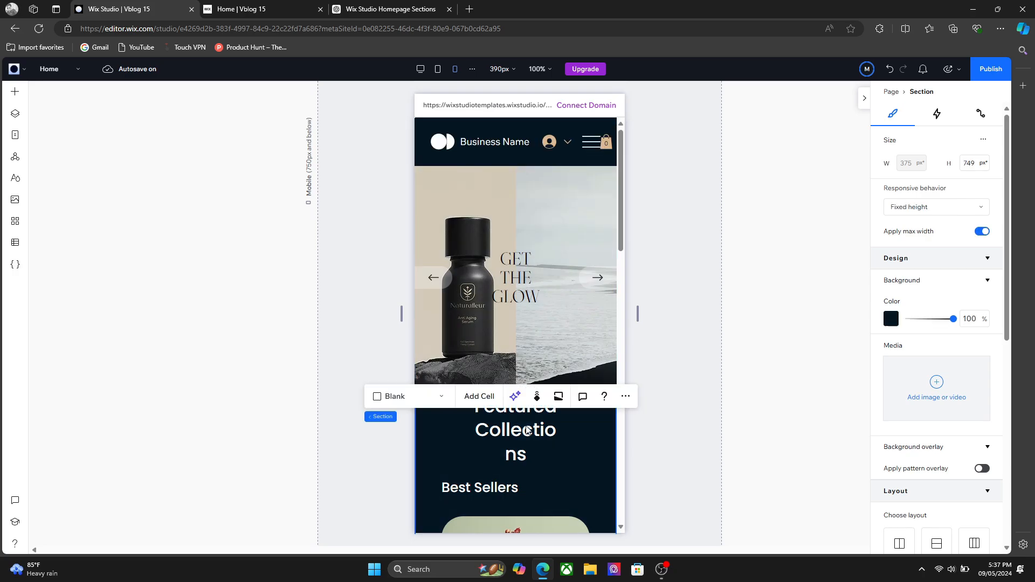
click(557, 427)
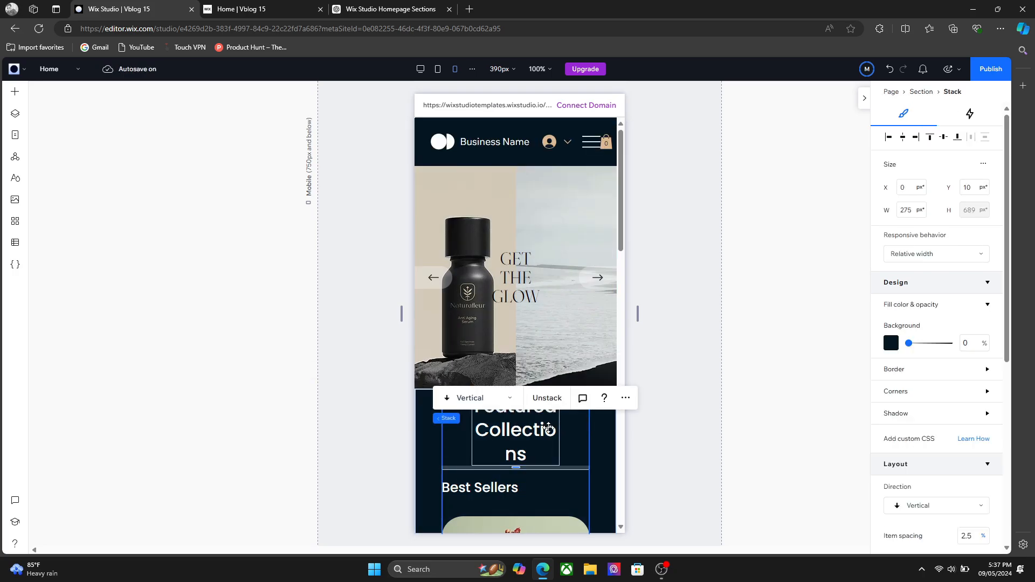
drag(561, 427, 583, 430)
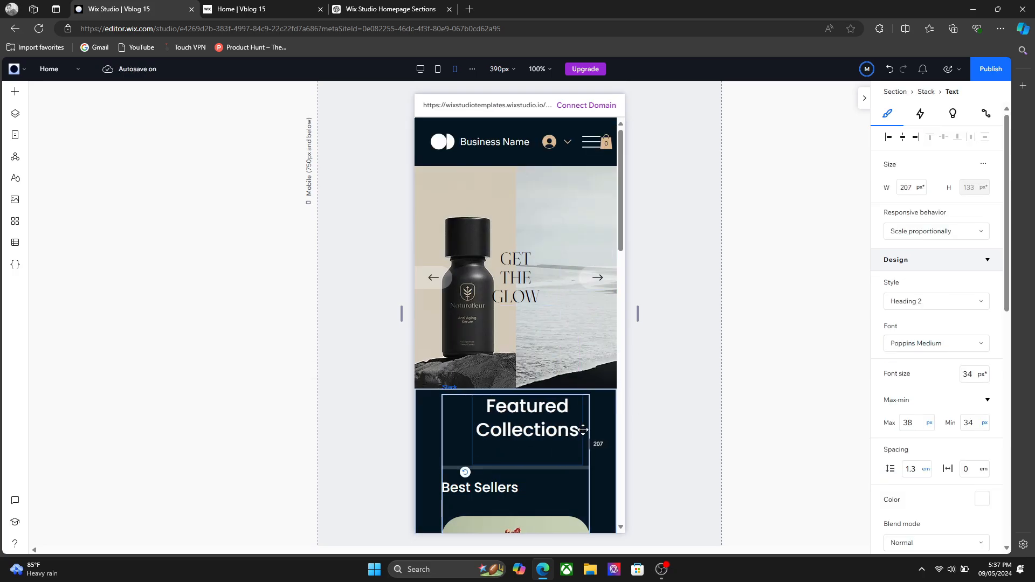
click(903, 139)
Change the feature cards repeater's display type to List for the mobile breakpoint
drag(622, 239, 600, 326)
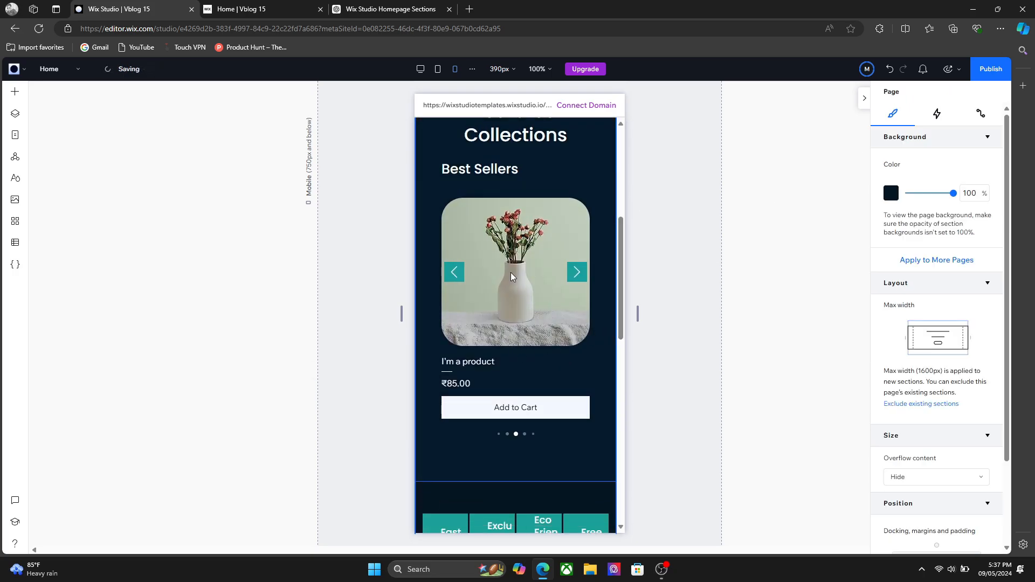
click(508, 196)
click(501, 212)
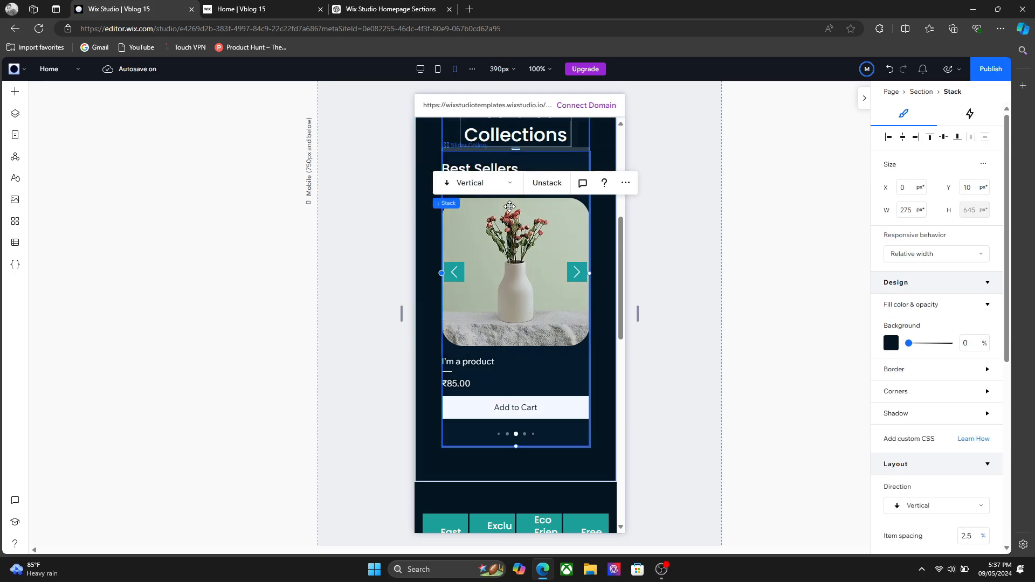
drag(622, 314, 606, 383)
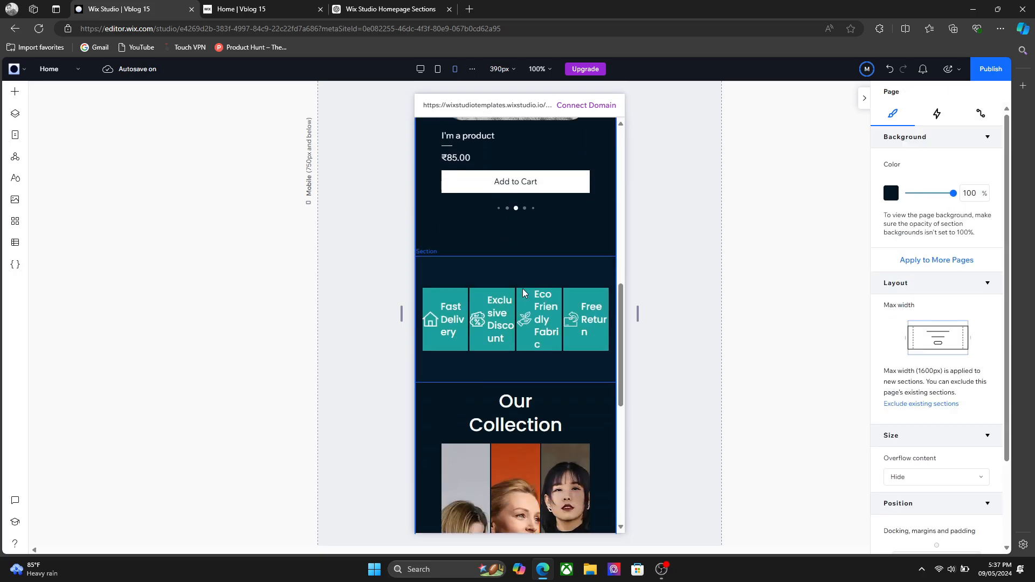
click(508, 286)
click(503, 289)
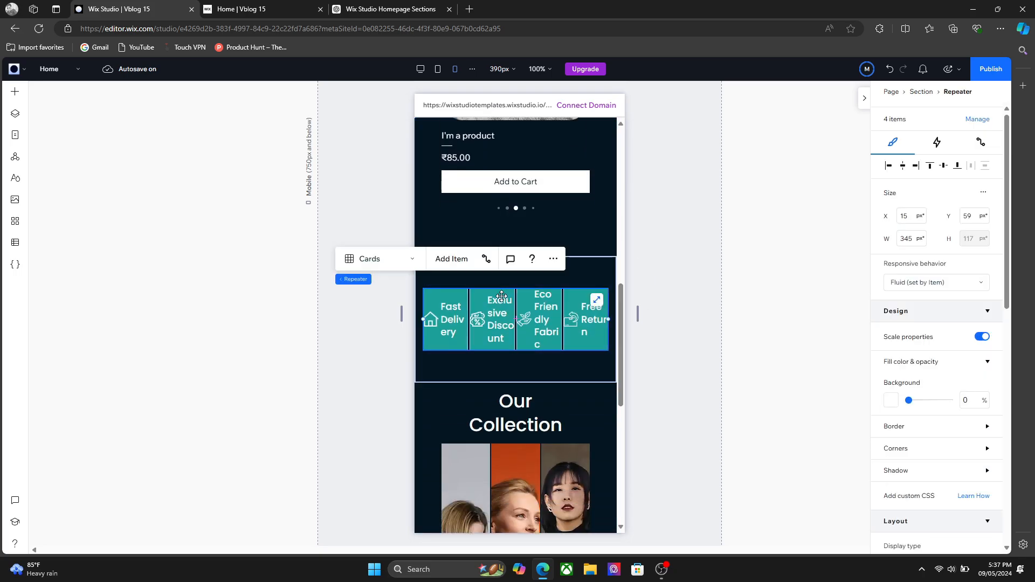
click(489, 283)
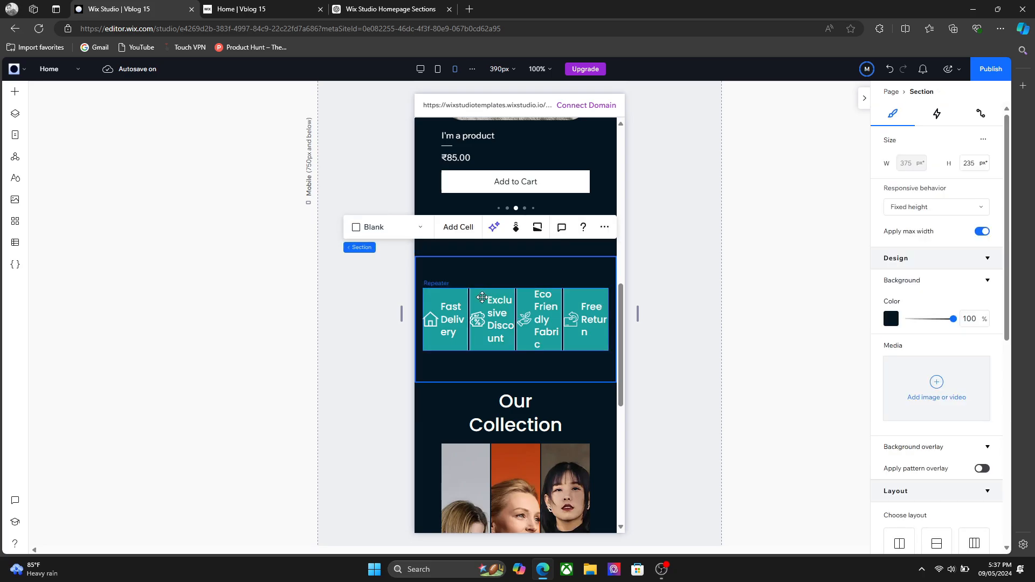
click(482, 297)
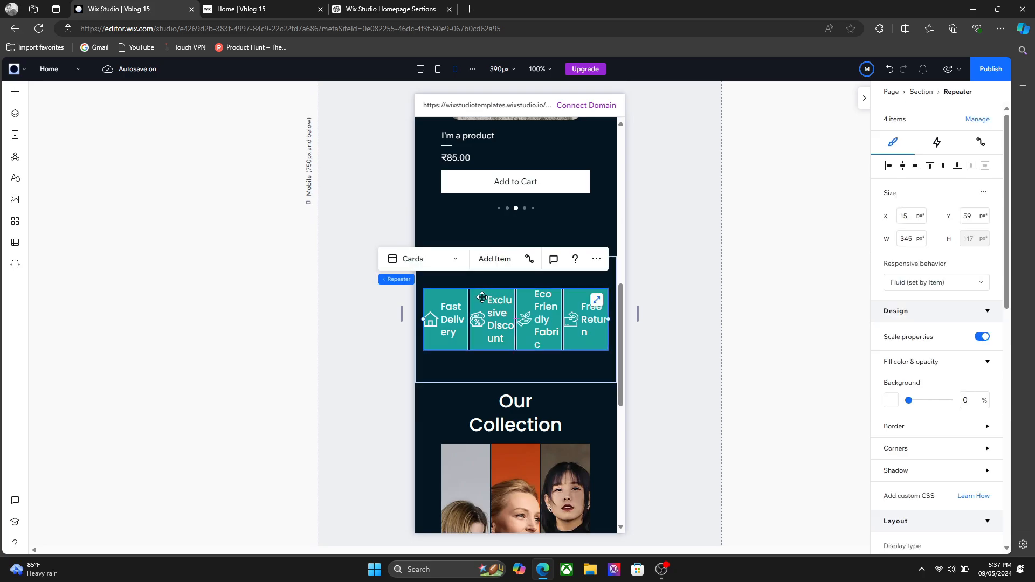
click(437, 263)
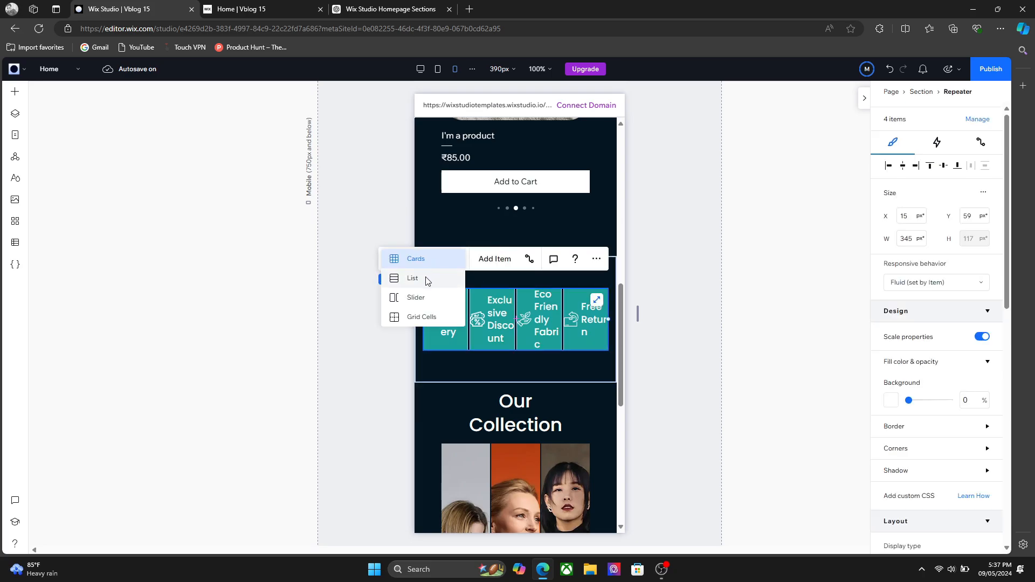
click(426, 277)
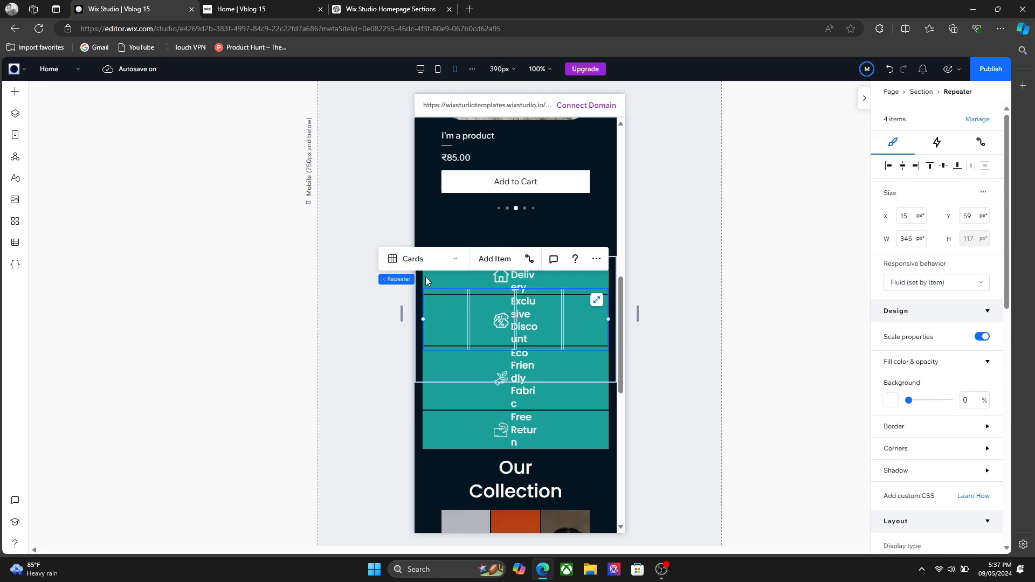
Widen the Fast Delivery text box in the feature repeater to about 138 px
click(509, 275)
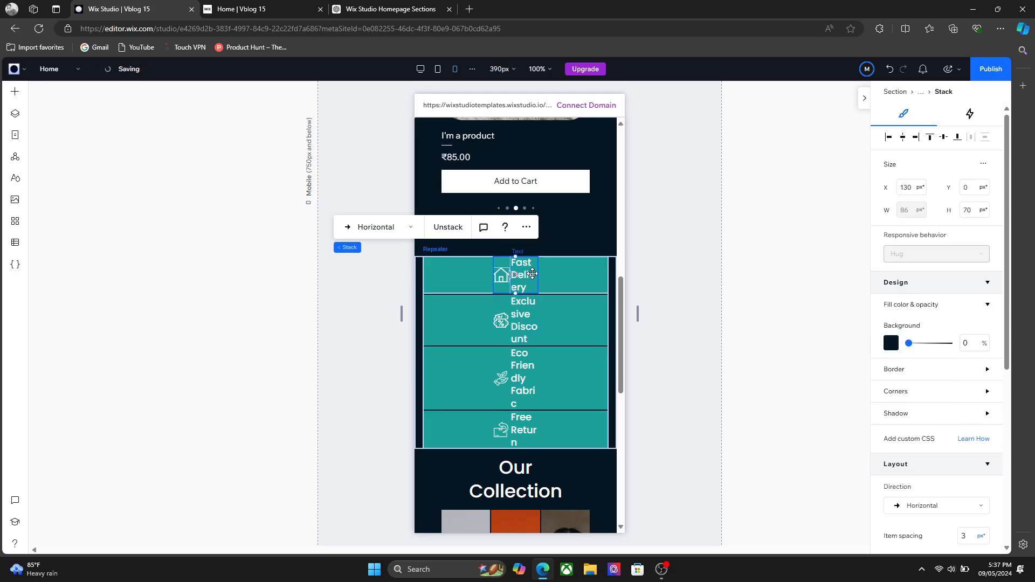
click(532, 274)
drag(538, 274, 583, 279)
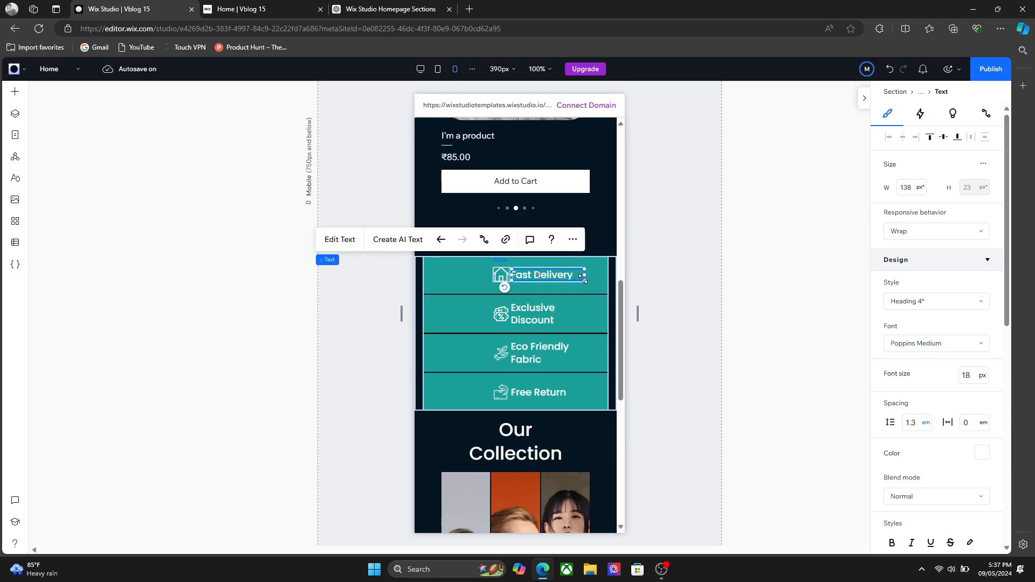
Center the Fast Delivery icon-and-text stack horizontally within its repeater item
click(442, 283)
click(503, 274)
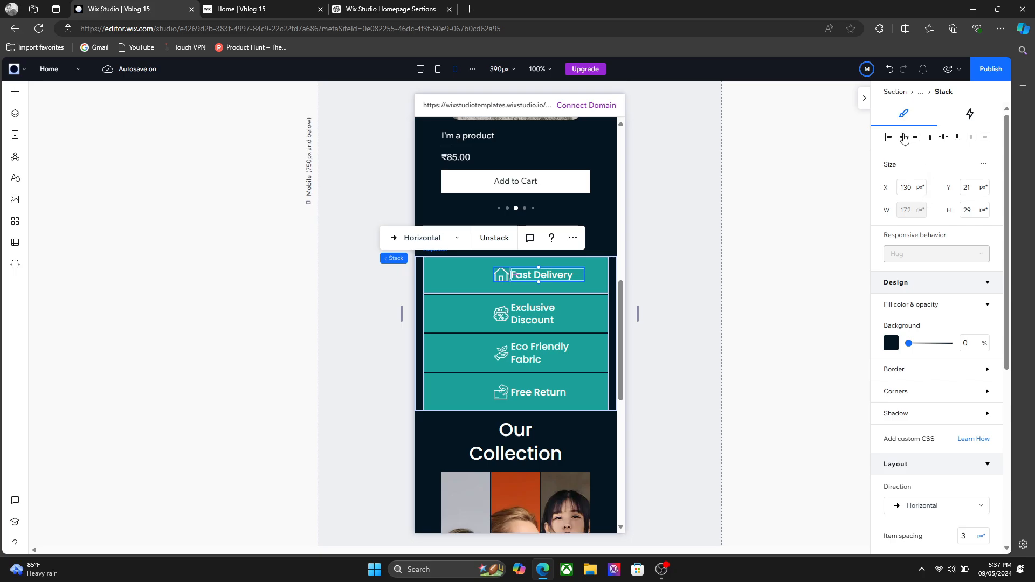
click(903, 139)
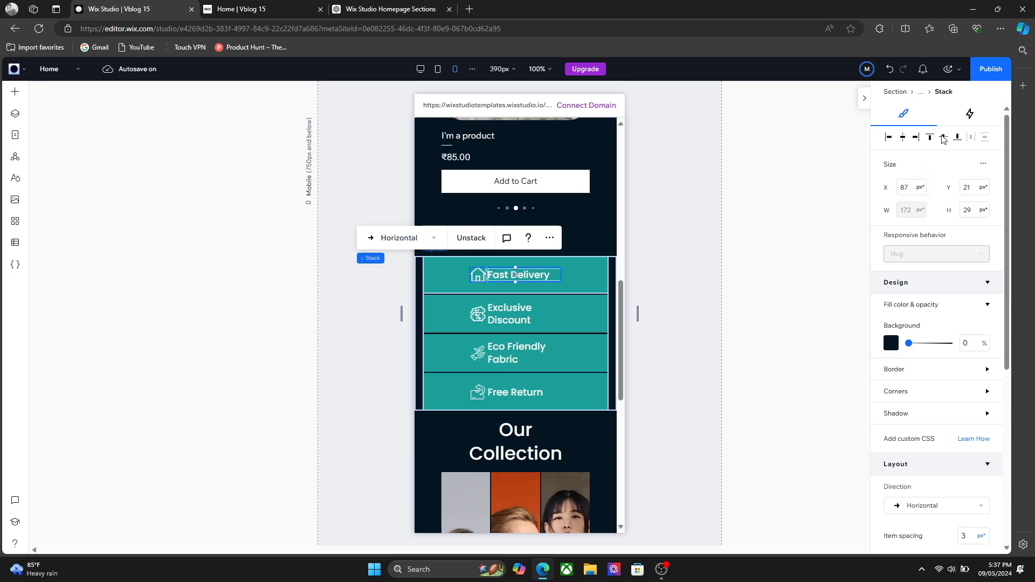
Widen the Exclusive Discount text to about 199 px so it fits on one line, and center its stack horizontally
click(515, 311)
click(515, 311)
drag(569, 313, 593, 318)
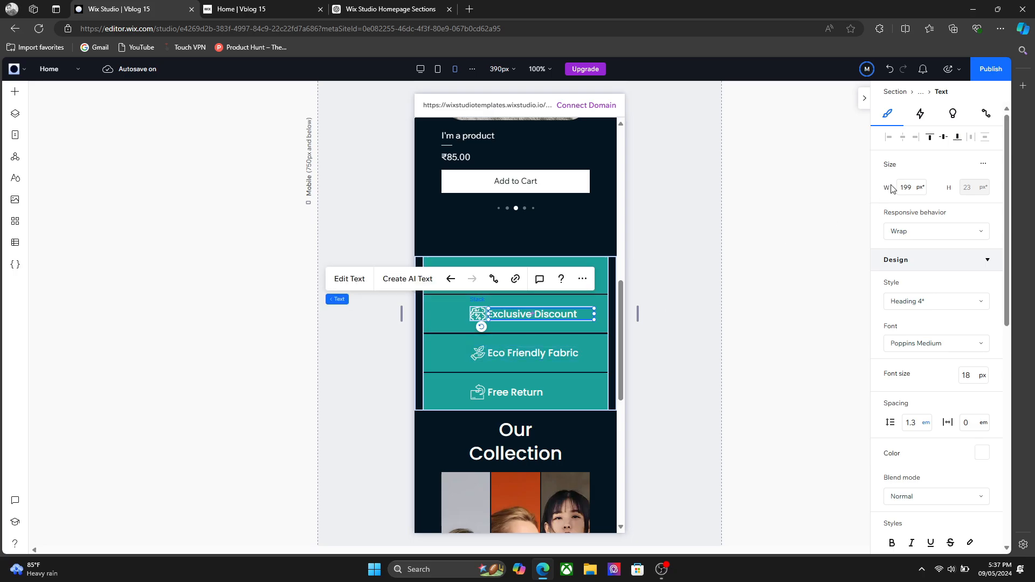
click(500, 327)
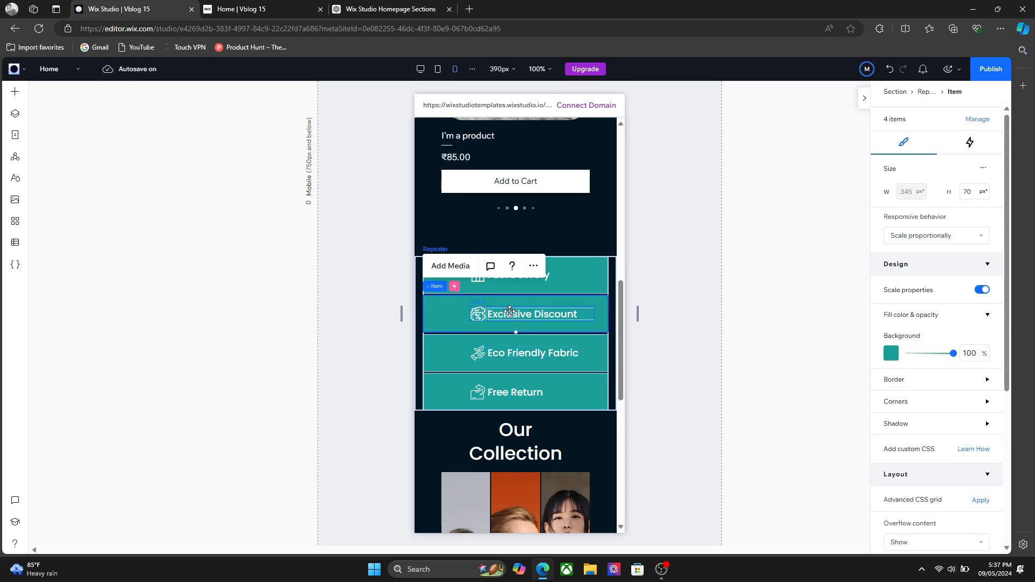
click(504, 316)
click(903, 137)
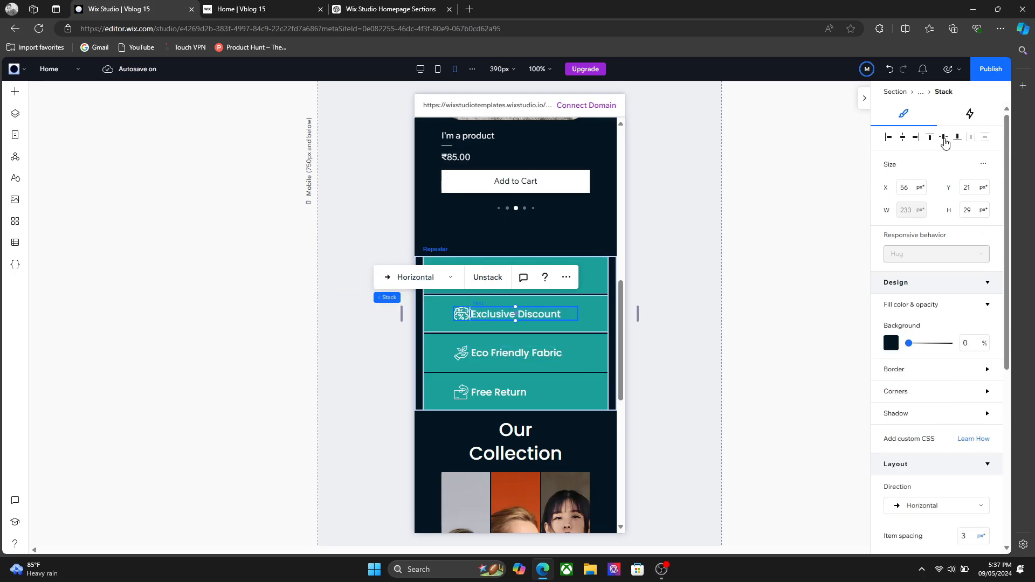
Enlarge the Exclusive Discount vector icon proportionally to a height of 38 px
click(461, 313)
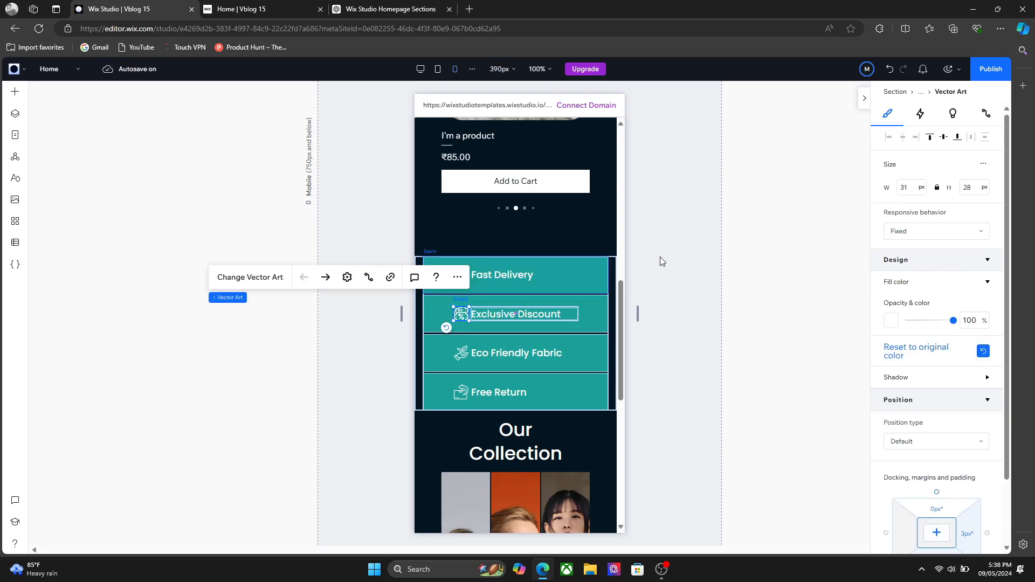
click(906, 187)
key(Return)
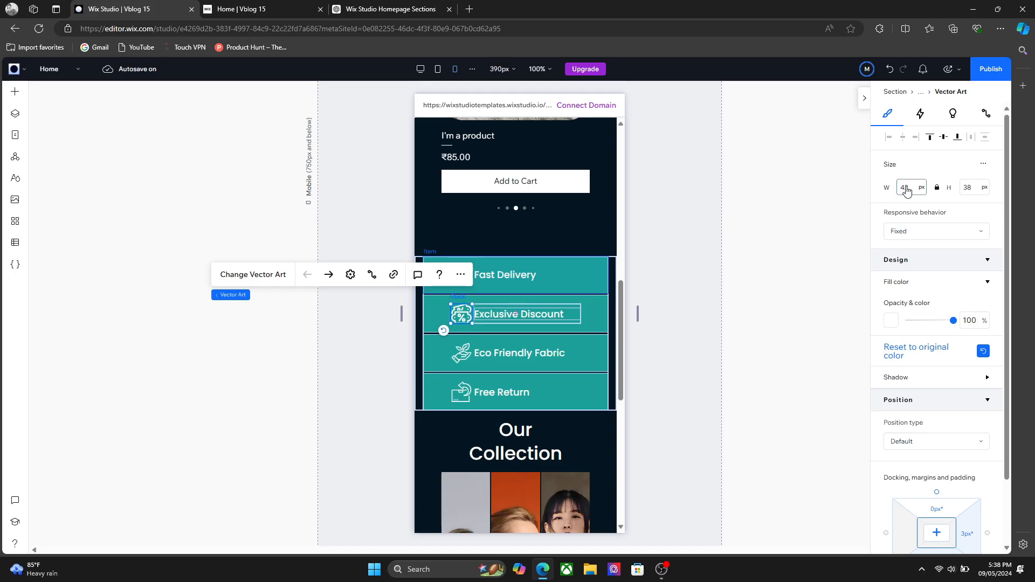
click(468, 351)
click(619, 312)
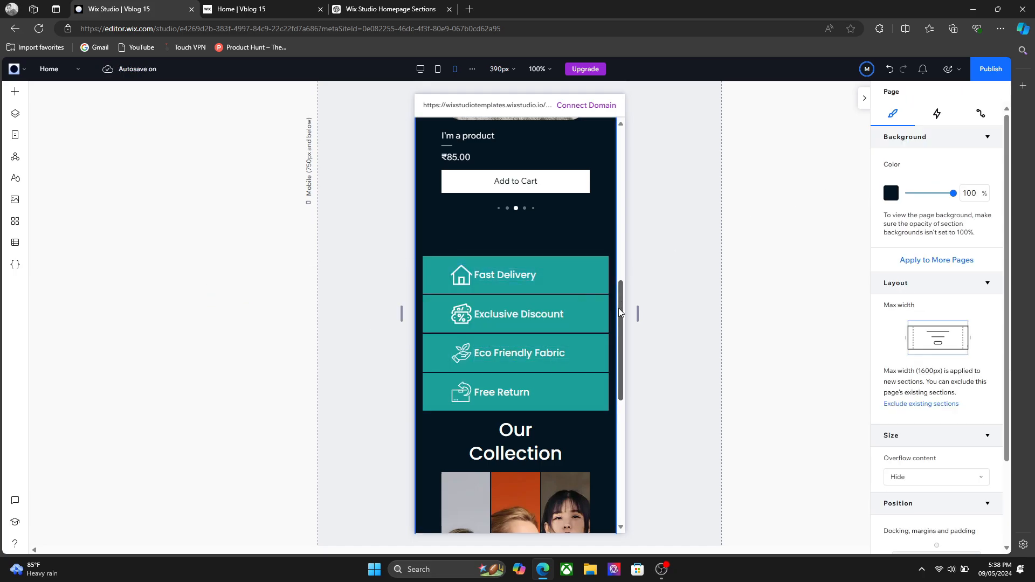
Set the item spacing between icon and text in the Exclusive Discount stack to 10 px
scroll(618, 312, down, 1)
click(464, 272)
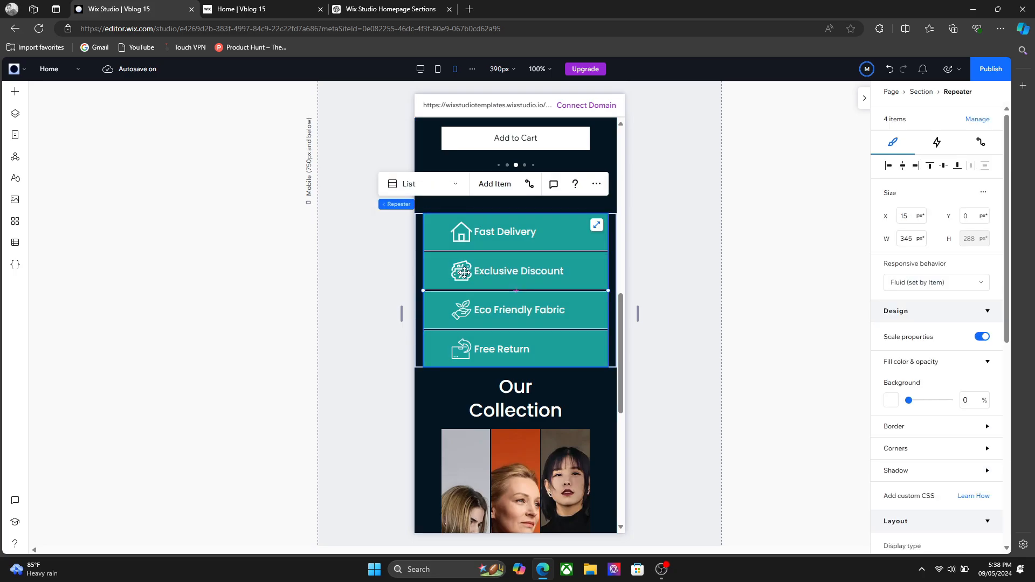
click(465, 272)
click(464, 273)
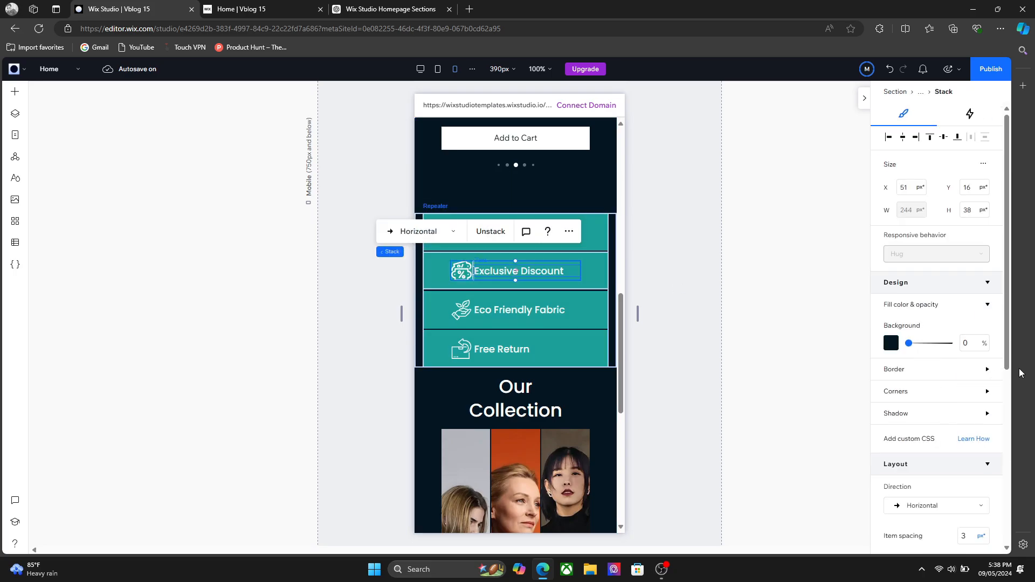
scroll(1009, 372, down, 2)
click(963, 438)
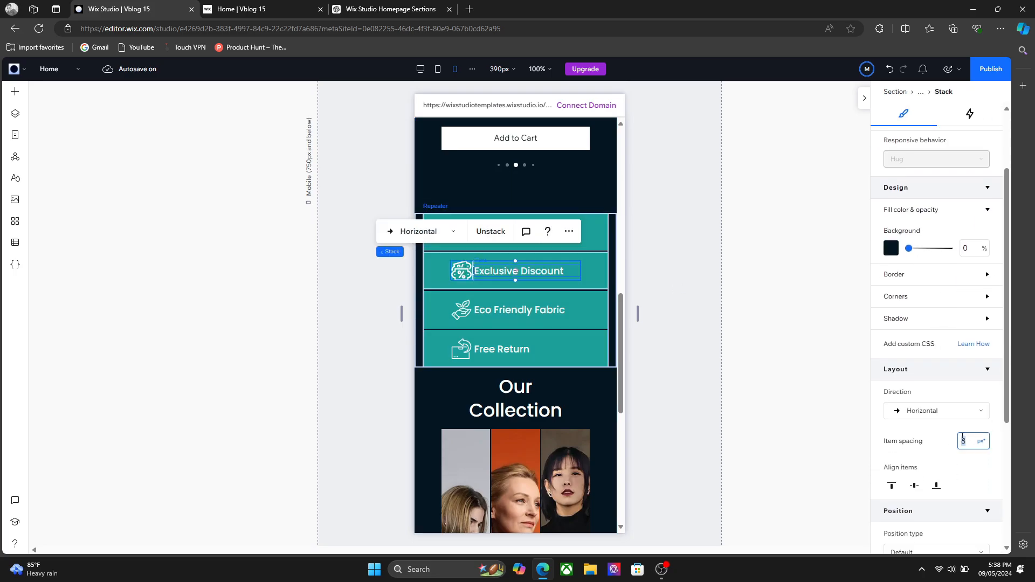
text(10)
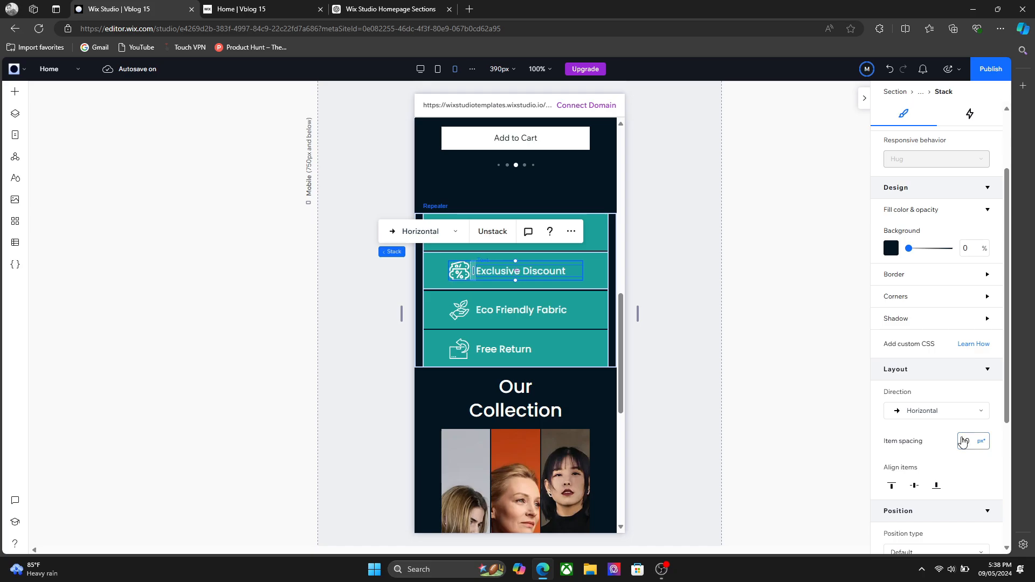
key(Return)
click(615, 387)
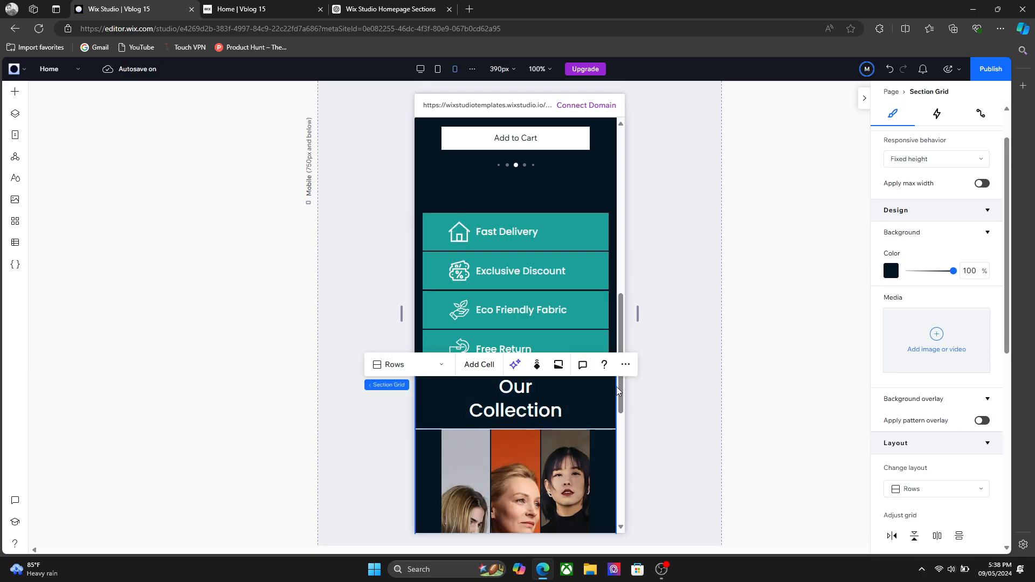
Change the Our Collection repeater's display type from cards to a list
scroll(616, 387, down, 3)
click(543, 387)
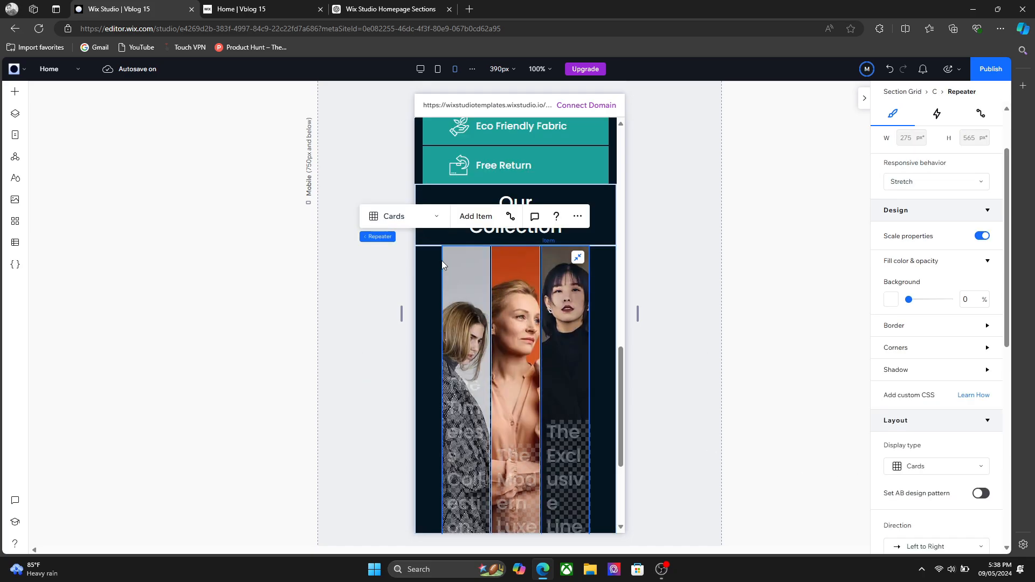
click(404, 216)
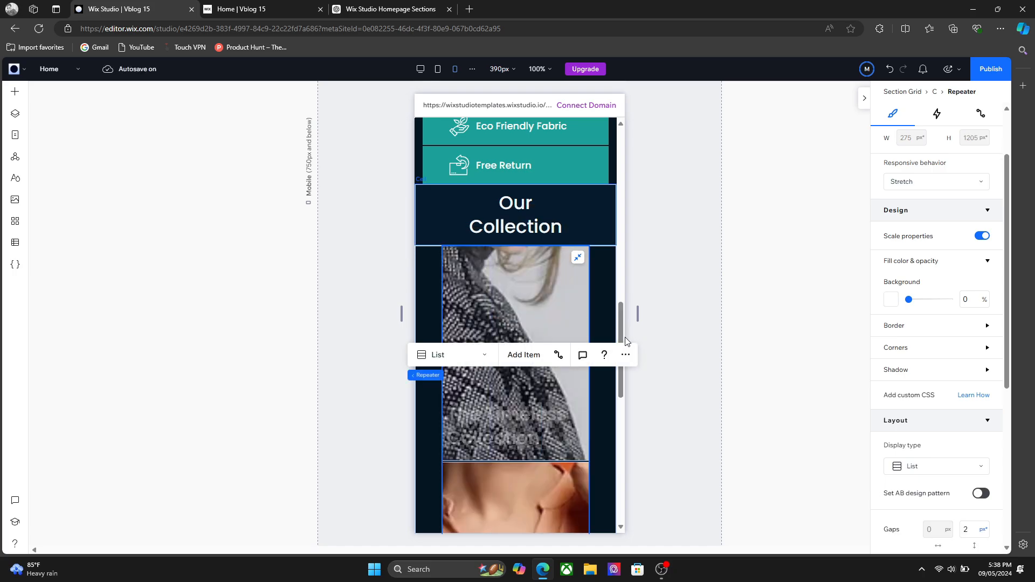
click(606, 430)
click(620, 410)
drag(619, 410, 631, 328)
Set the top margin of the Our Collection repeater to 40 px
click(547, 302)
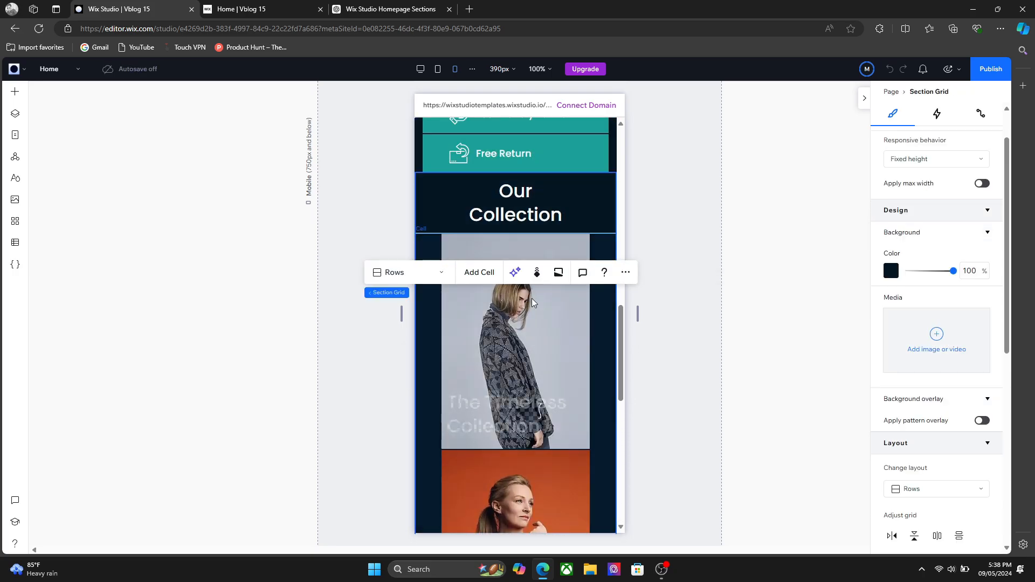
click(548, 295)
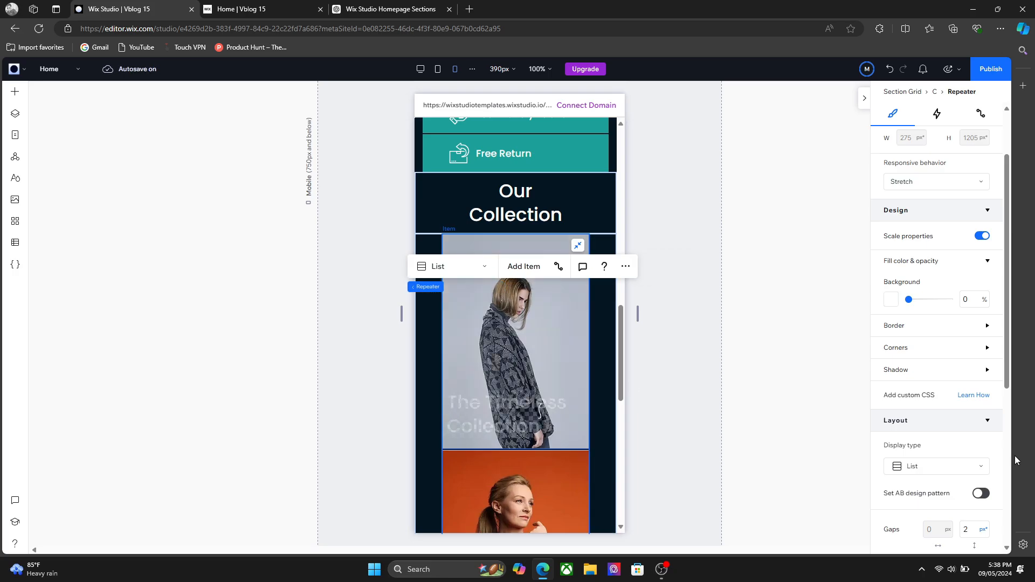
scroll(1007, 456, down, 5)
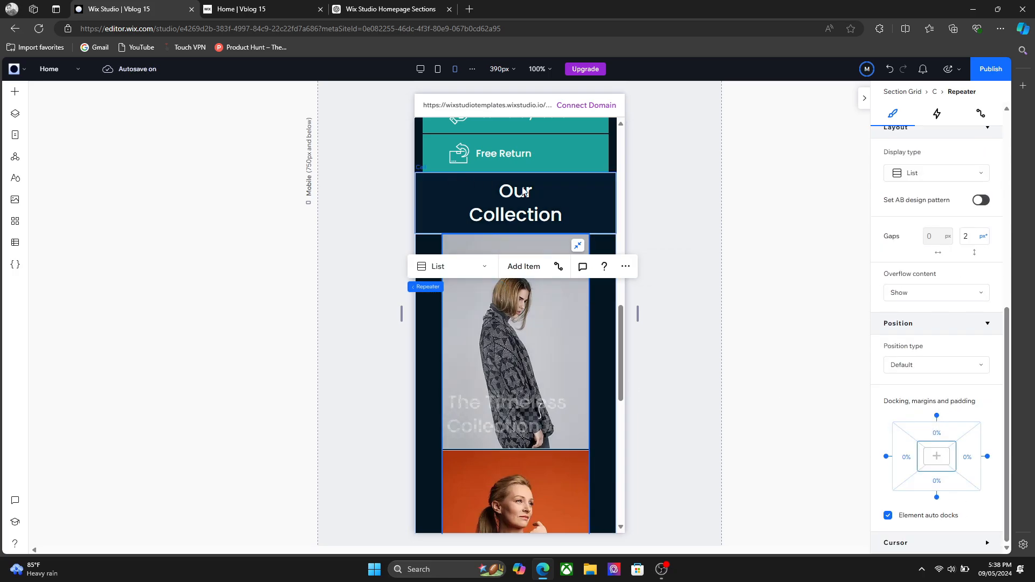
click(945, 439)
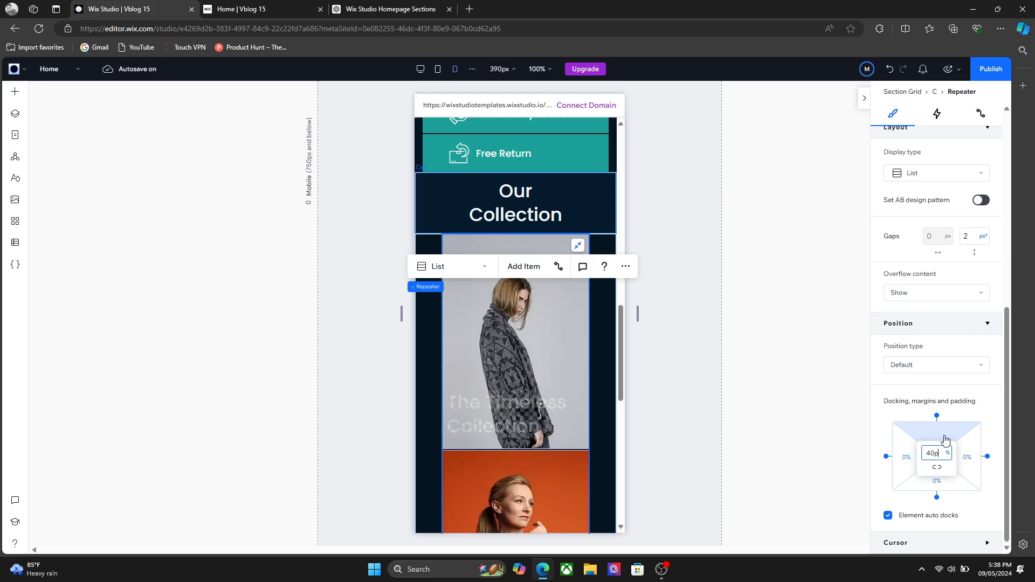
key(Return)
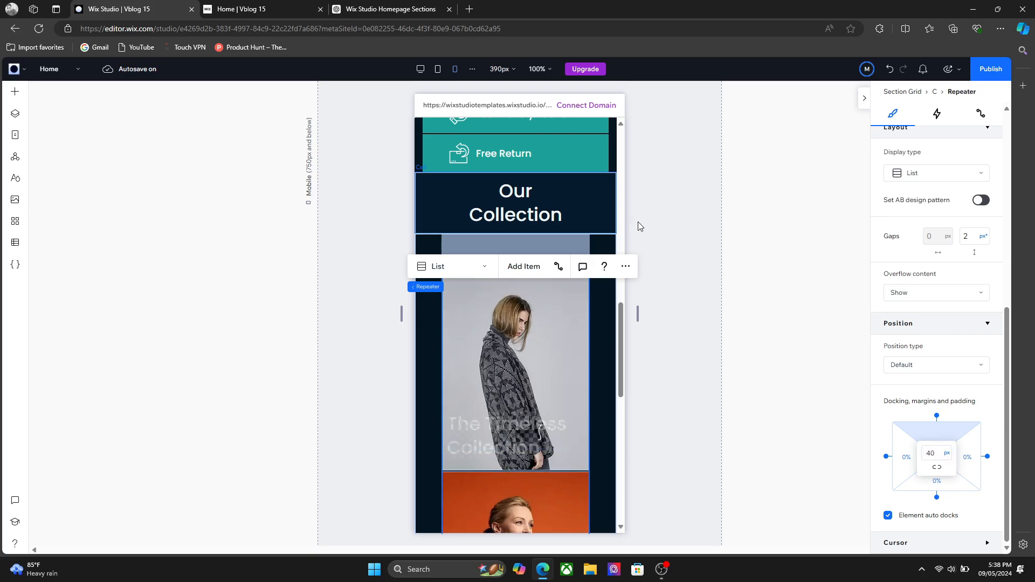
click(590, 208)
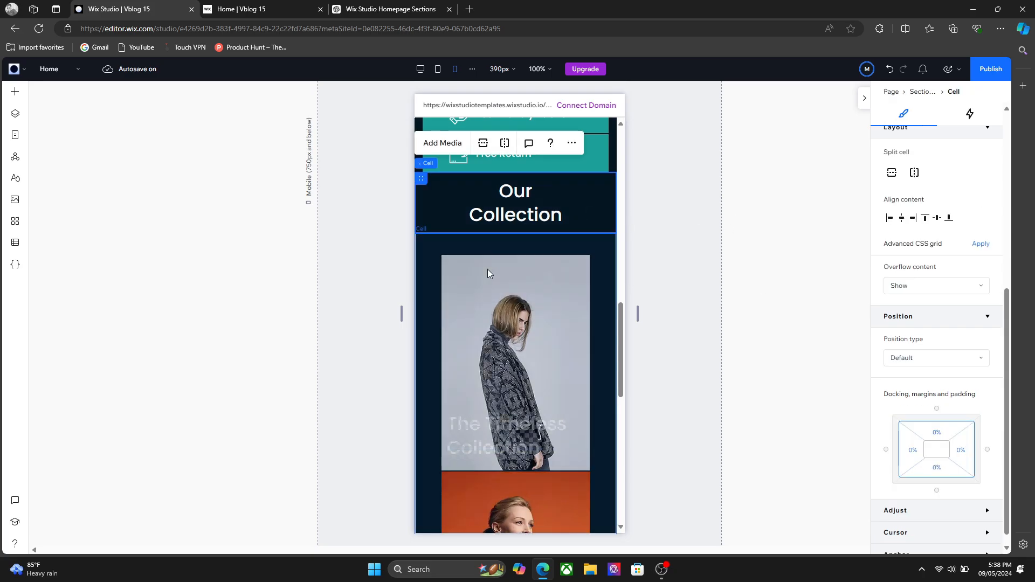
Set the left padding of the cell containing the collection images to 20 px
click(522, 274)
click(522, 274)
click(522, 274)
click(550, 346)
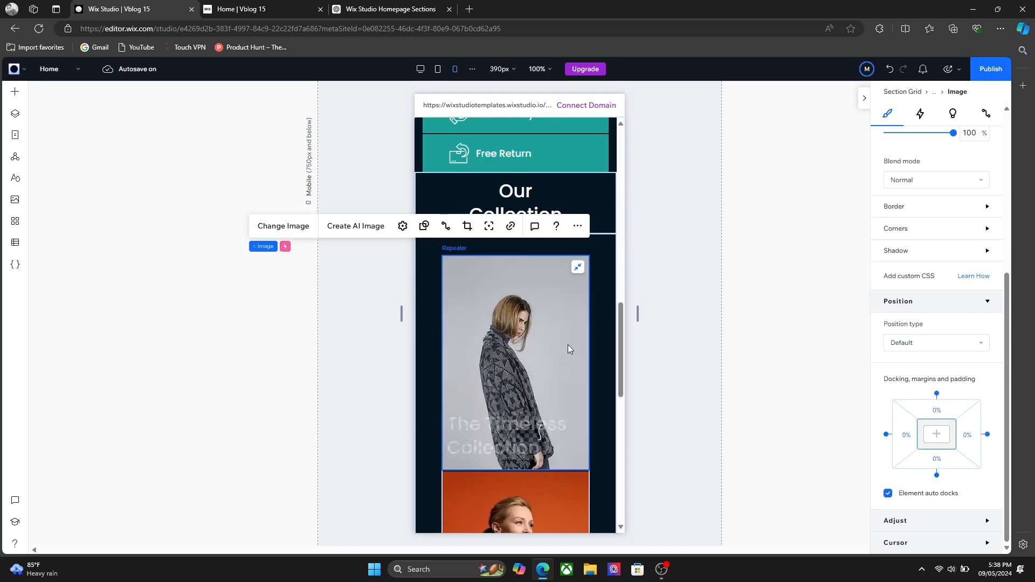
click(554, 245)
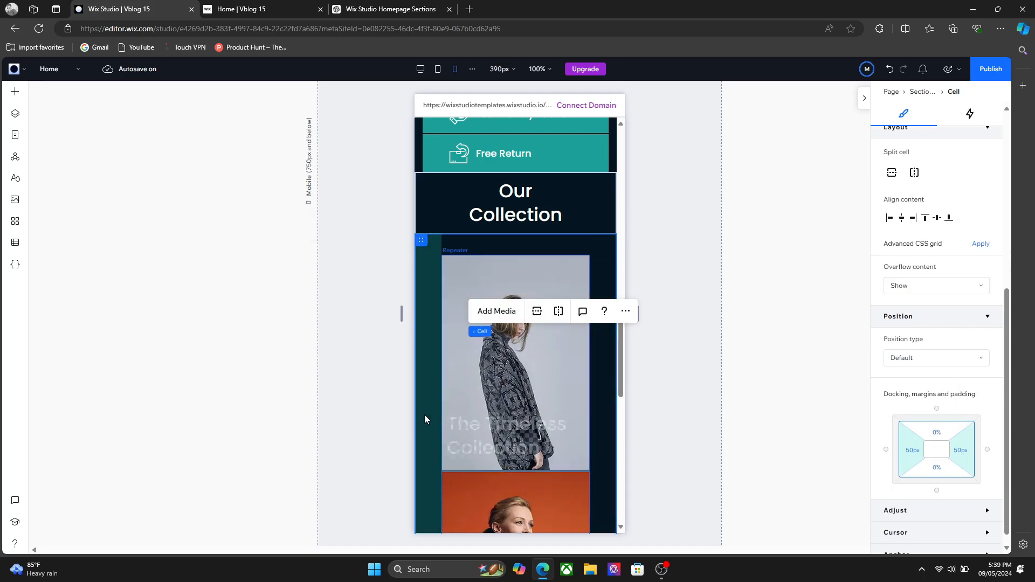
click(911, 458)
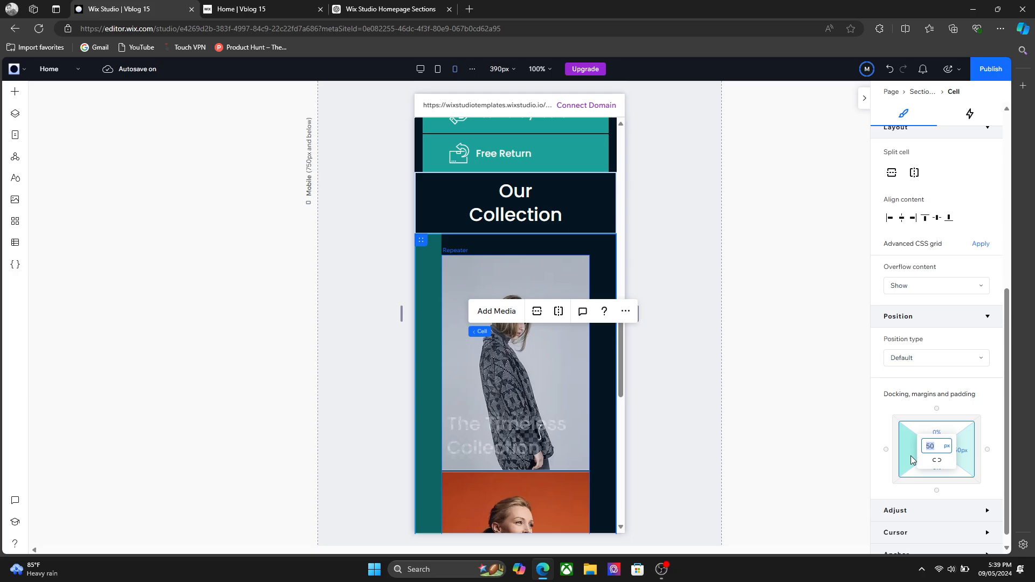
text(20)
key(Return)
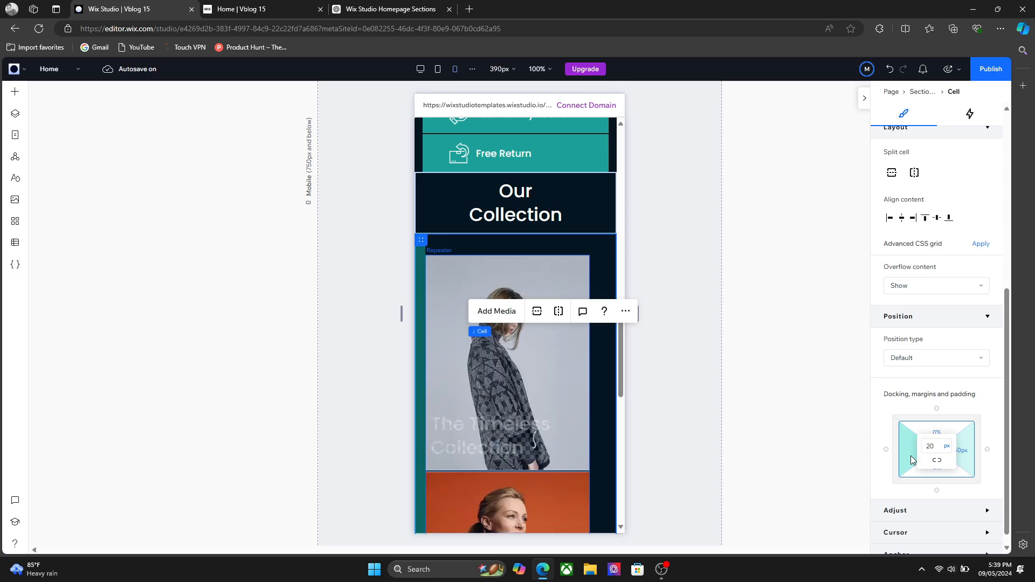
Set the right padding of the collection images' cell to 20 px
click(963, 442)
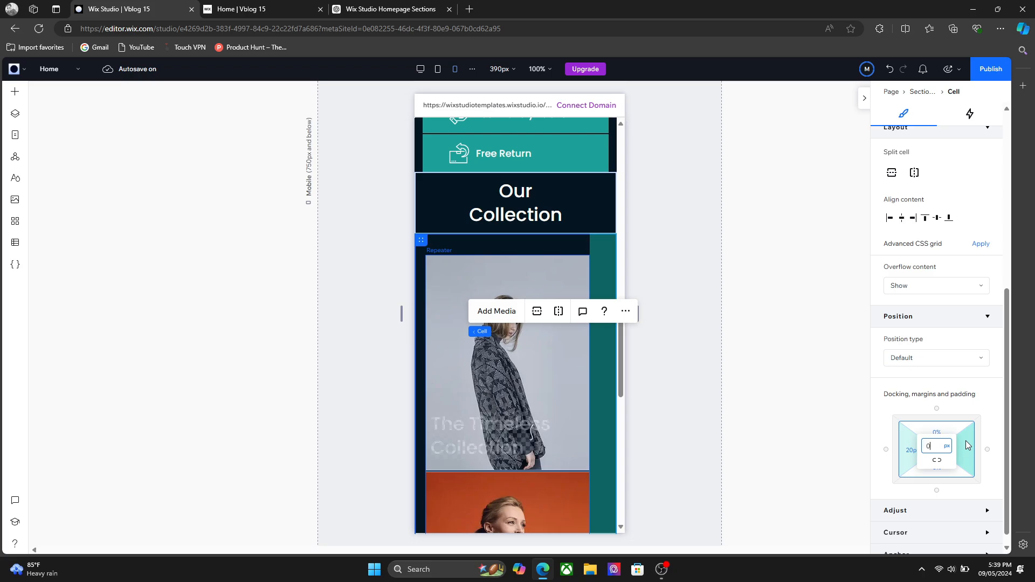
text(0)
key(Return)
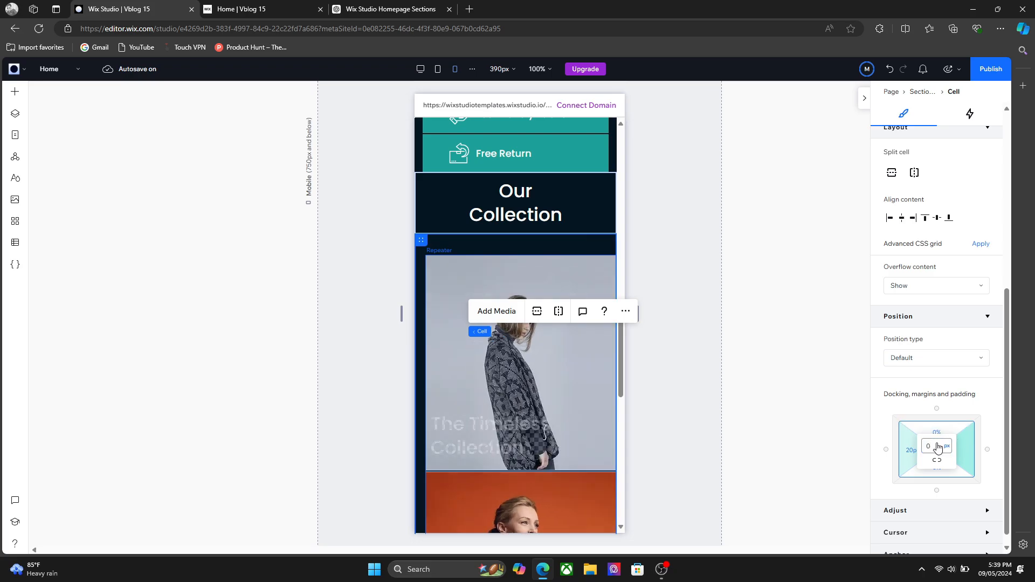
click(938, 448)
text(20)
key(Return)
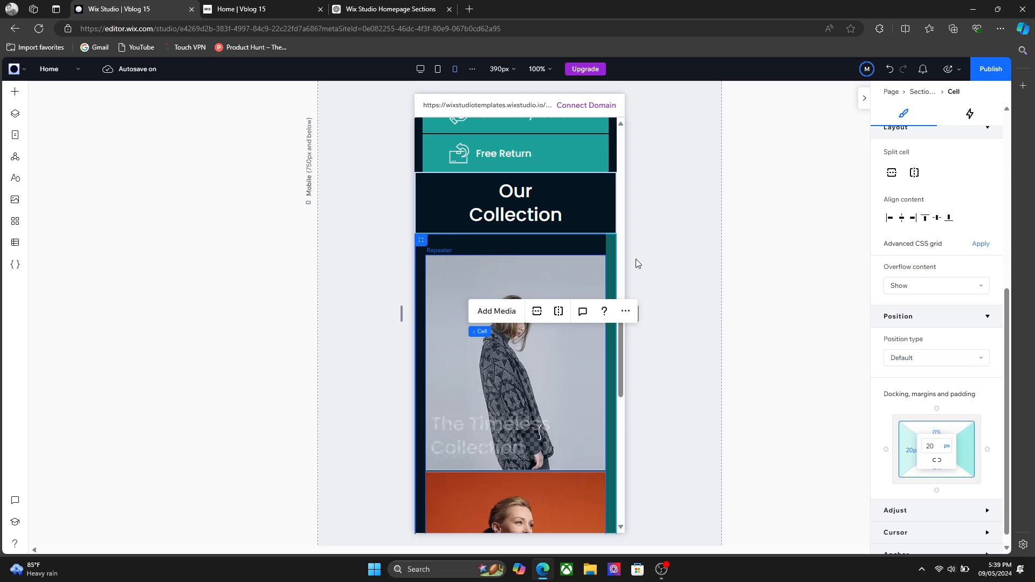
click(599, 212)
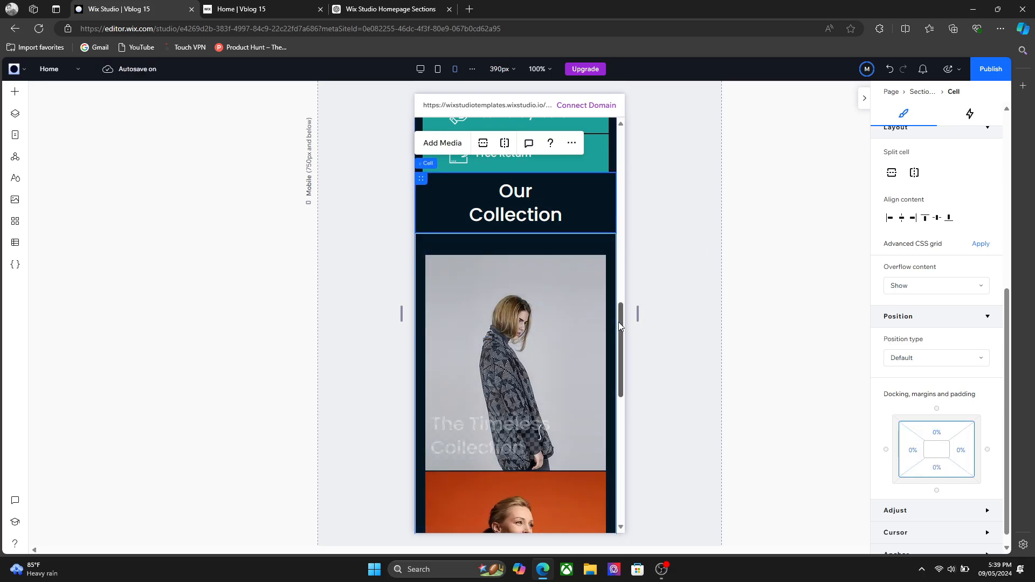
Generate a responsive mobile design with AI for the section holding the four service features, and preview it
drag(619, 322, 659, 177)
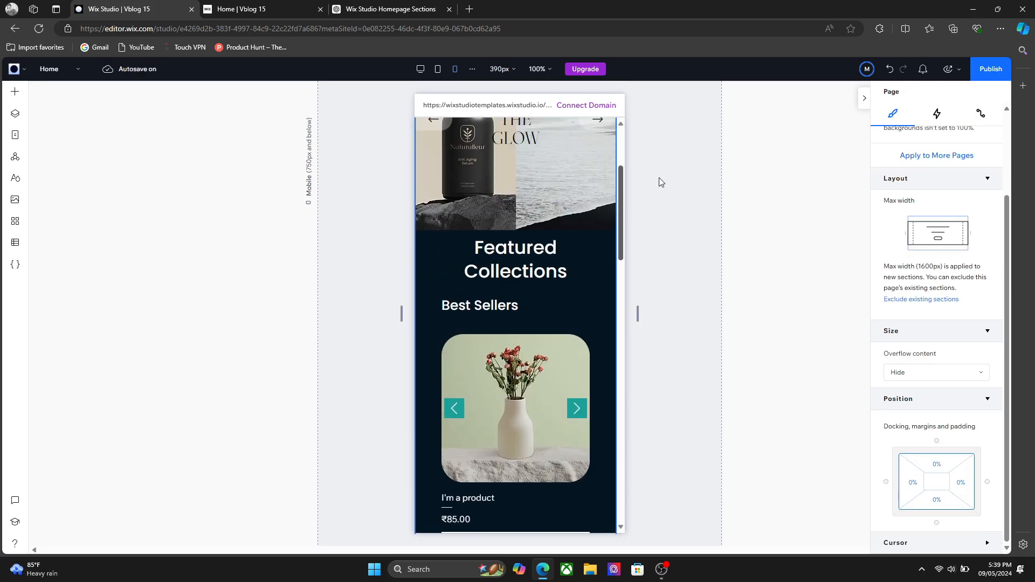
scroll(663, 136, up, 5)
scroll(662, 143, down, 10)
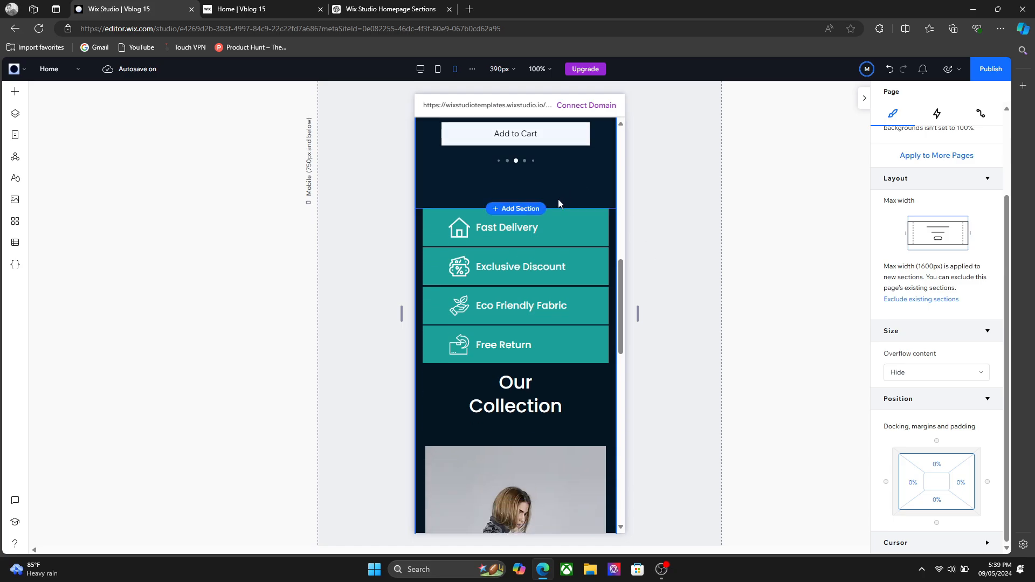
click(568, 222)
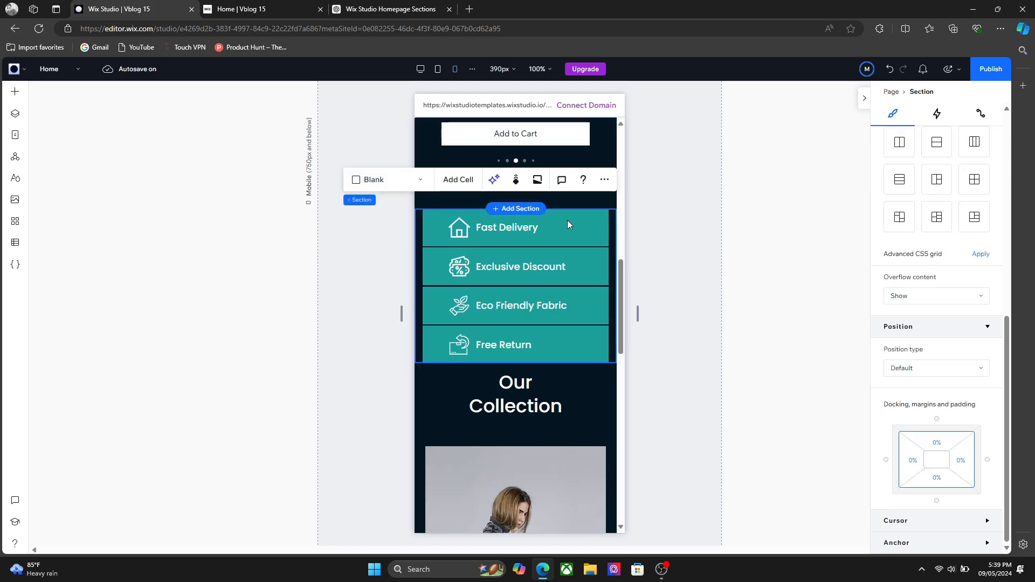
click(494, 181)
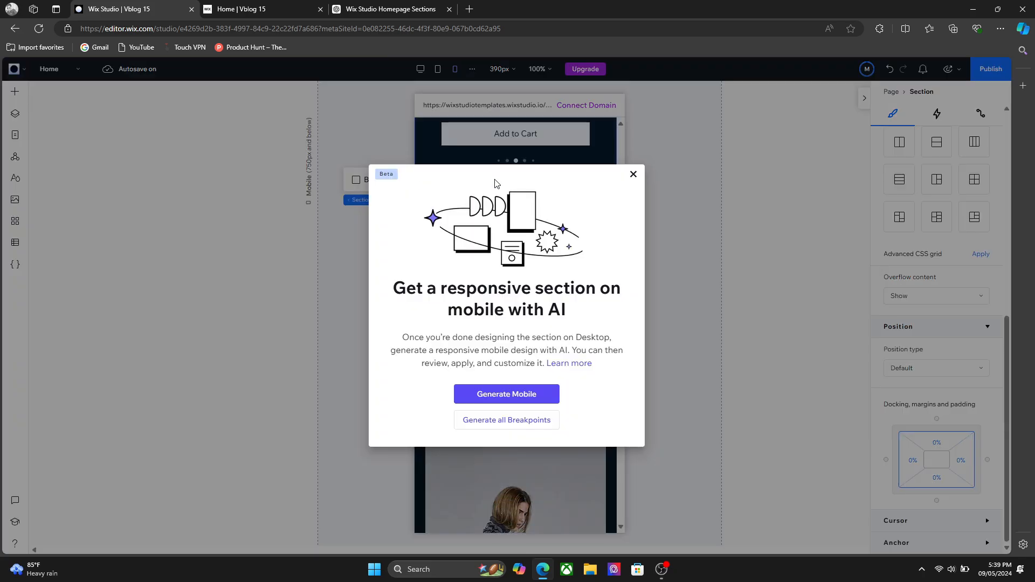
click(535, 391)
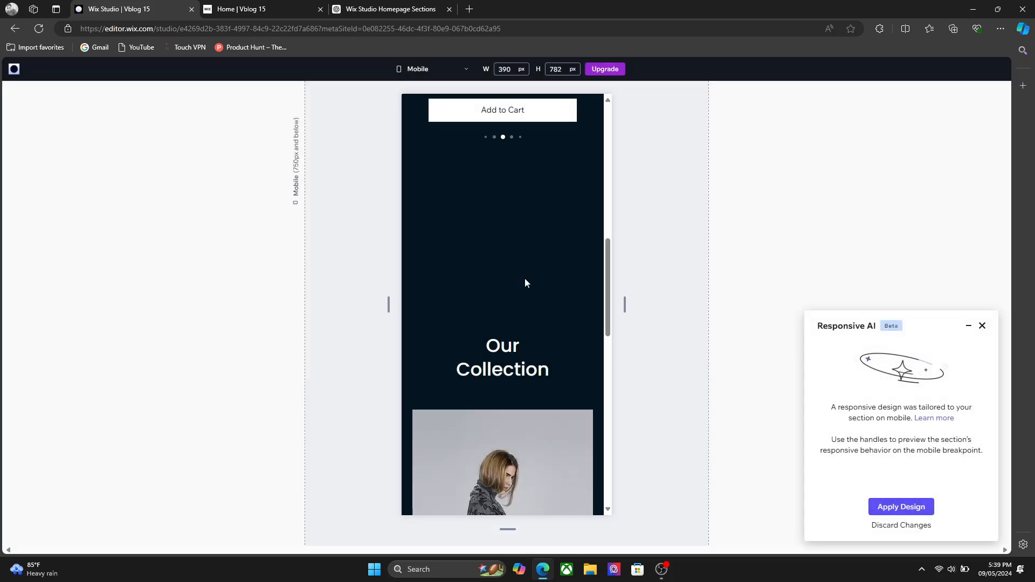
mouse_move(606, 260)
mouse_down()
mouse_move(637, 140)
mouse_move(609, 192)
mouse_move(609, 257)
mouse_up()
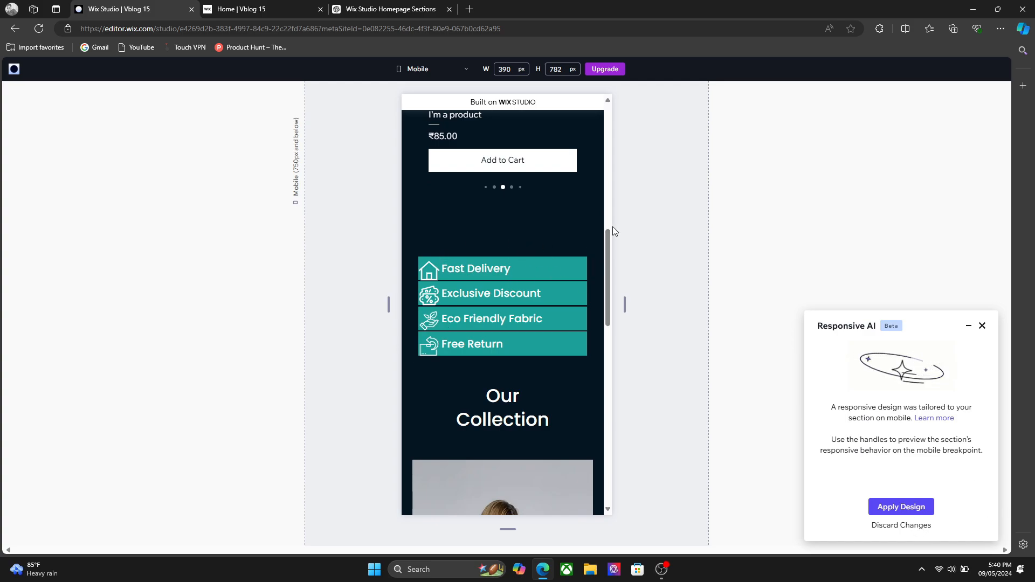
Discard the AI-generated mobile design for the service features section
click(907, 526)
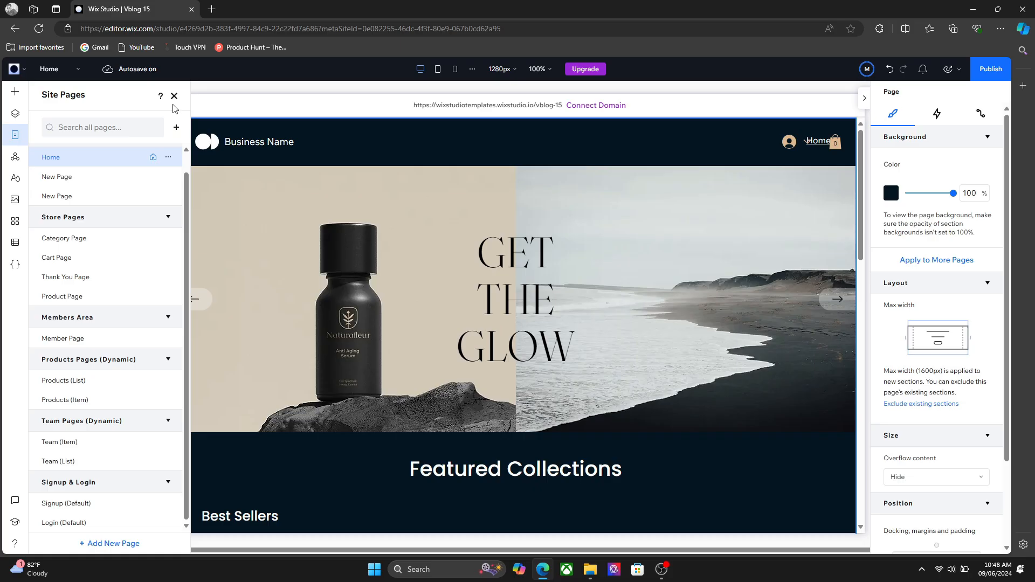
Close the list of site pages and add the Save 20% promo lightbox to the home page
click(174, 96)
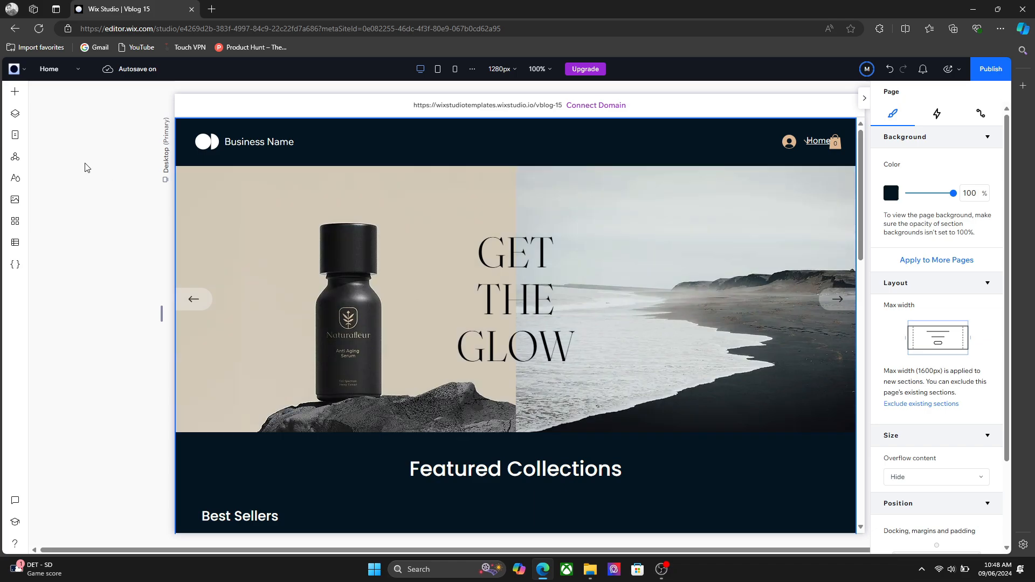
click(15, 91)
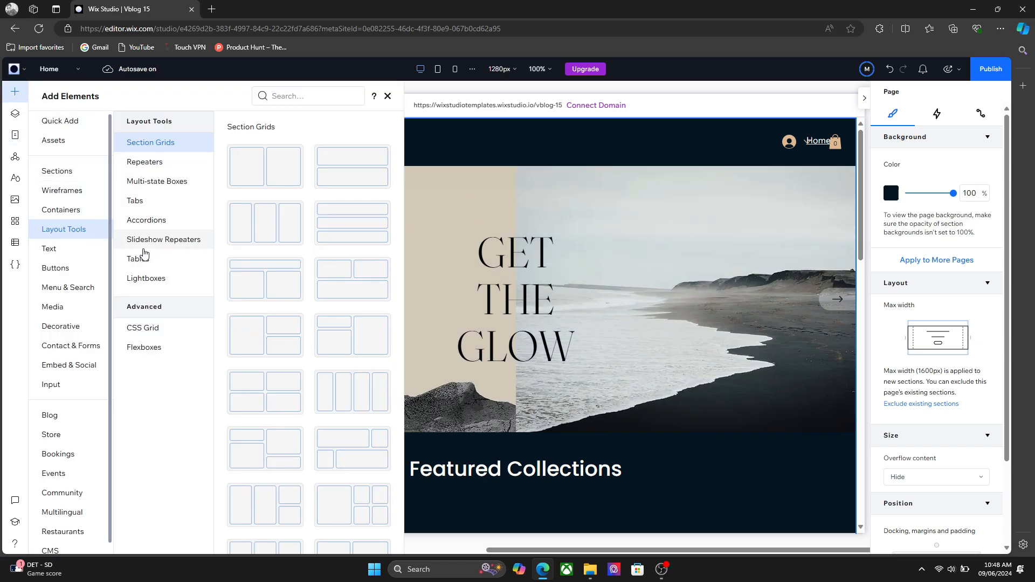
click(156, 278)
scroll(296, 323, down, 3)
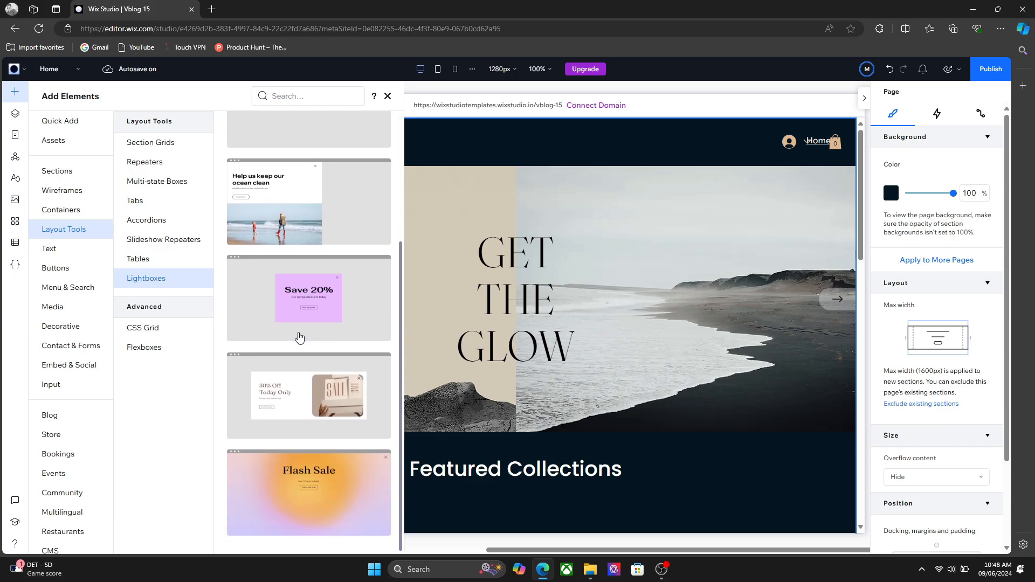
click(298, 301)
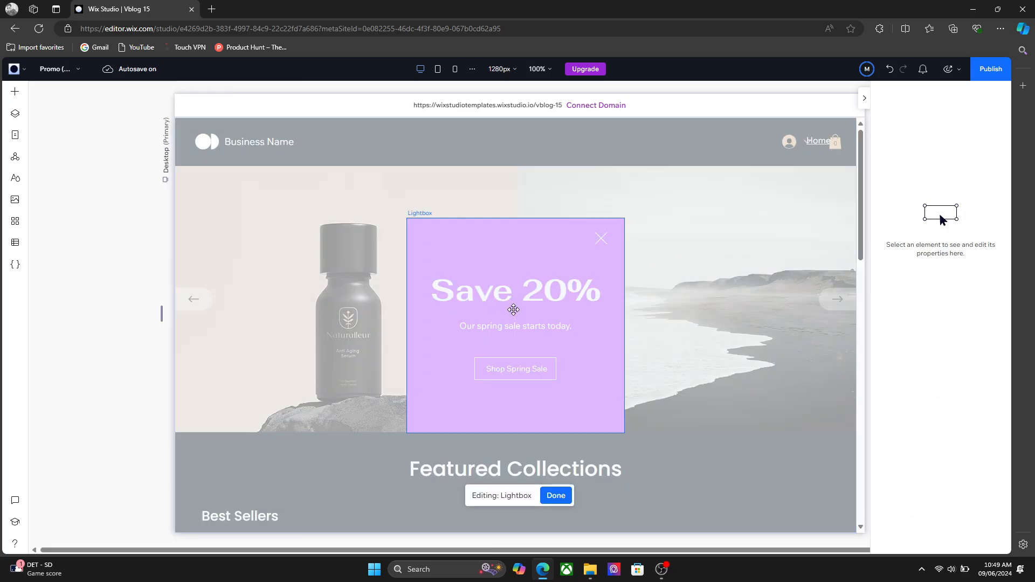
Change the promo lightbox's background to the dark navy theme color #051622
click(517, 267)
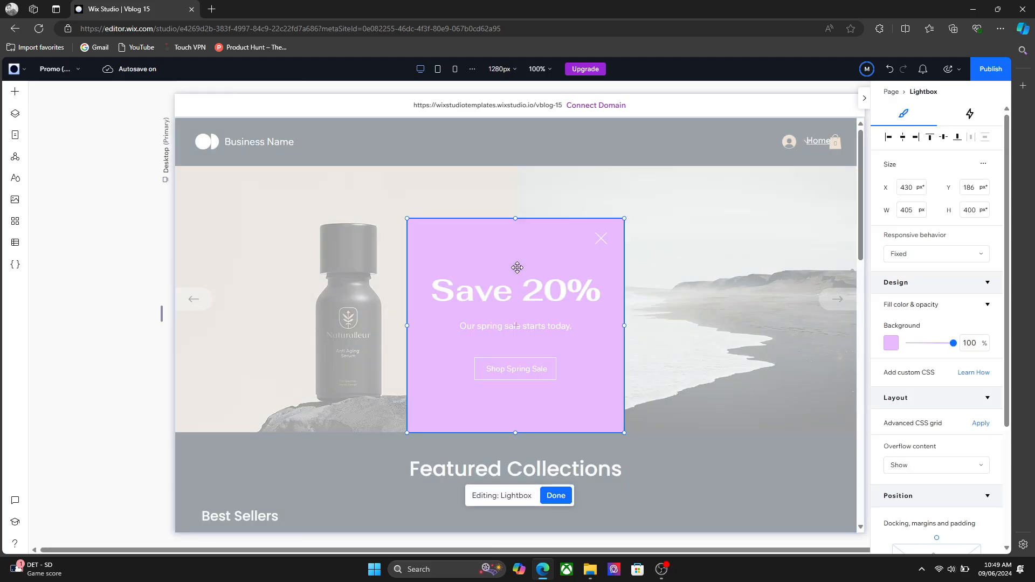
click(889, 343)
click(946, 380)
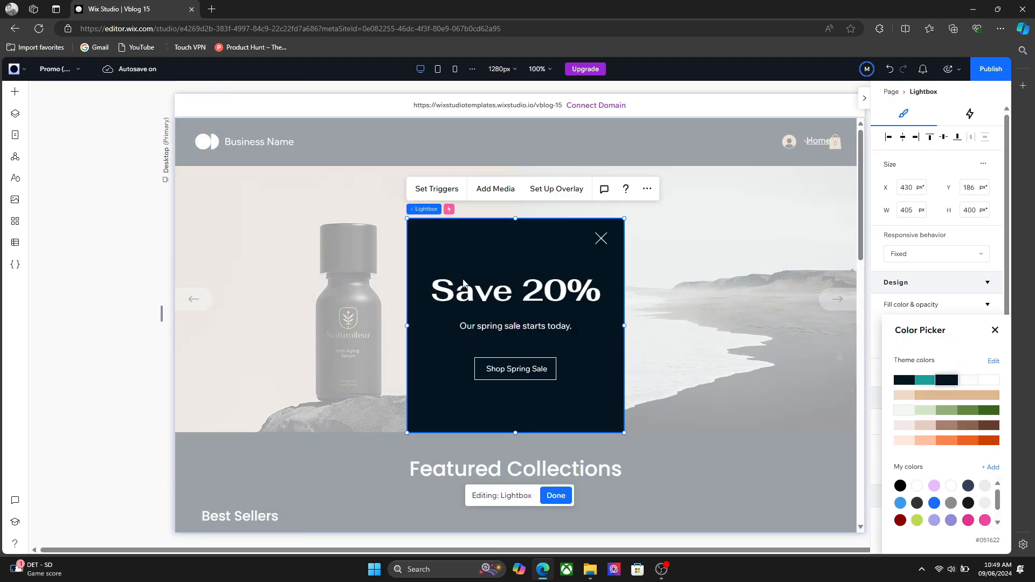
click(531, 258)
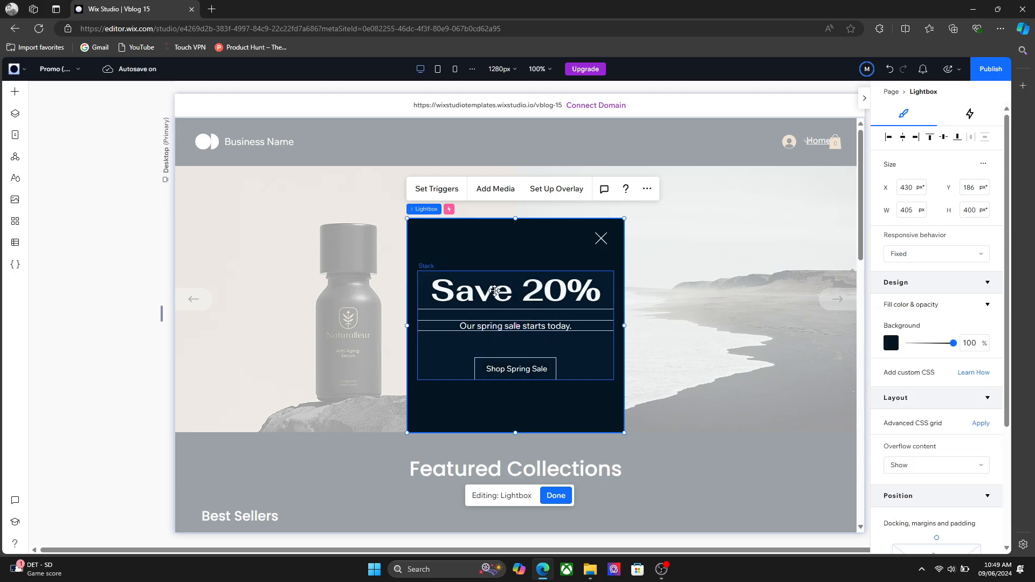
Set the promo lightbox's automatic display delay to 8 seconds in its trigger settings
click(501, 319)
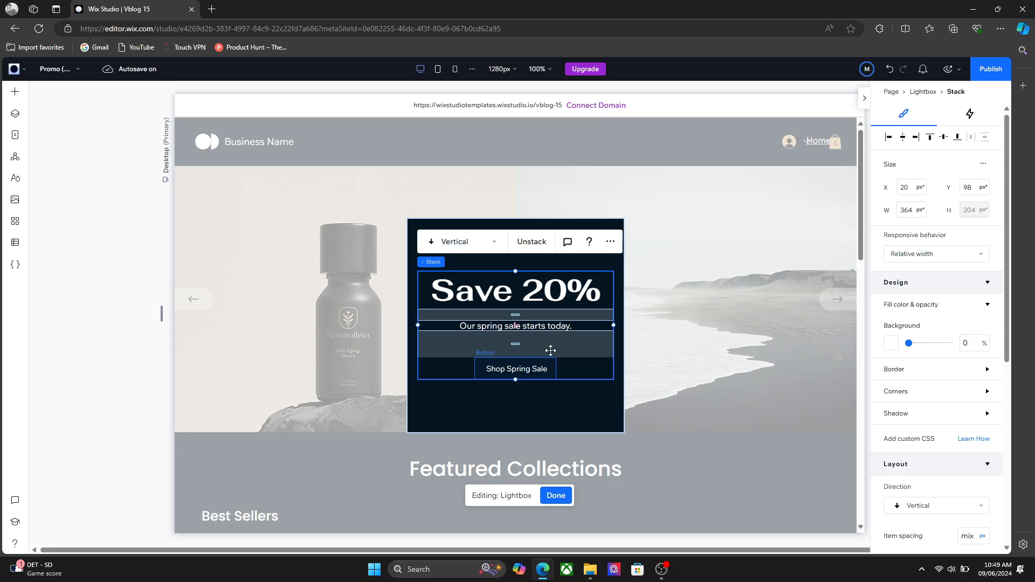
click(488, 260)
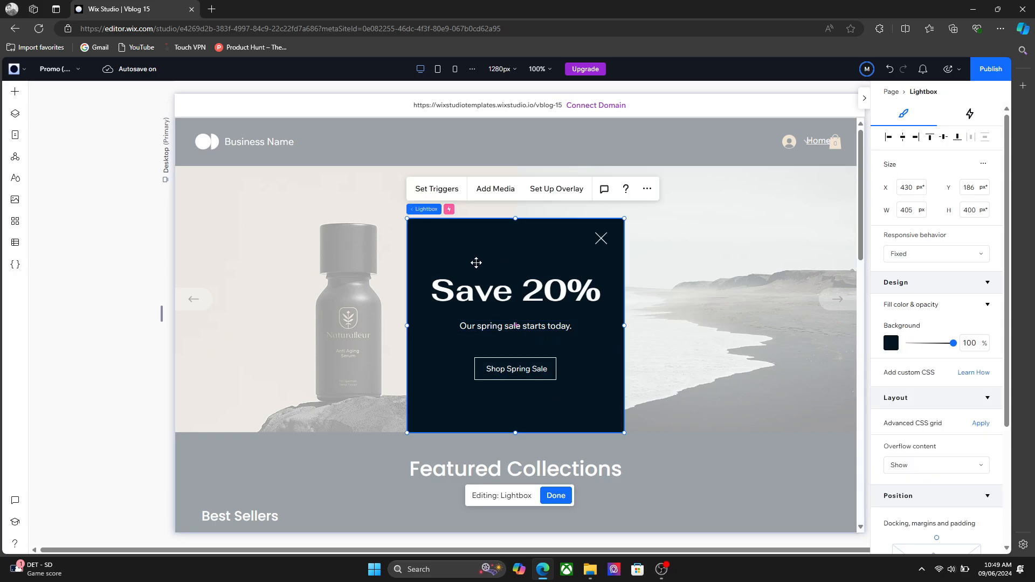
click(436, 189)
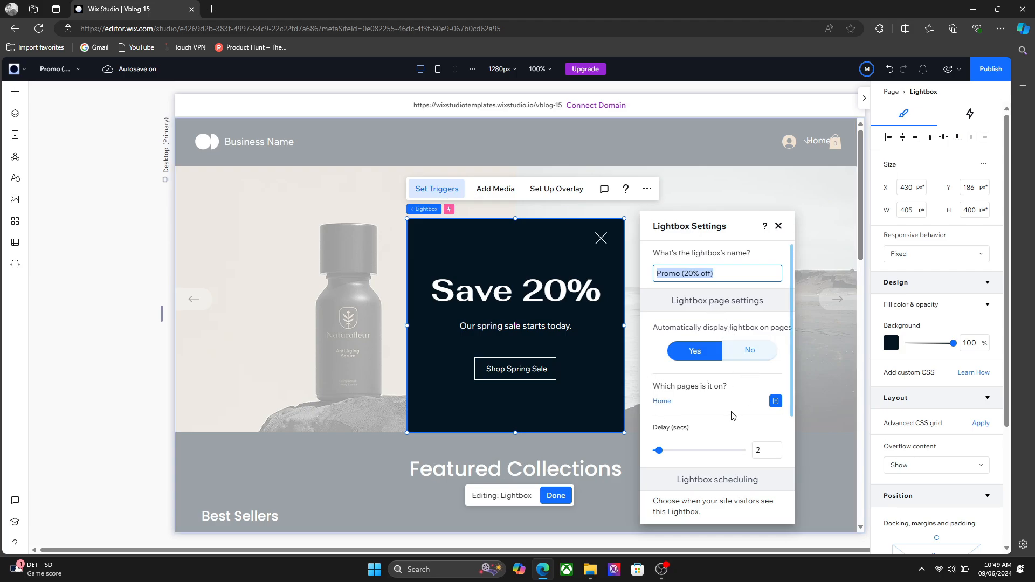
scroll(733, 404, down, 2)
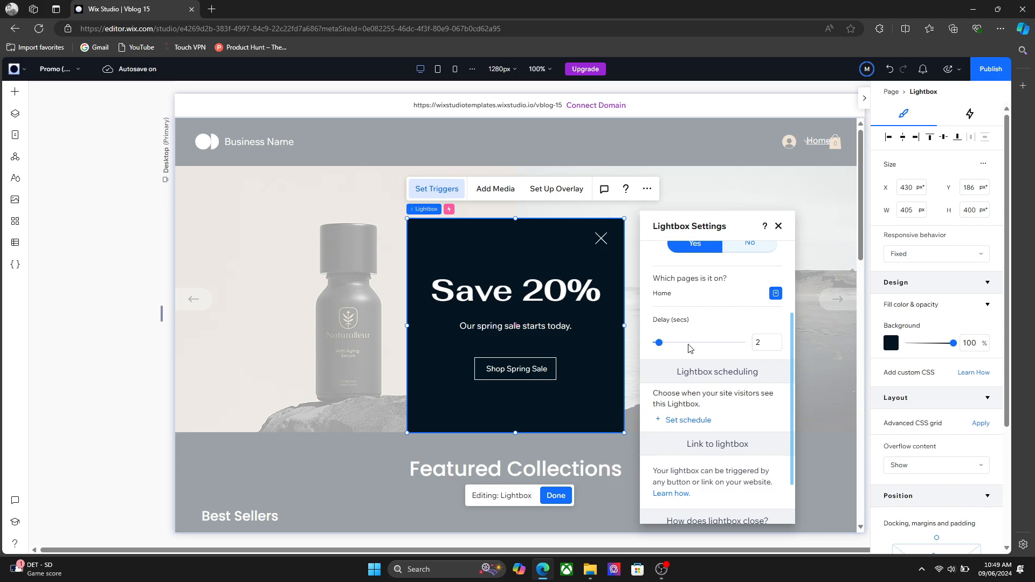
drag(661, 347, 672, 348)
drag(677, 347, 665, 348)
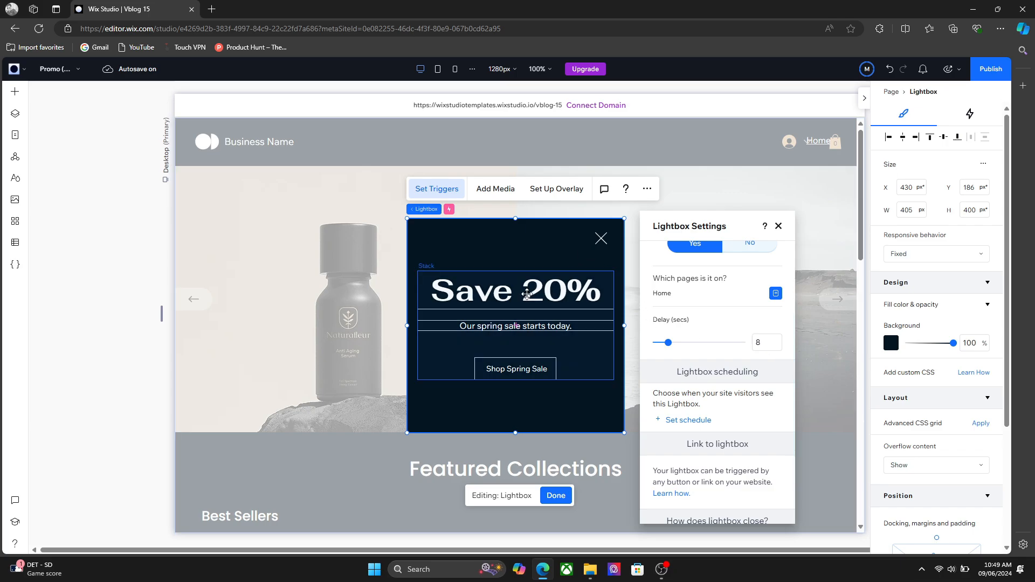
Check which pages show the lightbox, turn off its automatic display on pages, and finish editing it
click(776, 293)
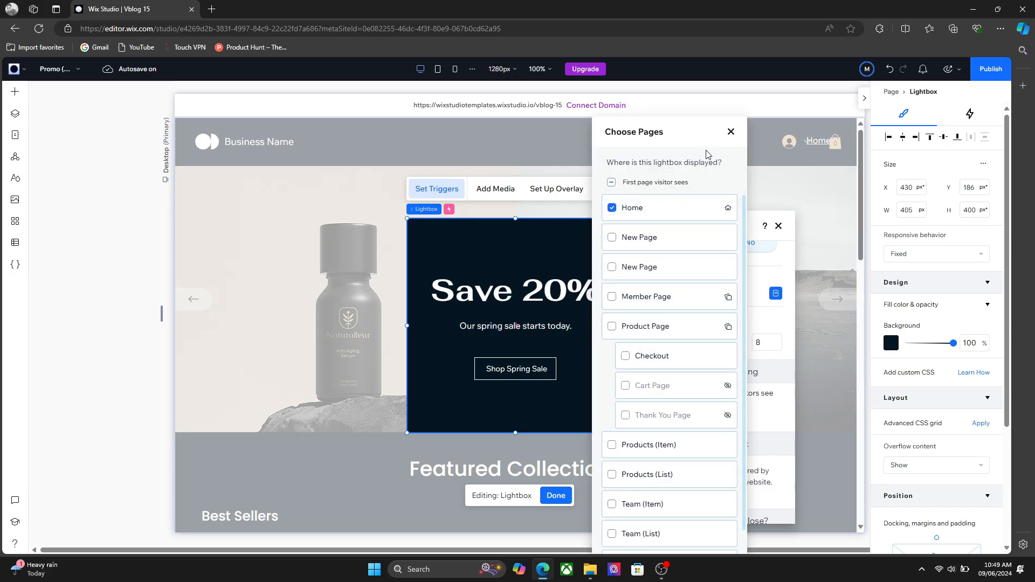
click(730, 131)
scroll(790, 307, up, 2)
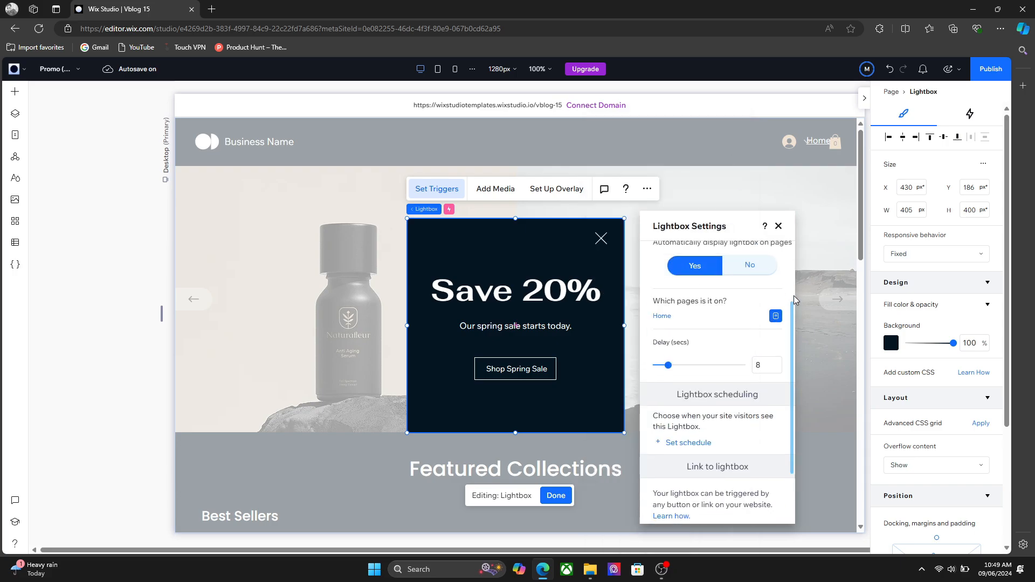
scroll(781, 280, down, 3)
scroll(776, 261, up, 3)
scroll(765, 273, down, 1)
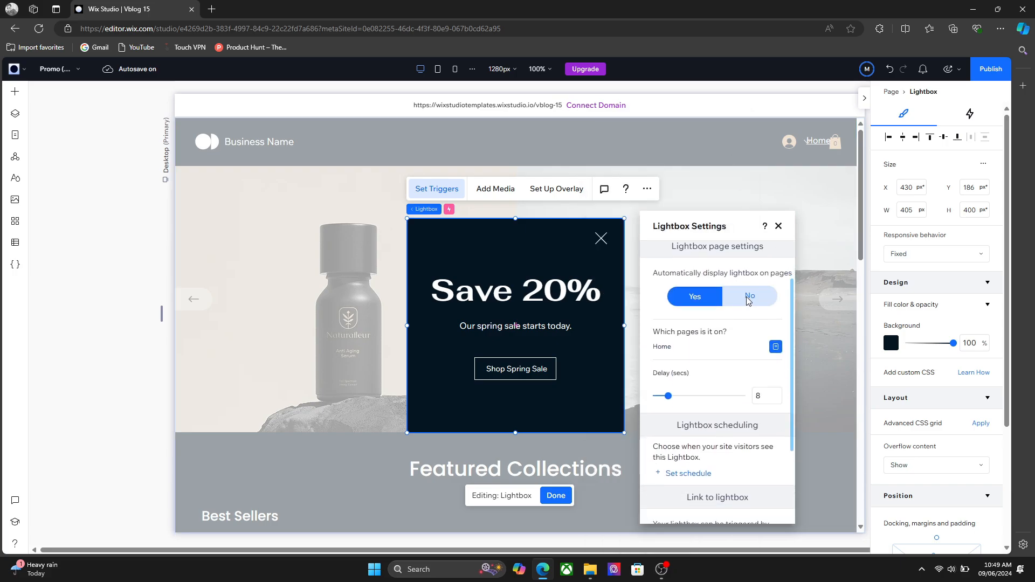
click(748, 301)
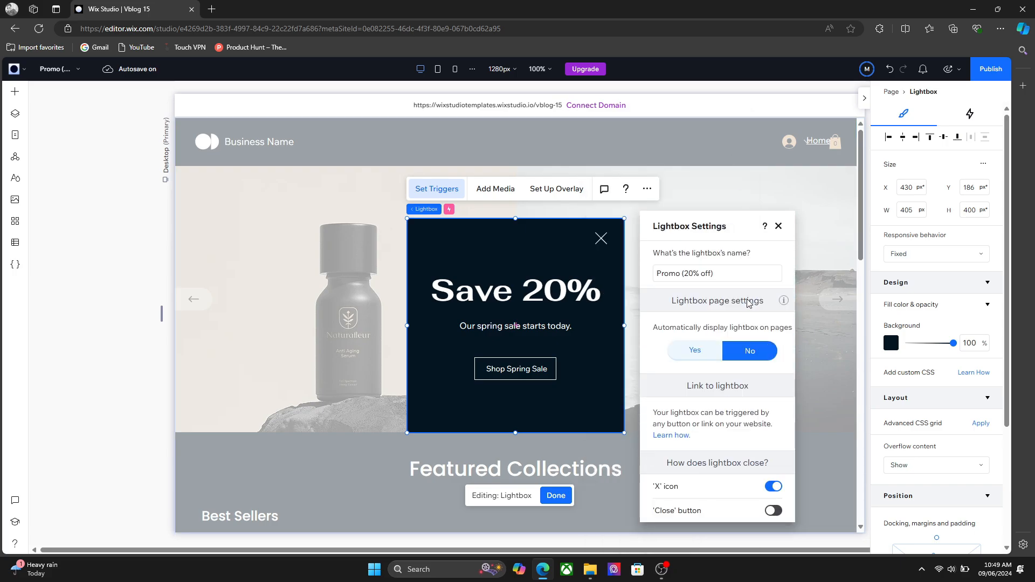
click(778, 226)
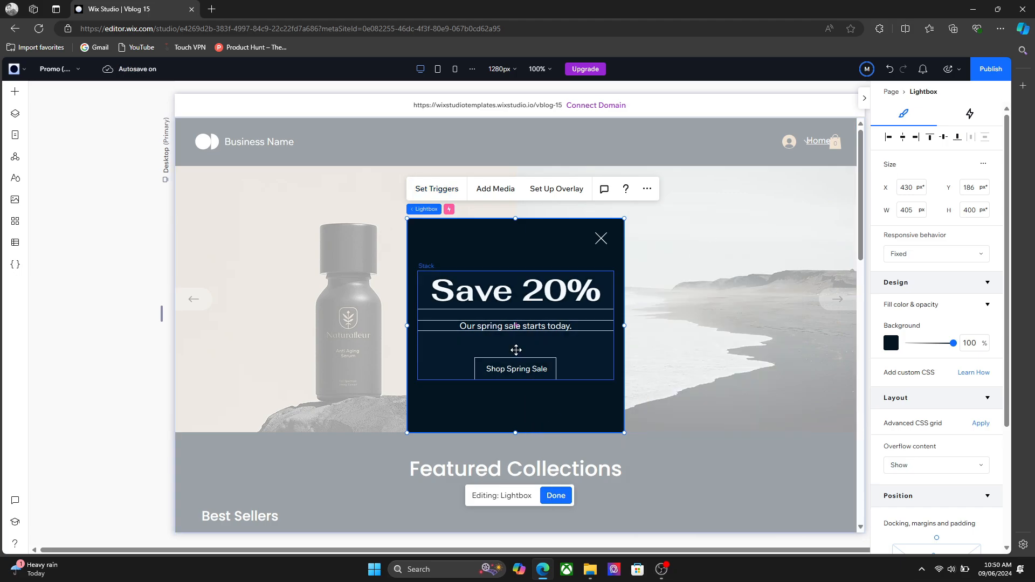
click(556, 496)
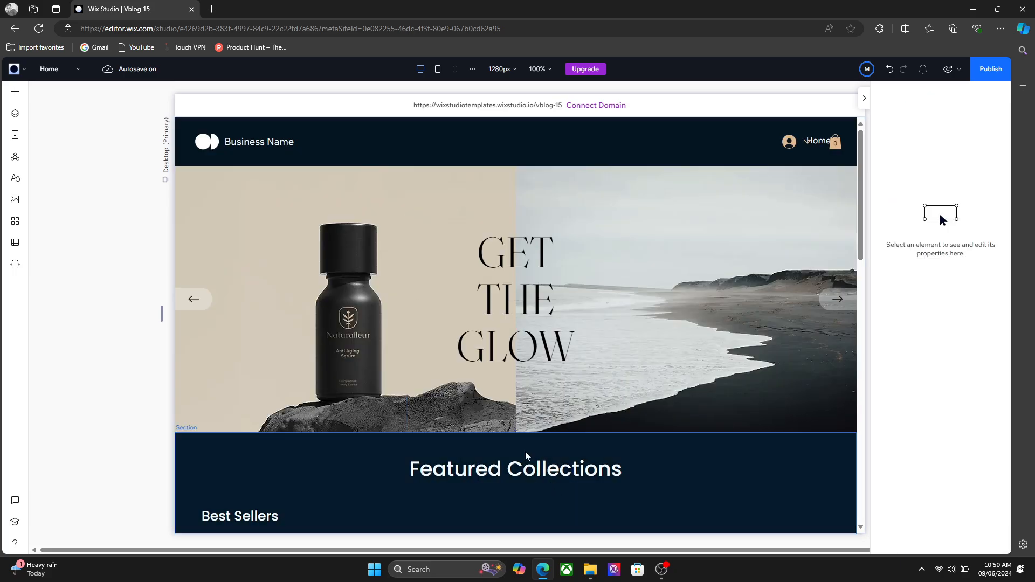
Add a blank section below the hero slideshow and place a View More styled button near its upper middle
click(461, 413)
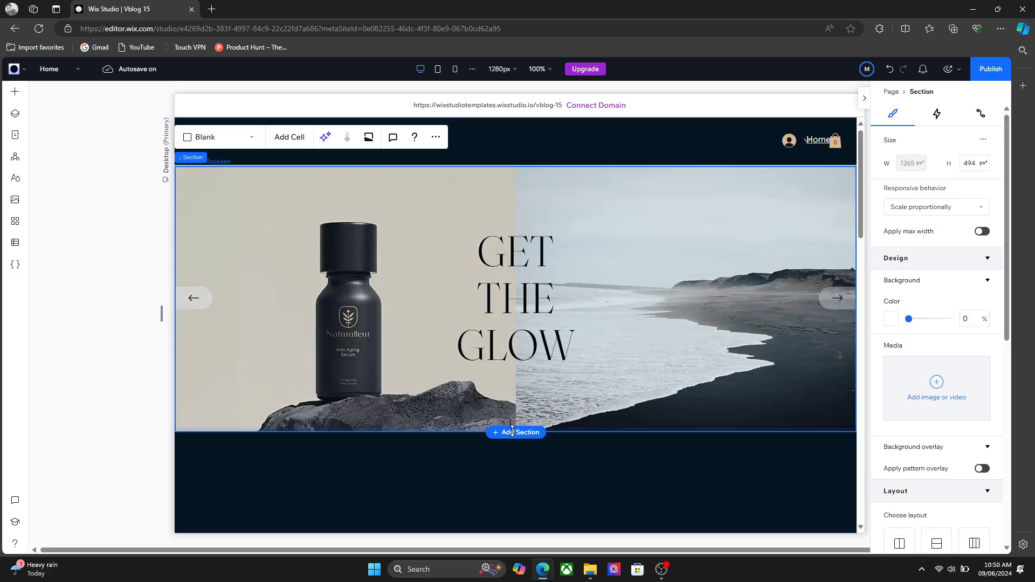
click(512, 432)
click(14, 92)
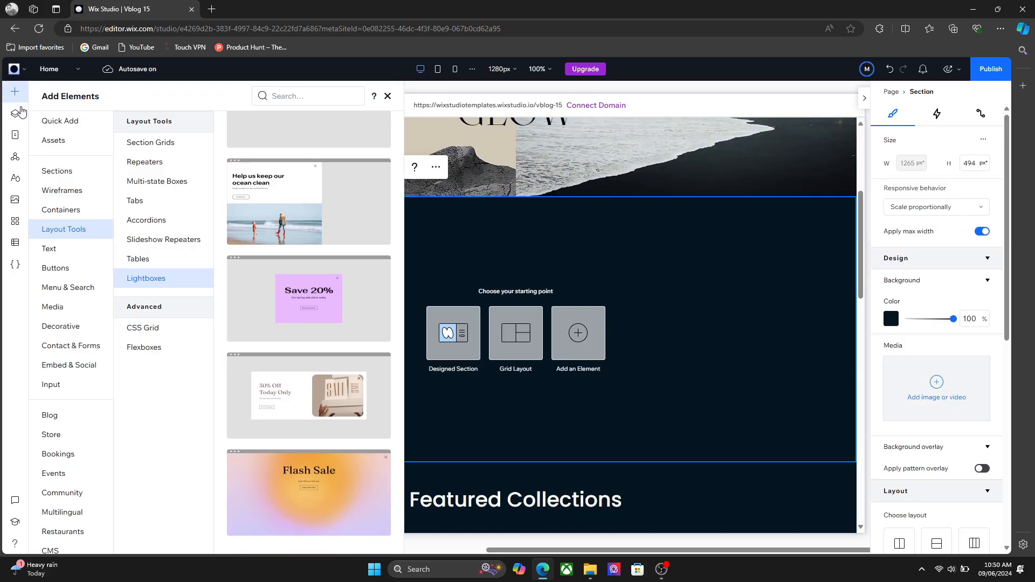
click(53, 267)
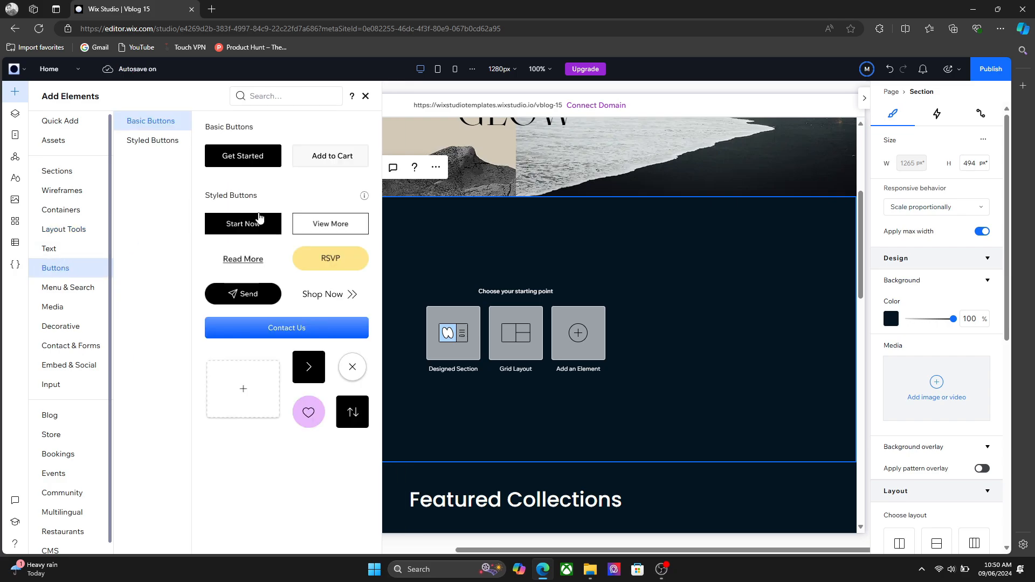
drag(316, 224, 523, 276)
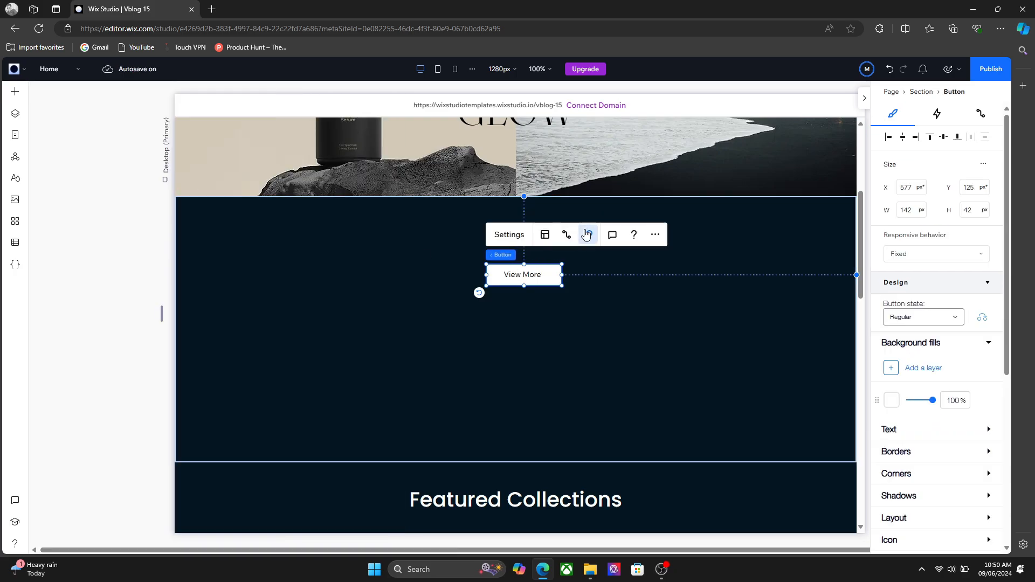
Link the View More button to the Promo (20% off) lightbox
click(586, 233)
click(406, 367)
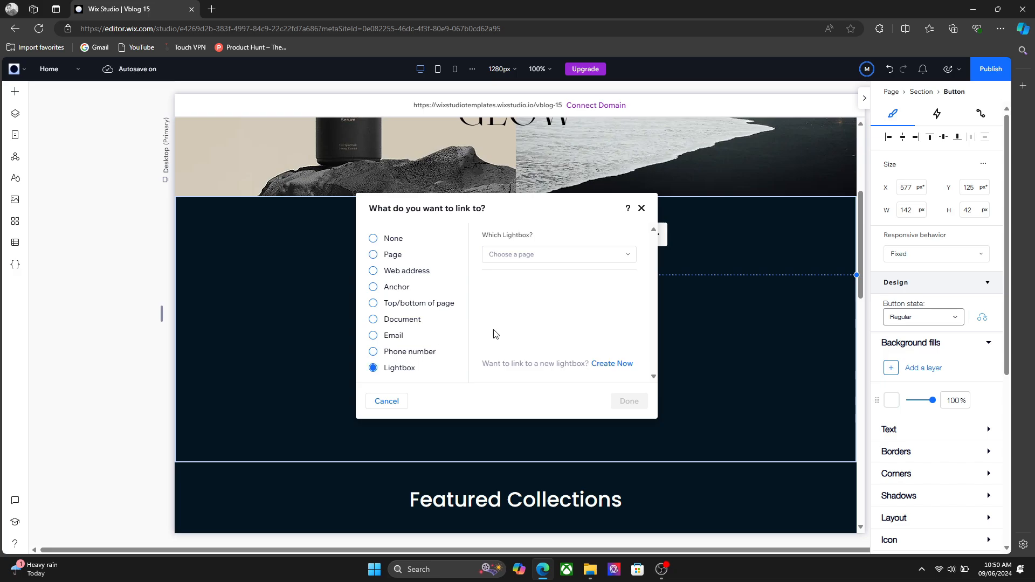
click(555, 262)
click(519, 300)
click(621, 400)
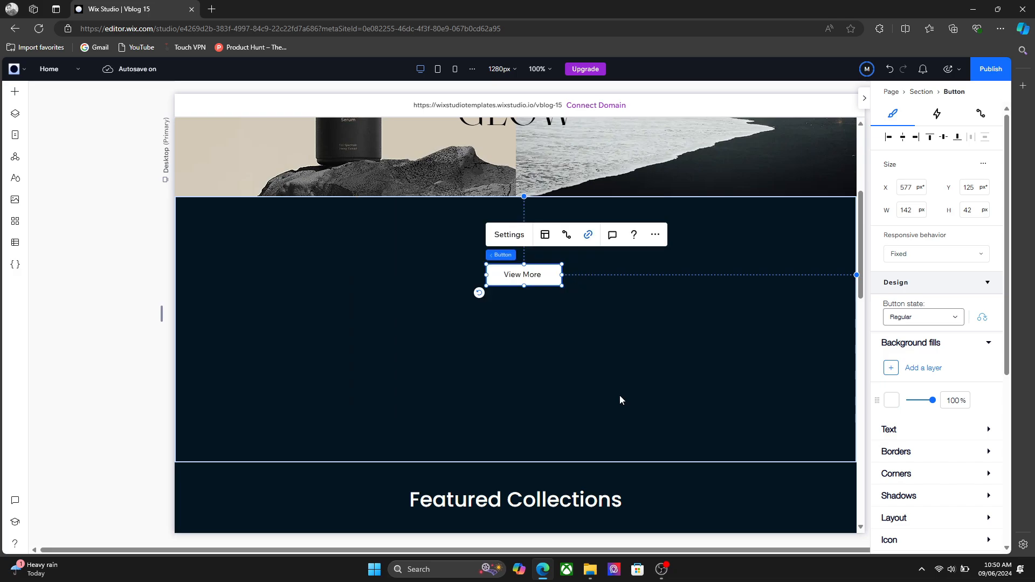
click(592, 285)
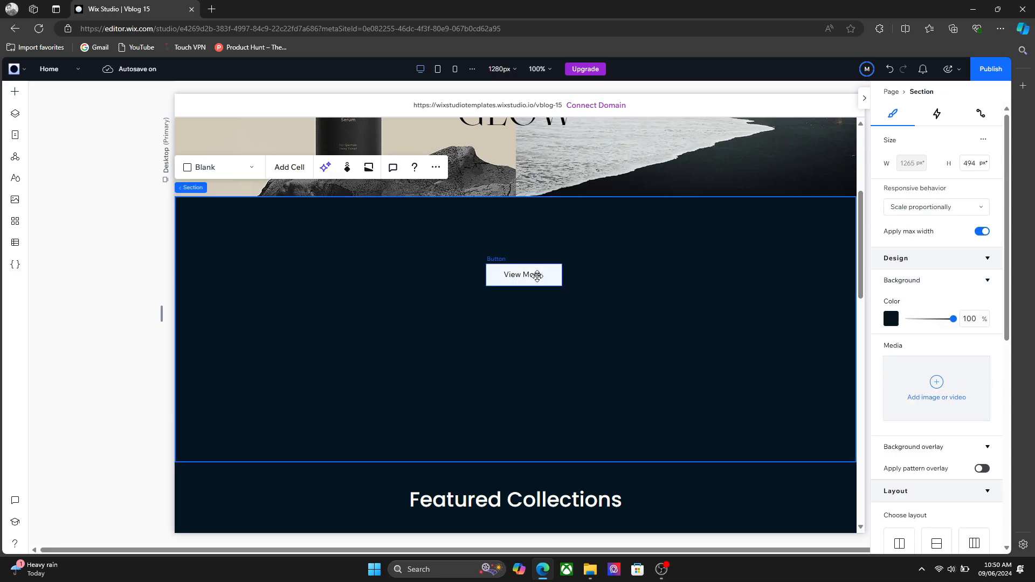
Open the Promo (20% off) lightbox from the site pages and review its trigger settings
click(15, 135)
scroll(108, 324, down, 1)
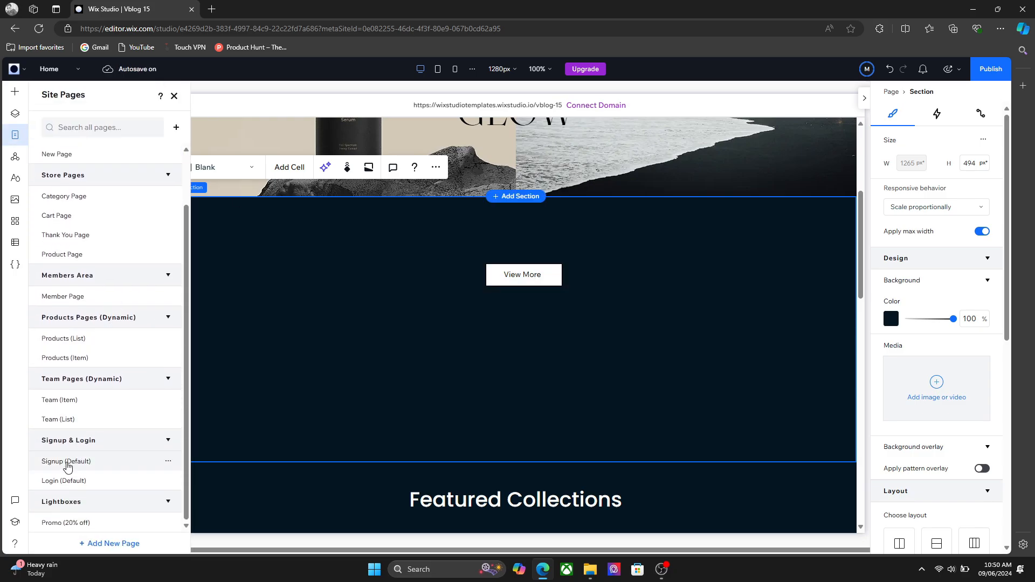
click(81, 524)
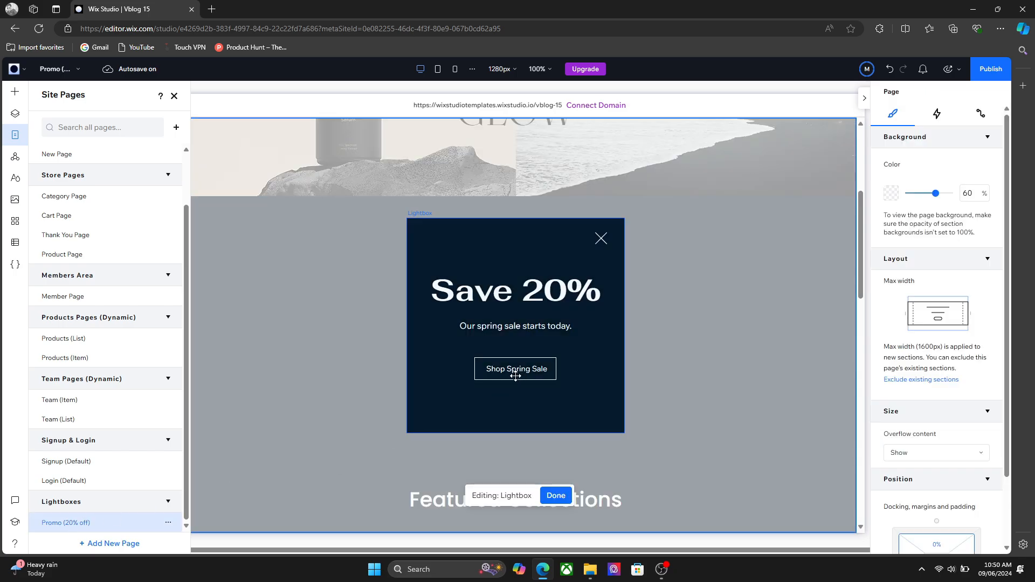
click(437, 189)
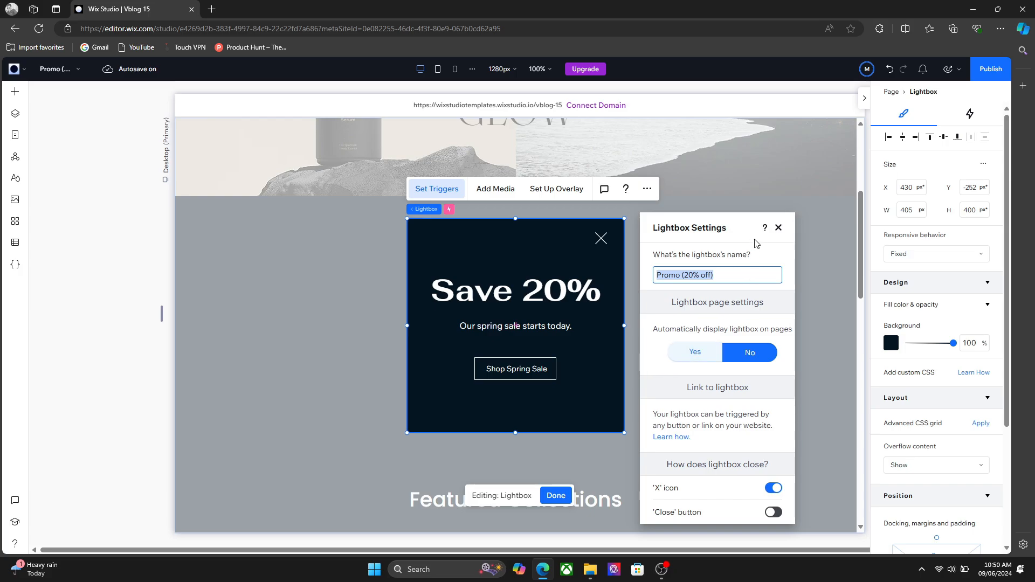
click(778, 227)
click(697, 298)
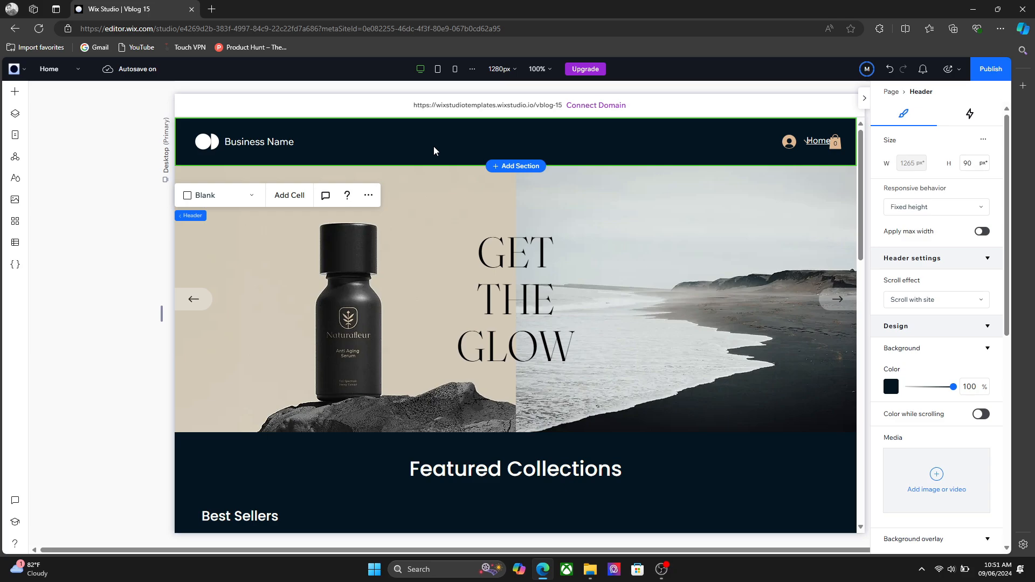
Delete the header and the footer from the home page
key(Delete)
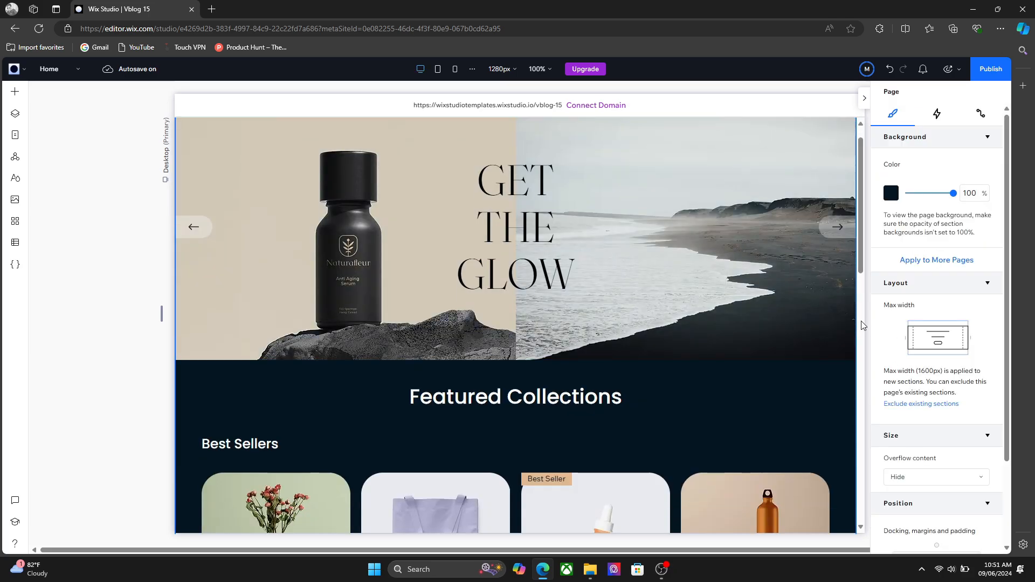
scroll(776, 335, down, 15)
click(700, 503)
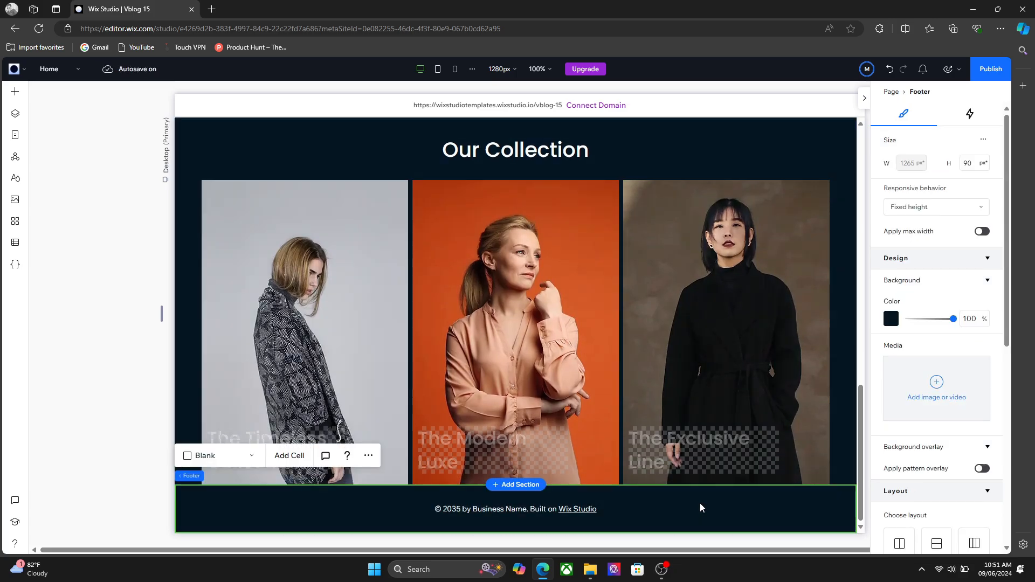
key(Delete)
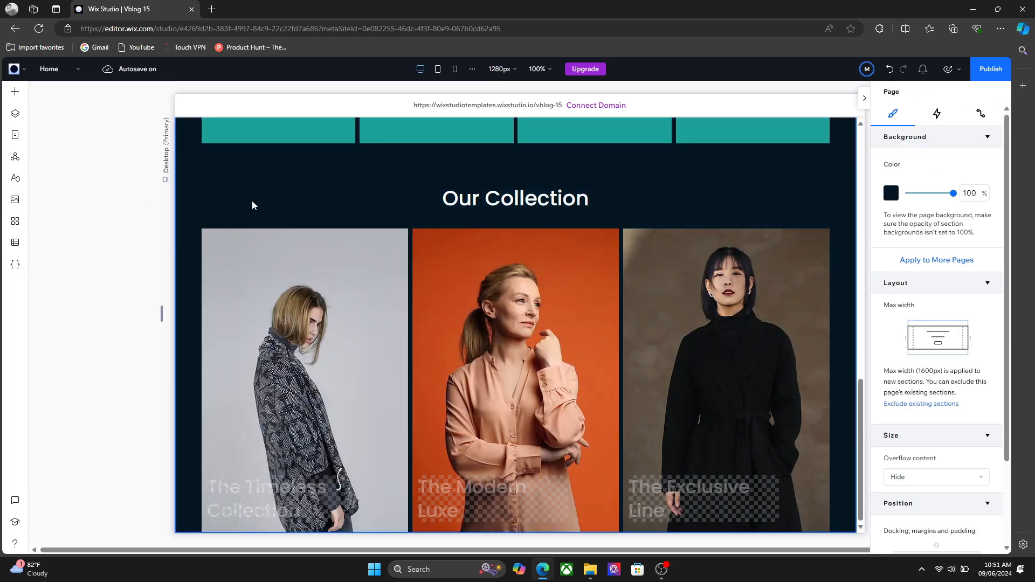
Add a blank section below the hero slideshow and move it above the slideshow as the page's first section
click(10, 94)
click(63, 170)
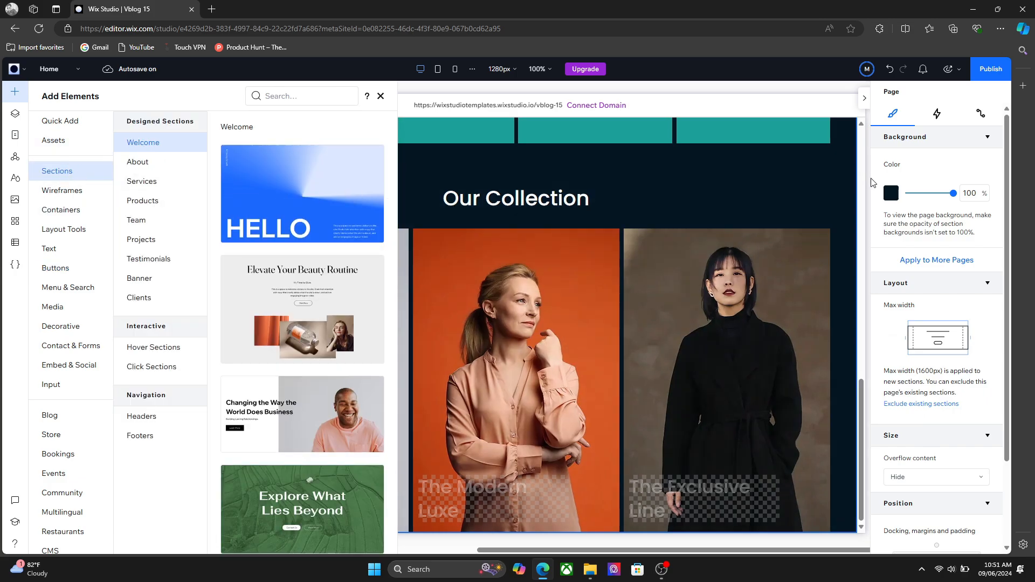
click(862, 137)
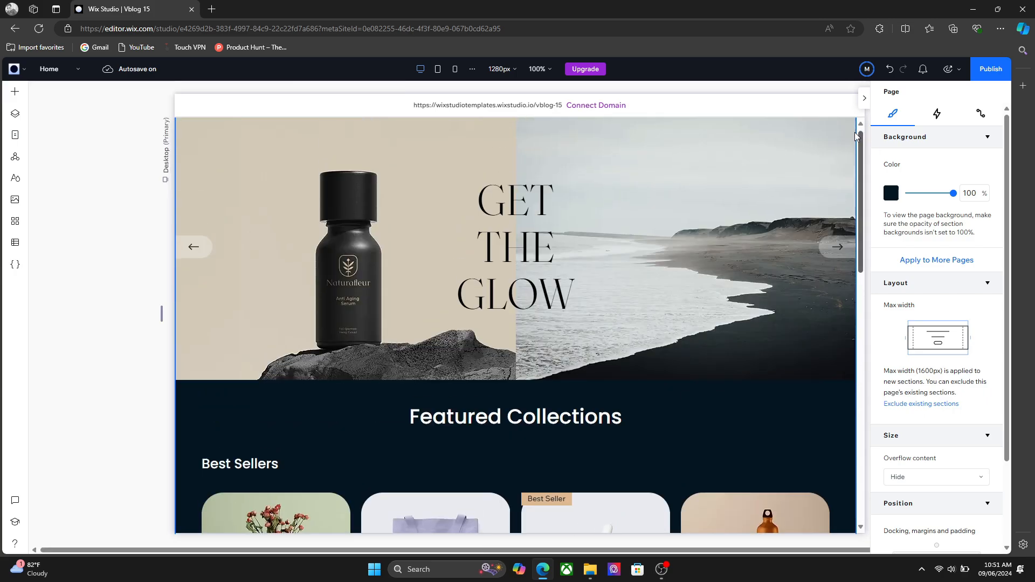
click(519, 119)
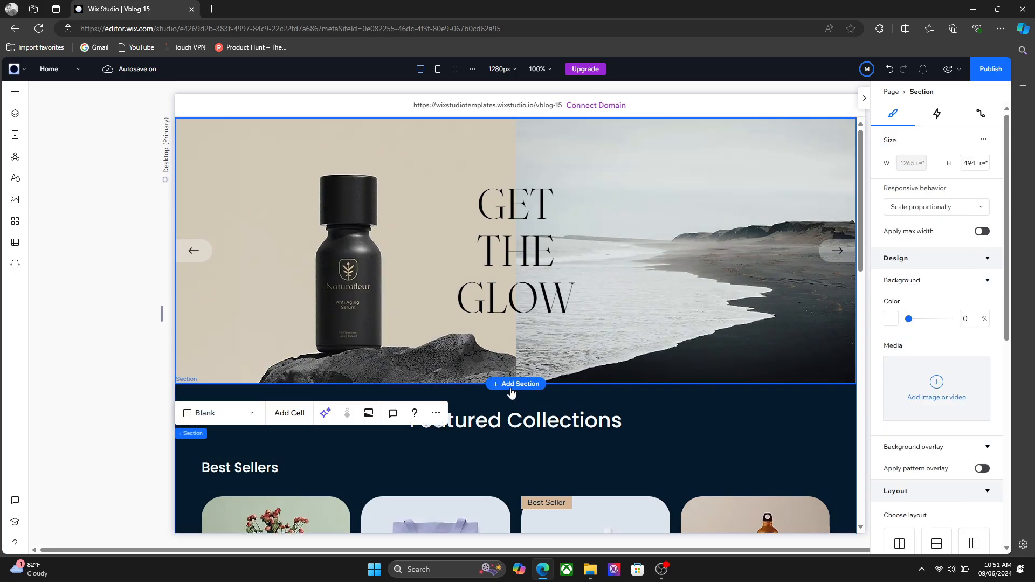
click(515, 383)
click(16, 111)
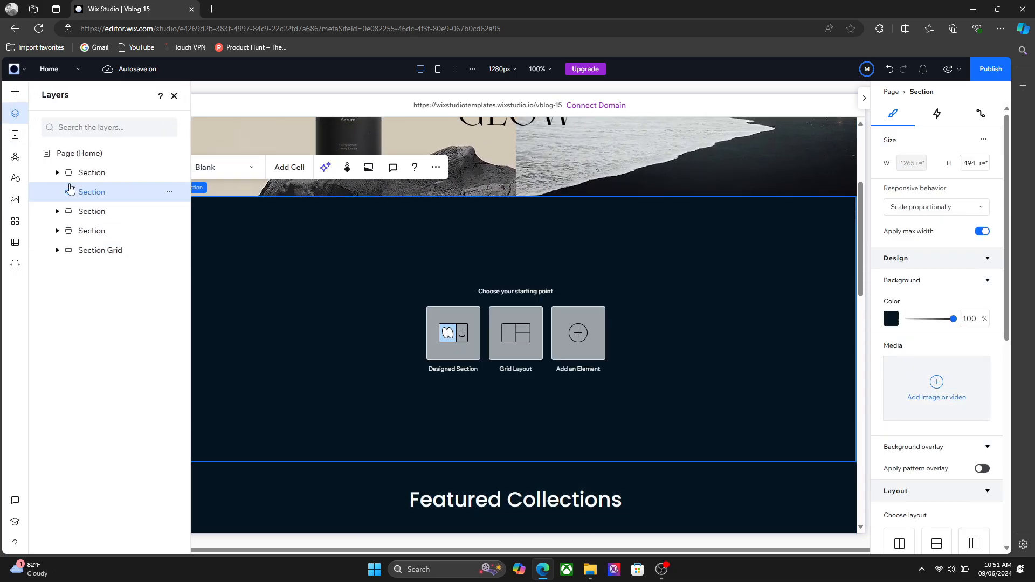
drag(79, 192, 76, 165)
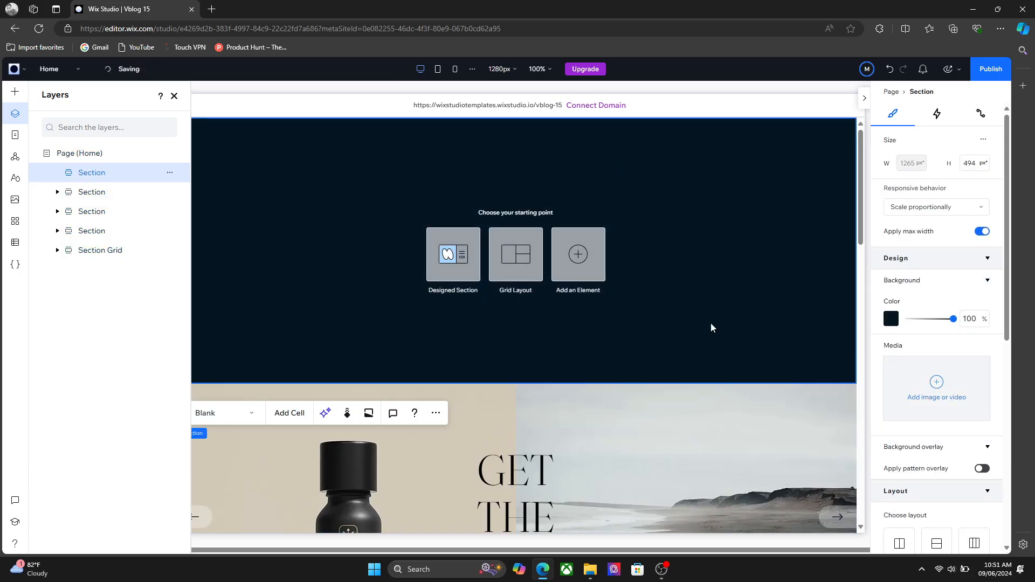
Reduce the new top section's height to about 152 px and divide it into two rows, the lower about 111 px high
drag(697, 380, 673, 189)
click(598, 167)
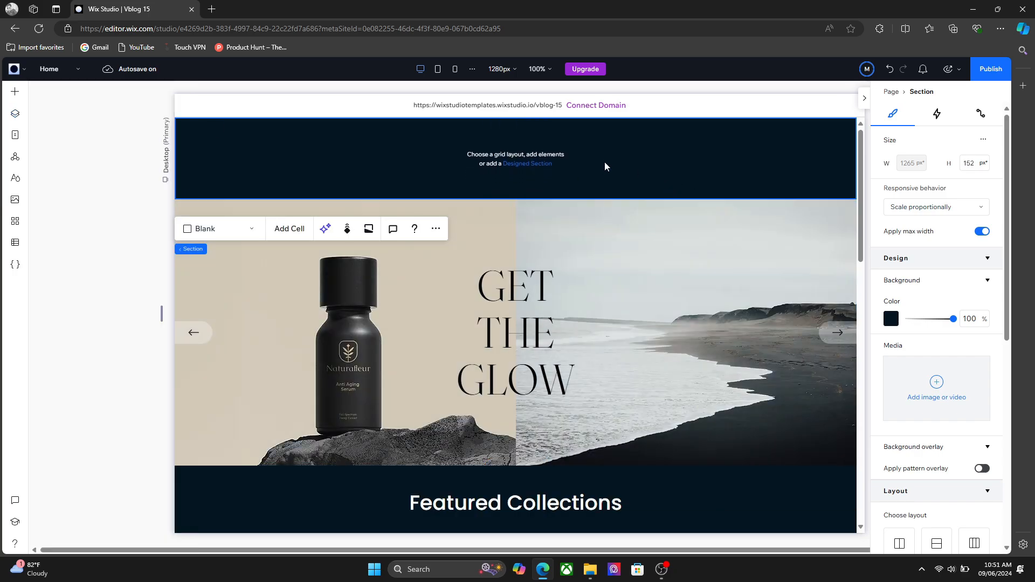
drag(1007, 336, 1006, 372)
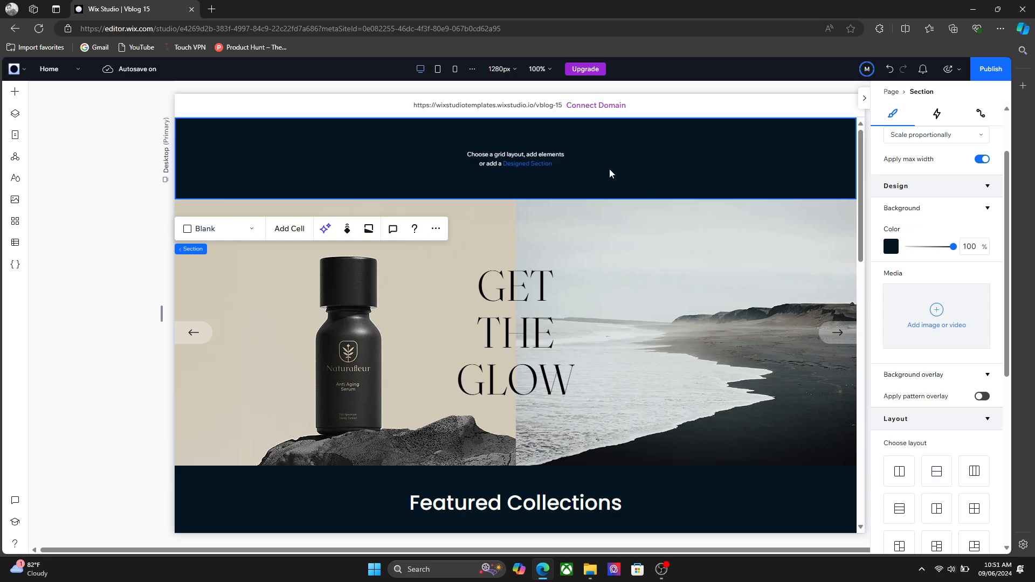
drag(614, 158, 598, 139)
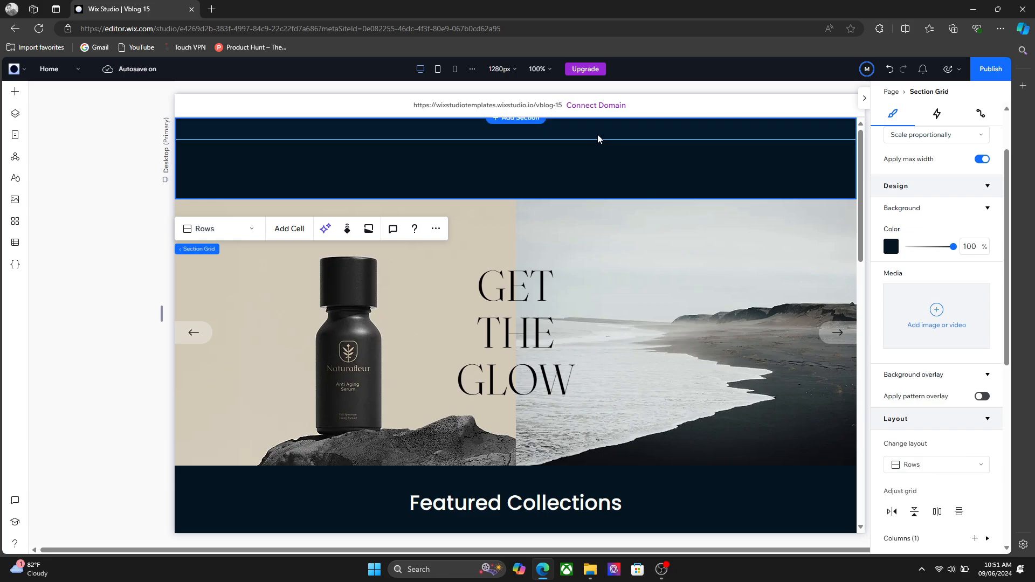
Add a Heading 6 text element to the narrow upper row of the top section
click(15, 92)
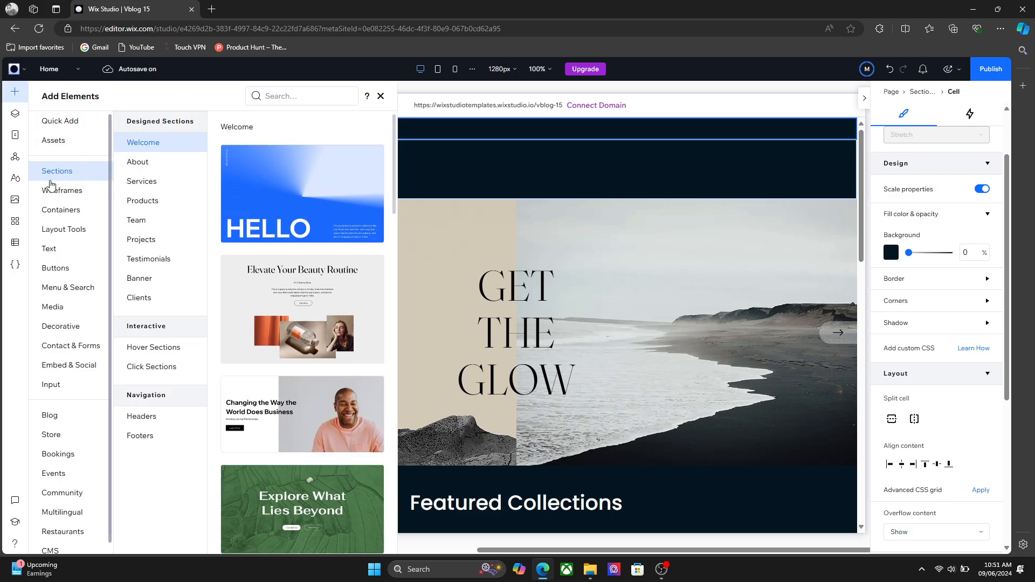
click(50, 248)
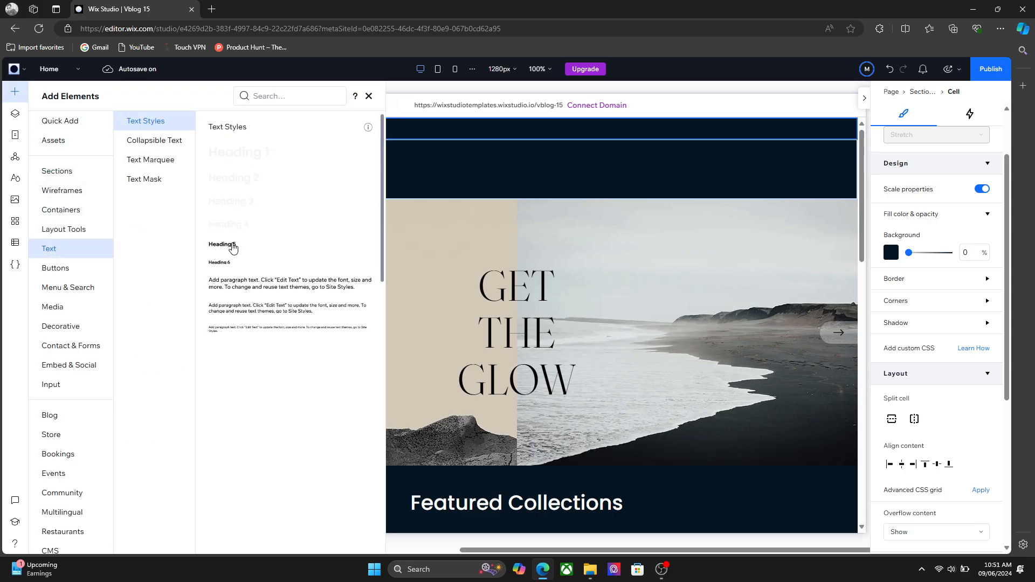
drag(221, 268, 377, 129)
double_click(305, 130)
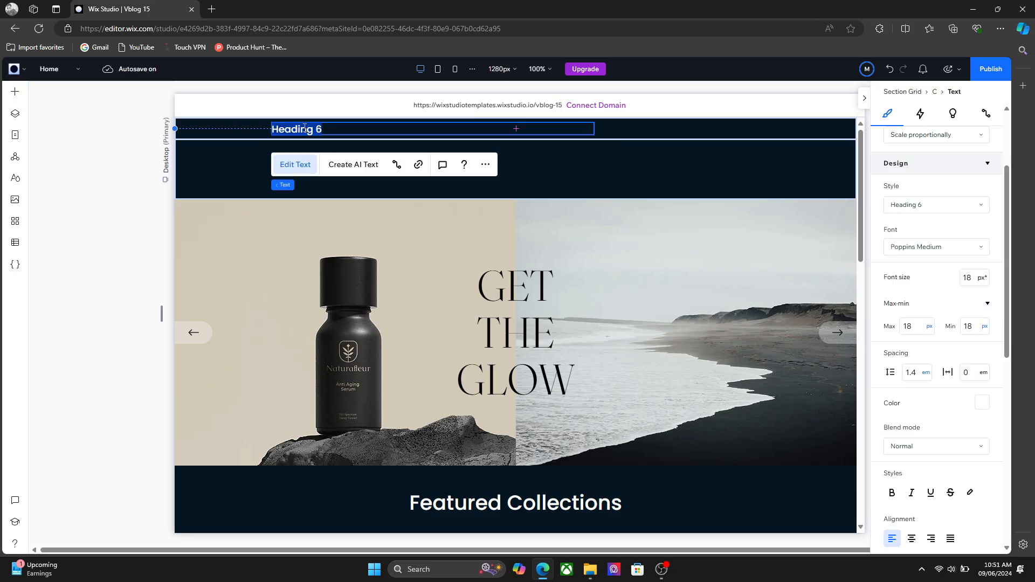
click(621, 130)
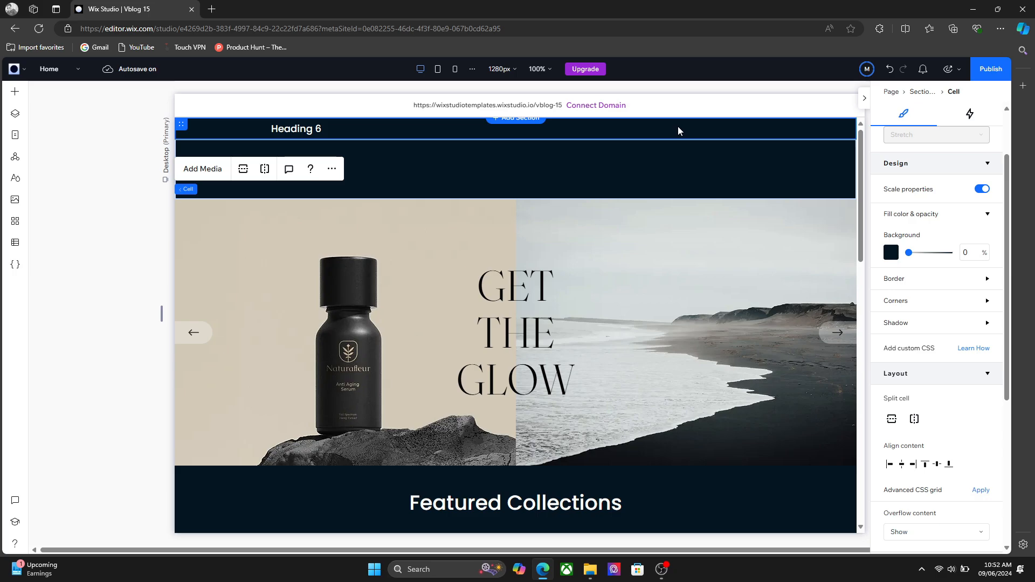
click(661, 163)
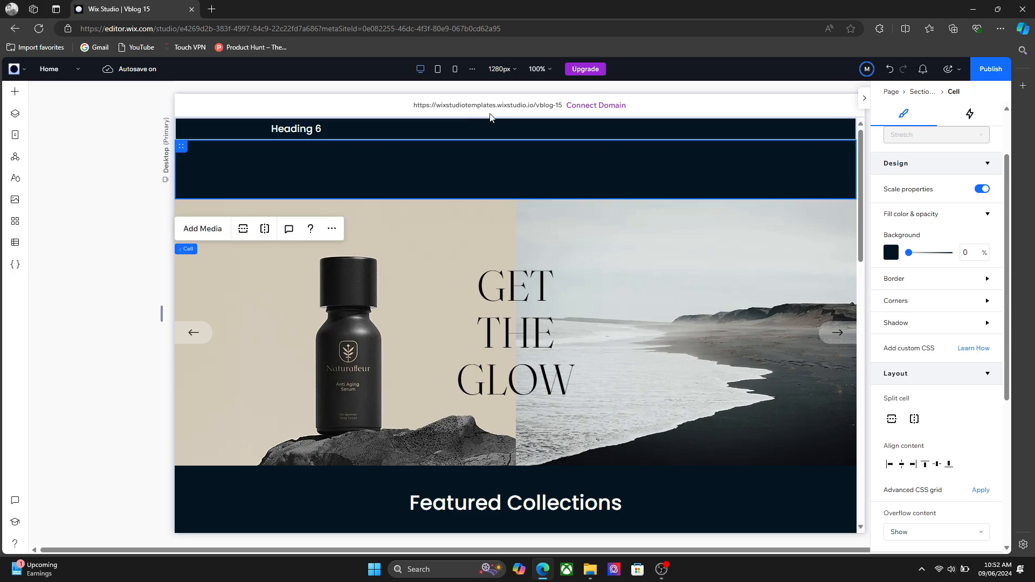
click(743, 130)
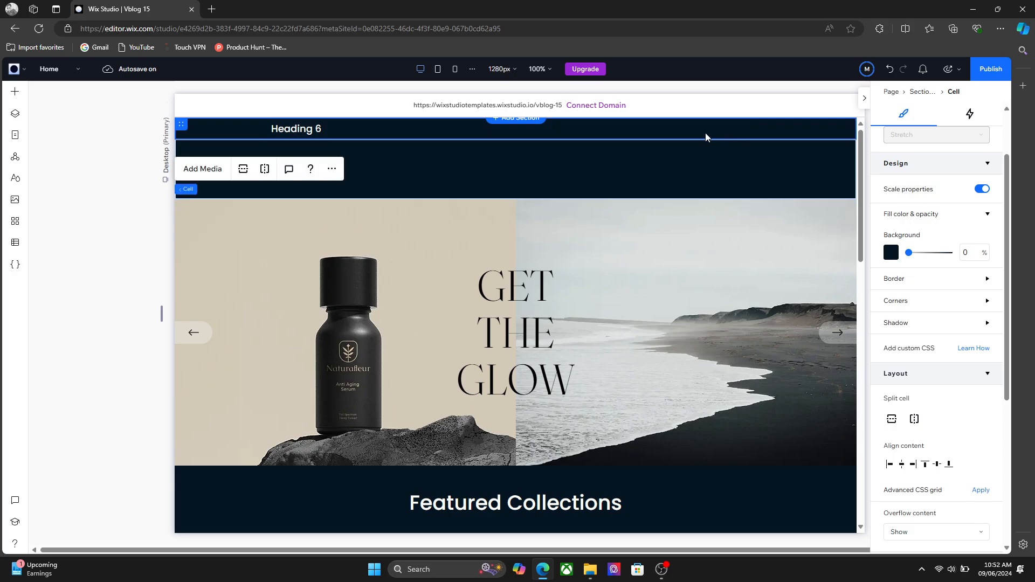
click(693, 156)
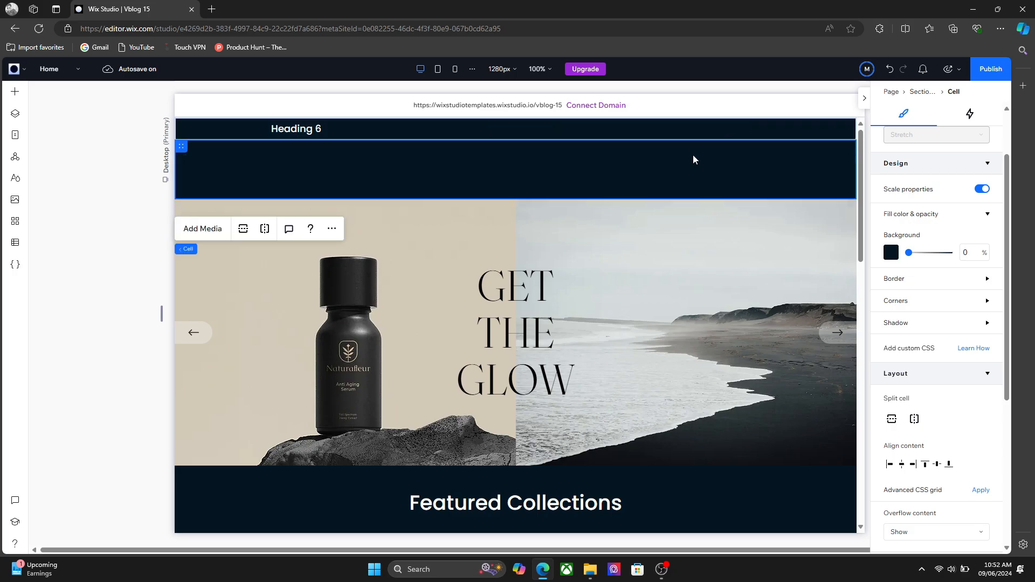
Add a black square basic shape from the Wix media, size it to 50 x 50 px, and place it near the lower row's left end
click(15, 94)
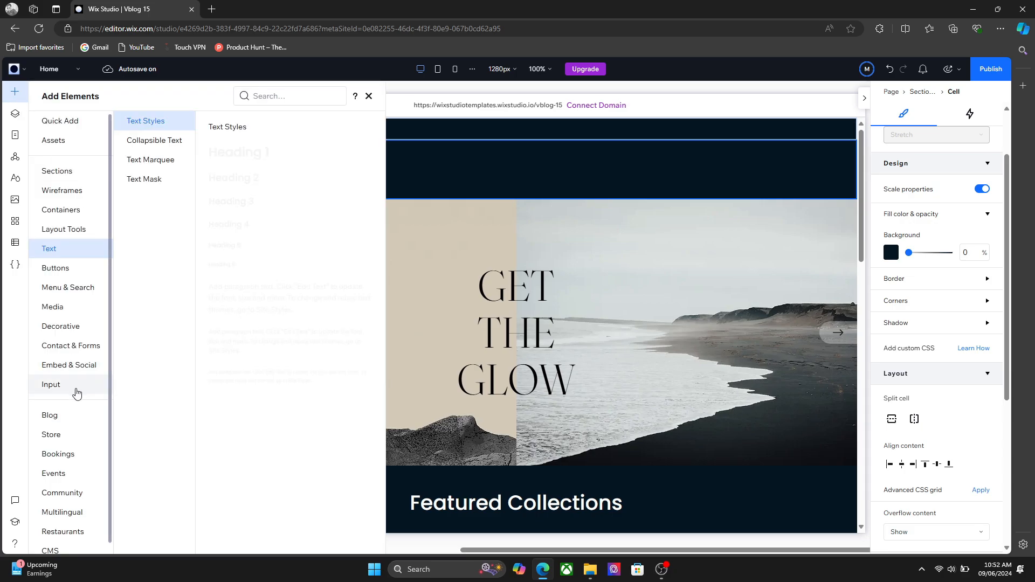
click(67, 326)
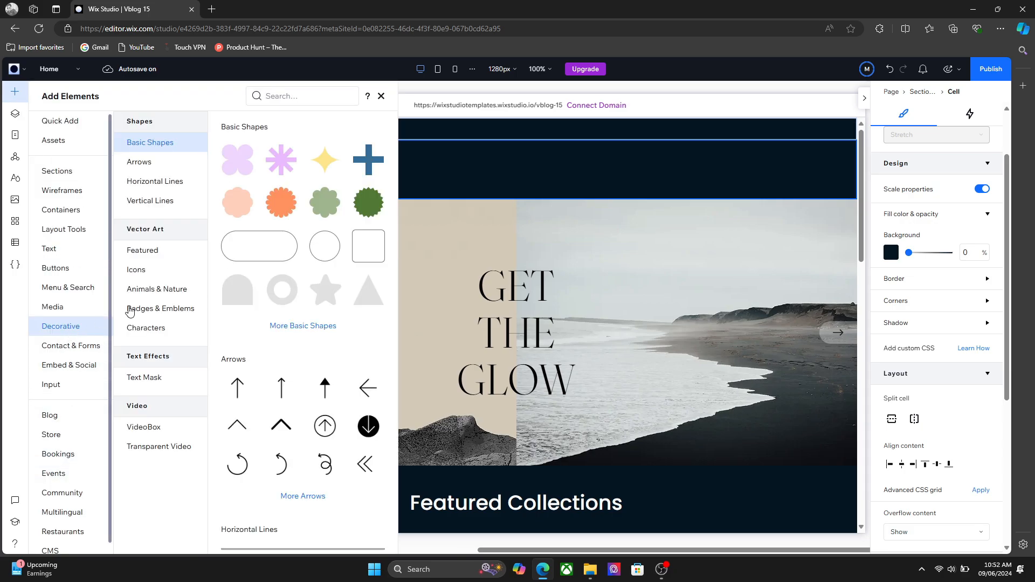
click(311, 327)
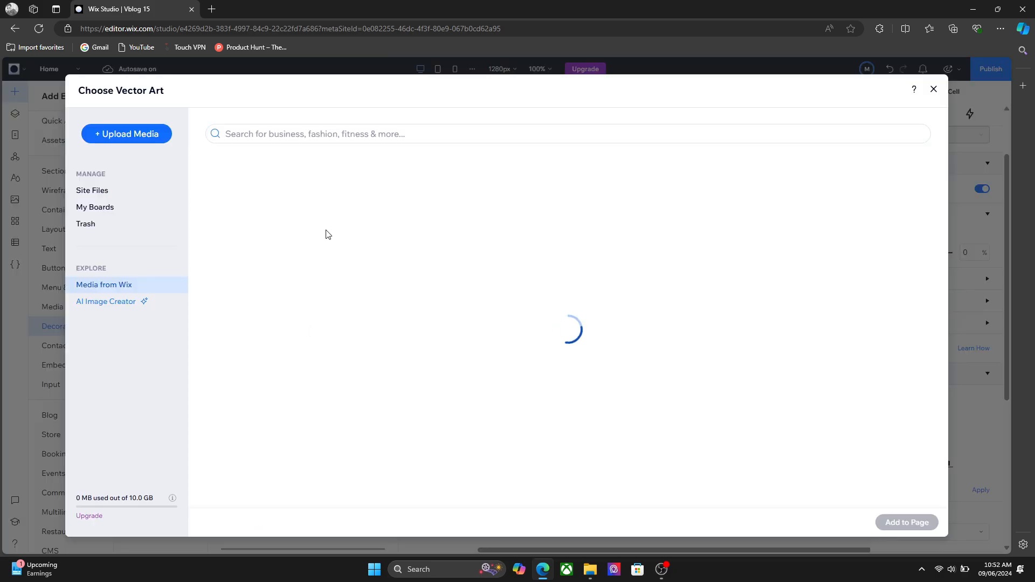
click(515, 257)
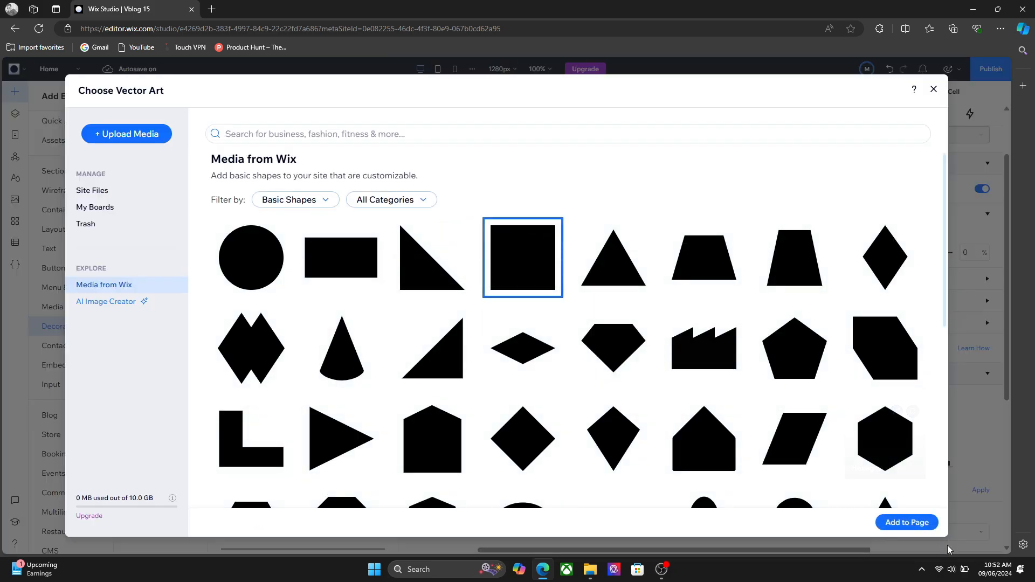
click(911, 523)
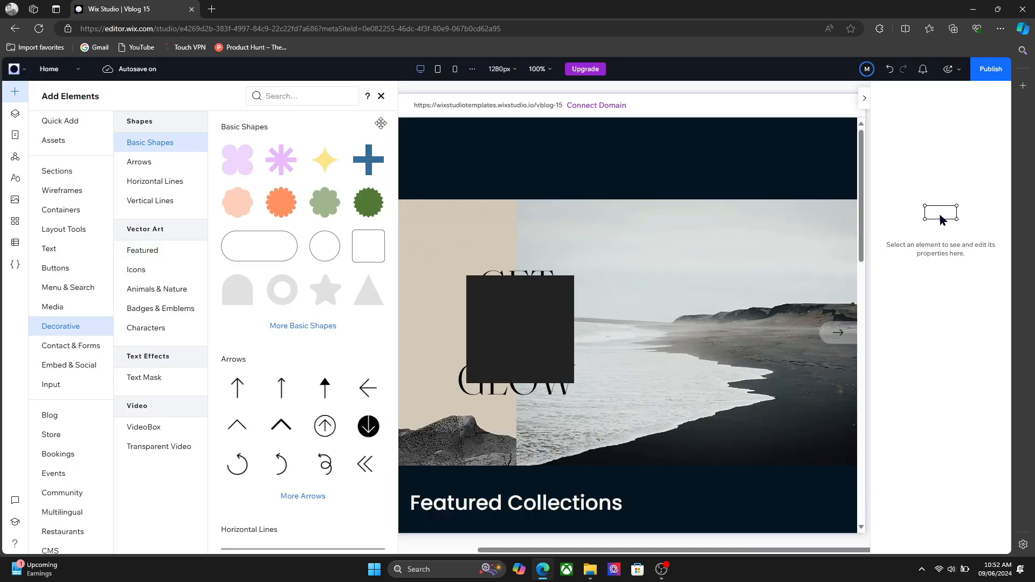
click(380, 96)
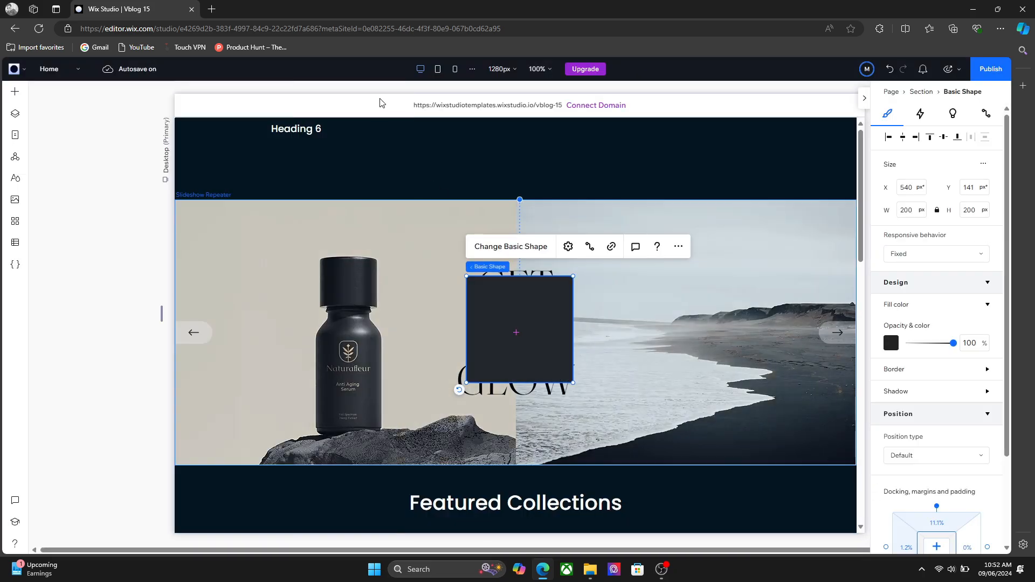
drag(510, 326, 275, 192)
drag(336, 237, 208, 169)
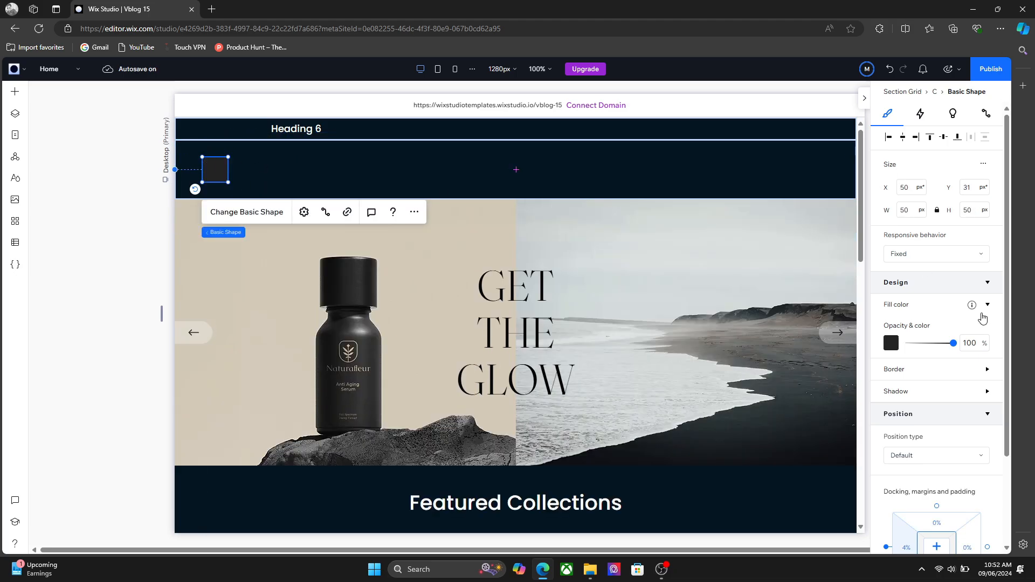
Set the square's fill color to the teal theme color #1BA09B
click(891, 344)
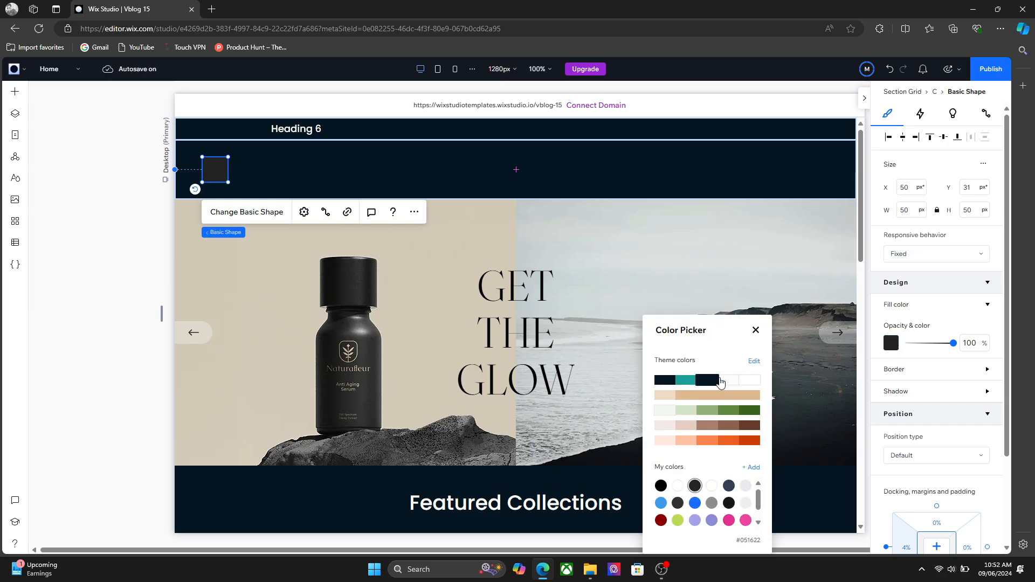
click(728, 380)
click(686, 380)
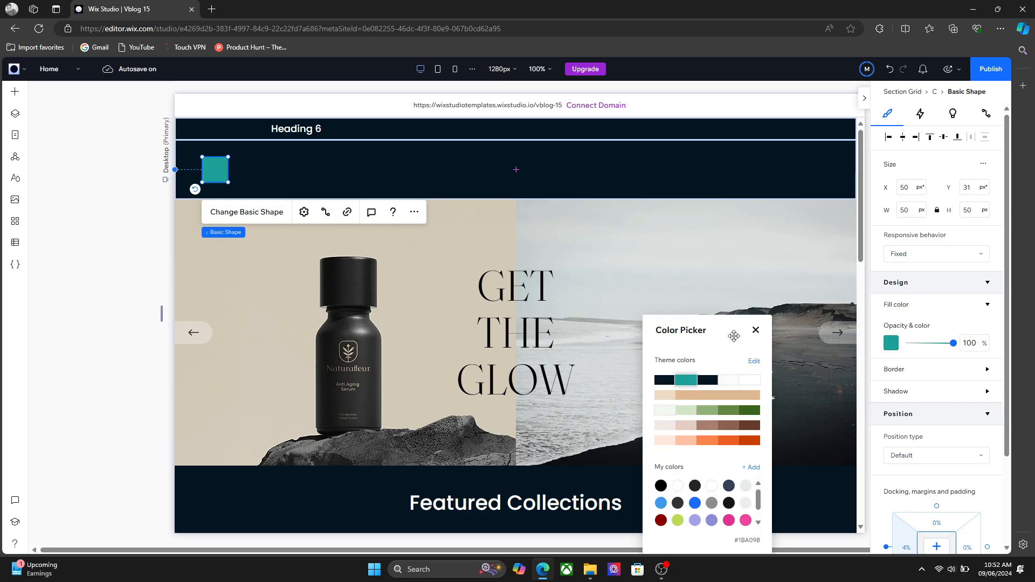
click(755, 330)
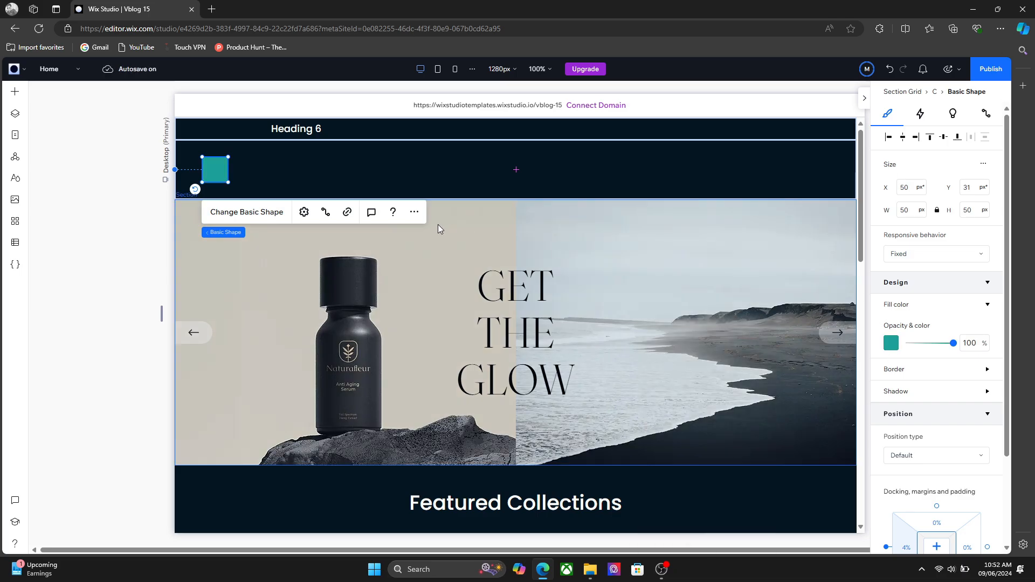
Copy the Heading 6 text into the lower row just right of the teal square and narrow its box to about 155 px
click(331, 125)
click(306, 129)
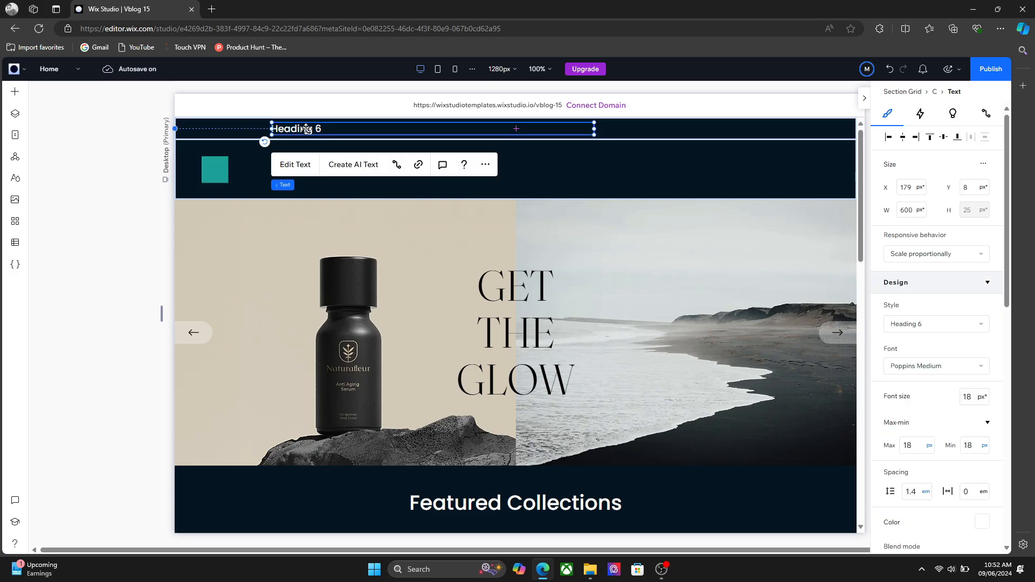
click(245, 168)
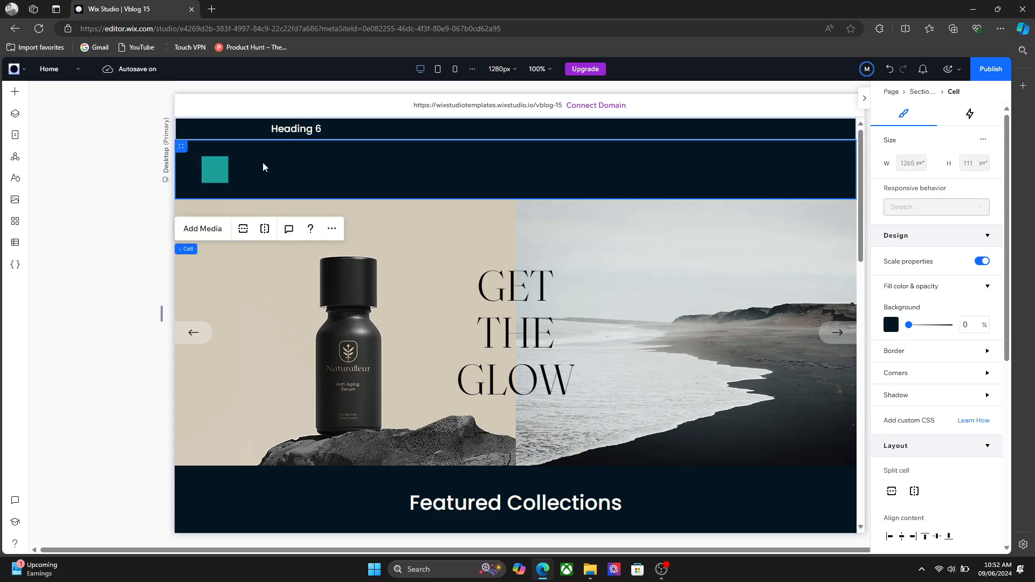
key(ctrl+v)
click(372, 167)
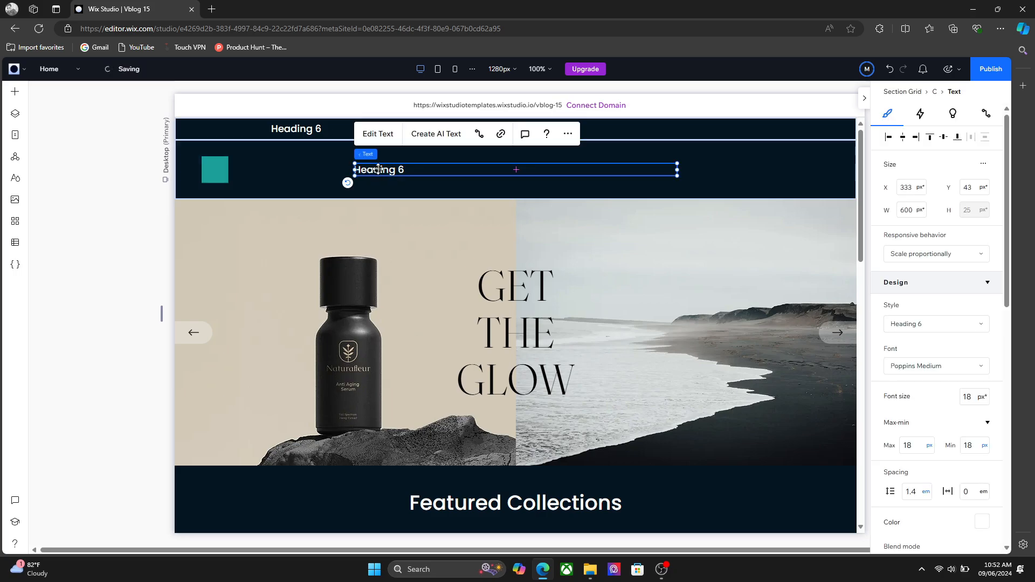
drag(372, 167, 259, 169)
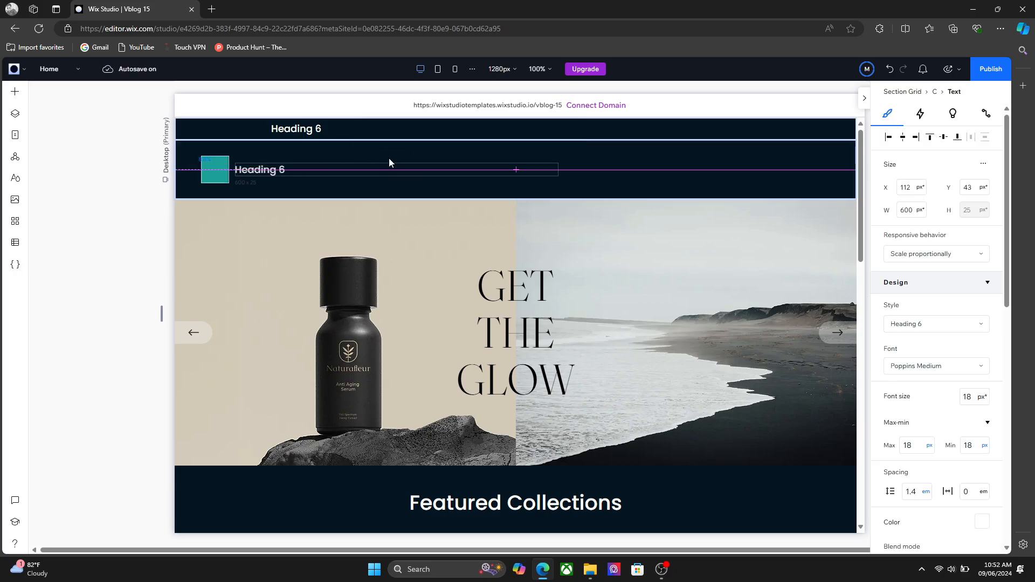
drag(389, 159, 390, 162)
drag(558, 170, 319, 170)
Replace the copied heading's text with Brand Name
double_click(281, 168)
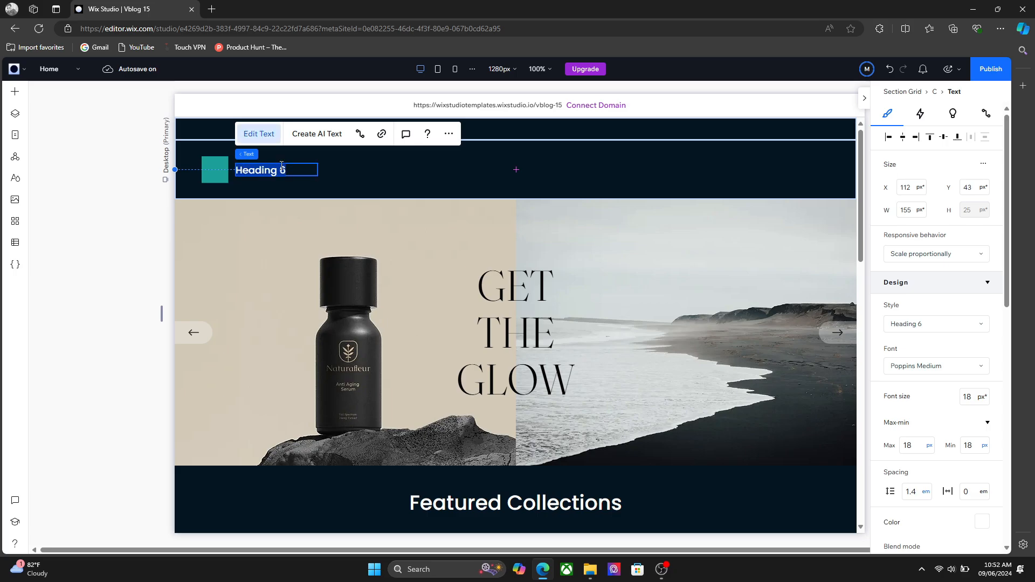
text(Bra)
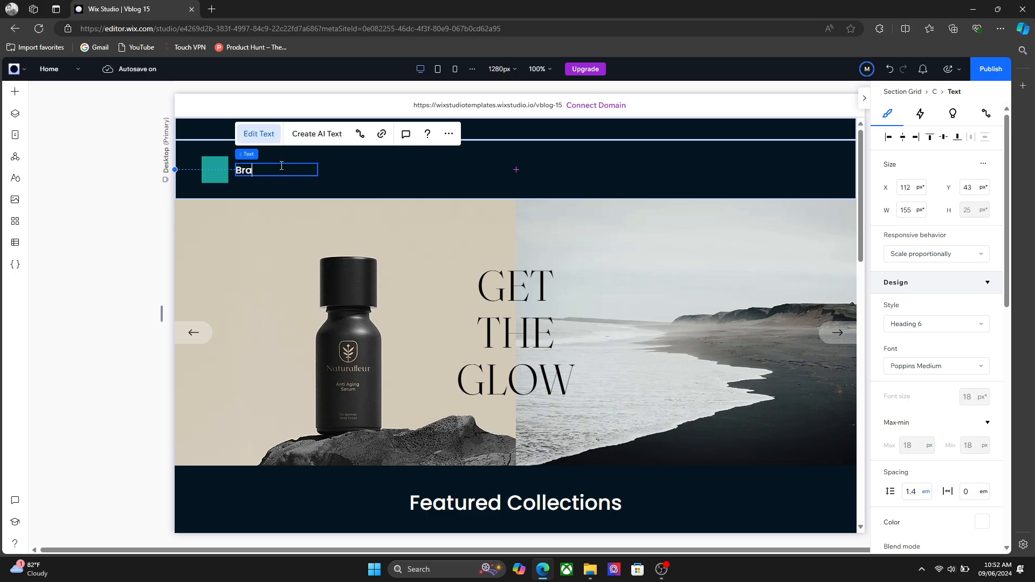
text(nd Name)
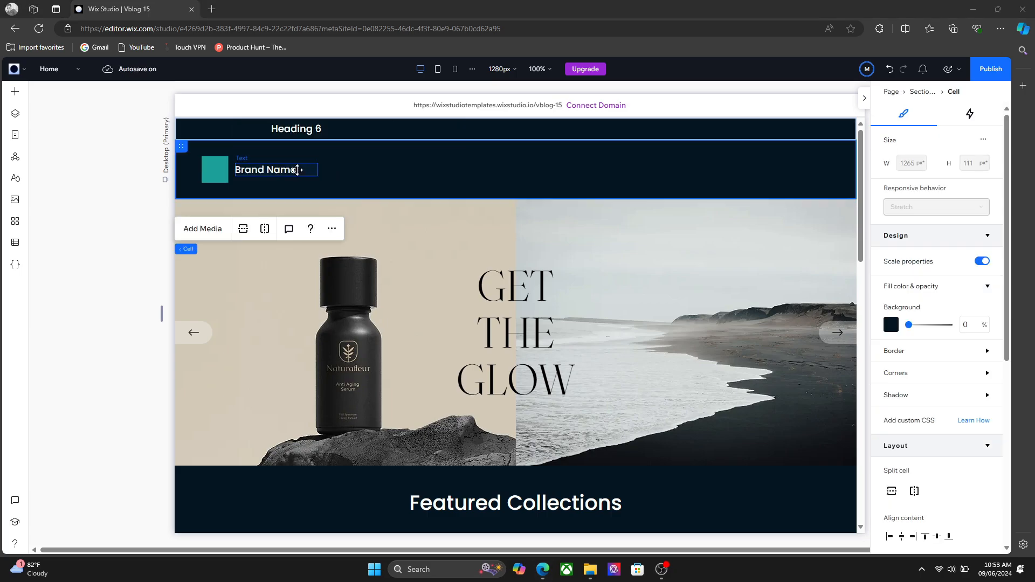
key(Escape)
Combine the teal square and the Brand Name text into one stack
click(217, 176)
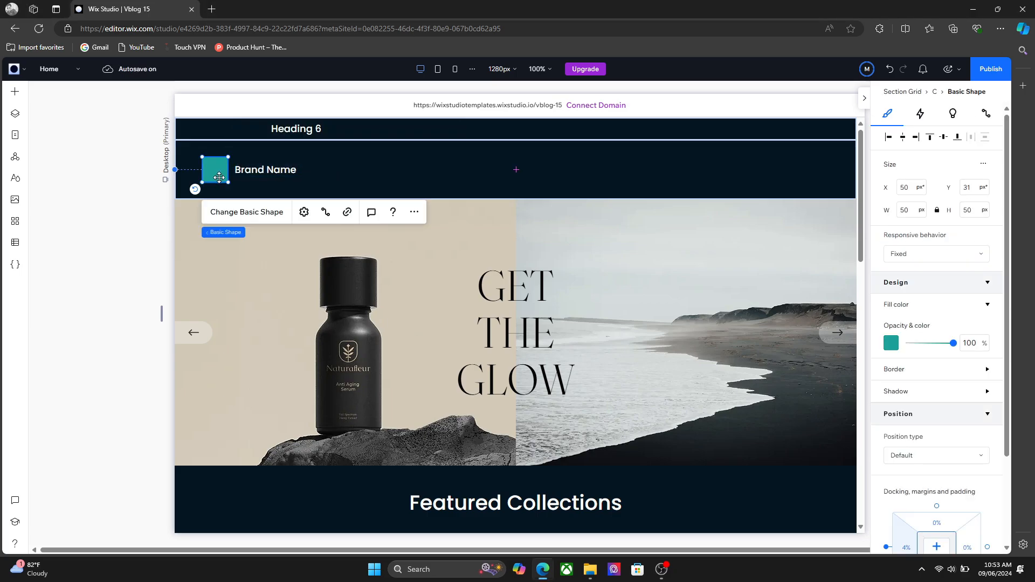
shift+click(249, 165)
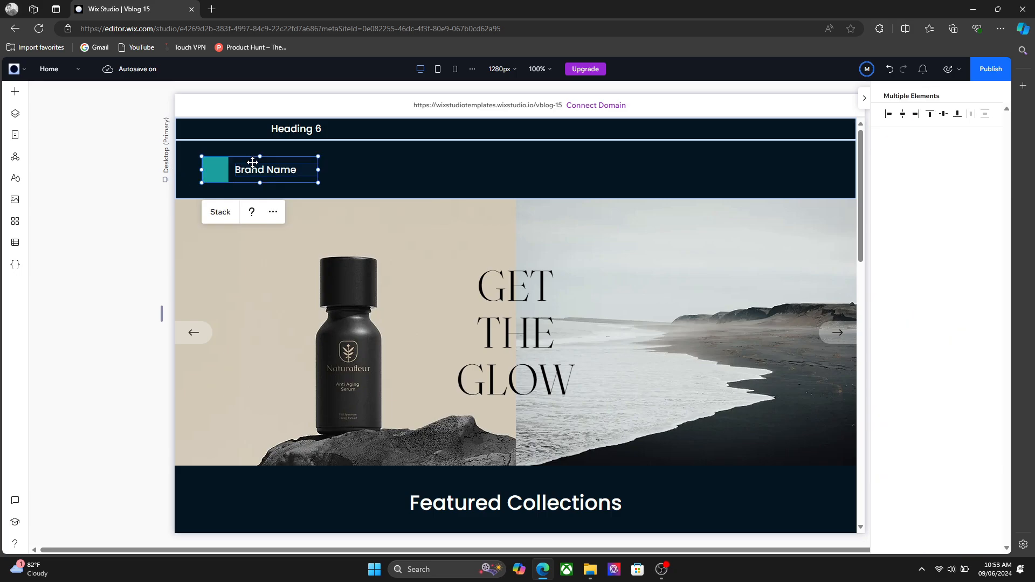
click(223, 211)
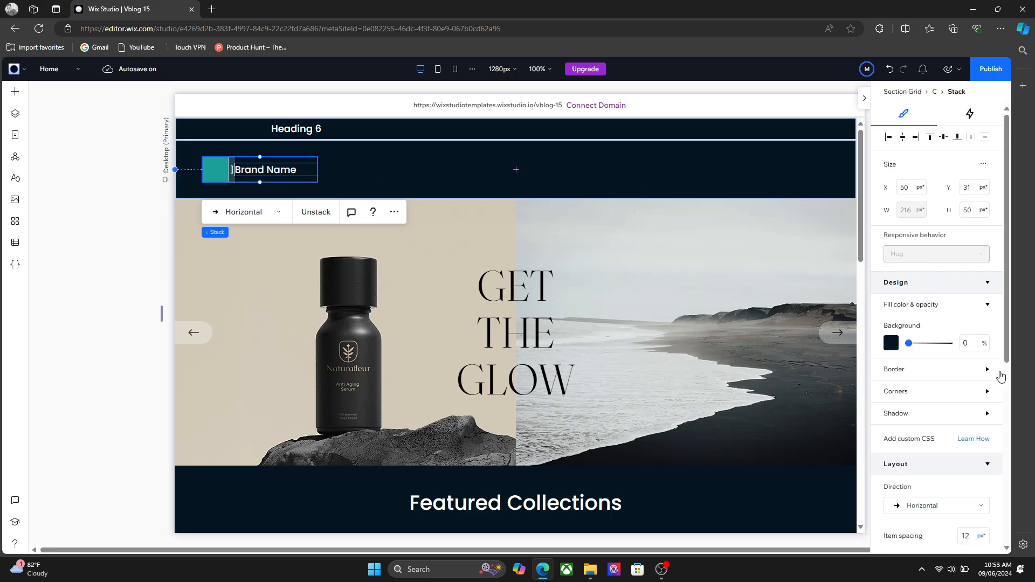
Try to set the brand stack's left margin to 50 px using pixels instead of a percentage
scroll(1001, 376, down, 6)
click(902, 420)
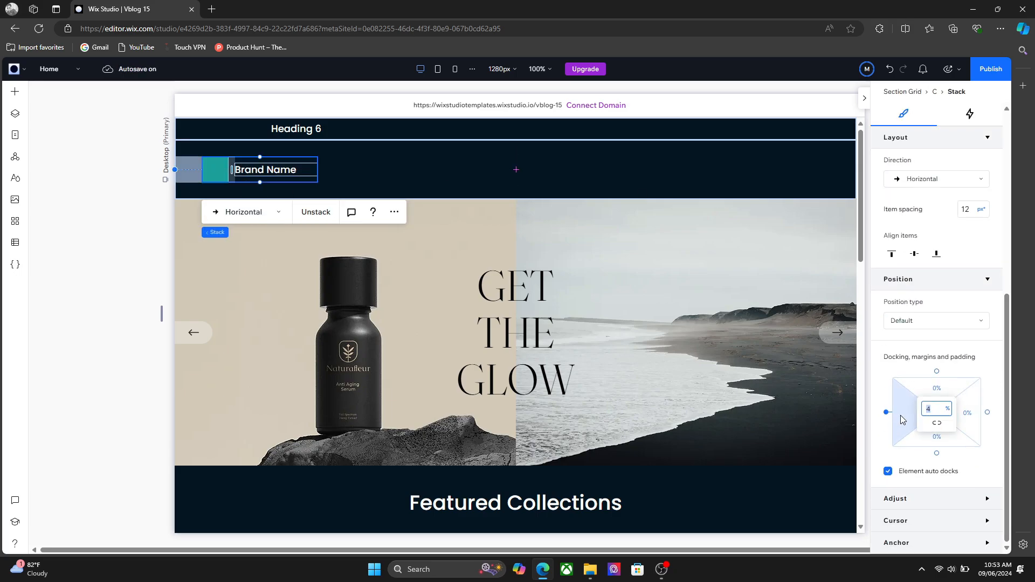
click(947, 411)
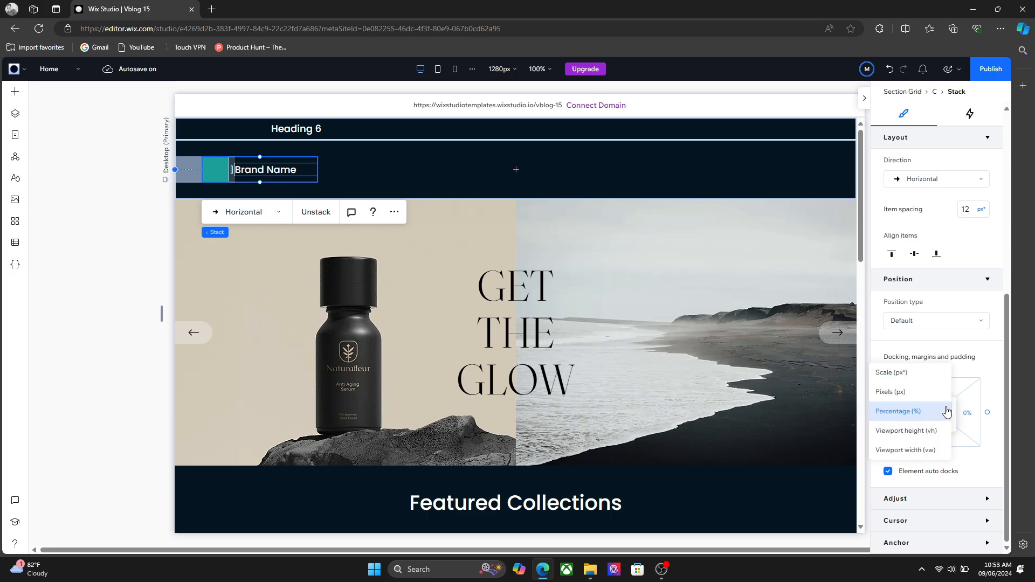
click(927, 400)
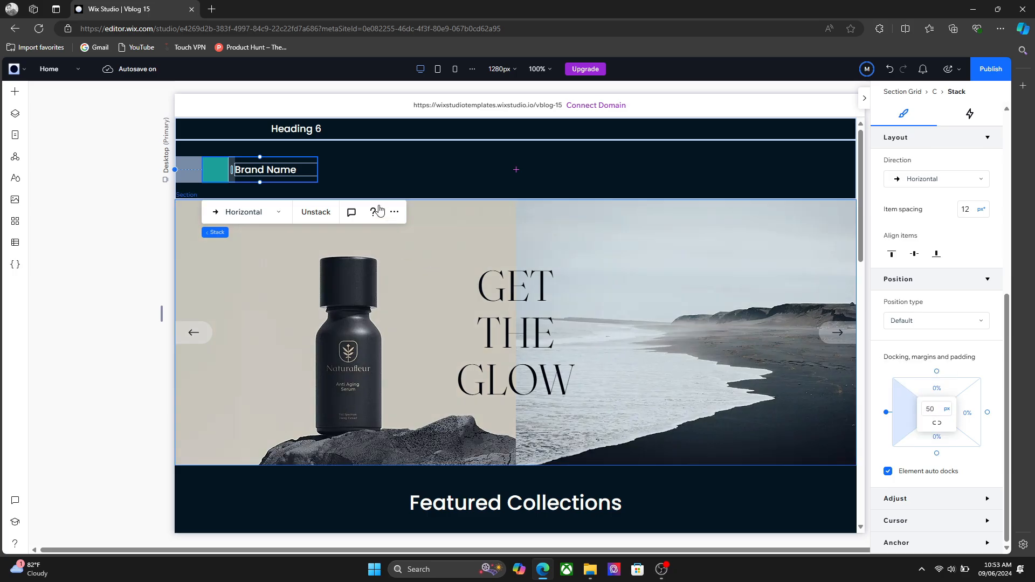
click(355, 170)
key(ctrl+z)
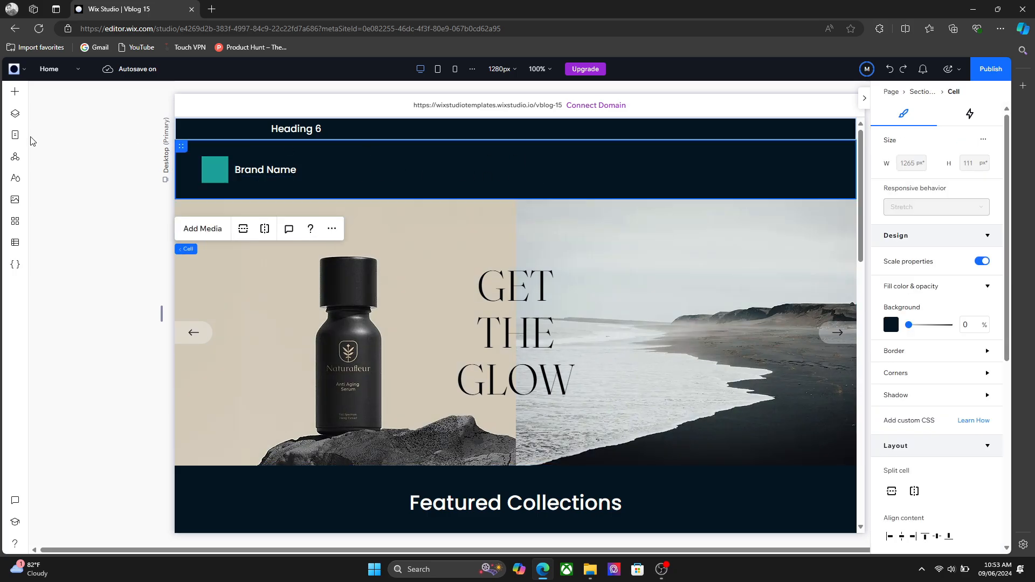
Add the plain Home, About, Work, Contact horizontal menu to the lower row beside Brand Name, about 304 px wide
click(9, 95)
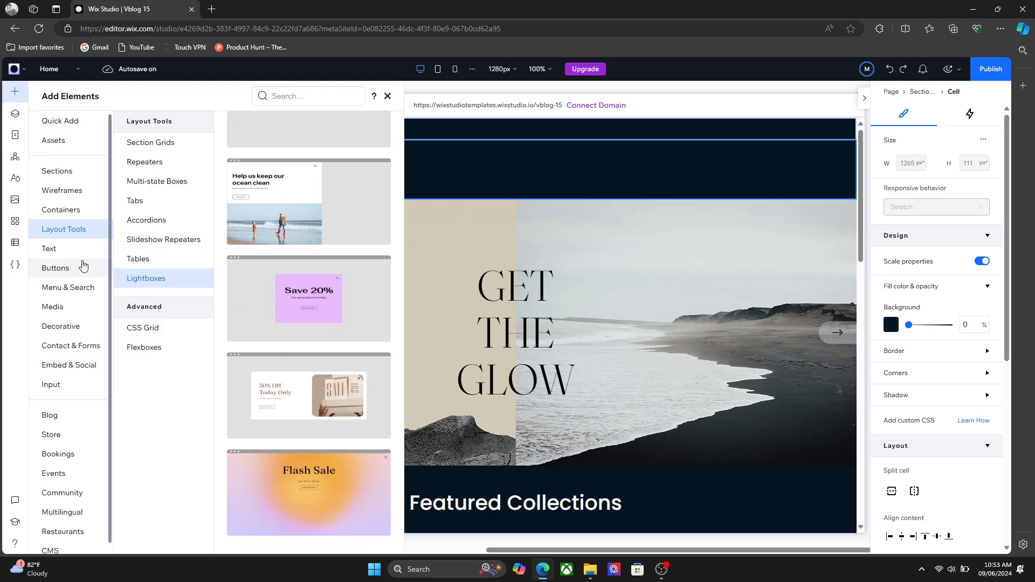
click(69, 287)
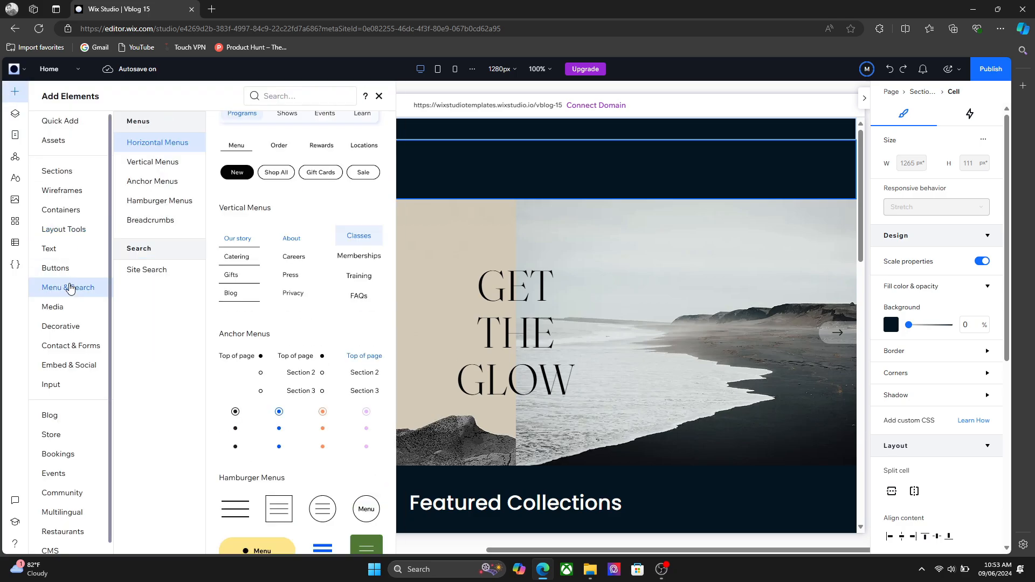
click(154, 162)
click(155, 183)
click(135, 199)
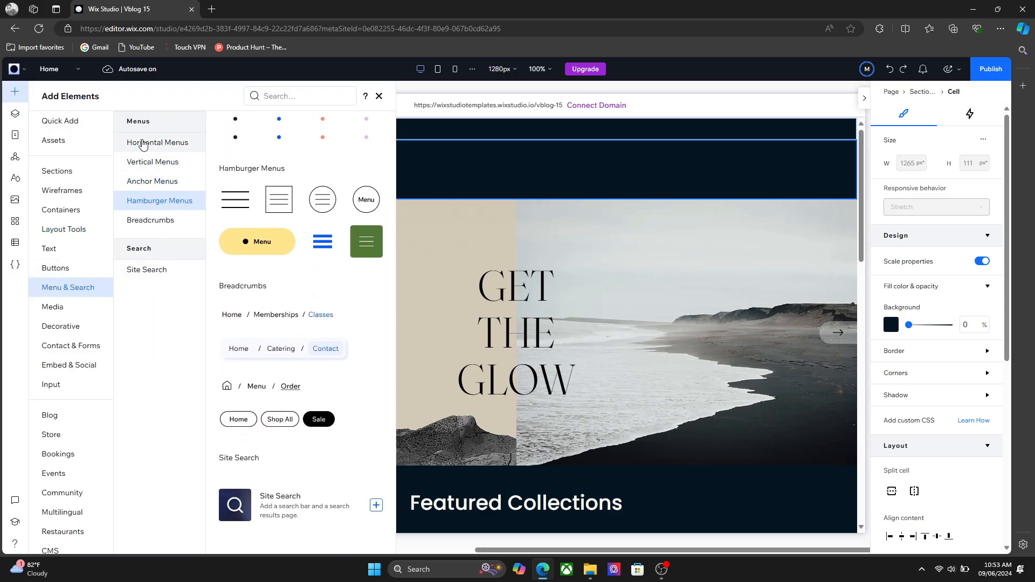
click(143, 142)
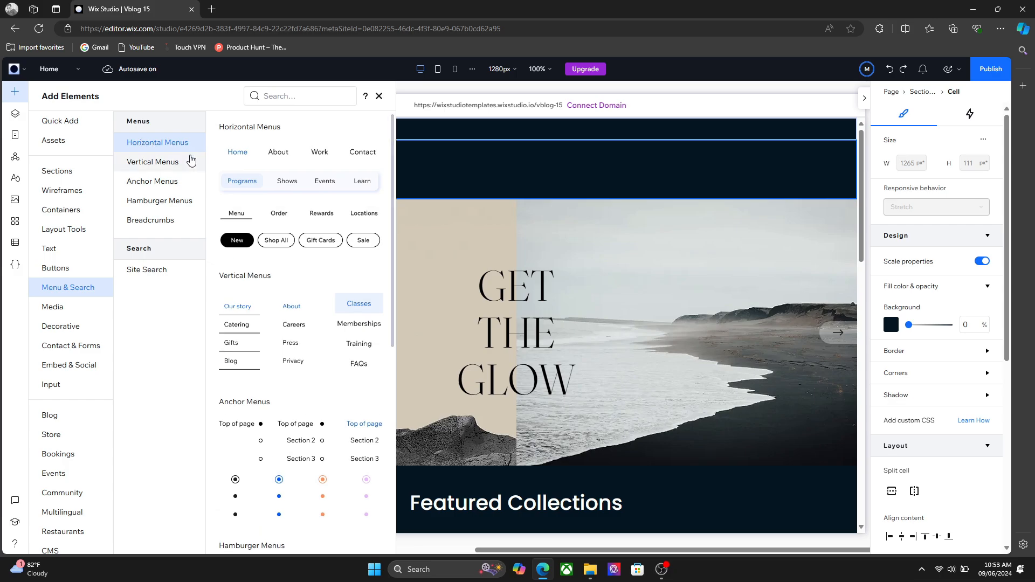
drag(268, 155, 428, 175)
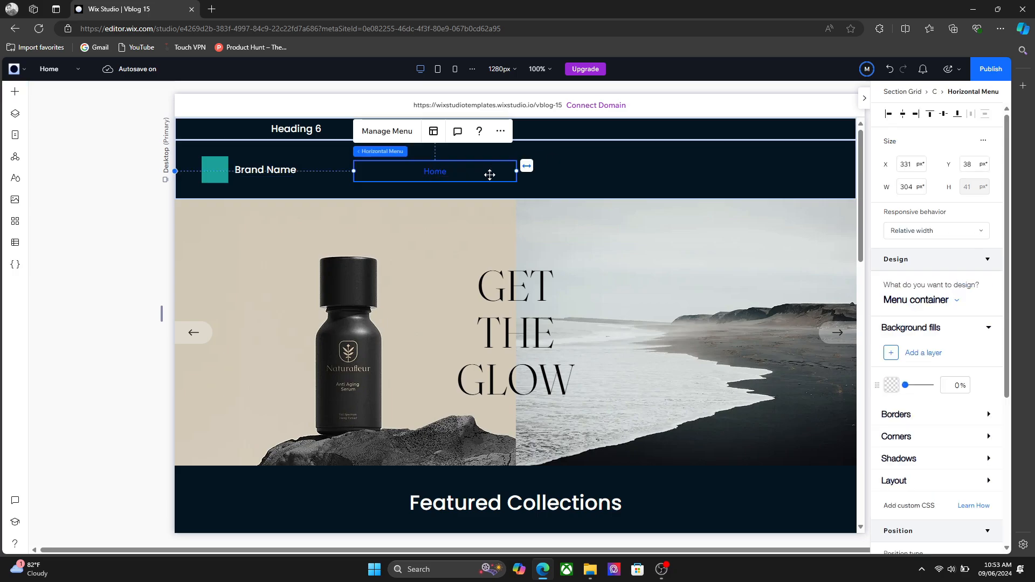
click(664, 173)
click(490, 171)
click(591, 157)
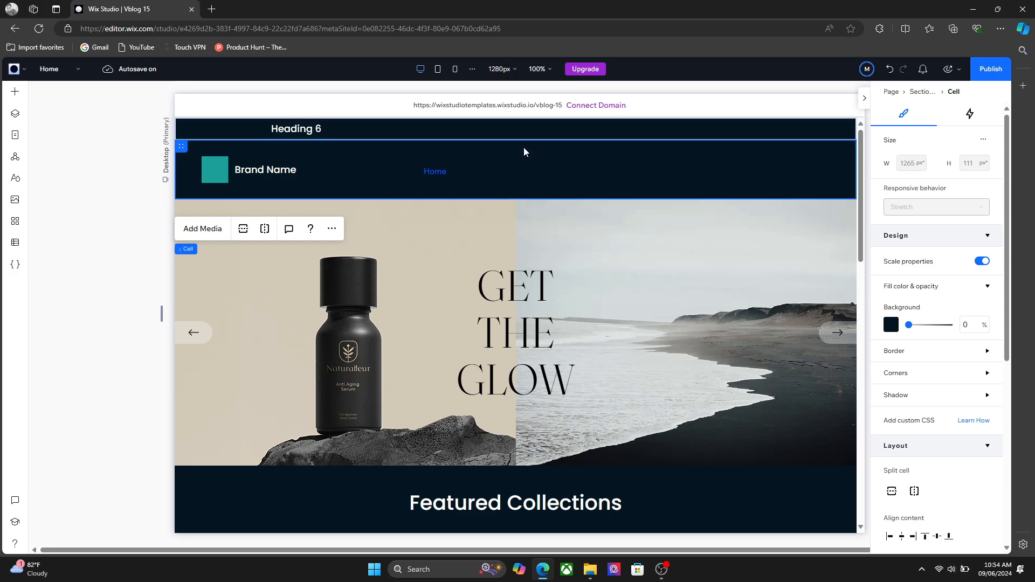
Set the top section grid as a global header, keeping the name Header
click(612, 170)
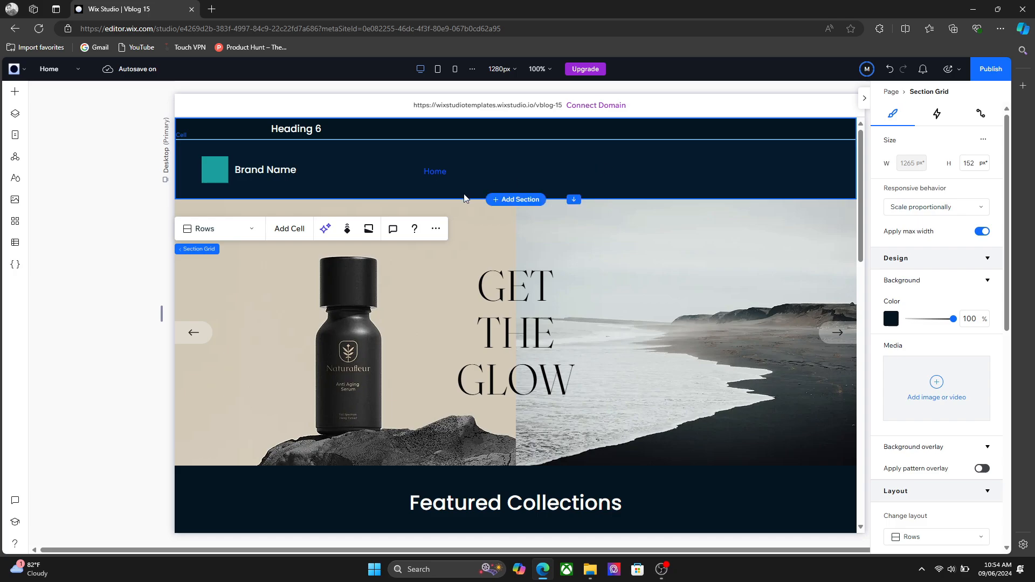
click(15, 114)
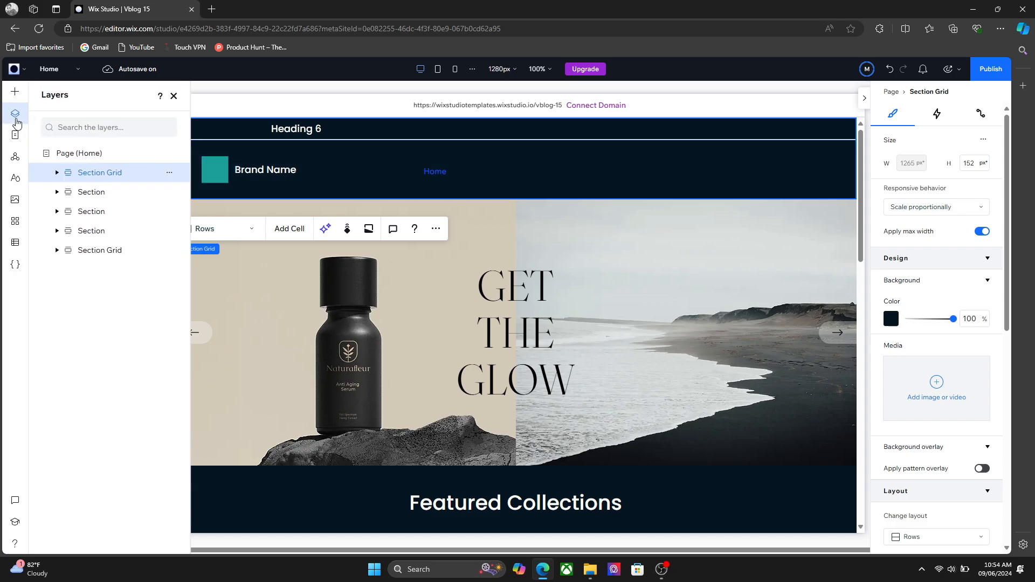
right_click(86, 174)
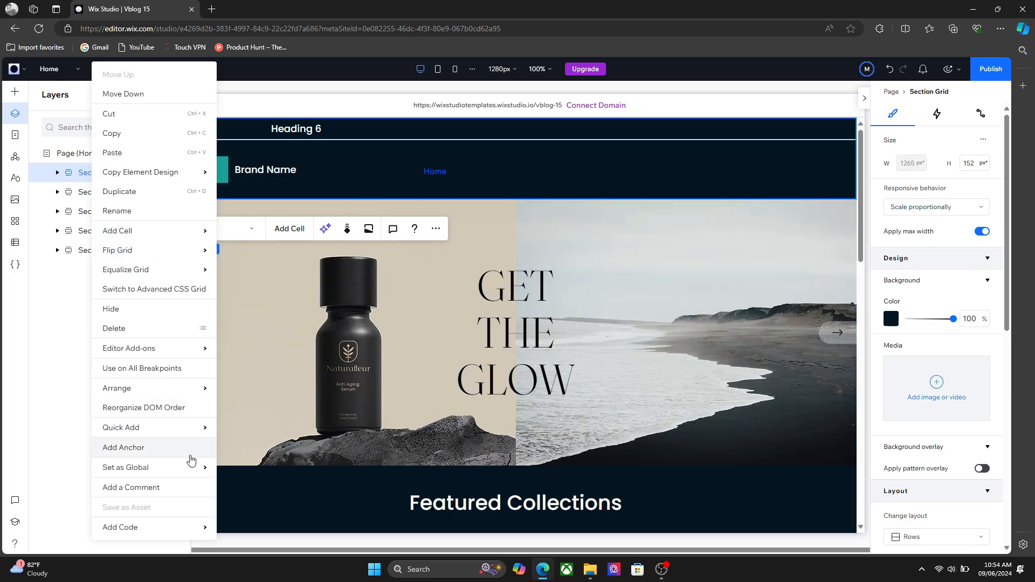
mouse_move(187, 466)
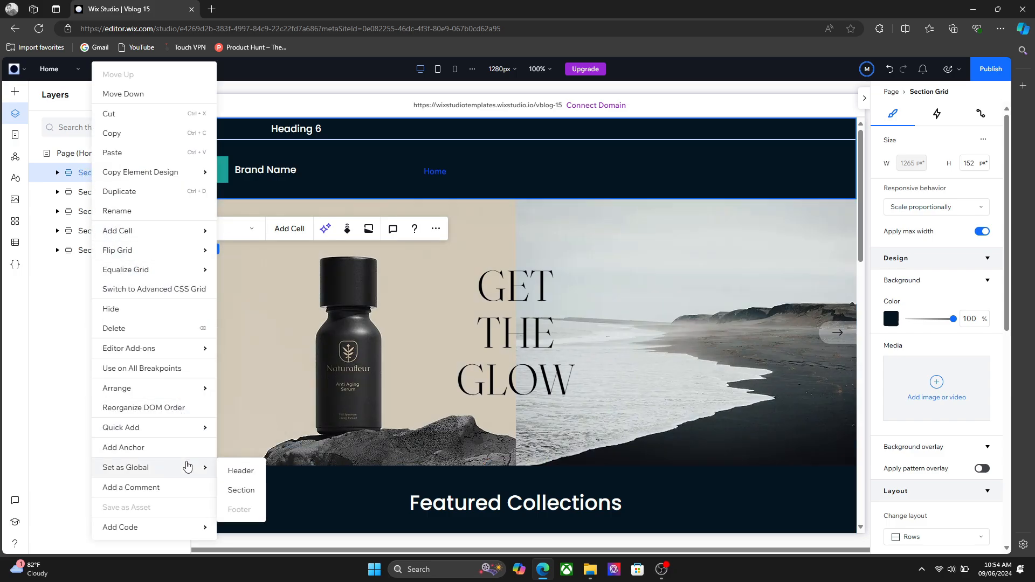
click(240, 471)
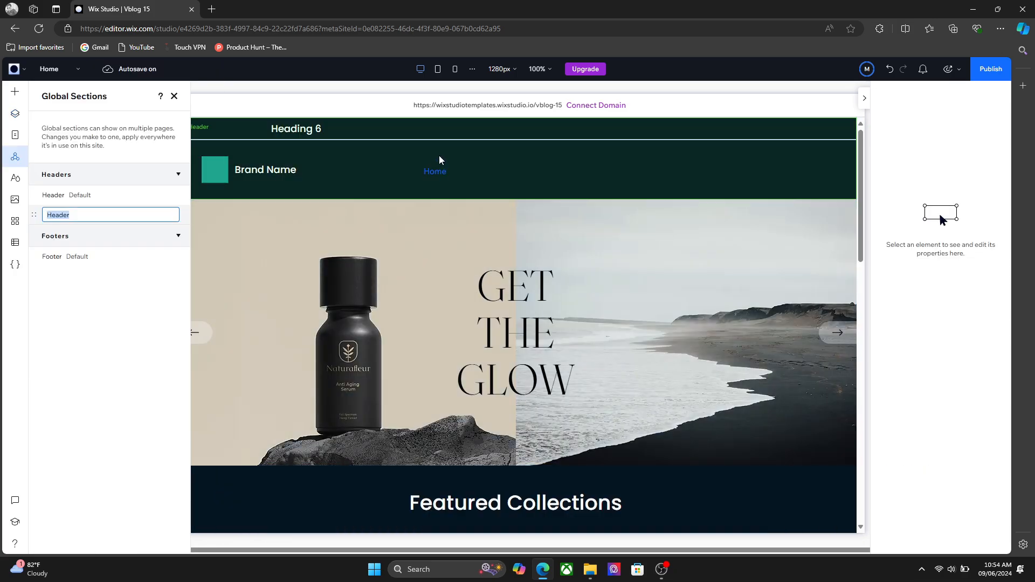
click(439, 155)
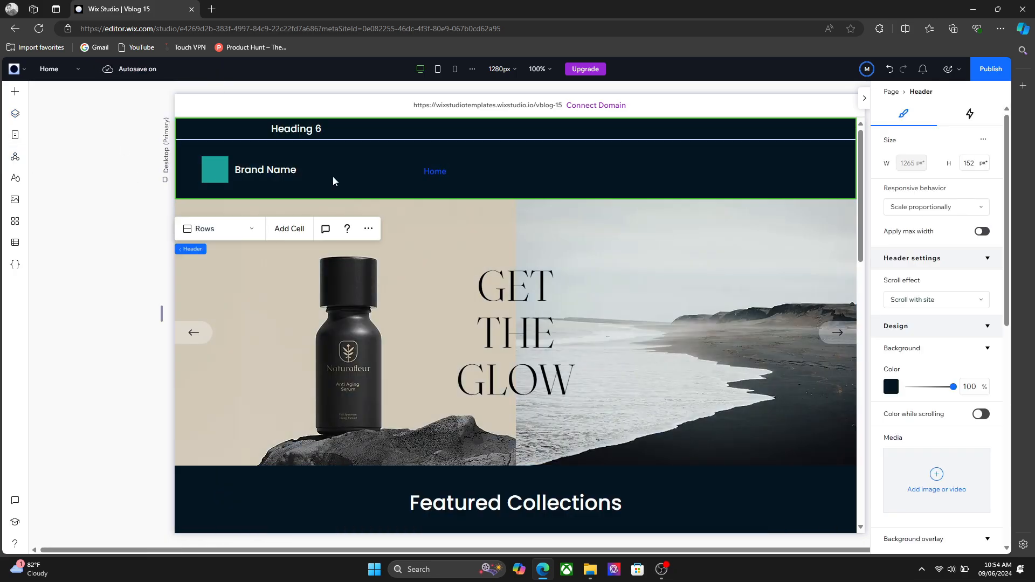
Preview the default header and the custom header among the global sections
click(15, 156)
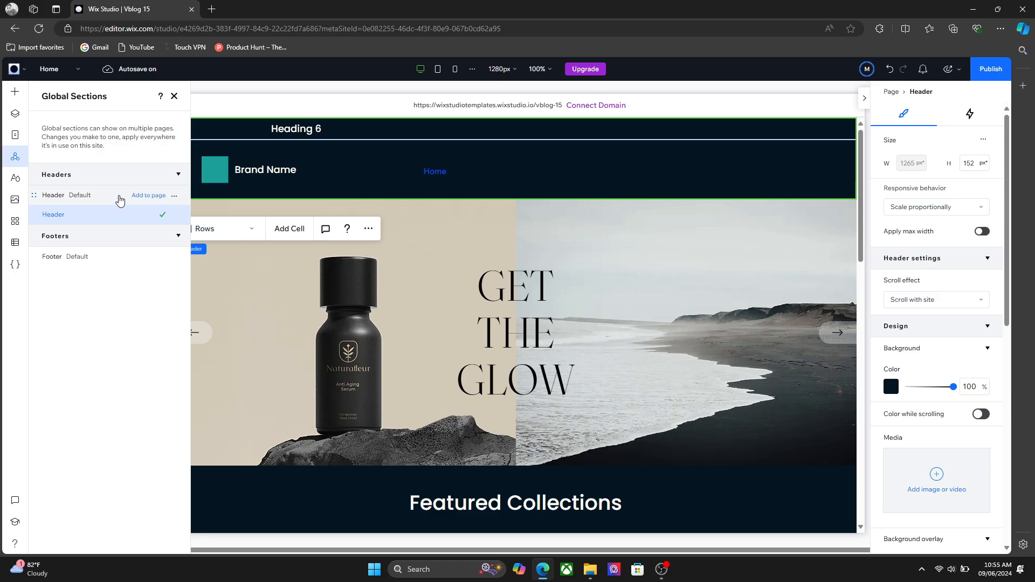
click(108, 200)
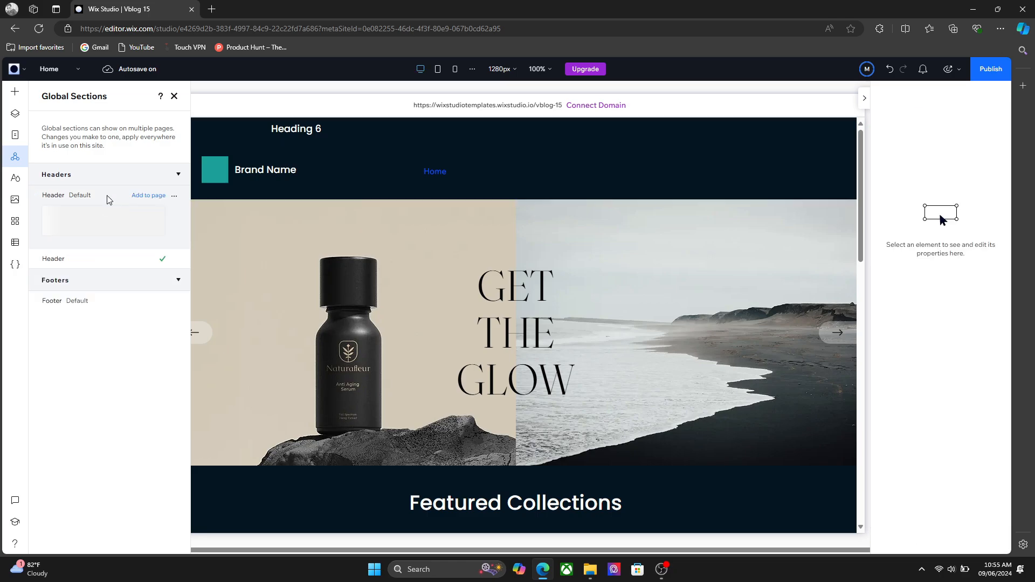
click(107, 263)
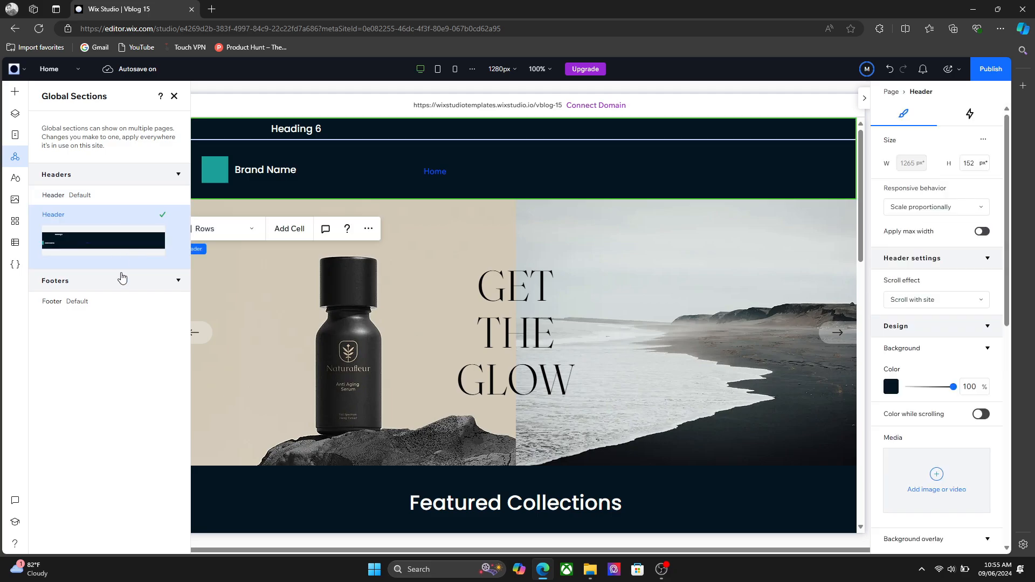
Add the lilac and yellow designed footer with the large email line and place it last in the page's section order
click(15, 92)
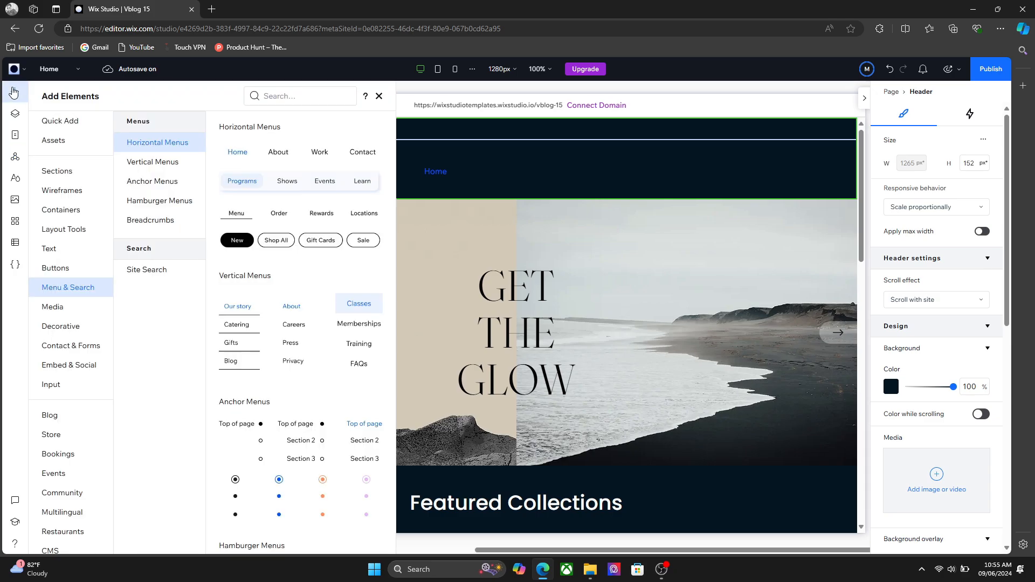
click(55, 171)
click(146, 416)
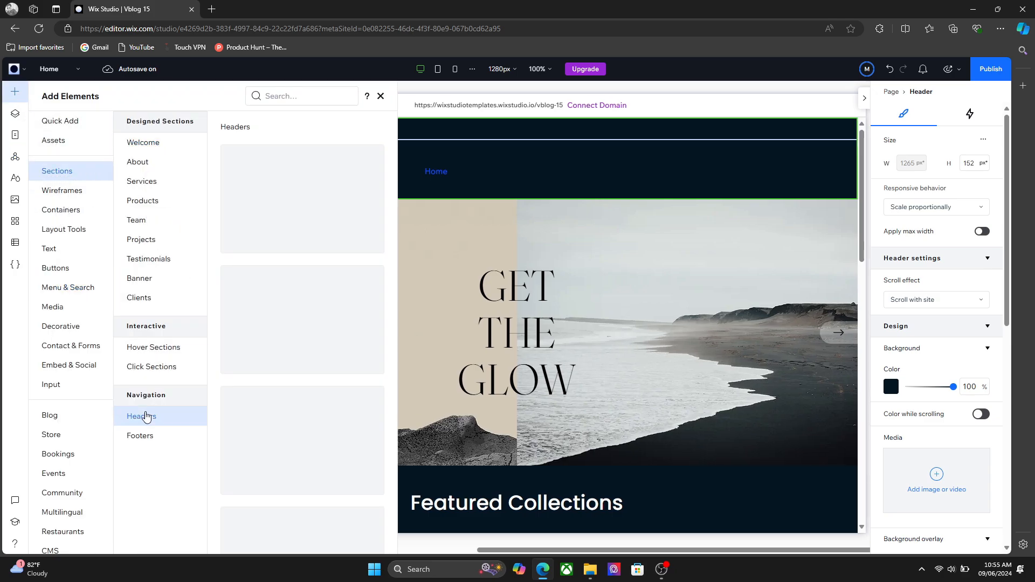
click(139, 438)
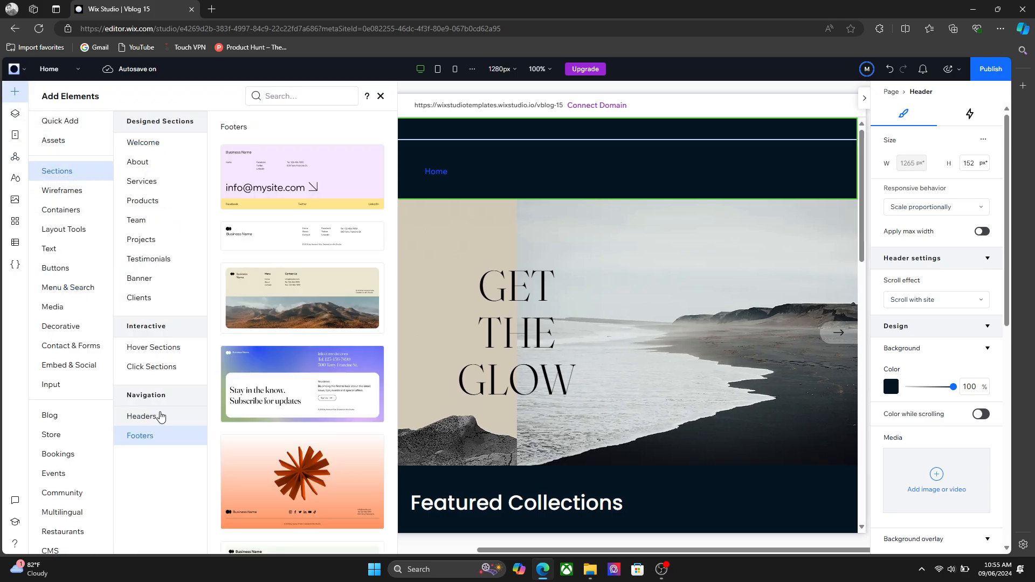
click(312, 174)
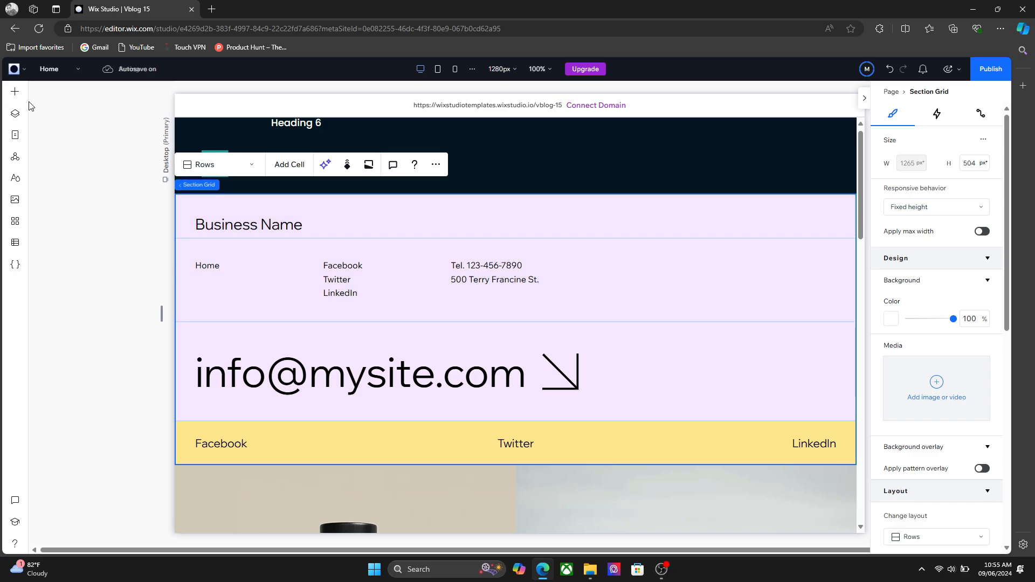
click(17, 114)
drag(102, 198, 96, 281)
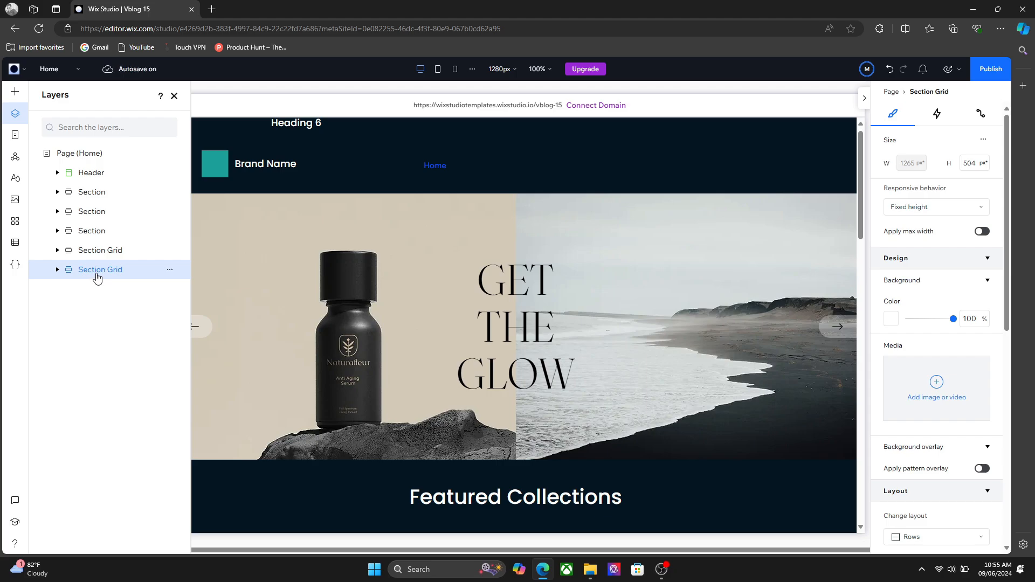
Set the newly added last section as a global footer, keeping the name Section Grid
right_click(97, 274)
mouse_move(147, 356)
mouse_move(180, 430)
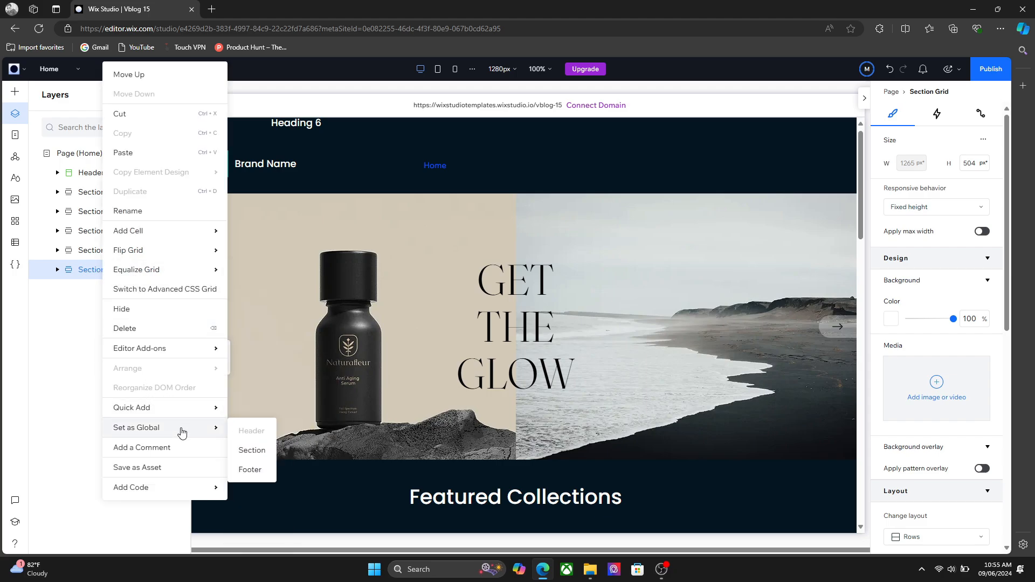
click(256, 470)
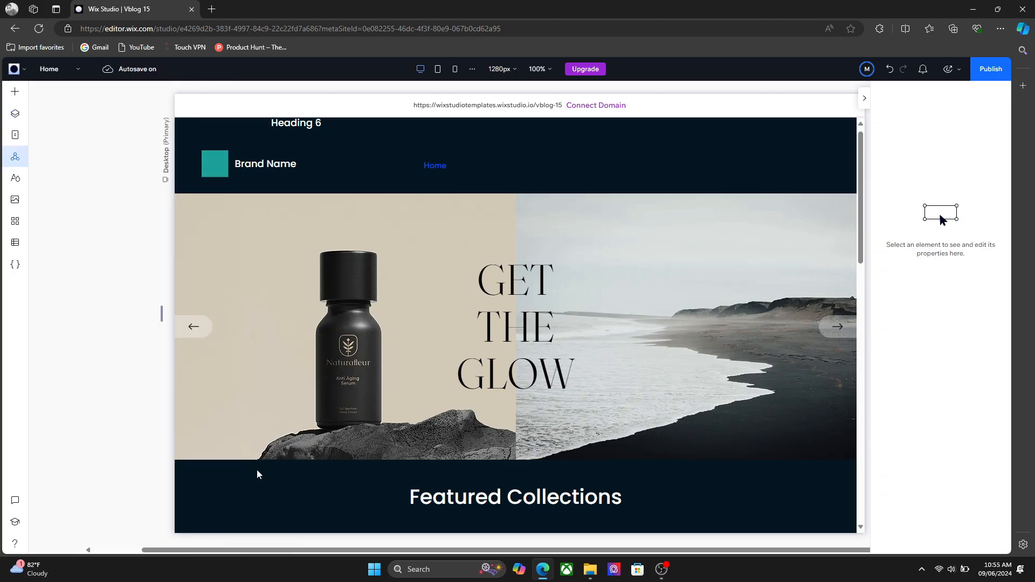
click(125, 329)
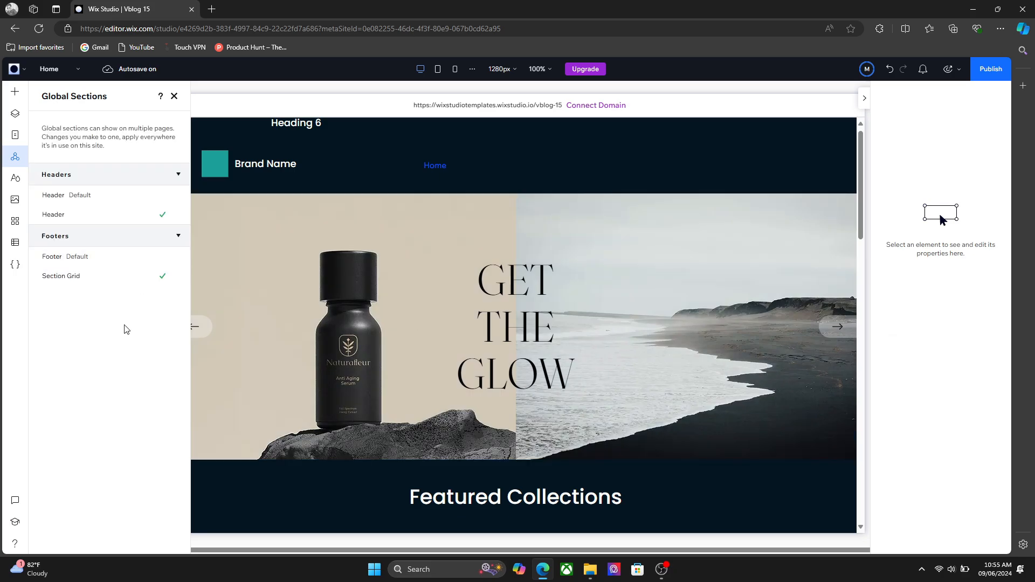
Review the pages to which the Section Grid footer can be added, and leave the selection unchanged
click(92, 286)
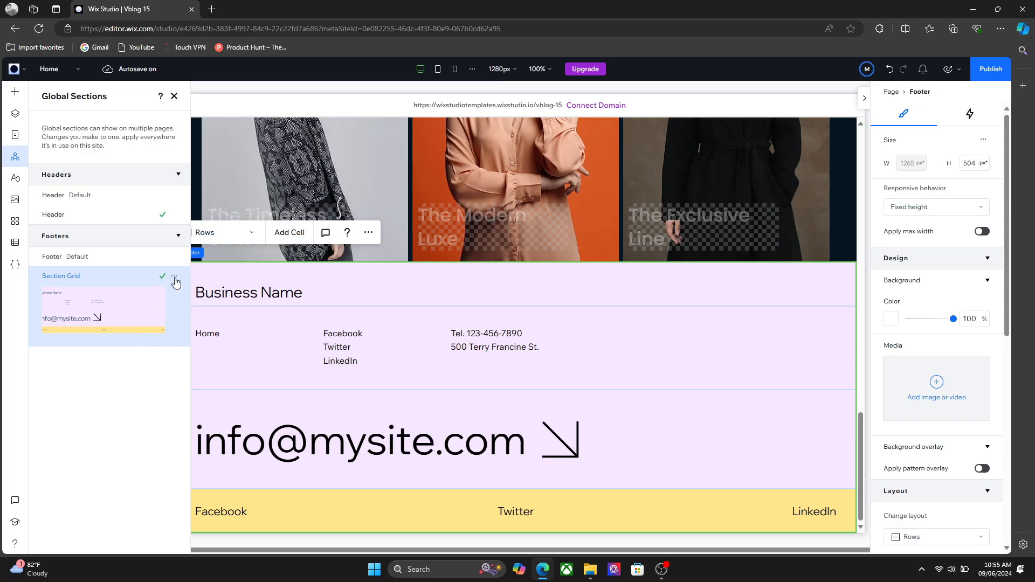
click(174, 277)
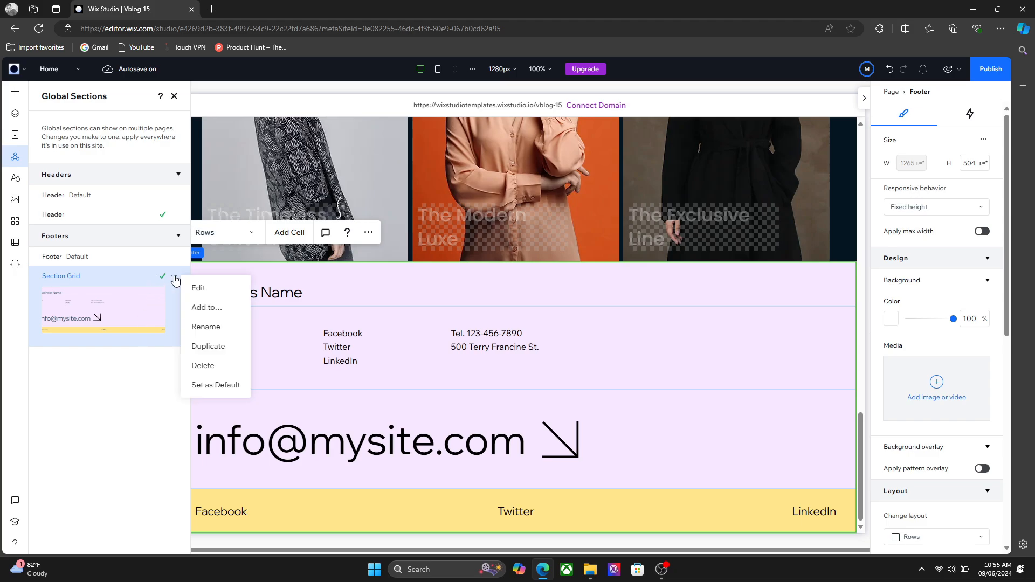
click(193, 307)
scroll(478, 294, down, 5)
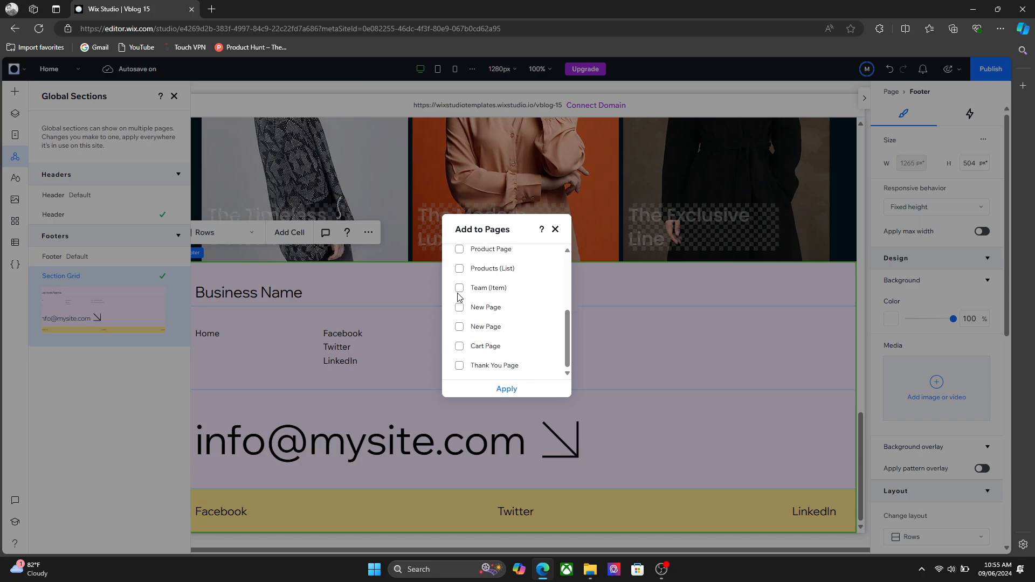
click(555, 230)
Review which pages the default footer is assigned to, and leave the selection unchanged
click(178, 257)
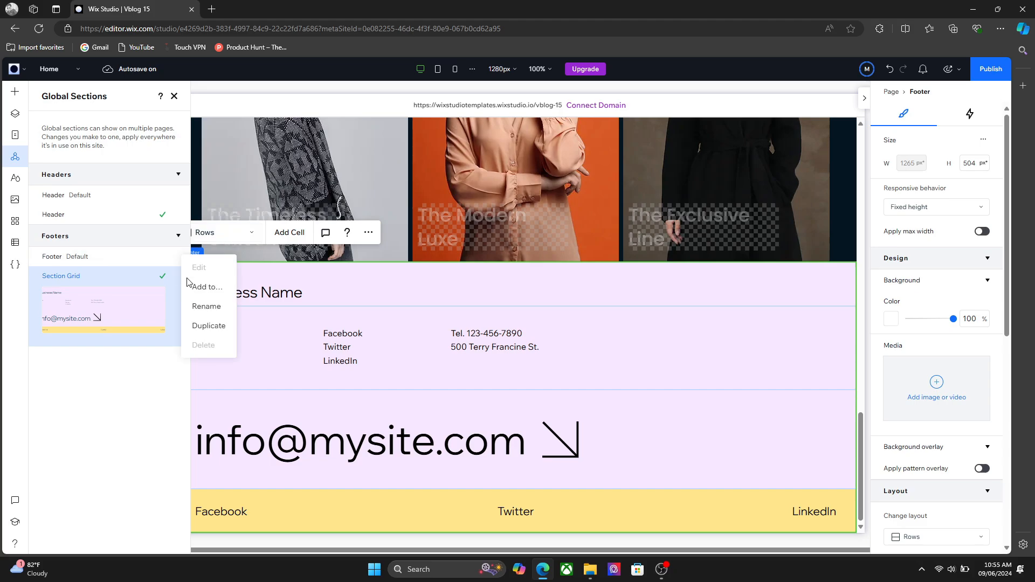
click(222, 293)
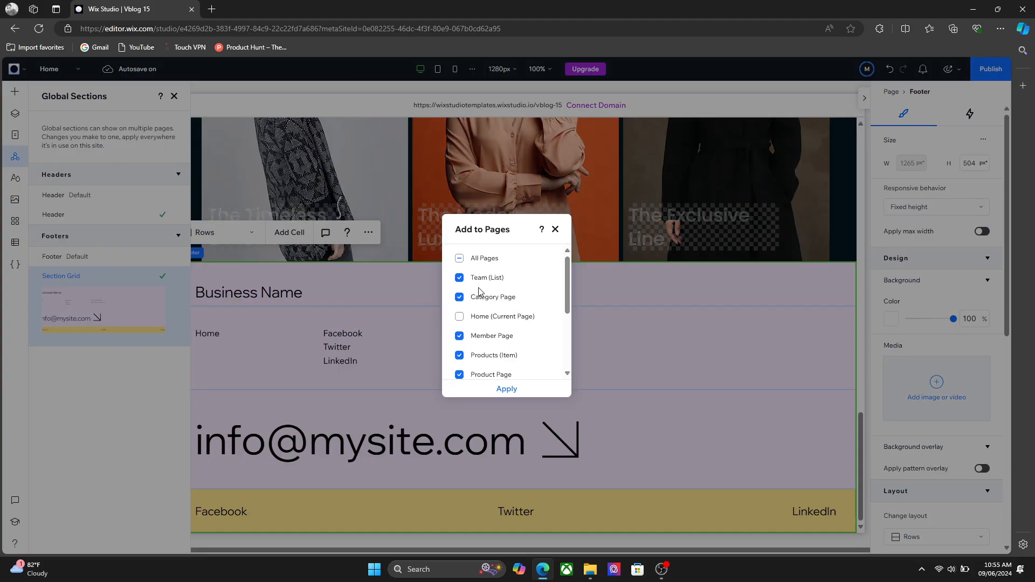
scroll(496, 316, down, 2)
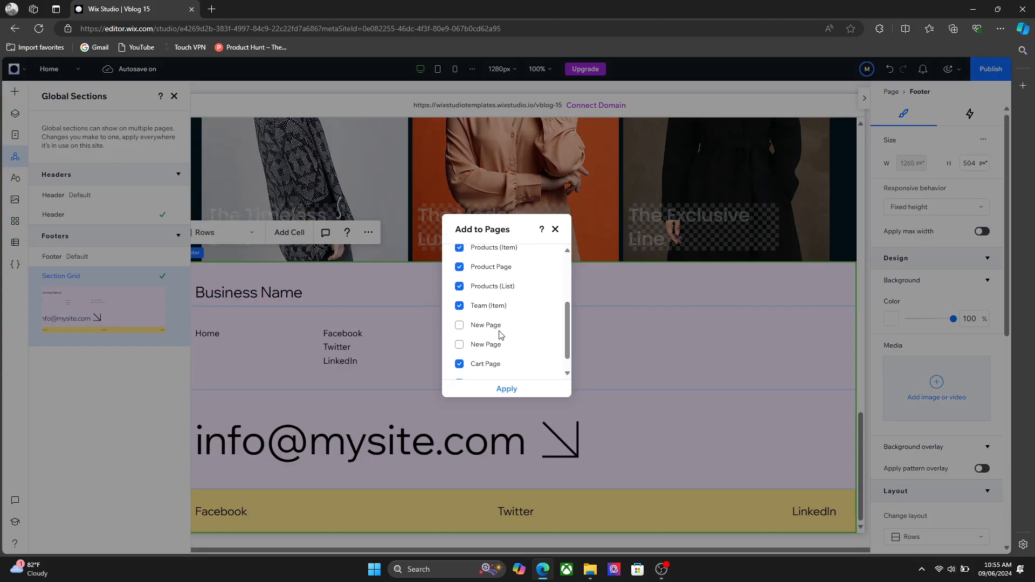
click(555, 229)
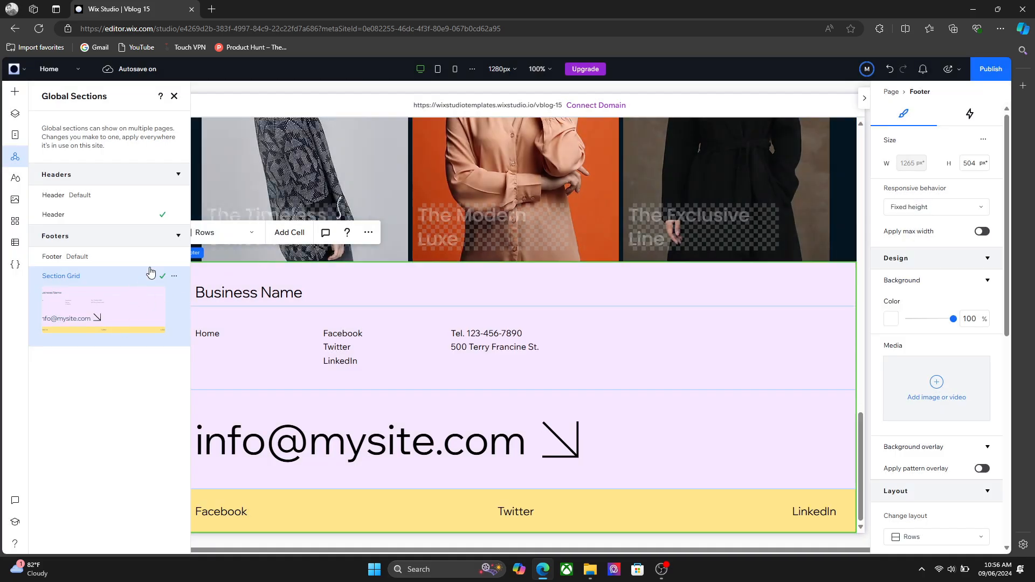
mouse_move(151, 262)
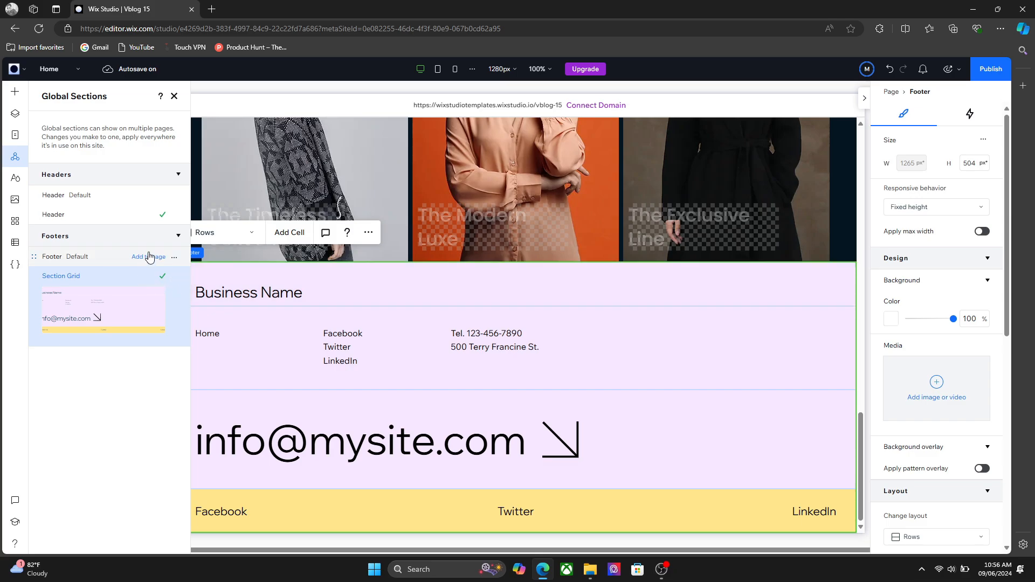
Try the default footer on the home page below Section Grid, and delete it again
click(149, 258)
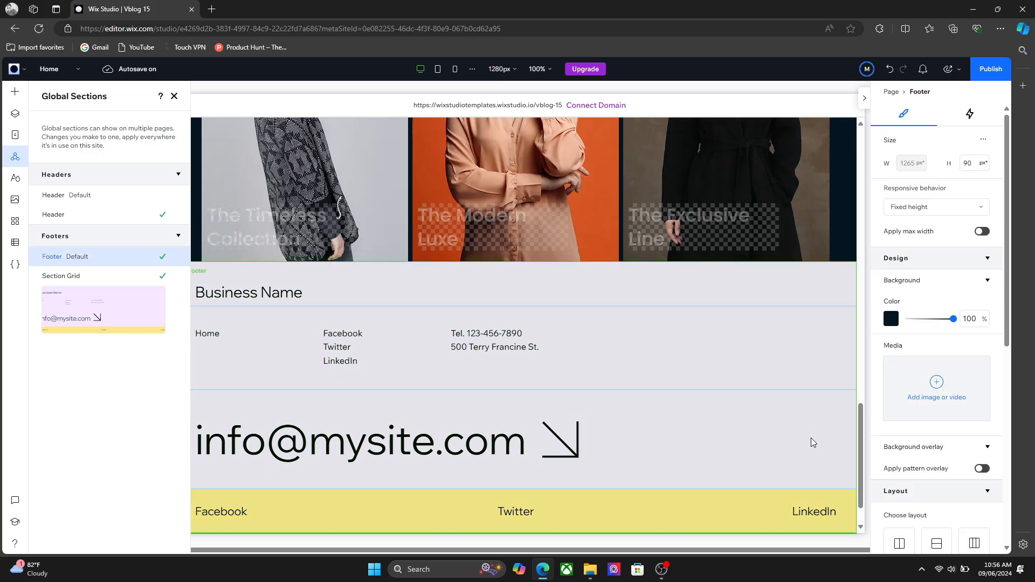
click(860, 504)
click(746, 513)
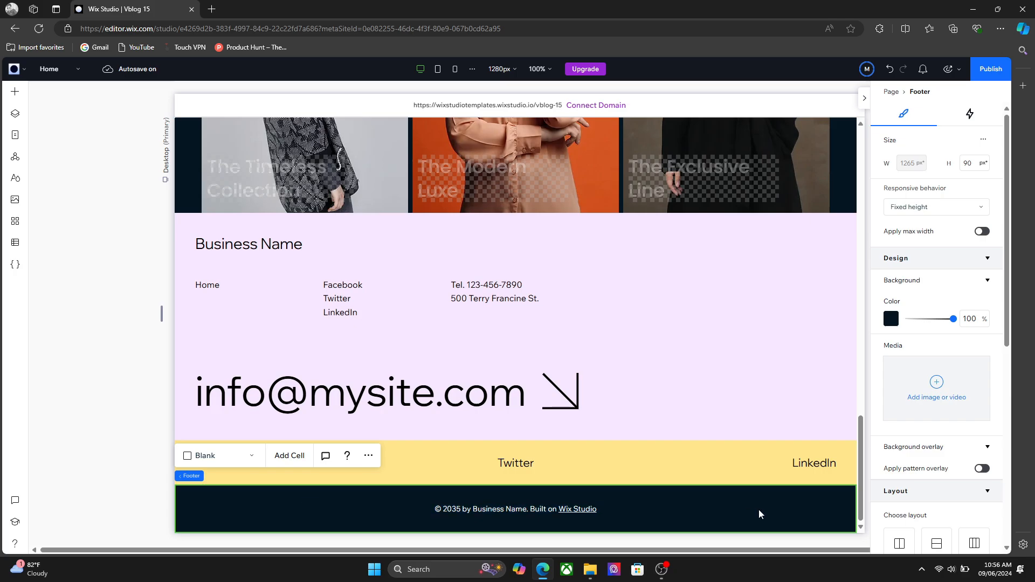
key(Delete)
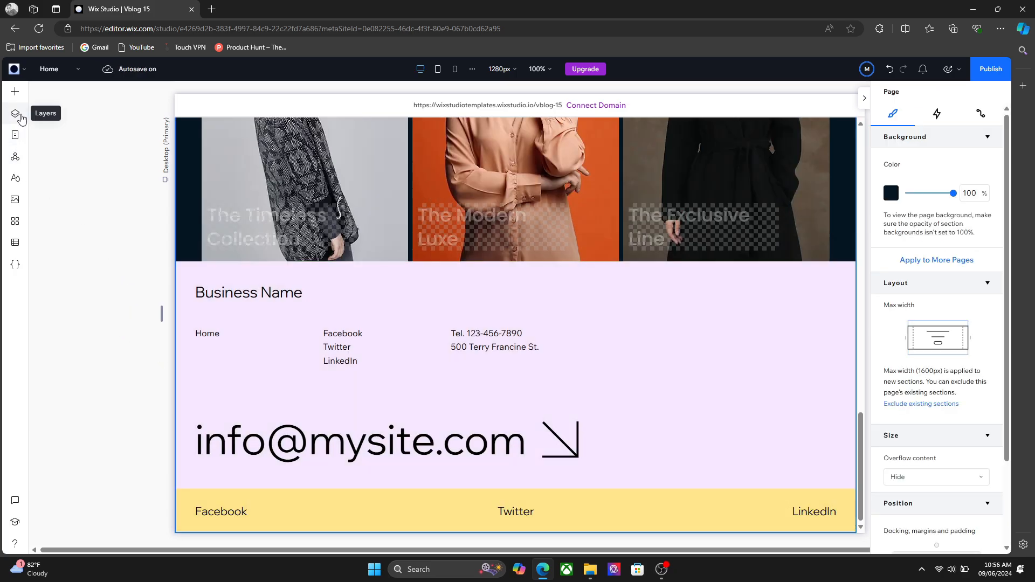
Set the Section Grid global footer as the site's default footer
click(15, 156)
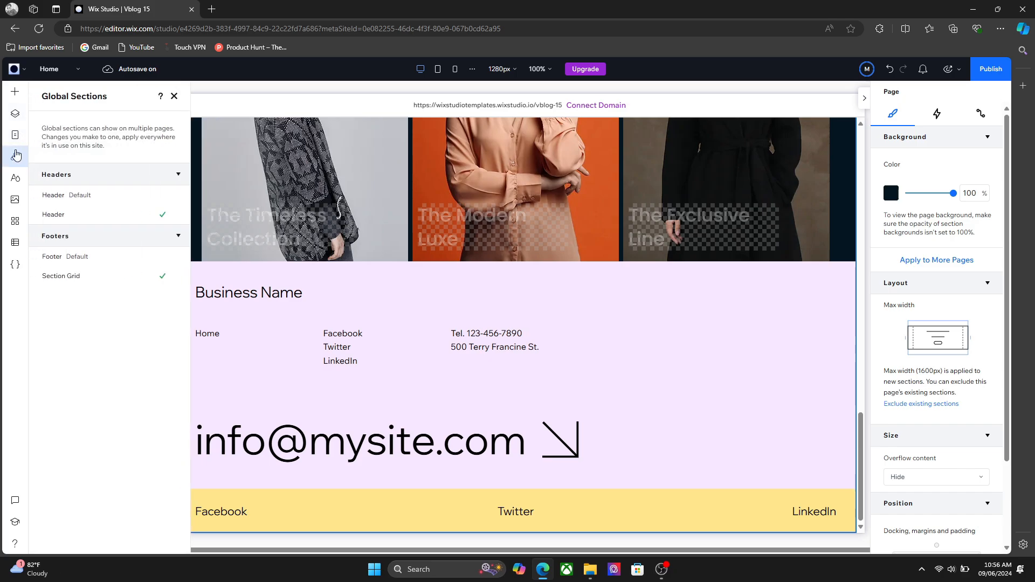
click(174, 276)
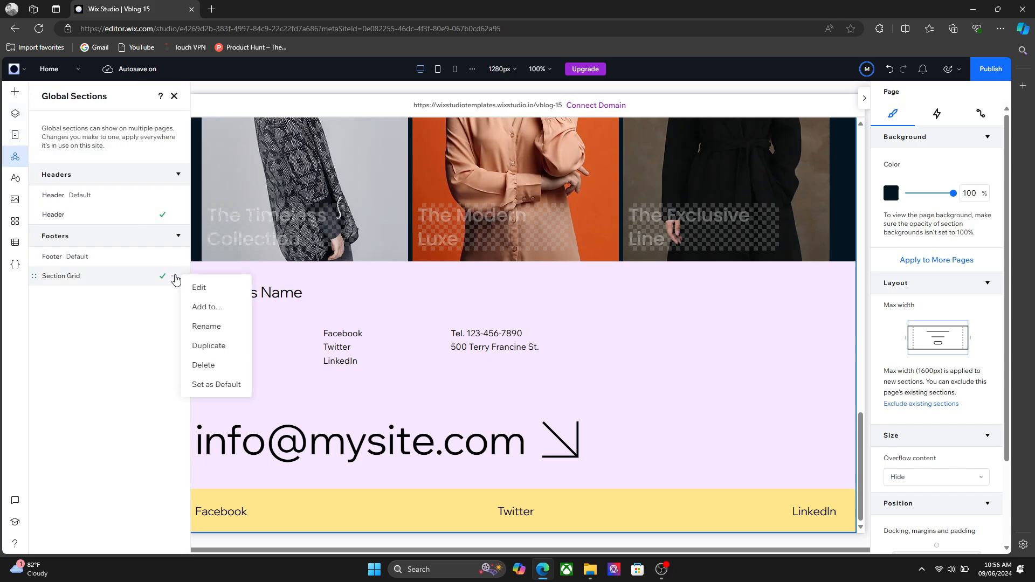
click(205, 383)
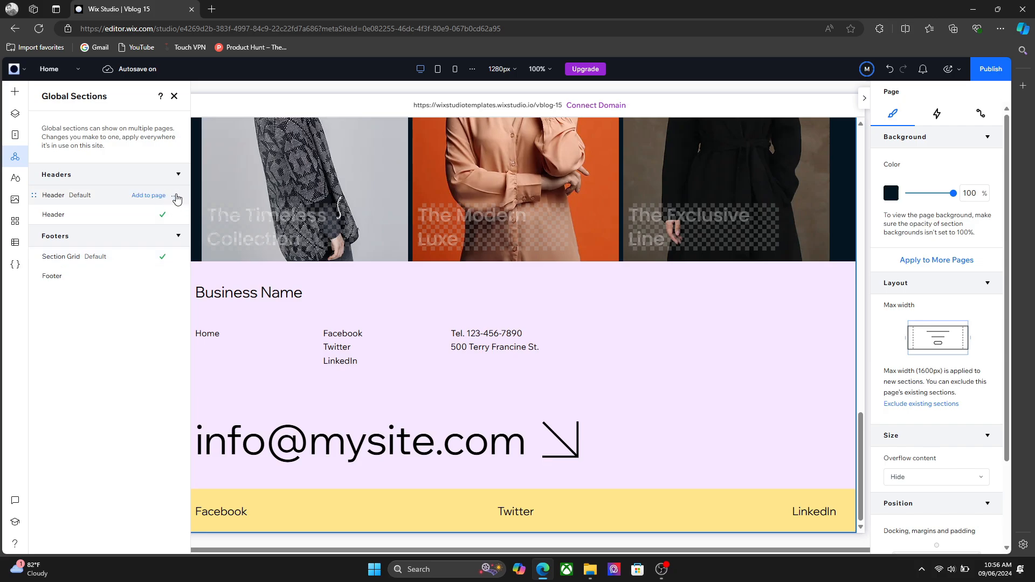
Set the custom global header used on the home page as the site's default header
click(174, 196)
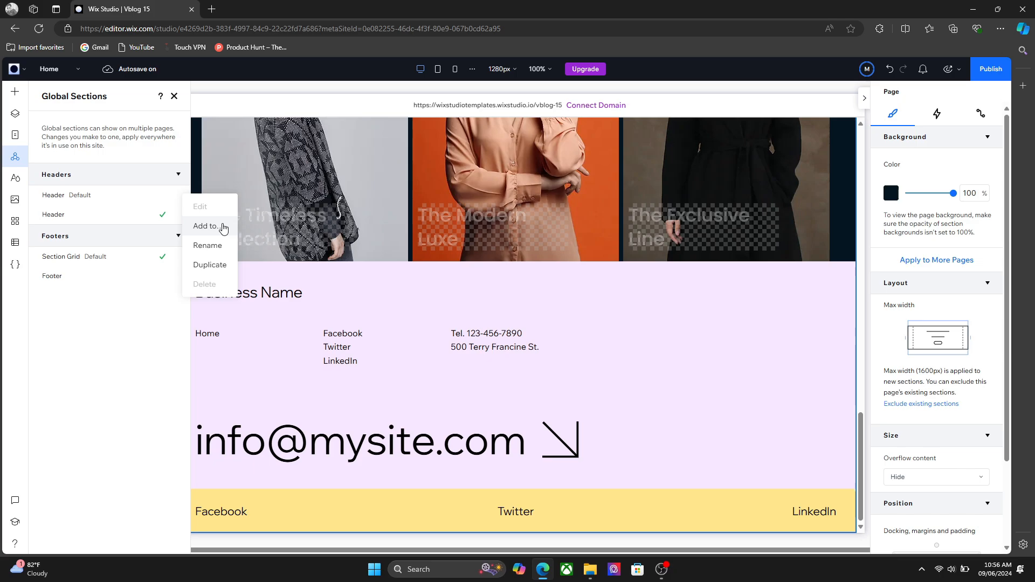
click(83, 332)
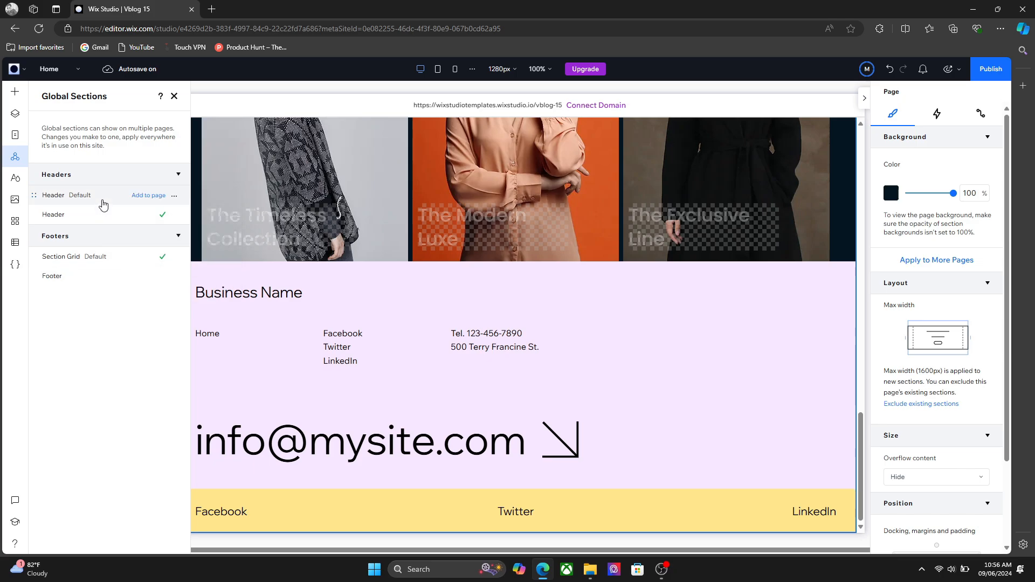
click(174, 218)
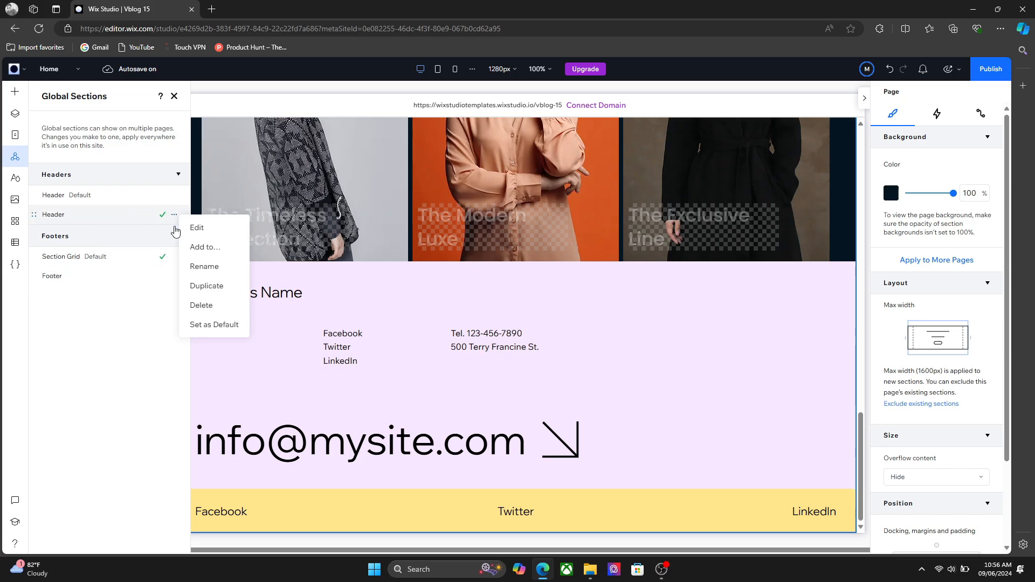
click(213, 325)
Add a standard blank page with its default name, and check its header and footer
click(16, 135)
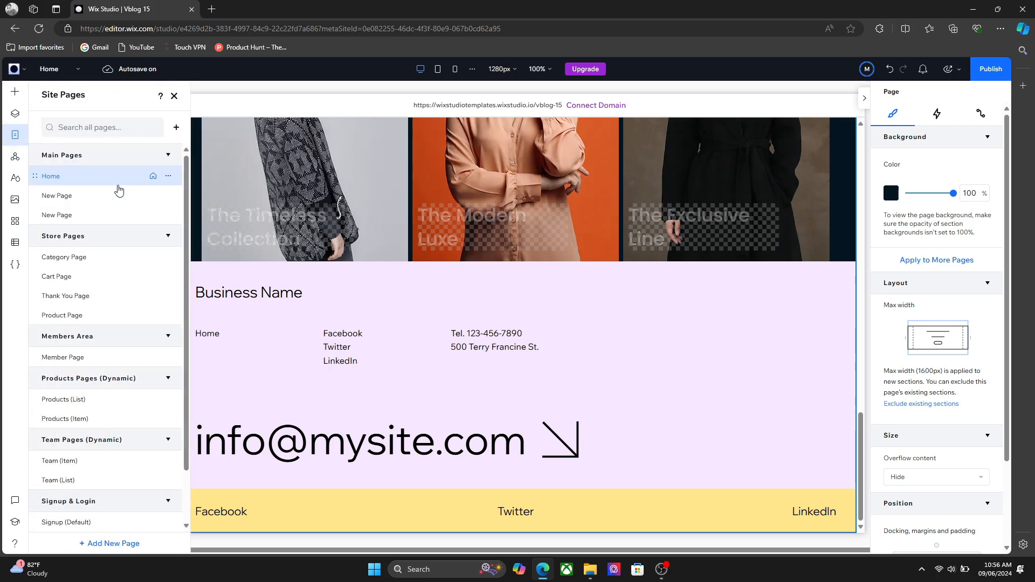
click(109, 543)
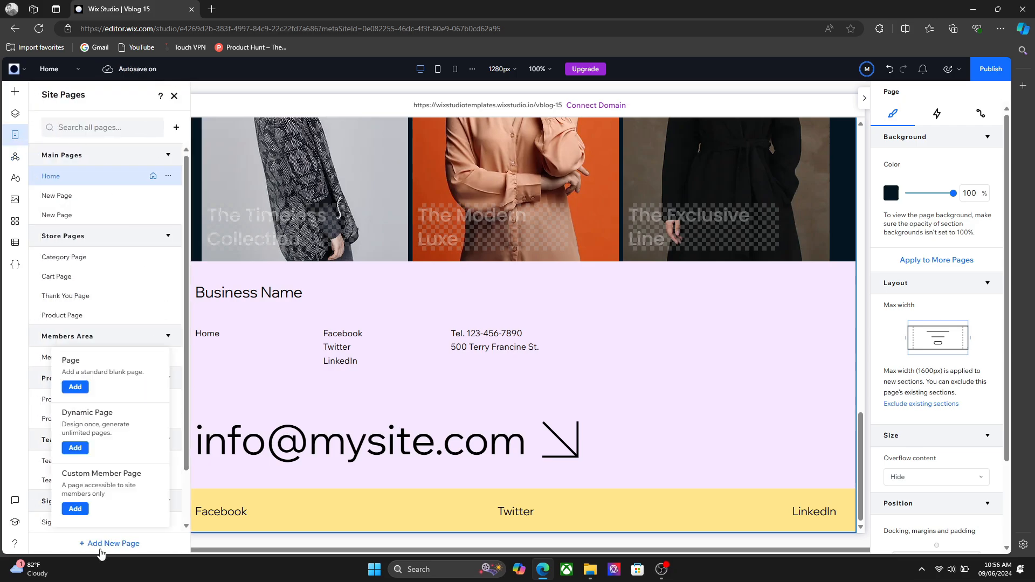
click(74, 387)
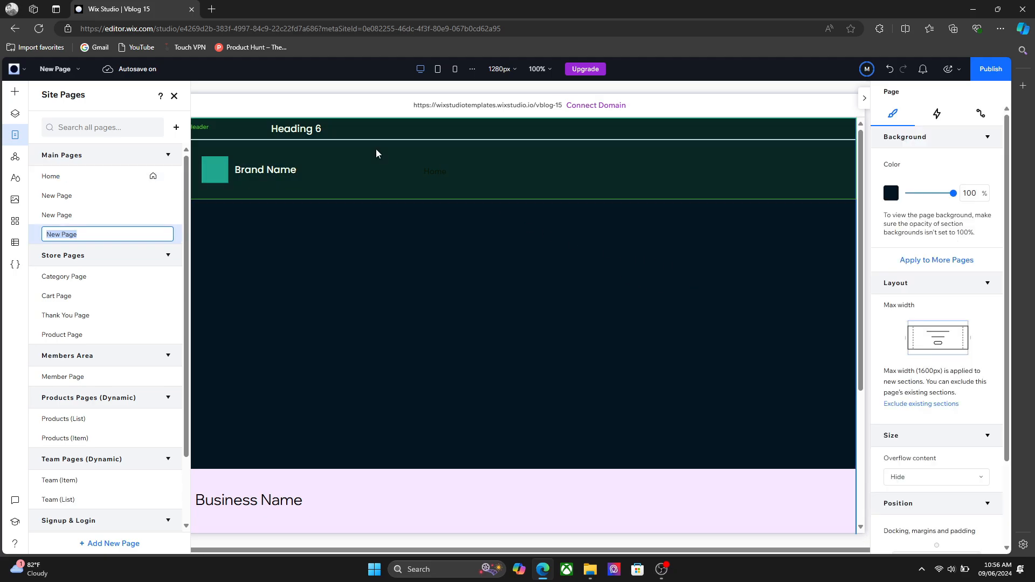
click(376, 150)
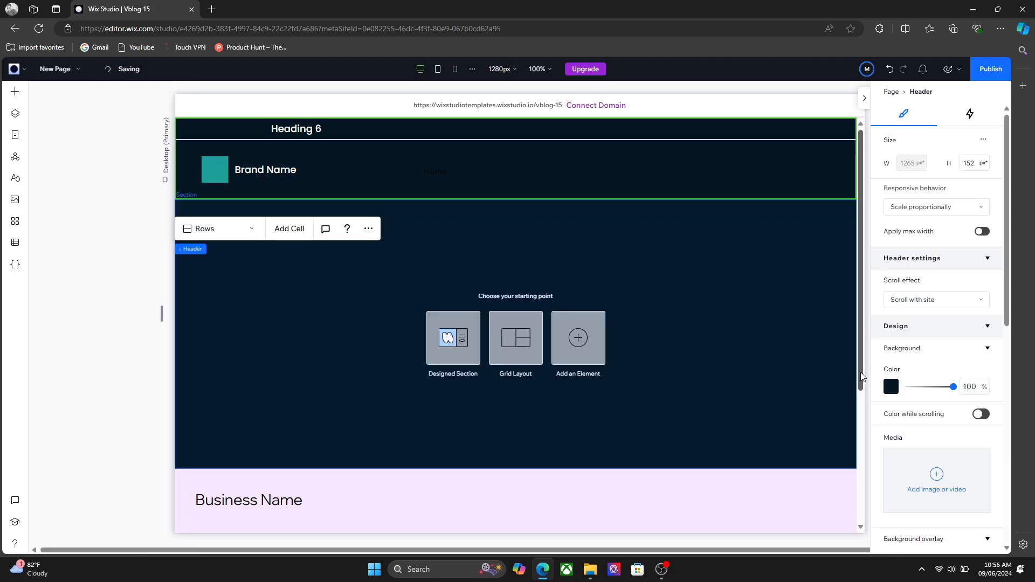
drag(860, 376, 861, 501)
click(654, 367)
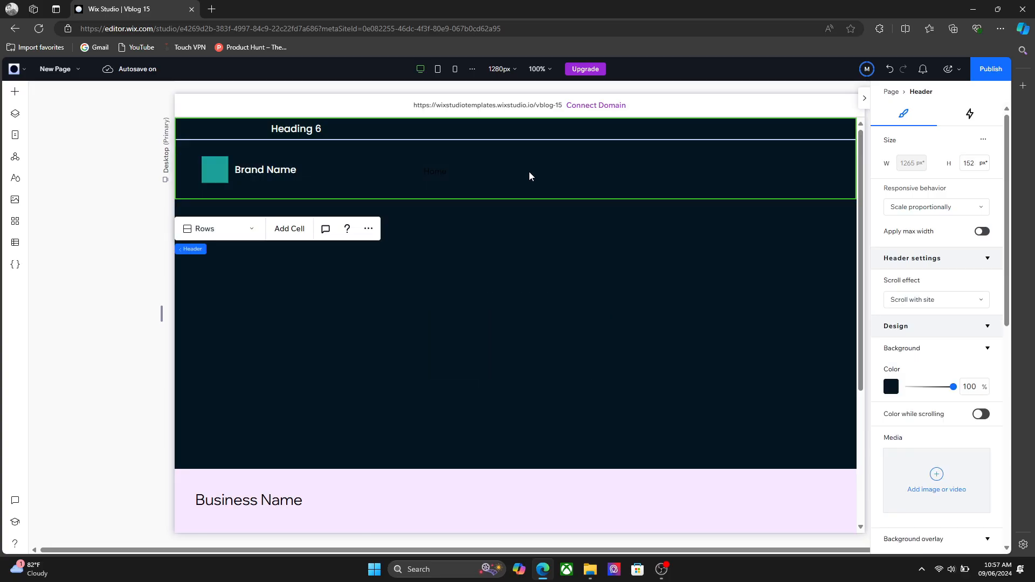
Create a new site menu with its default name for the header's horizontal menu
click(453, 171)
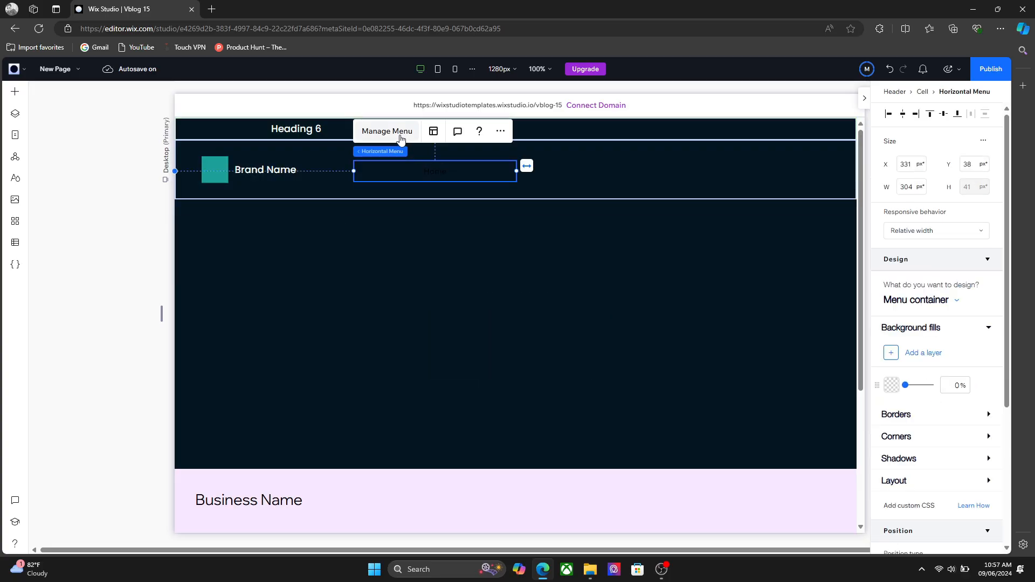
click(399, 132)
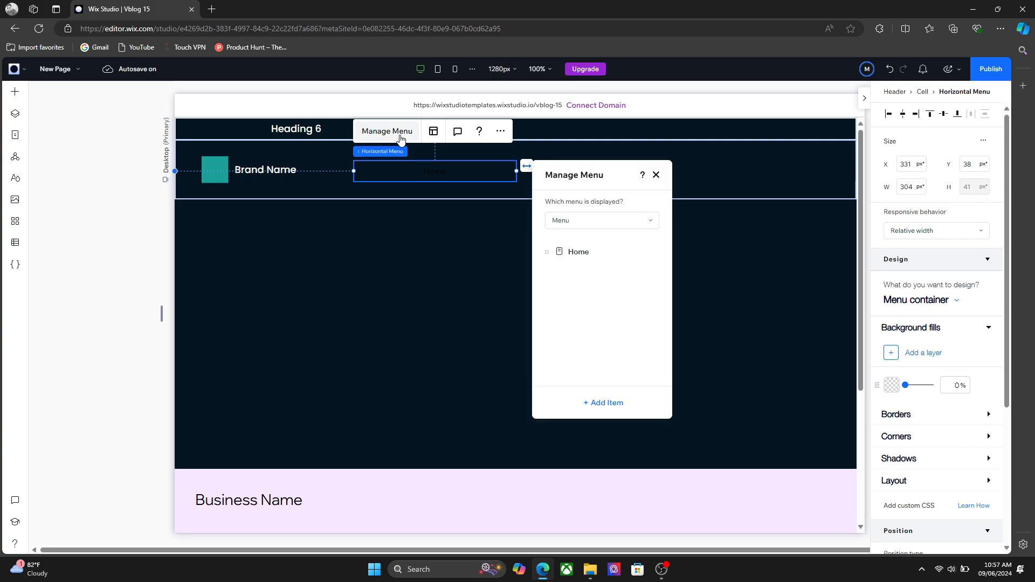
click(575, 222)
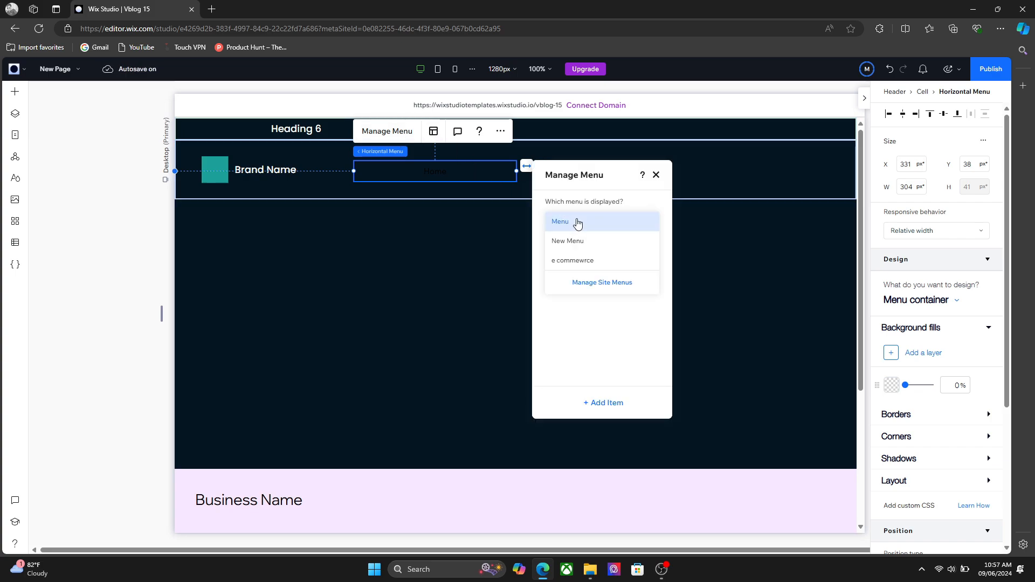
click(586, 283)
click(504, 386)
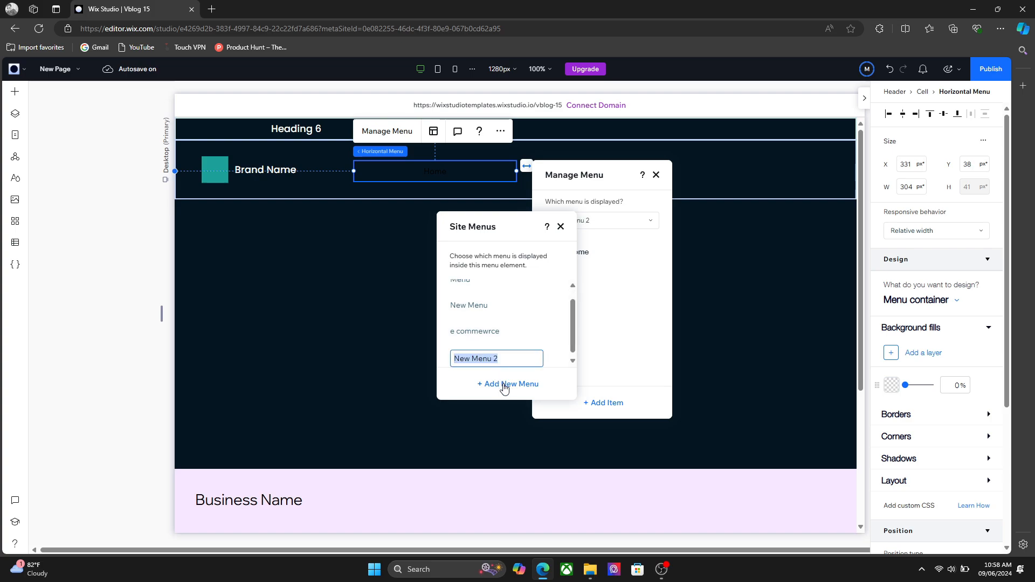
click(608, 314)
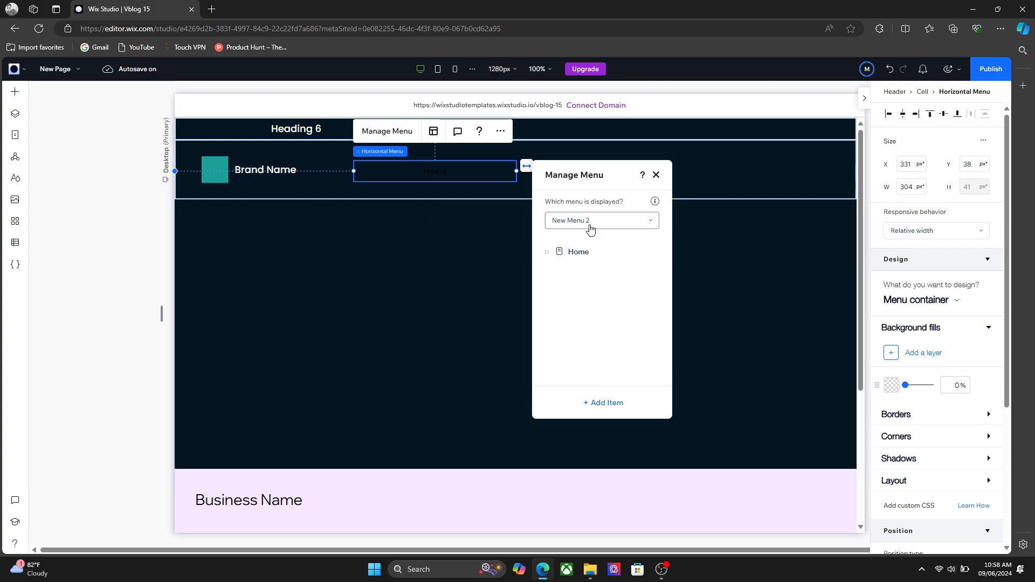
Add Member Page and the first New Page from the main pages to the new site menu
click(603, 402)
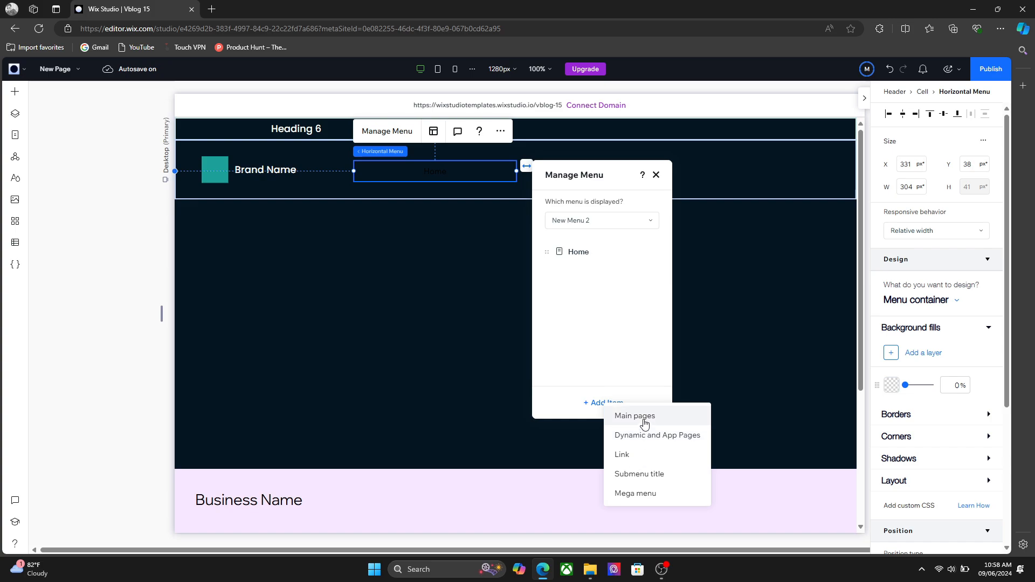
click(645, 417)
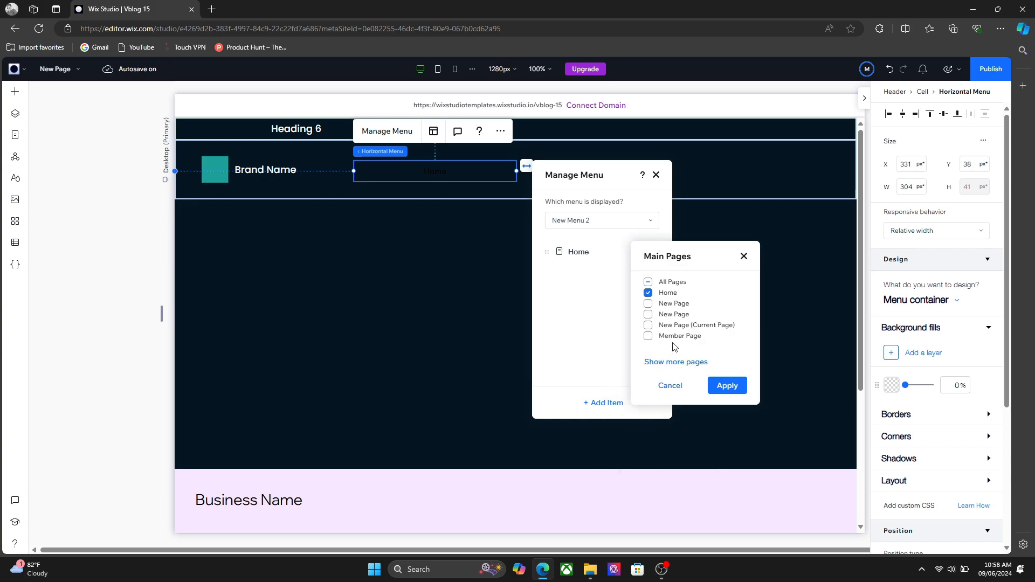
click(648, 336)
click(648, 304)
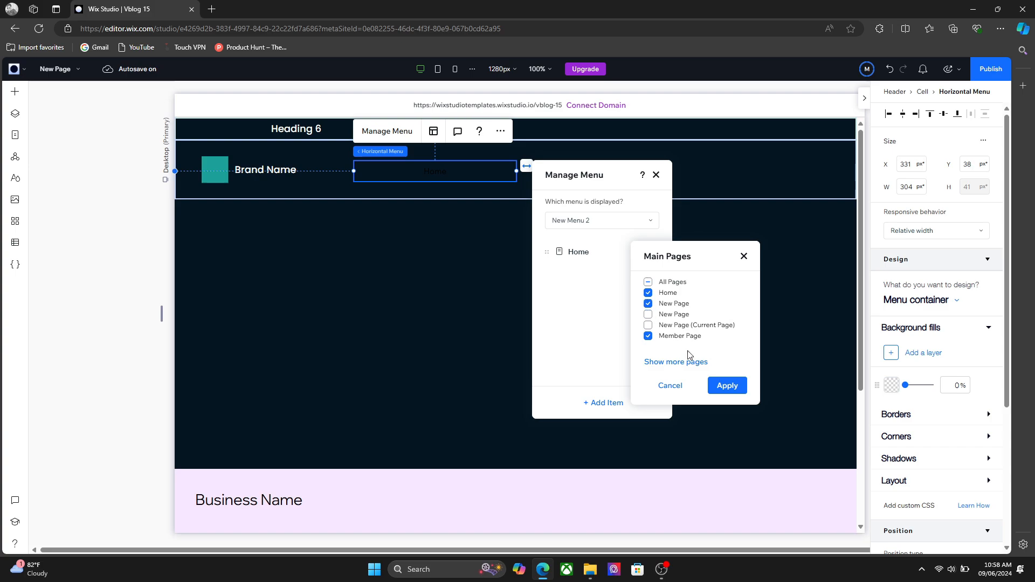
click(709, 379)
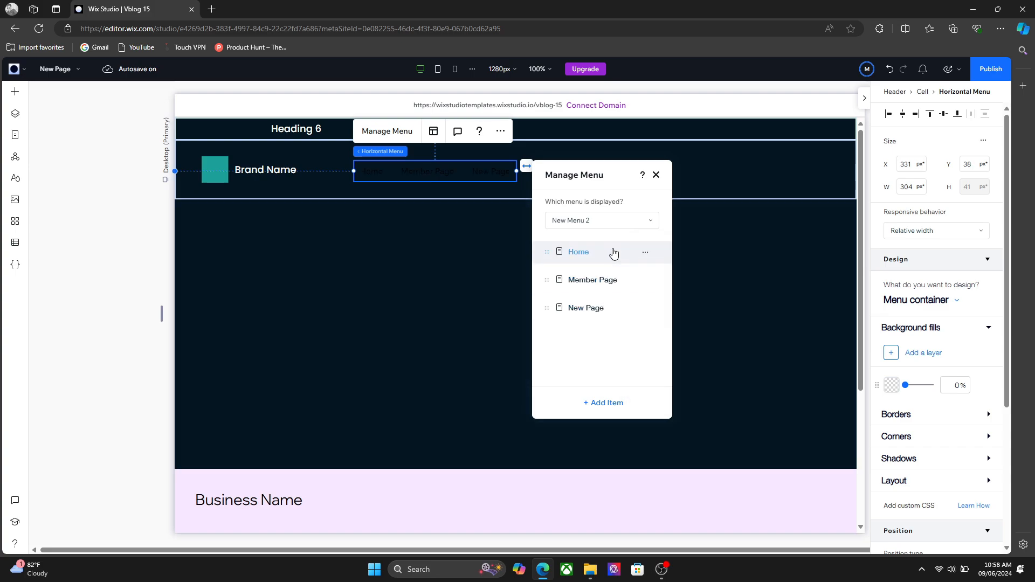
Try the e commewrce and Menu site menus in the header's horizontal menu, and display New Menu instead
click(612, 225)
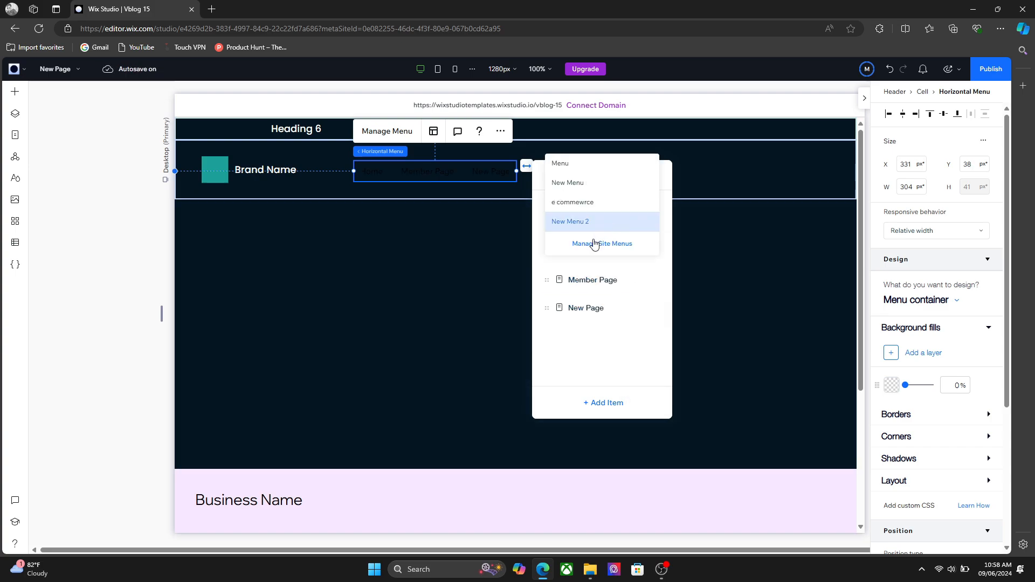
click(580, 203)
click(584, 228)
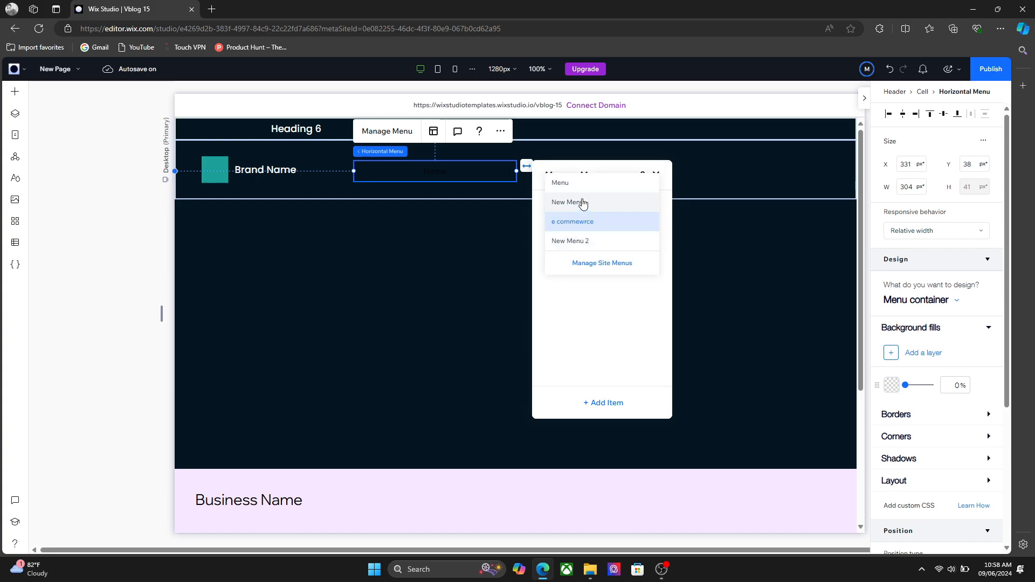
click(581, 203)
click(577, 221)
click(571, 205)
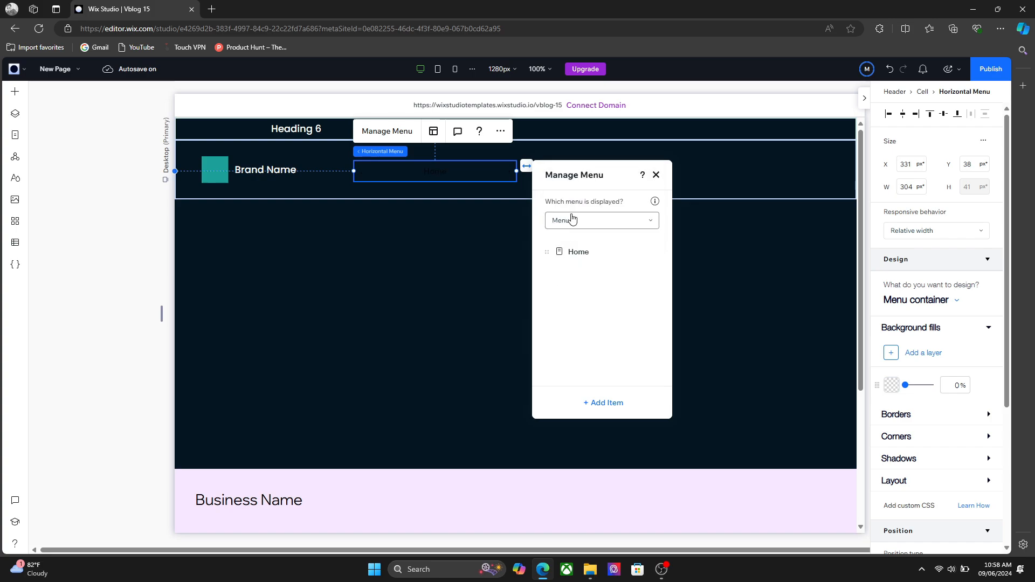
click(570, 220)
click(572, 223)
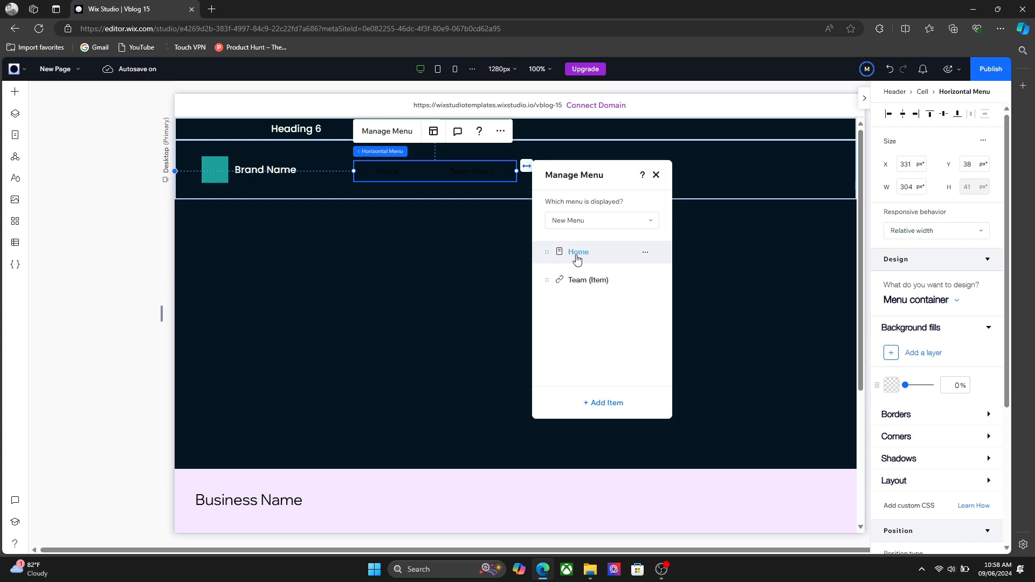
Review the pages that a dynamic or app page menu item can link to, without adding an item
click(612, 403)
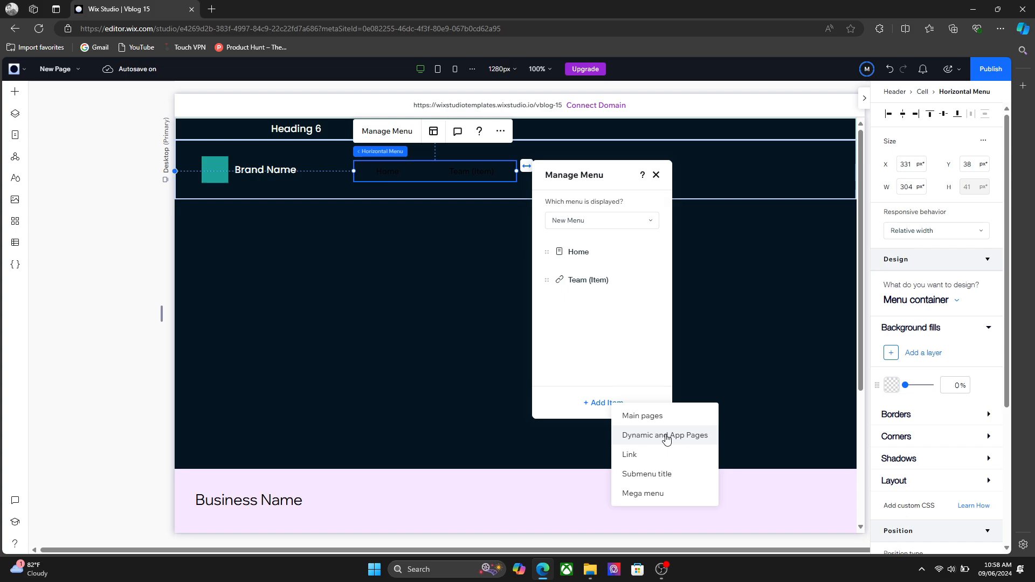
click(665, 435)
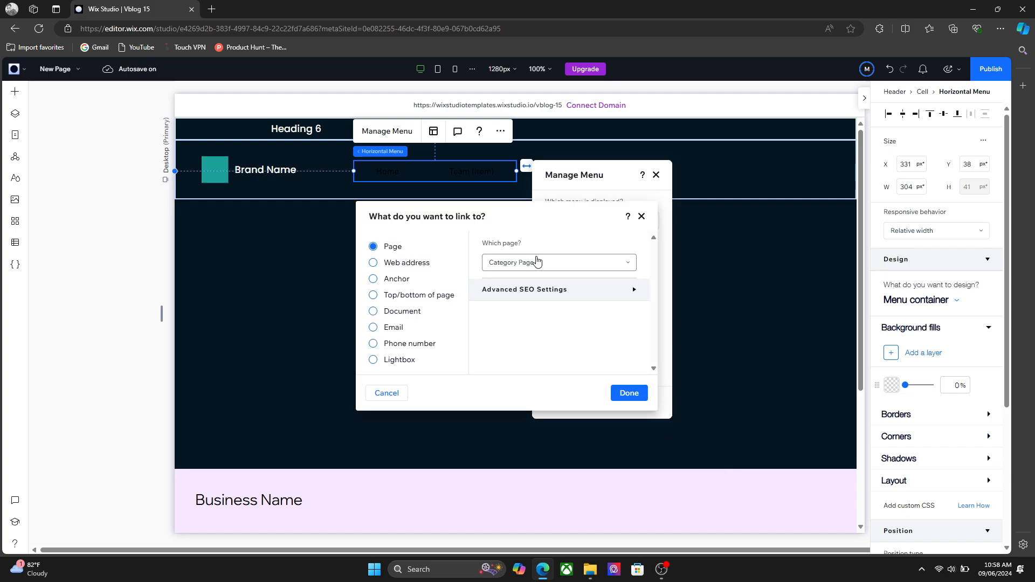
click(537, 262)
scroll(536, 343, up, 3)
scroll(550, 342, up, 5)
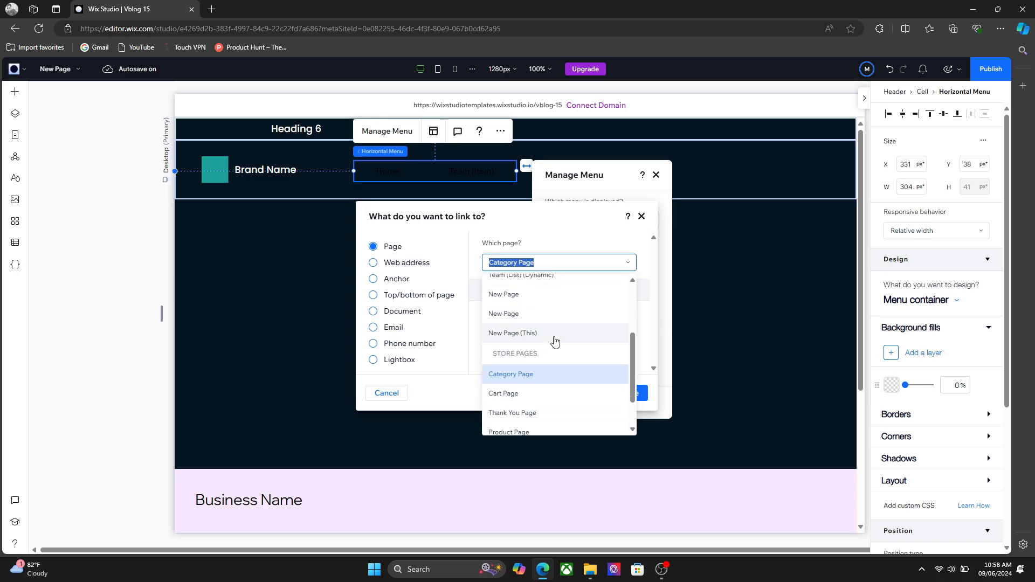
click(641, 217)
click(641, 217)
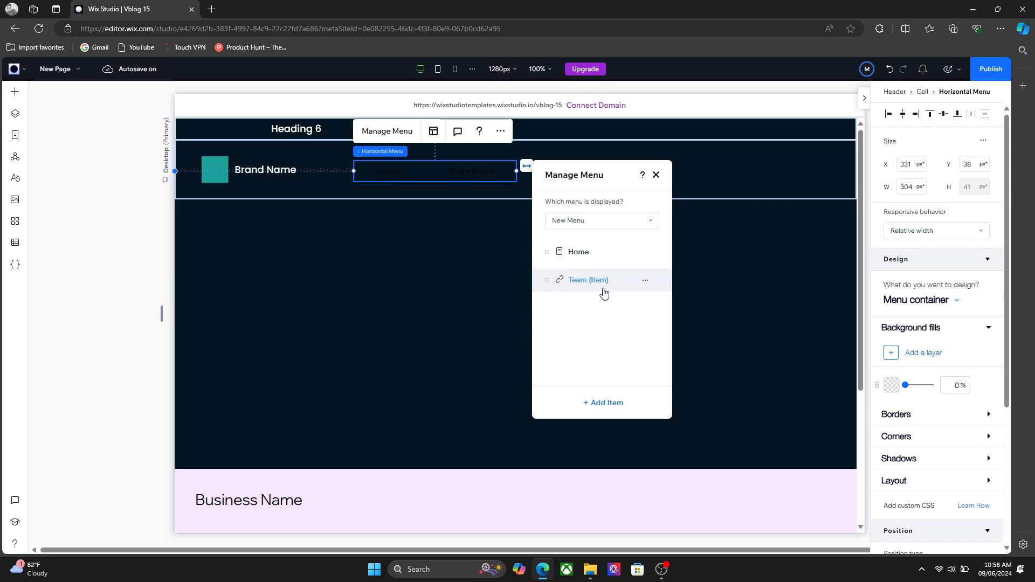
Add a submenu title with its default name to New Menu and nest Team (Item) beneath it
click(596, 406)
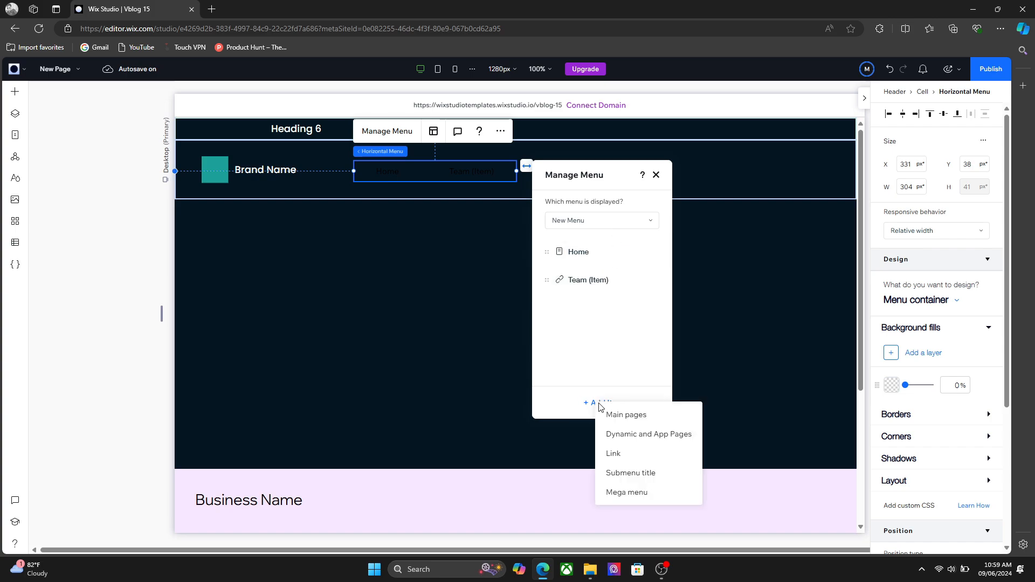
click(630, 474)
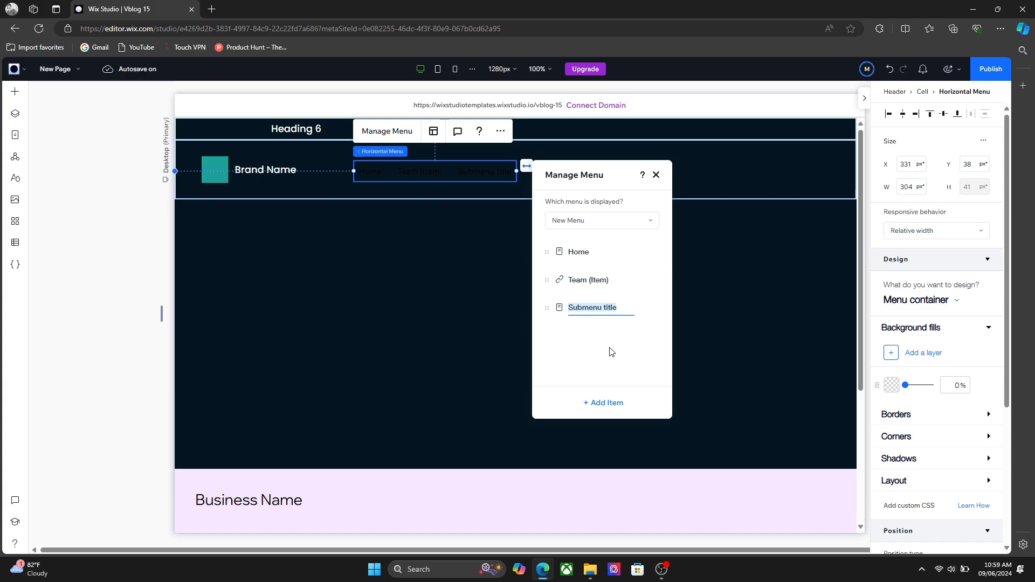
key(Return)
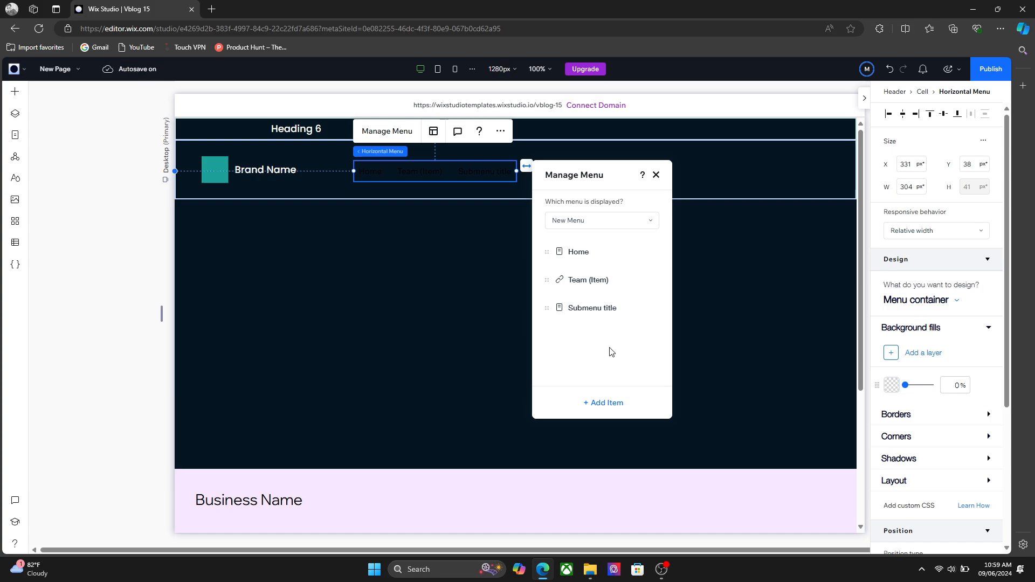
drag(546, 280, 566, 306)
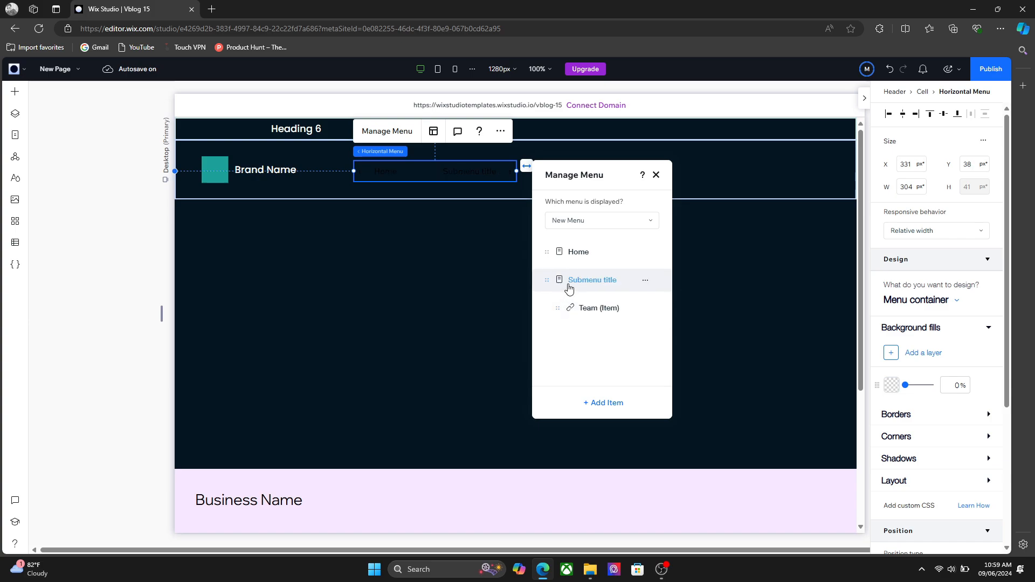
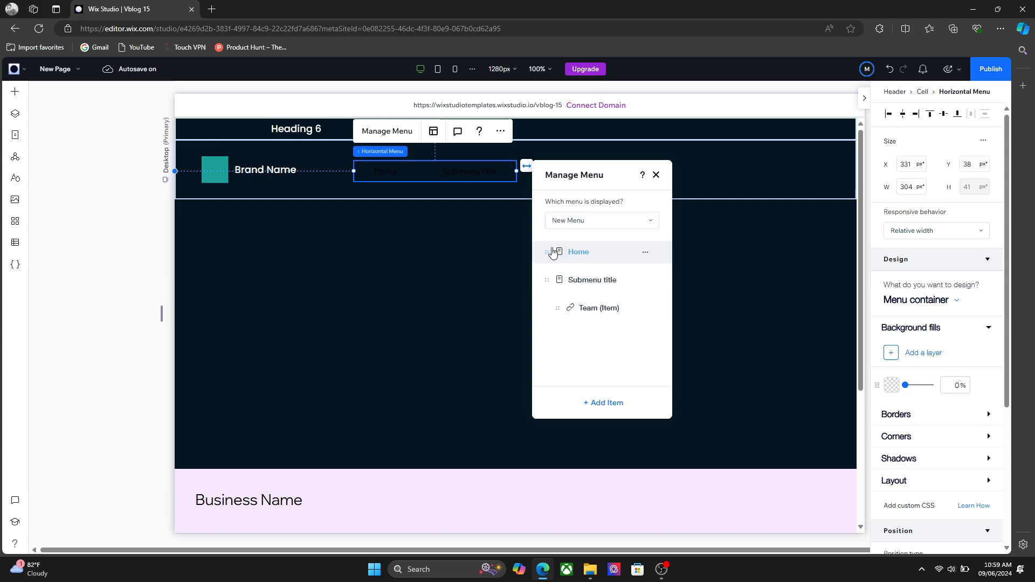
Try nesting Home beneath Submenu title, and return it to the first position in New Menu as a top-level item
drag(547, 251, 561, 308)
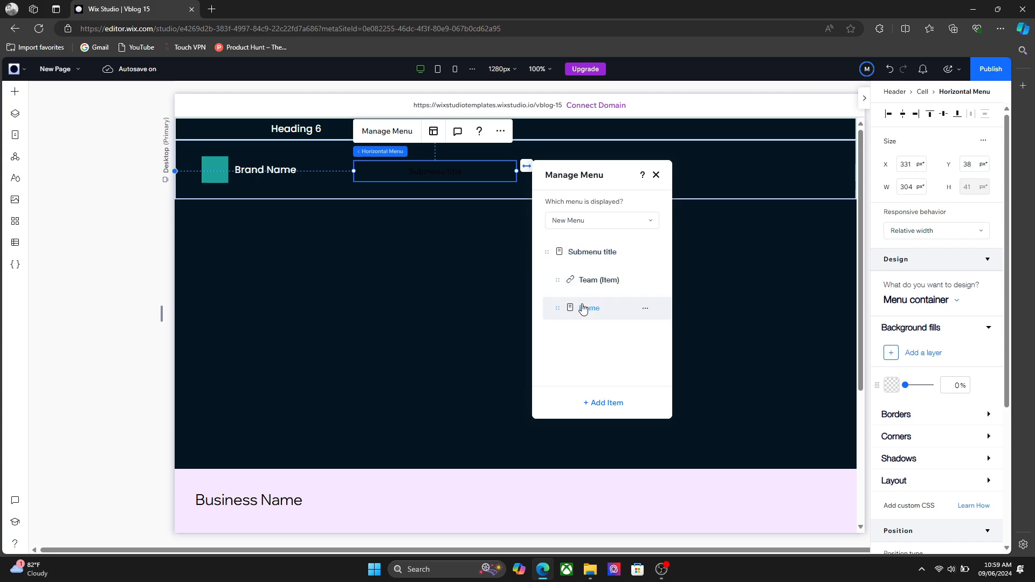
click(645, 308)
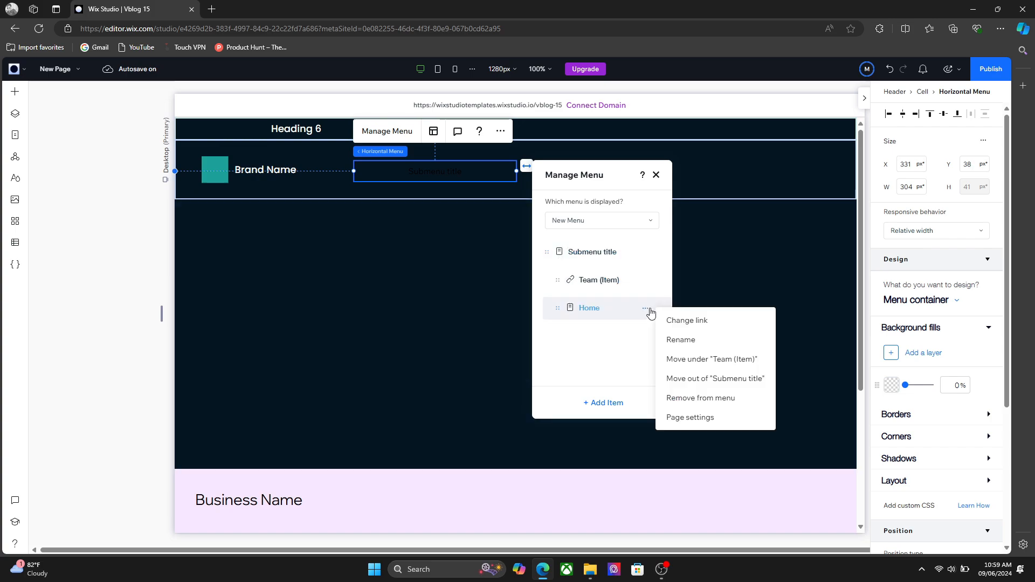
click(727, 378)
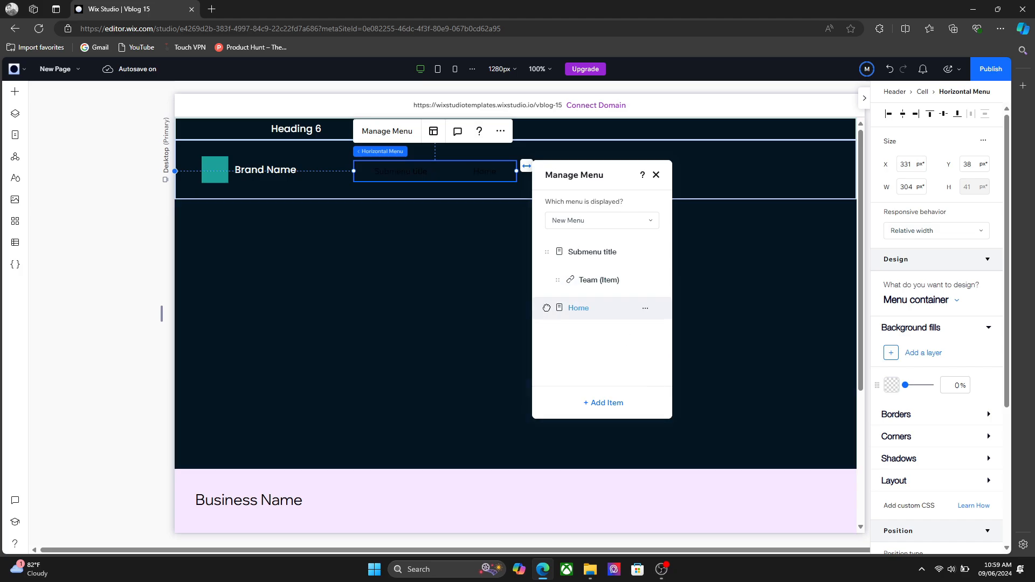
drag(546, 308, 549, 249)
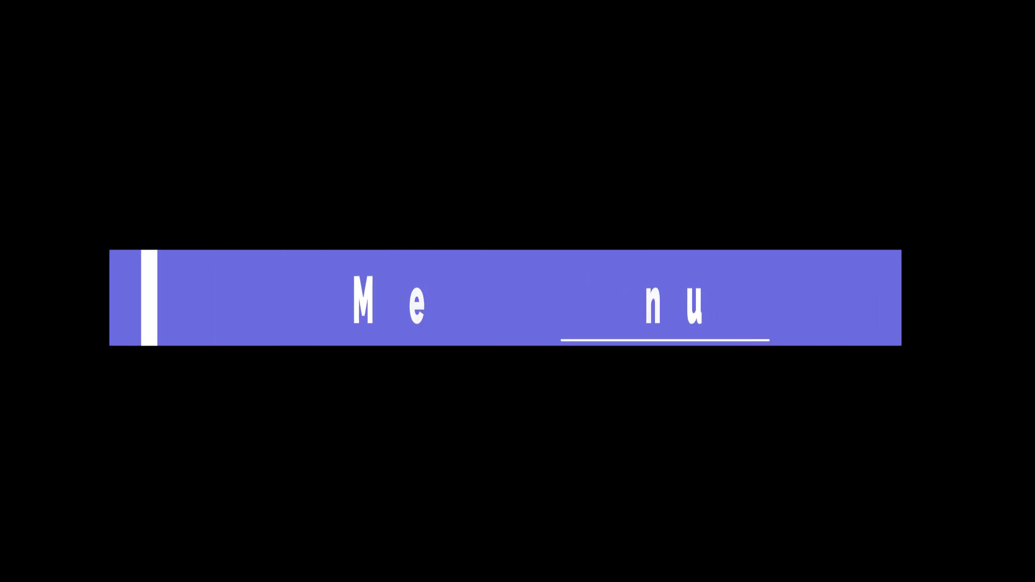
Add a mega menu item with its default name to New Menu and enlarge its dropdown container's height to about 387 px
click(603, 405)
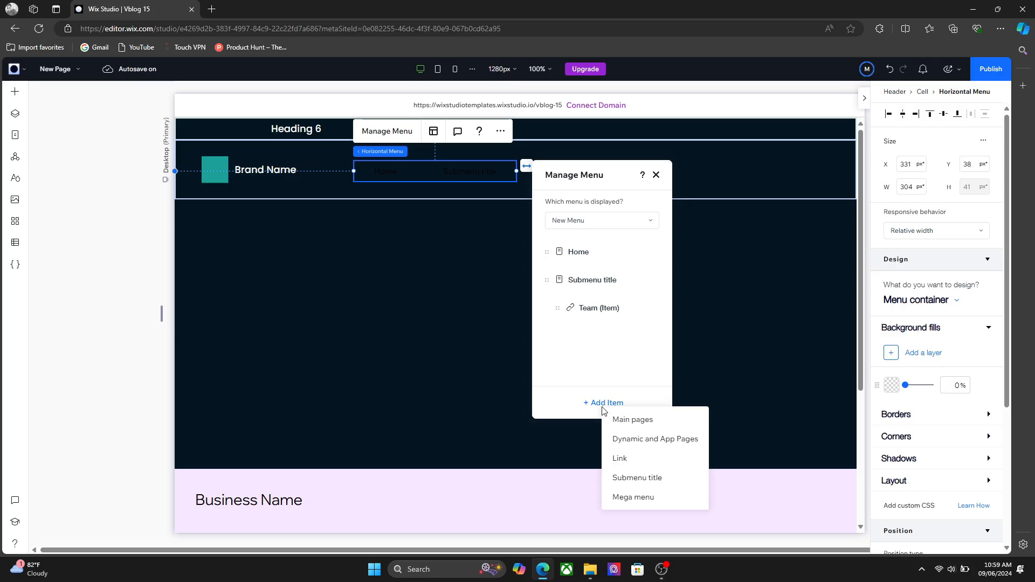
click(646, 498)
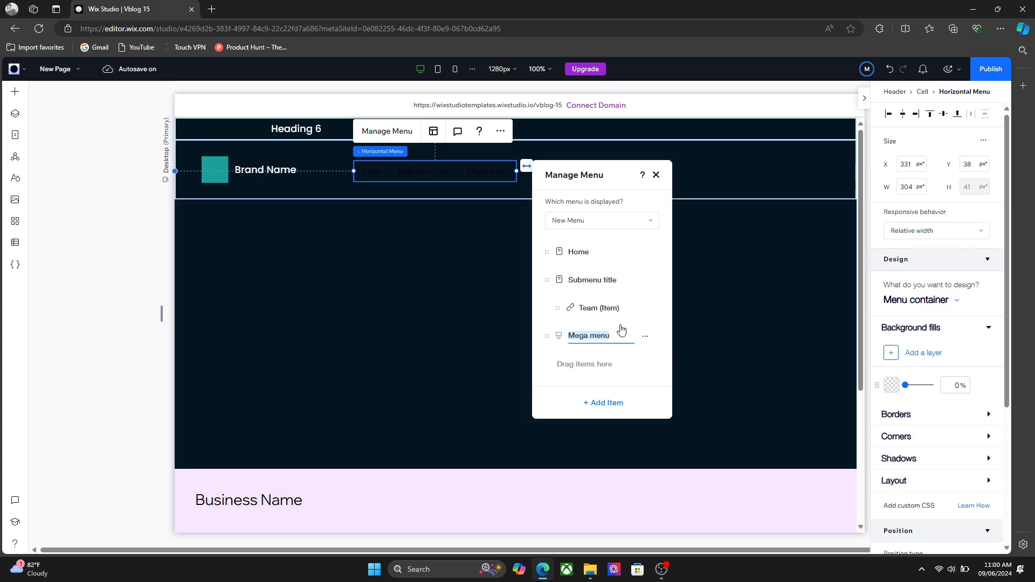
click(646, 338)
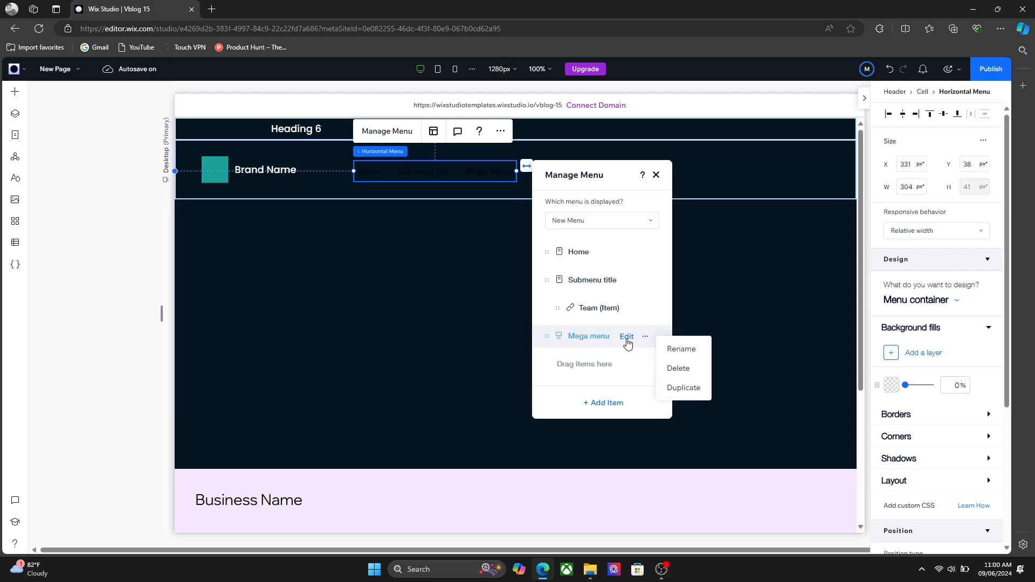
click(627, 338)
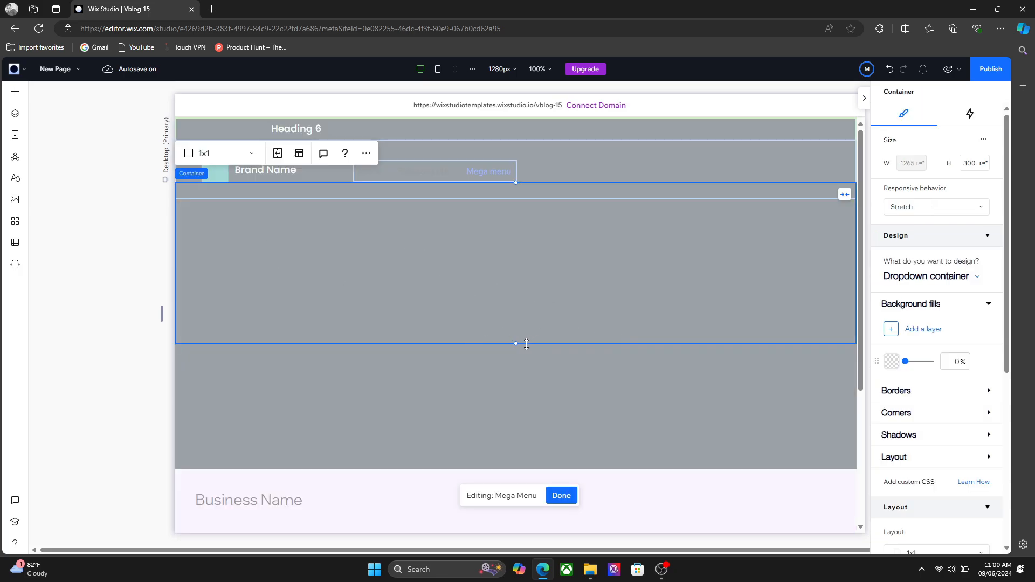
drag(516, 340, 512, 389)
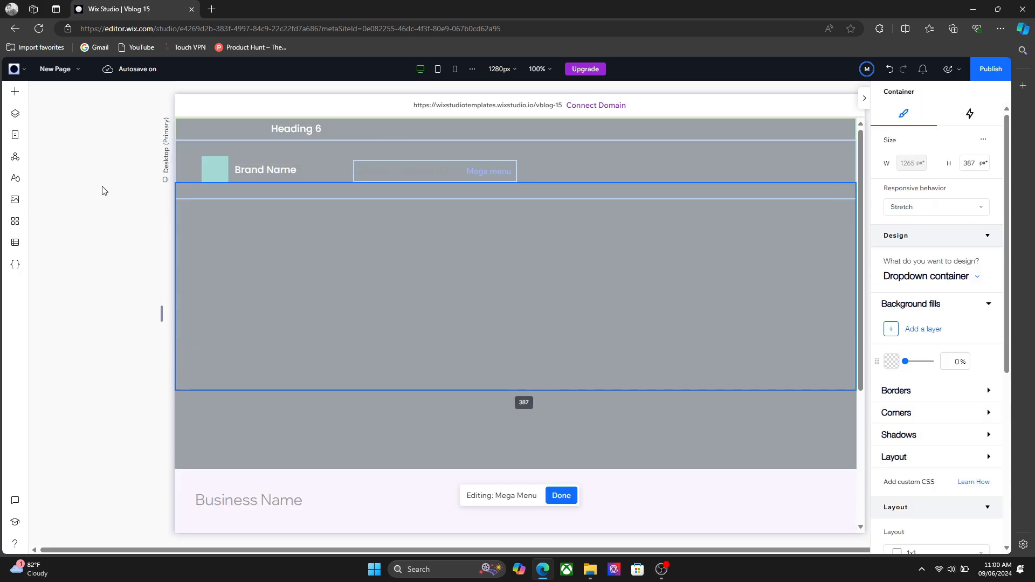
Add a title text element to the middle of the mega menu container
click(15, 92)
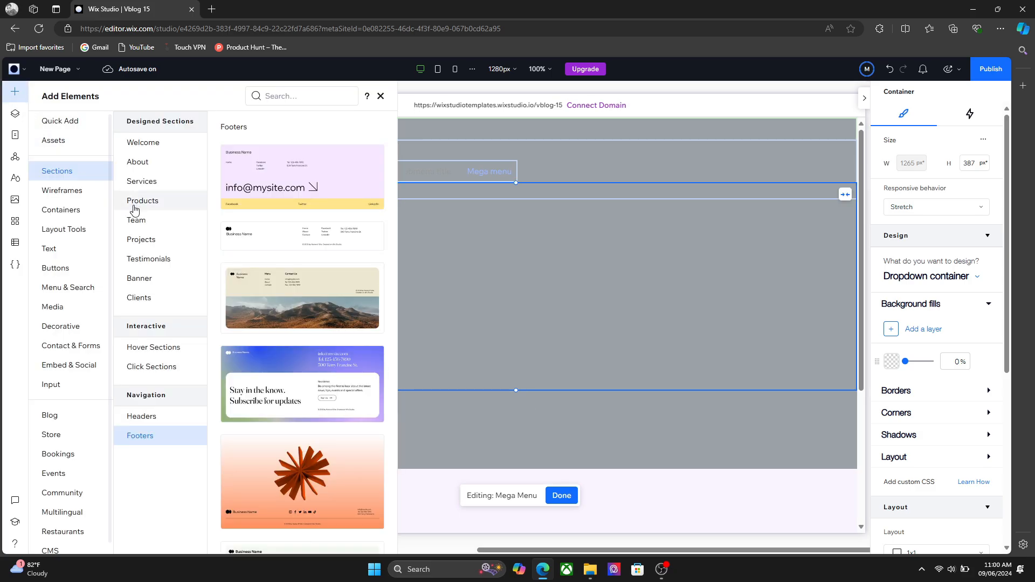
click(56, 127)
drag(214, 163, 519, 305)
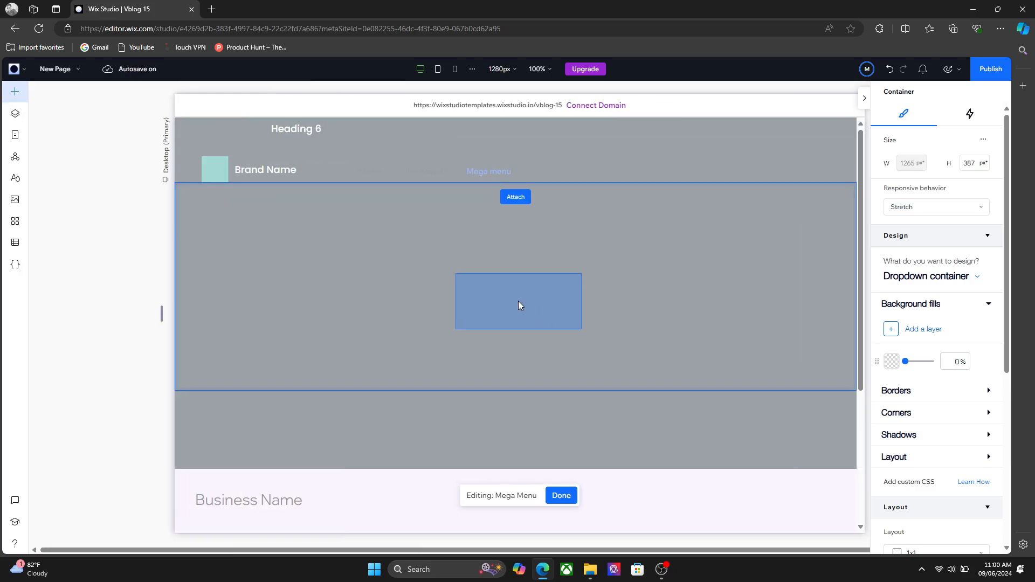
Add a flexbox displayed as columns near the mega menu container's upper-left corner, and finish editing the mega menu
click(16, 93)
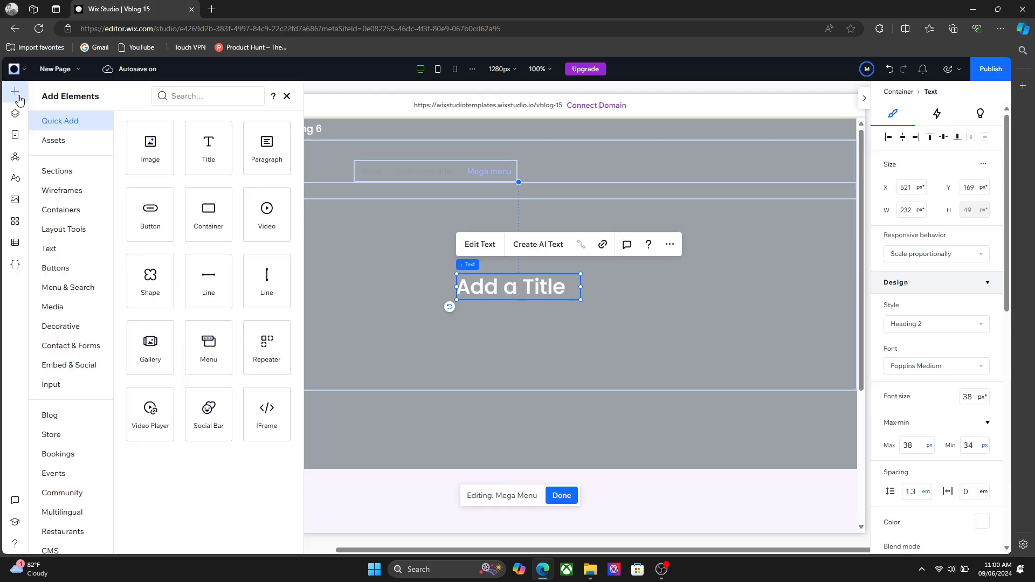
click(77, 233)
click(152, 344)
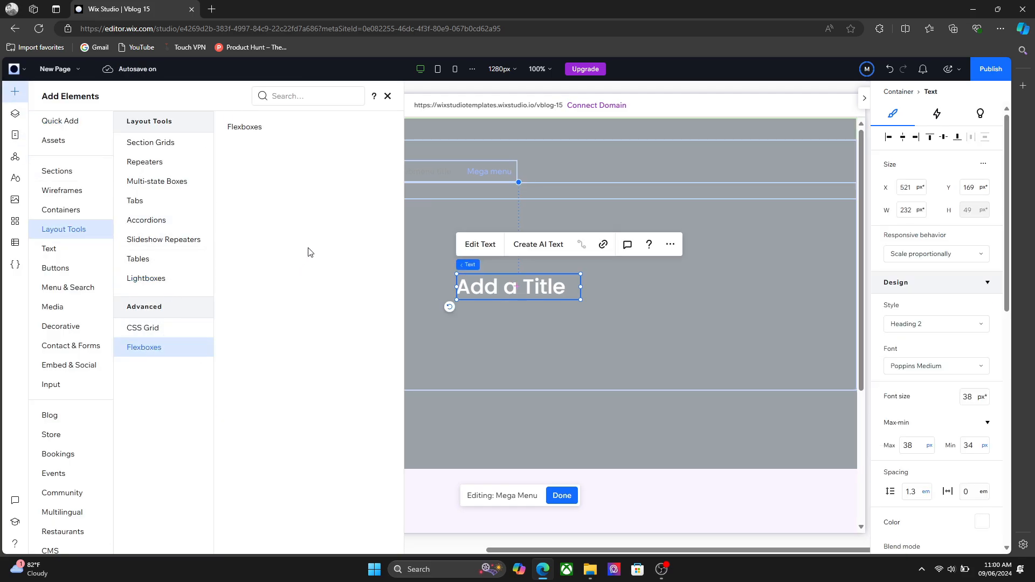
drag(264, 171, 461, 246)
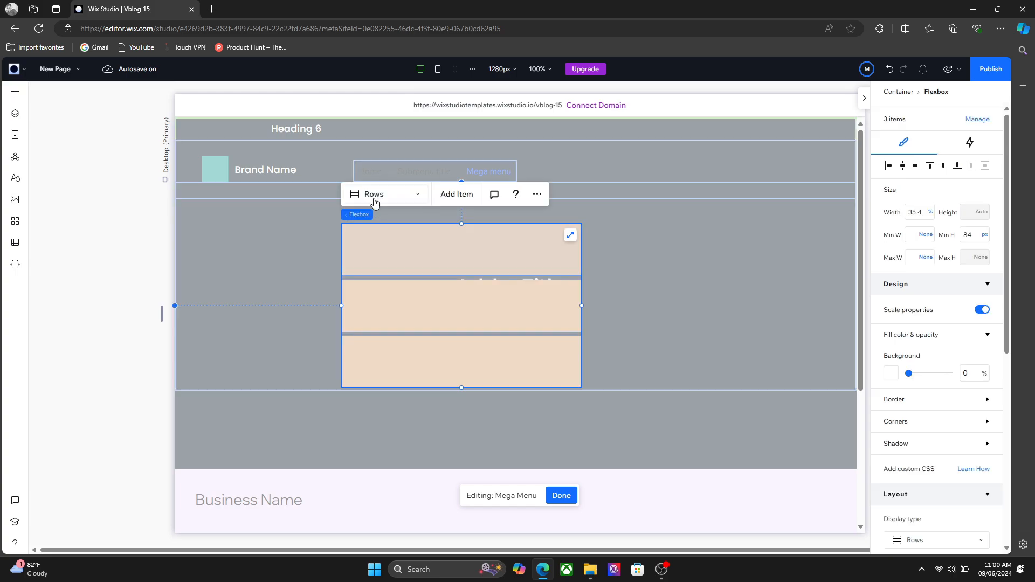
click(375, 202)
click(388, 174)
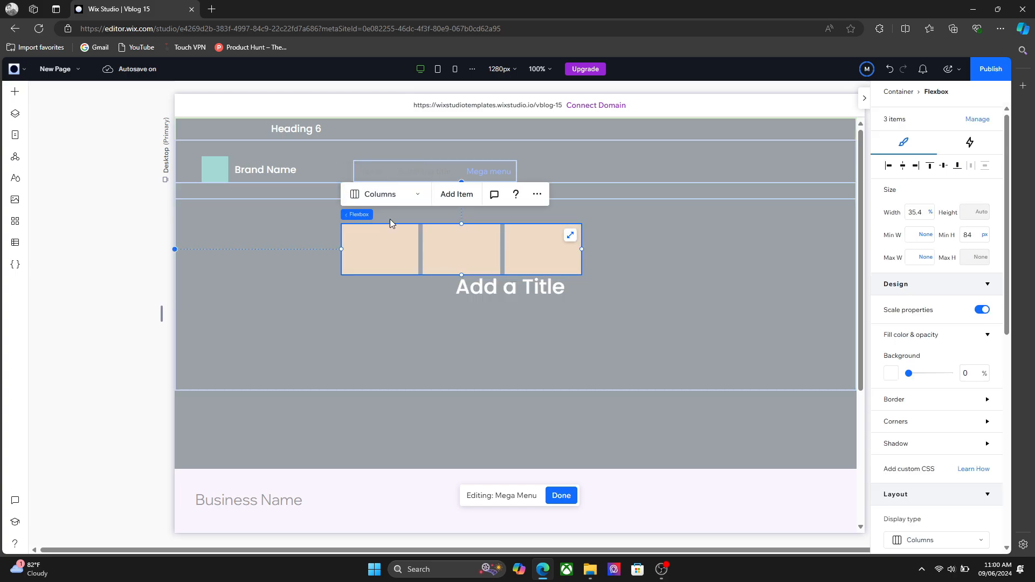
drag(464, 256, 305, 233)
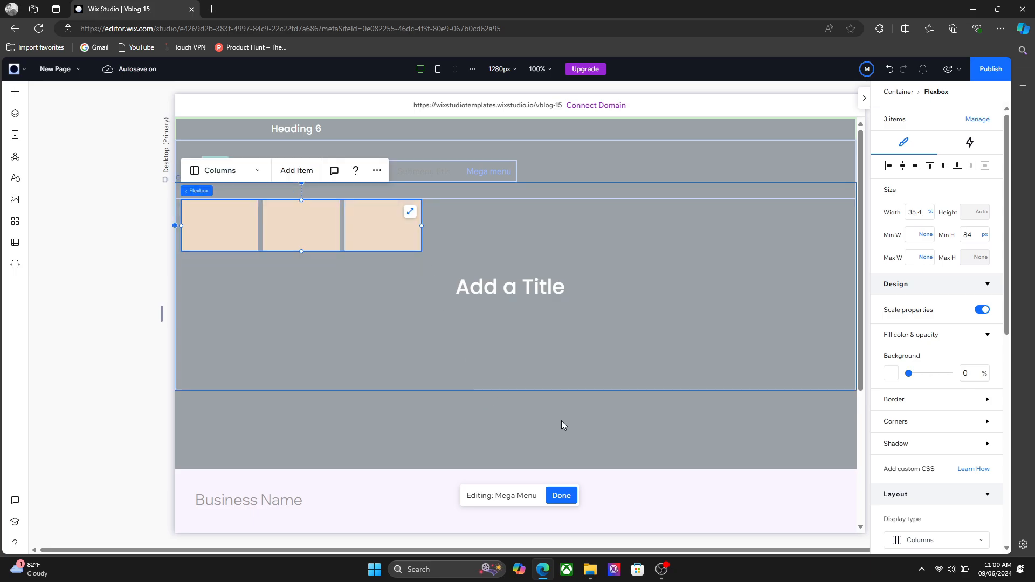
click(560, 494)
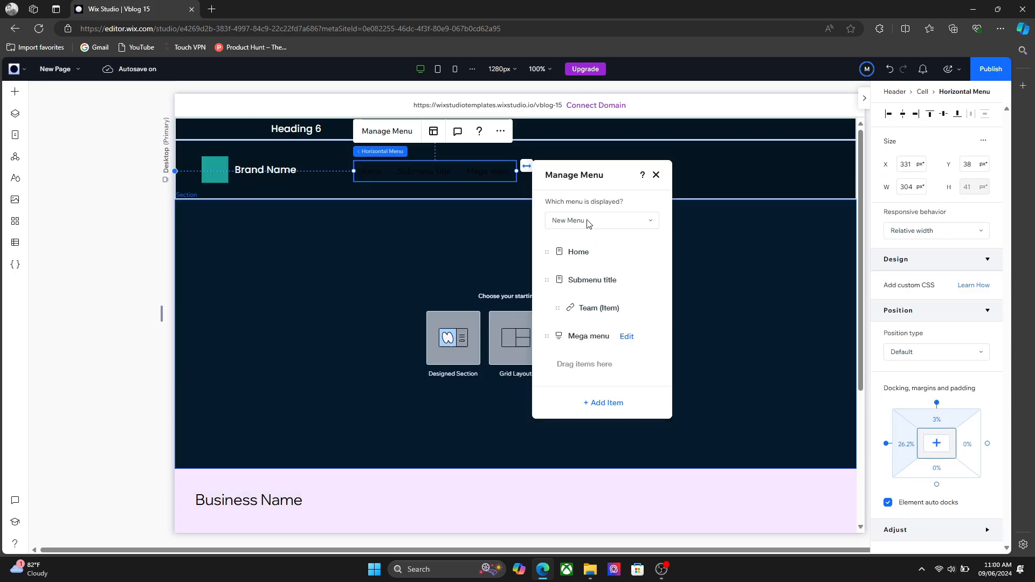
click(656, 176)
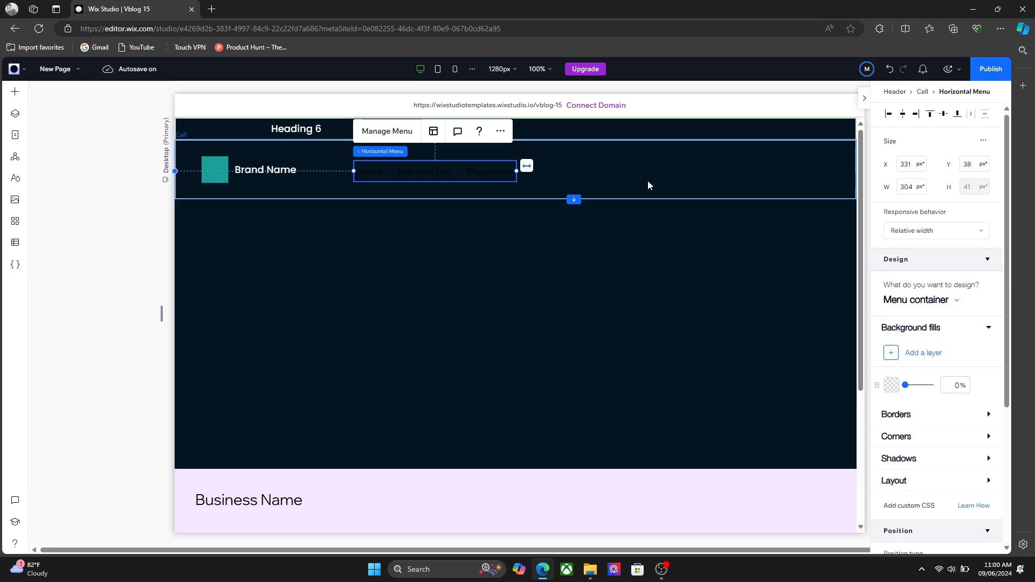
click(644, 182)
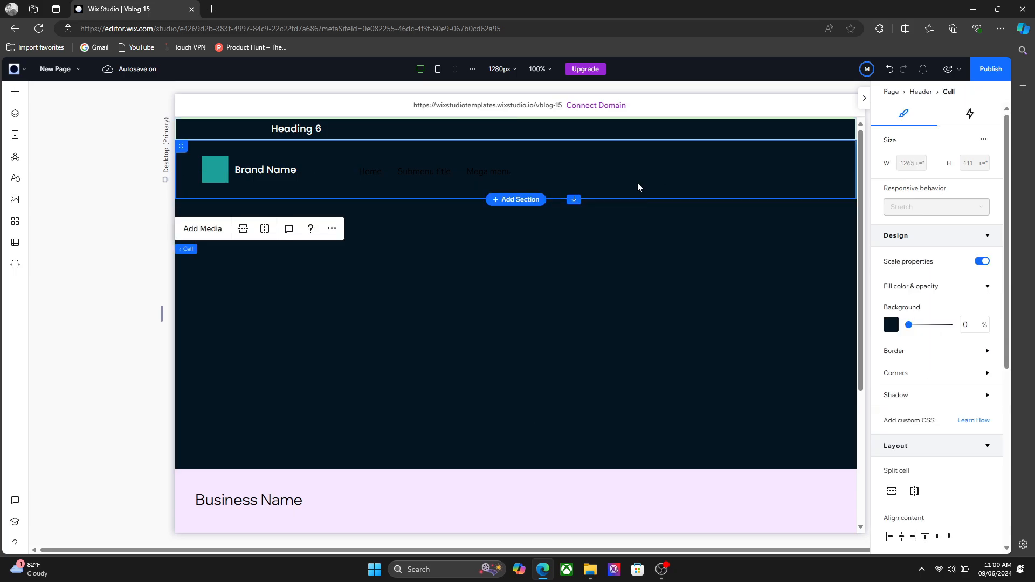
Try the horizontal menu's advanced size settings, switch them off again, and review its responsive behavior options
click(452, 170)
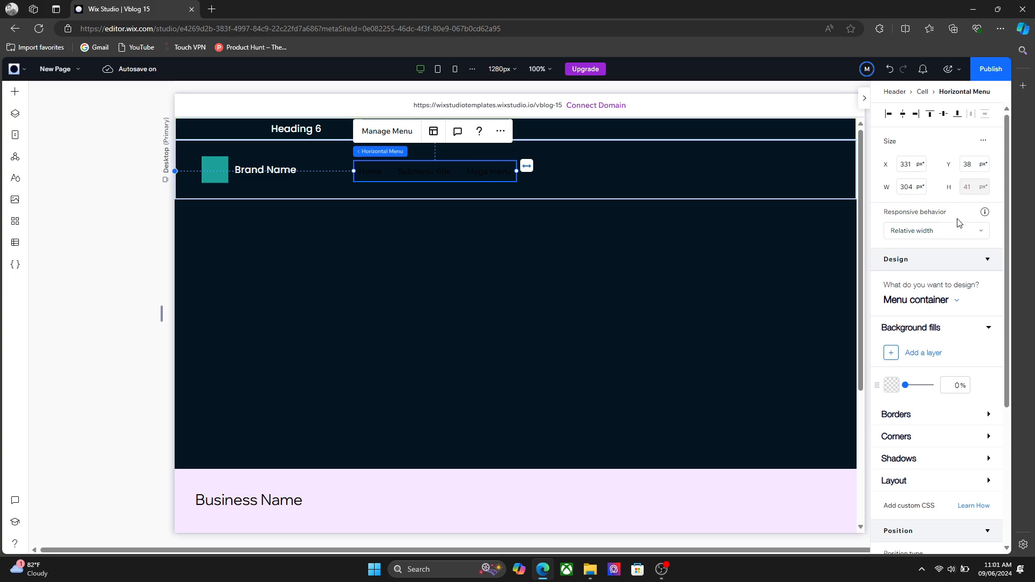
mouse_move(985, 141)
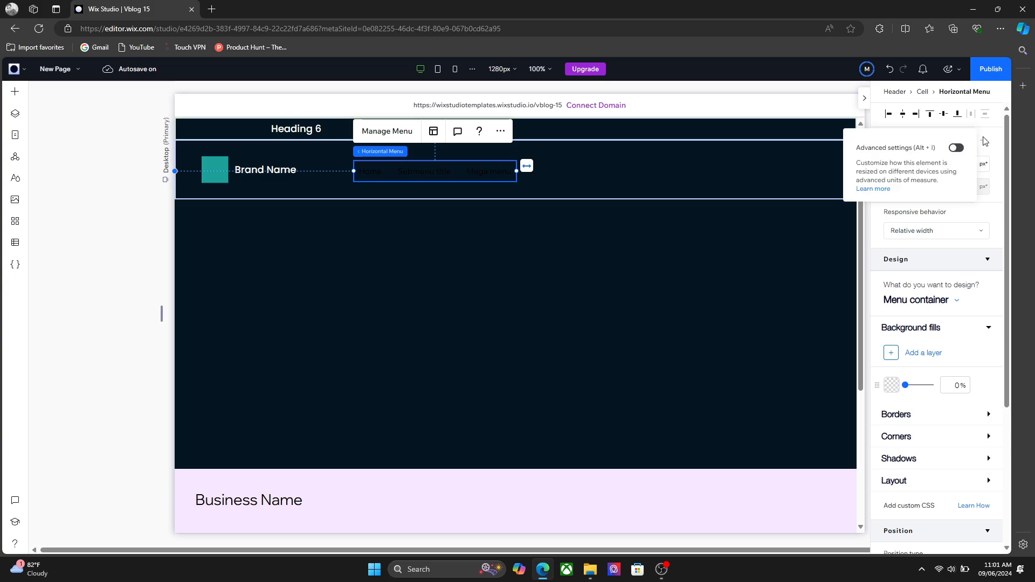
click(957, 147)
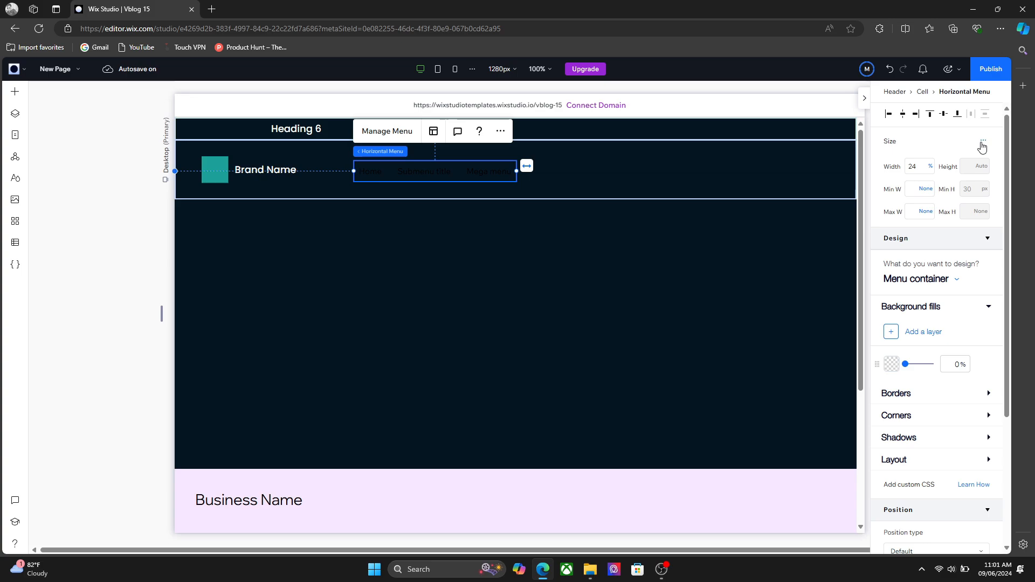
mouse_move(982, 141)
click(954, 152)
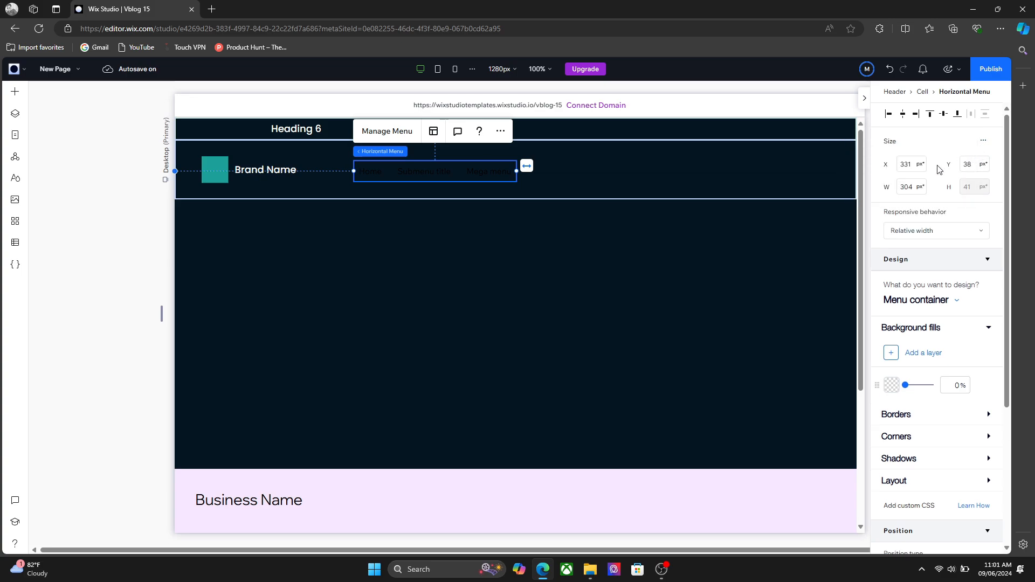
click(937, 231)
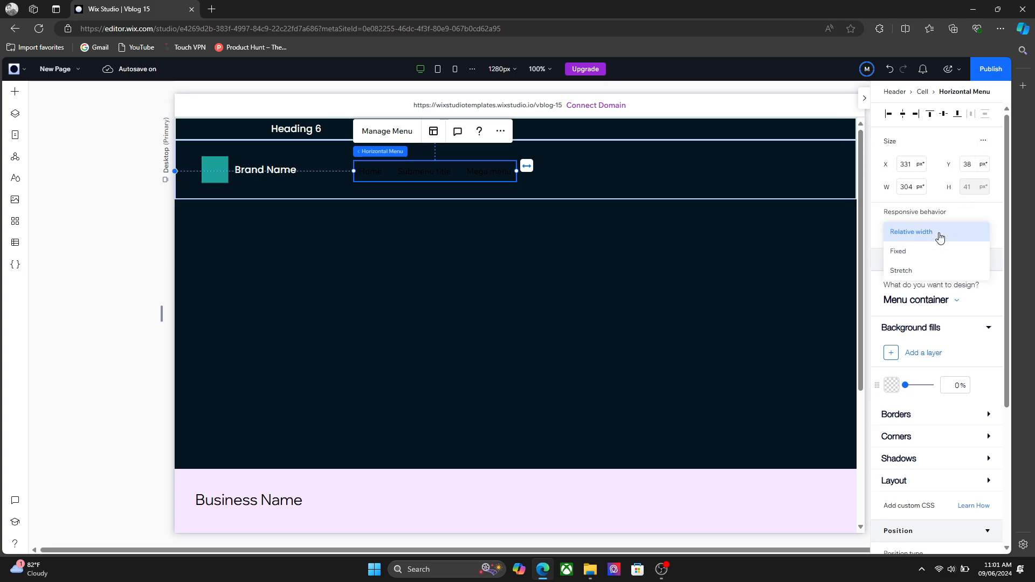
click(942, 205)
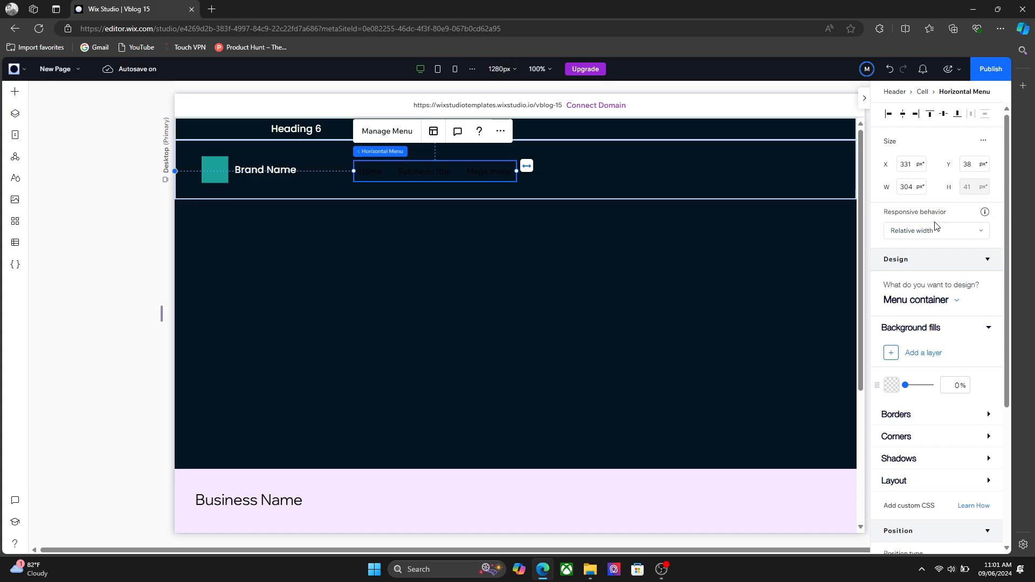
Use the horizontal menu's advanced size settings to try Calculation for the width and choose pixels instead, then return to the basic size settings
click(983, 144)
click(963, 149)
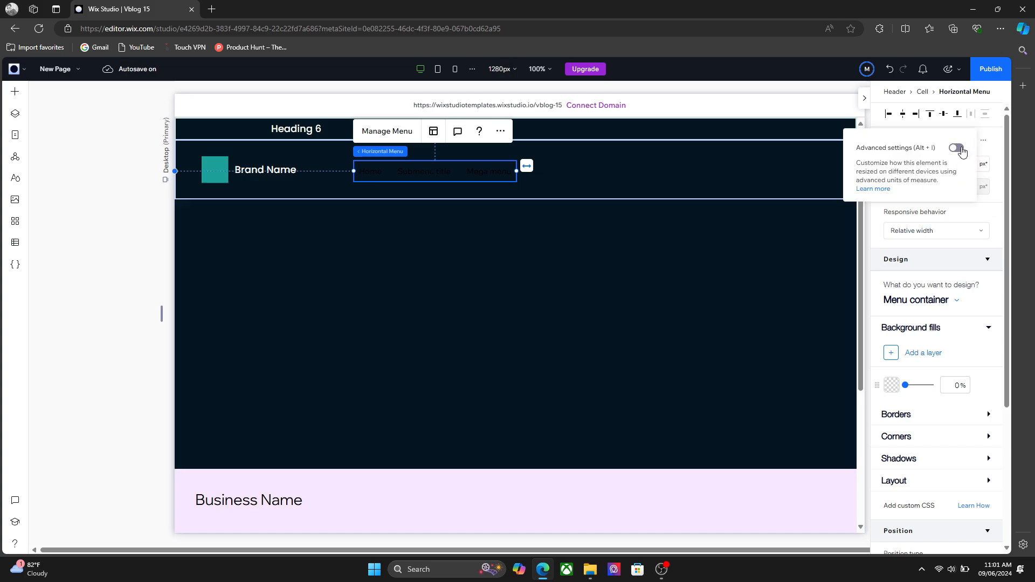
click(930, 167)
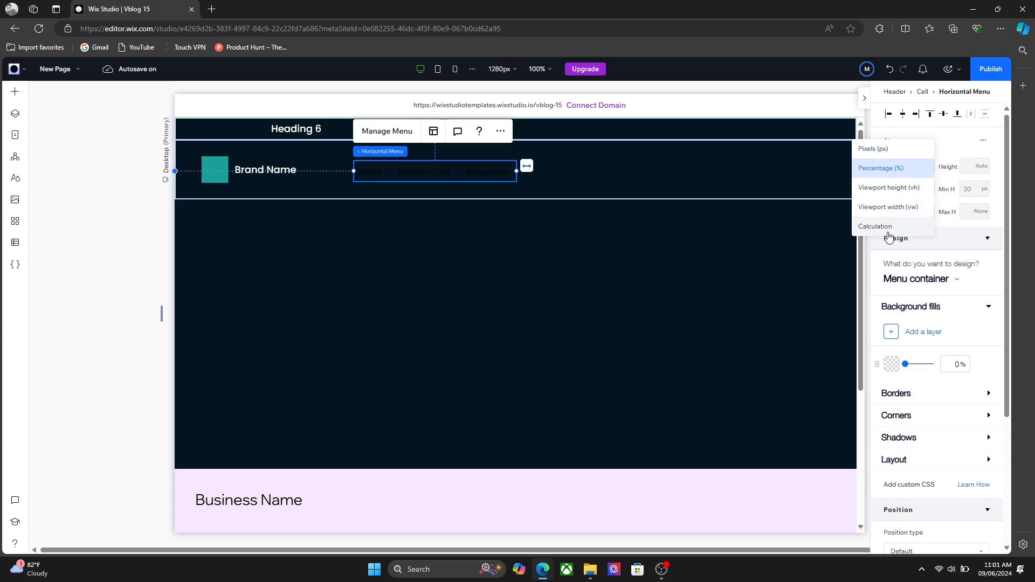
click(887, 231)
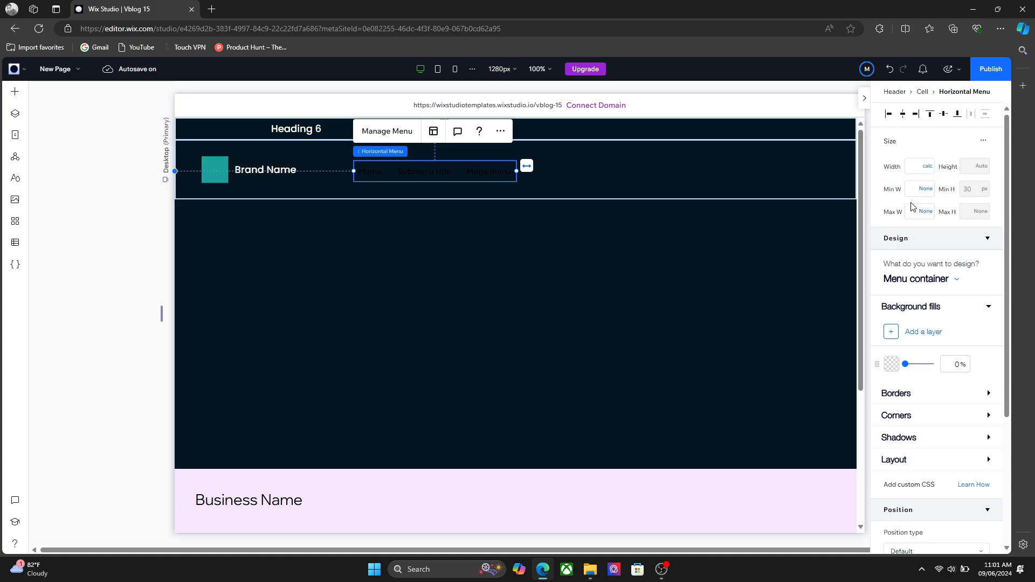
click(932, 170)
click(912, 93)
click(929, 167)
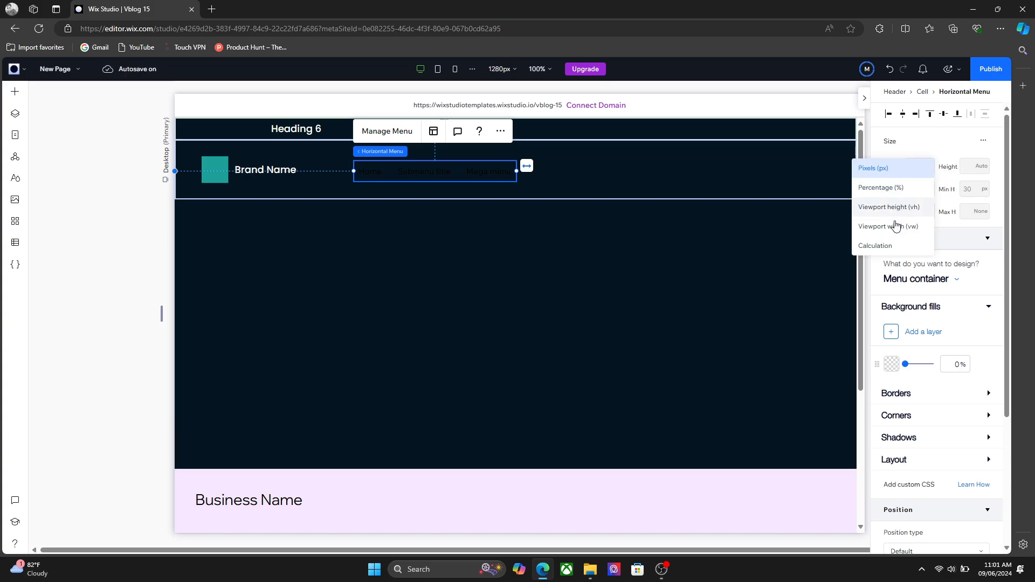
click(942, 151)
click(981, 142)
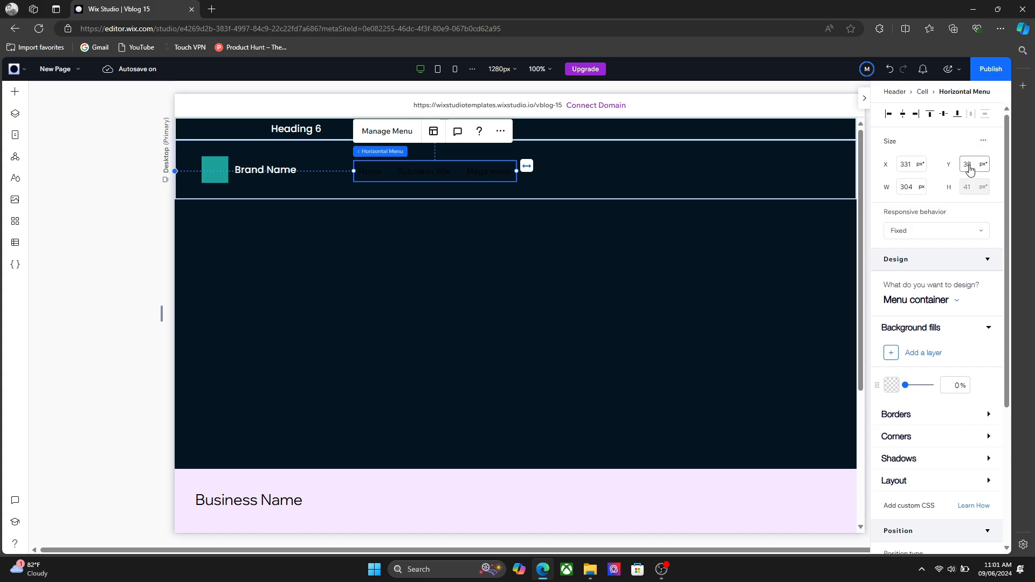
click(929, 229)
click(938, 229)
Give the horizontal menu's container a teal #1BA098 background fill at 100% opacity
scroll(1002, 359, down, 3)
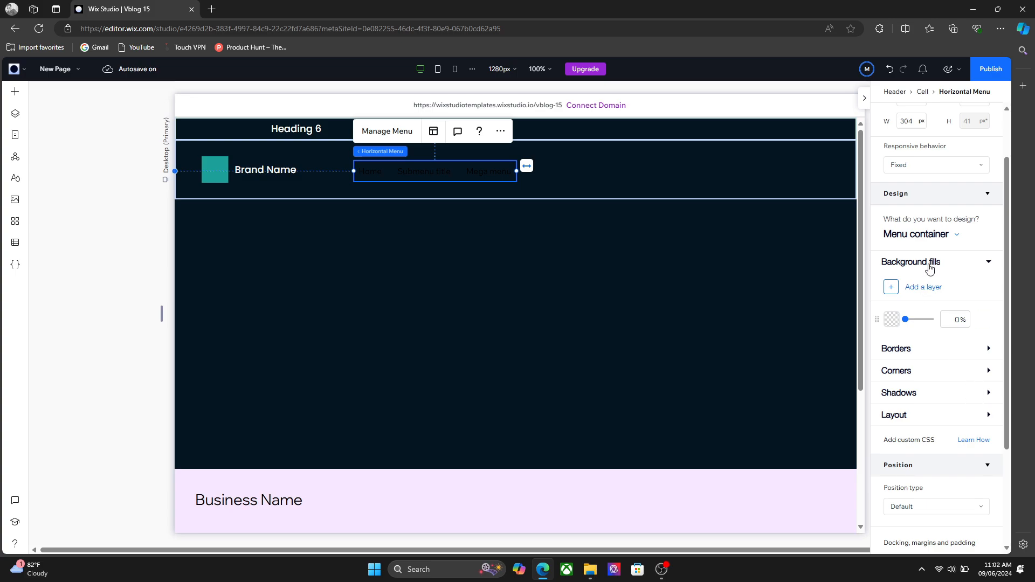
click(922, 236)
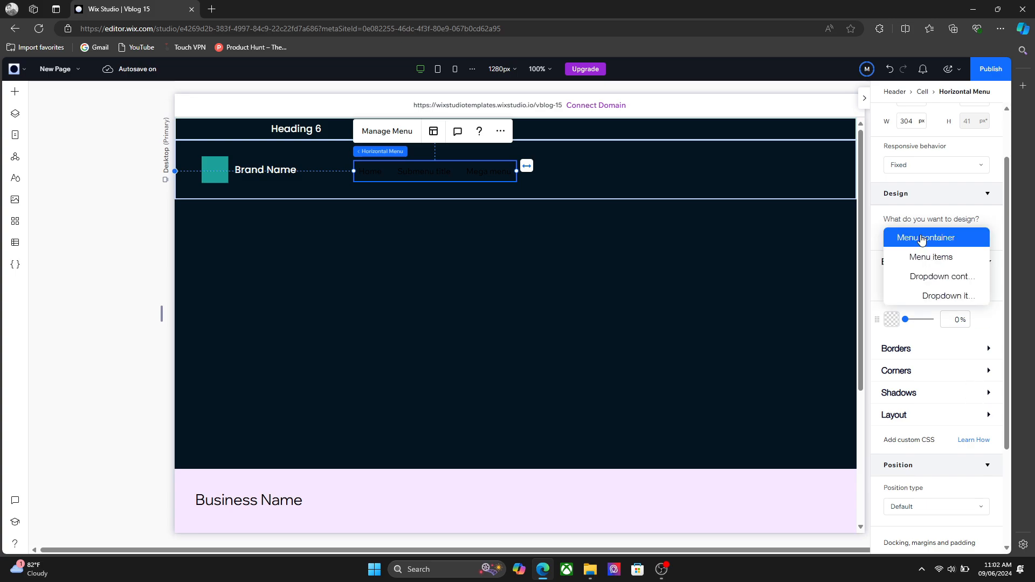
click(922, 238)
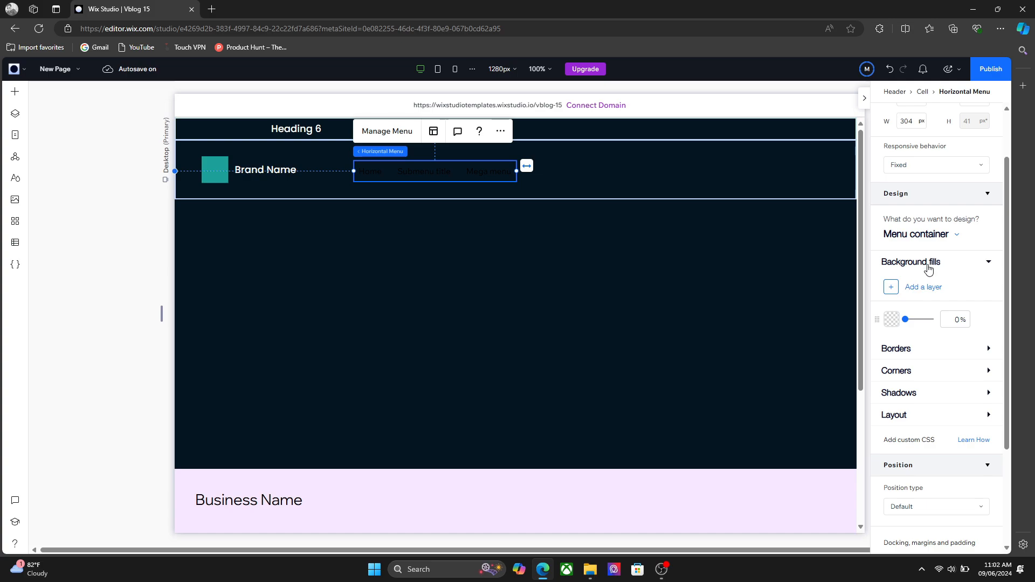
click(891, 319)
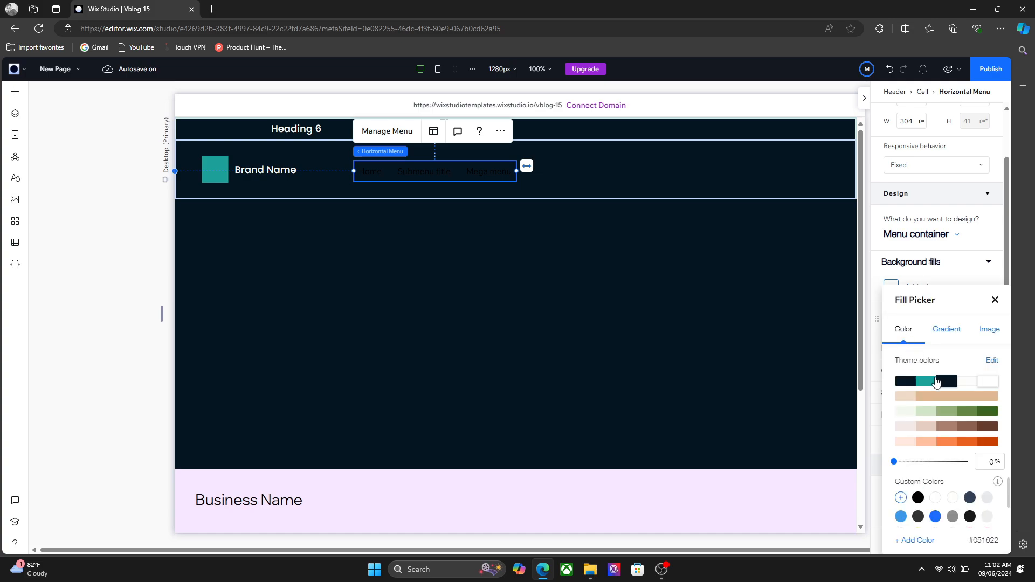
click(927, 381)
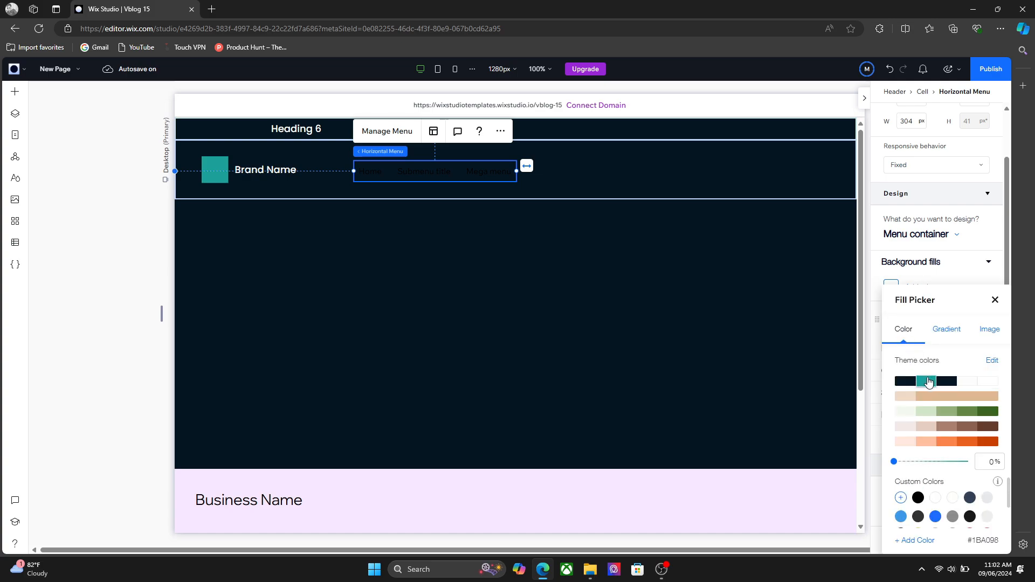
click(995, 299)
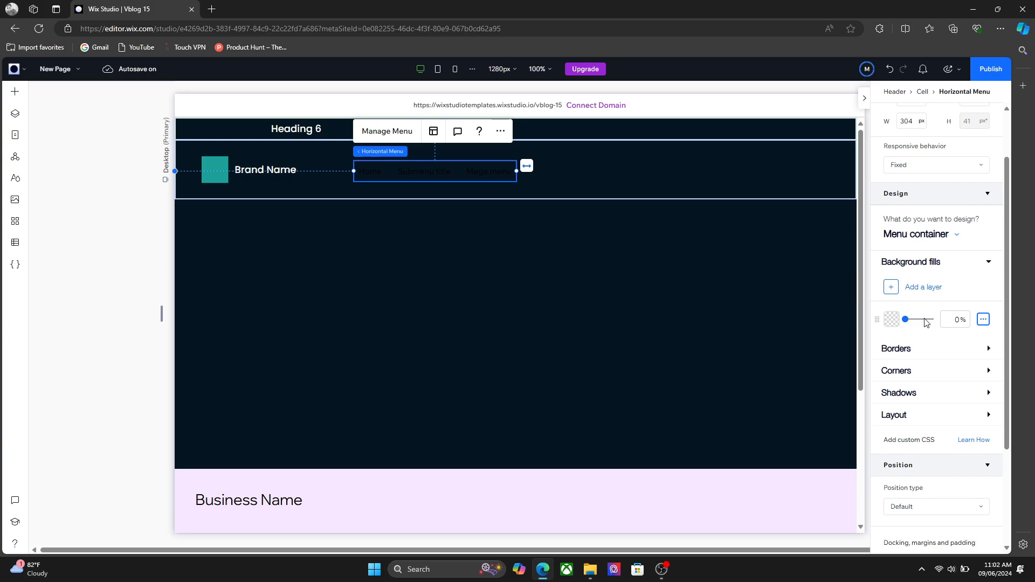
click(951, 320)
text(100)
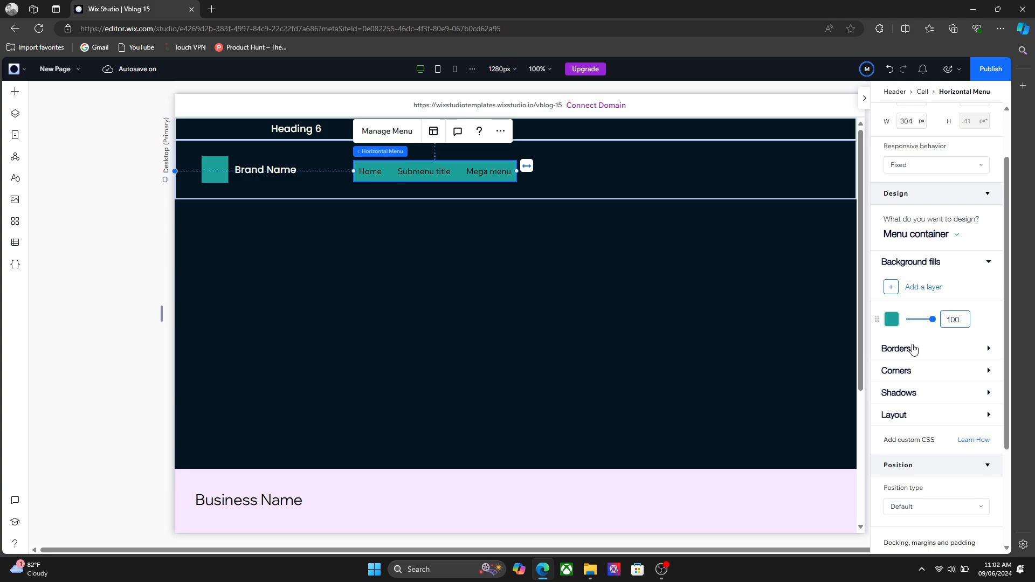
Give the menu items' regular state an off-white #FDFDFD background fill at 100% opacity
click(935, 262)
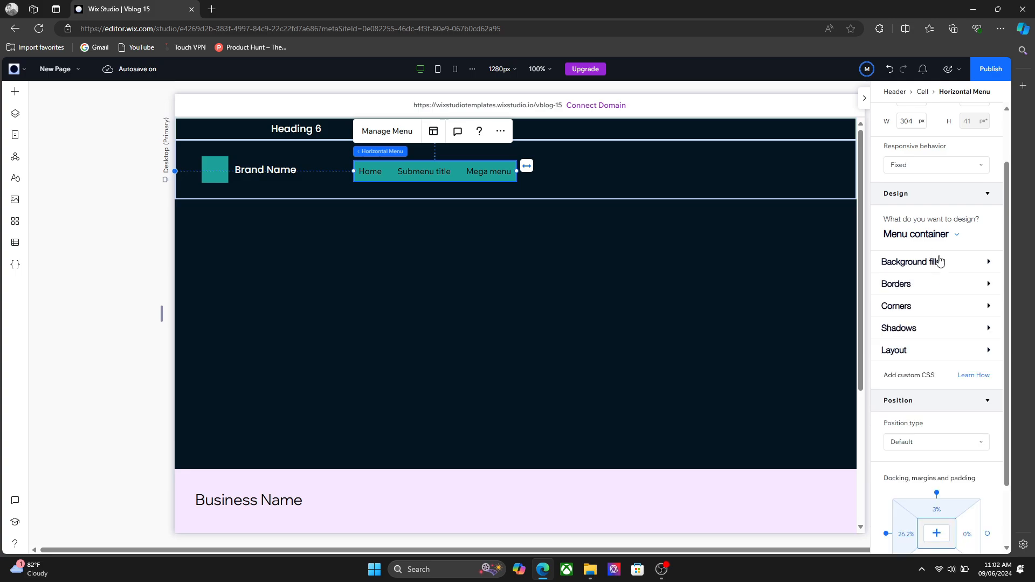
click(948, 240)
click(911, 254)
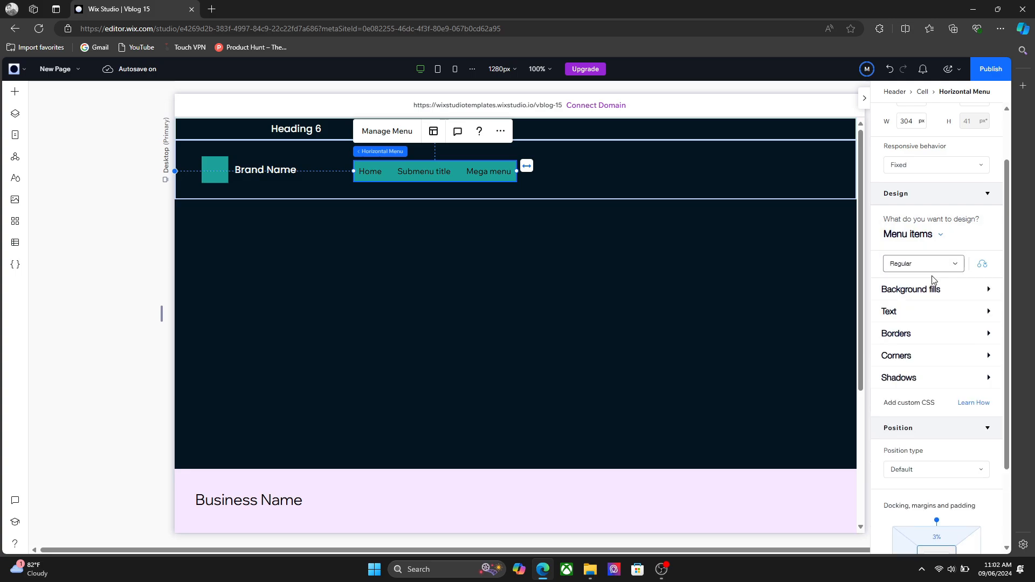
click(947, 291)
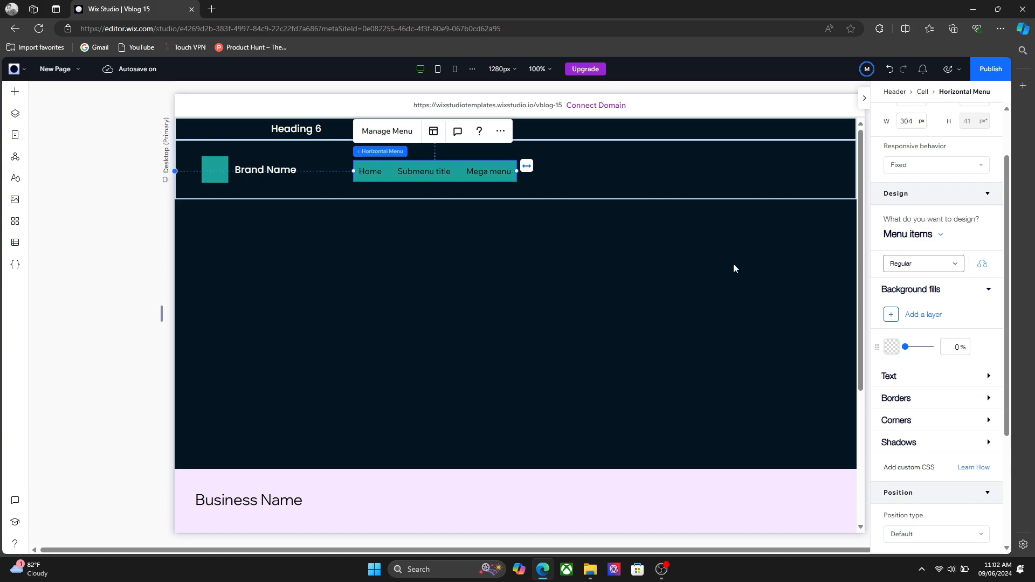
click(892, 346)
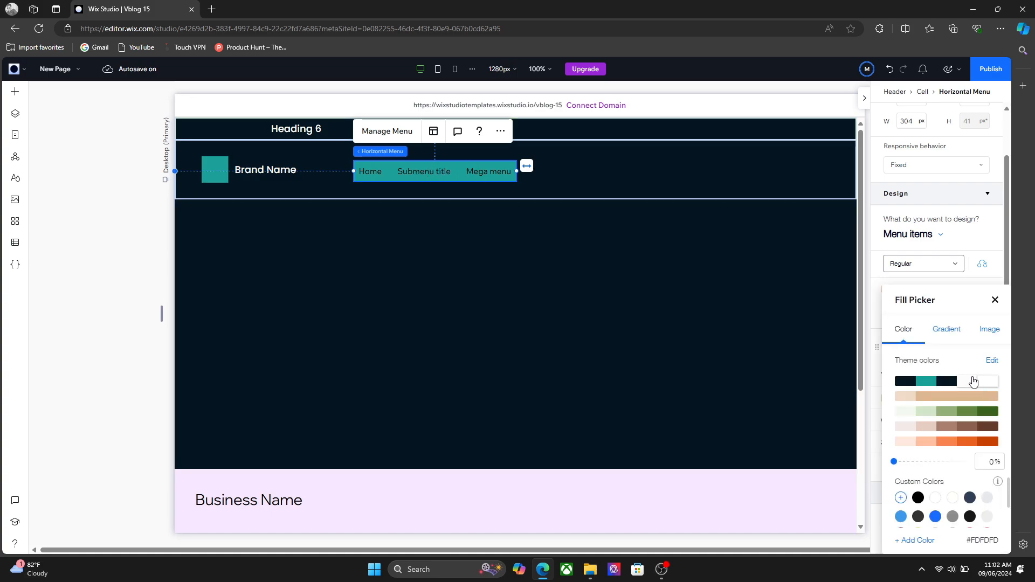
click(995, 300)
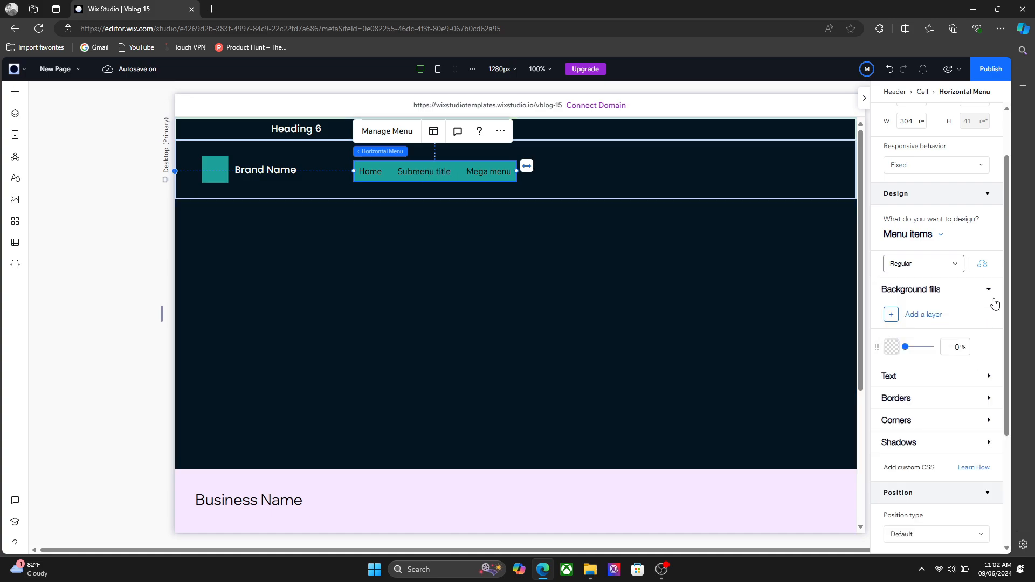
click(949, 348)
text(100)
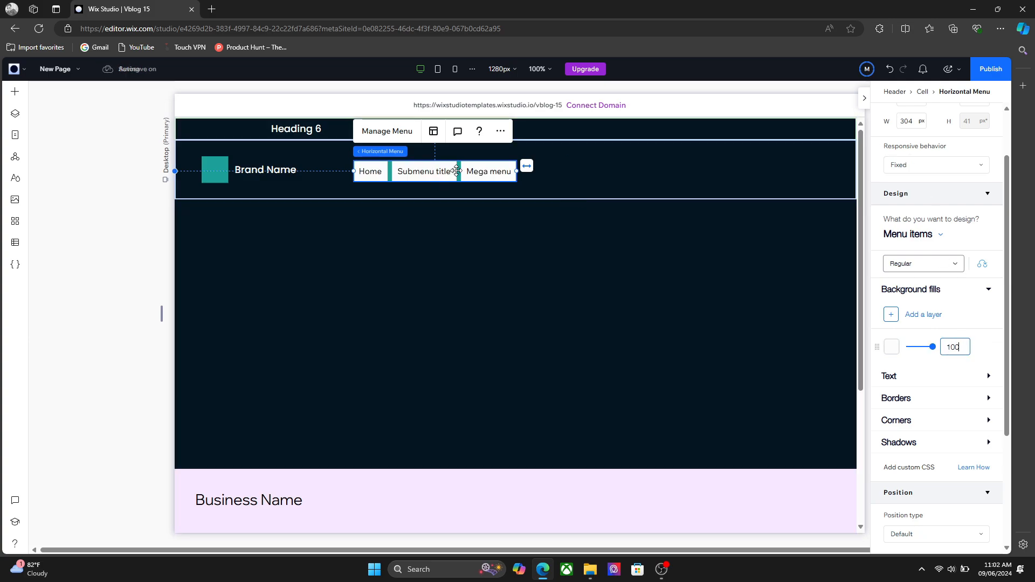
Set the menu items' hover-state background fill to the tan theme color #DEB992
click(927, 264)
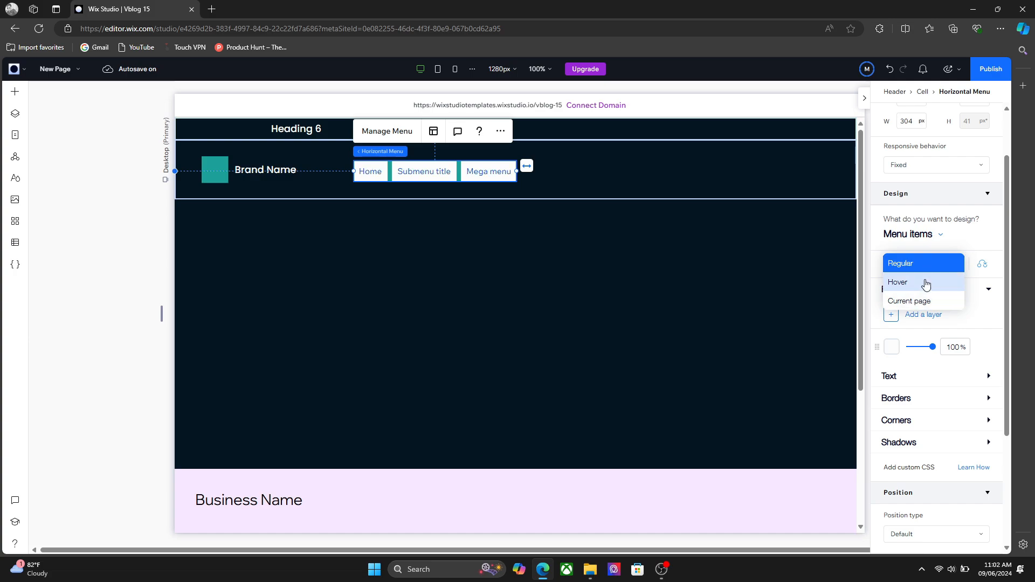
click(926, 283)
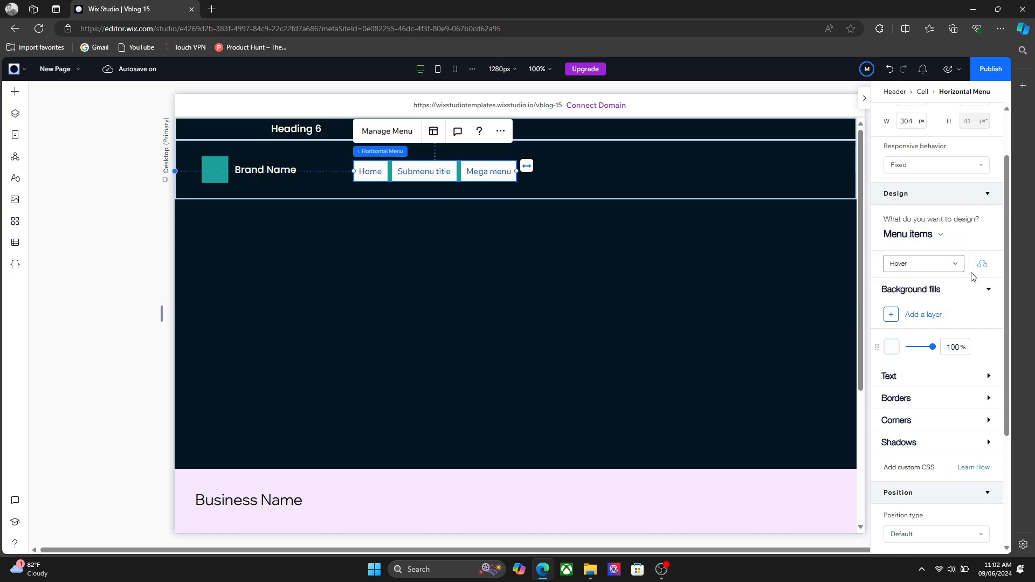
click(891, 347)
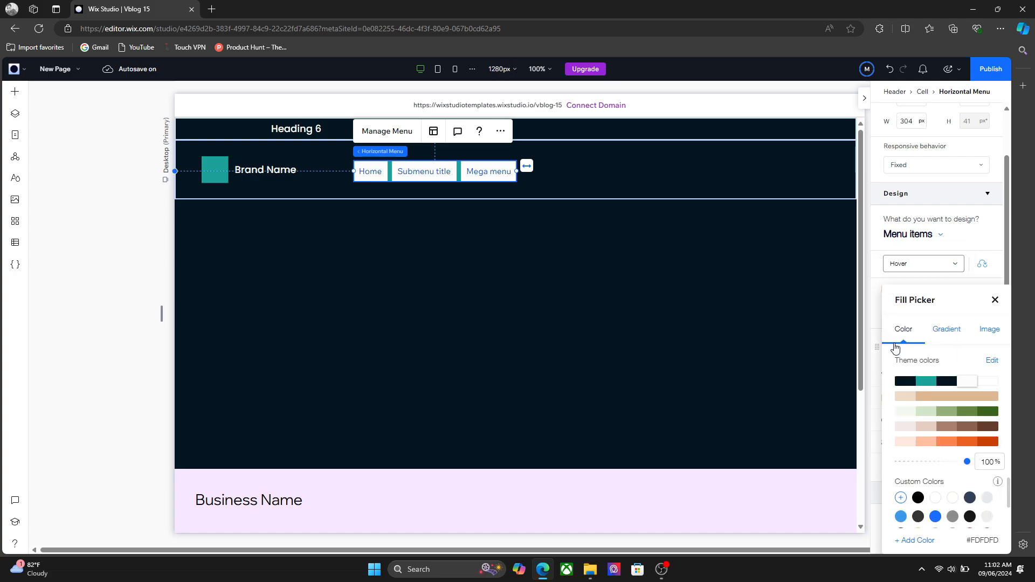
click(961, 399)
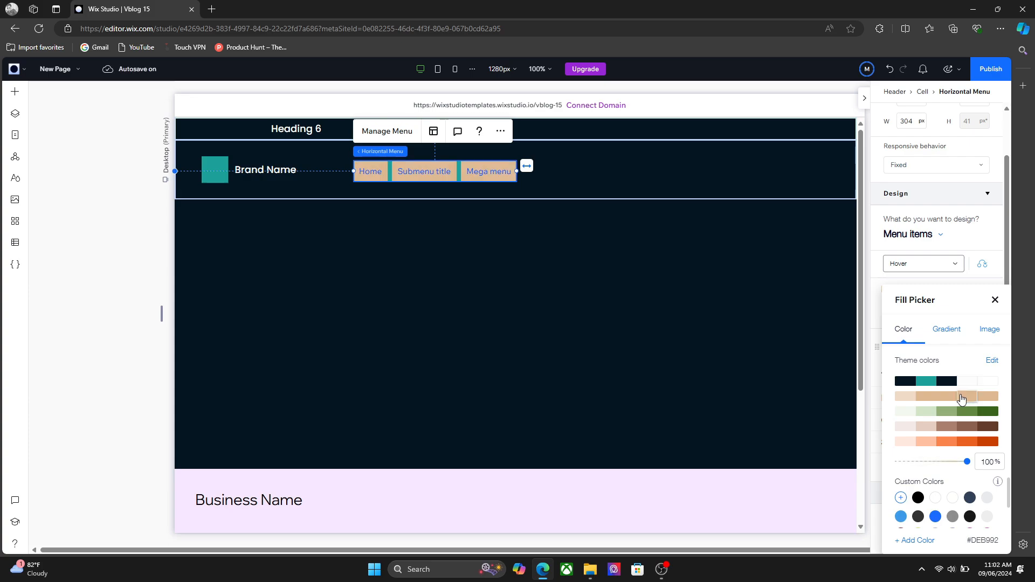
click(995, 300)
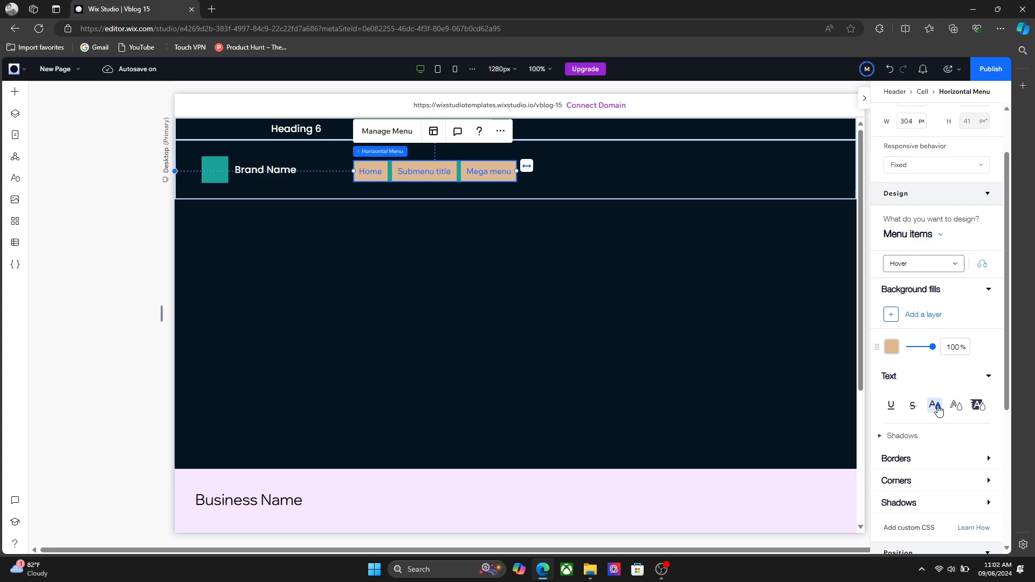
Set the menu items' hover-state text color to white #FFFFFF
click(933, 404)
click(983, 396)
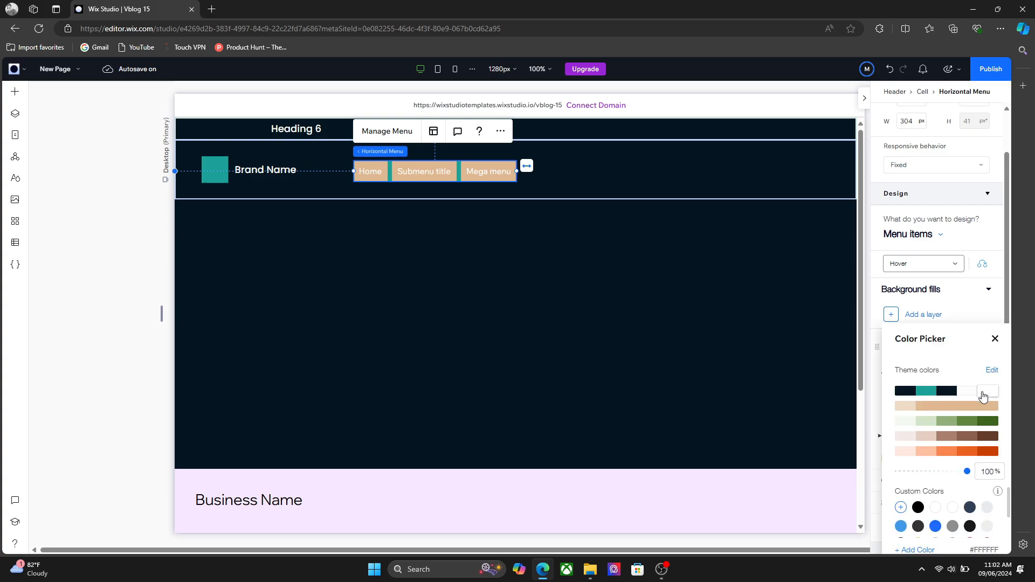
click(995, 338)
Set the menu items' current-page background fill to the same tan theme color as the hover state
click(940, 263)
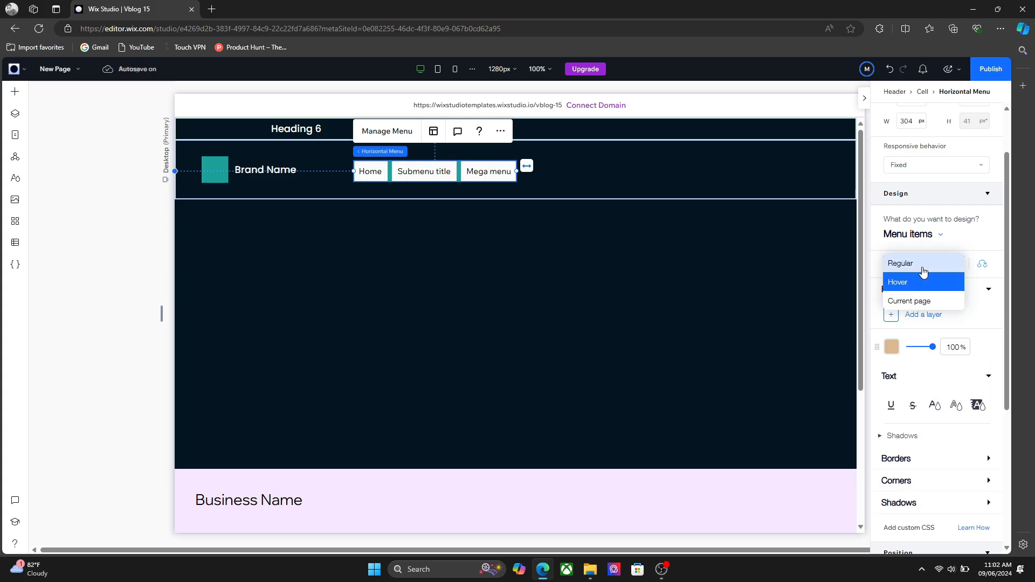
click(910, 302)
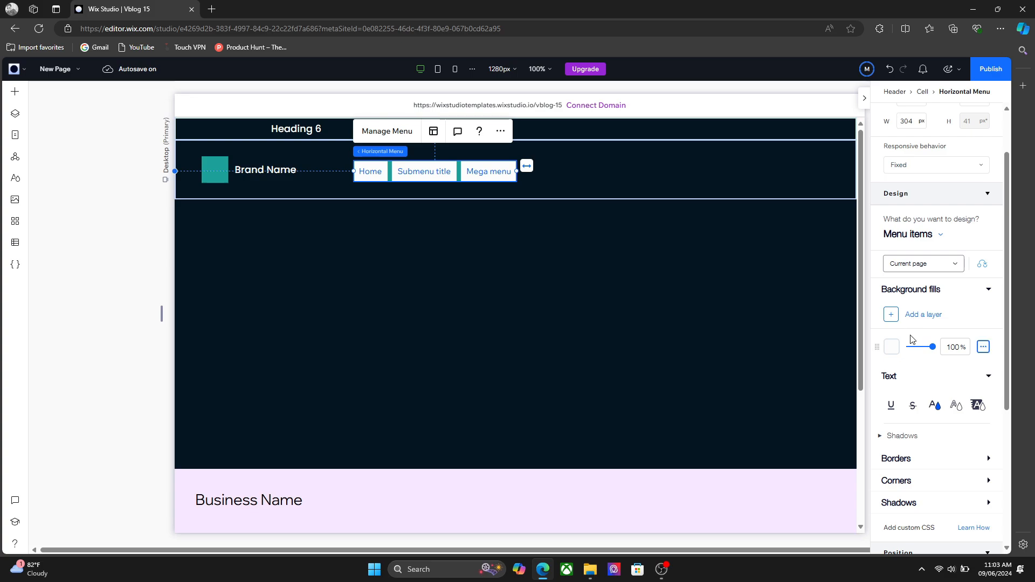
click(893, 347)
click(967, 401)
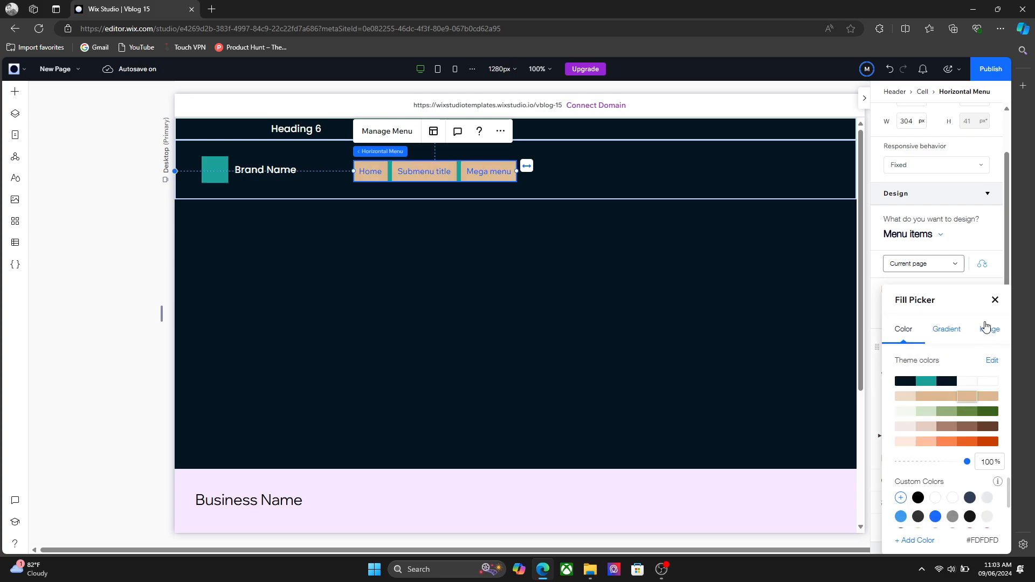
click(995, 300)
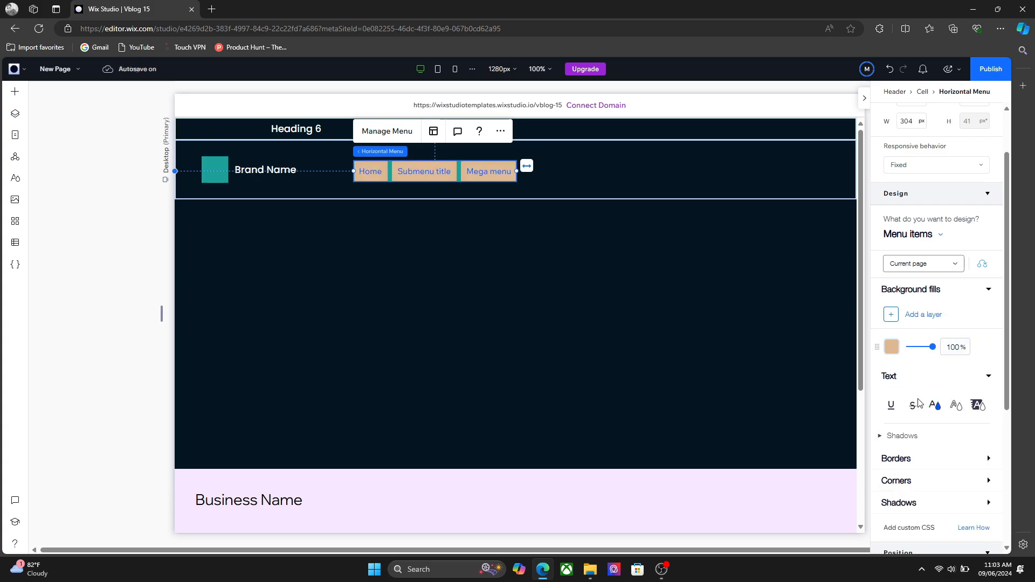
Set the menu items' current-page text color to the pale peach theme color #FFE9DF
click(935, 405)
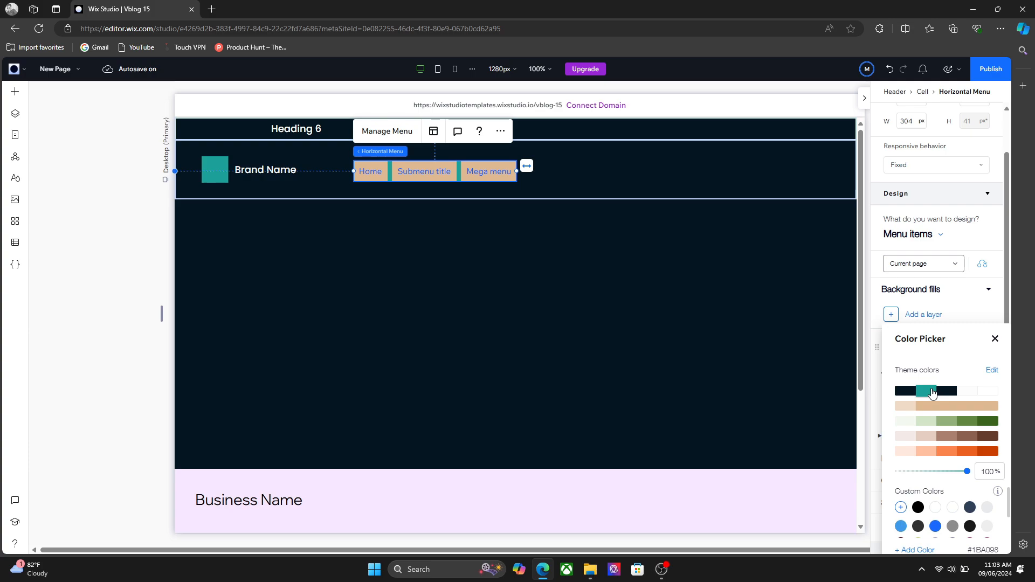
click(932, 392)
click(946, 451)
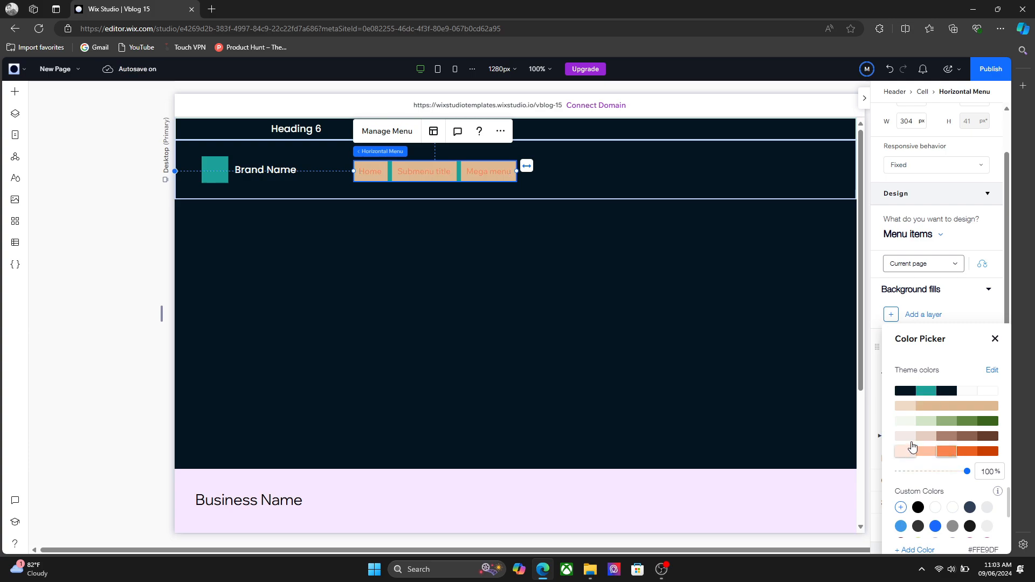
click(912, 447)
click(994, 339)
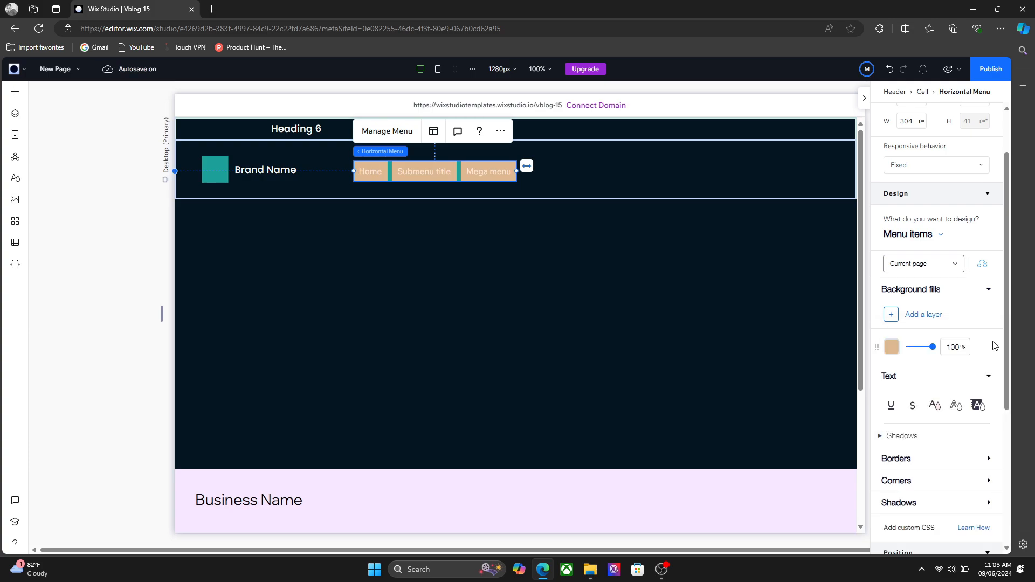
Review the design options of the menu's dropdown container and its background fill, as well as those of the dropdown items
click(927, 232)
click(924, 275)
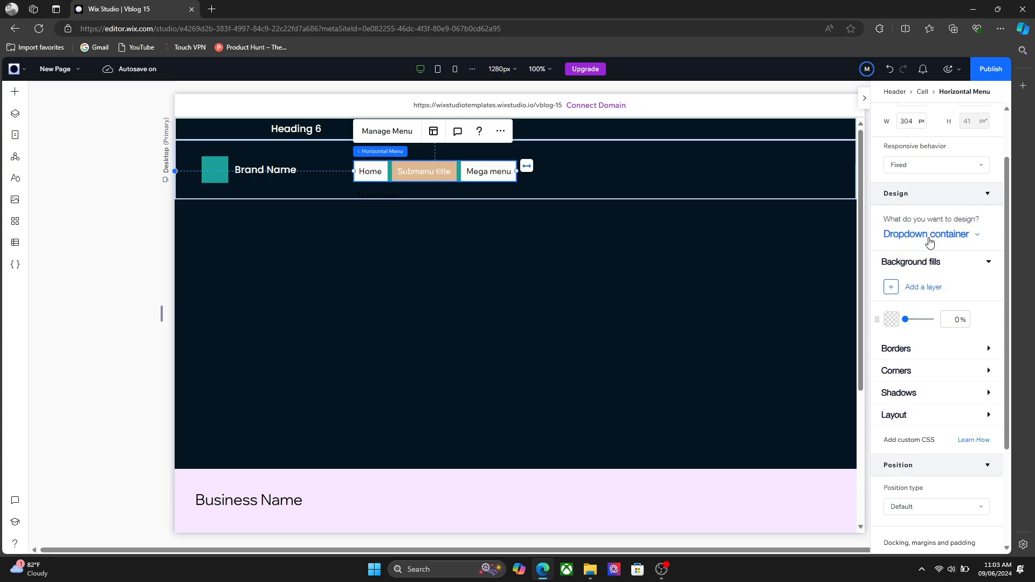
click(892, 321)
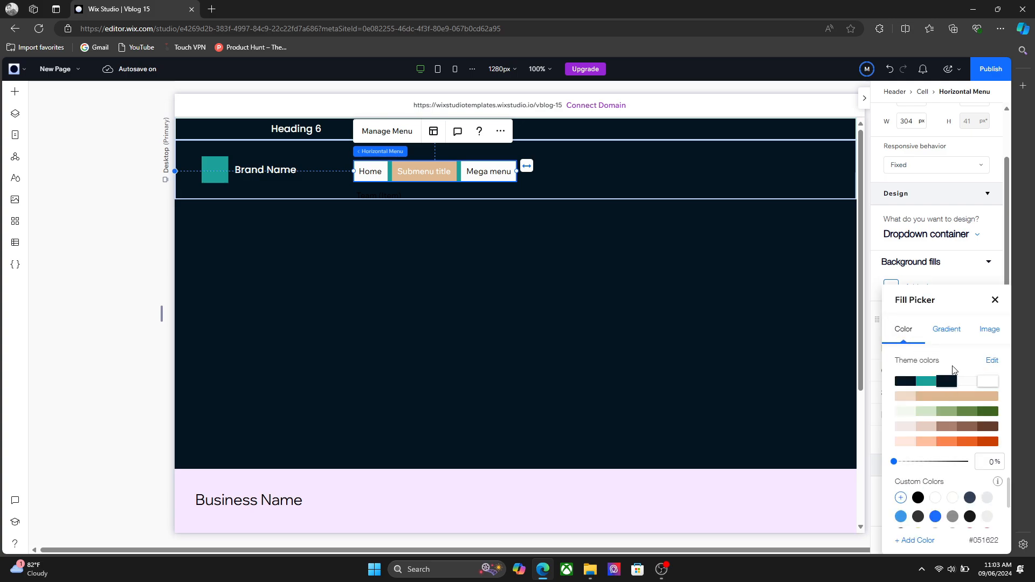
click(995, 300)
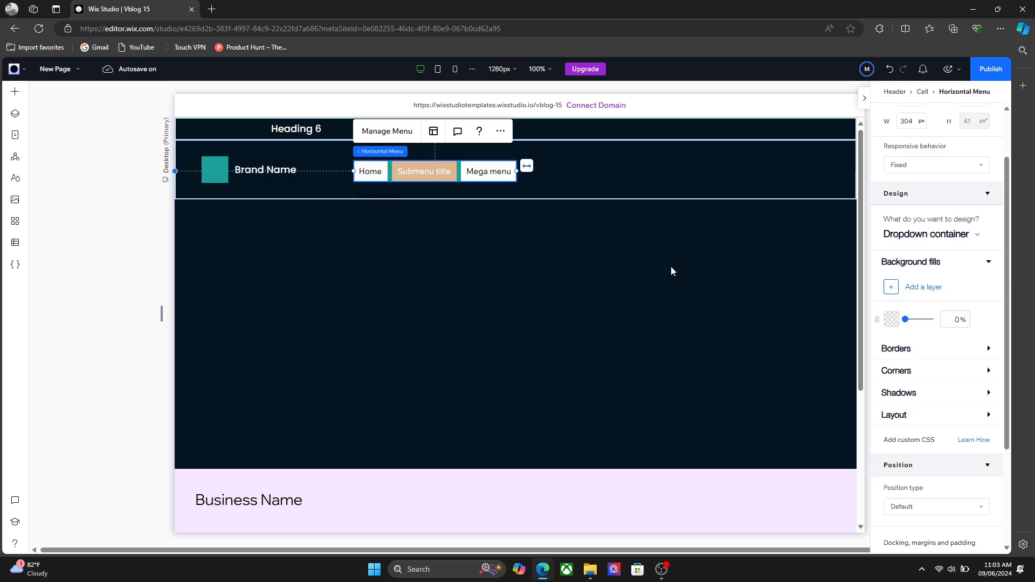
click(937, 235)
click(926, 298)
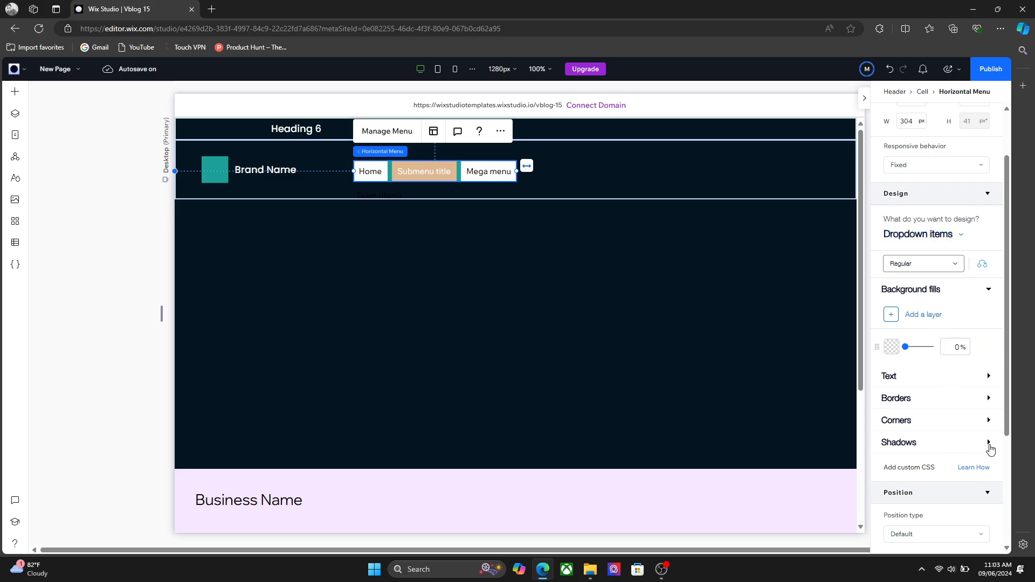
scroll(1005, 424, down, 3)
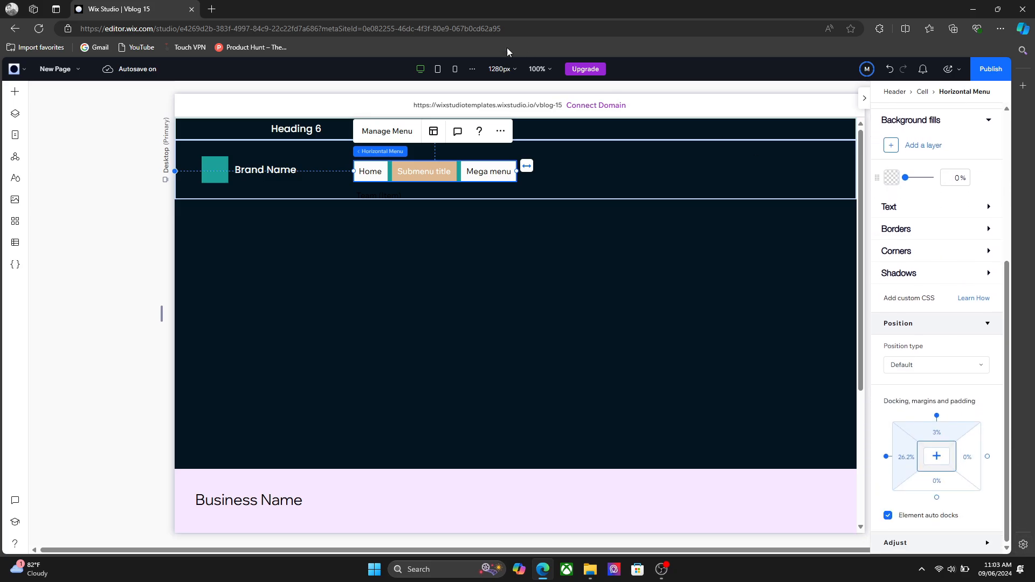
click(578, 176)
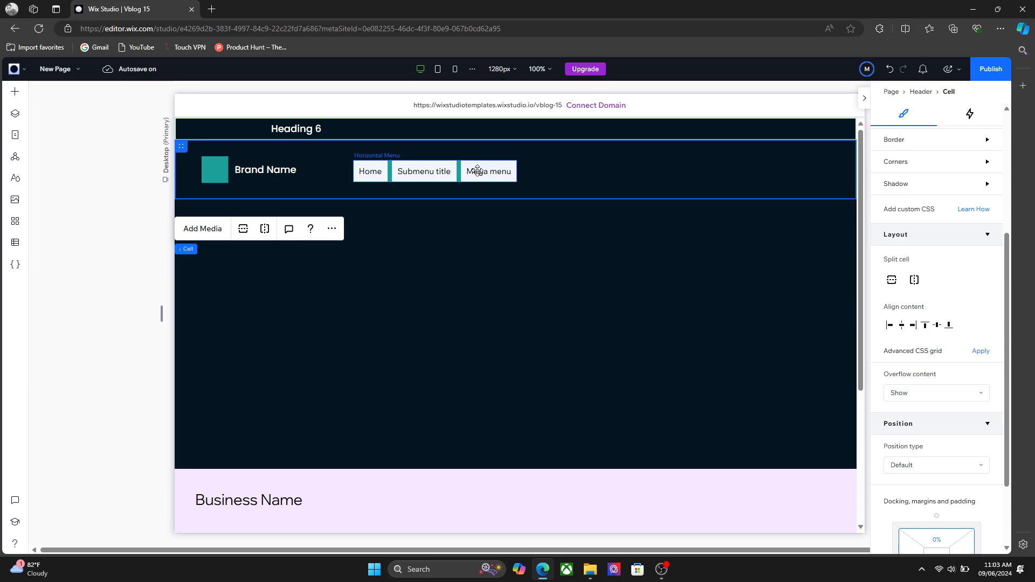
click(477, 171)
click(553, 171)
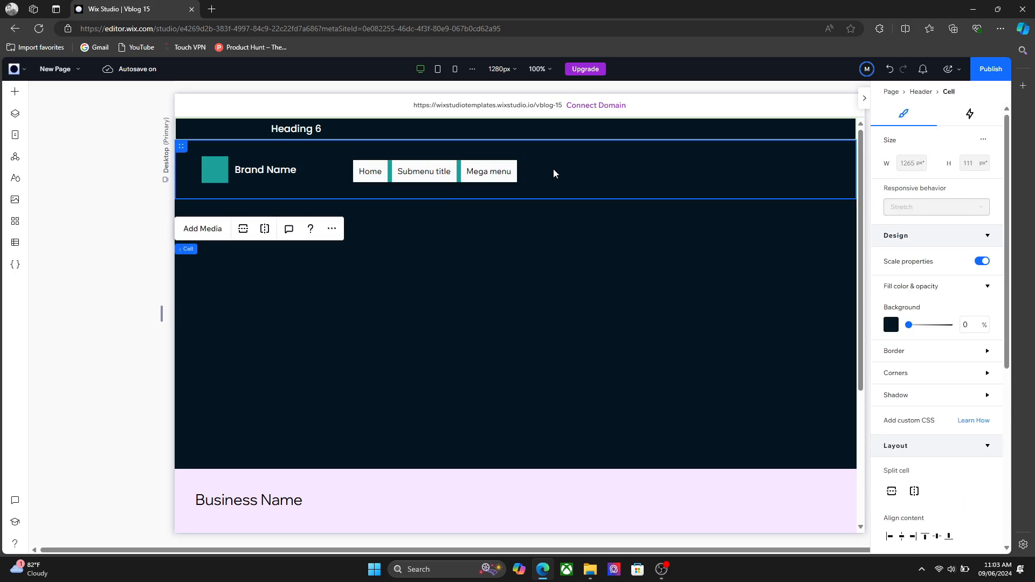
click(504, 176)
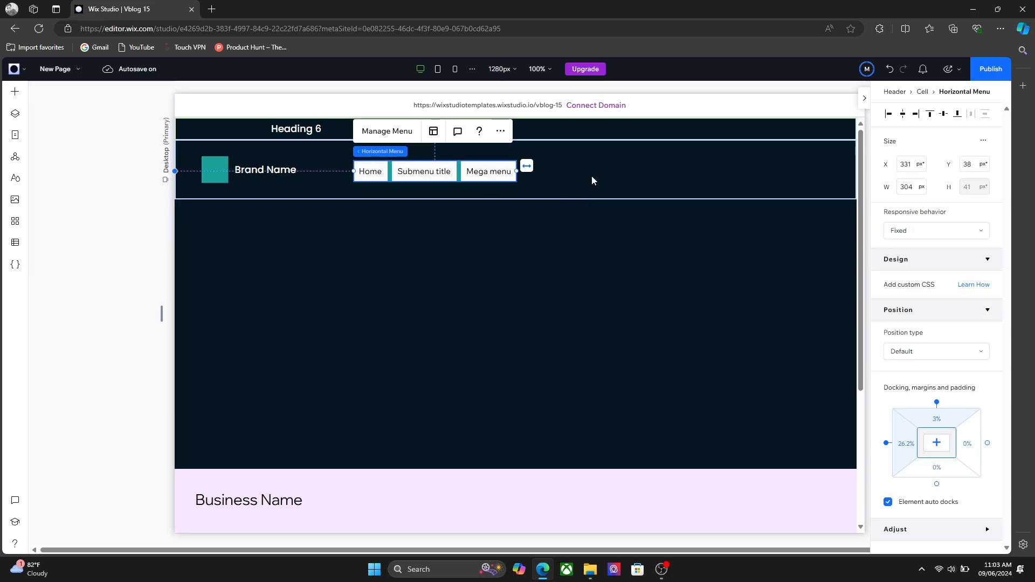
click(591, 180)
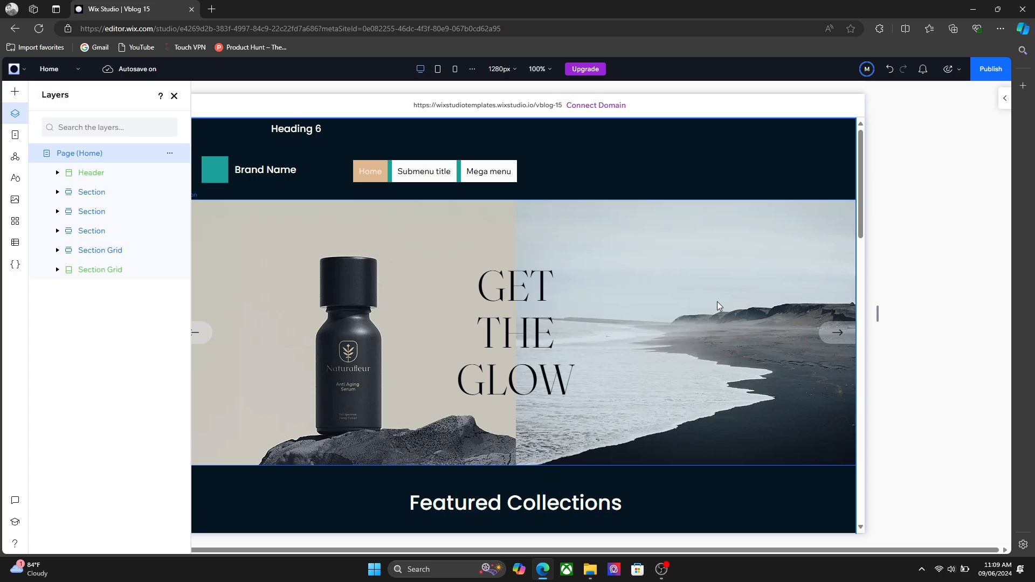
Turn on an anchor for the hero slideshow section below the header
click(717, 305)
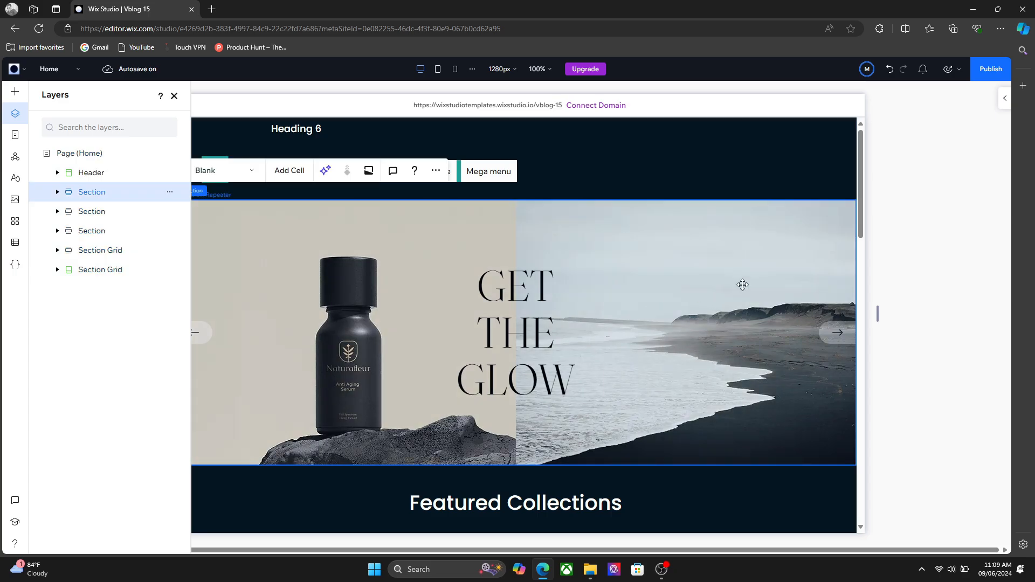
click(1006, 106)
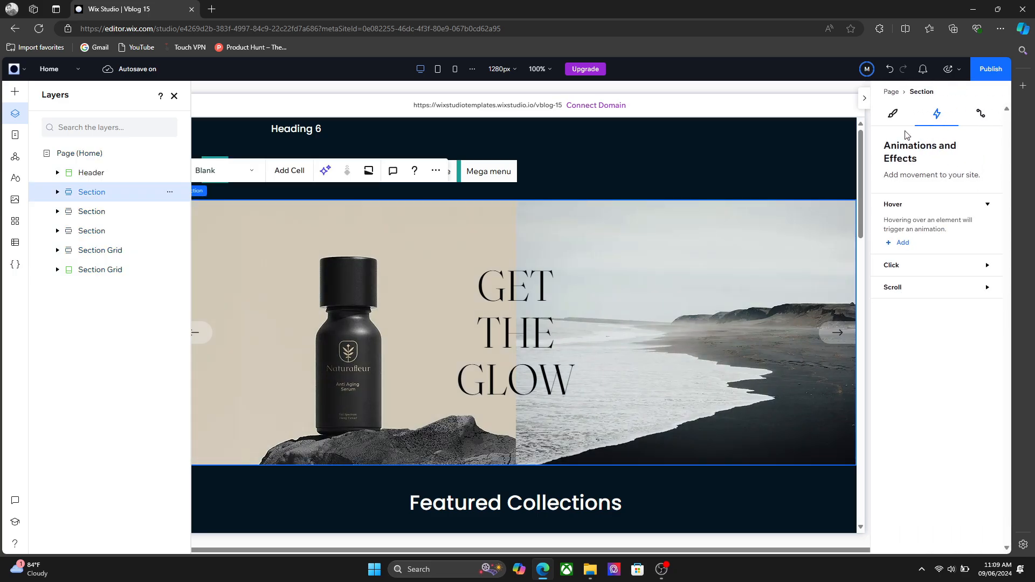
click(895, 116)
scroll(1006, 358, down, 7)
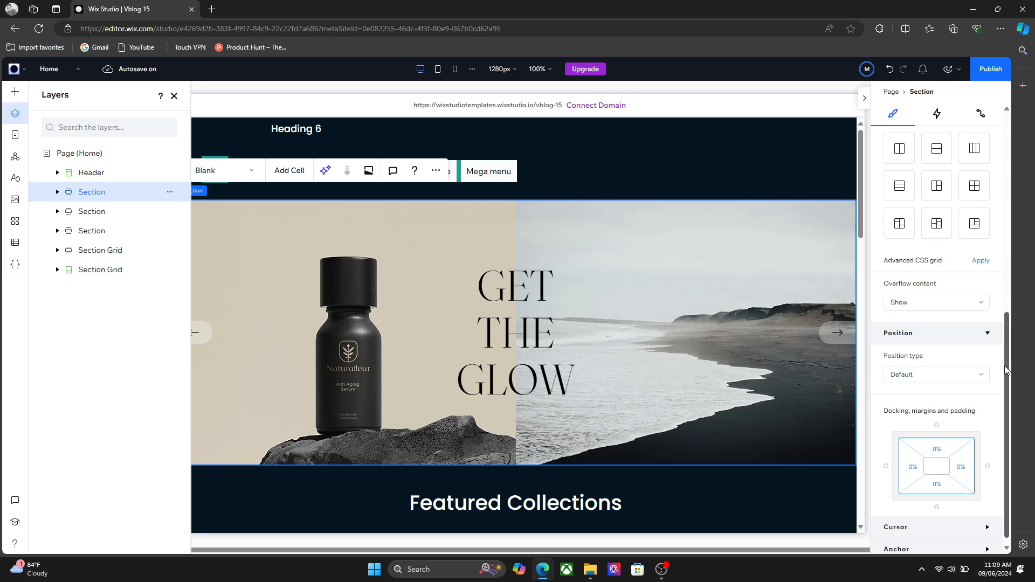
click(992, 543)
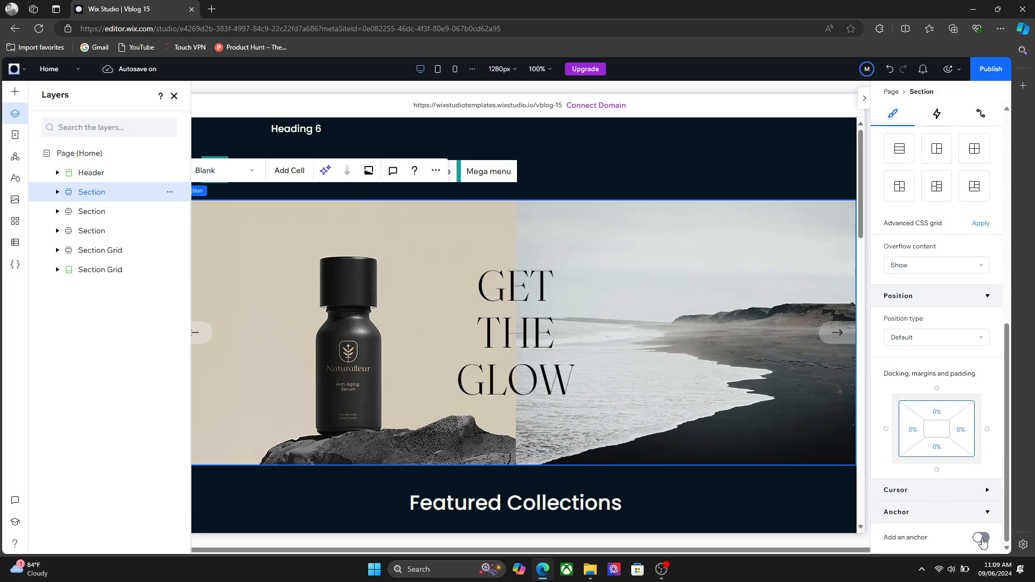
click(981, 539)
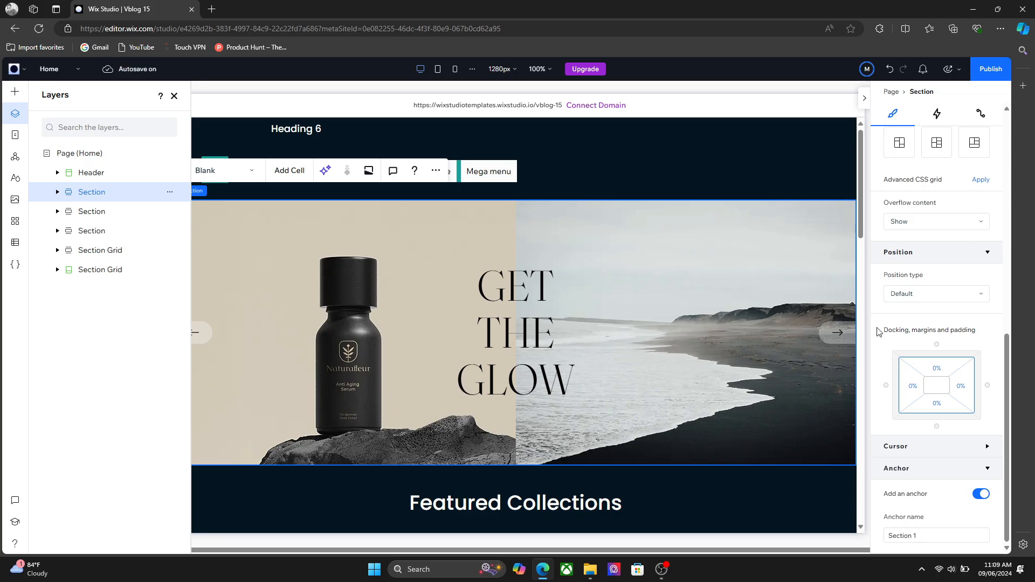
Check the anchor option of the Featured Collections section and of its heading text
click(546, 493)
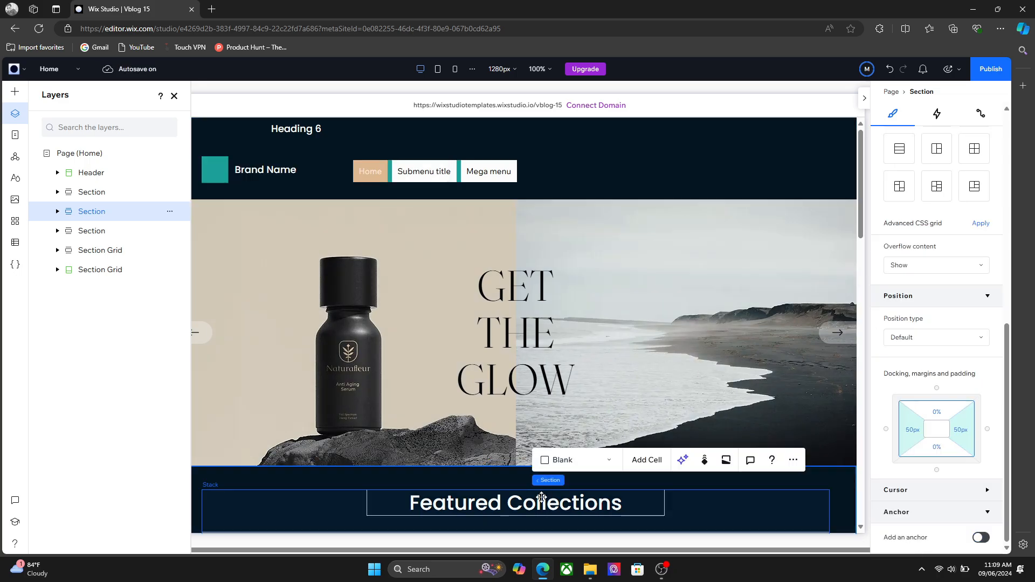
click(544, 498)
click(545, 502)
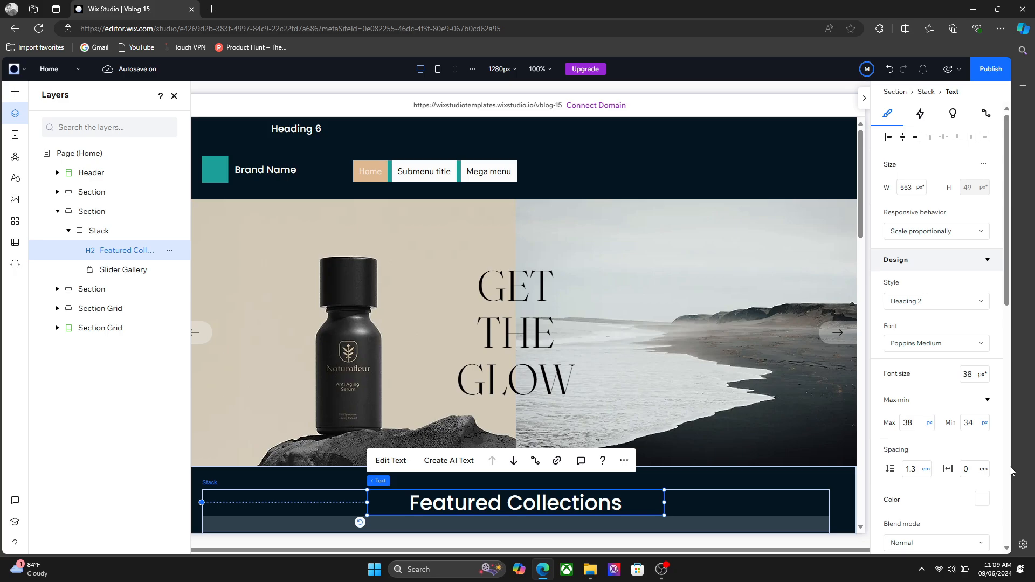
scroll(1005, 470, down, 10)
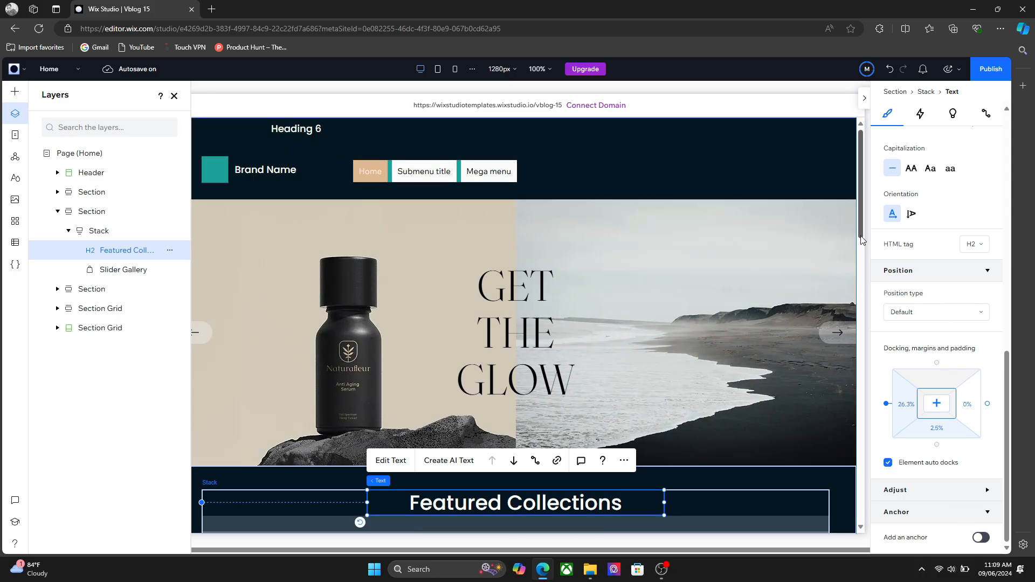
Add a styled View More button beneath the Featured Collections heading
drag(860, 234, 842, 354)
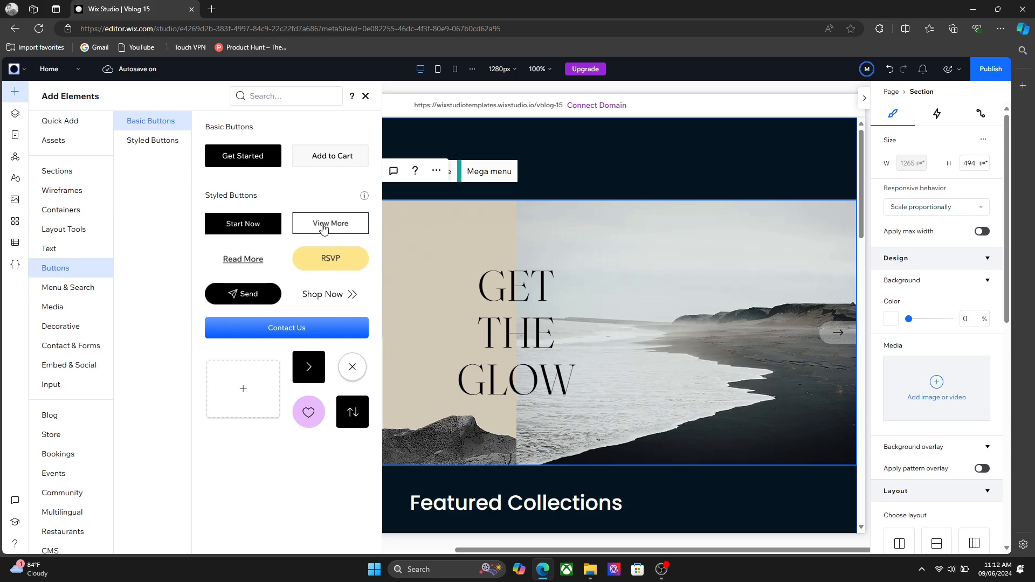
drag(323, 228, 740, 503)
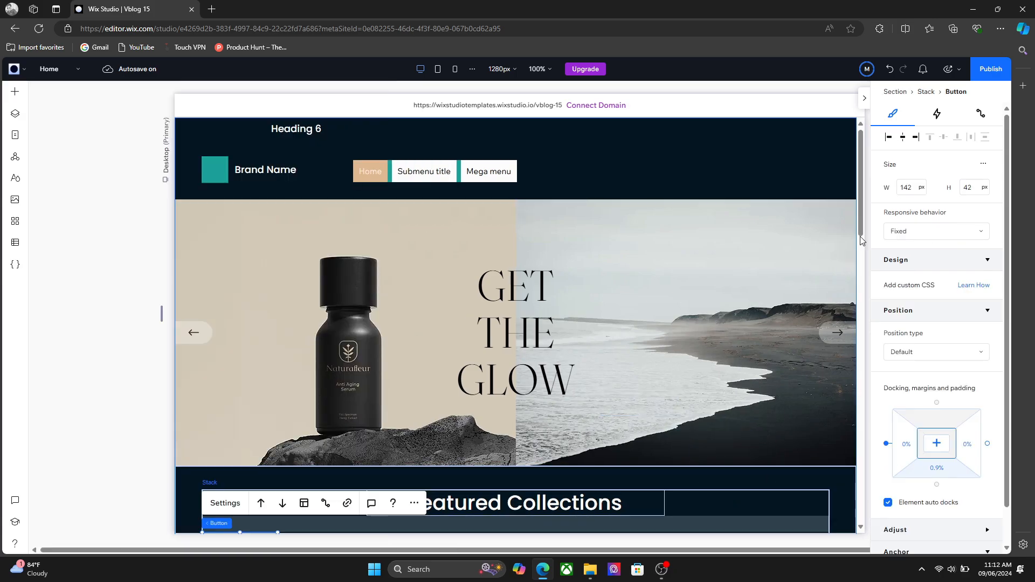
drag(860, 226, 861, 310)
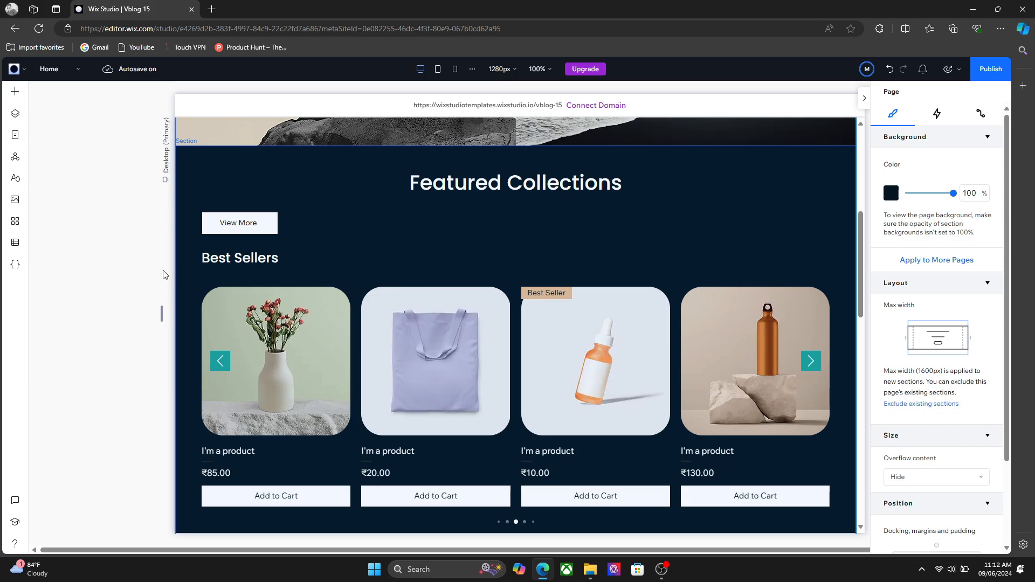
Link the View More button to the Section 3 anchor on the Home page
click(241, 220)
click(240, 221)
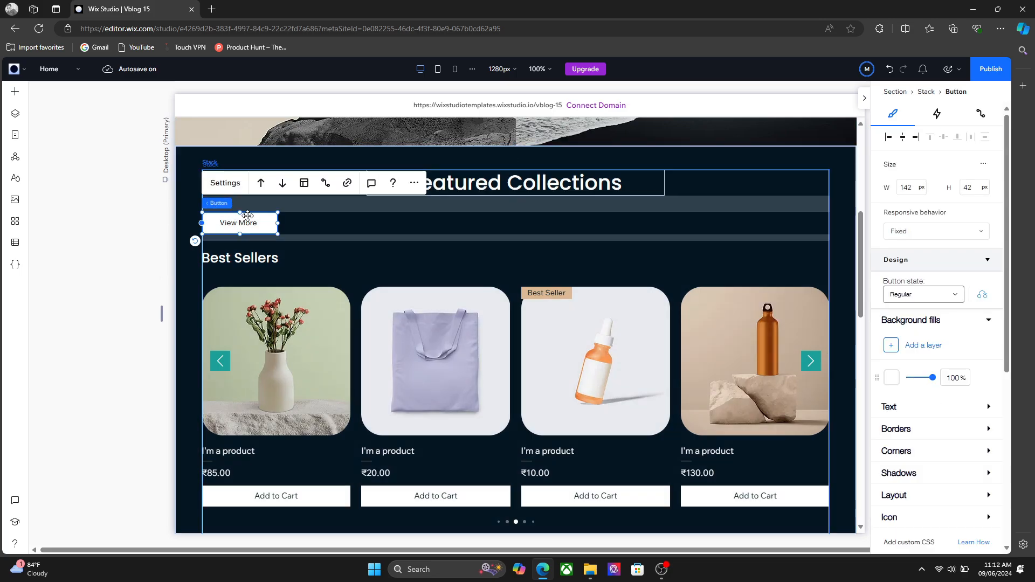
click(346, 182)
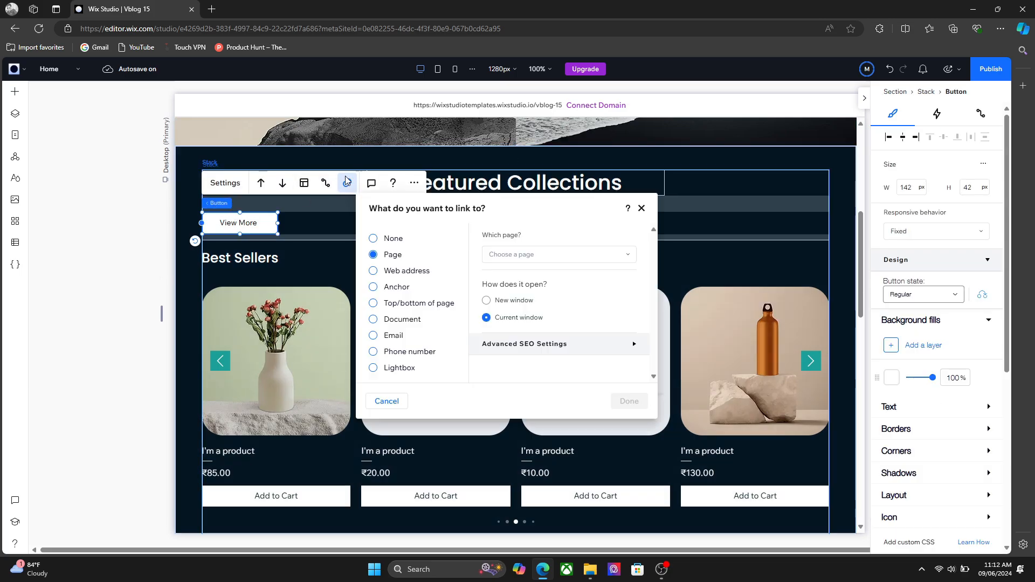
click(390, 286)
click(543, 260)
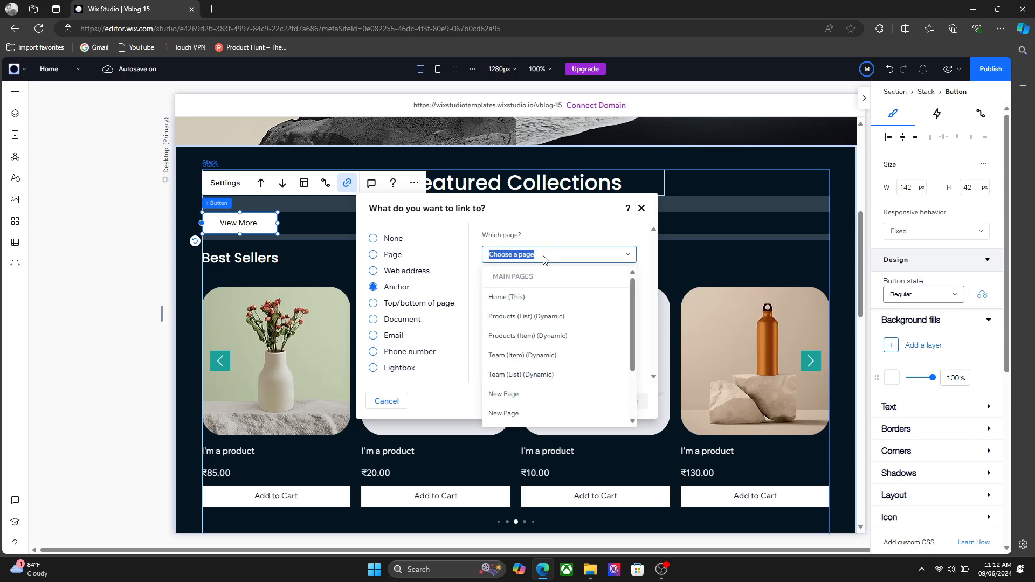
scroll(541, 310, down, 3)
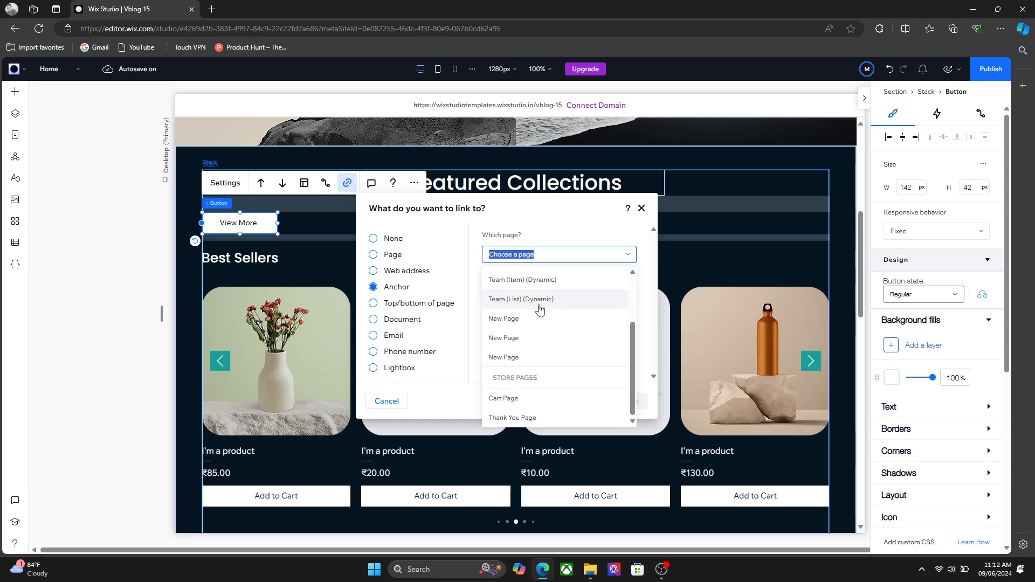
scroll(536, 324, up, 5)
click(547, 280)
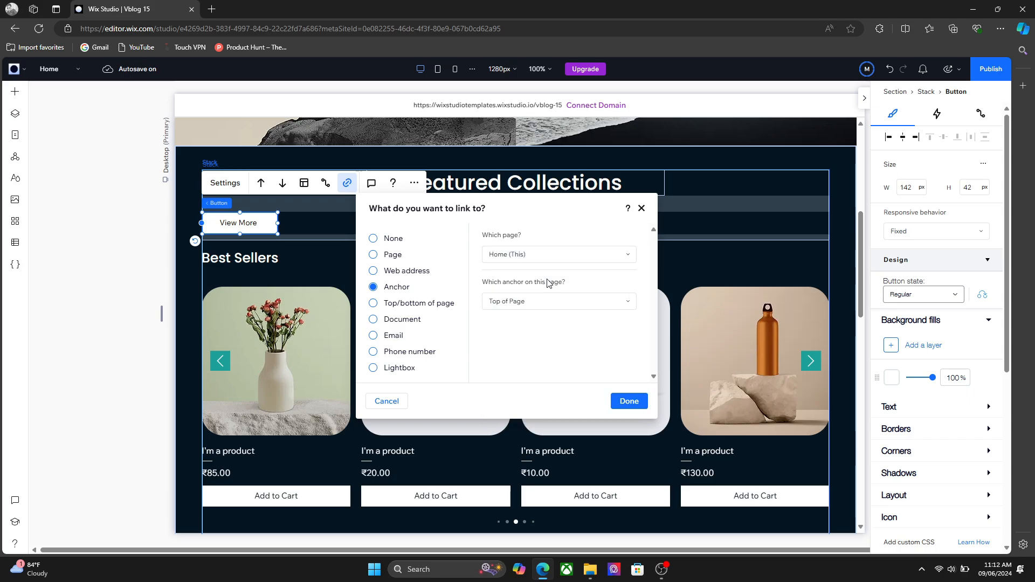
click(538, 305)
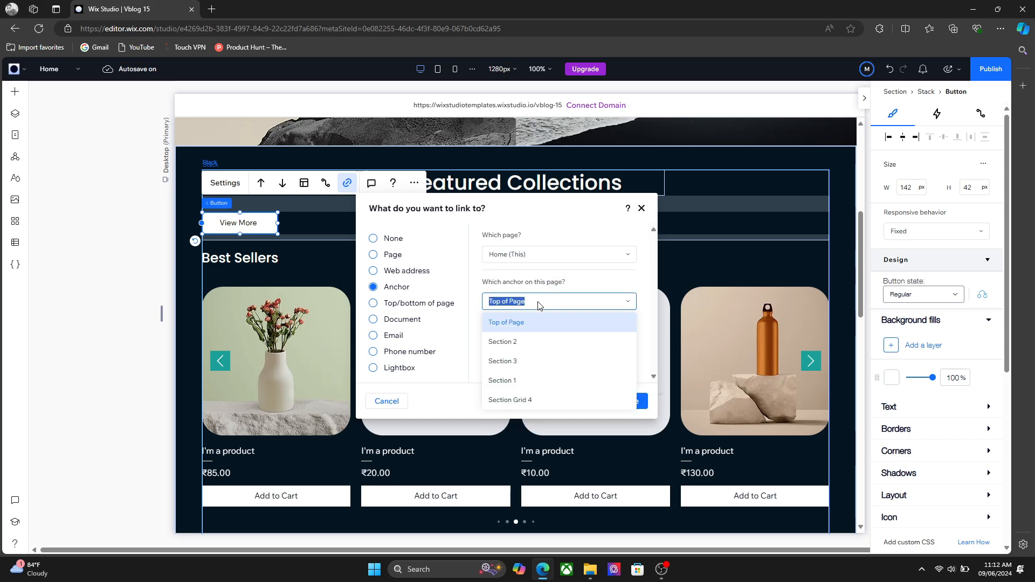
click(522, 363)
click(620, 402)
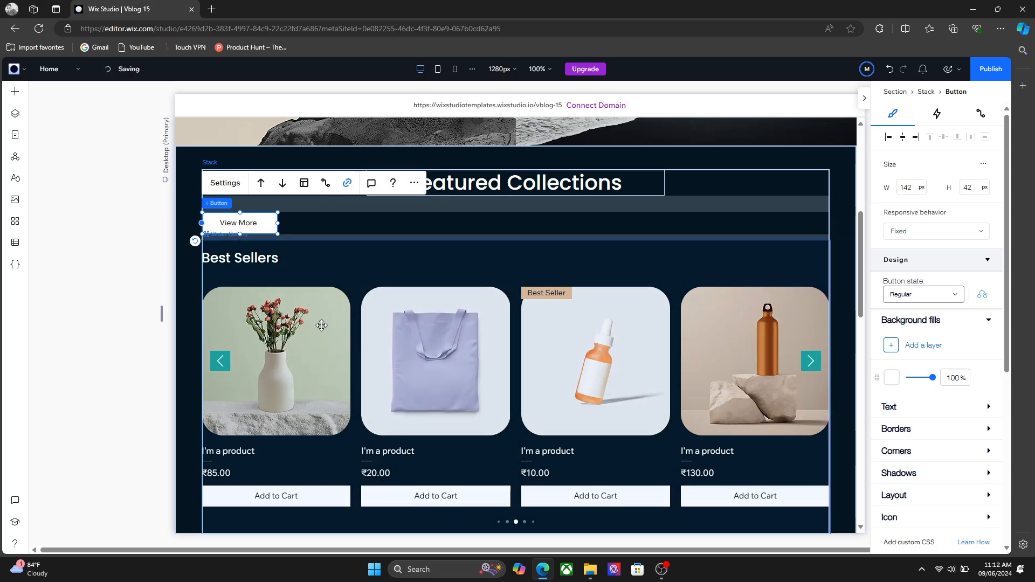
drag(861, 309, 882, 296)
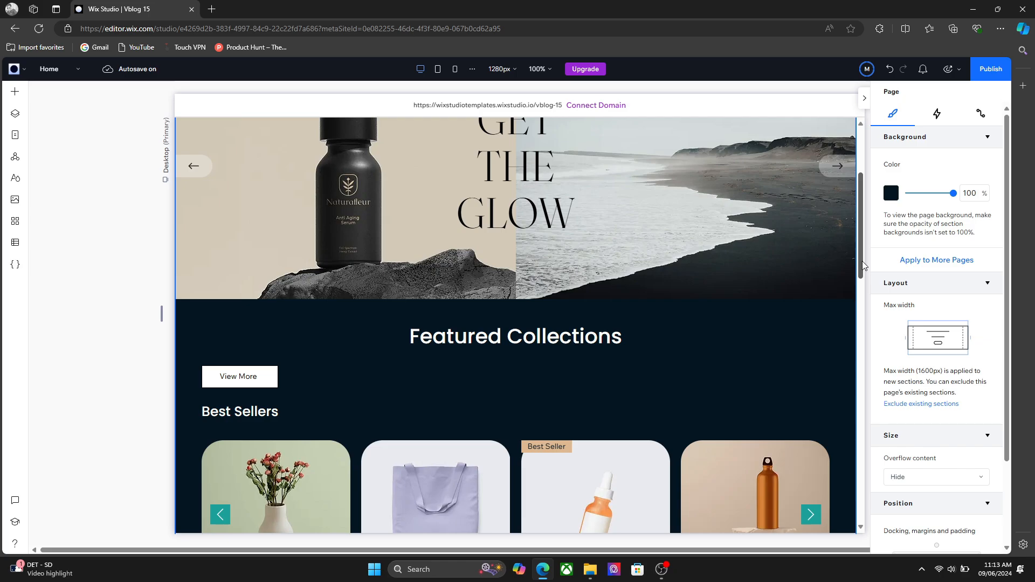
click(257, 376)
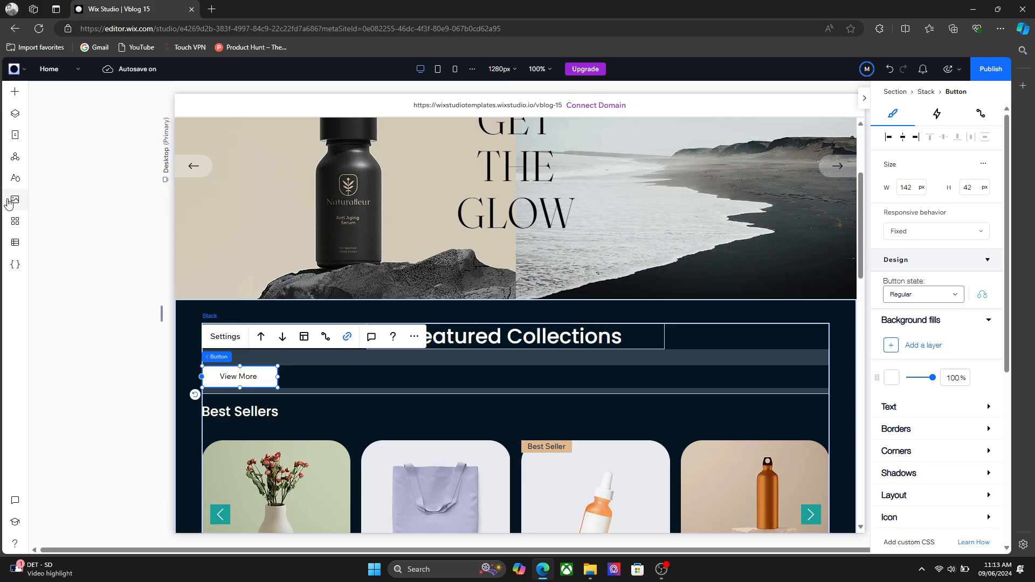
click(12, 134)
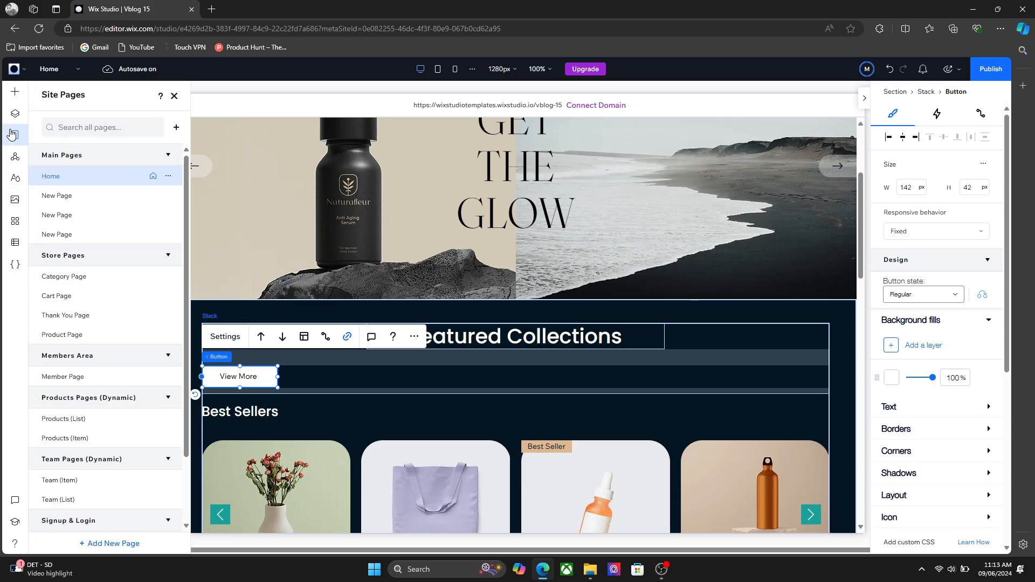
click(376, 209)
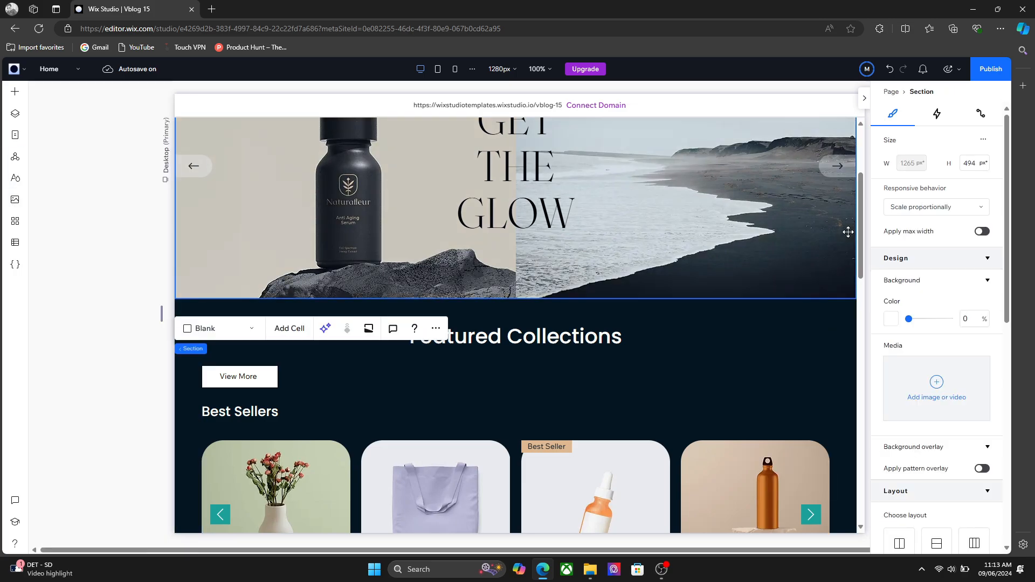
click(860, 156)
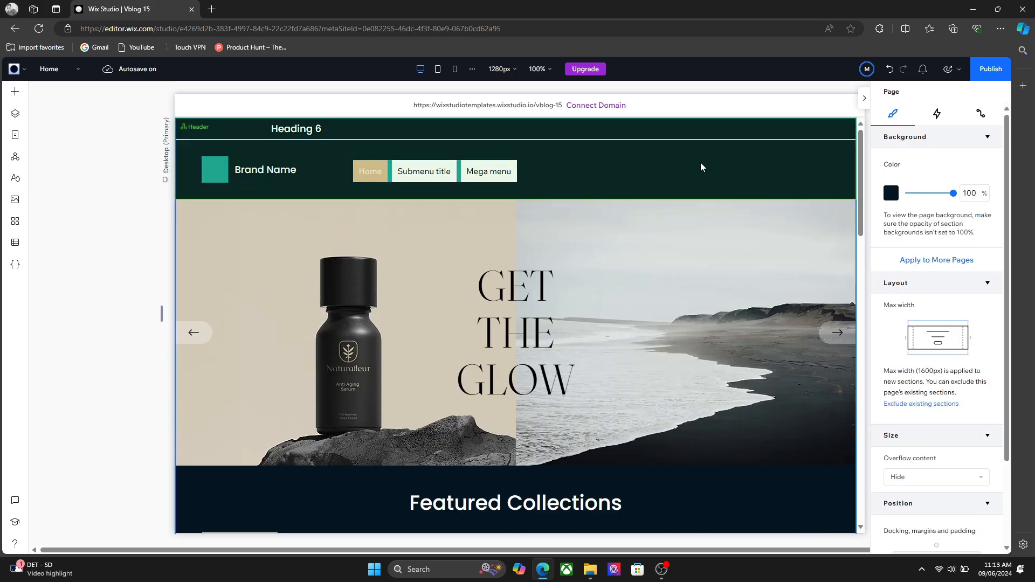
click(671, 169)
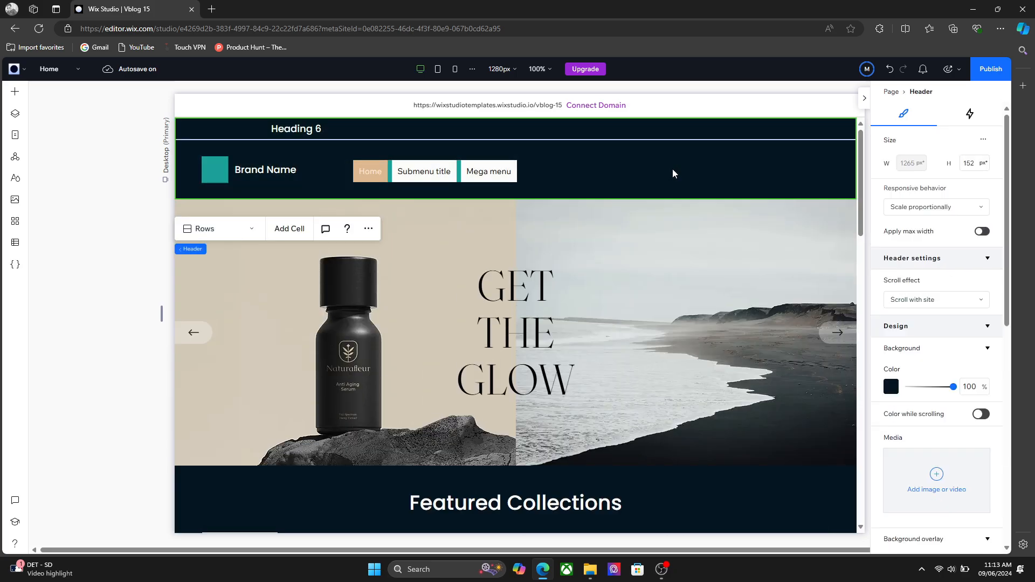
Set the HTML tag of the Featured Collections heading to H1
click(500, 505)
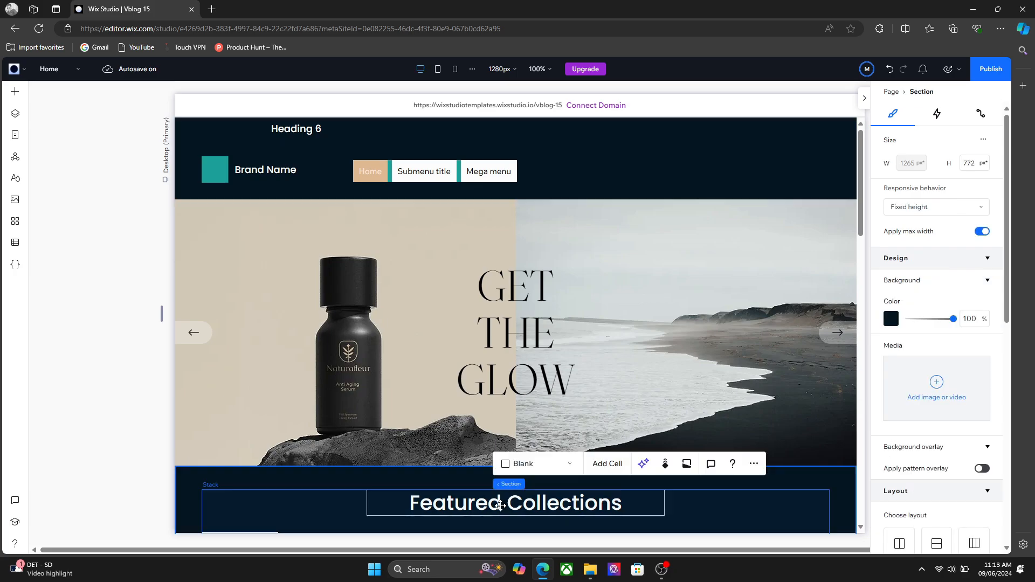
click(500, 505)
click(500, 505)
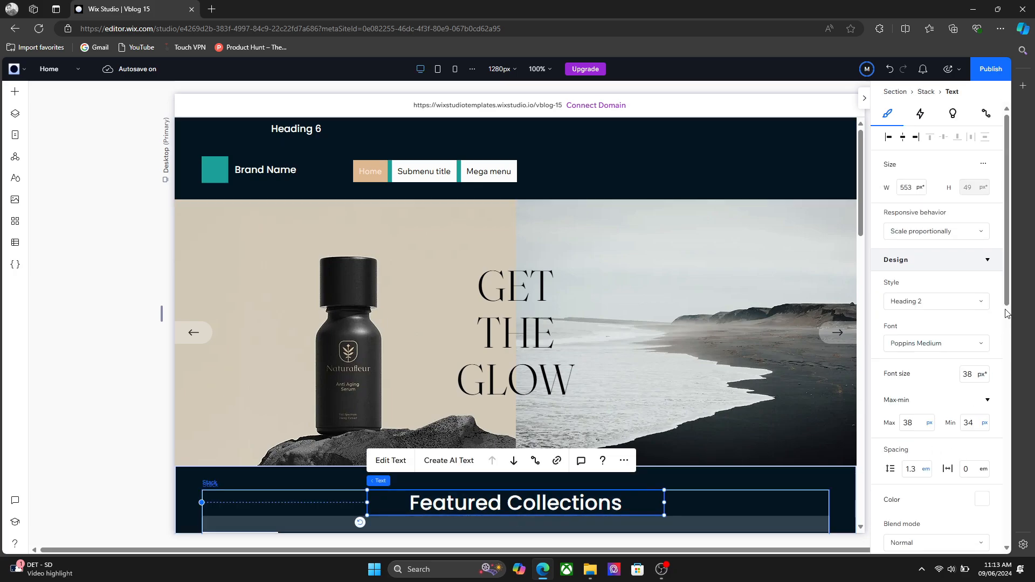
scroll(989, 431, down, 8)
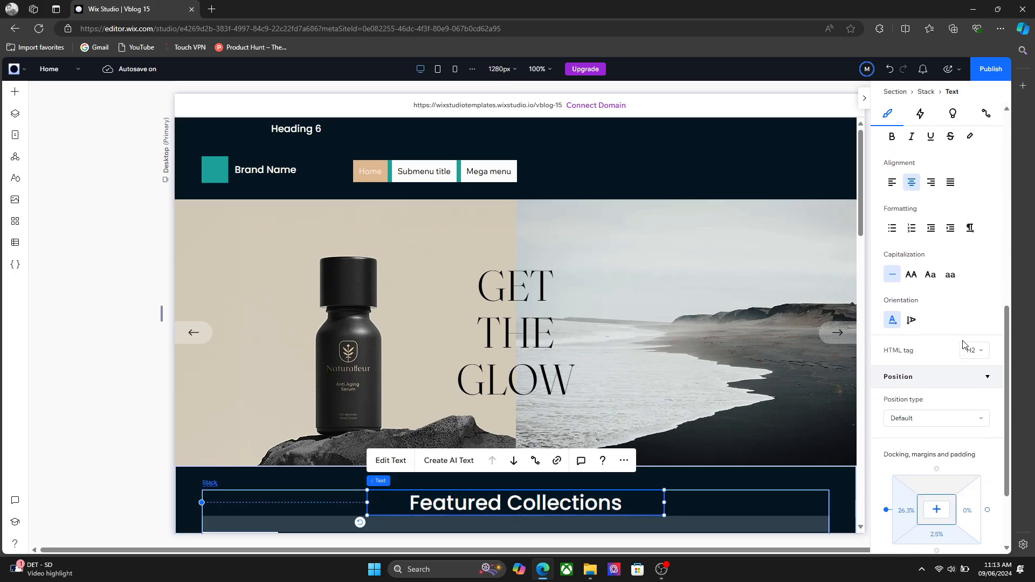
click(972, 351)
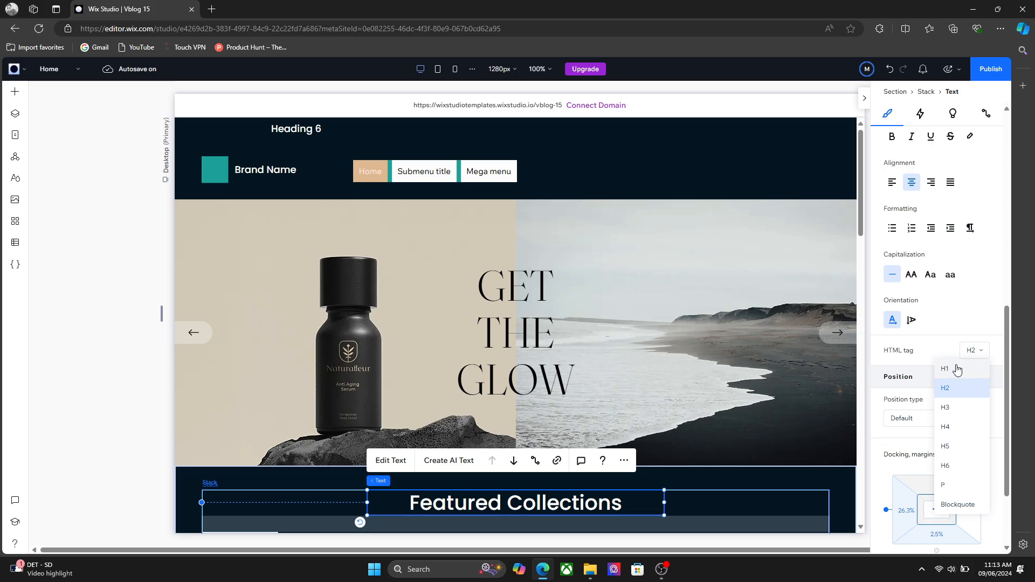
click(957, 370)
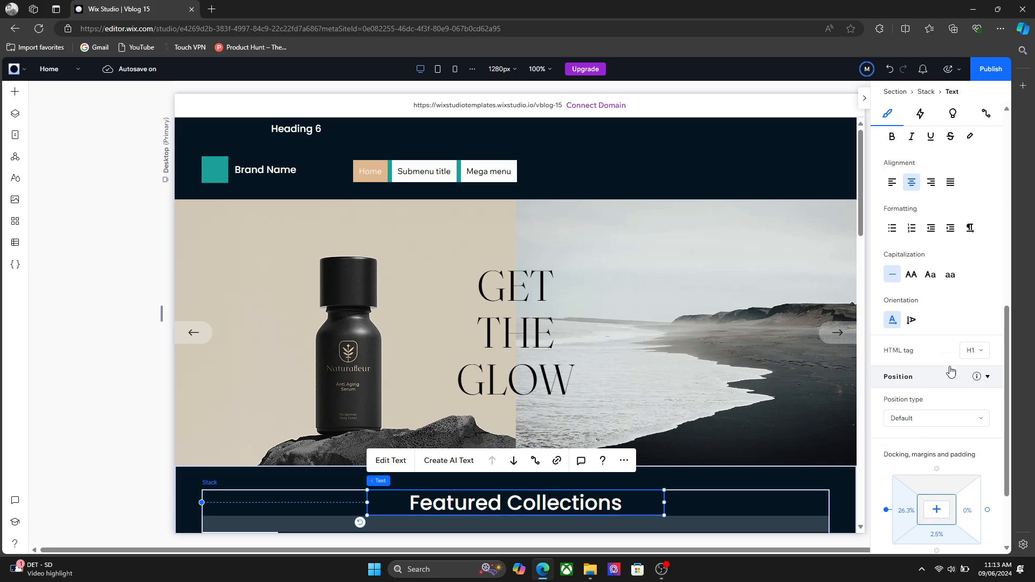
Set the HTML tag of the slideshow's GET THE GLOW text to H1
click(493, 317)
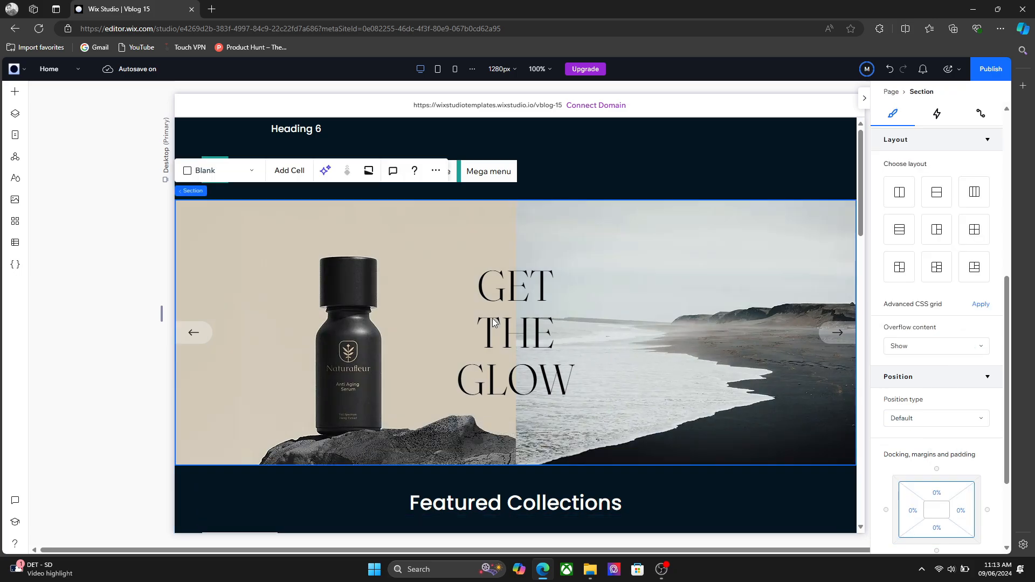
click(504, 319)
click(511, 318)
click(511, 318)
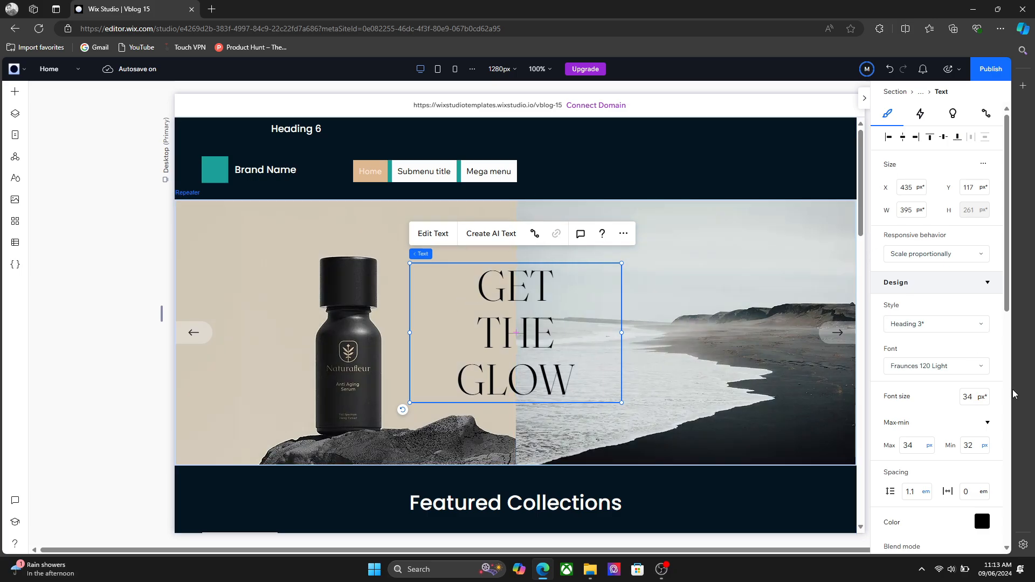
drag(1002, 317, 990, 479)
click(979, 415)
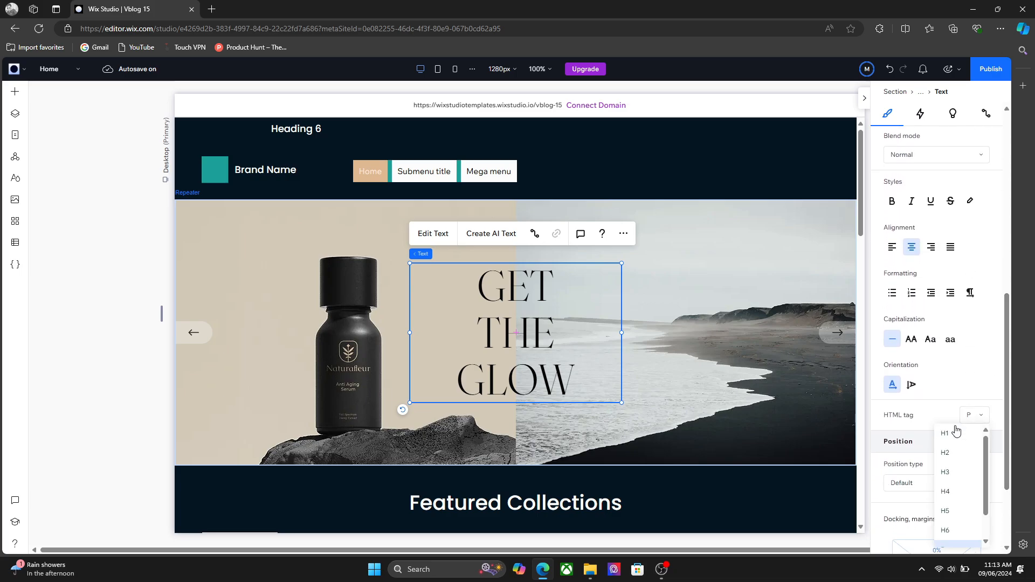
click(950, 434)
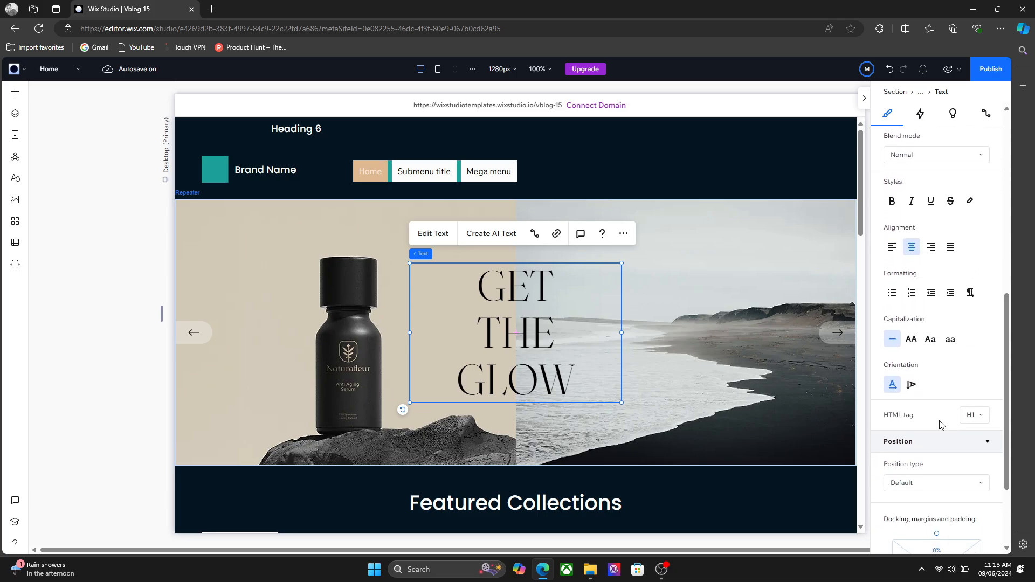
Show the slideshow's second item and expand its layers to examine the elements inside
click(21, 116)
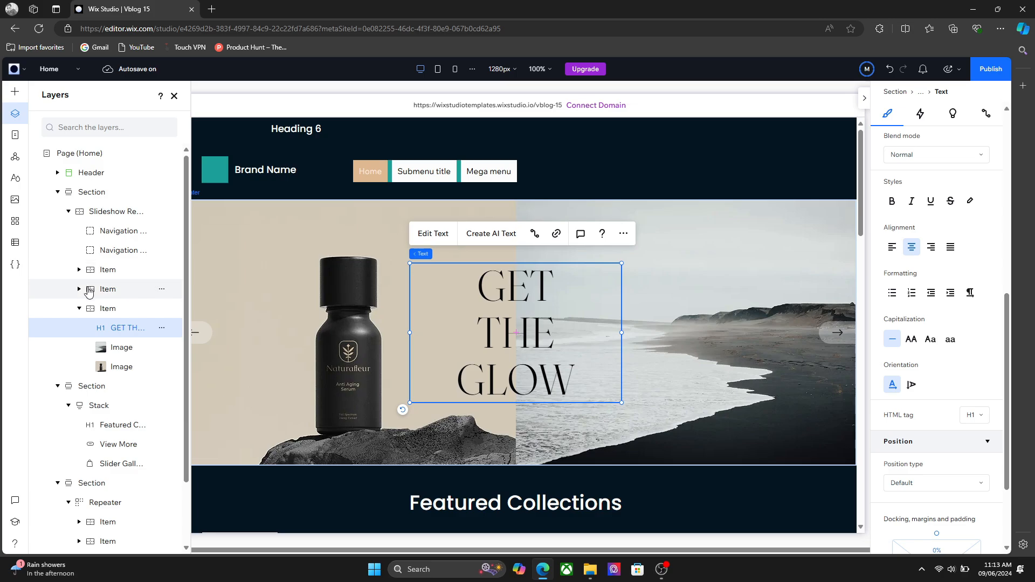
click(90, 294)
click(79, 290)
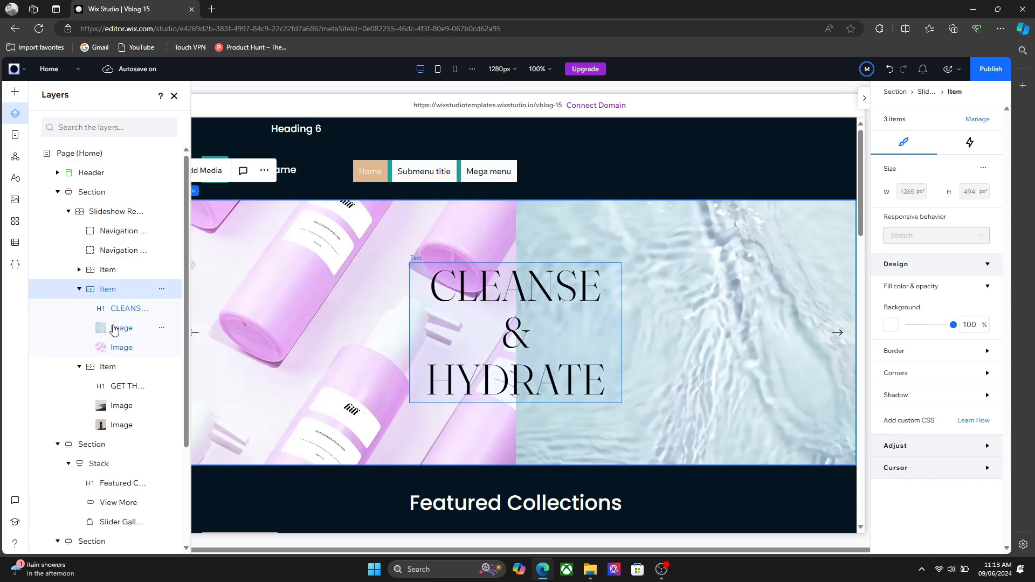
Check the HTML tag of the slideshow's CLEANSE & HYDRATE text
click(121, 309)
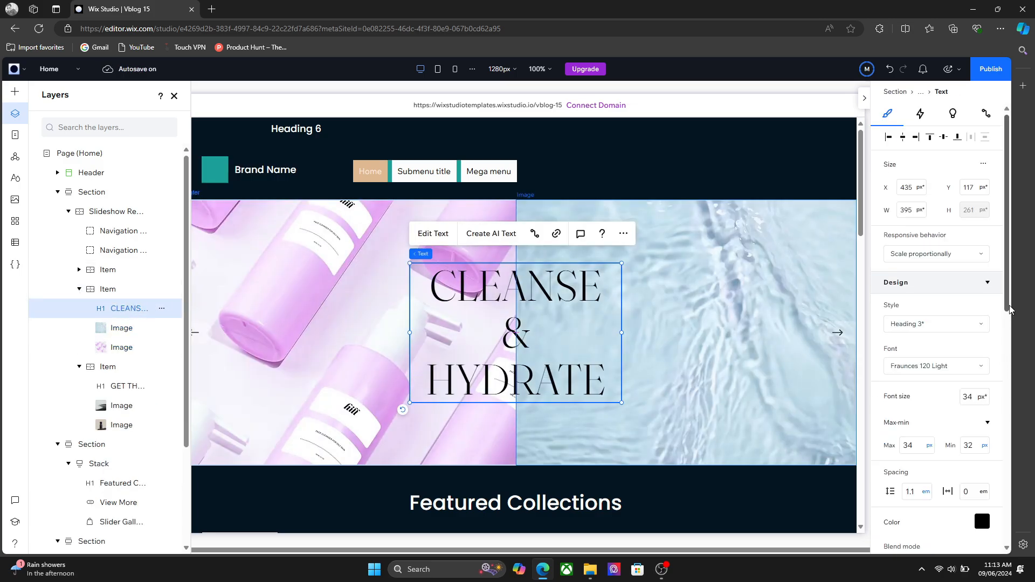
drag(1009, 321, 1007, 488)
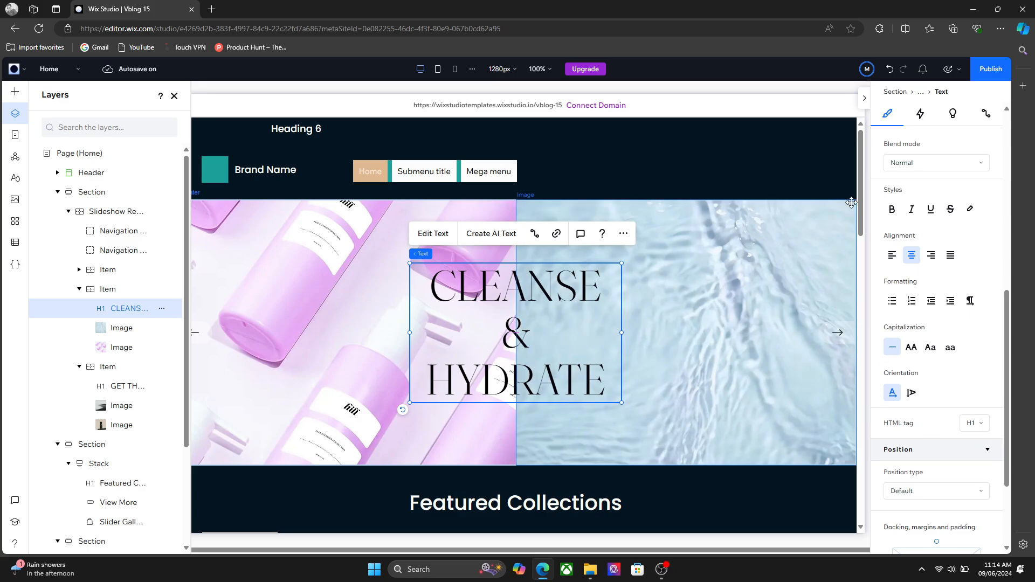
Set the HTML tag of the Featured Collections heading to H2
drag(864, 208, 862, 253)
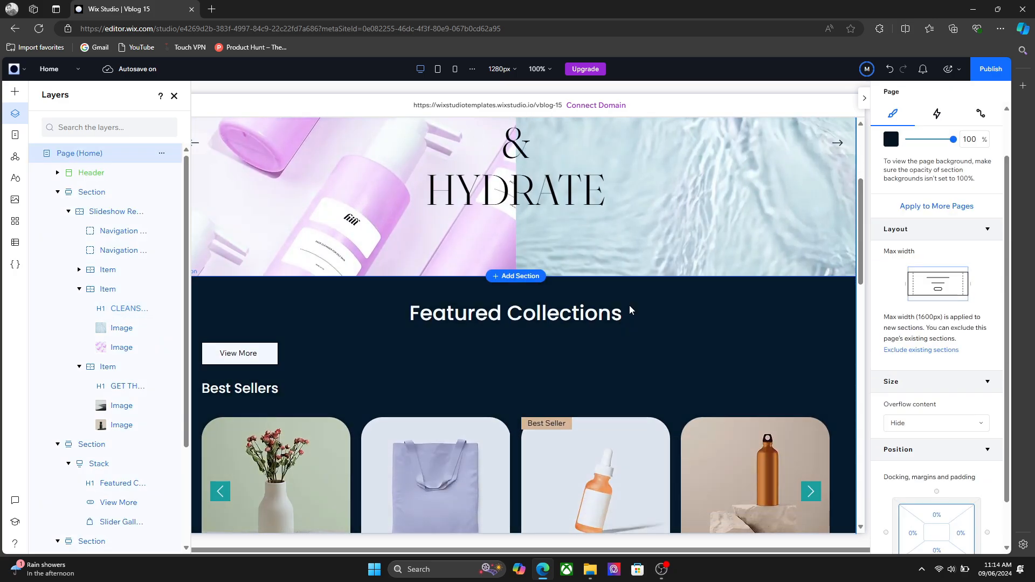
click(535, 312)
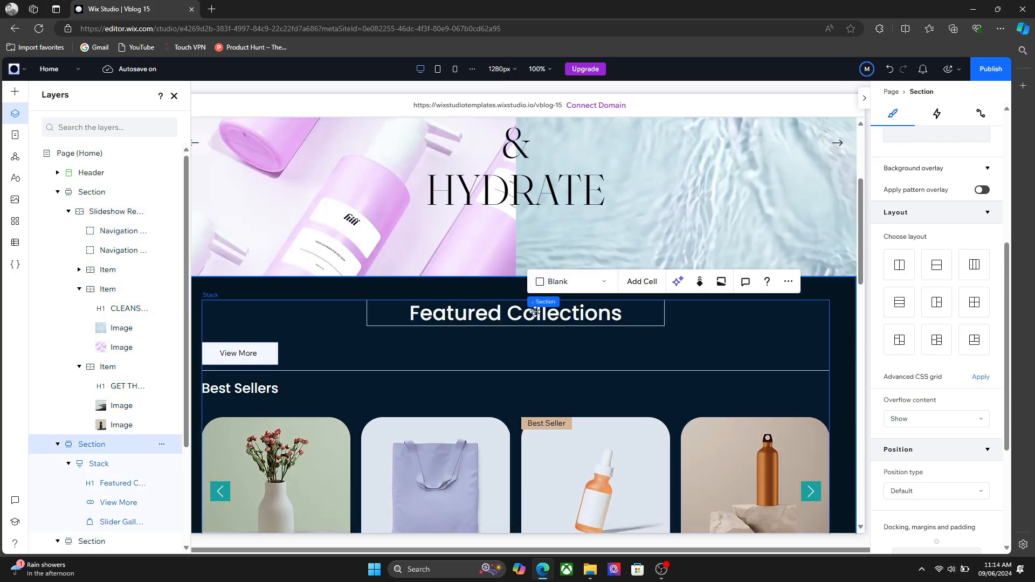
click(535, 313)
click(535, 312)
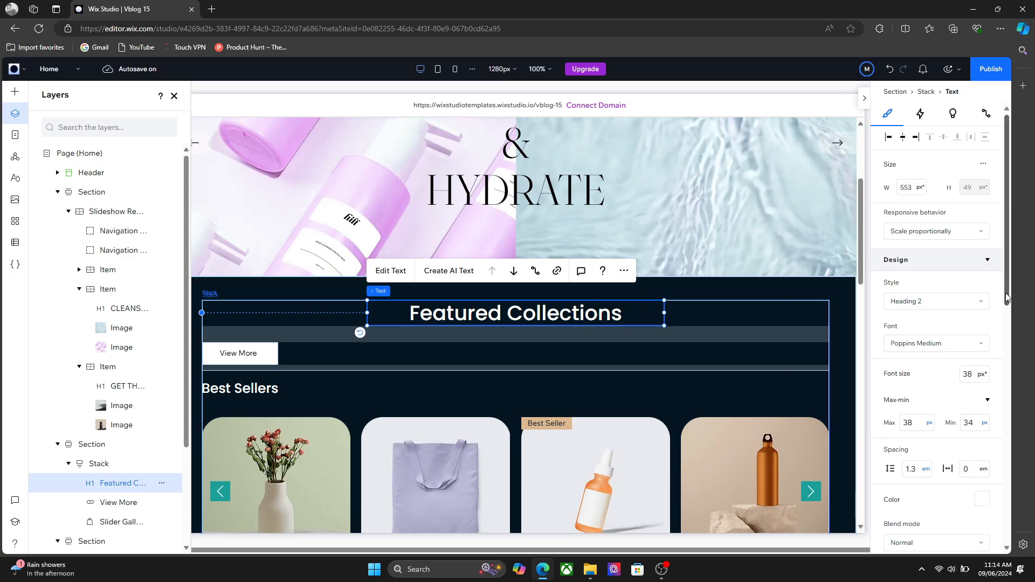
scroll(997, 383, down, 4)
scroll(997, 383, down, 4)
click(976, 430)
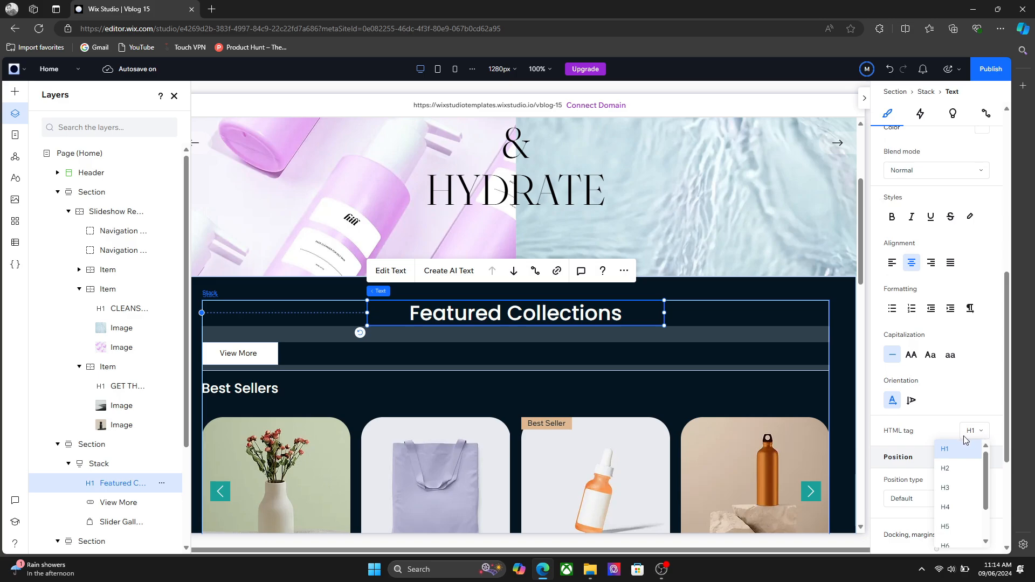
click(944, 468)
Check the HTML tag of the Our Collection heading above the three collection images
drag(861, 280, 856, 330)
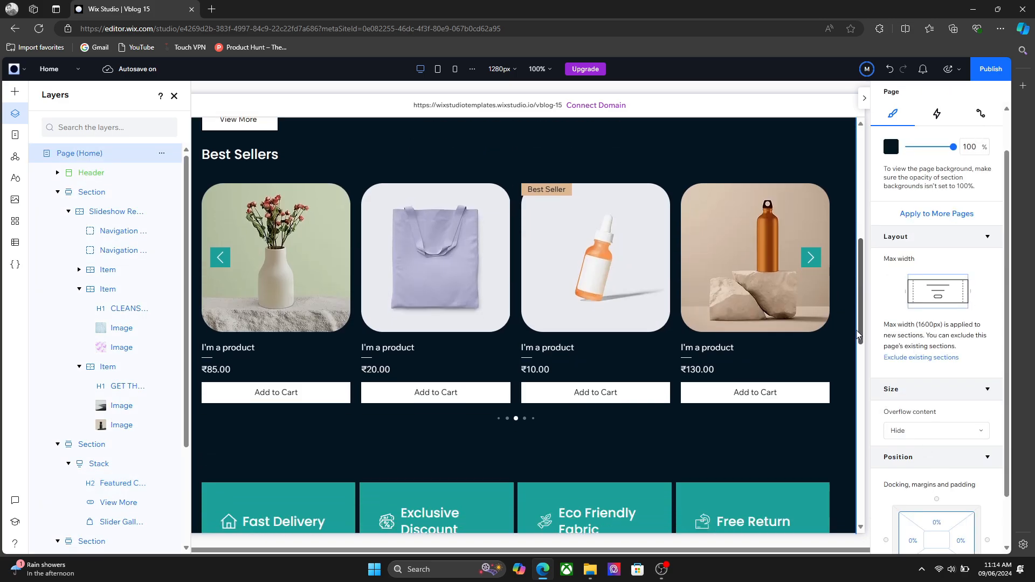
click(584, 300)
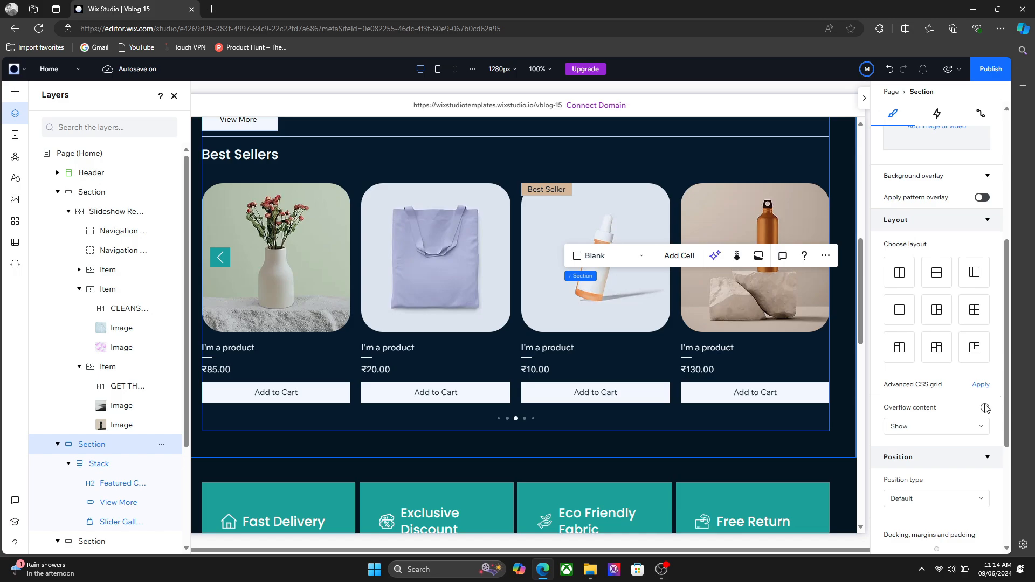
drag(860, 337, 826, 443)
click(595, 194)
click(595, 194)
click(595, 193)
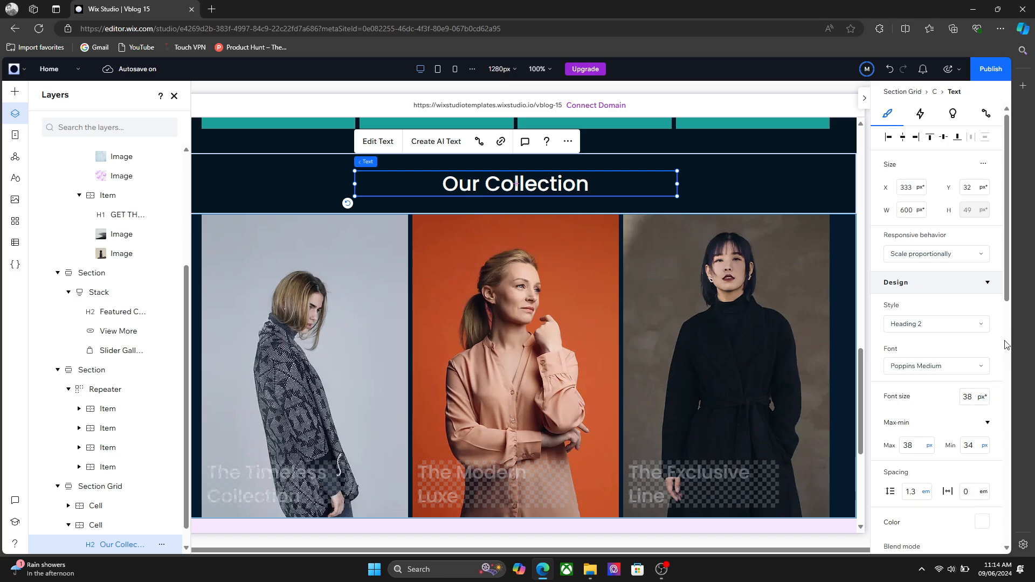
scroll(1002, 334, down, 8)
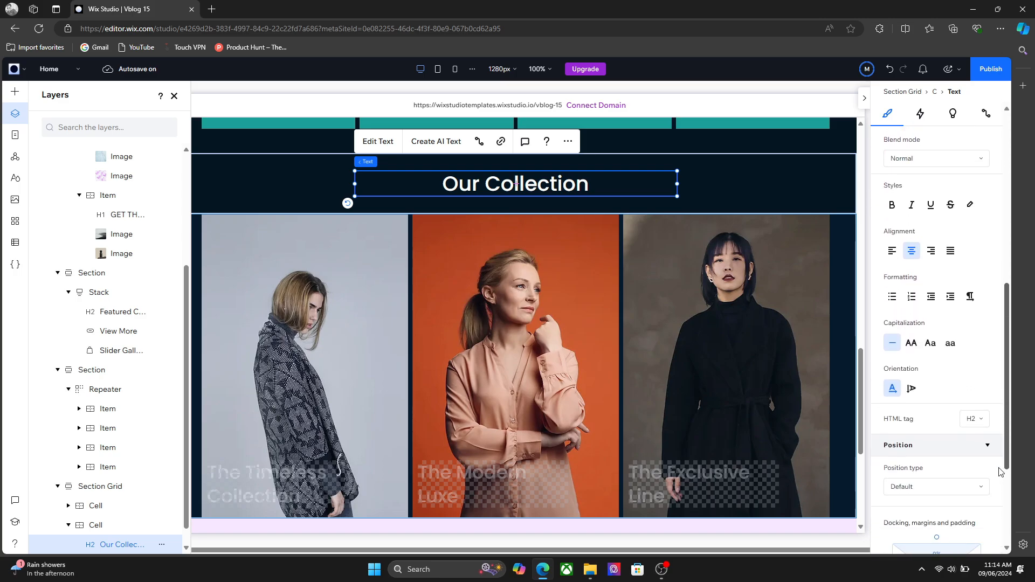
Compare the heading levels of The Exclusive Line text and the Our Collection heading
click(709, 471)
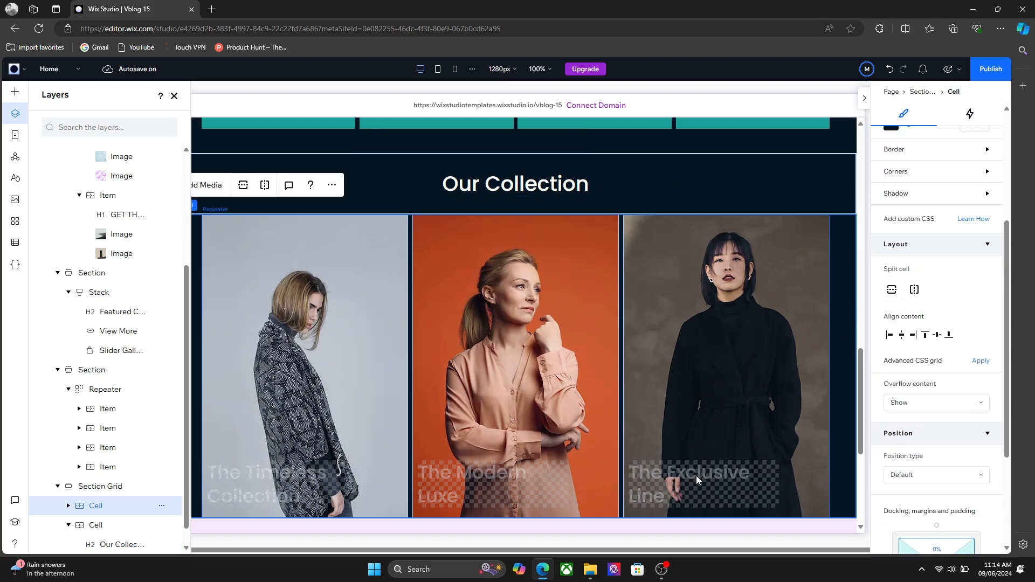
click(696, 477)
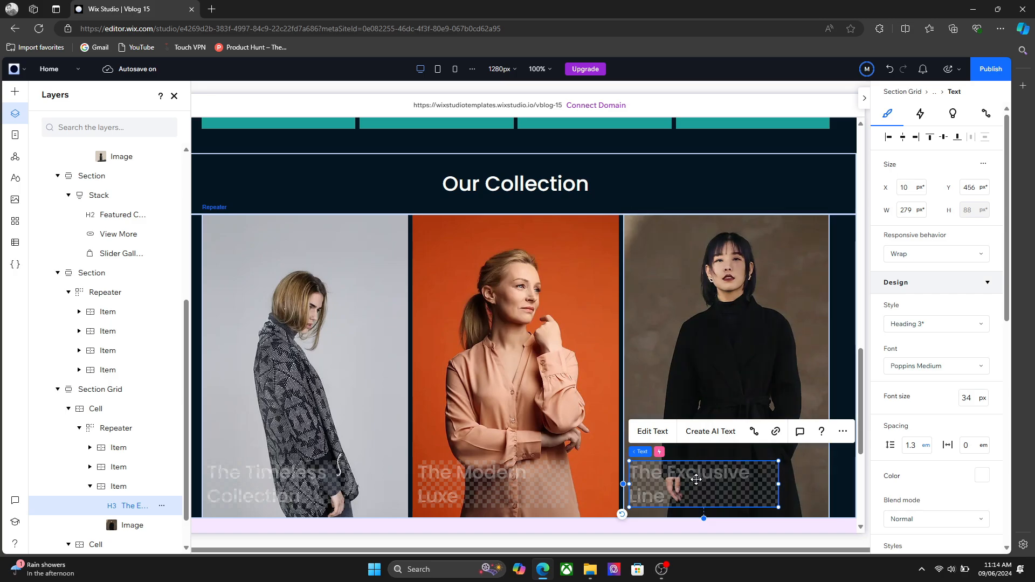
click(492, 183)
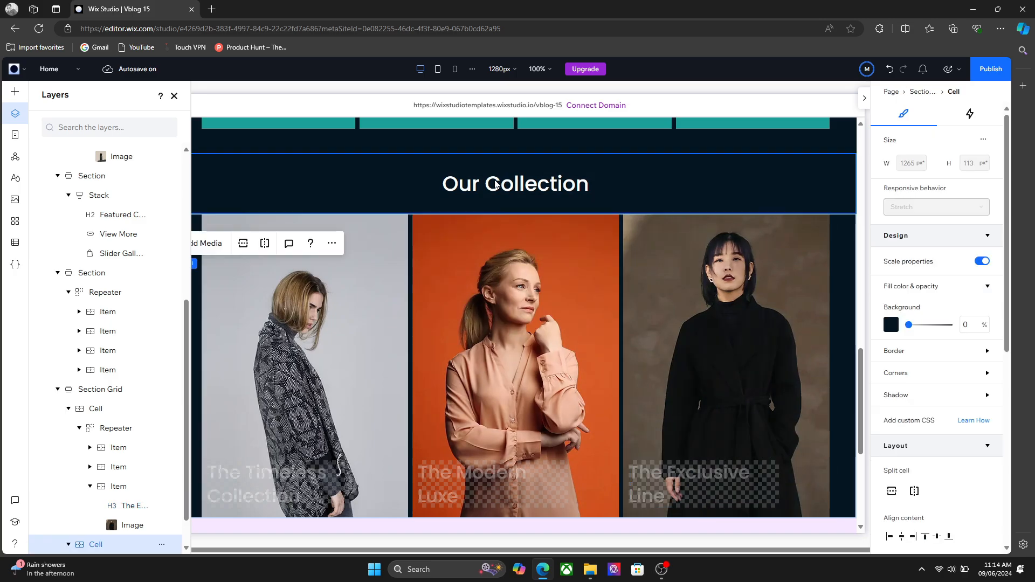
click(642, 481)
click(647, 482)
click(649, 482)
click(651, 482)
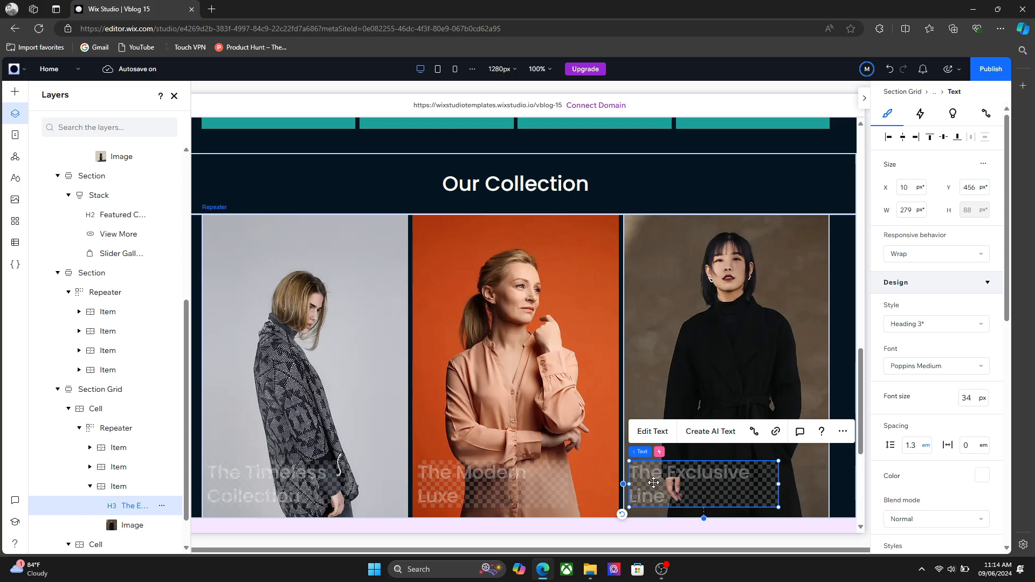
click(480, 192)
click(480, 192)
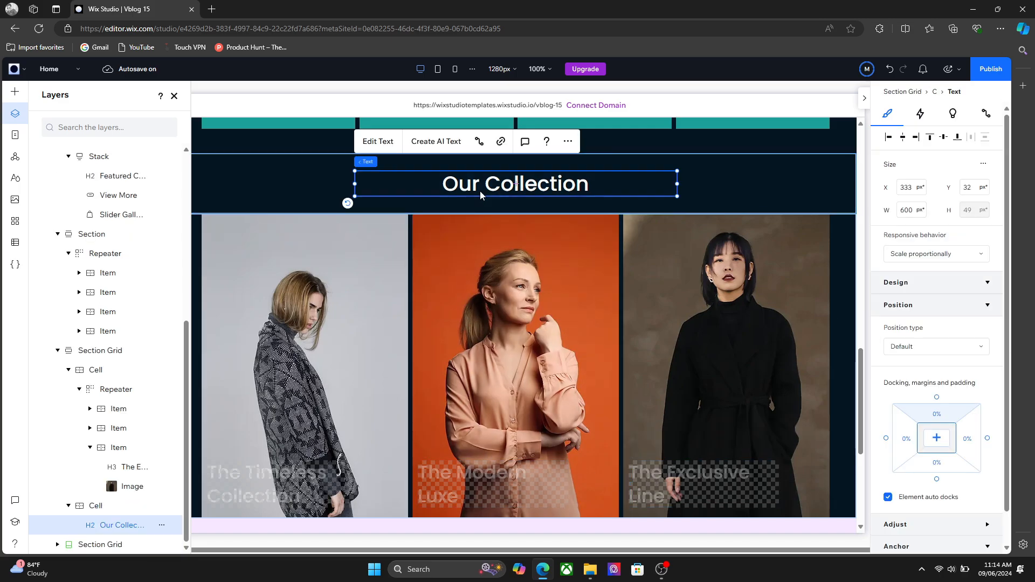
click(693, 484)
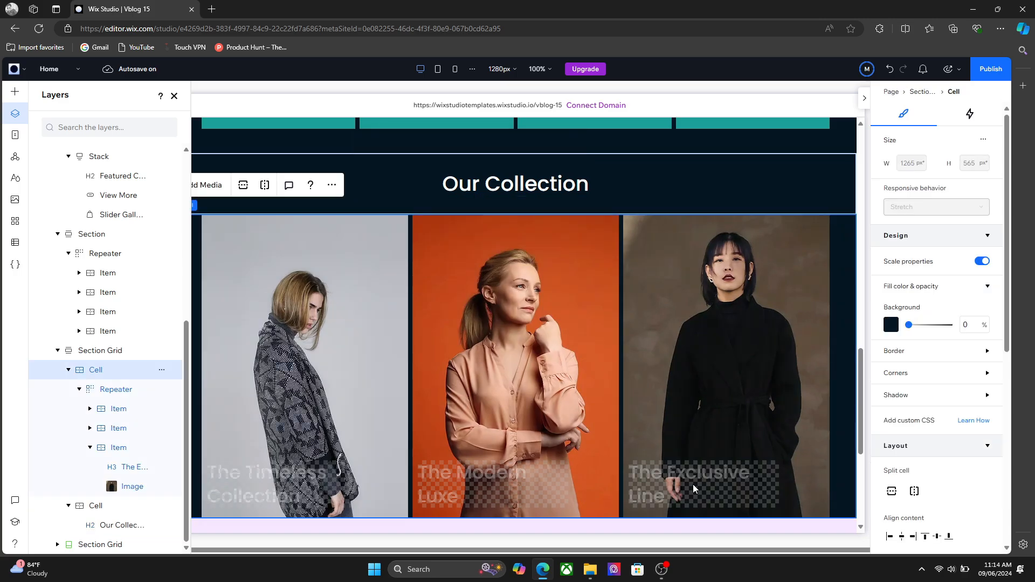
click(689, 483)
click(684, 481)
click(684, 480)
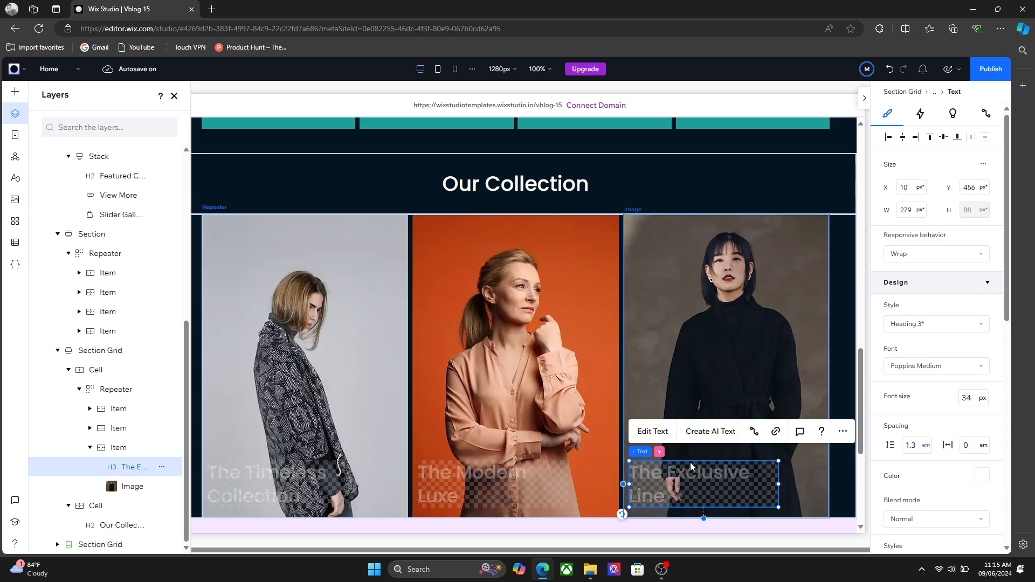
click(569, 184)
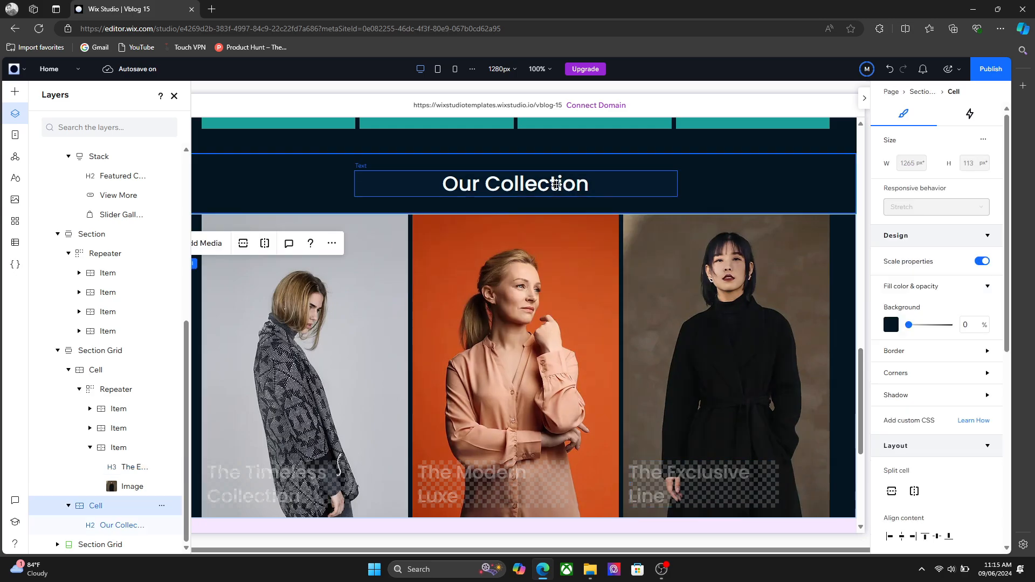
click(556, 183)
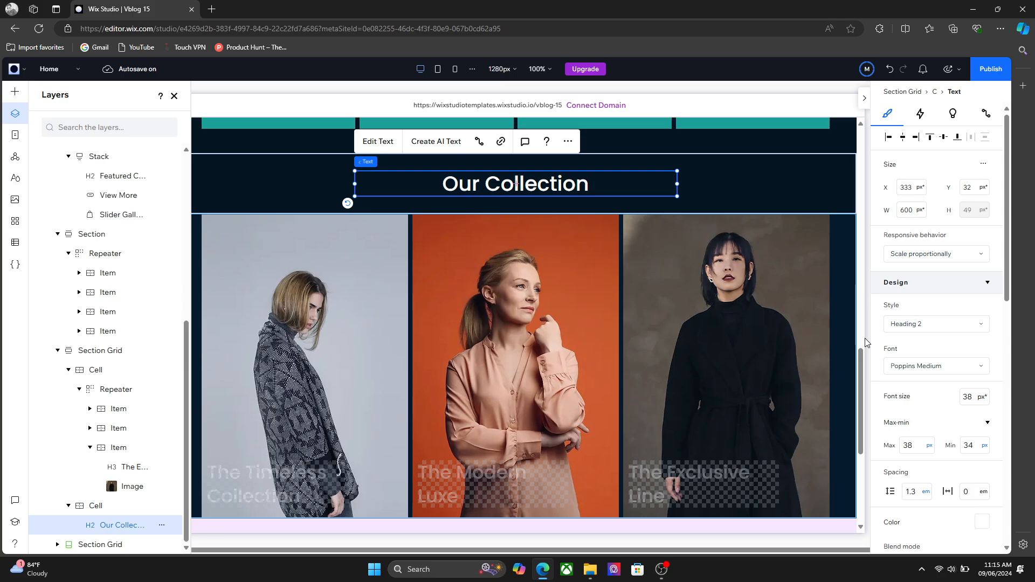
Open the image settings of the collection image behind The Exclusive Line text
click(866, 378)
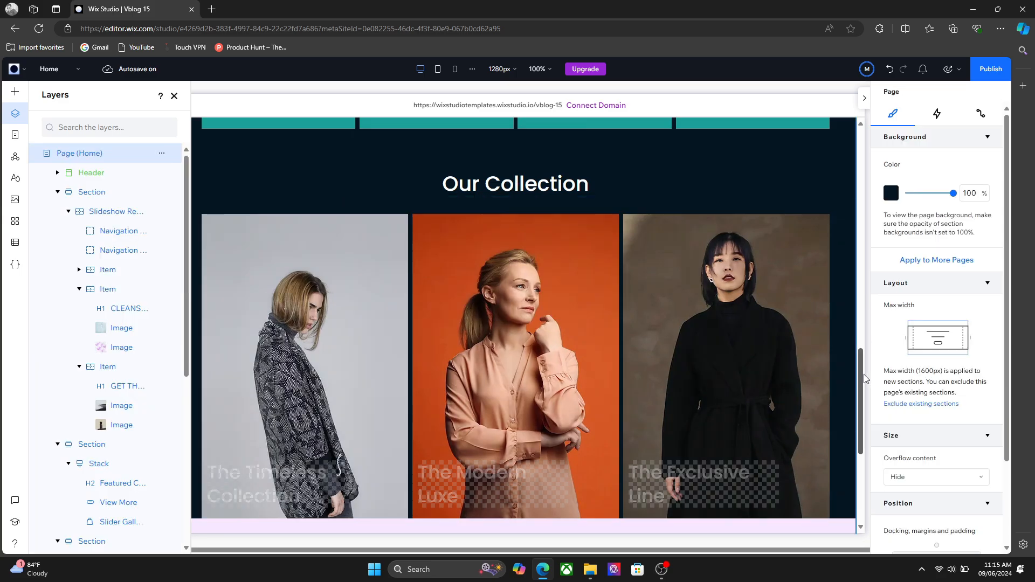
click(761, 338)
click(696, 355)
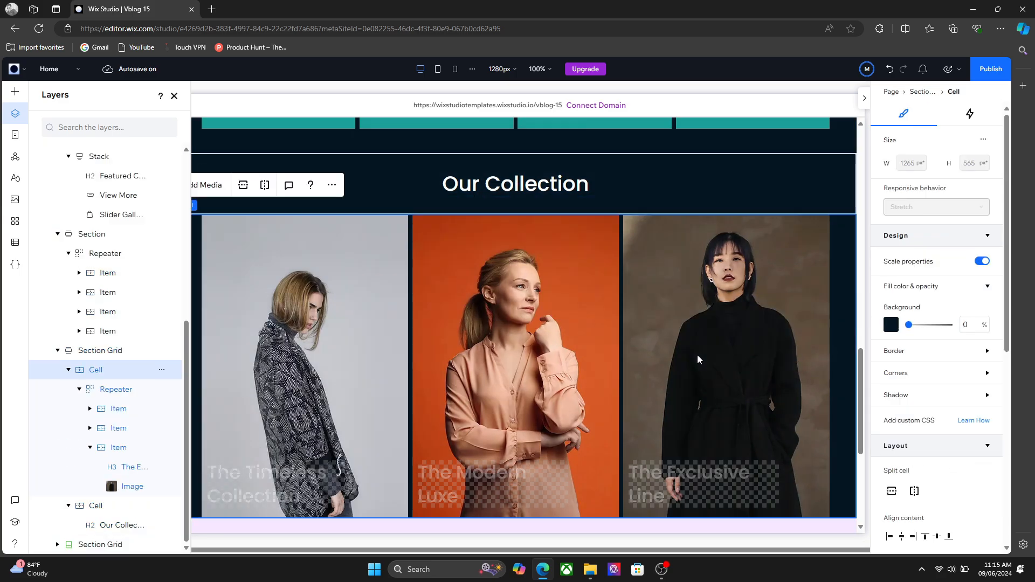
click(697, 355)
click(697, 355)
click(697, 355)
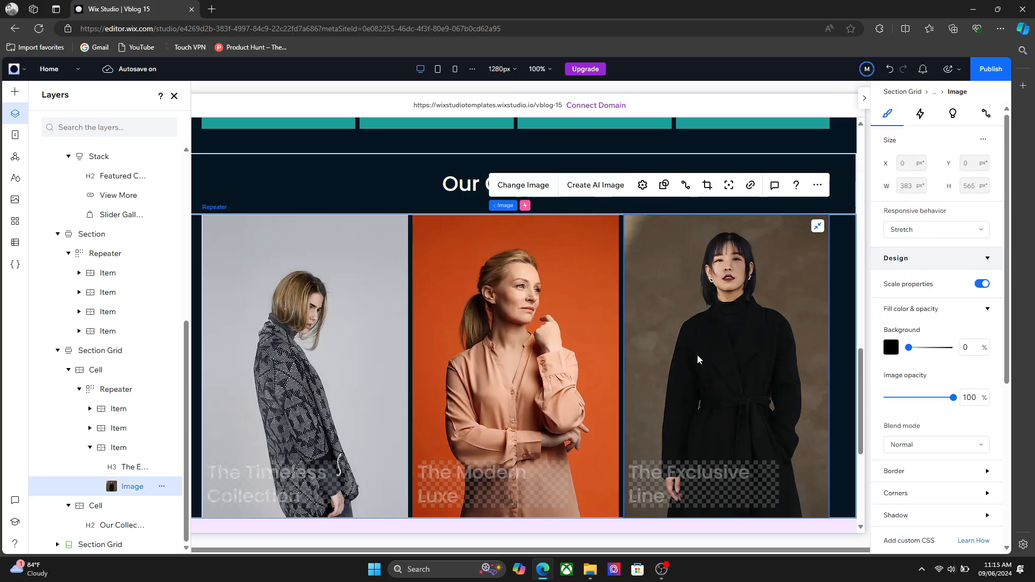
click(641, 185)
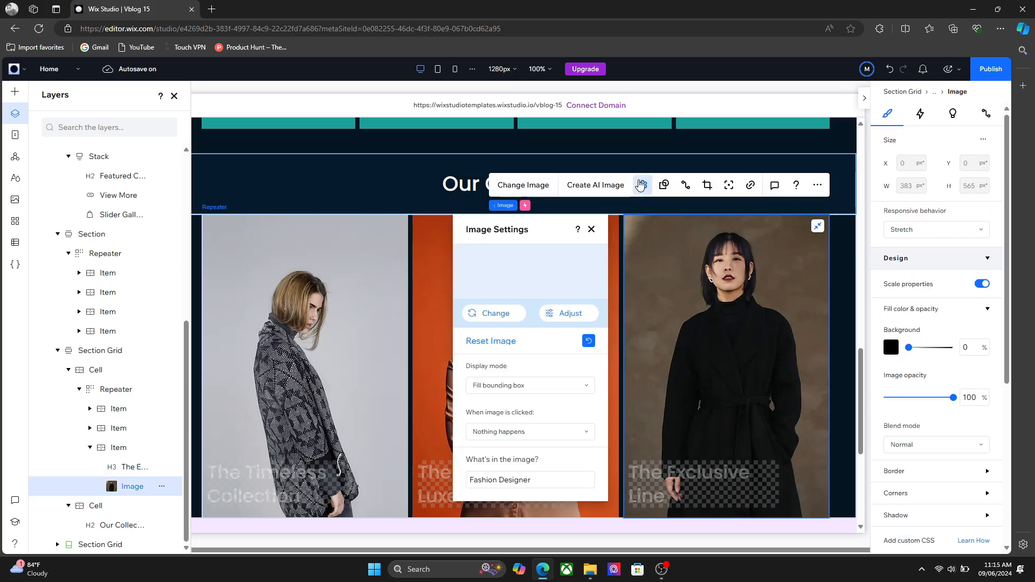
Examine the image's "What's in the image?" alt text and close the image settings
click(527, 481)
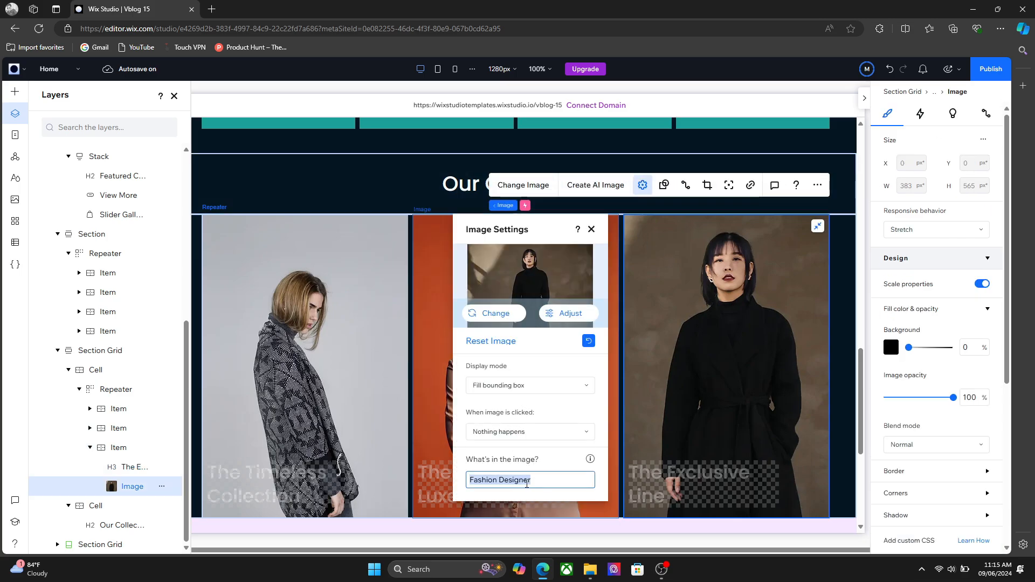
click(563, 476)
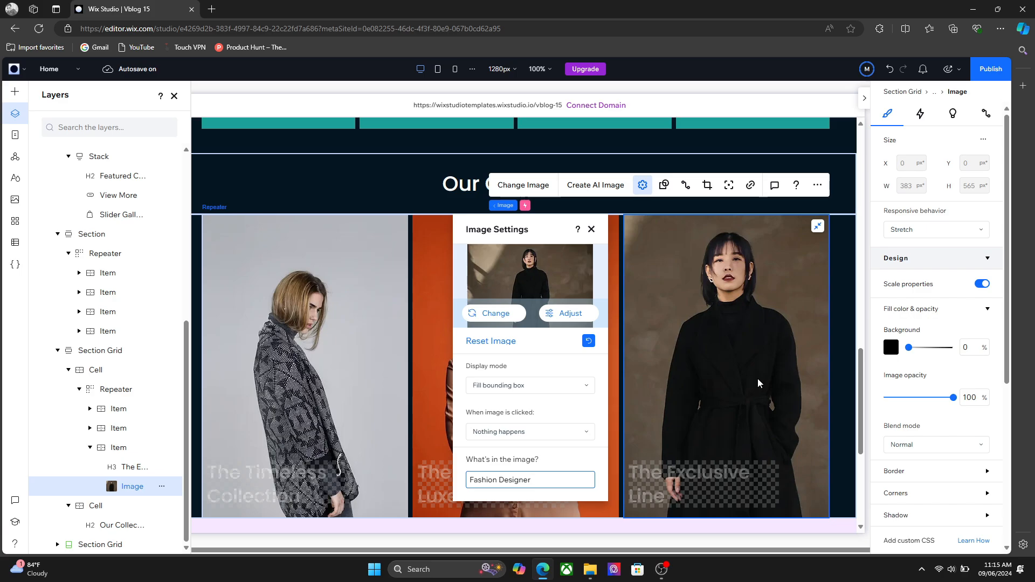
triple_click(516, 479)
click(528, 480)
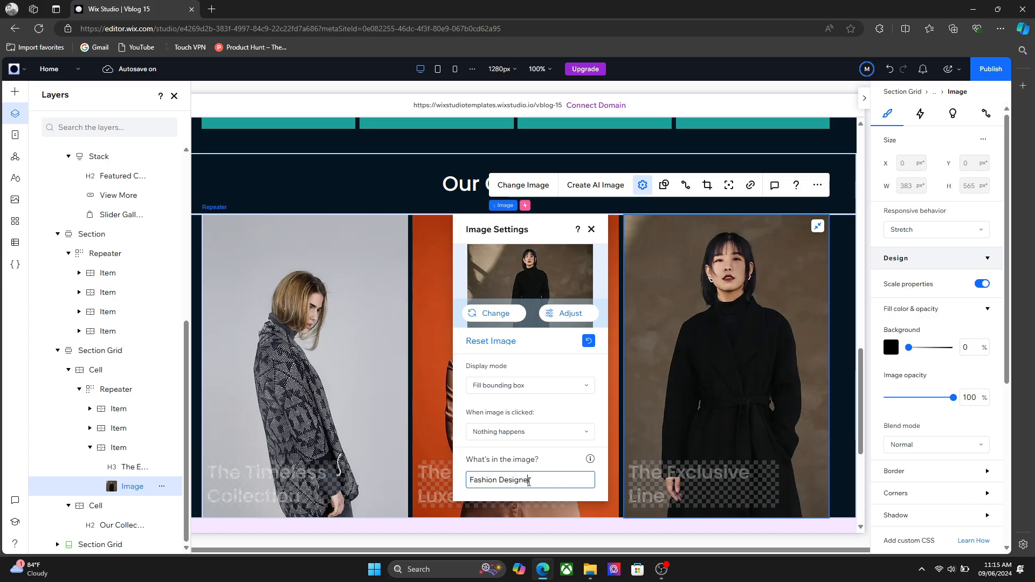
key(ctrl+a)
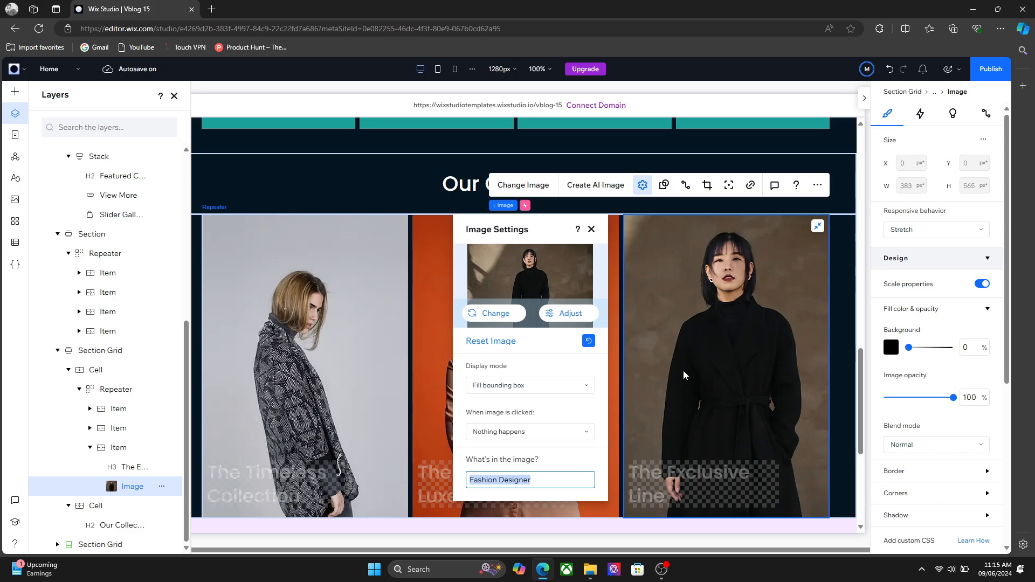
click(546, 481)
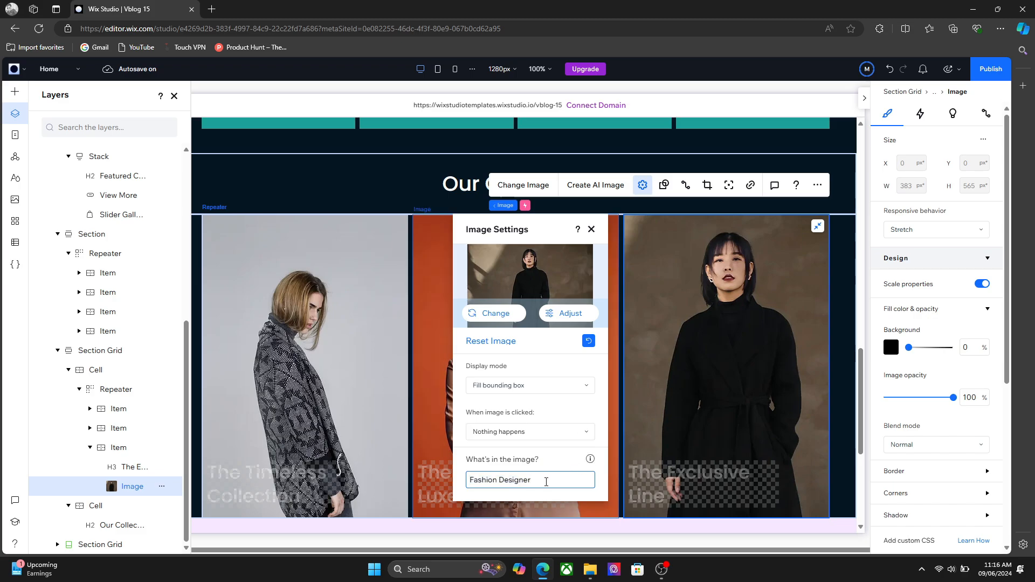
click(589, 231)
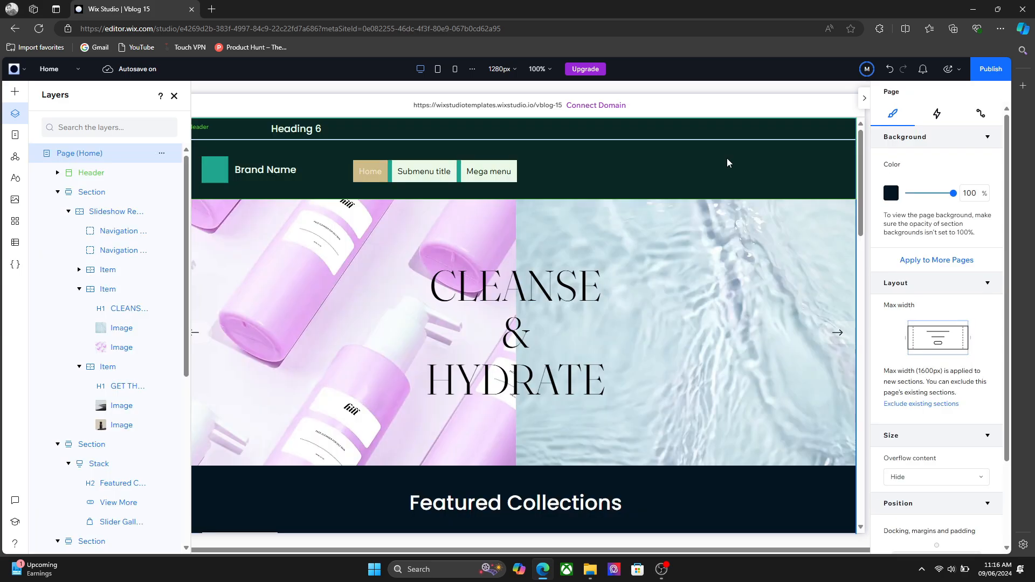
click(728, 161)
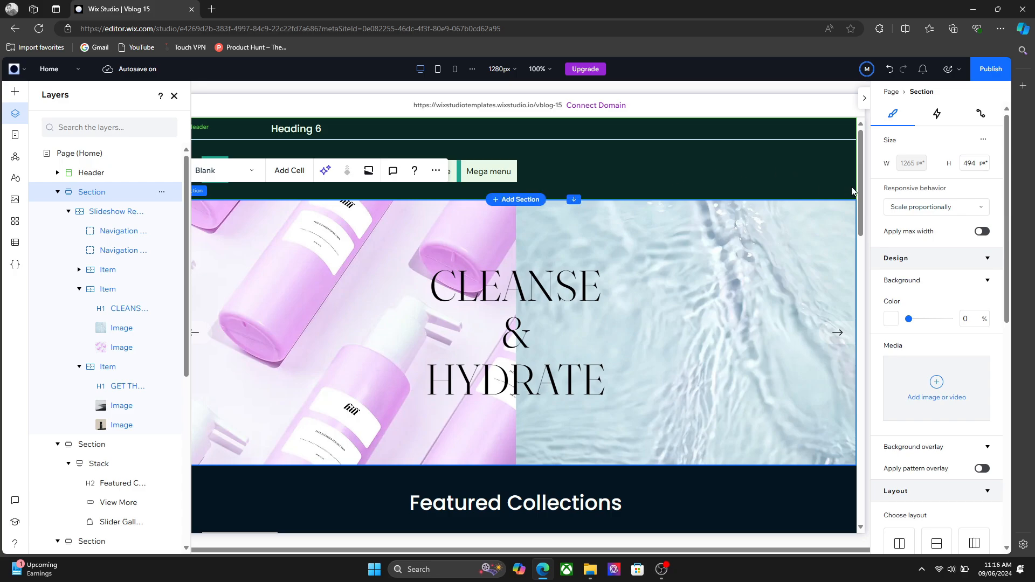
drag(858, 212, 849, 350)
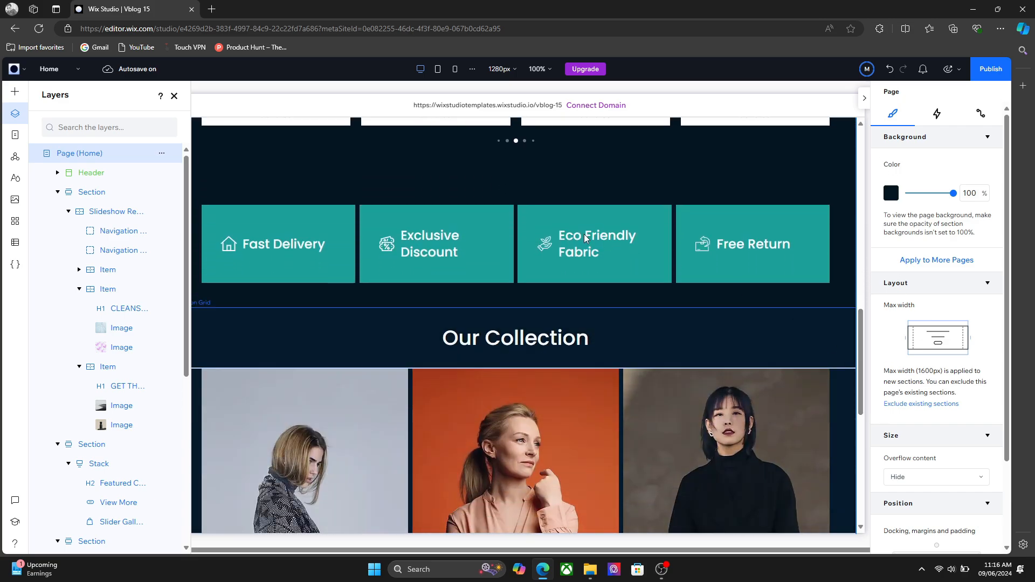
click(859, 294)
drag(859, 286, 860, 200)
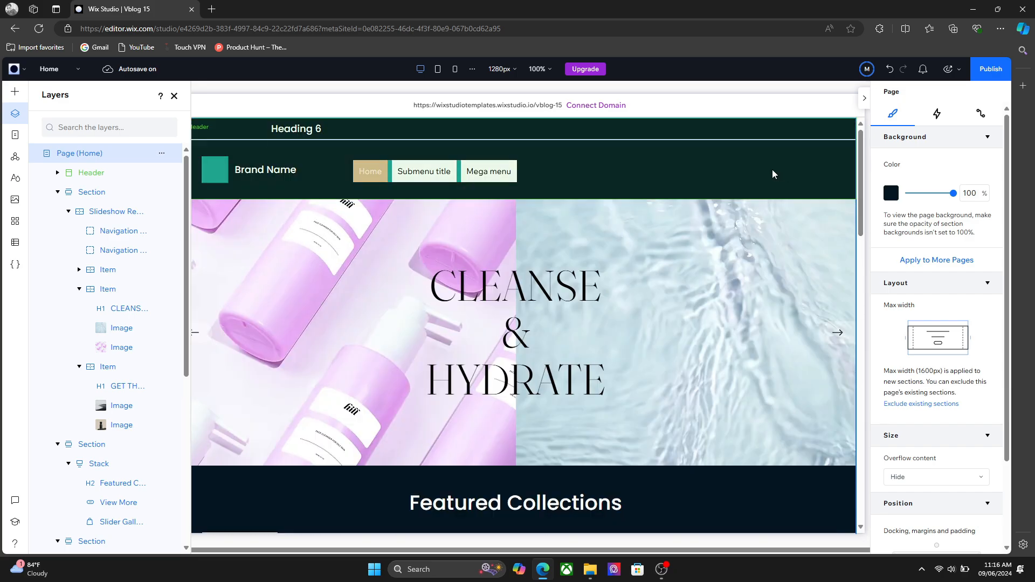
click(641, 287)
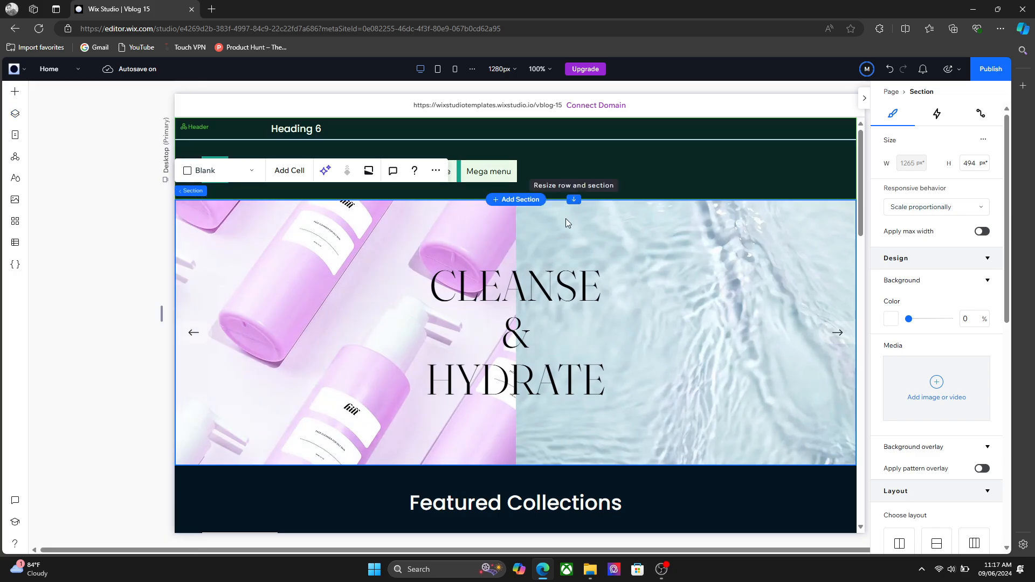
Open the SEO basics settings of the Home page
click(11, 134)
click(168, 175)
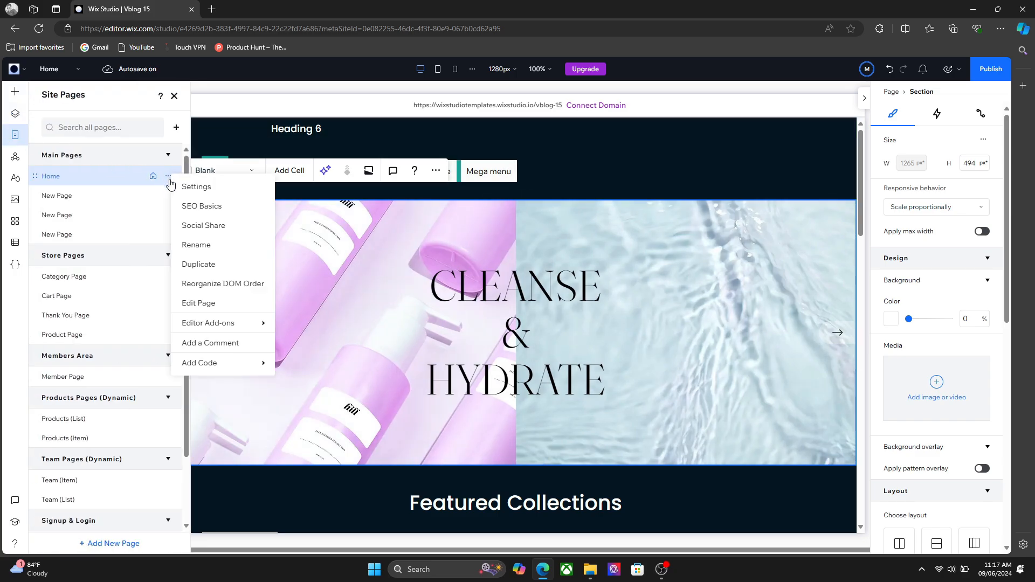
click(197, 208)
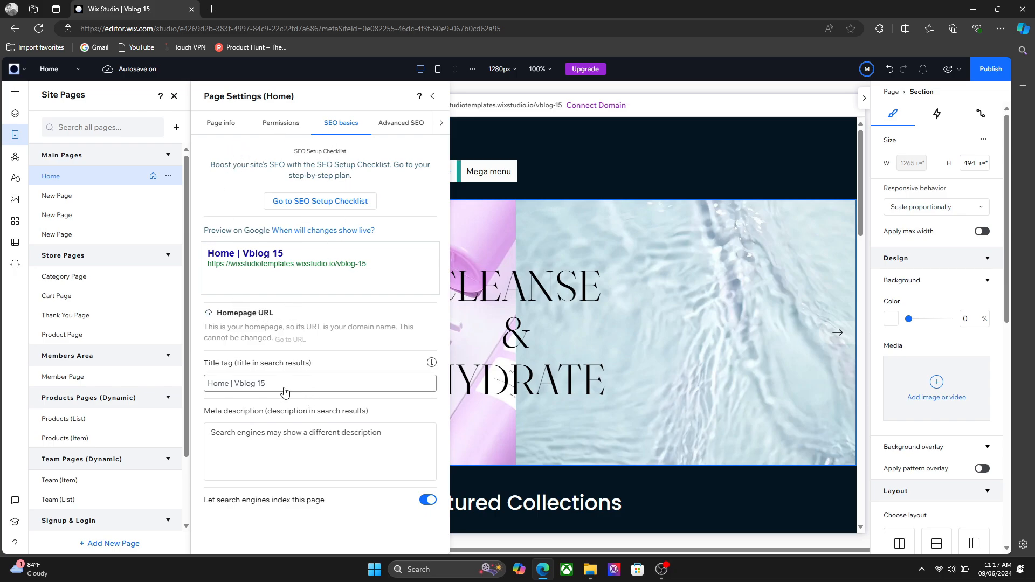
Examine the title tag, meta description and search indexing option in the Home page's SEO basics
triple_click(256, 378)
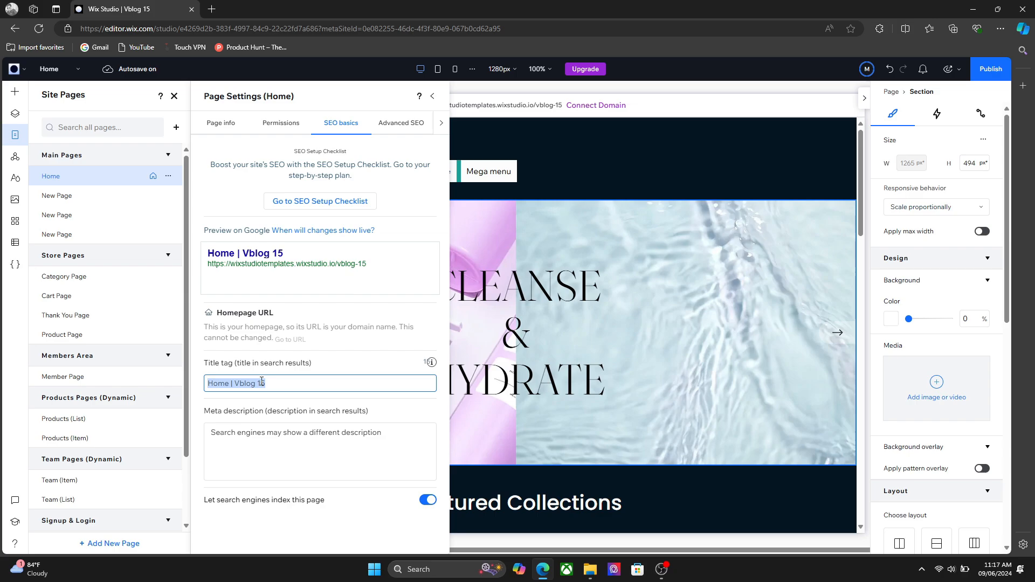
click(272, 457)
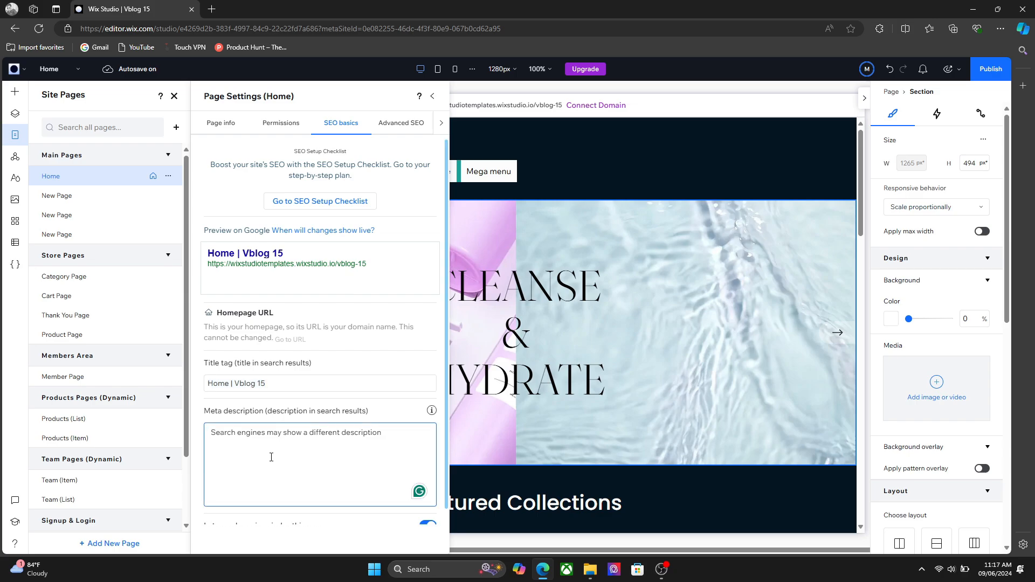
scroll(300, 421, down, 1)
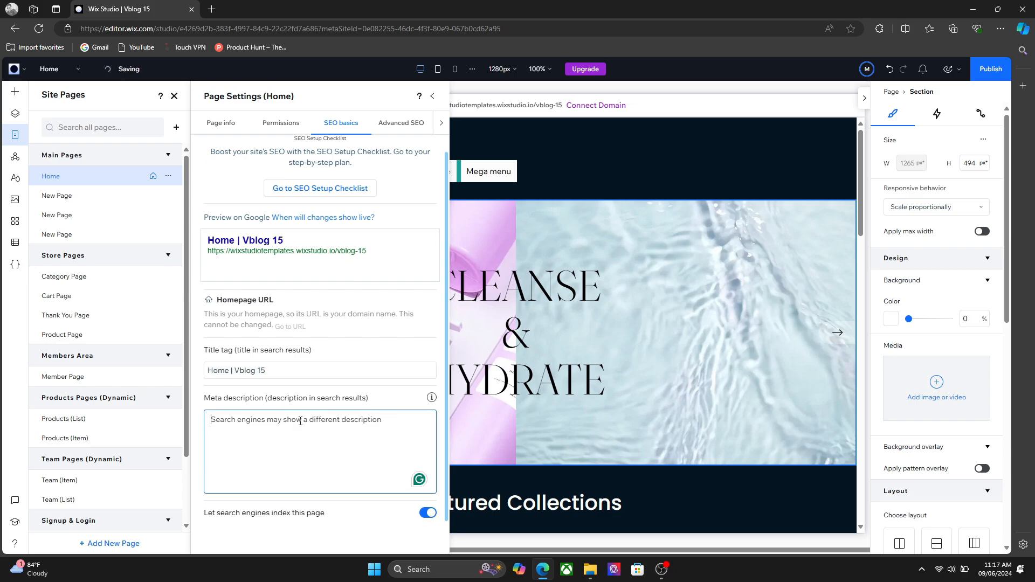
Examine the Home page's structured data markup and robots meta tag options, briefly switching noindex on and off again
click(383, 119)
click(241, 149)
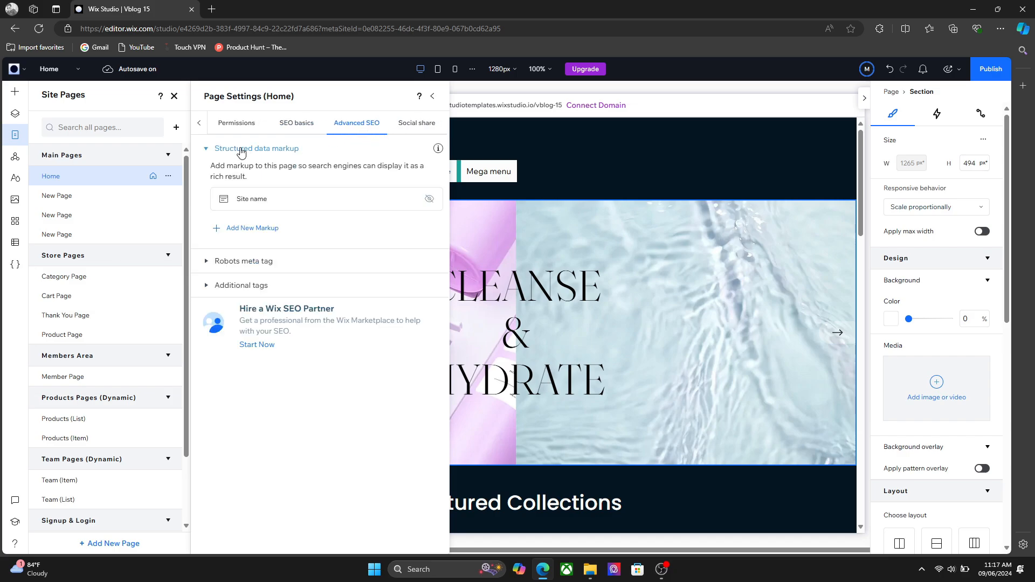
click(239, 148)
click(224, 172)
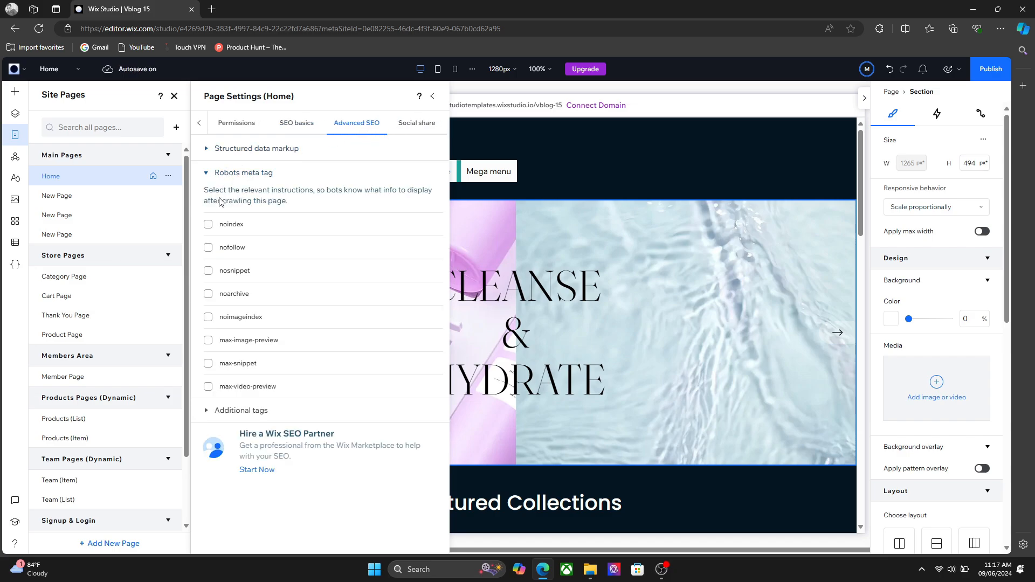
click(208, 224)
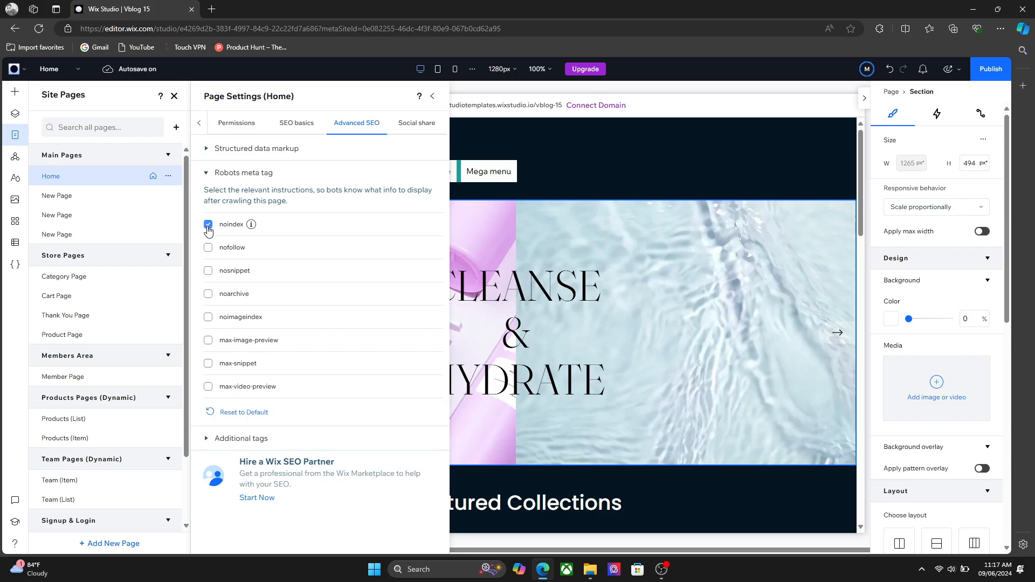
click(208, 225)
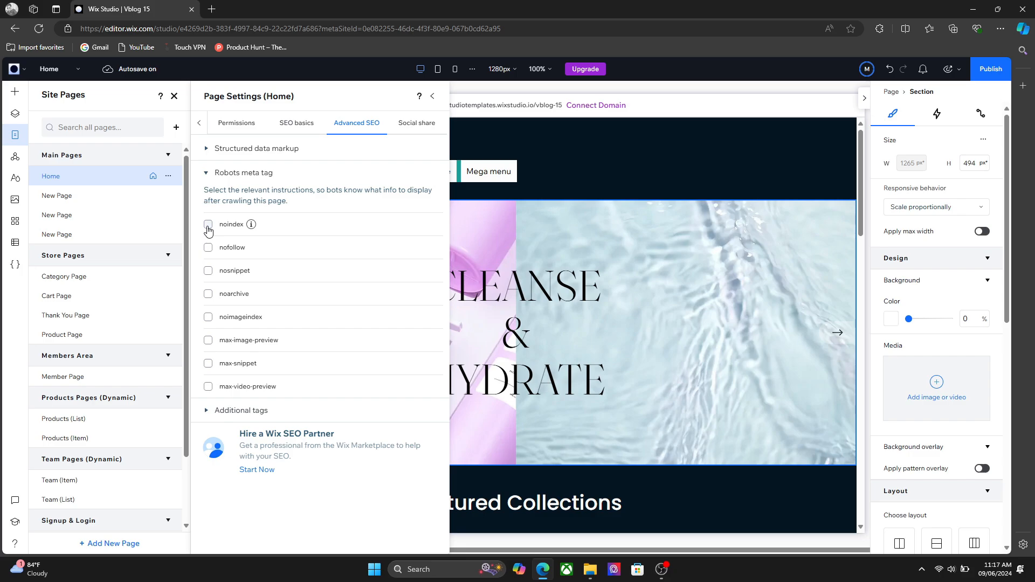
Close the Home page settings and the site pages list, and collapse the section inspector to clear the canvas
click(432, 97)
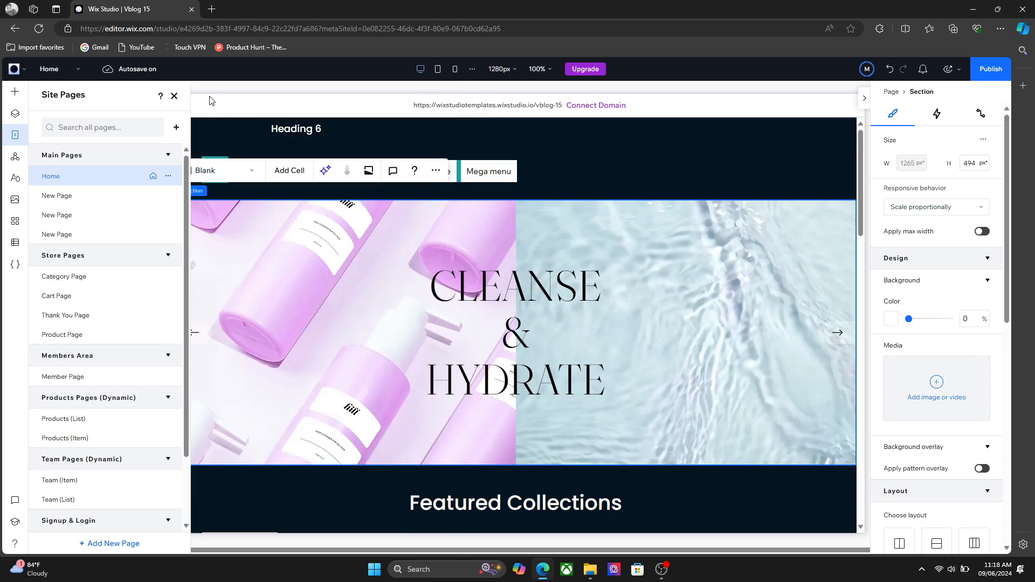
click(173, 96)
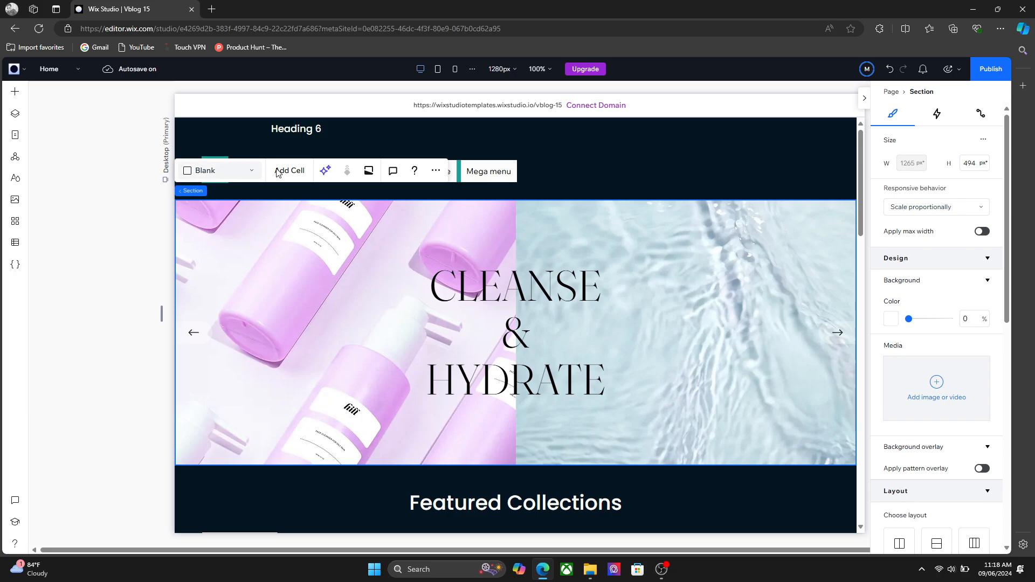
click(864, 98)
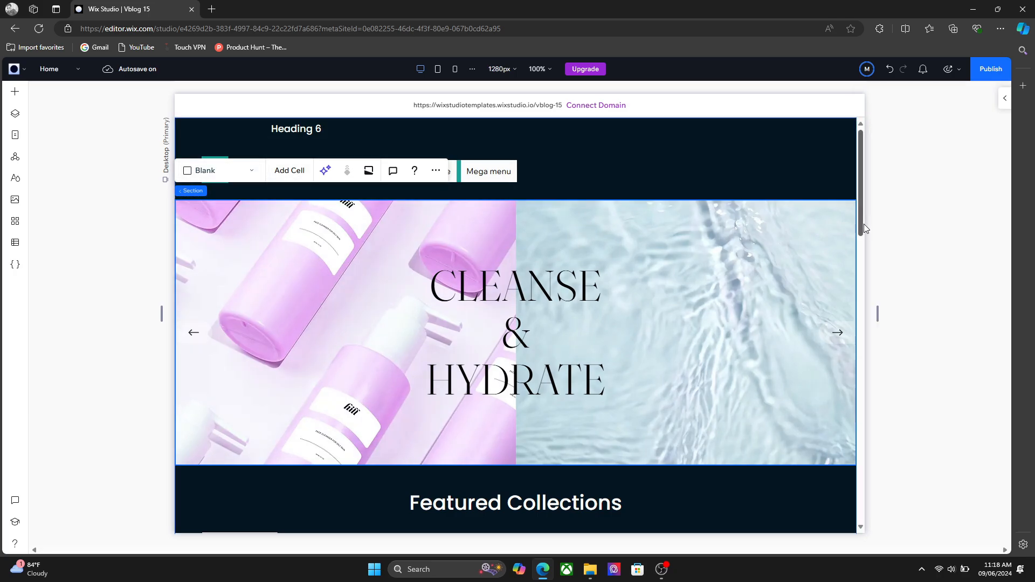